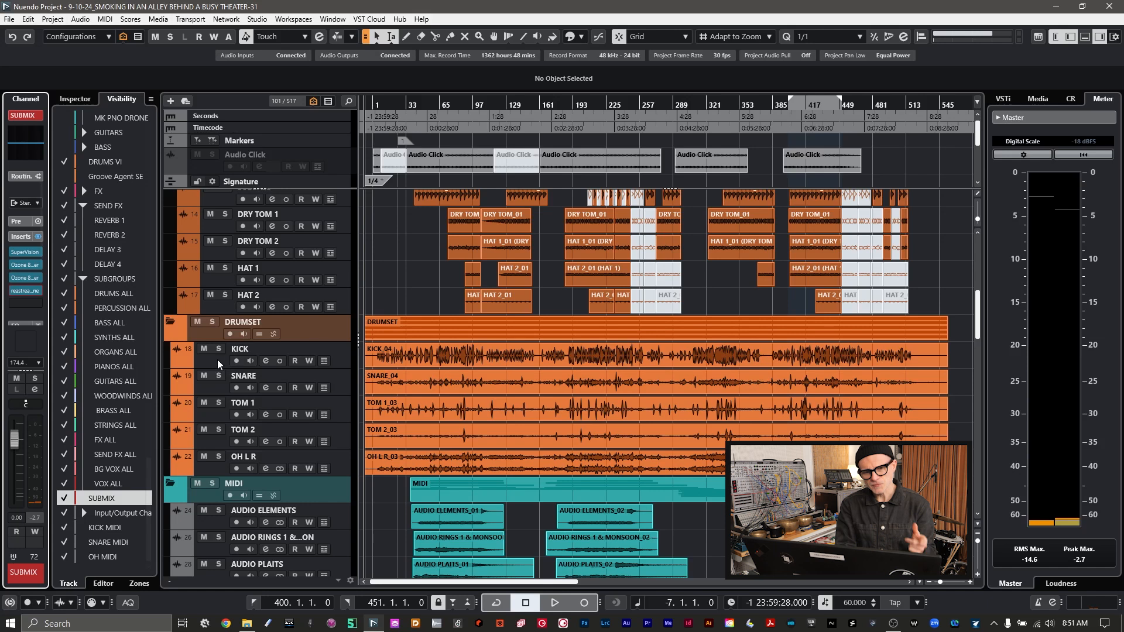
- Inspect the track settings and input routing of the DRUMSET tracks: KICK, SNARE, TOM 1, TOM 2 and OH L R
click(217, 359)
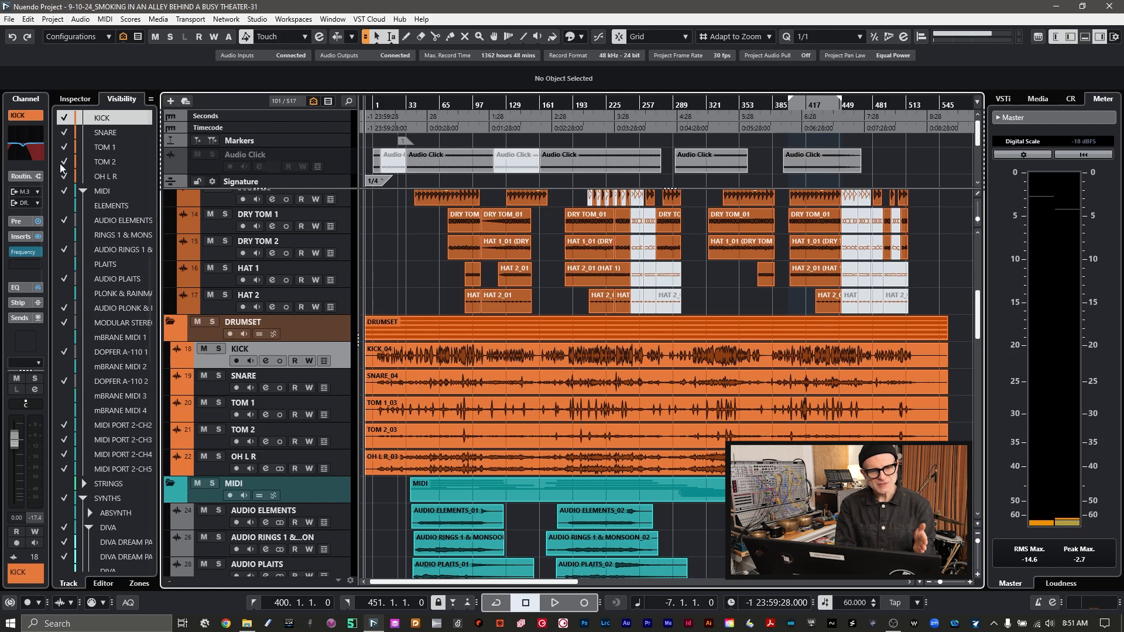
click(72, 100)
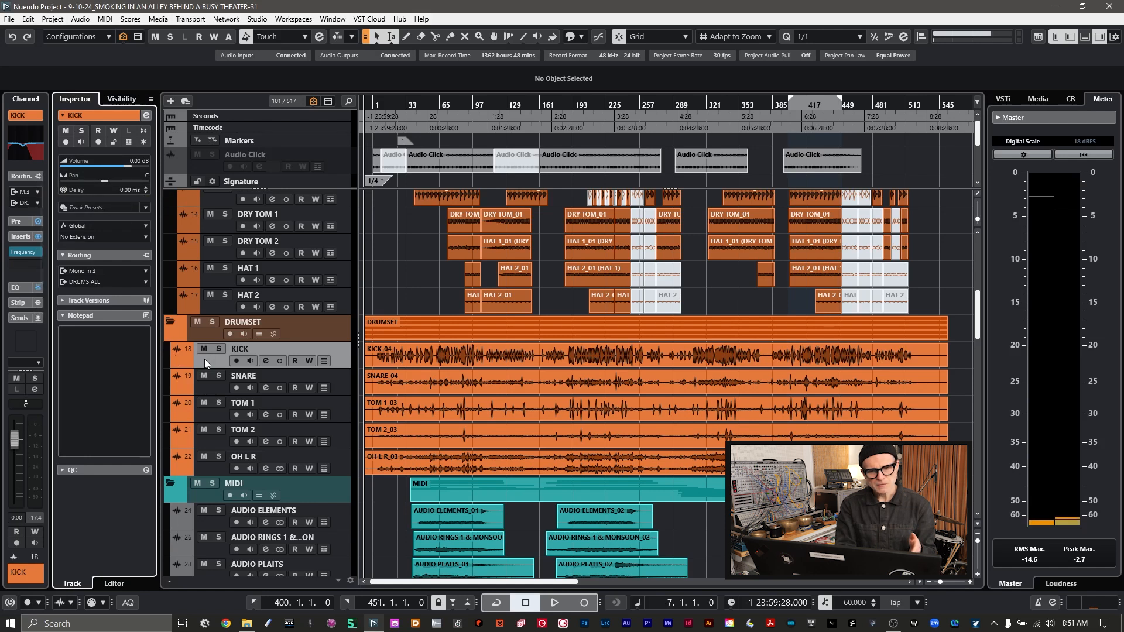
click(214, 390)
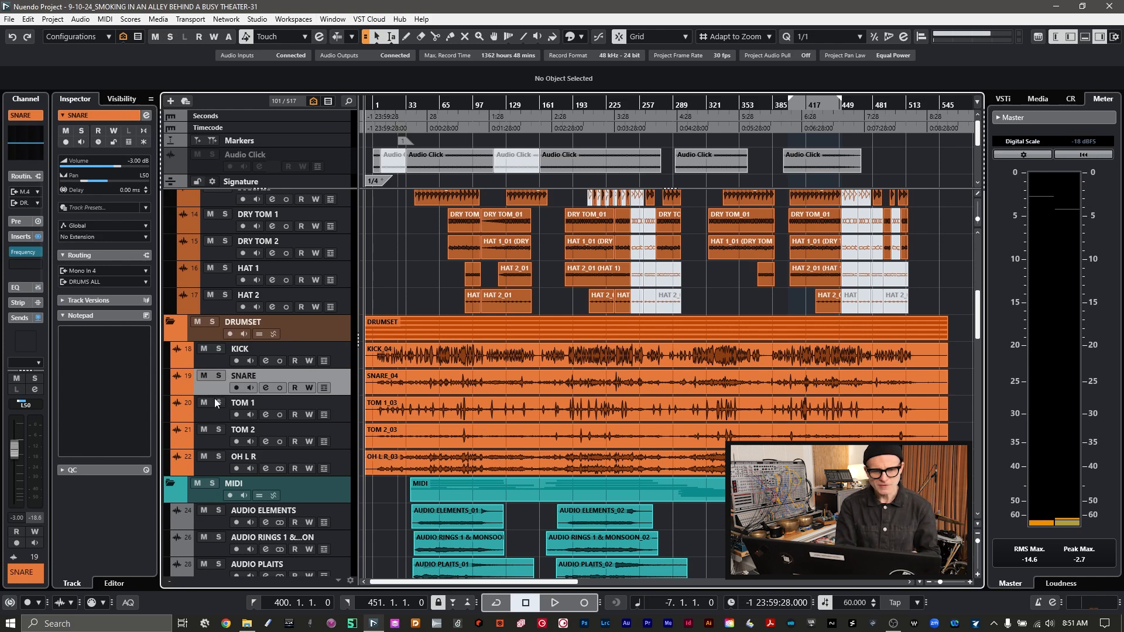
click(213, 413)
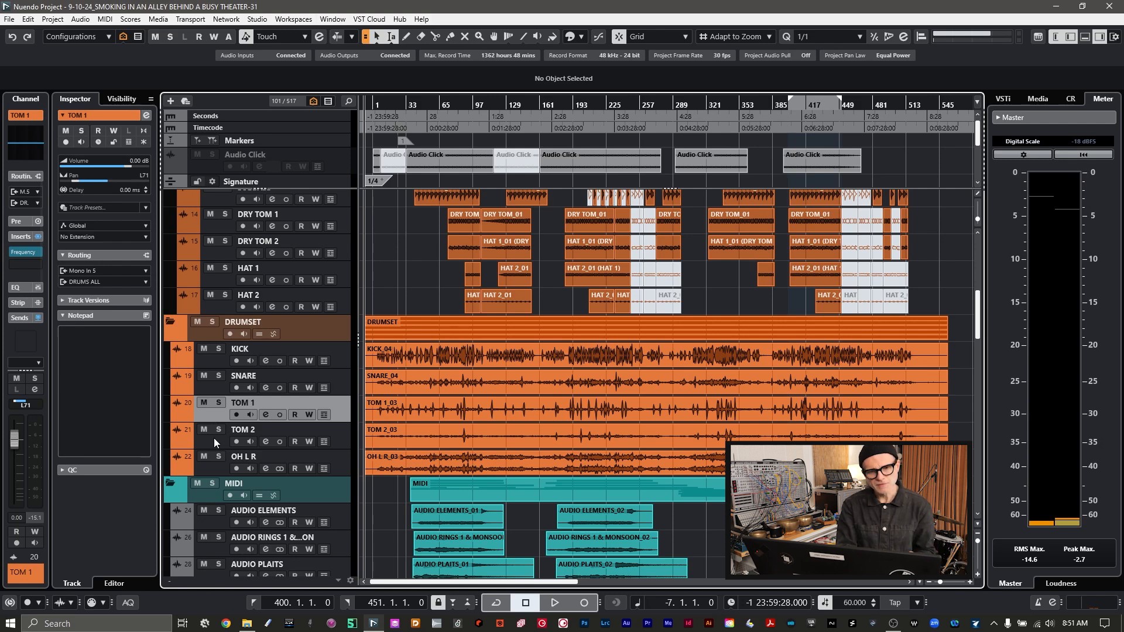
click(214, 442)
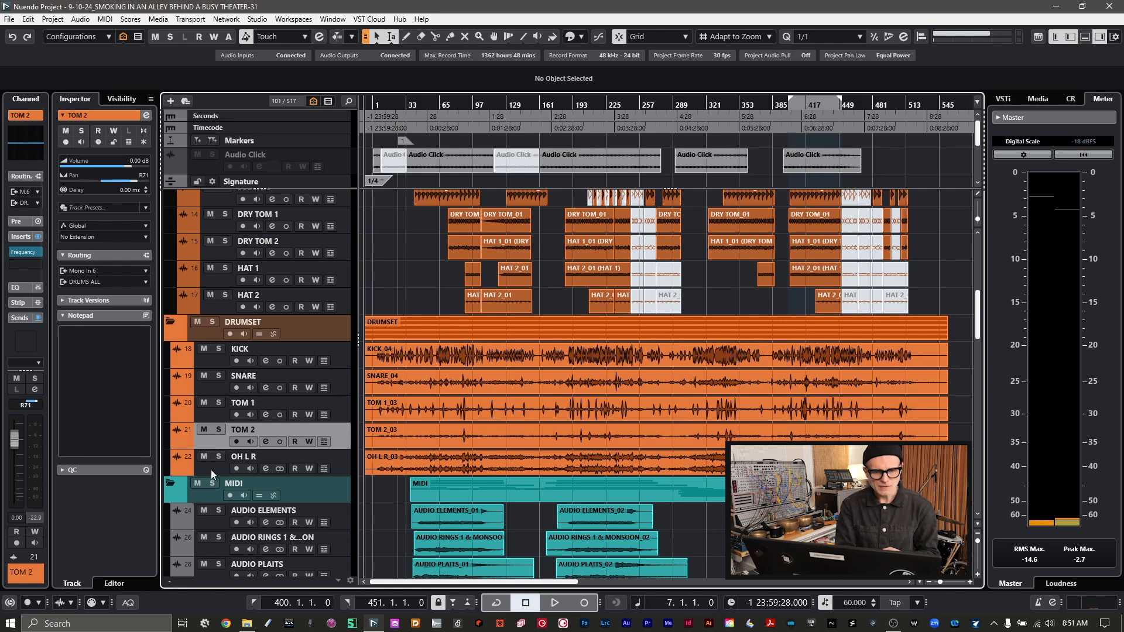
click(208, 469)
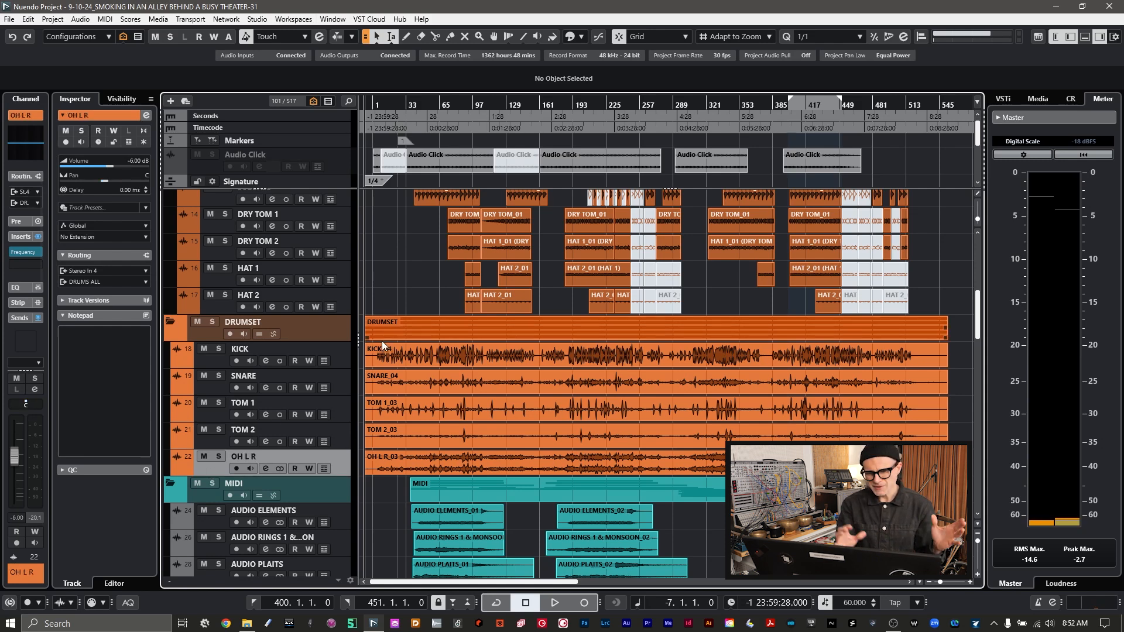
- Solo the DRUMSET folder and play the drums from bar 7 and again from bar 194, stopping playback at the end
click(388, 103)
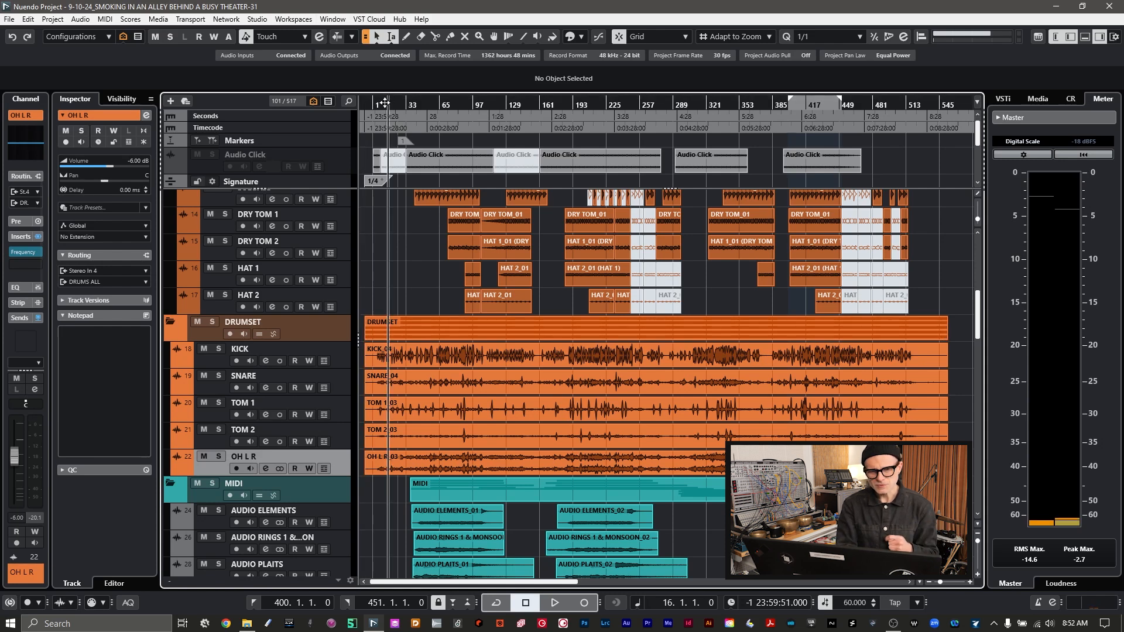
click(379, 105)
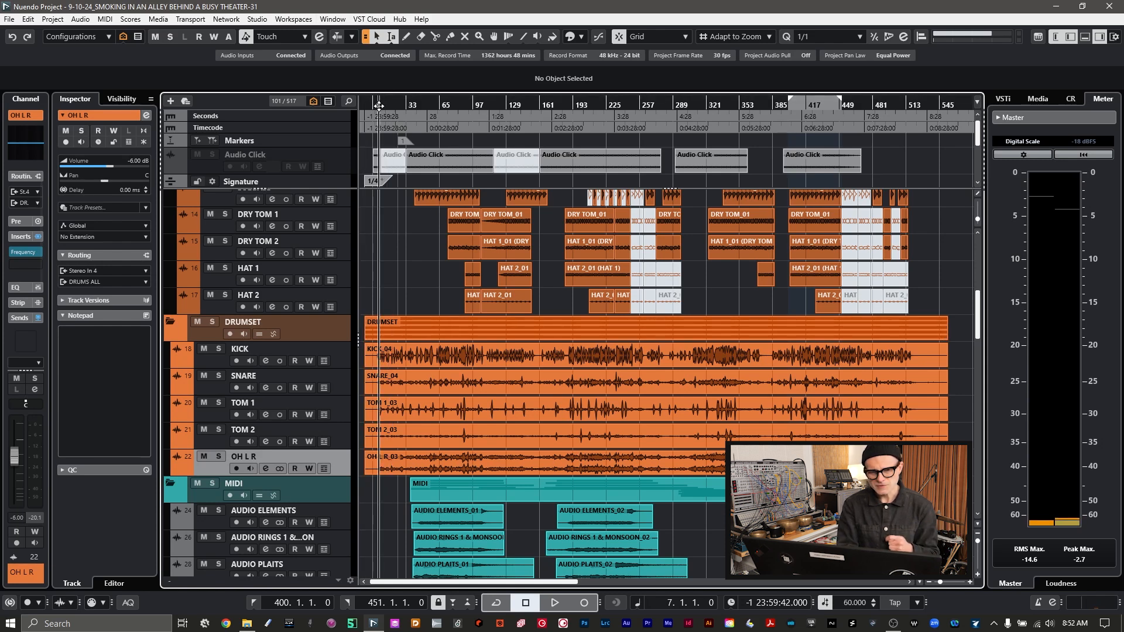
click(211, 325)
key(space)
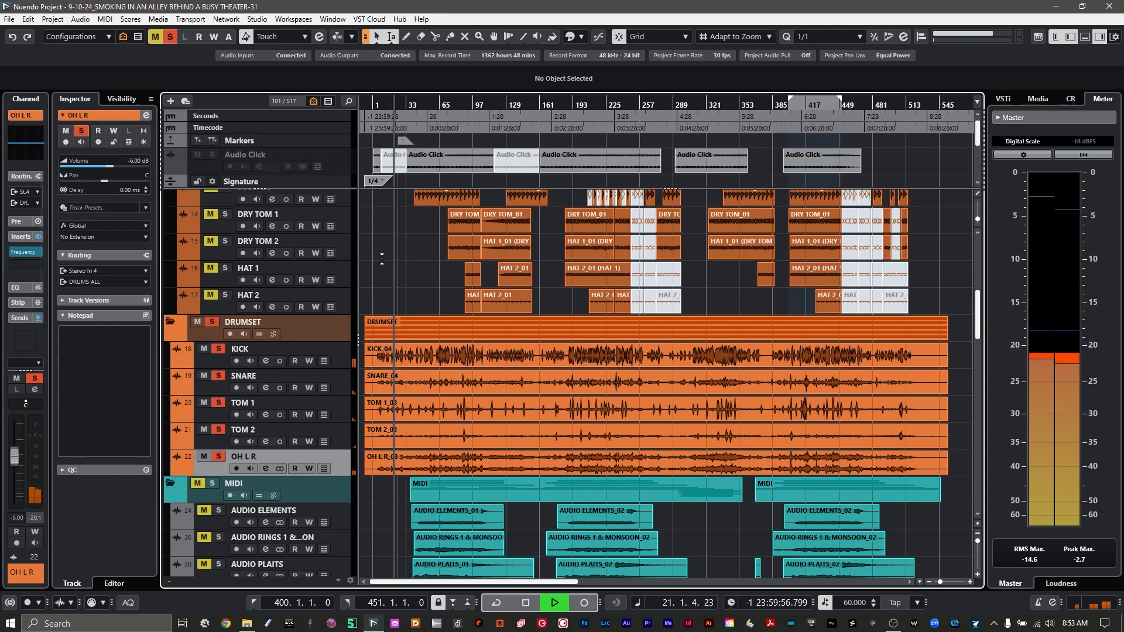
click(573, 104)
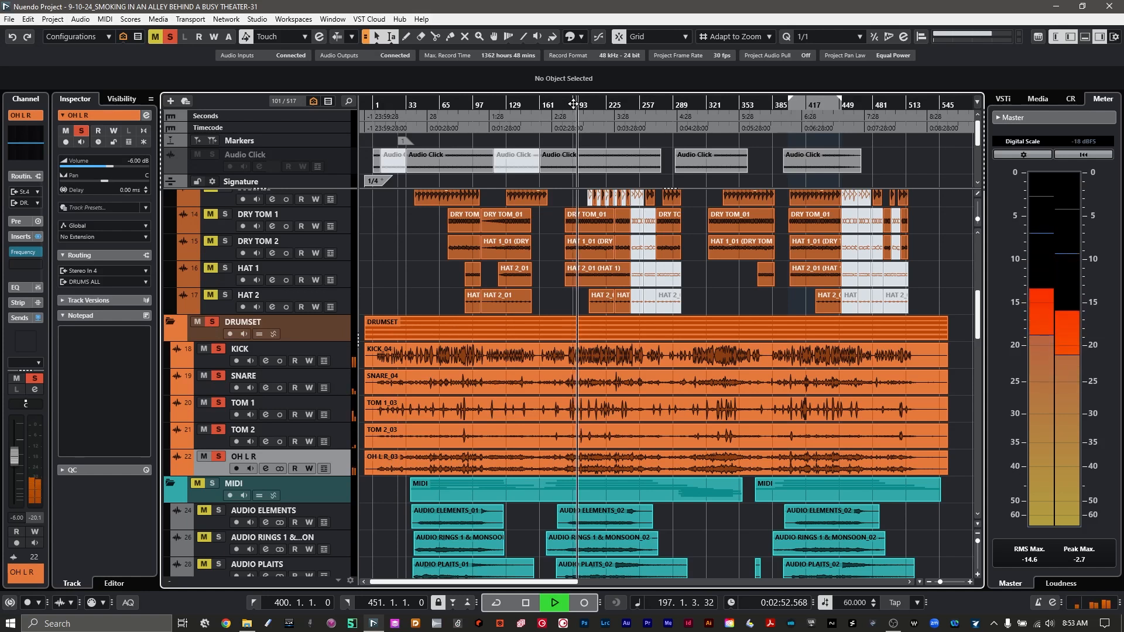
key(space)
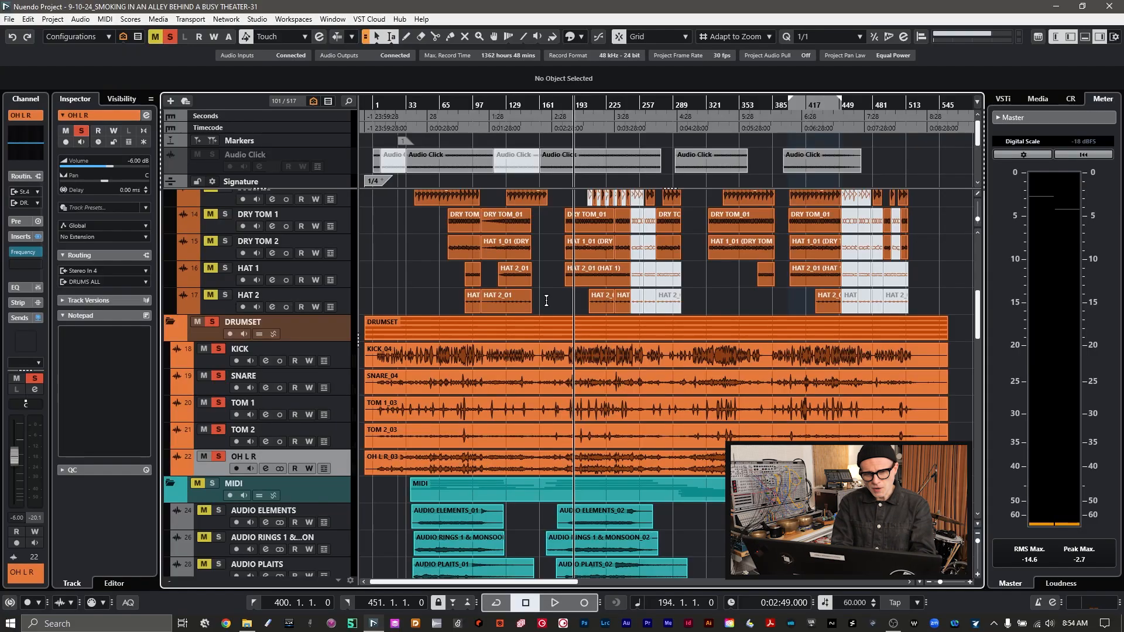
- Solo the VERMONA folder along with the drum set and play both from about bar 69, stopping playback at the end
scroll(547, 301, up, 5)
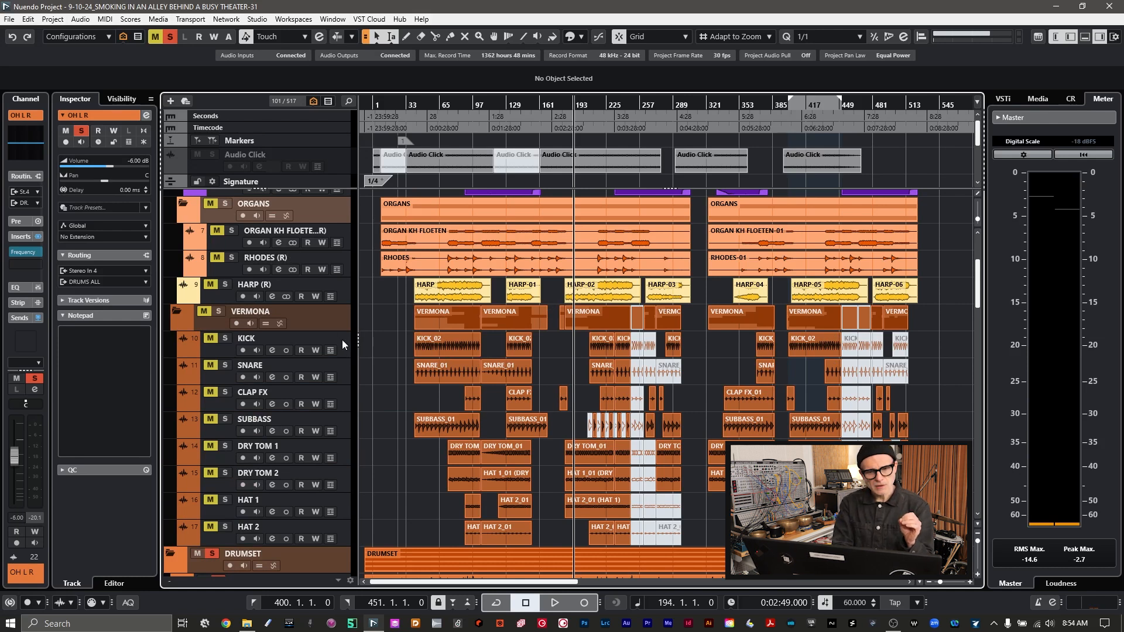
click(226, 338)
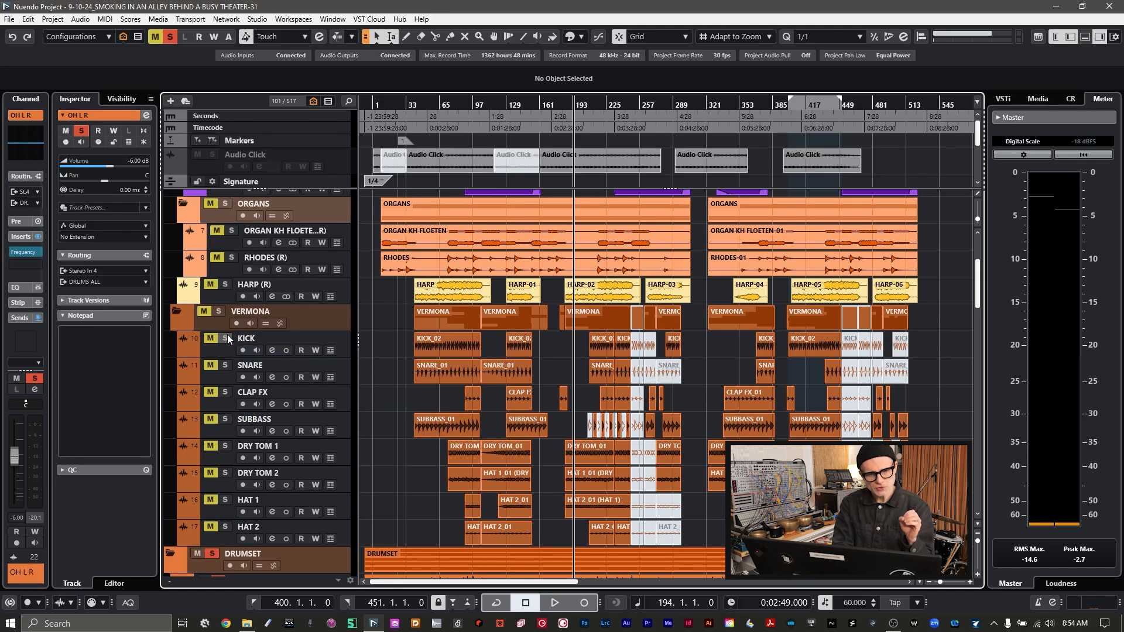
click(219, 311)
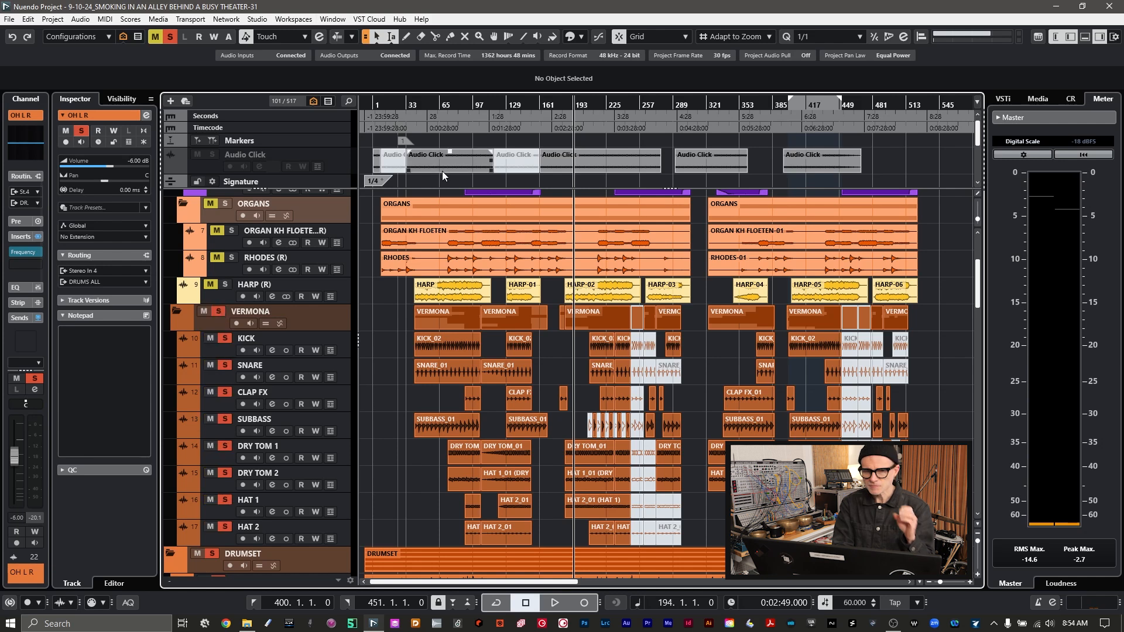
click(444, 104)
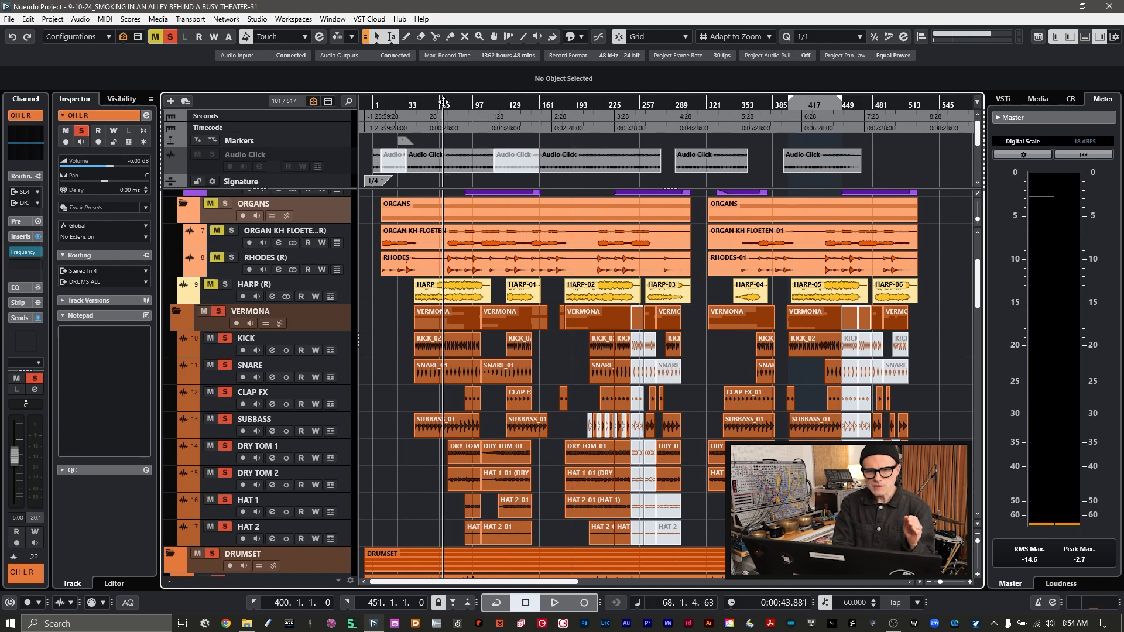
key(space)
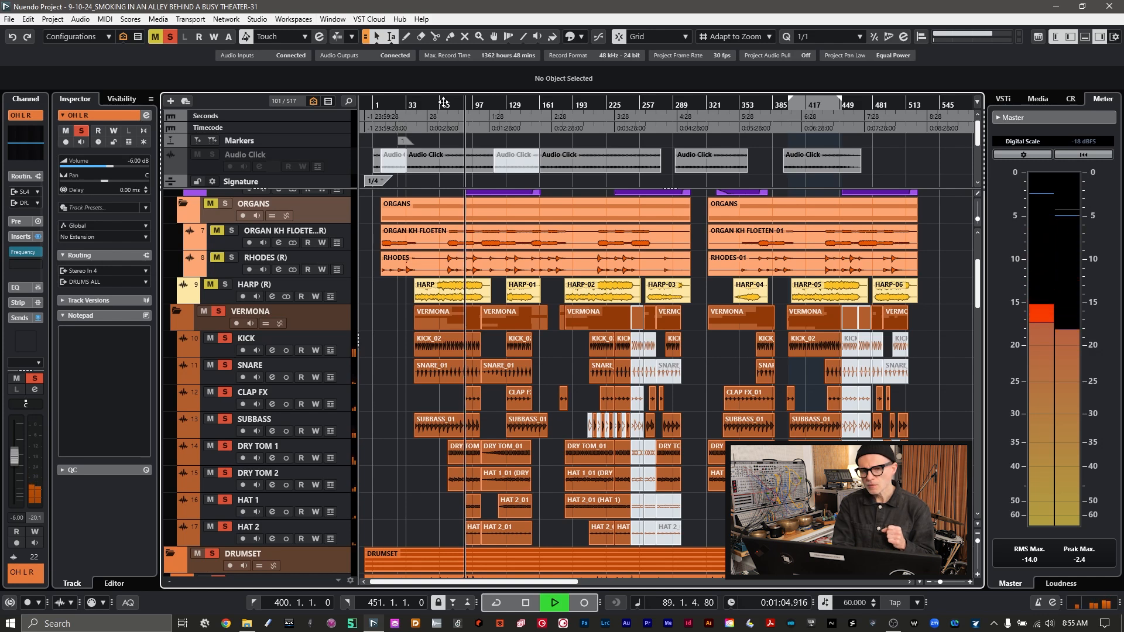
key(space)
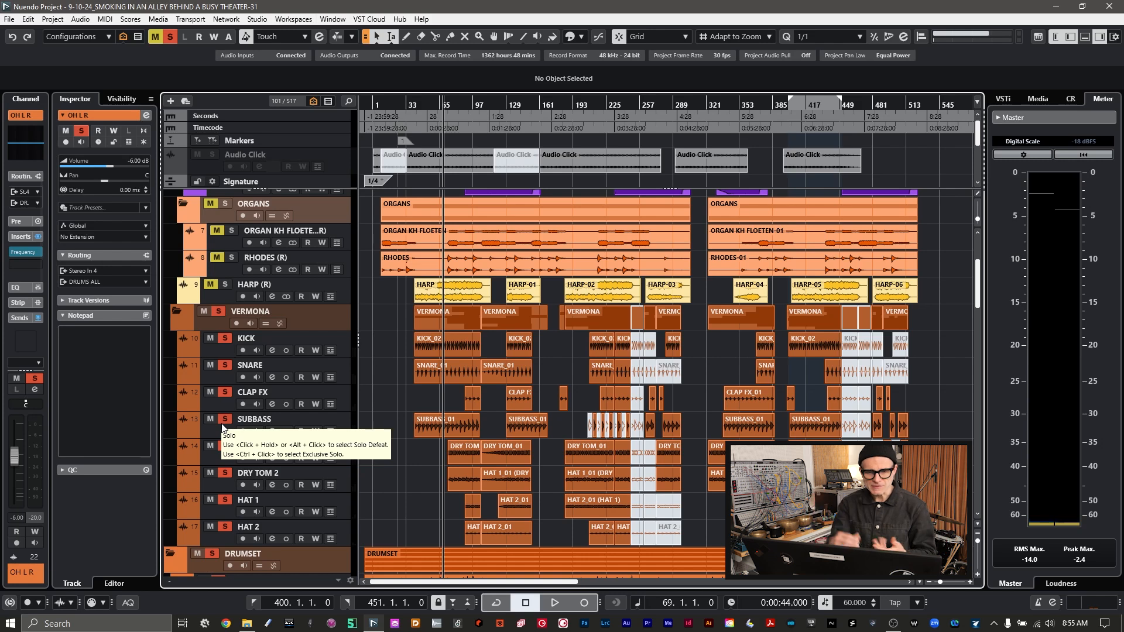
- Replace the VERMONA and DRUMSET folder solos with solos on only the VERMONA KICK and SUBBASS and the DRUMSET KICK
click(216, 296)
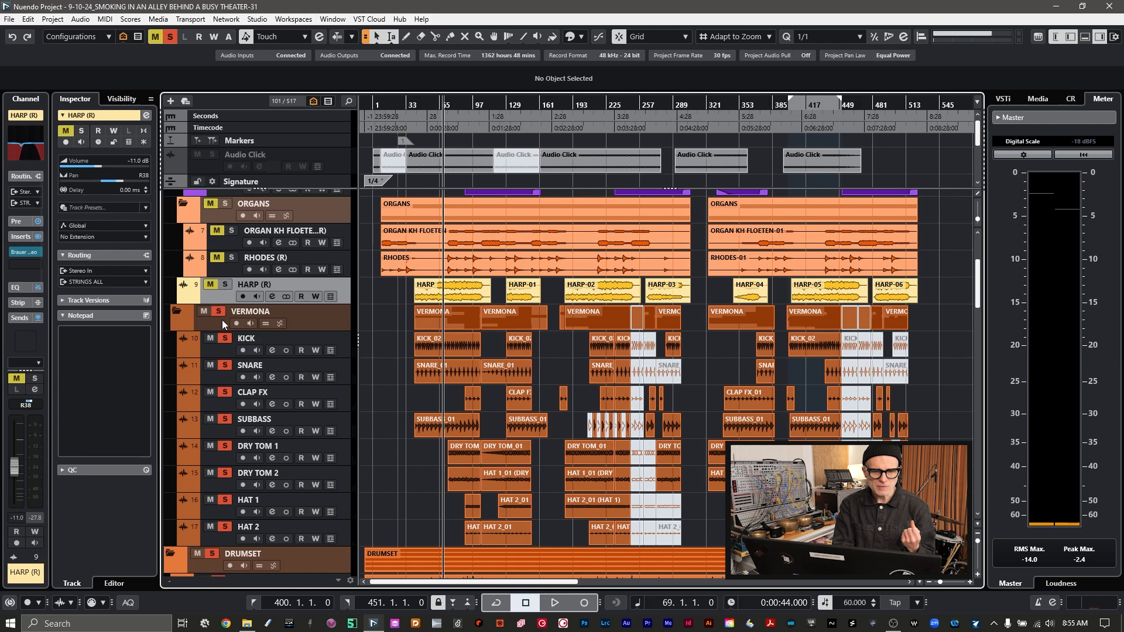
click(220, 315)
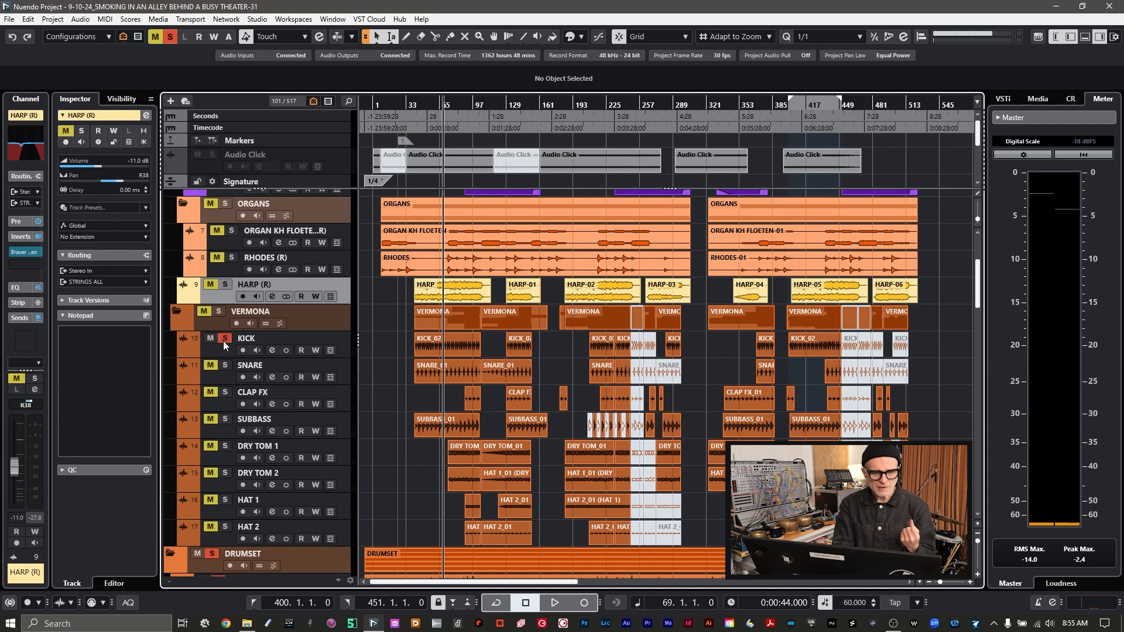
click(226, 419)
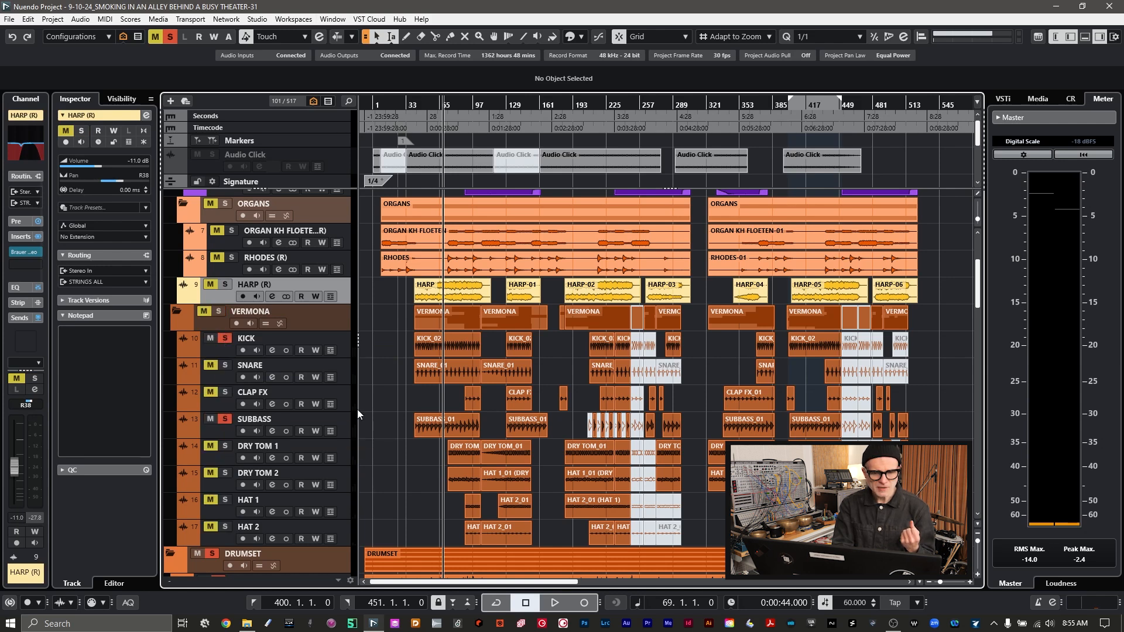
scroll(359, 414, down, 5)
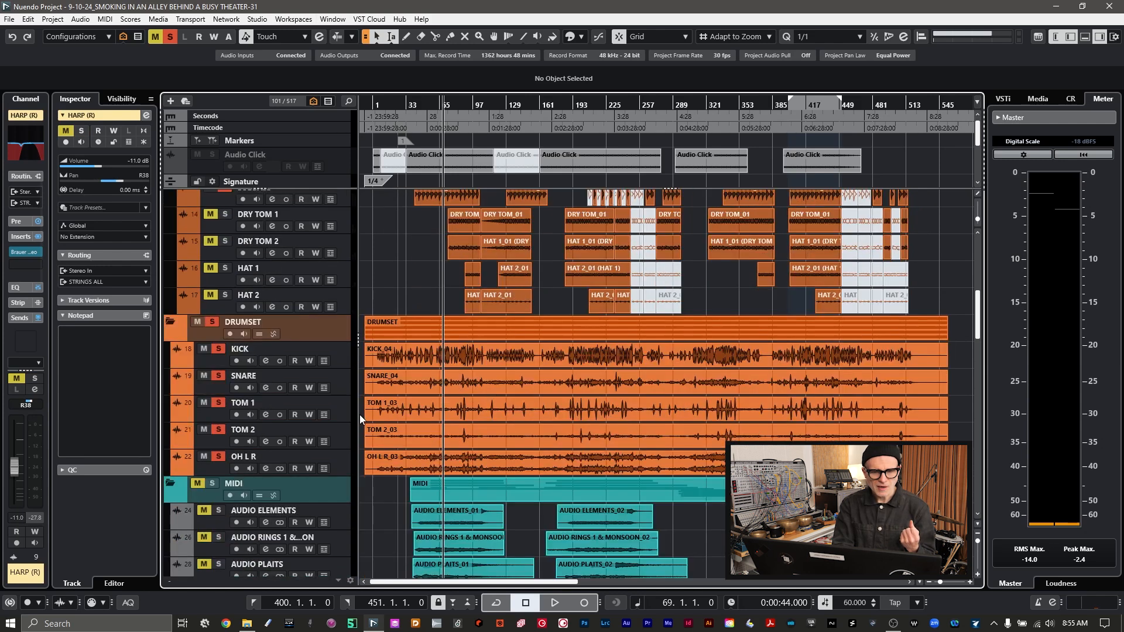
click(214, 321)
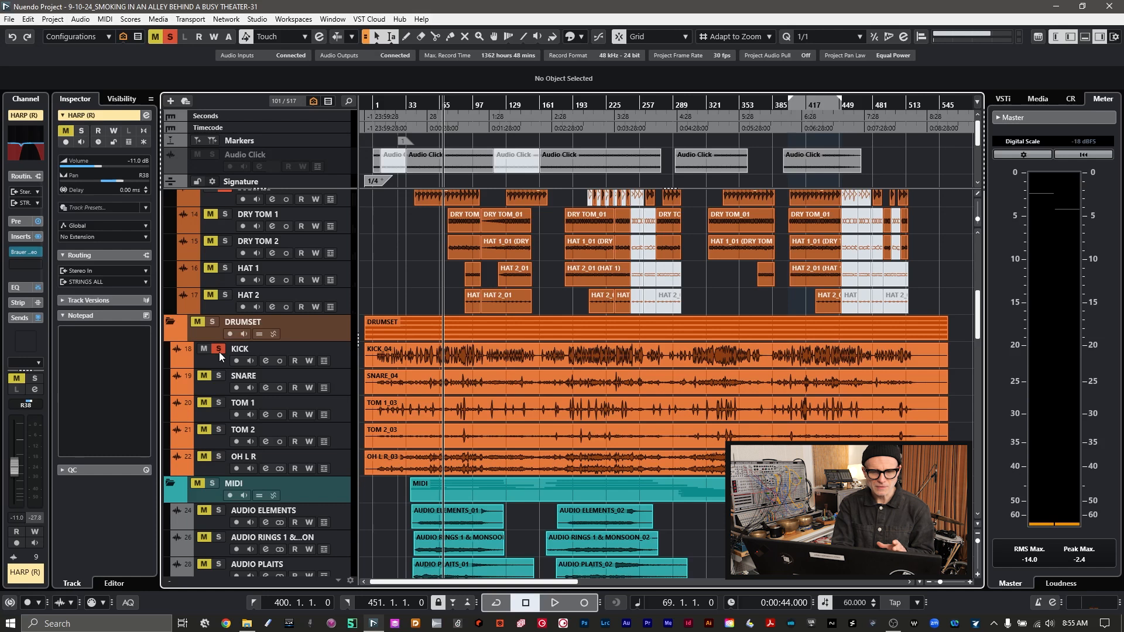
- Play the soloed kicks and sub bass together from bar 69, stopping playback at the end
key(space)
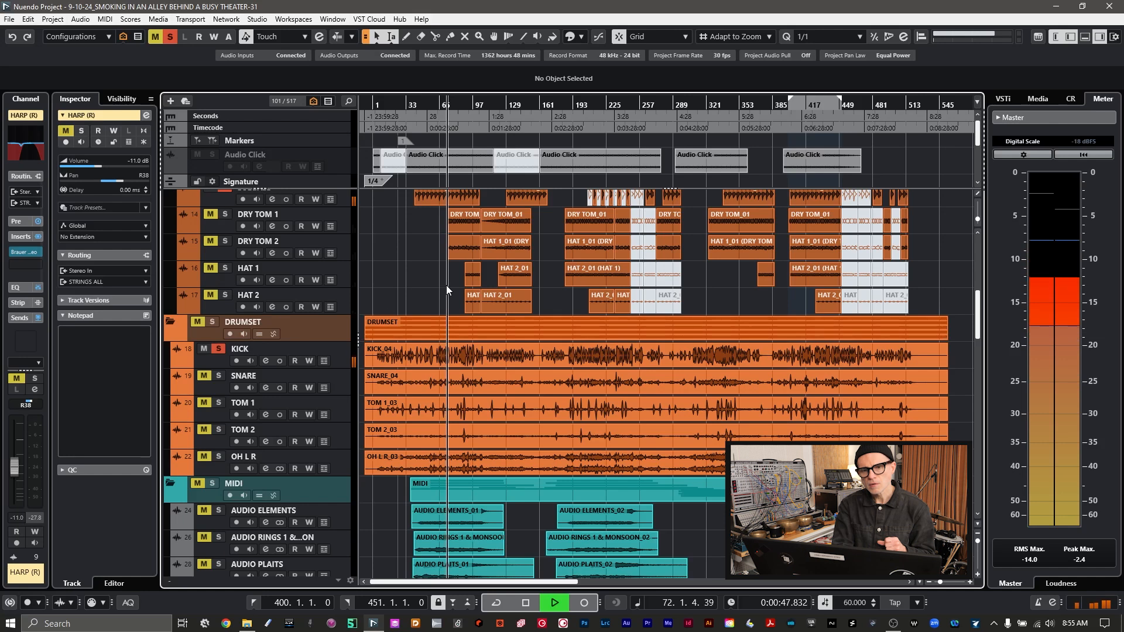
scroll(446, 286, up, 4)
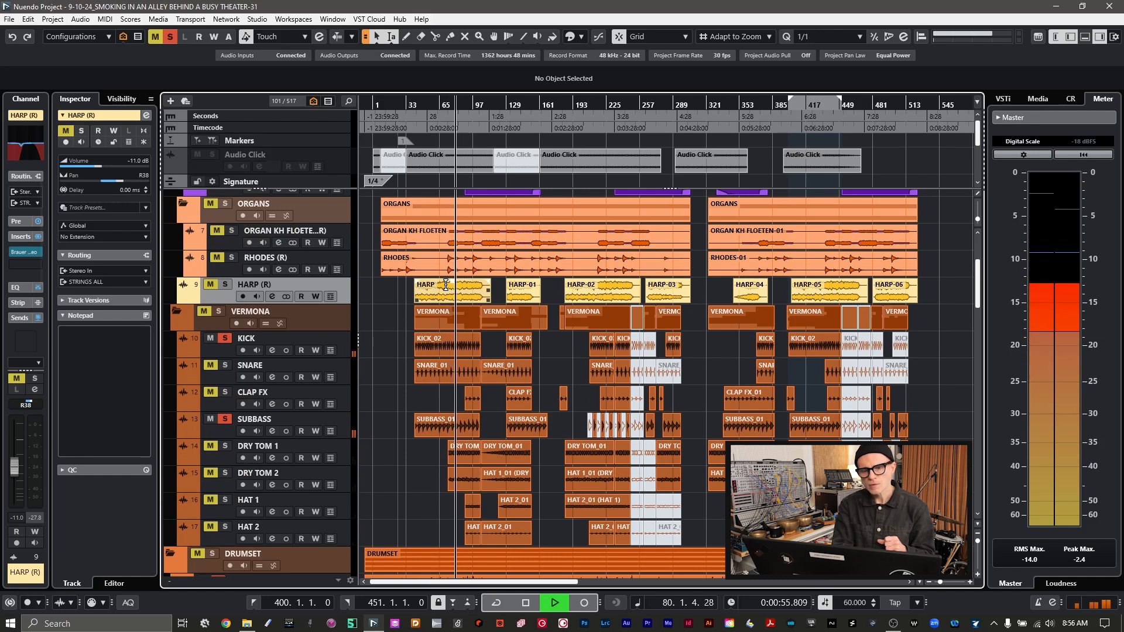
key(space)
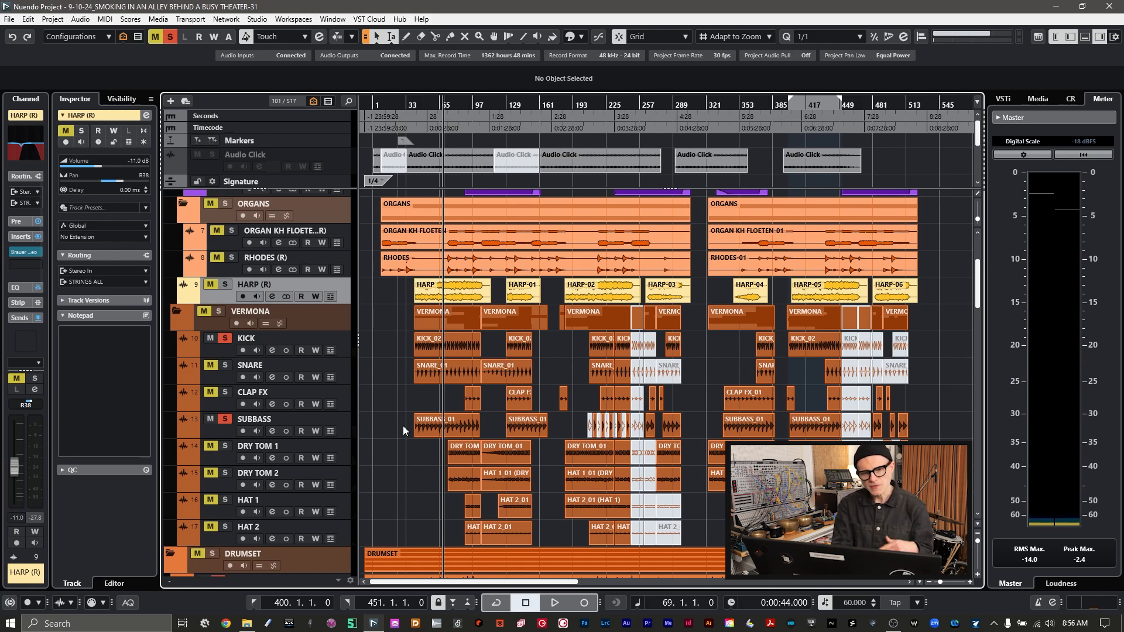
- Place the playback cursor at bar 20 and add the BASS Zebra2 (R) track in the ZEBRA folder to the soloed tracks
scroll(366, 380, down, 5)
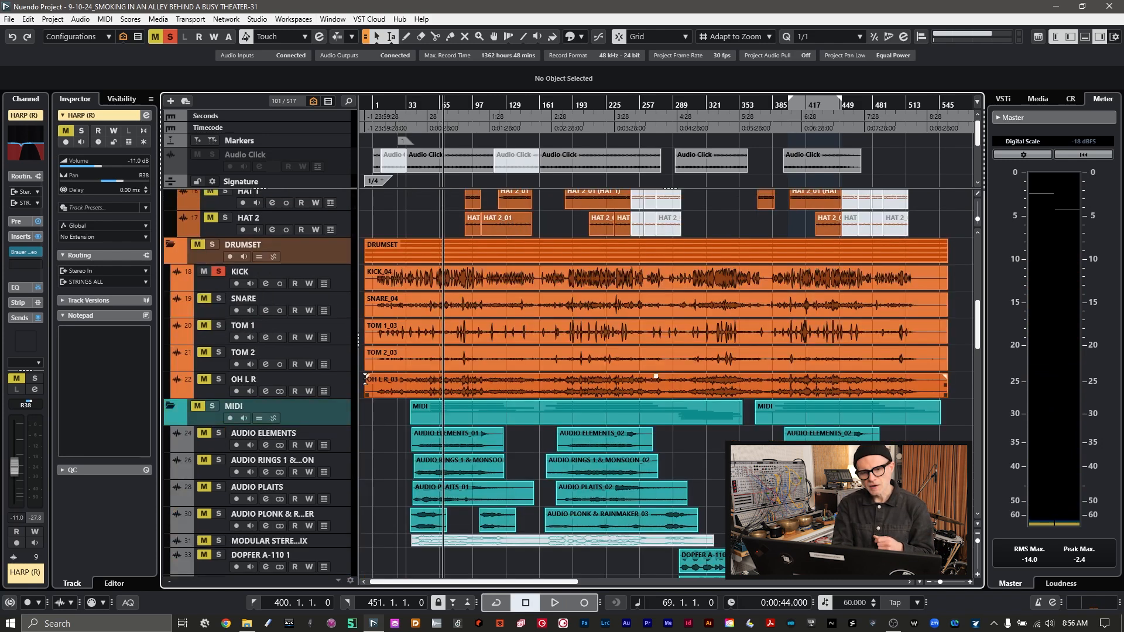
scroll(365, 380, down, 4)
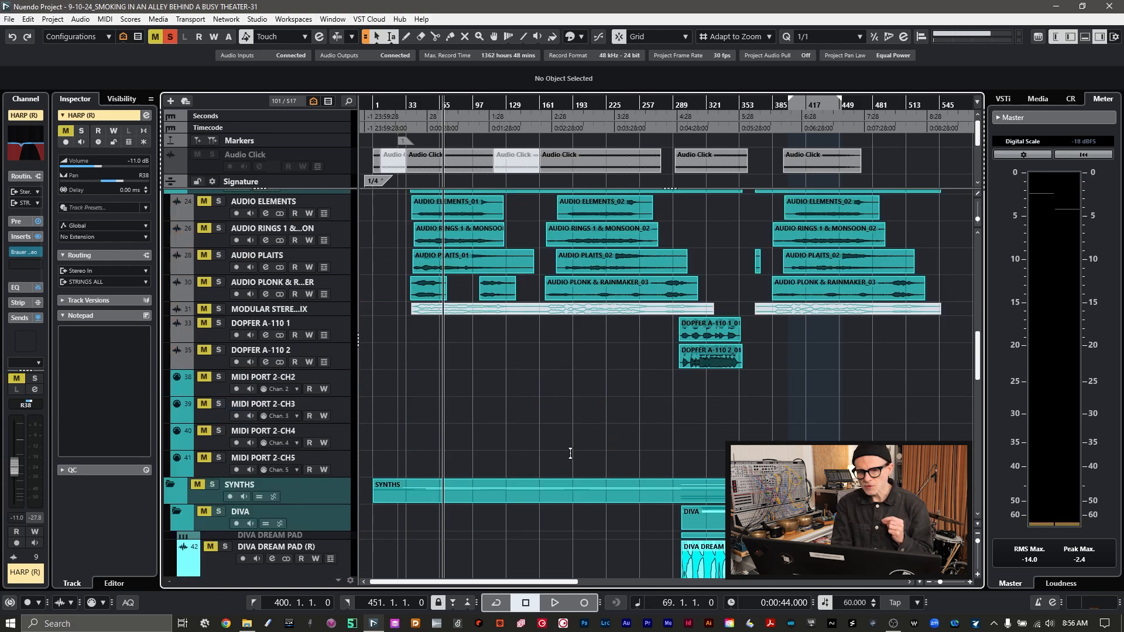
scroll(571, 454, down, 9)
scroll(571, 454, up, 2)
scroll(570, 454, up, 2)
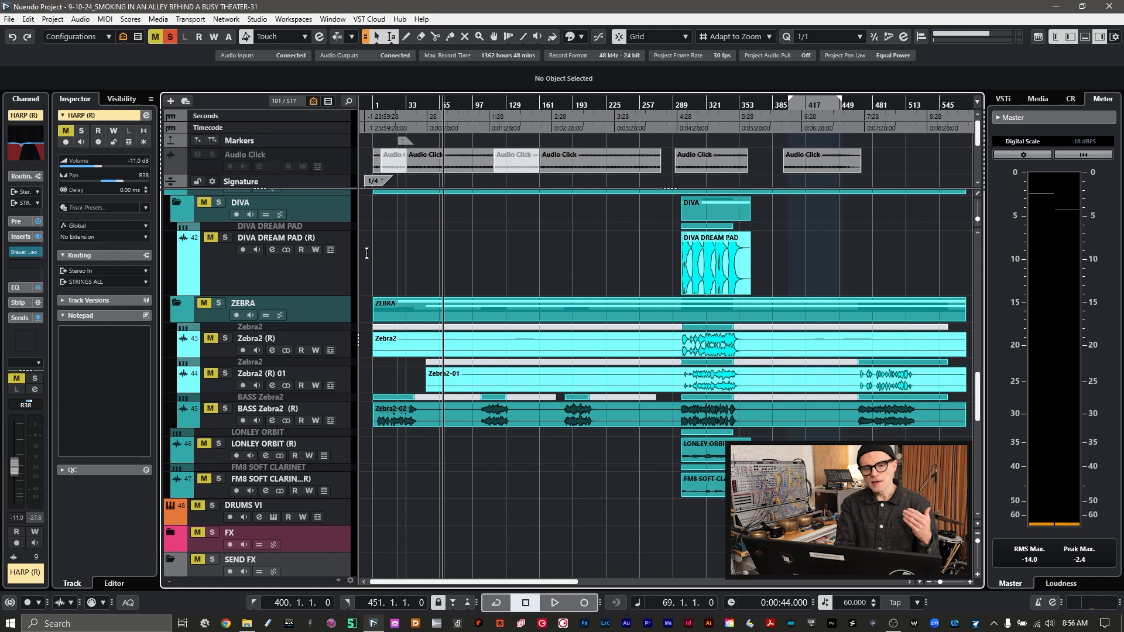
click(392, 106)
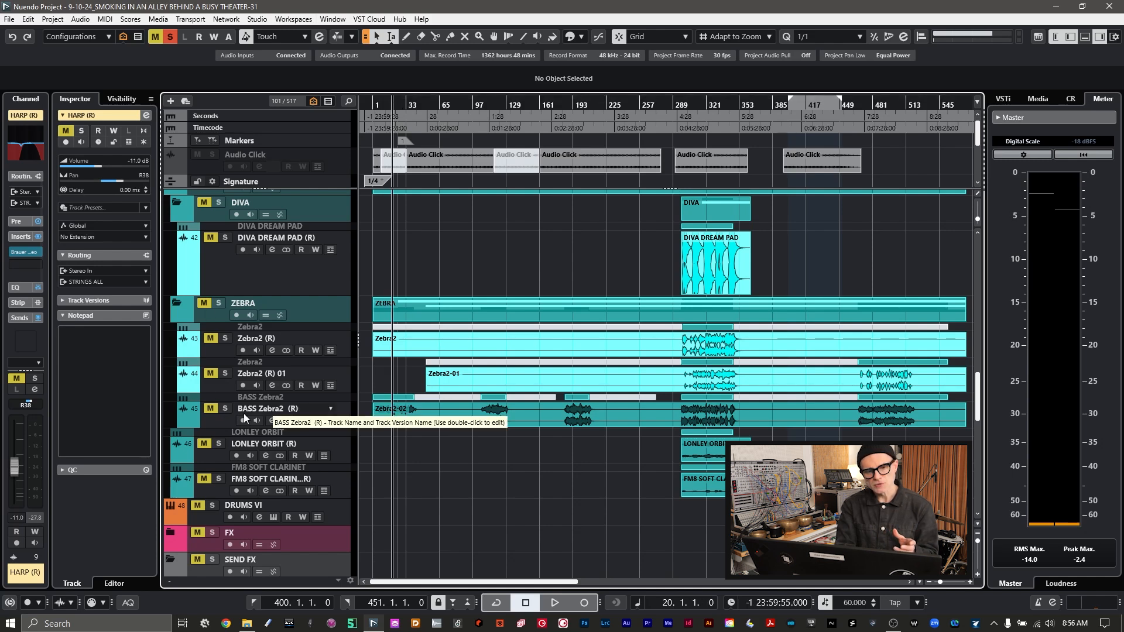
click(226, 409)
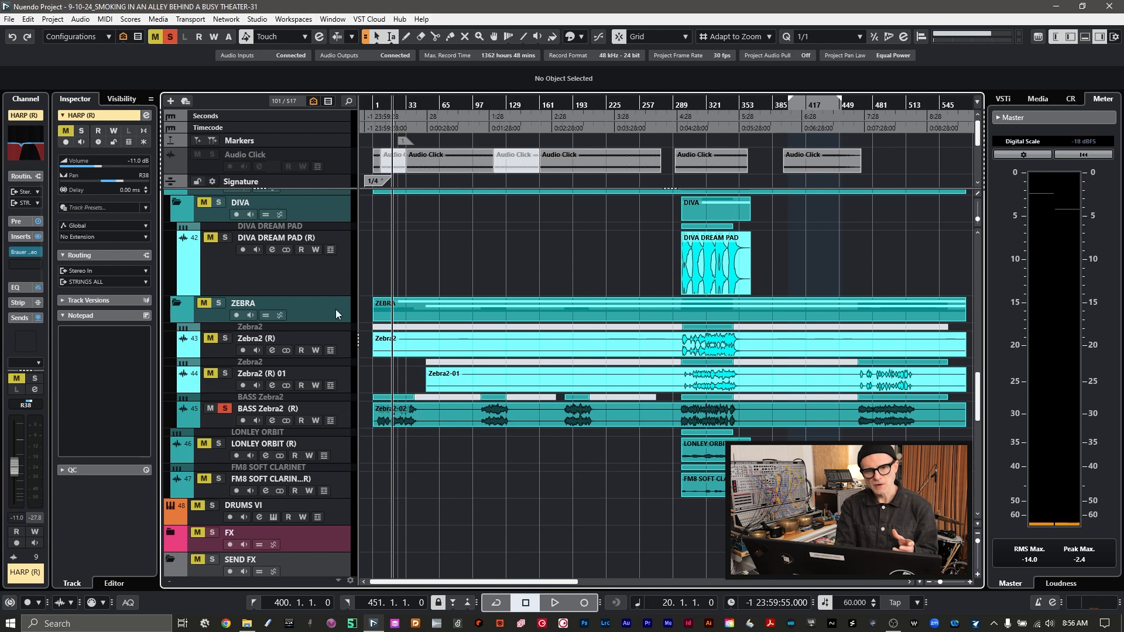
- Play the soloed kicks, SUBBASS and BASS Zebra2 (R) from bar 20 while reviewing their tracks in the arrangement
scroll(415, 398, up, 15)
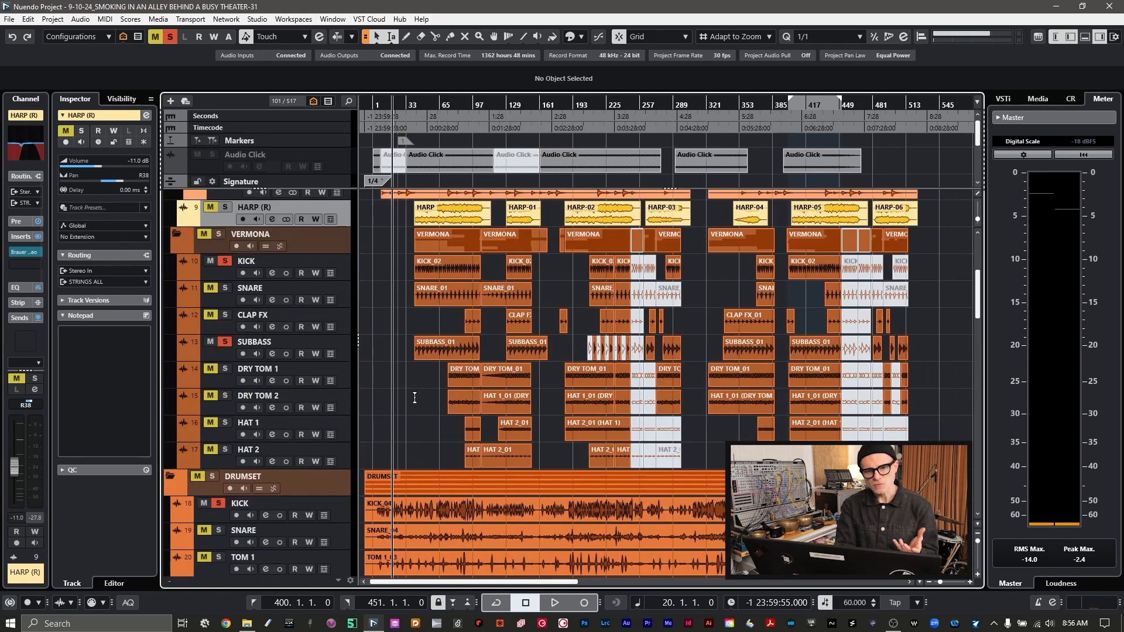
scroll(415, 399, down, 3)
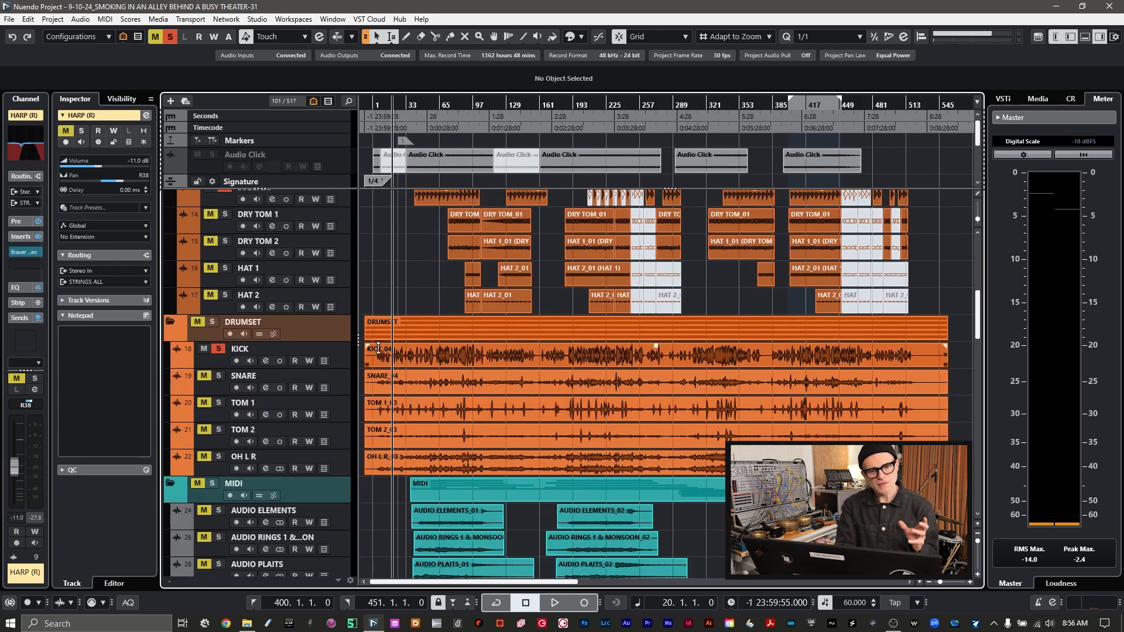
scroll(379, 350, down, 3)
scroll(379, 350, up, 4)
key(space)
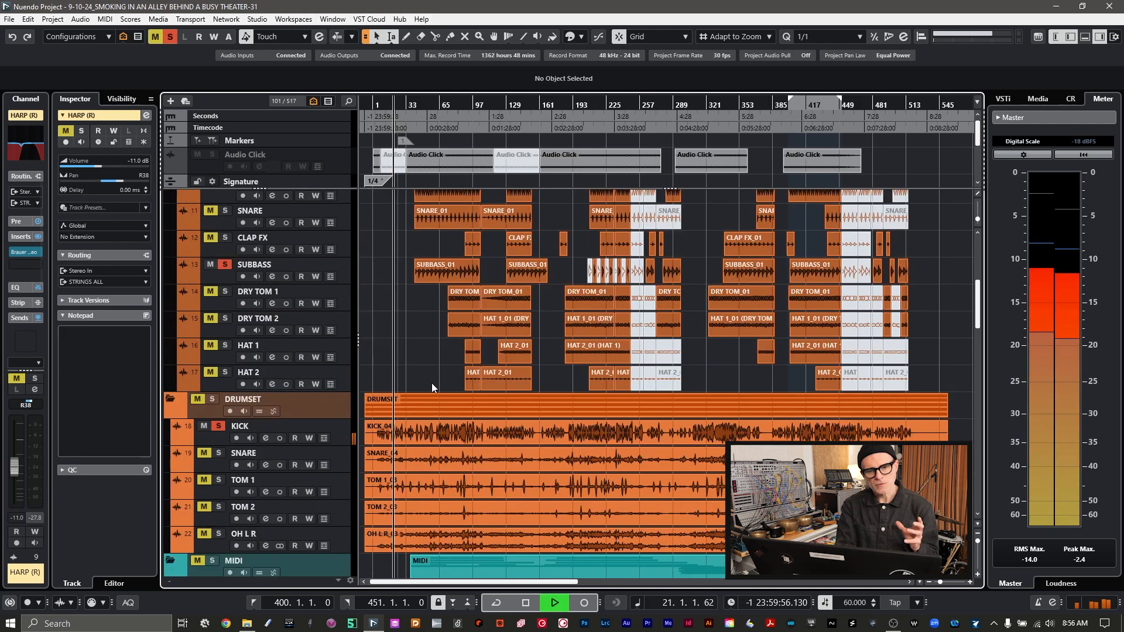
scroll(433, 384, down, 4)
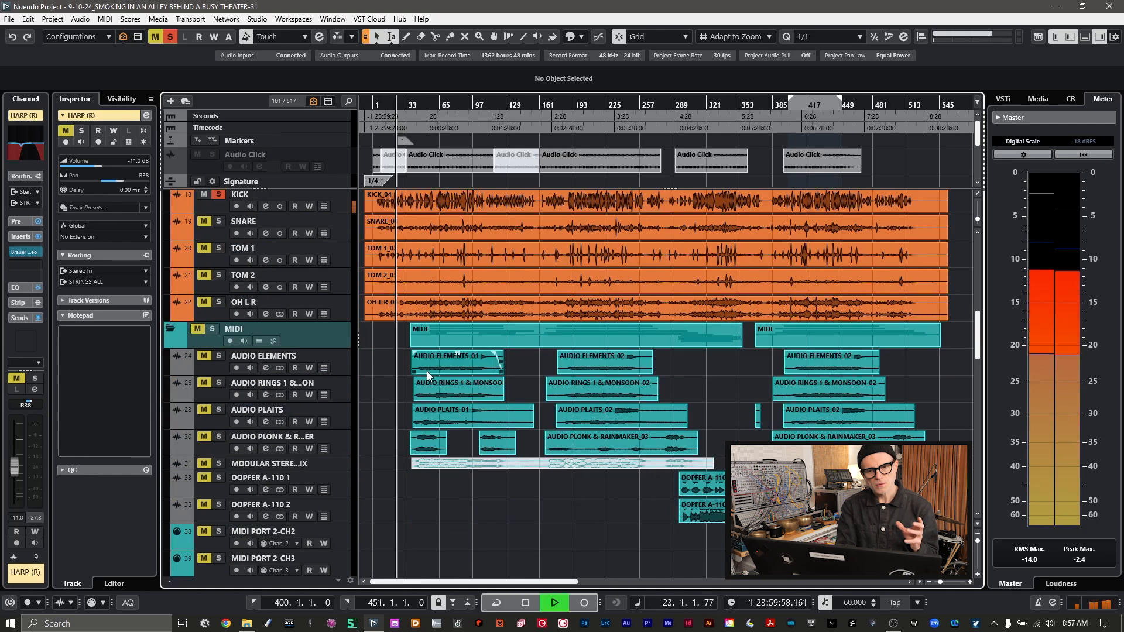
scroll(426, 372, down, 12)
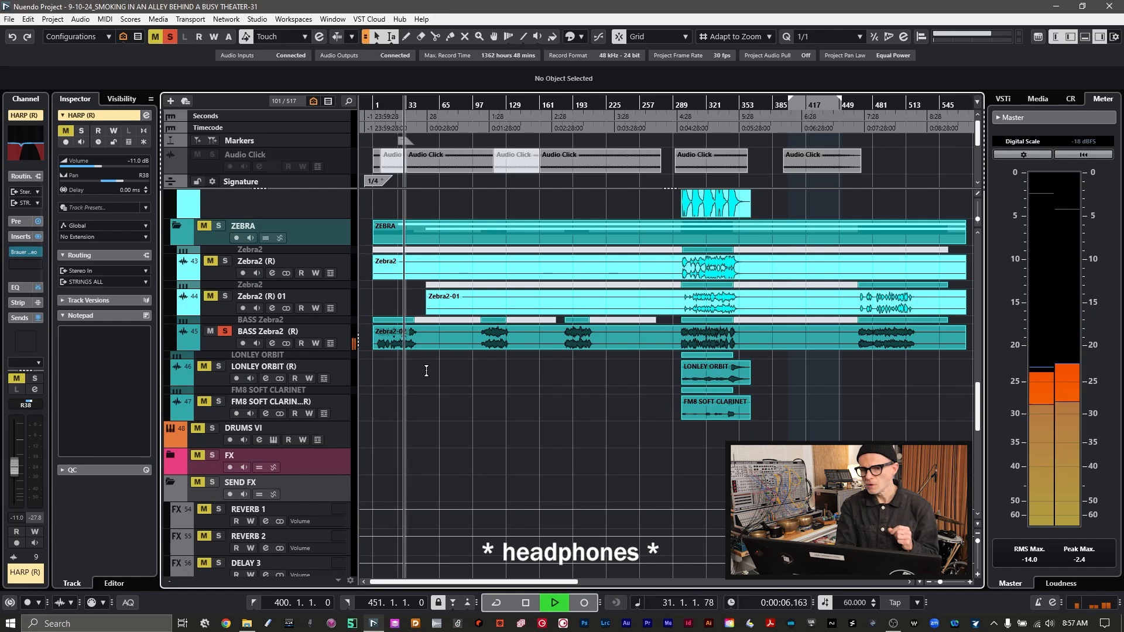
- Stop playback and solo the entire VERMONA and DRUMSET folders alongside the already soloed BASS Zebra2 (R)
key(space)
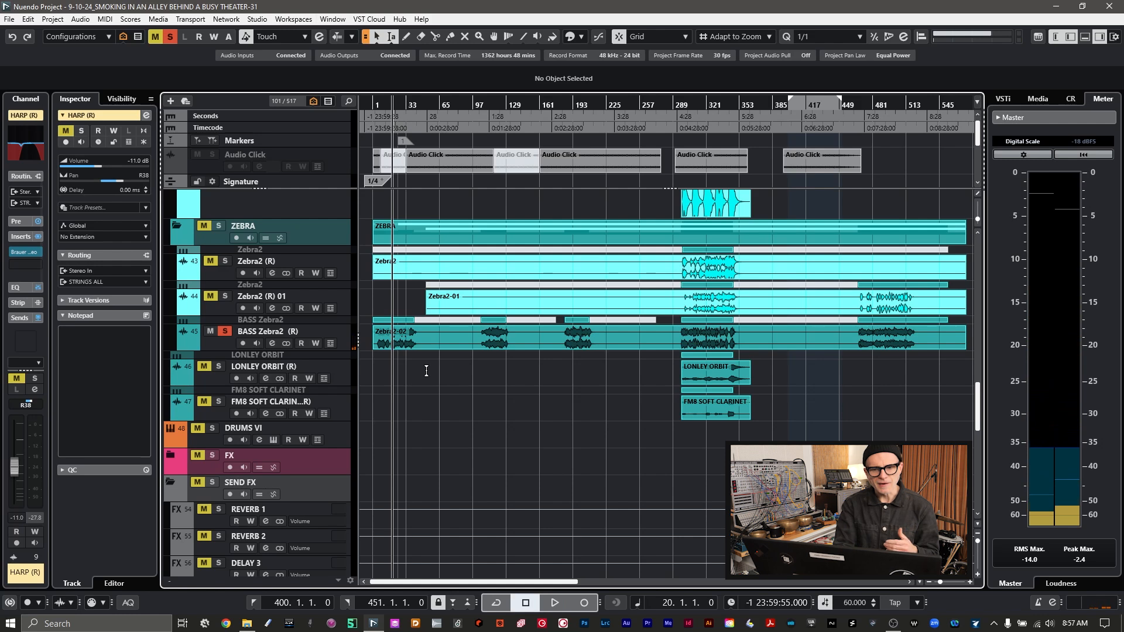
scroll(427, 372, up, 10)
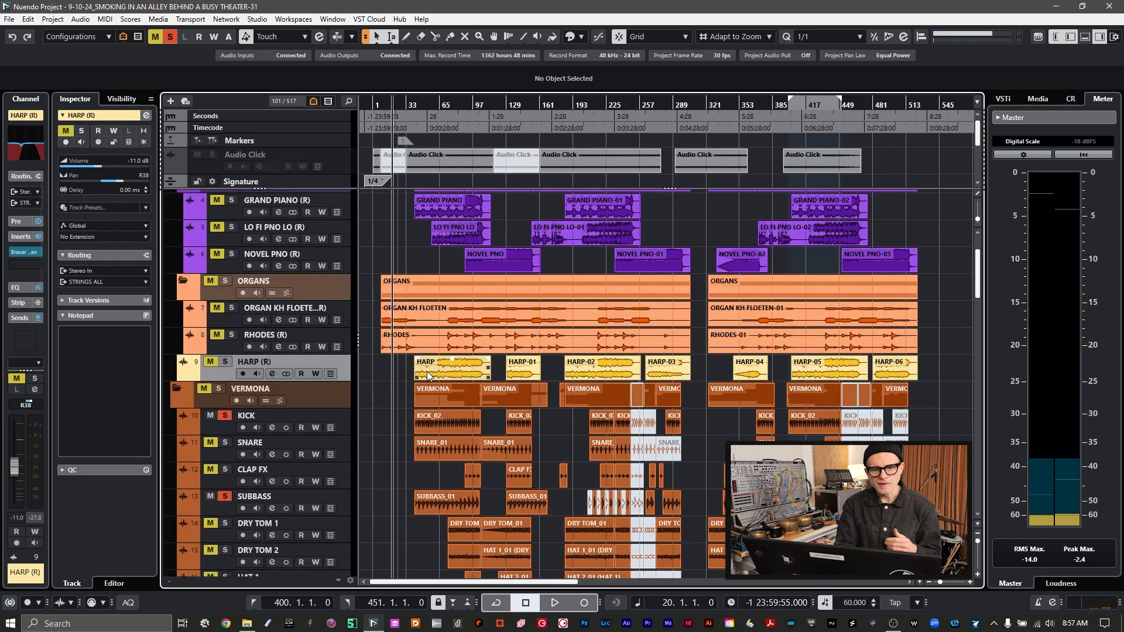
click(220, 389)
scroll(416, 412, down, 4)
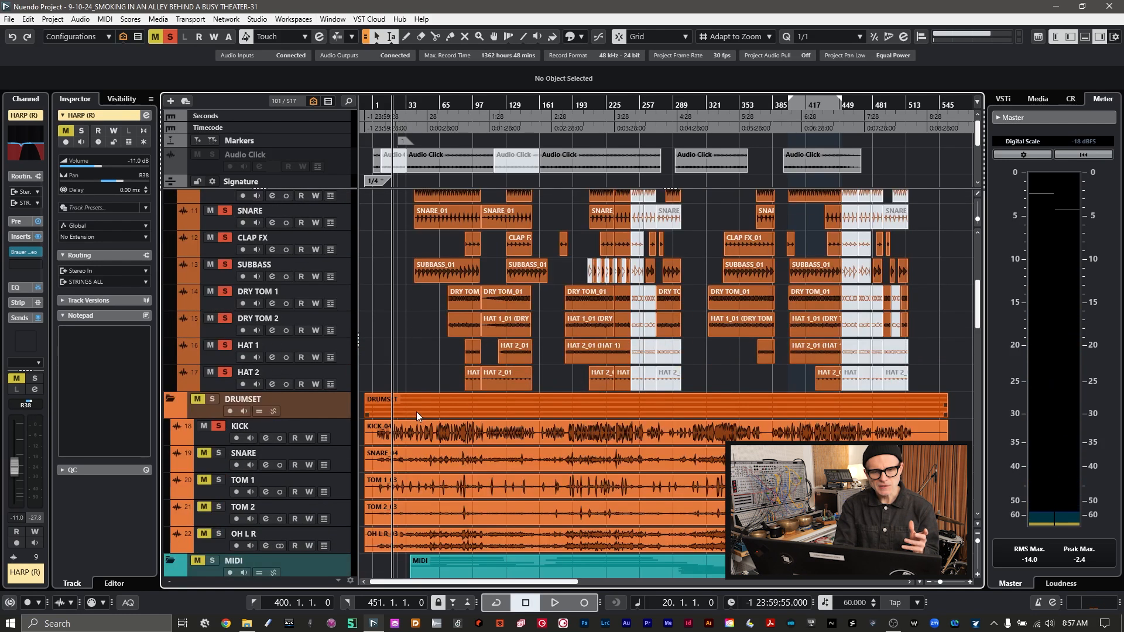
click(213, 398)
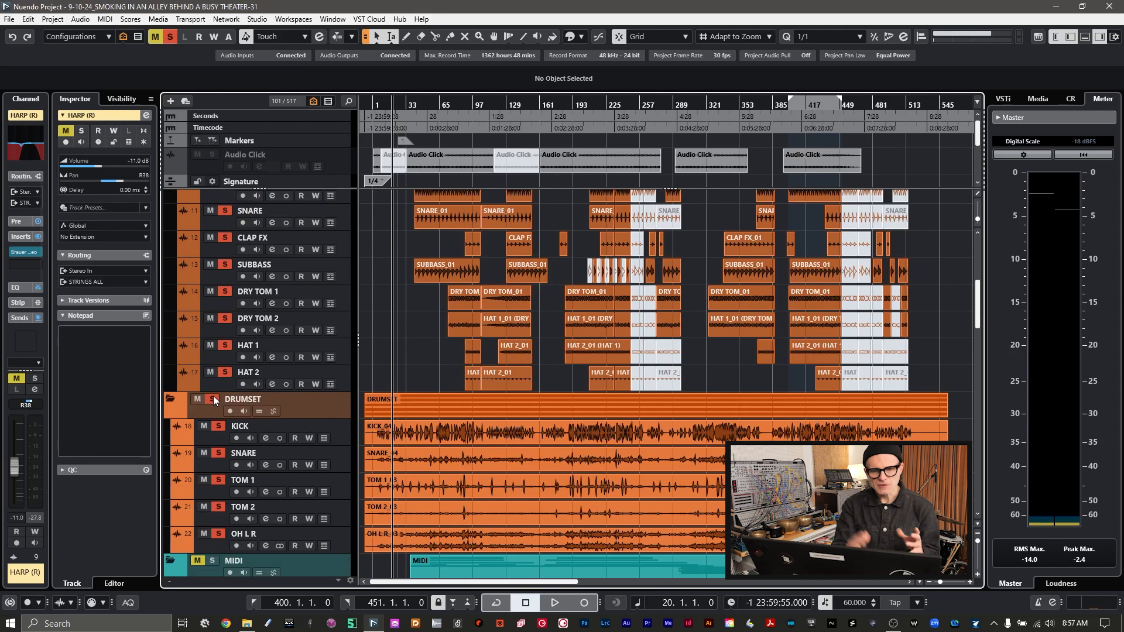
- Play the soloed VERMONA, DRUMSET and BASS Zebra2 (R) tracks from bar 20 while checking the synth tracks, stopping at the end
key(space)
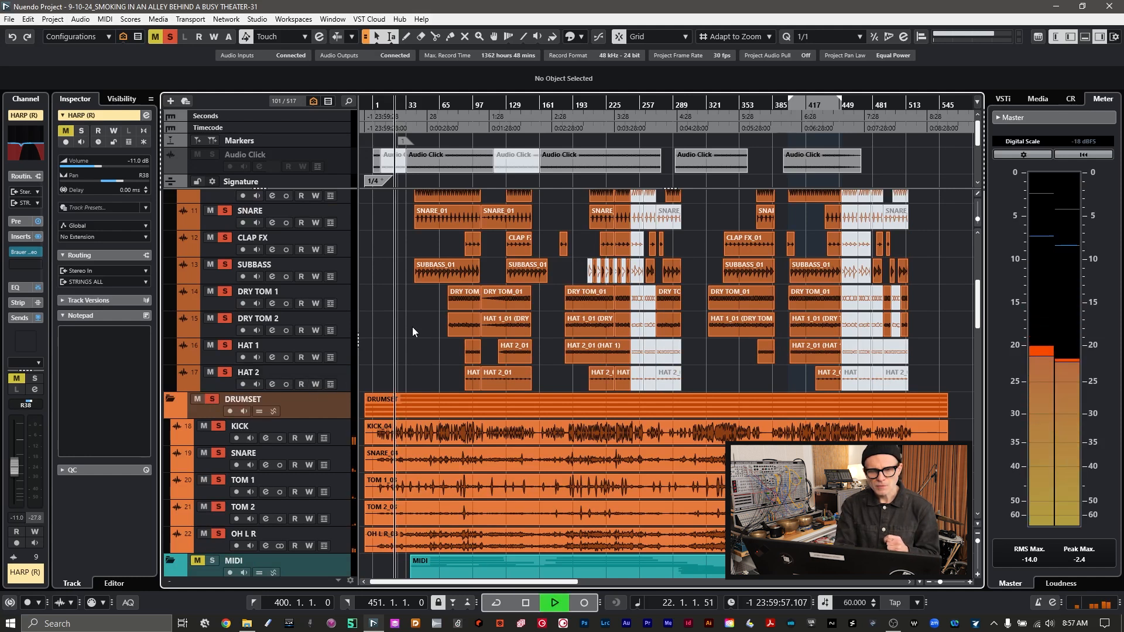
scroll(412, 327, down, 10)
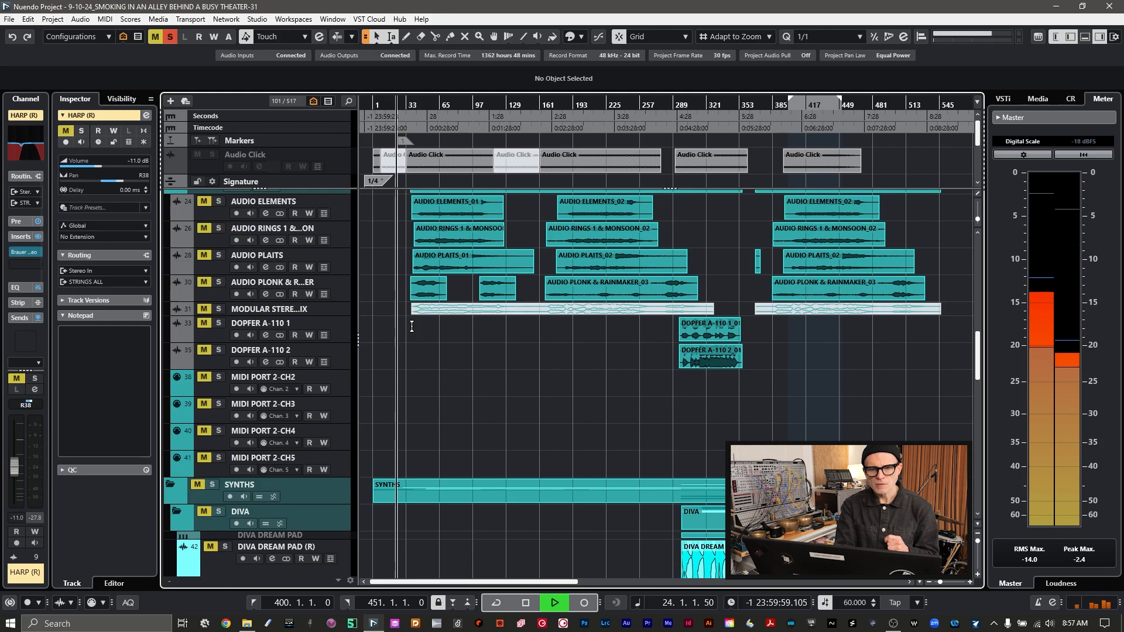
scroll(412, 327, down, 8)
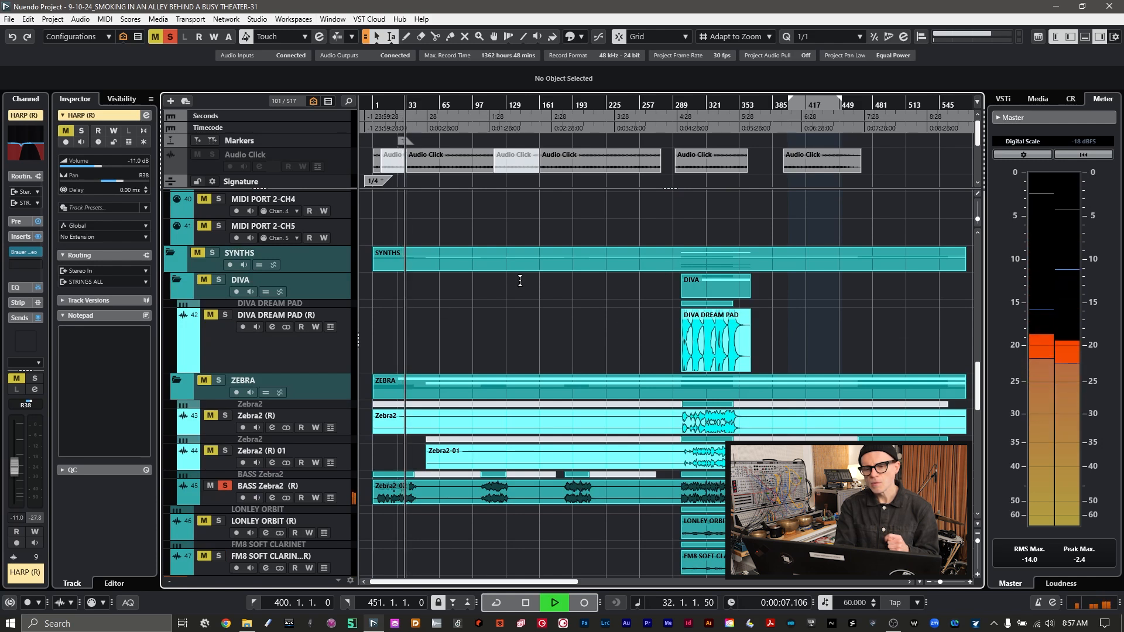
key(space)
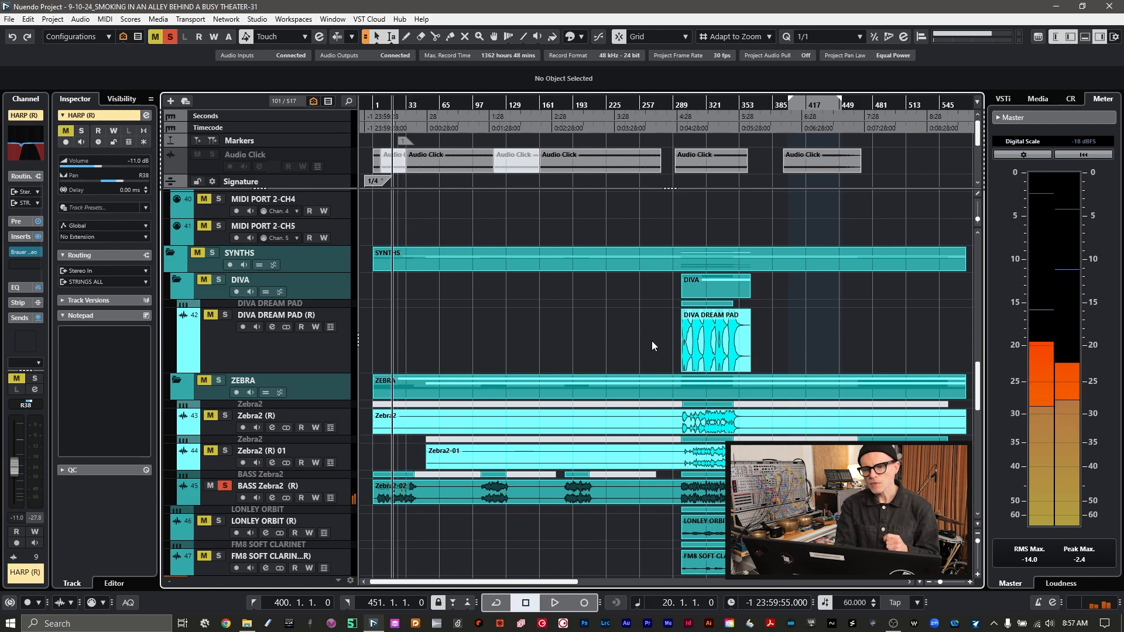
- Clear all mutes and solos and play the full mix from bar 8
scroll(586, 328, up, 10)
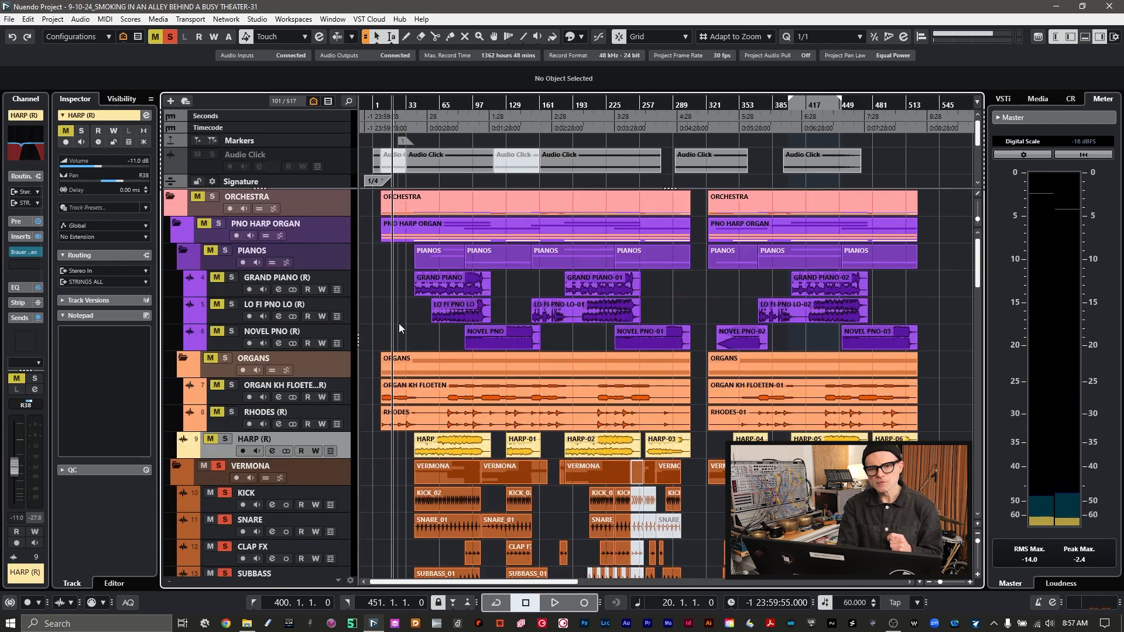
click(170, 37)
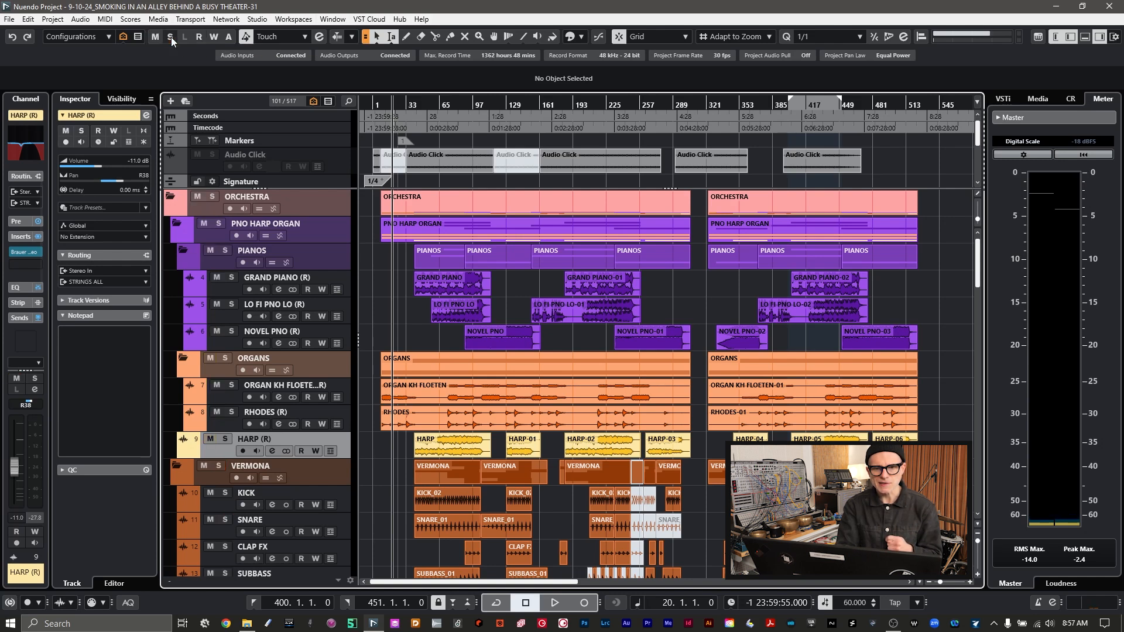
click(380, 102)
key(space)
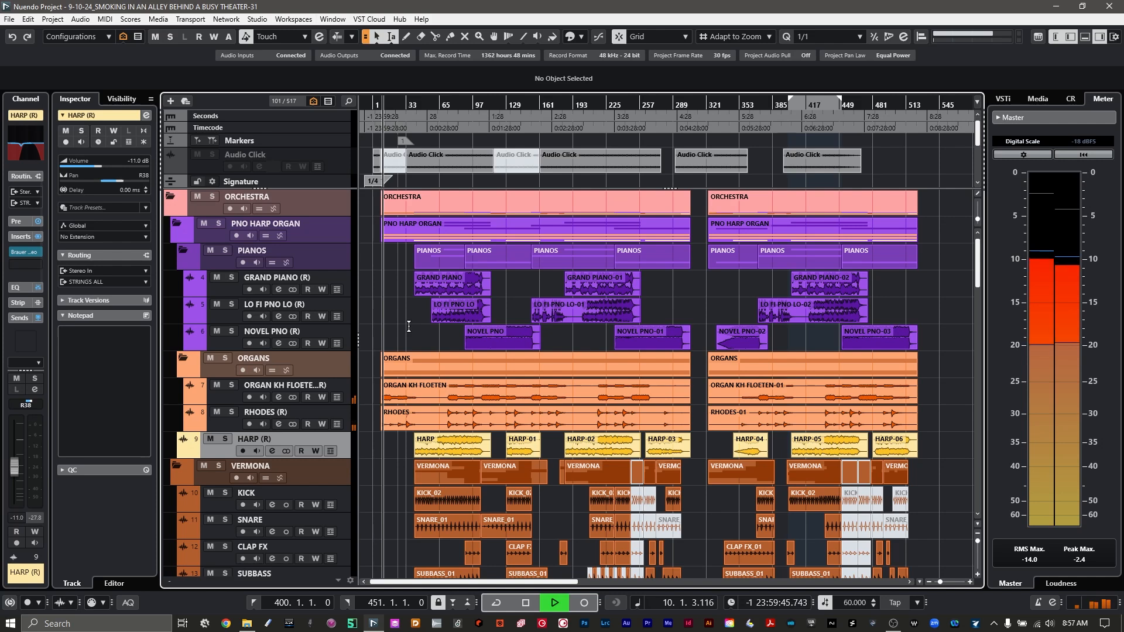
- Review the drum machine, DRUMSET, modular and ZEBRA tracks down to BASS Zebra2 (R) while the full mix plays
scroll(409, 326, down, 10)
scroll(408, 326, down, 4)
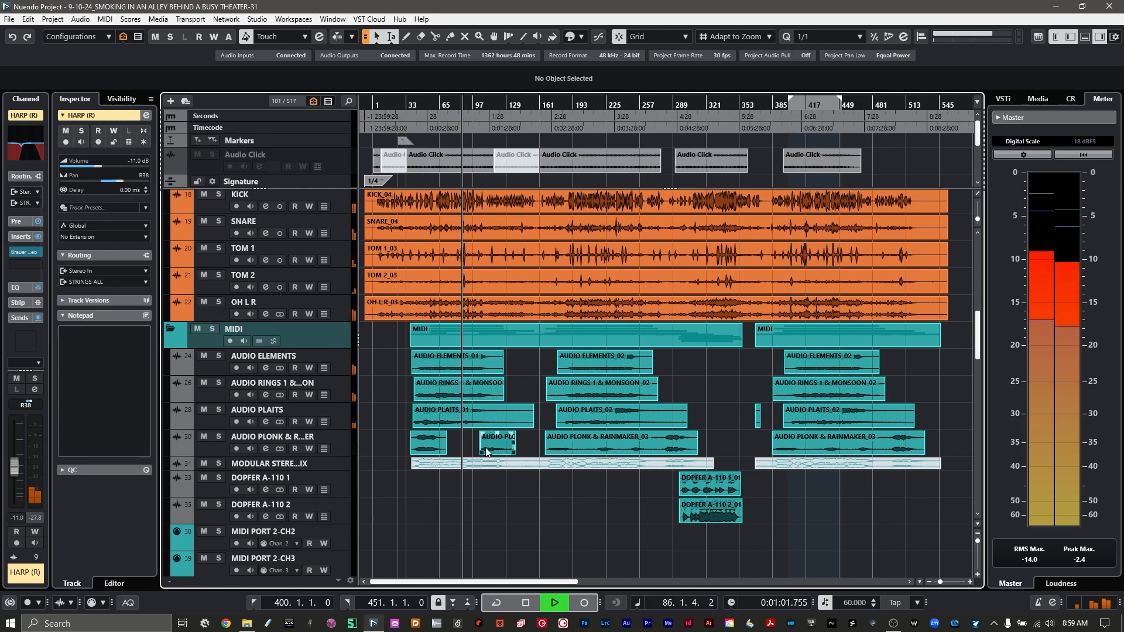
scroll(484, 434, up, 5)
scroll(484, 433, down, 2)
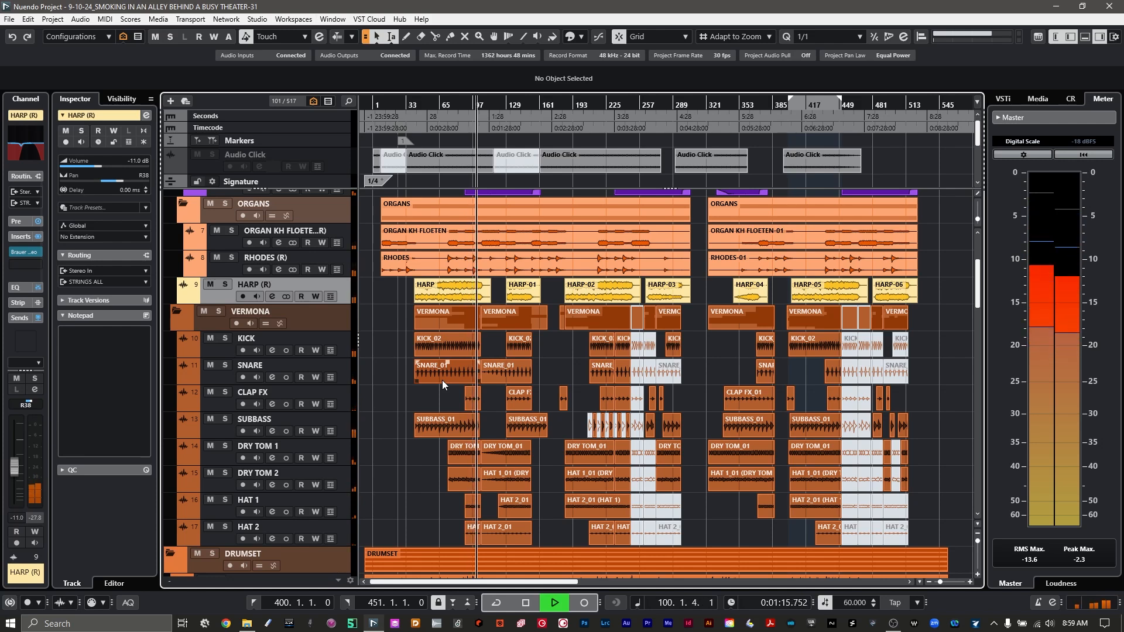
scroll(441, 380, down, 3)
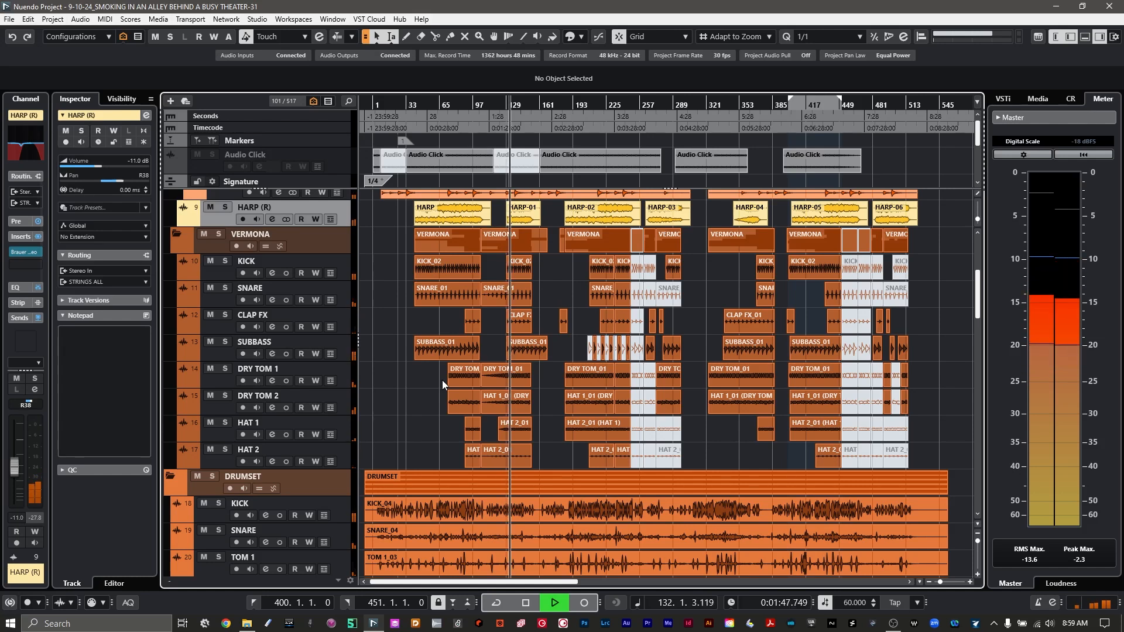
scroll(435, 398, down, 3)
scroll(435, 398, down, 15)
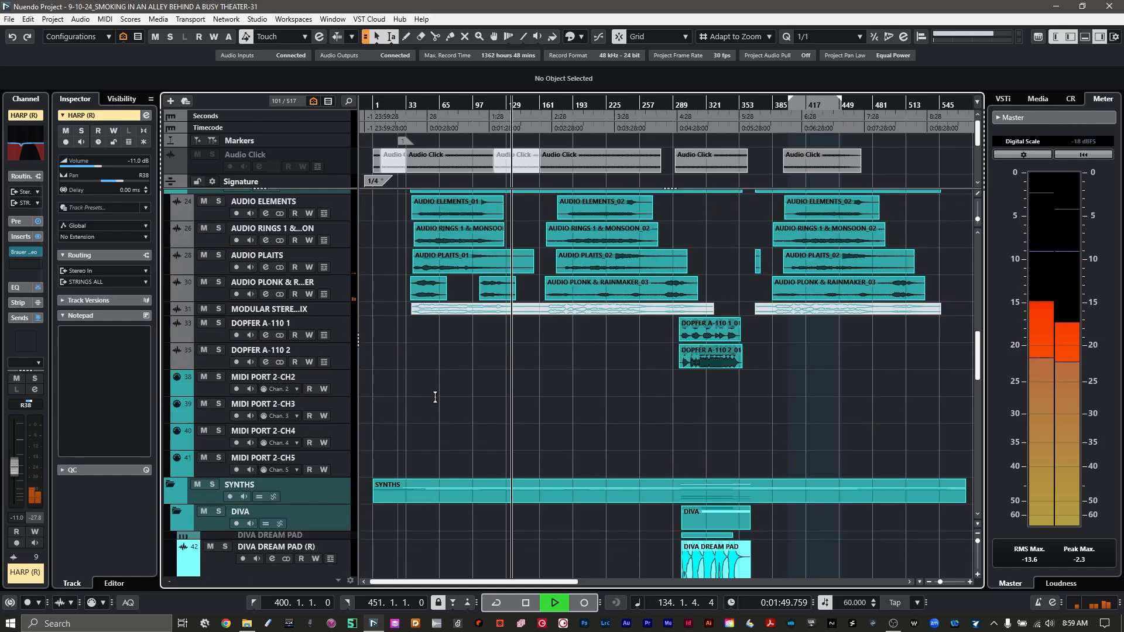
scroll(436, 398, down, 8)
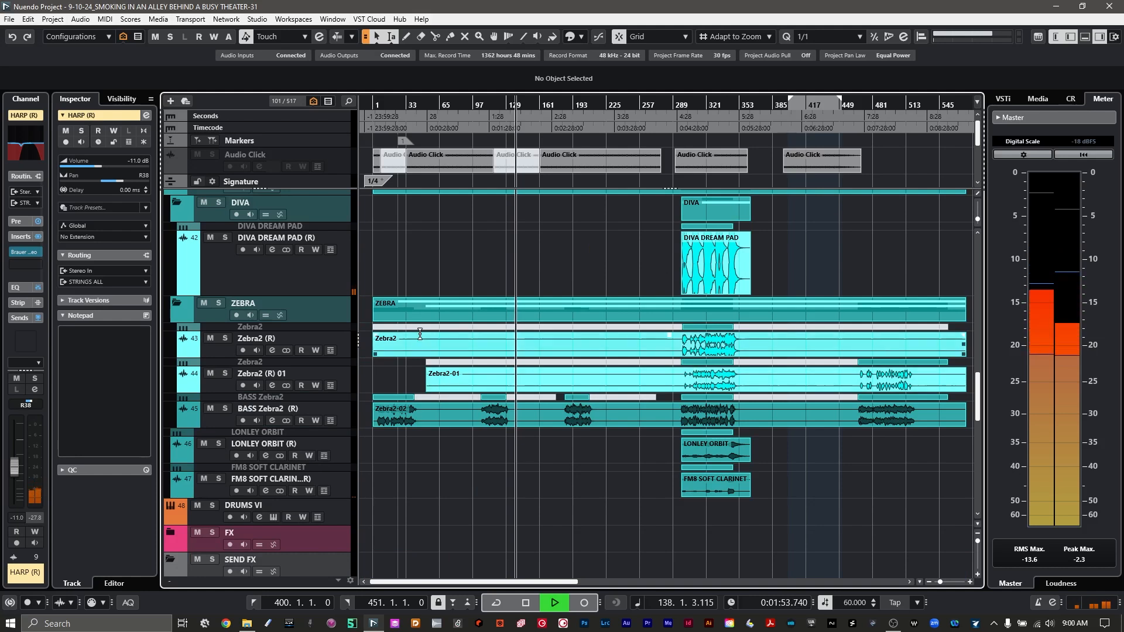
scroll(416, 321, down, 3)
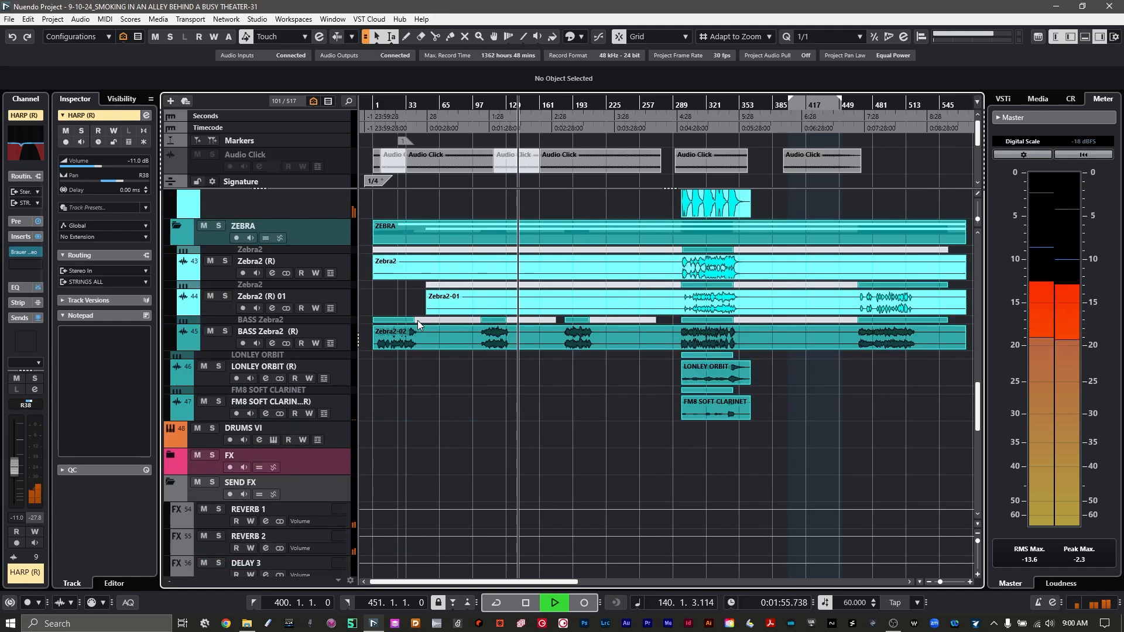
- Examine the tracks from the SYNTHS folder back up to the pianos, then the VERMONA and DRUMSET parts, during full-mix playback
scroll(417, 321, up, 6)
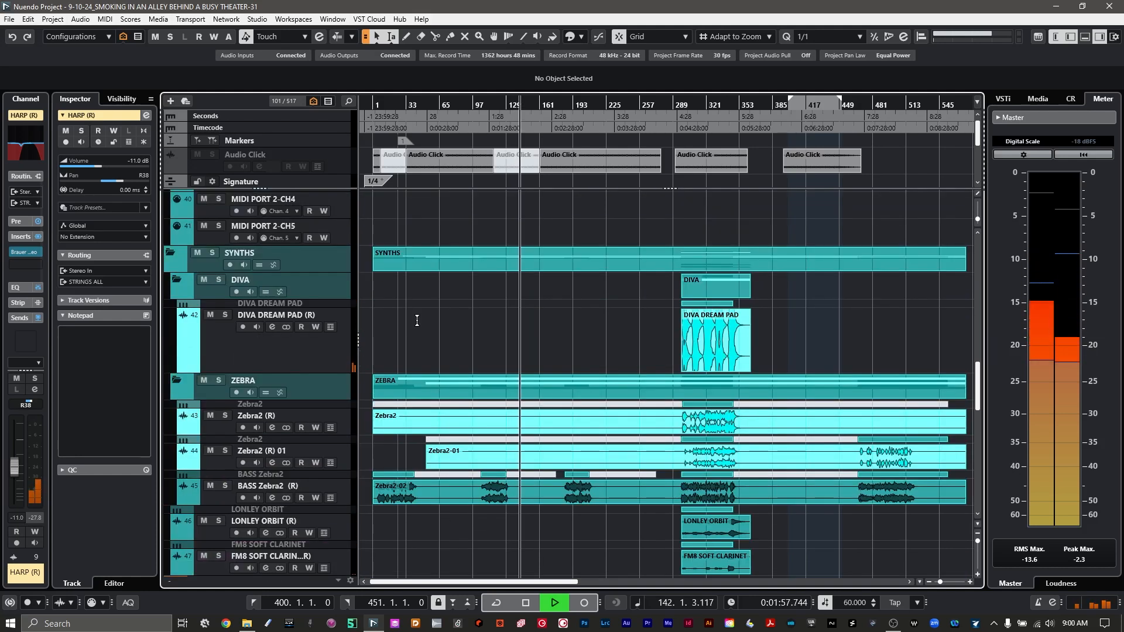
scroll(417, 321, up, 12)
scroll(417, 320, up, 3)
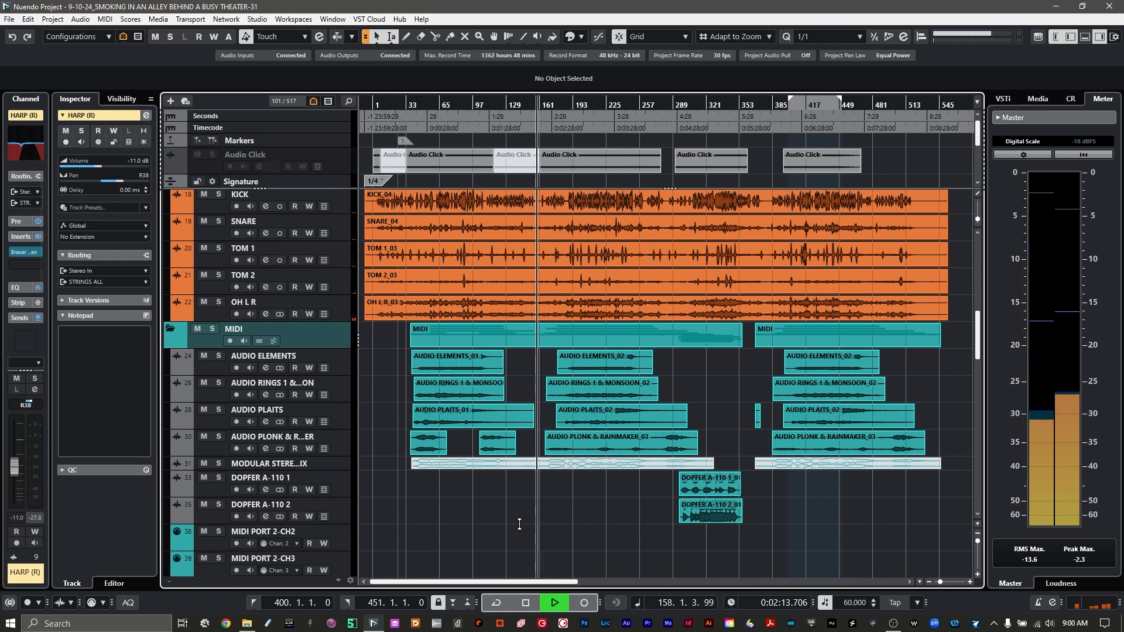
scroll(520, 525, up, 8)
scroll(520, 524, up, 6)
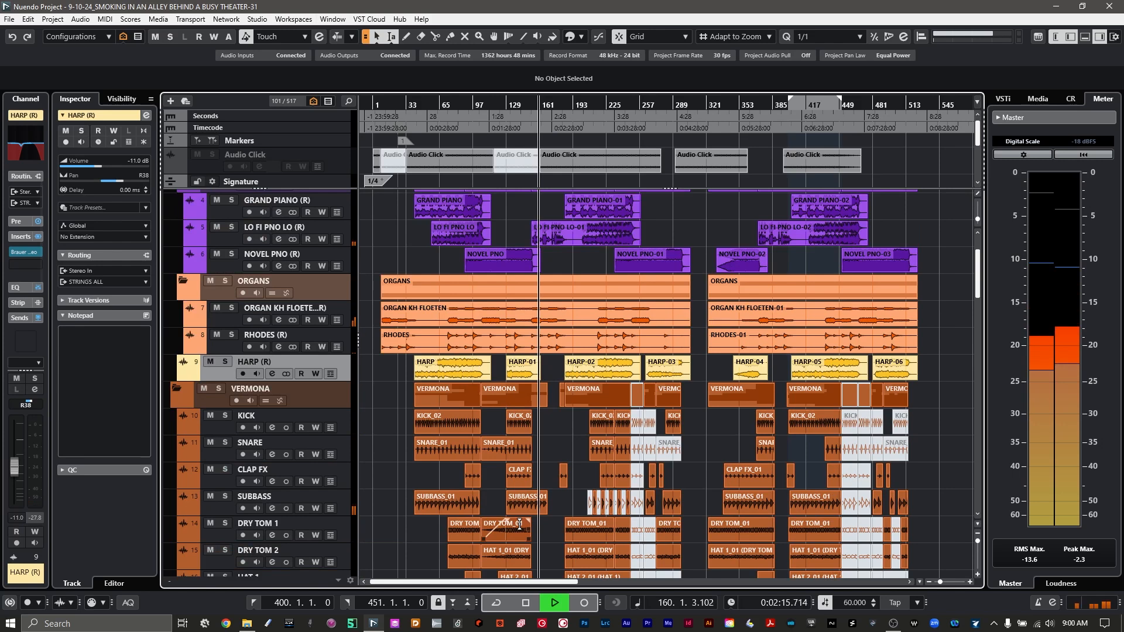
scroll(520, 524, down, 8)
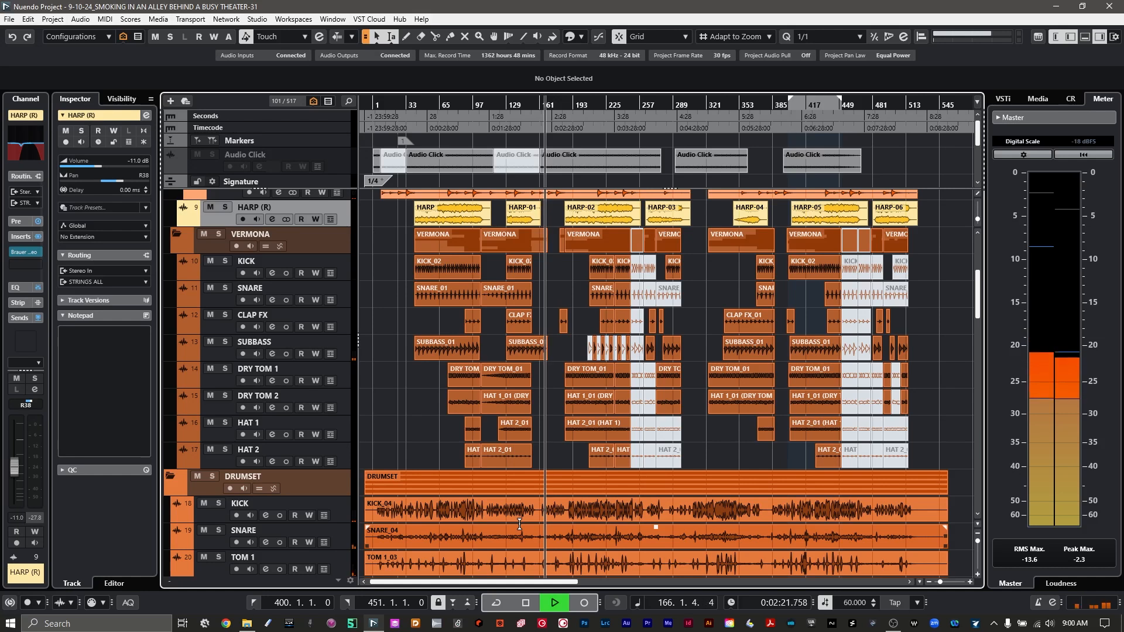
scroll(520, 525, down, 6)
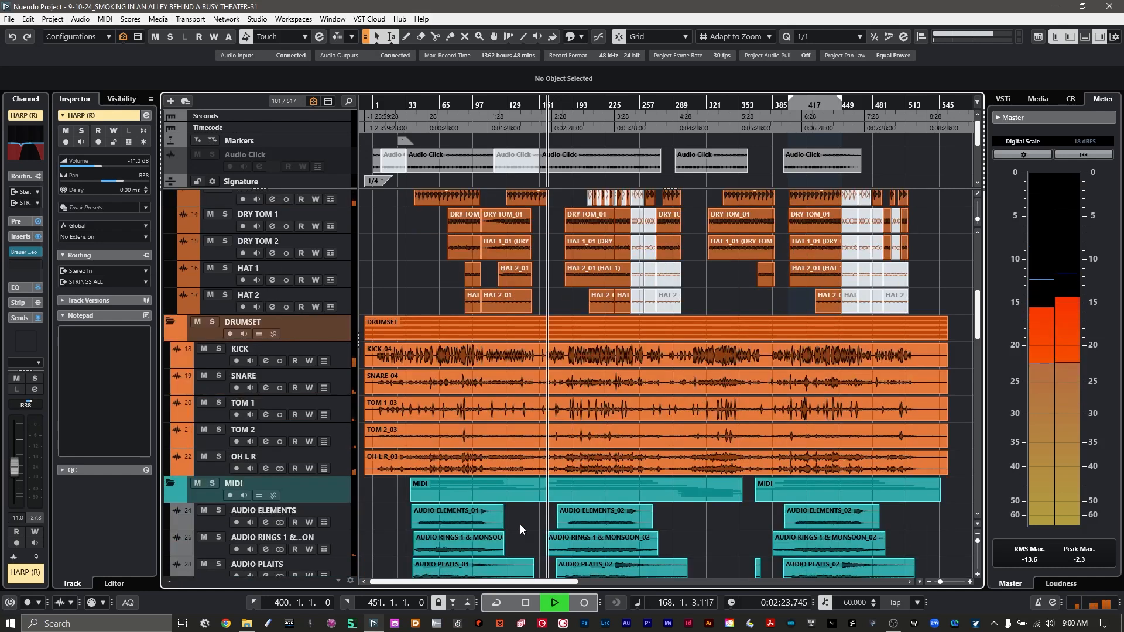
- Zoom the timeline in around bars 113 to 300 and inspect the DRUMSET and modular audio tracks during playback
key(h)
key(h)
key(h)
key(h)
key(h)
key(h)
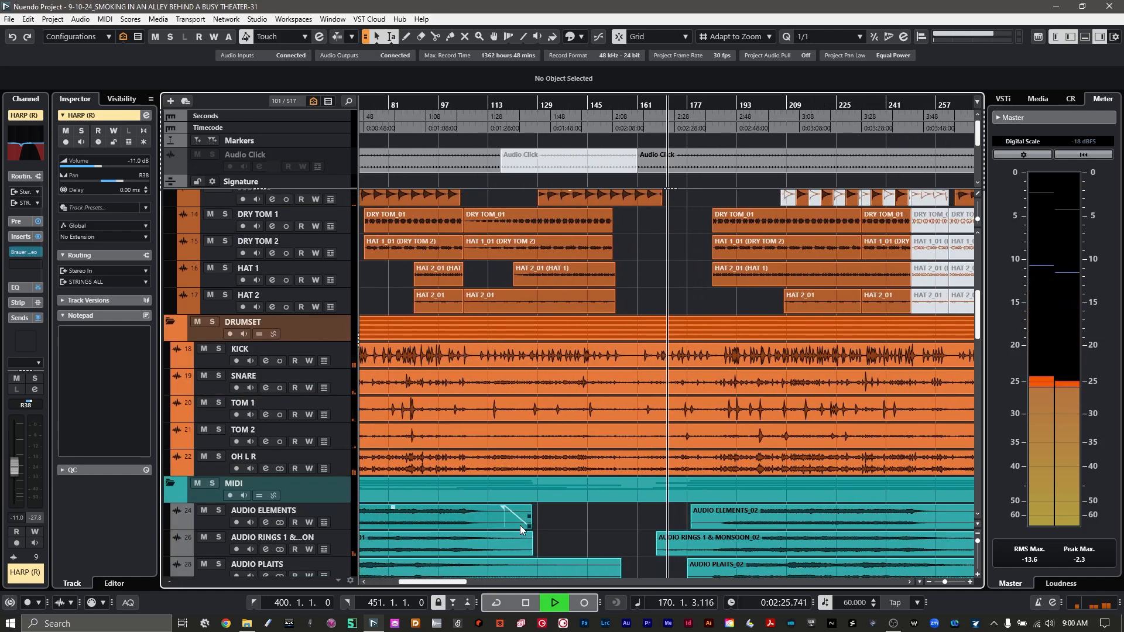
scroll(587, 469, right, 2)
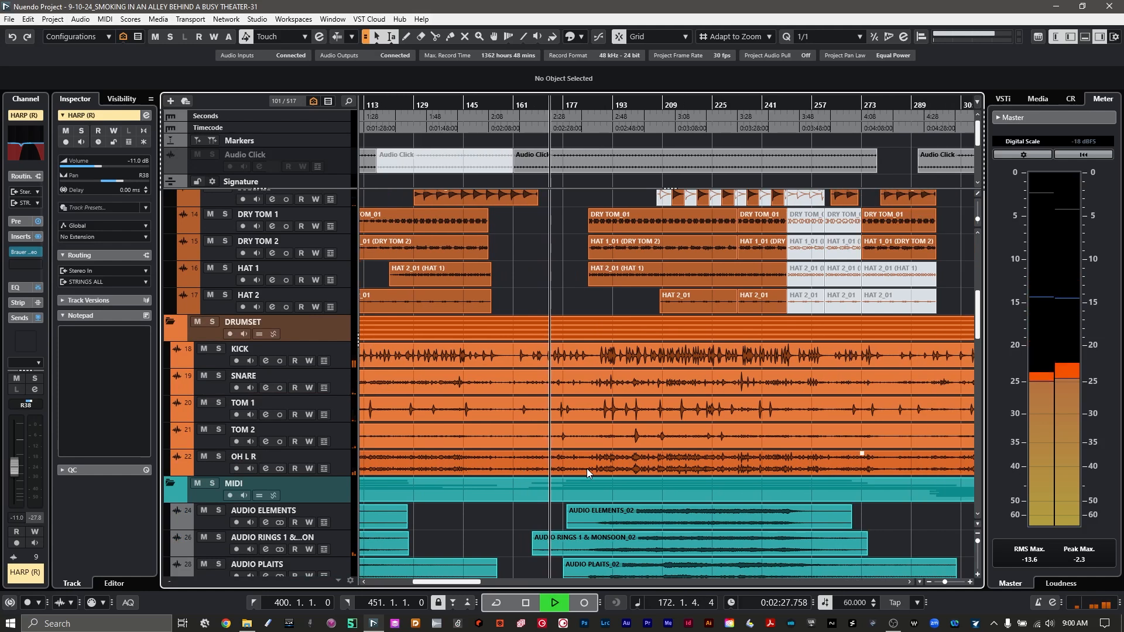
scroll(587, 468, down, 6)
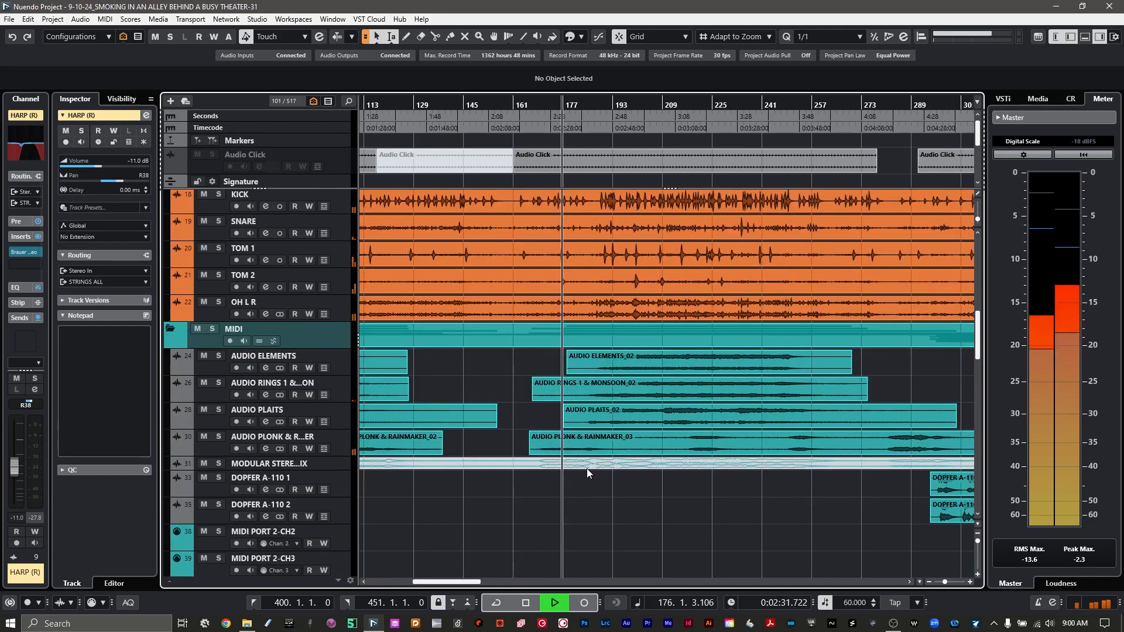
scroll(586, 468, up, 6)
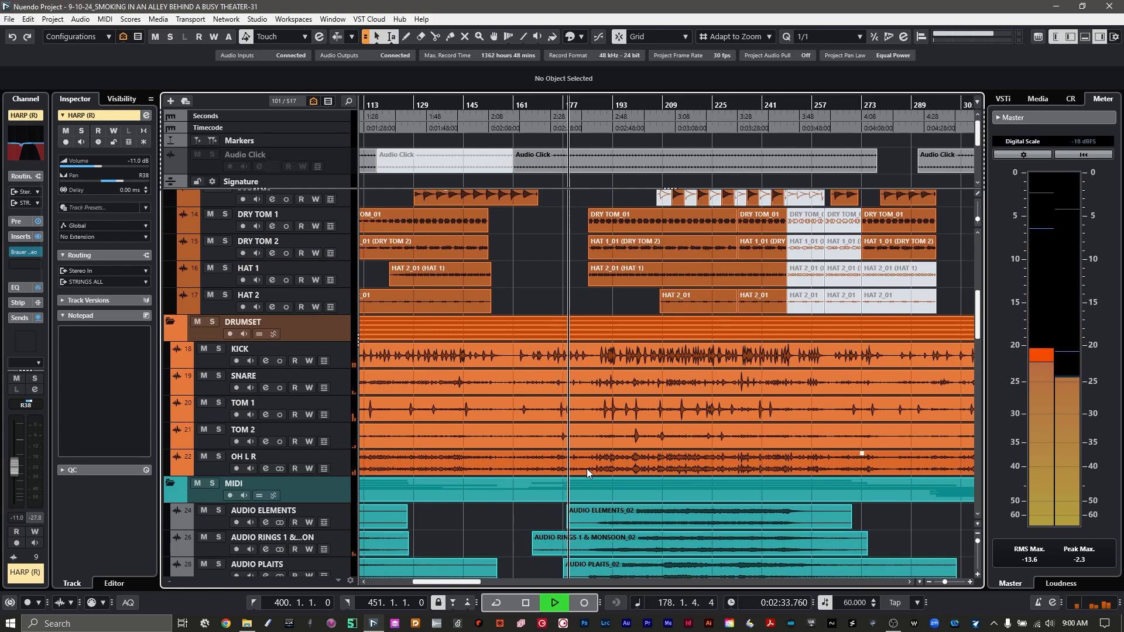
scroll(586, 468, down, 3)
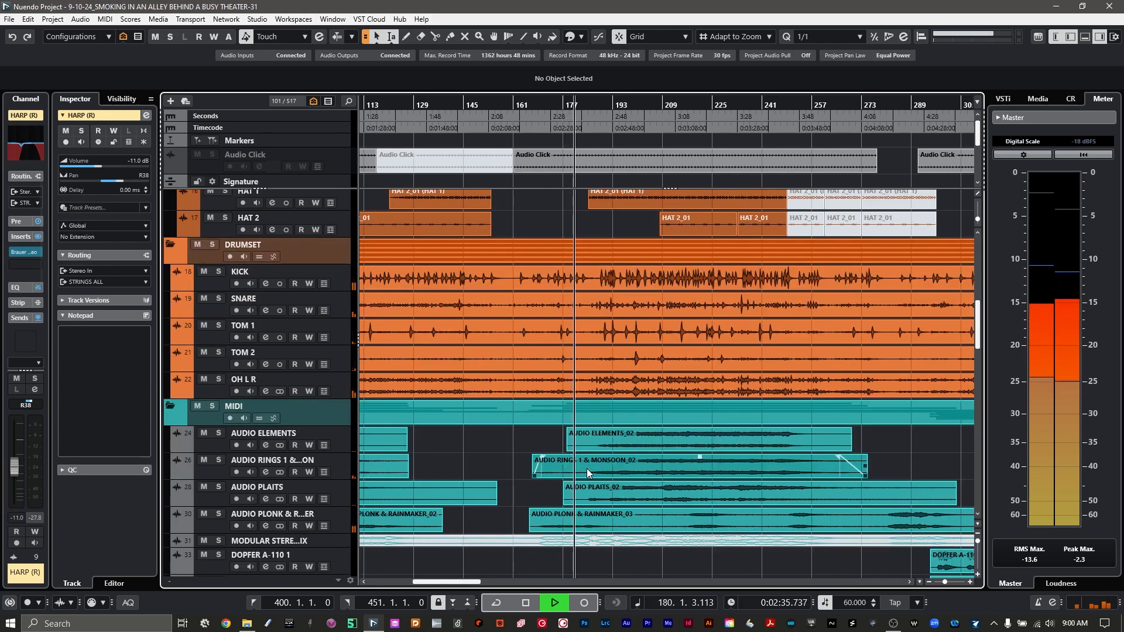
- Select the AUDIO RINGS 1 & MONSOON_02 event, review the VERMONA, DRUMSET and modular parts as the mix plays, and stop playback
click(587, 469)
scroll(586, 469, up, 15)
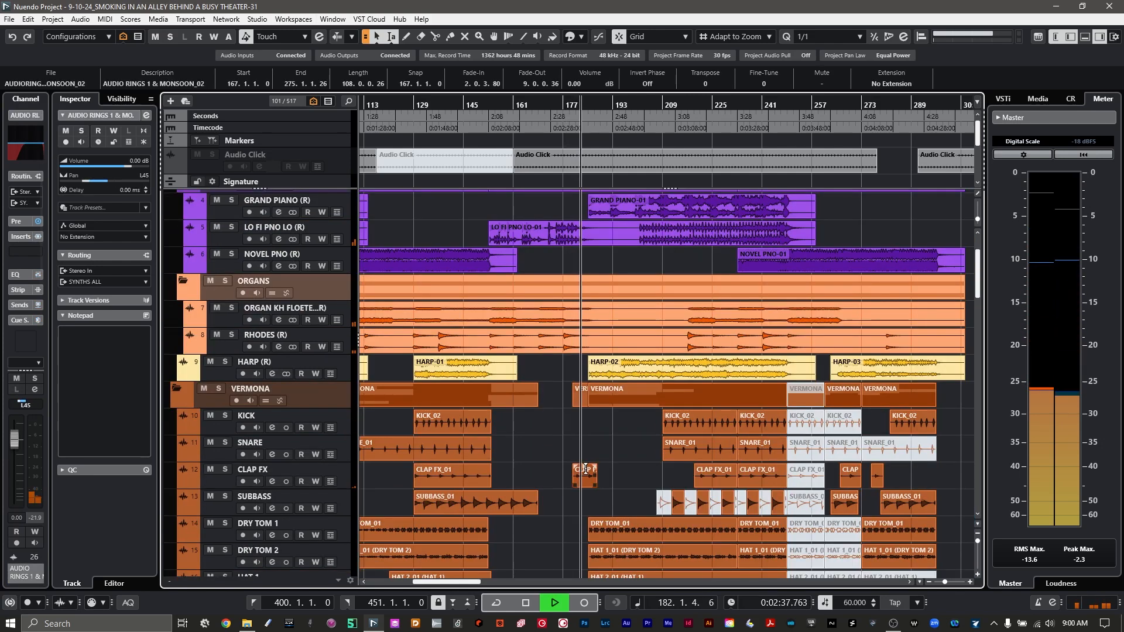
scroll(586, 469, down, 9)
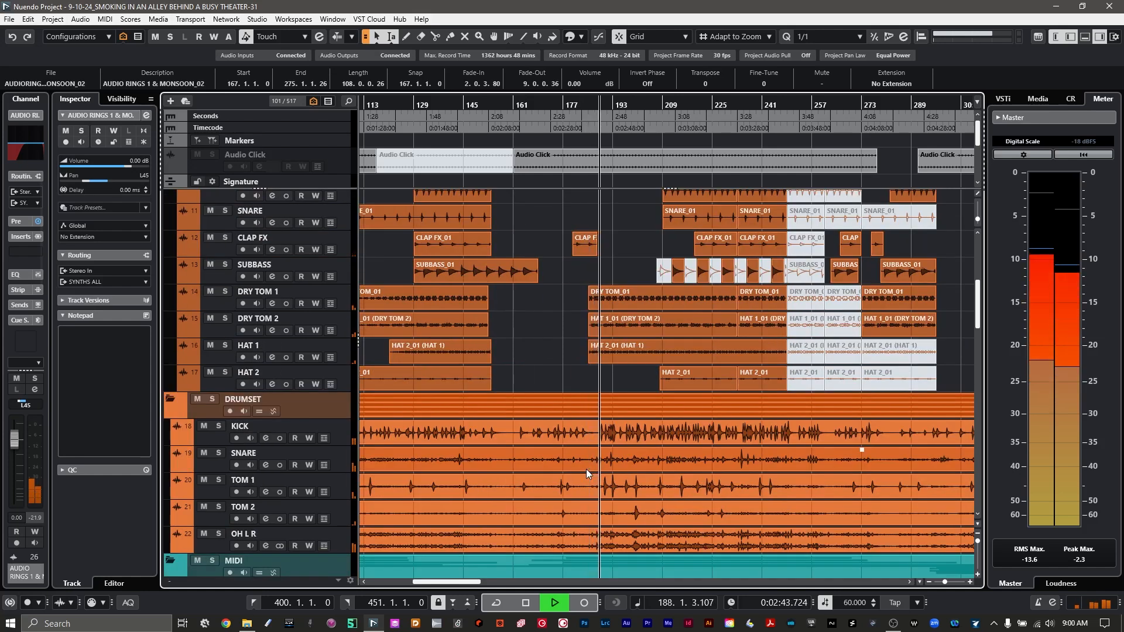
scroll(586, 473, down, 9)
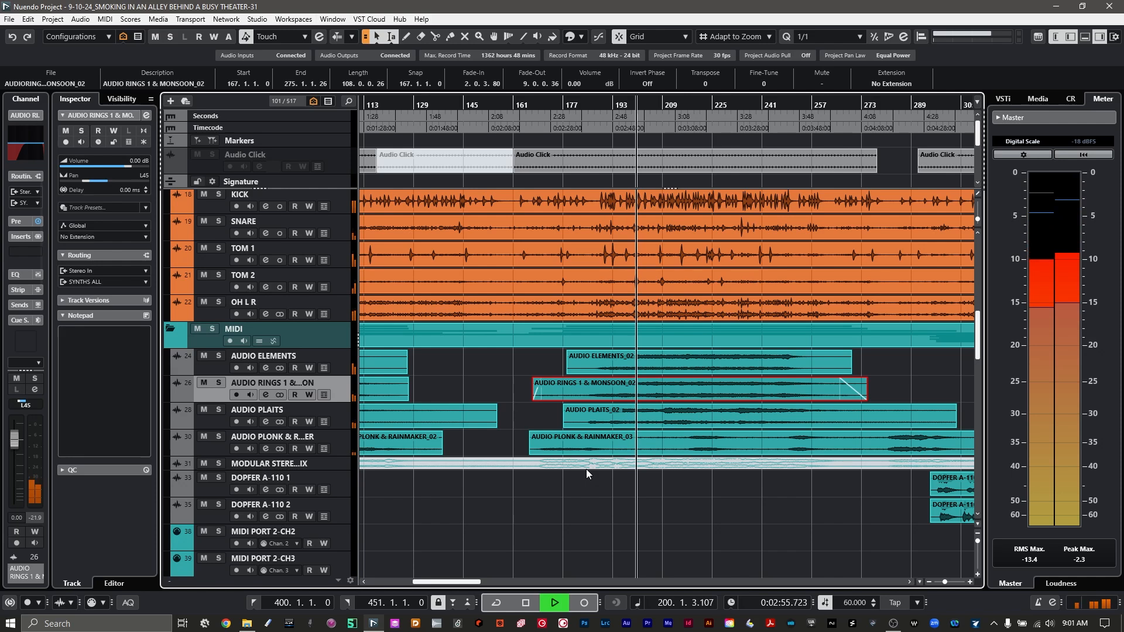
key(space)
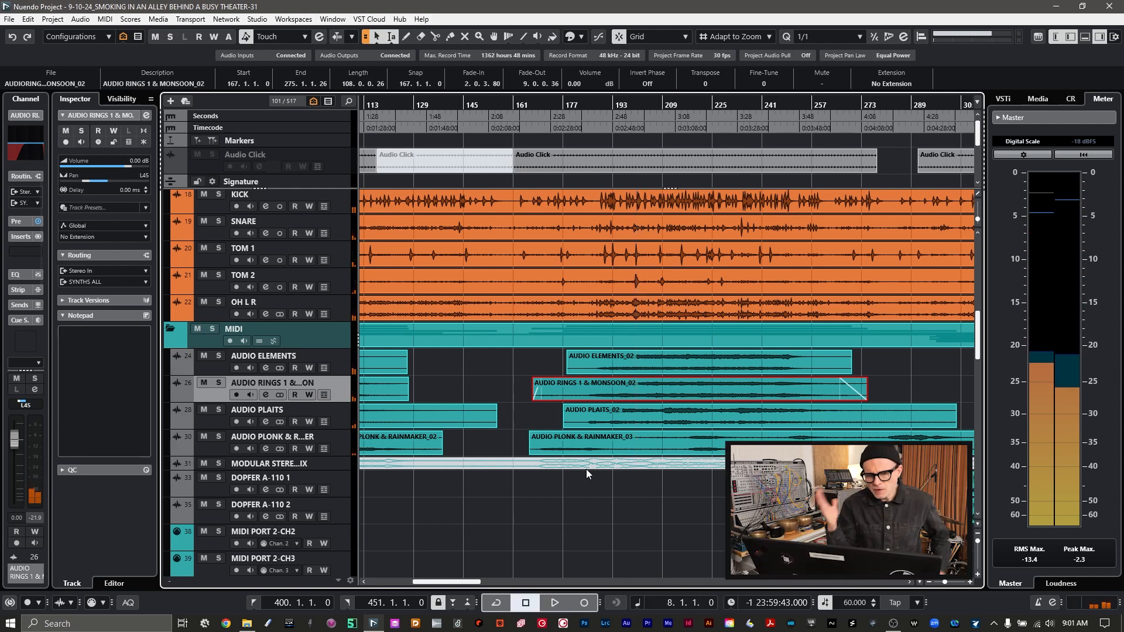
- With playback stopped, examine where the BASS Zebra2 (R) parts occur along the timeline
scroll(587, 474, right, 4)
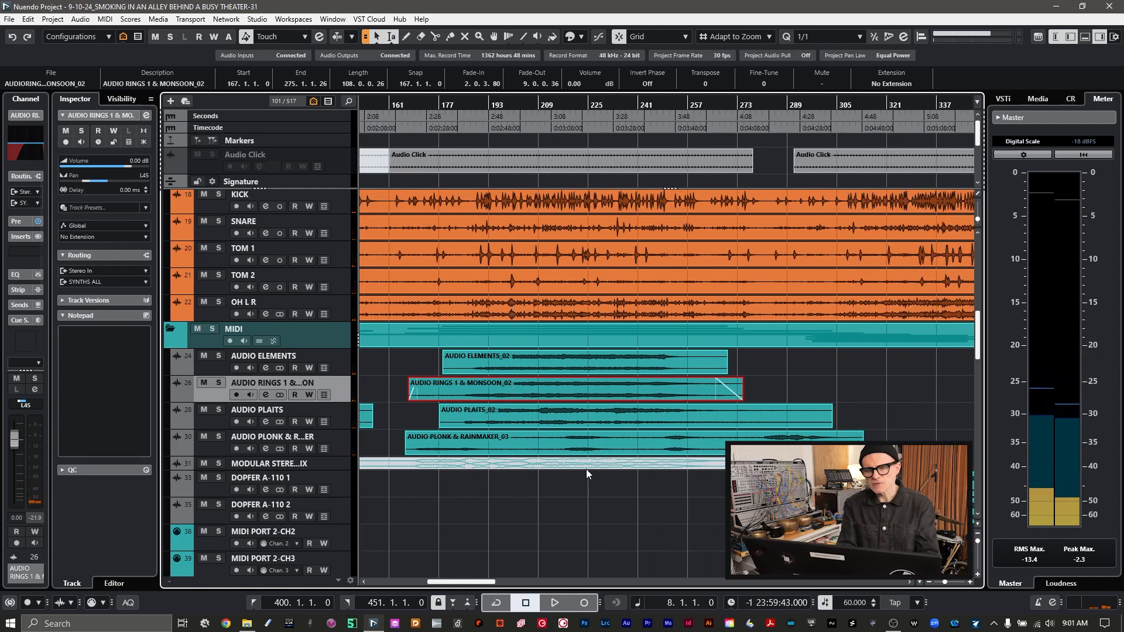
scroll(587, 474, left, 2)
scroll(587, 473, left, 1)
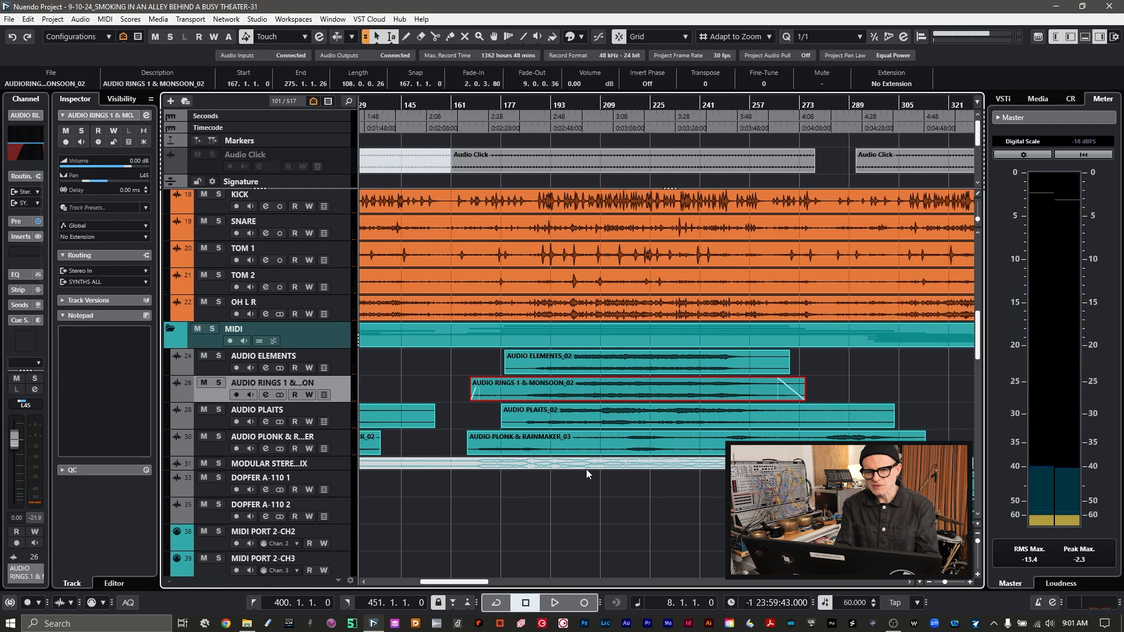
scroll(585, 469, left, 8)
scroll(585, 469, down, 3)
scroll(586, 469, down, 5)
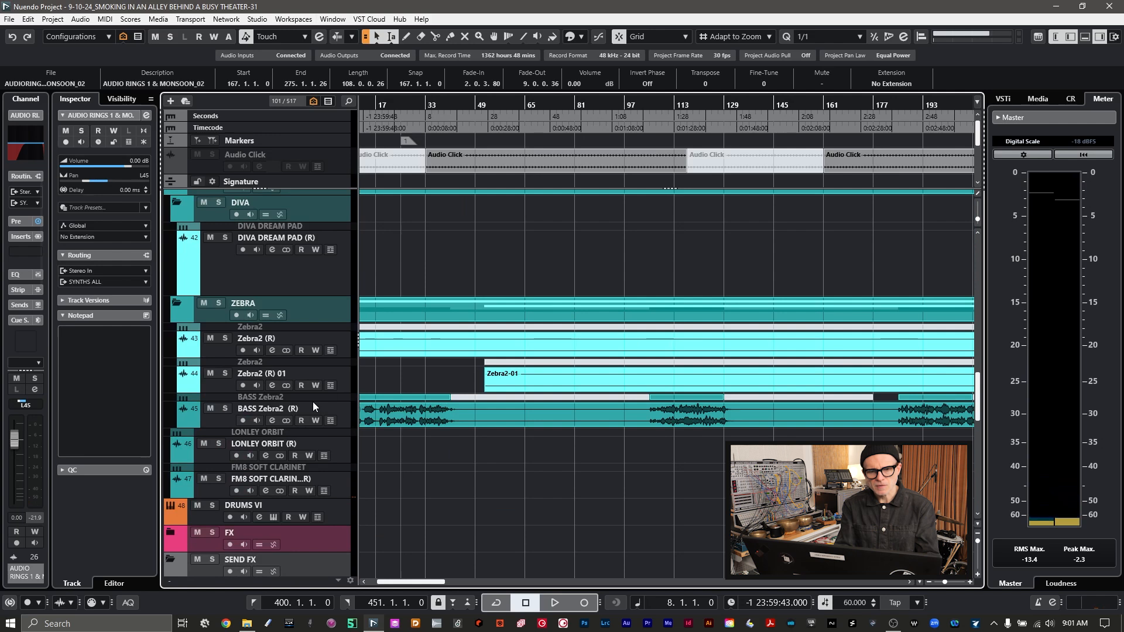
scroll(691, 276, right, 5)
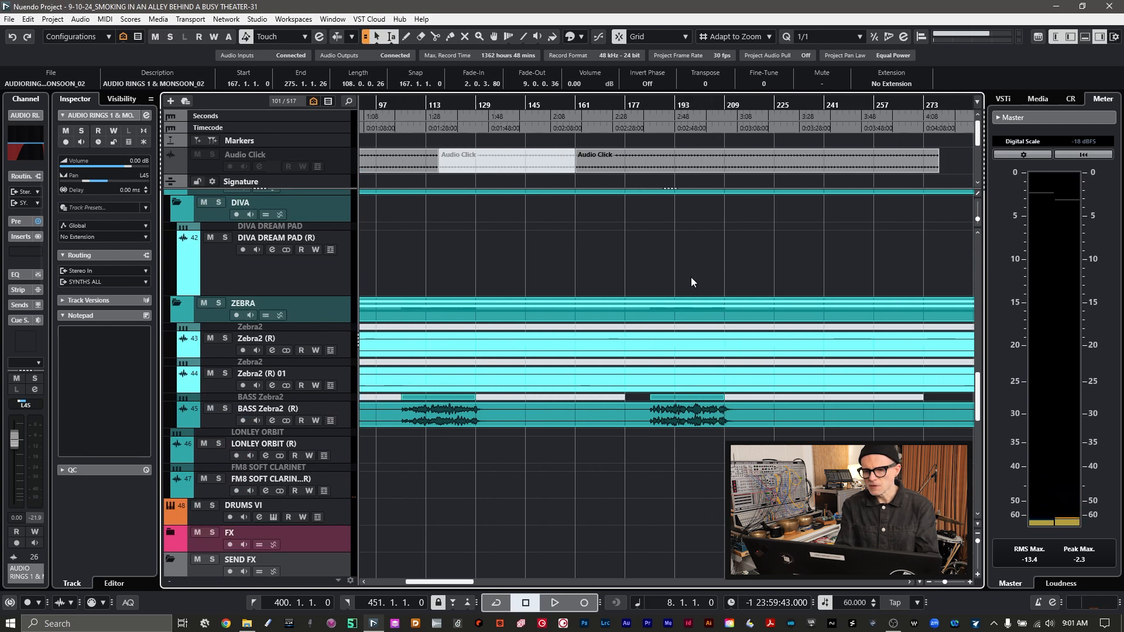
- Set the playback position to bar 191 and increase the heights of the BASS Zebra2 MIDI track and the BASS Zebra2 (R) audio track
click(672, 121)
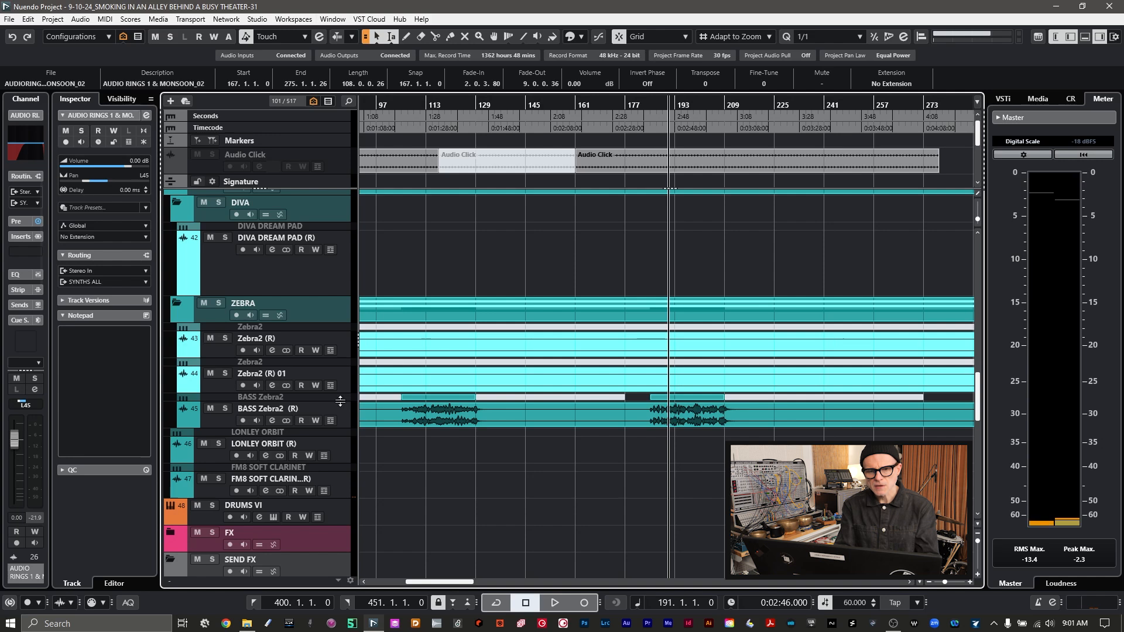
drag(340, 400, 339, 479)
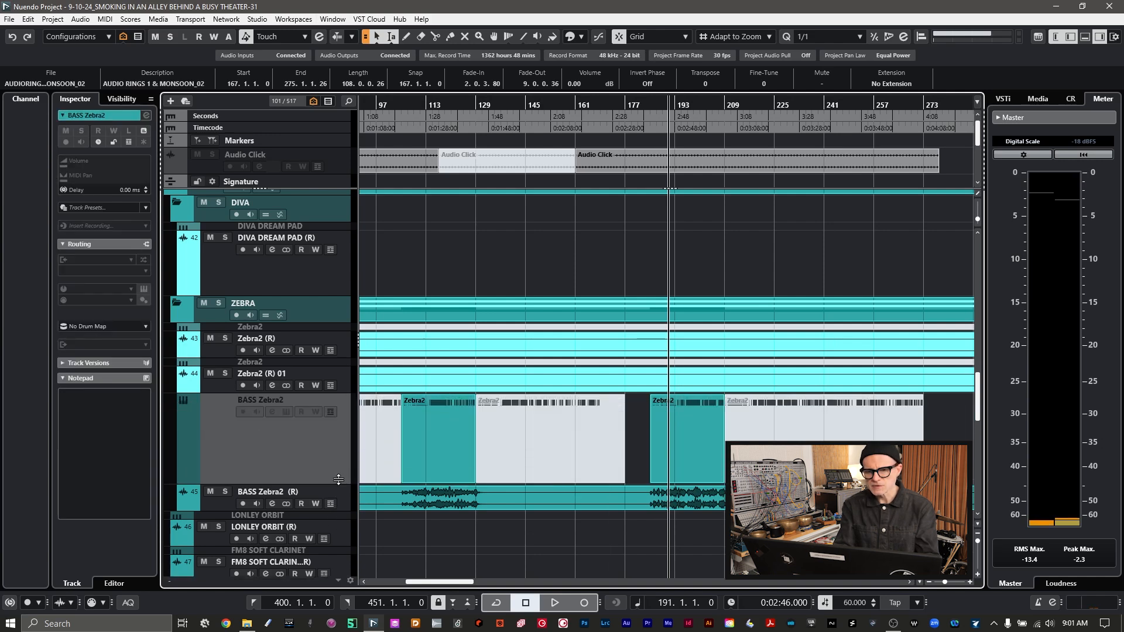
drag(345, 510, 344, 535)
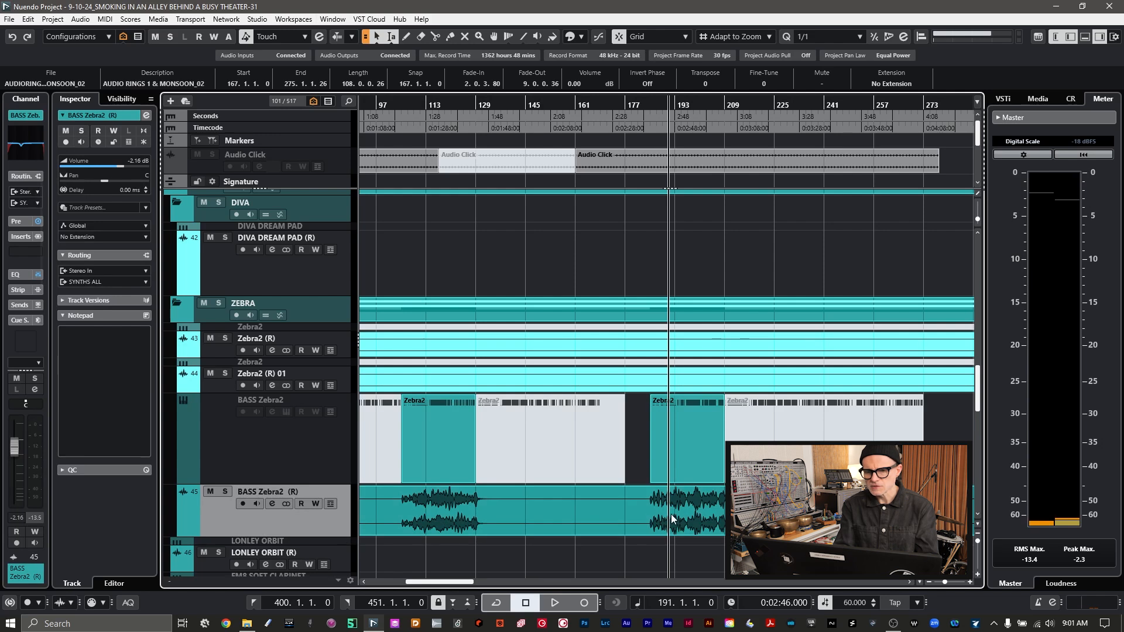
- Play the mix from bar 191 with BASS Zebra2 (R) muted, and solo that track during playback to hear it alone
click(210, 491)
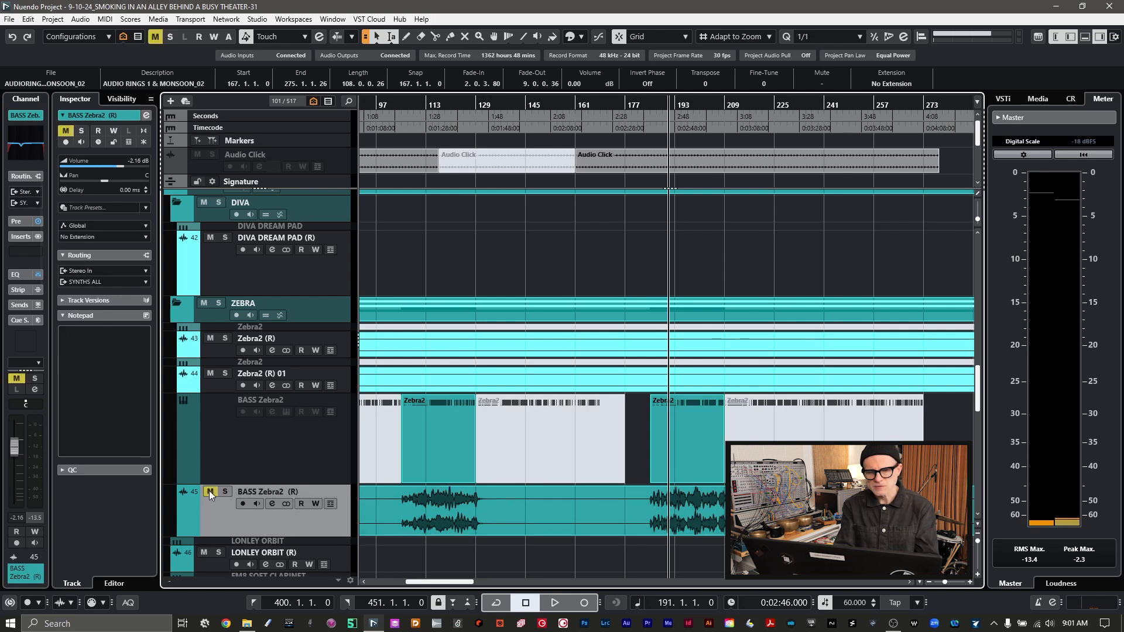
key(space)
click(209, 491)
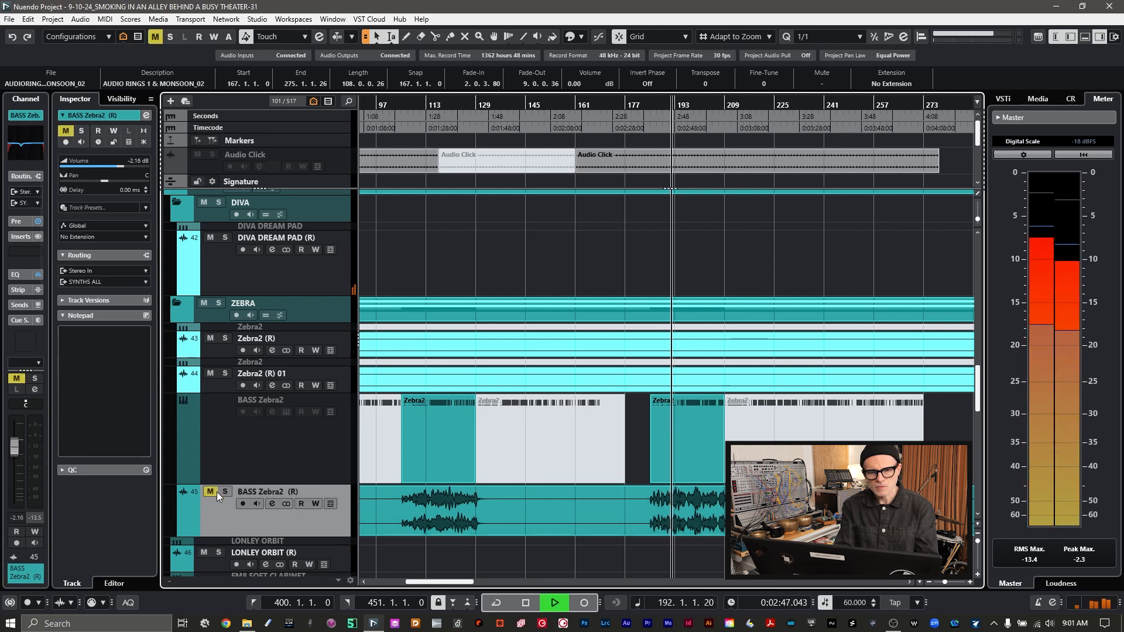
click(225, 492)
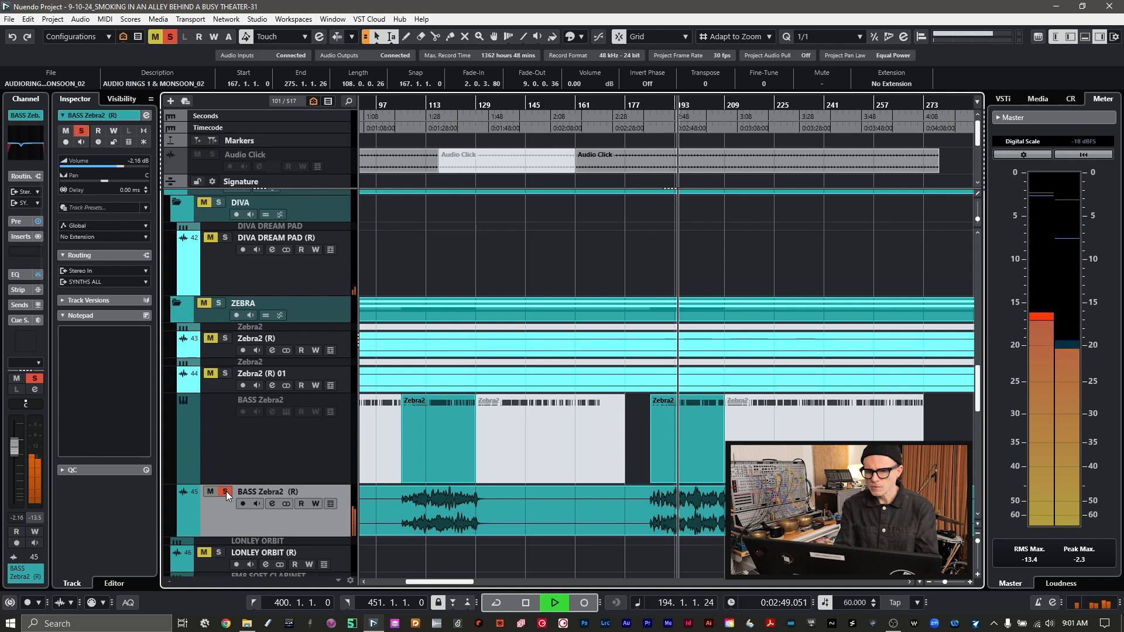
- Open the BASS Zebra2 part starting at bar 185 in the Key Editor, examine its notes and velocities, and return to the project
click(681, 441)
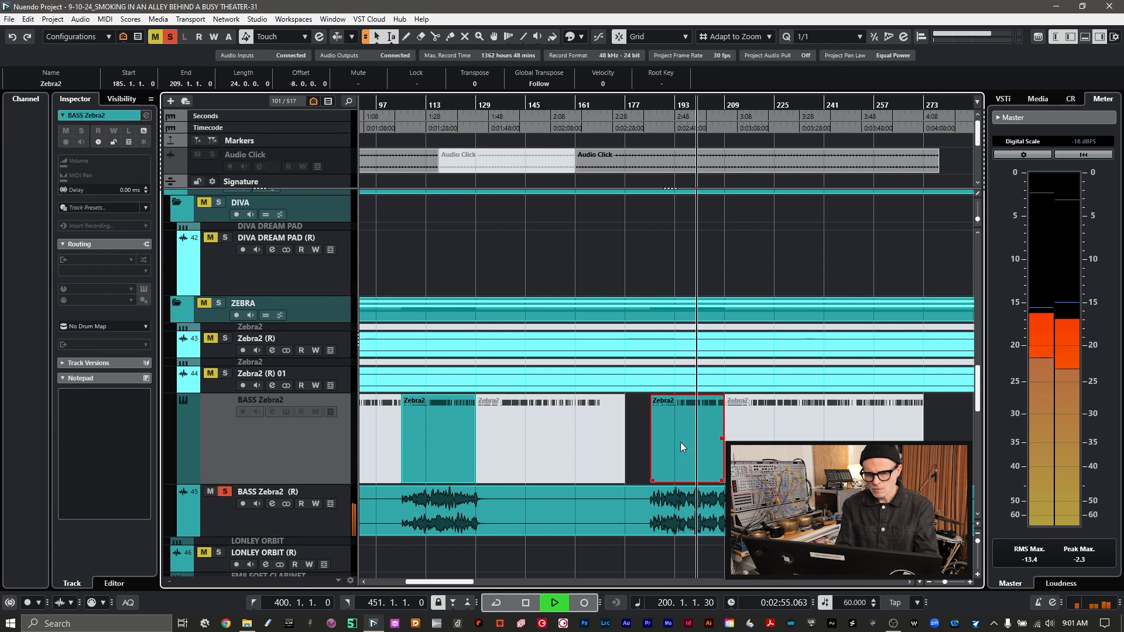
key(alt+s)
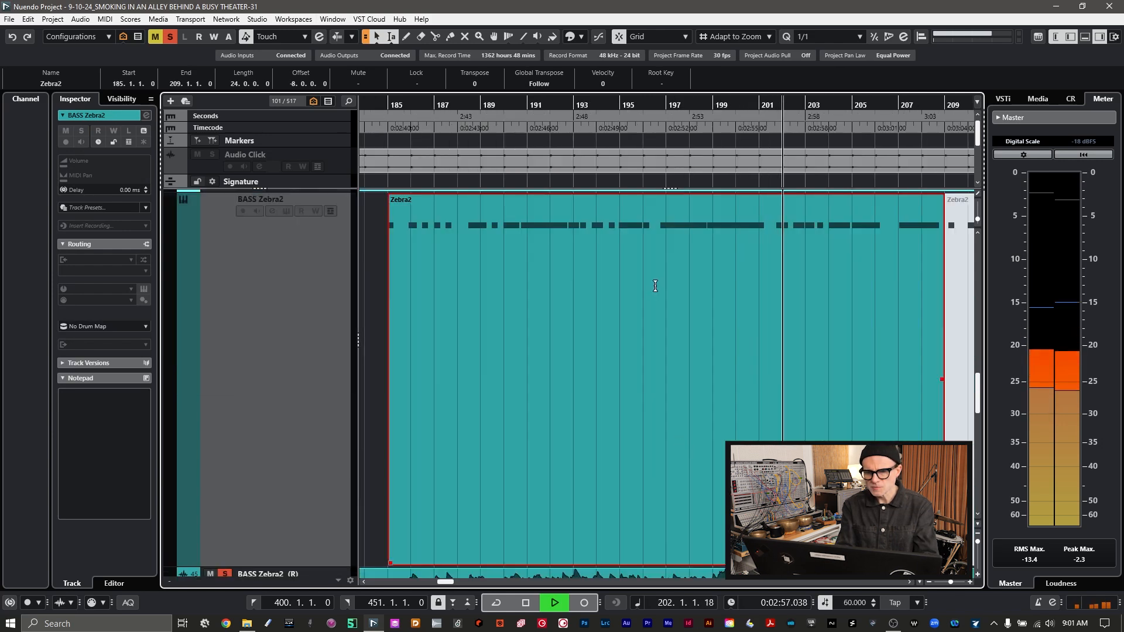
key(z)
scroll(676, 290, up, 3)
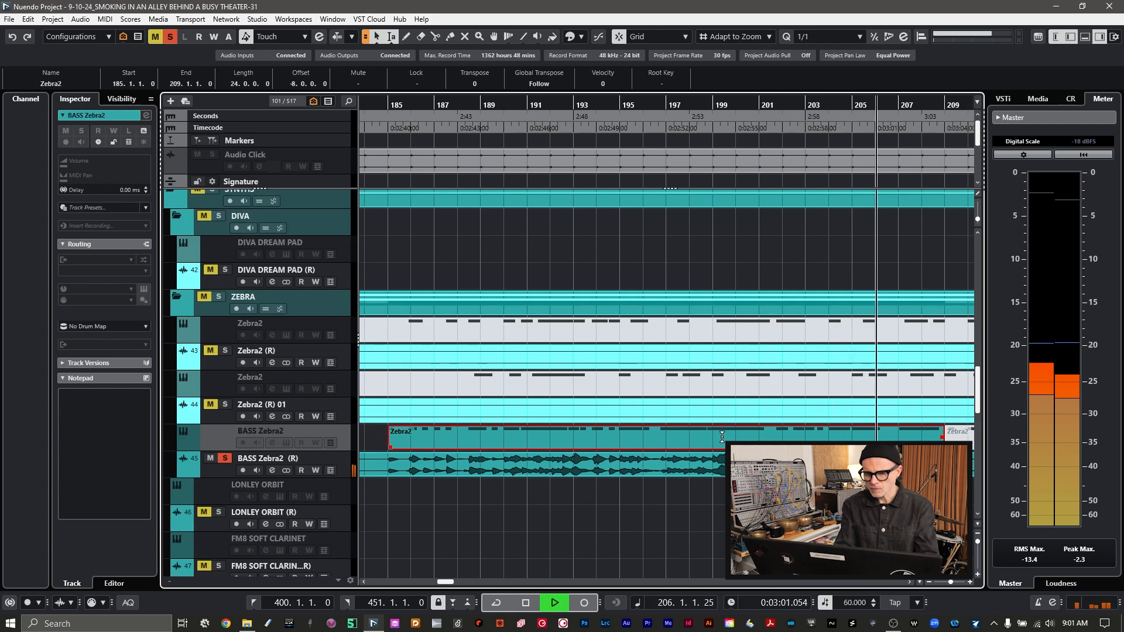
key(Return)
scroll(624, 333, left, 3)
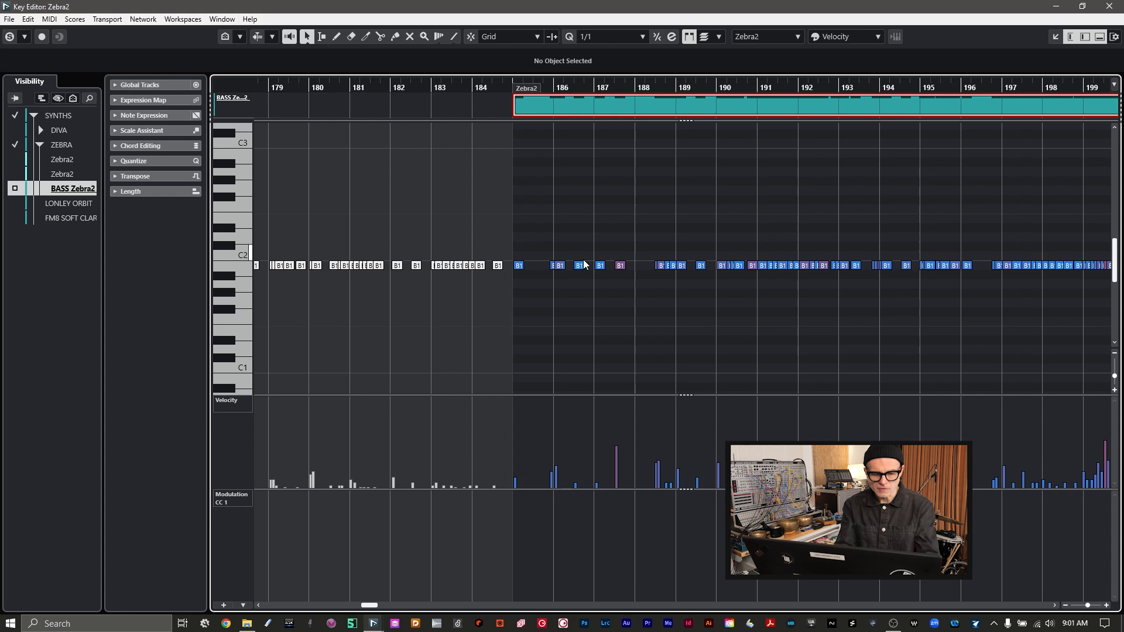
key(Return)
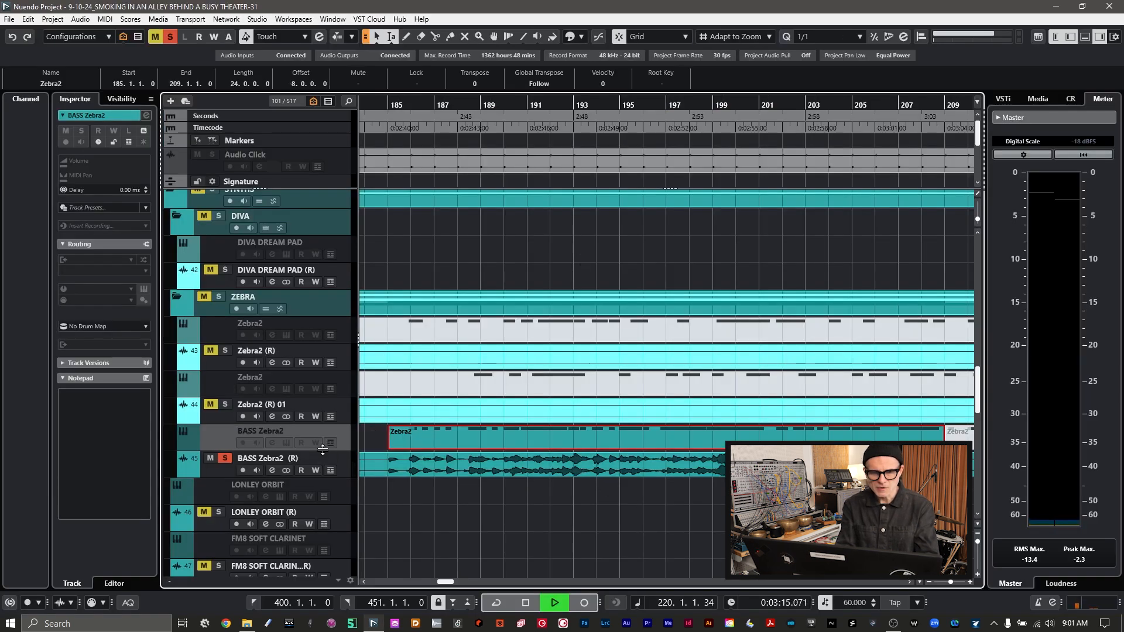
- Reduce the BASS Zebra2 MIDI track's height and take BASS Zebra2 (R) out of solo so the full mix plays
drag(322, 450, 323, 437)
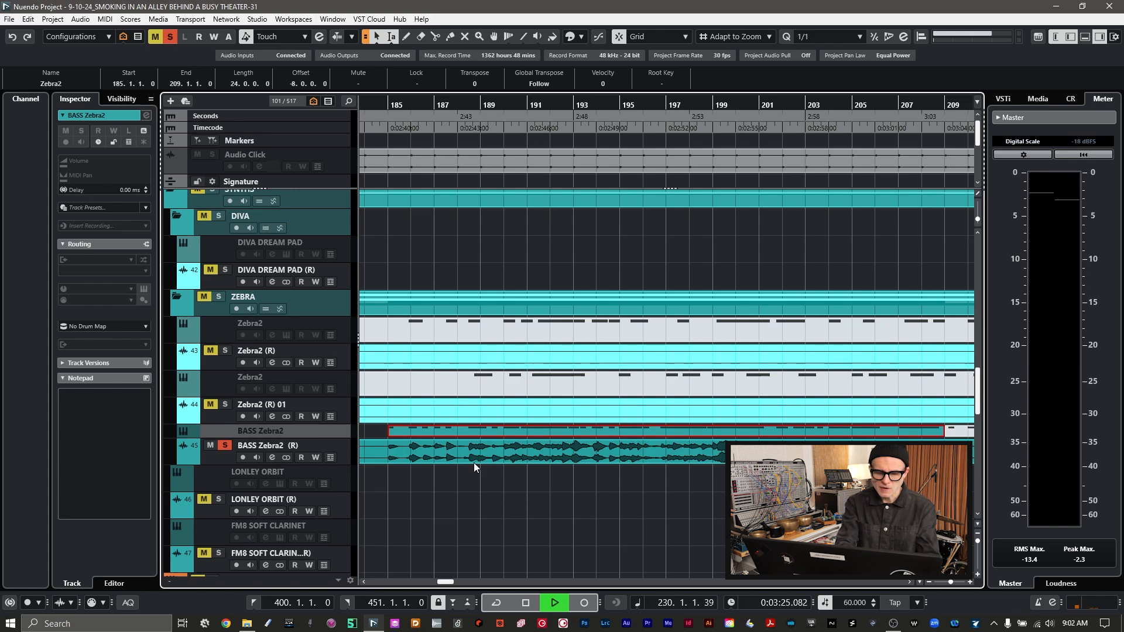
key(g)
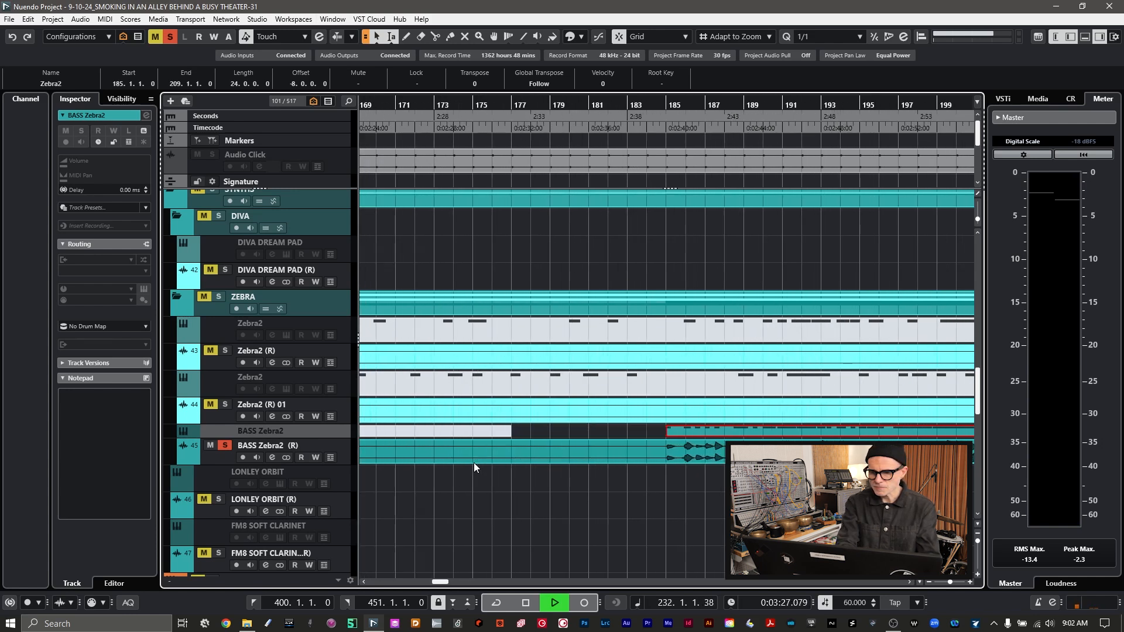
key(g)
key(g)
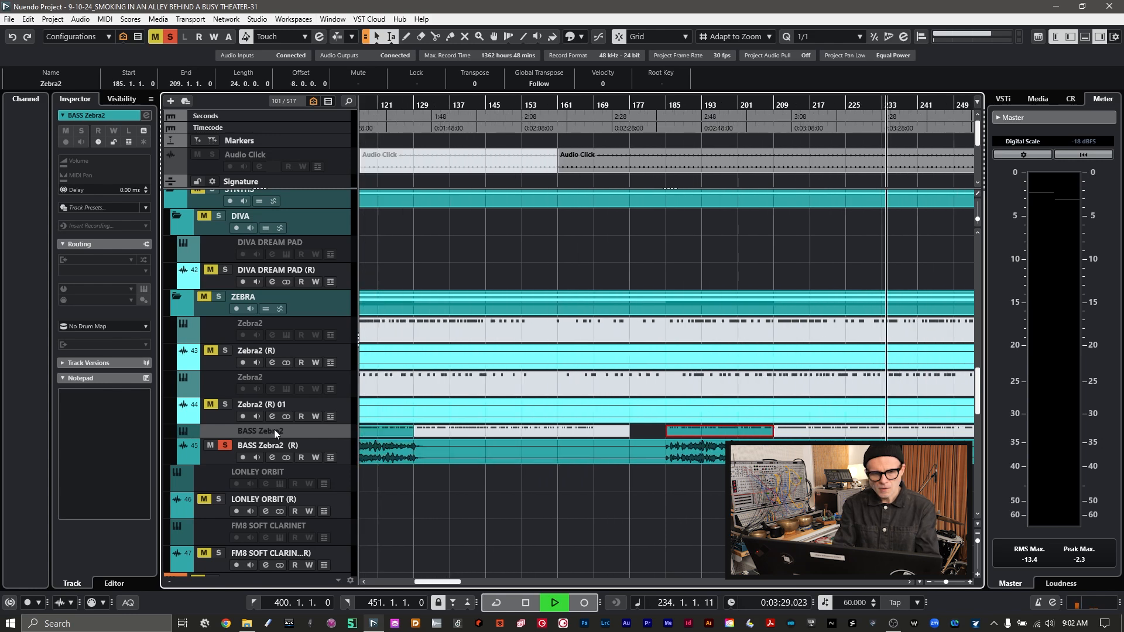
click(226, 446)
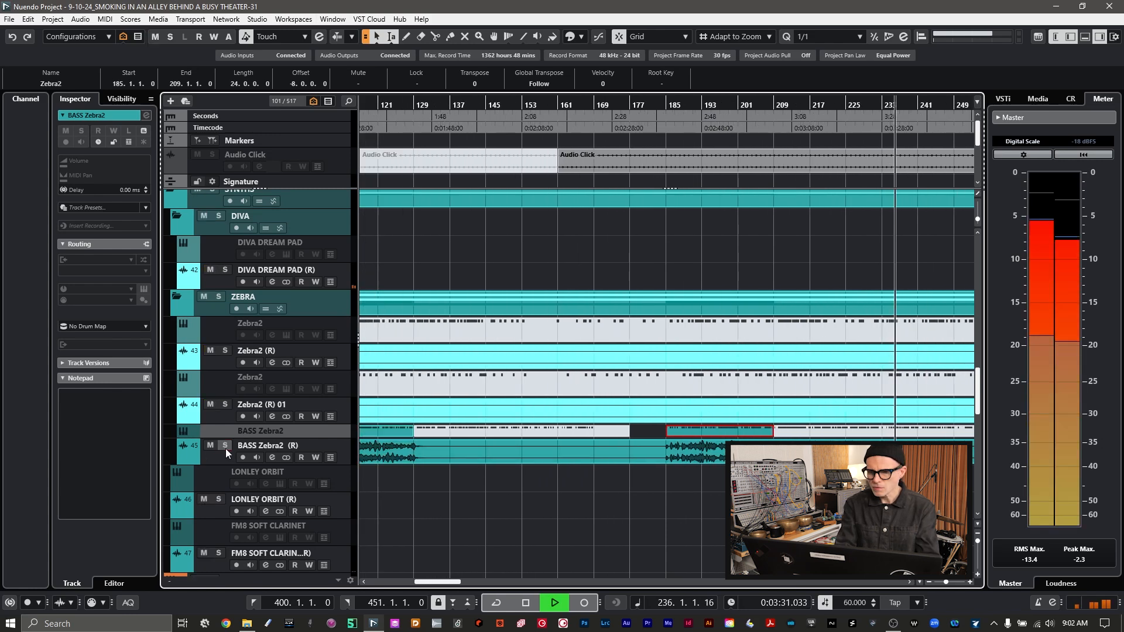
- Stop playback and bring the DRUMSET tracks and the modular audio tracks in the MIDI folder into view
scroll(530, 422, right, 5)
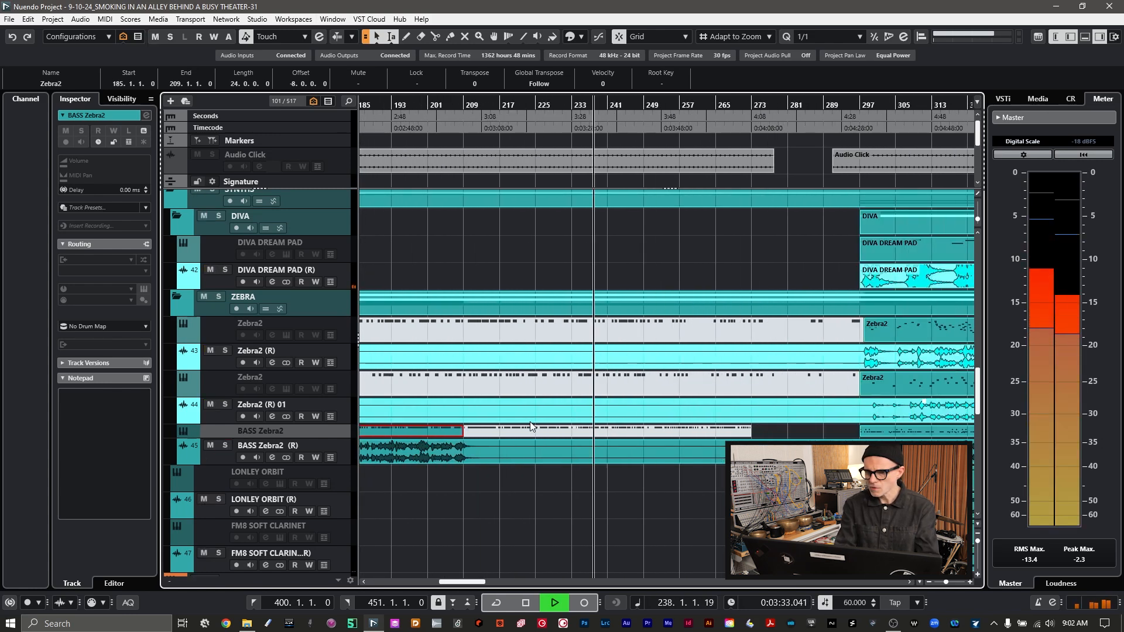
scroll(567, 375, up, 6)
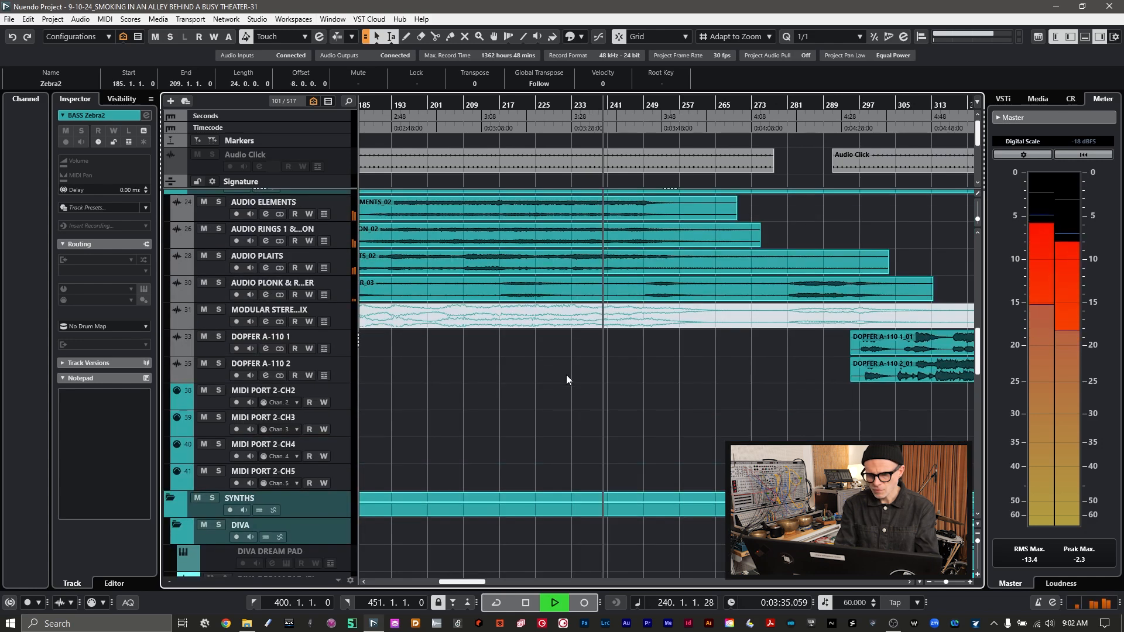
scroll(567, 375, left, 3)
key(space)
scroll(476, 278, up, 4)
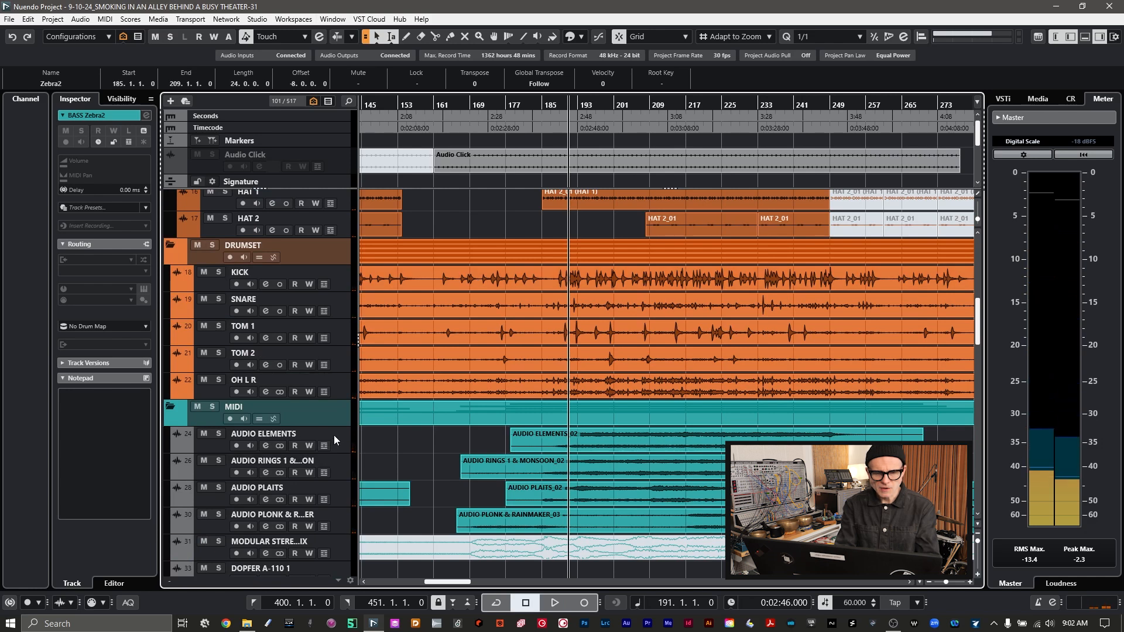
scroll(334, 435, down, 3)
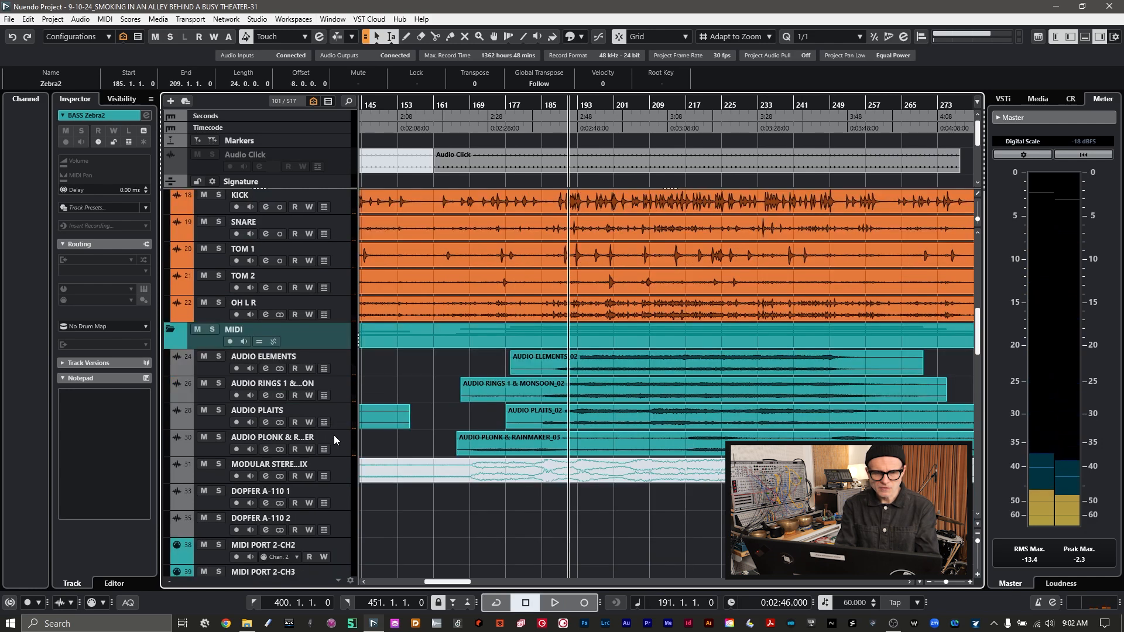
- Solo the AUDIO ELEMENTS track and listen to it from bar 211
click(332, 360)
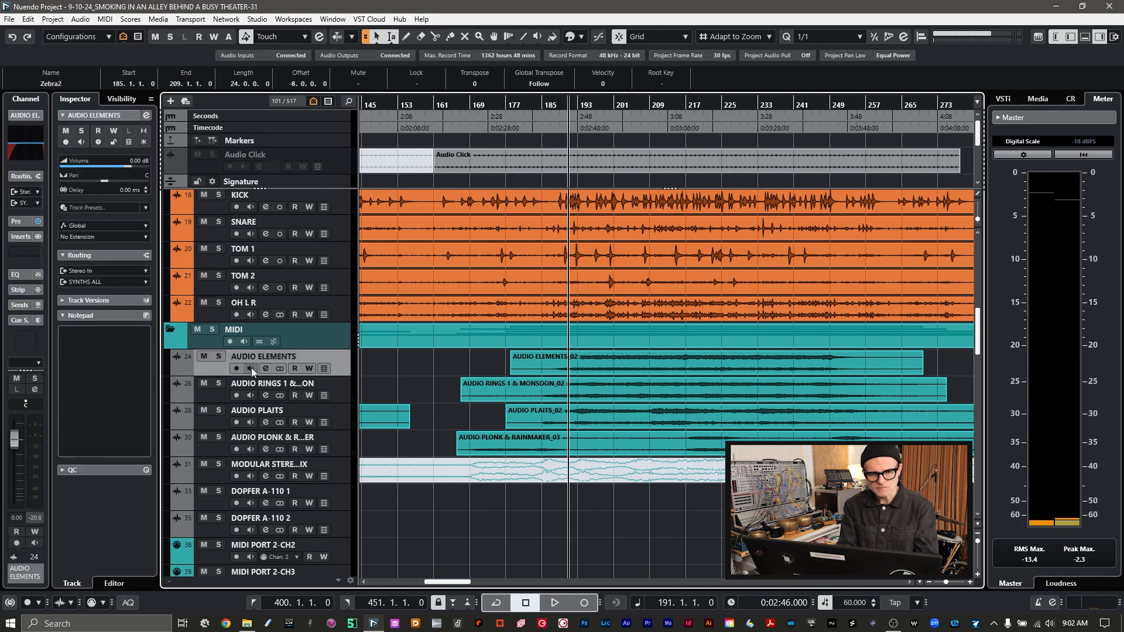
click(219, 357)
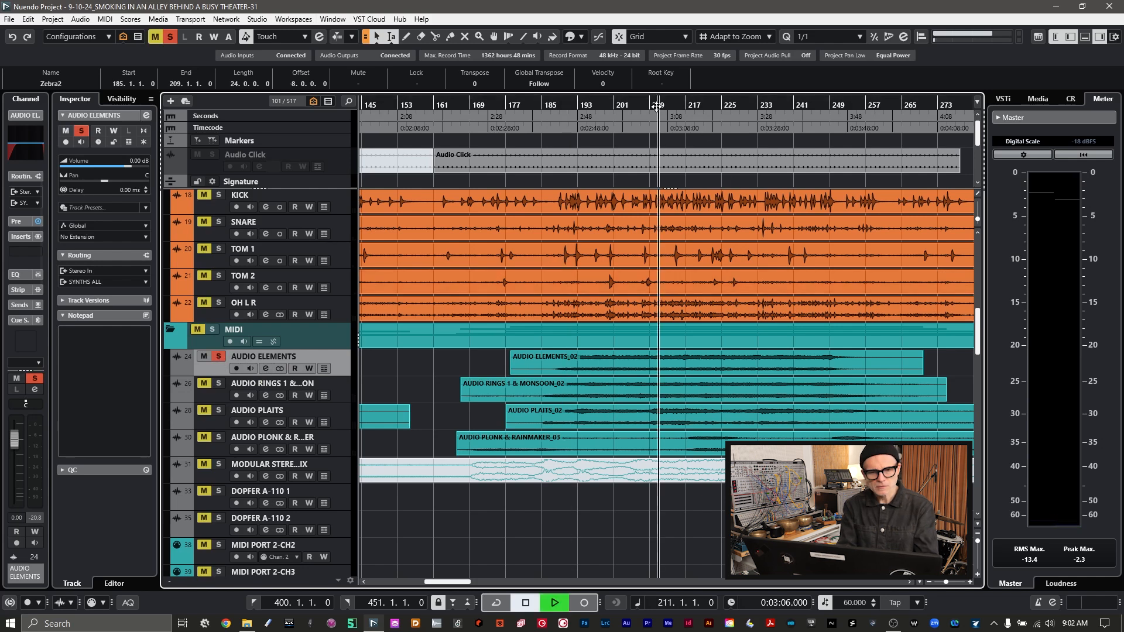
key(space)
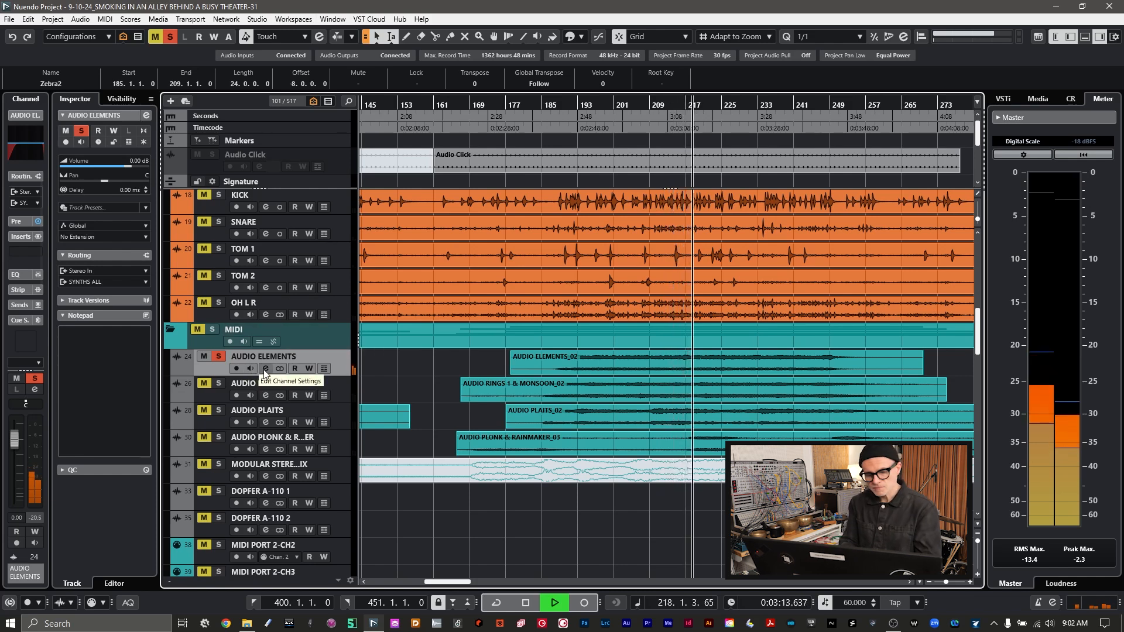
key(space)
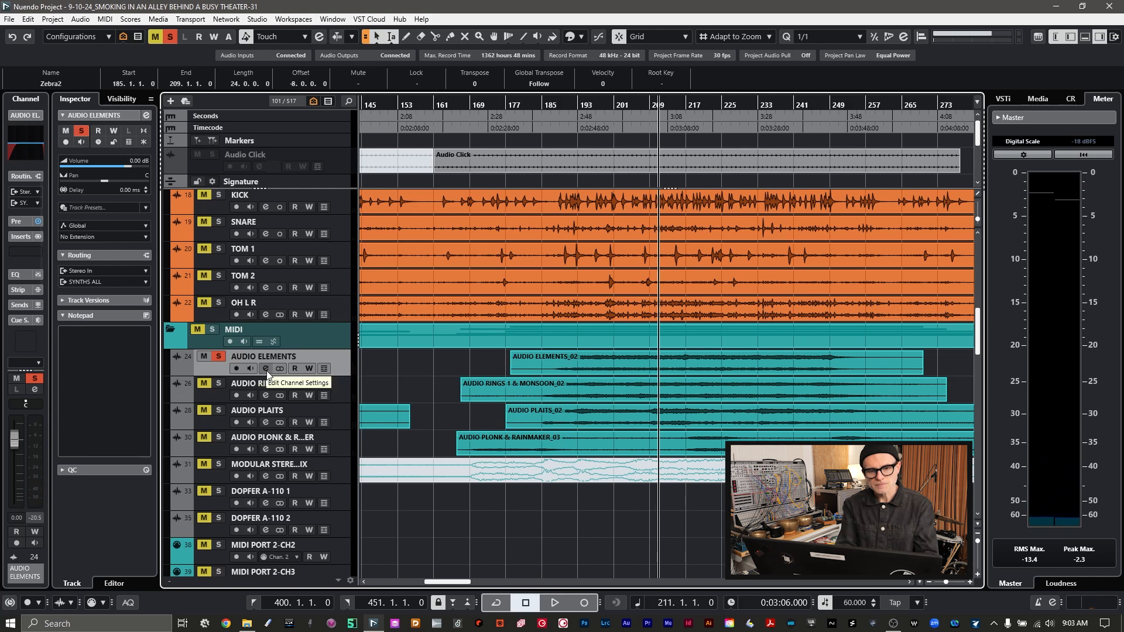
- Examine the AUDIO ELEMENTS equalizer curve and pre-filters in its channel settings while auditioning it, and close the settings
click(266, 369)
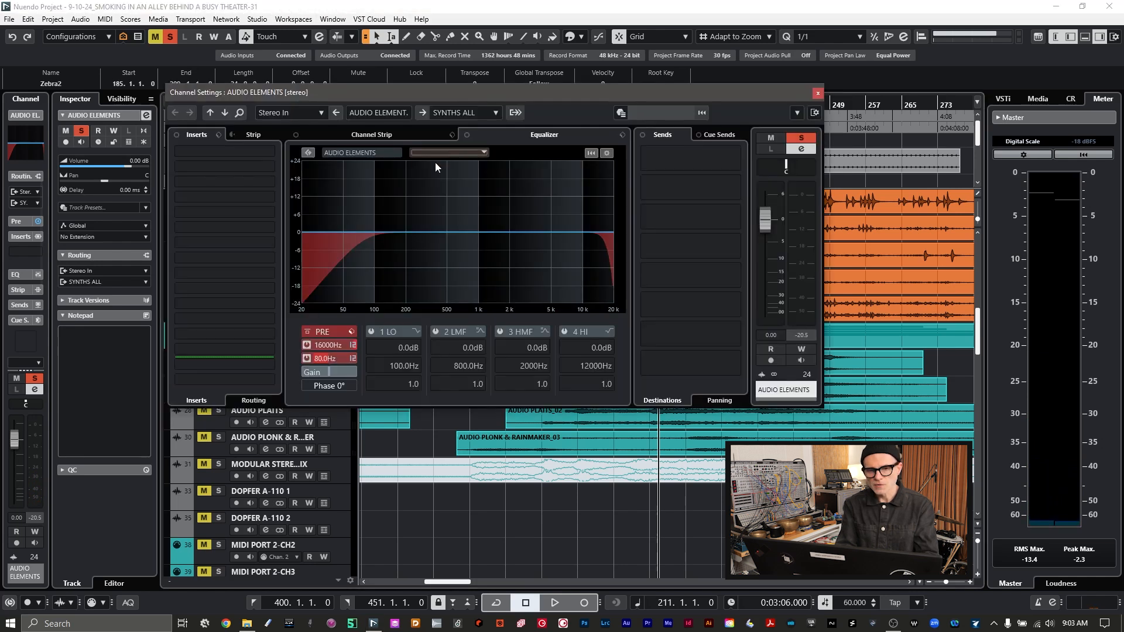
key(space)
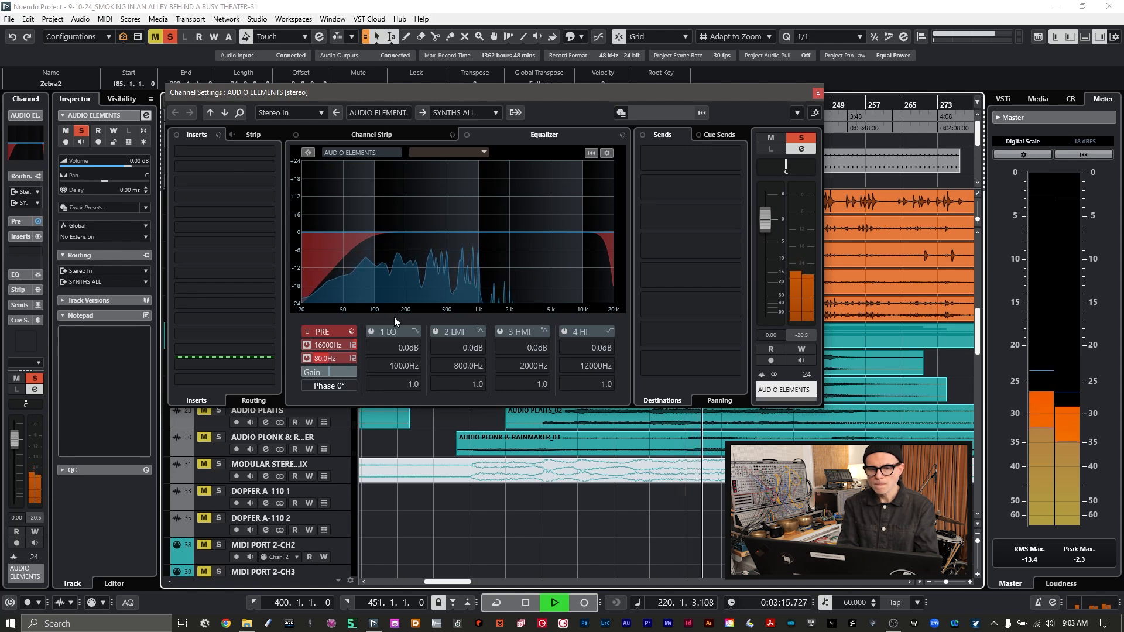
key(space)
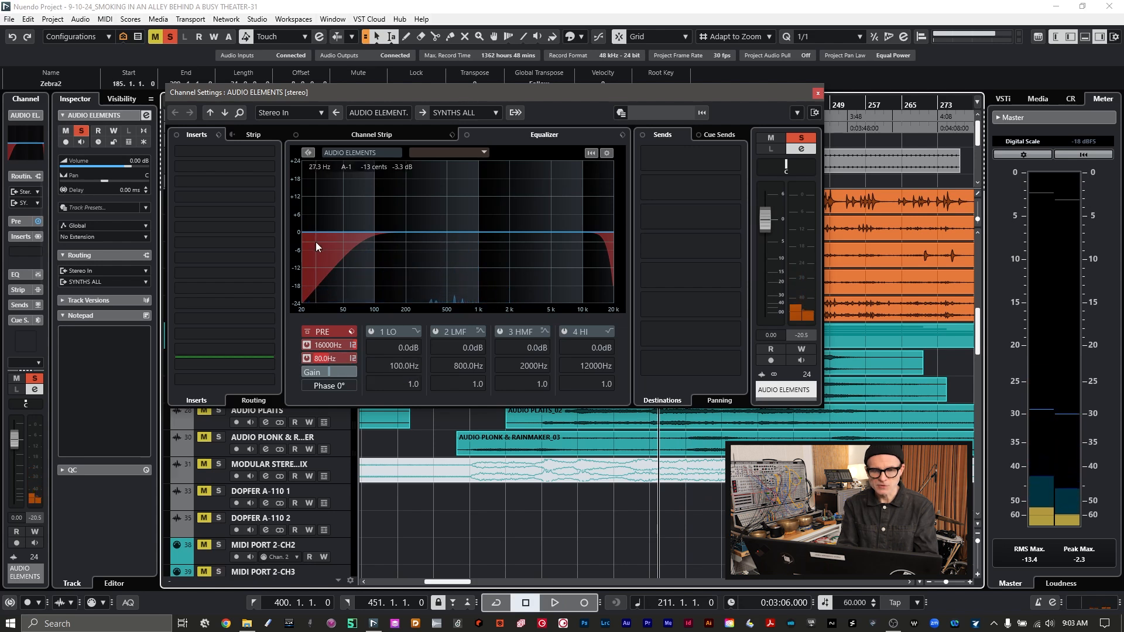
click(818, 93)
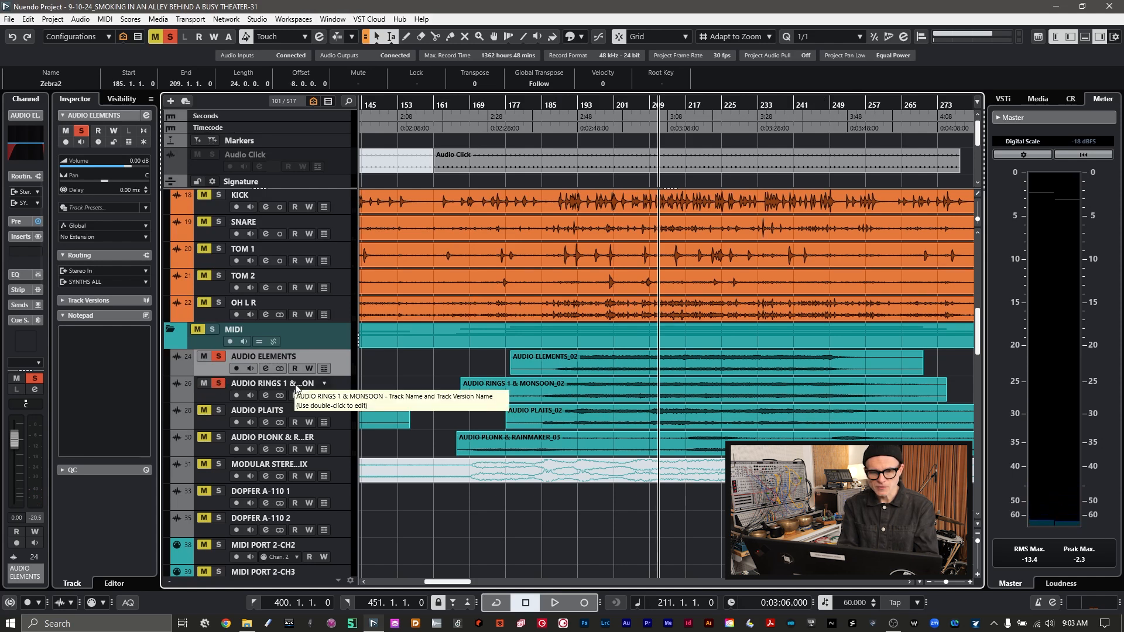
- Select the soloed AUDIO RINGS 1 & MONSOON track, play it from bar 211, and take AUDIO ELEMENTS out of solo
click(216, 399)
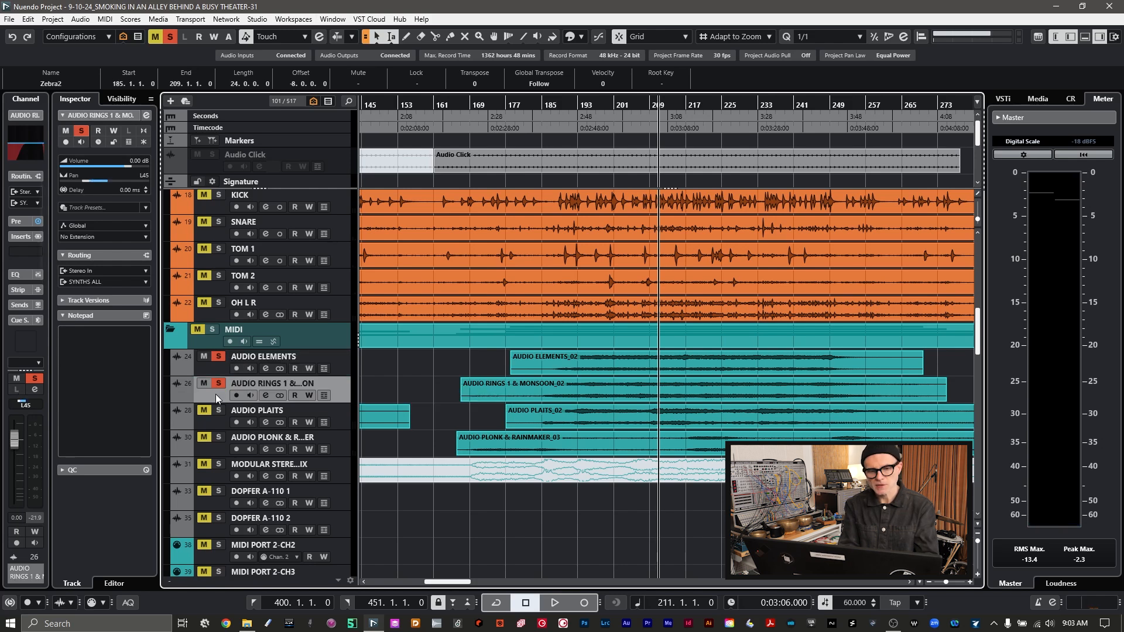
key(space)
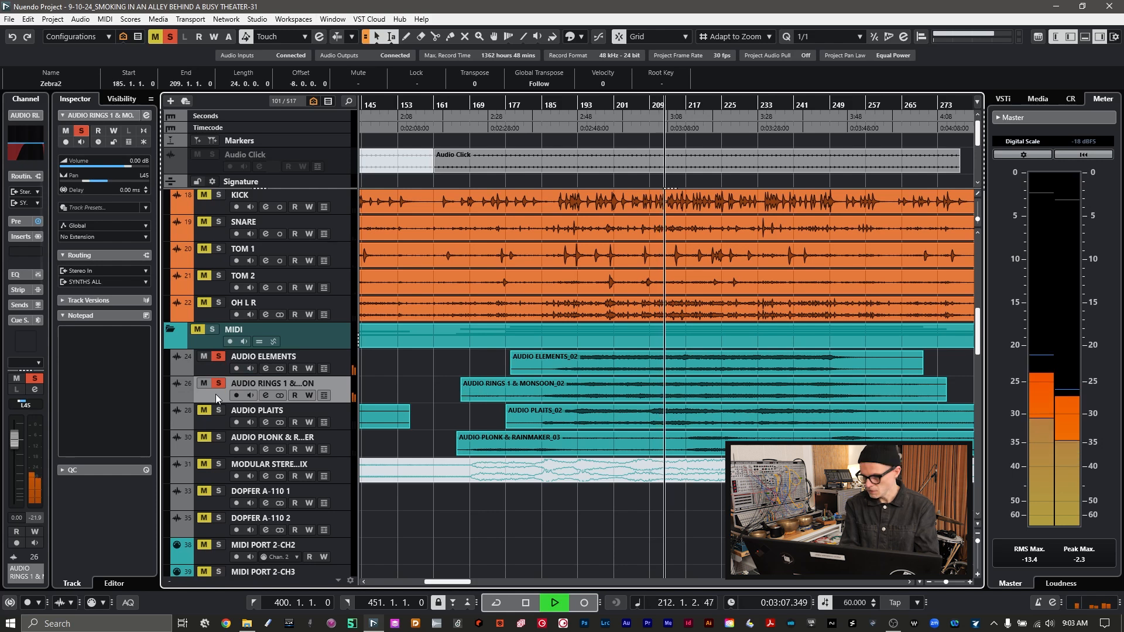
click(219, 357)
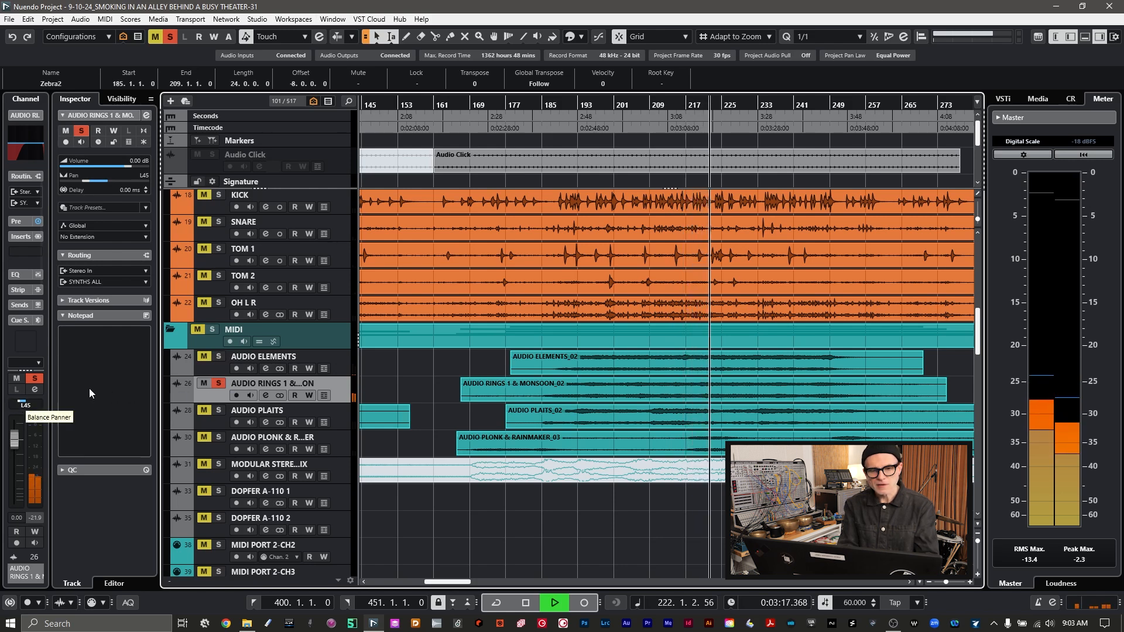
click(219, 370)
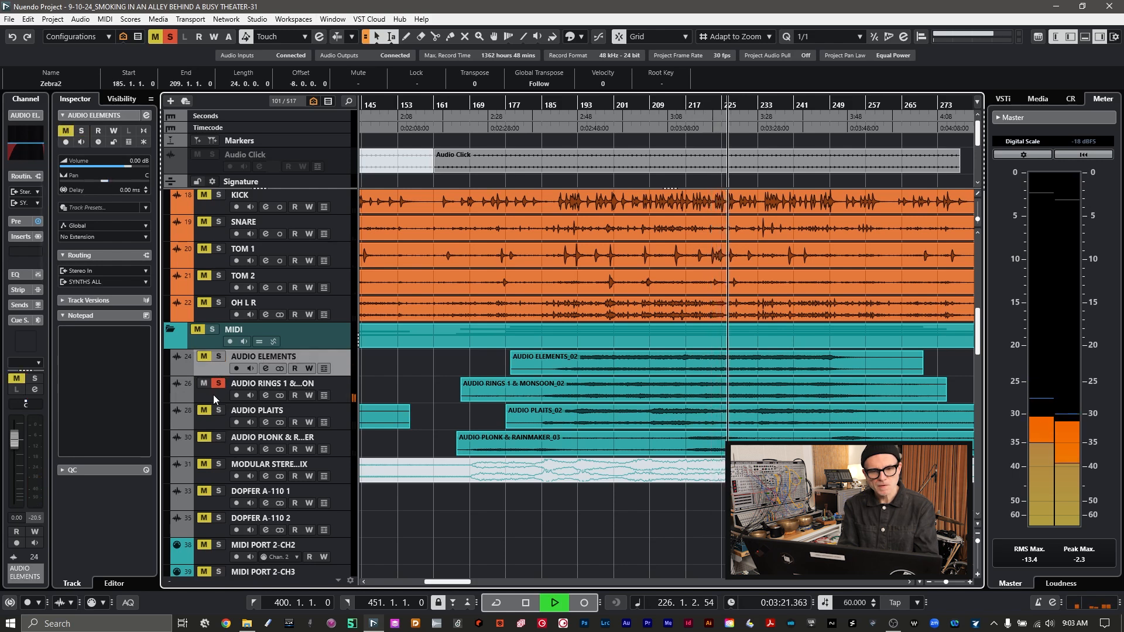
- Solo AUDIO PLAITS alongside AUDIO RINGS 1 & MONSOON, examine the low-cut filter in its channel settings, and close the settings
click(218, 411)
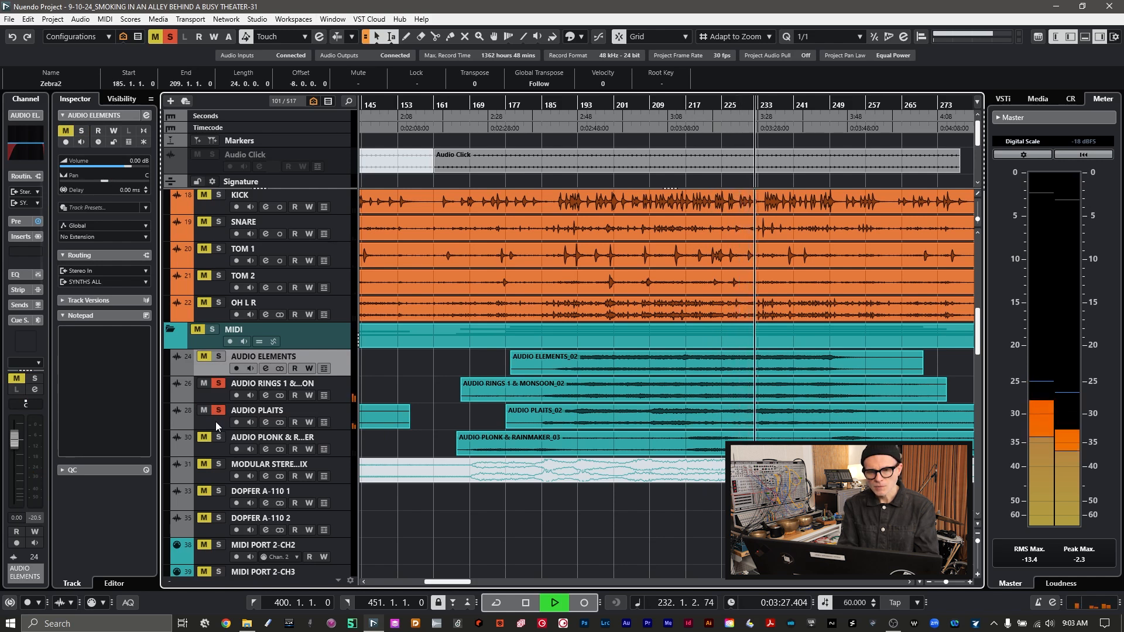
click(215, 421)
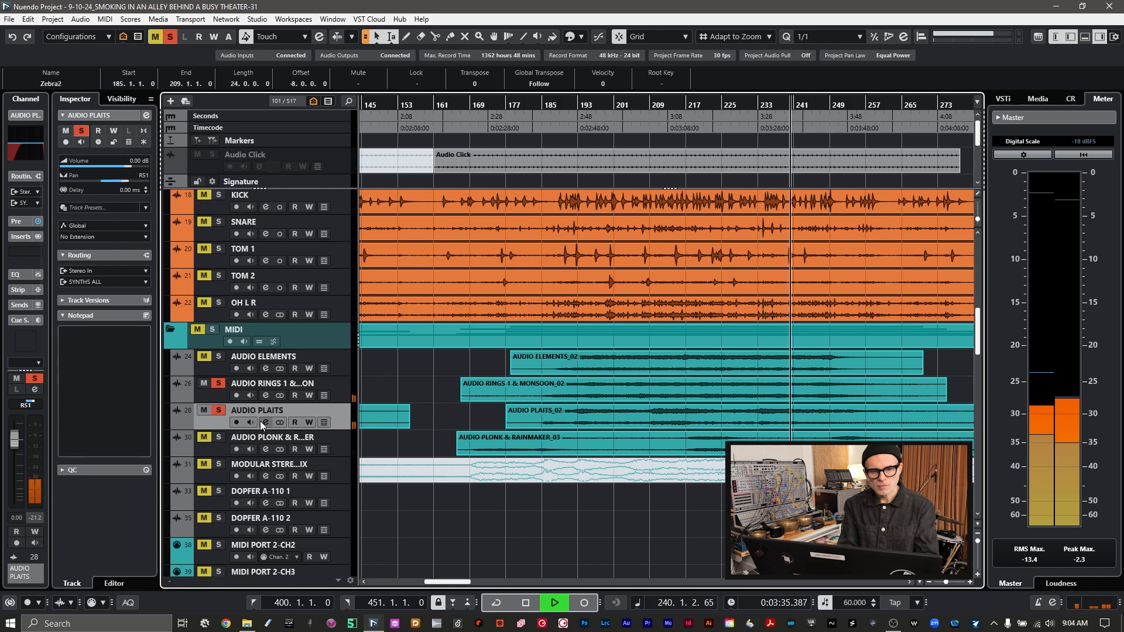
click(261, 422)
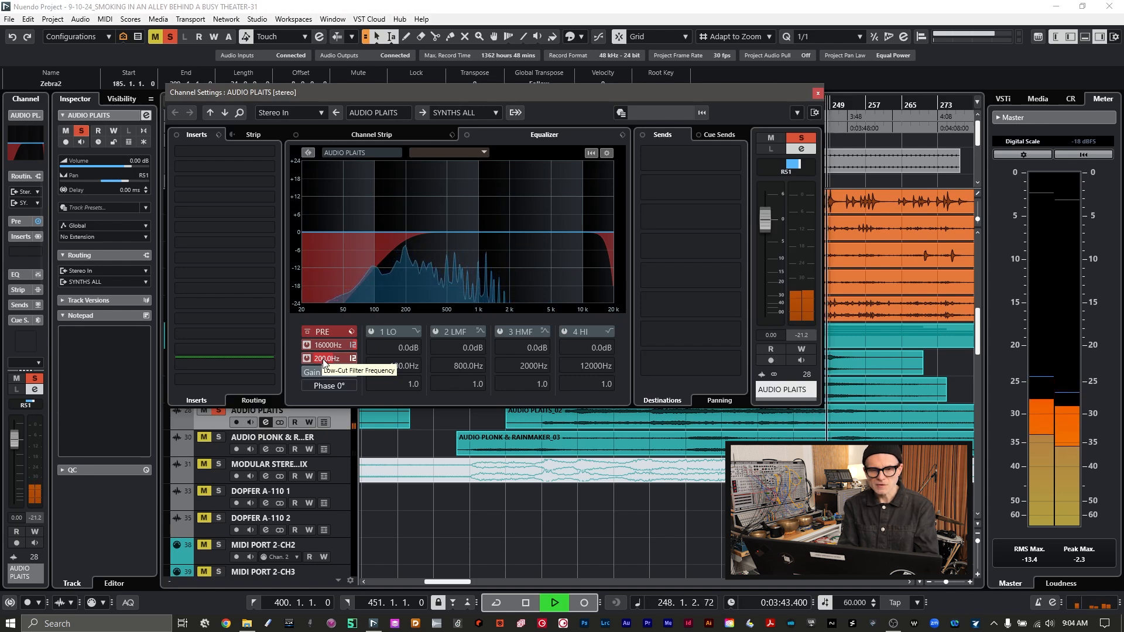
click(818, 93)
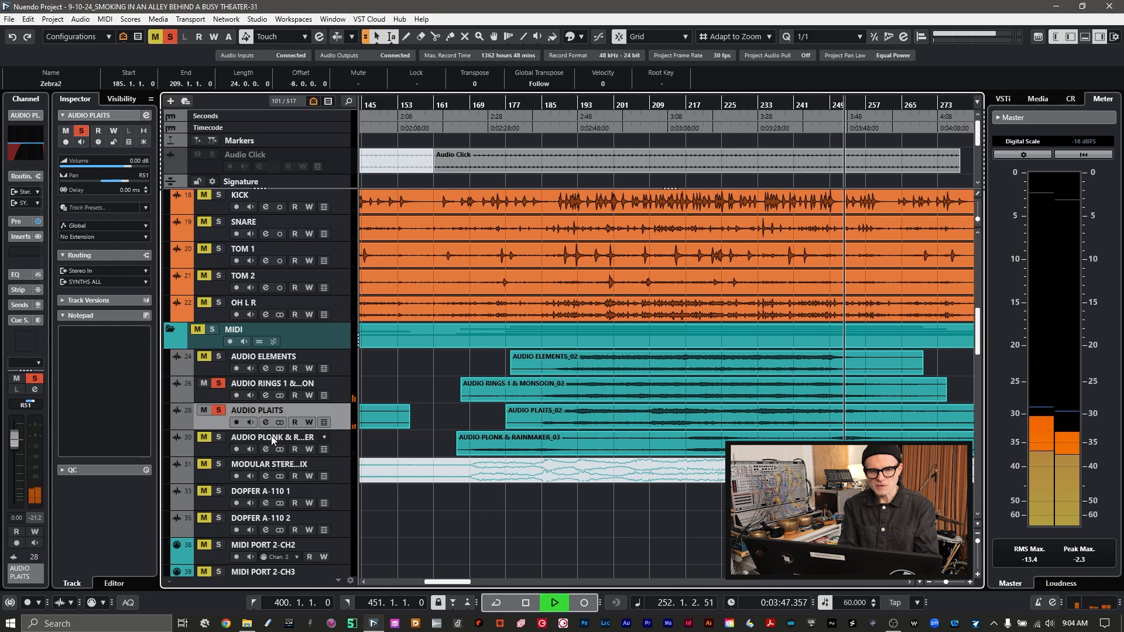
- Solo AUDIO PLONK & RAINMAKER alongside the soloed rings and plaits tracks, replay them from bar 253, and stop playback
click(218, 438)
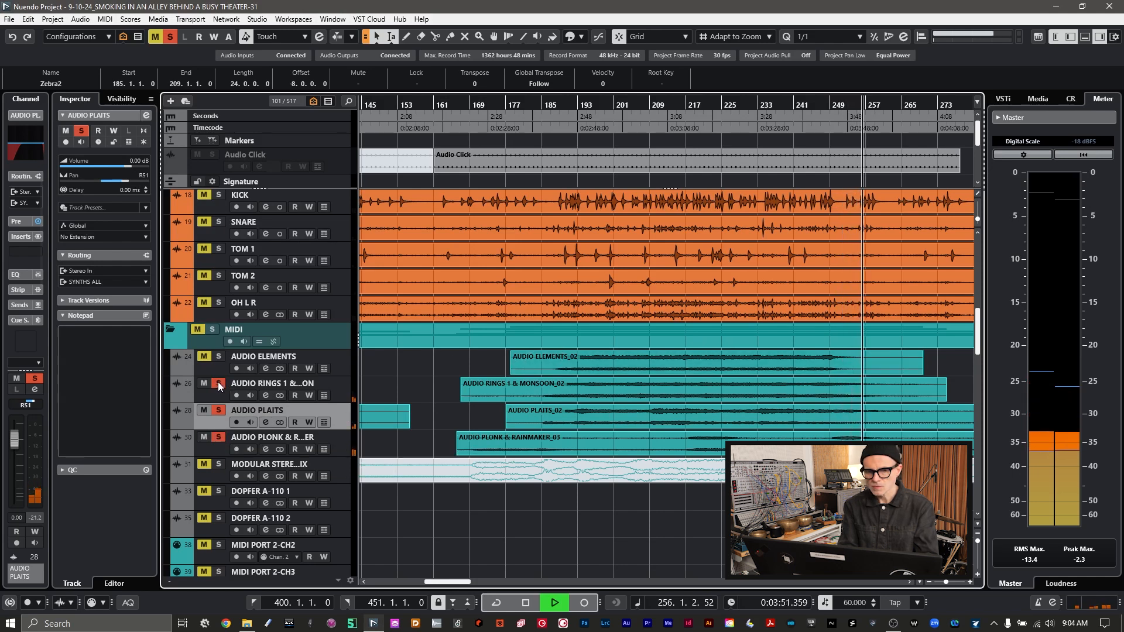
click(846, 104)
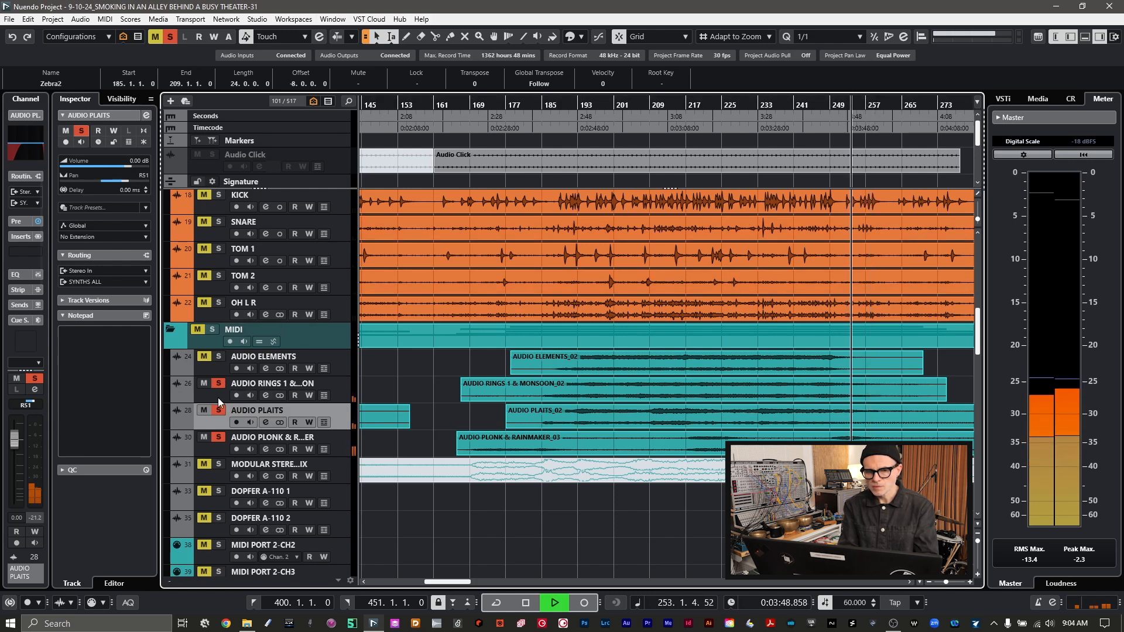
key(space)
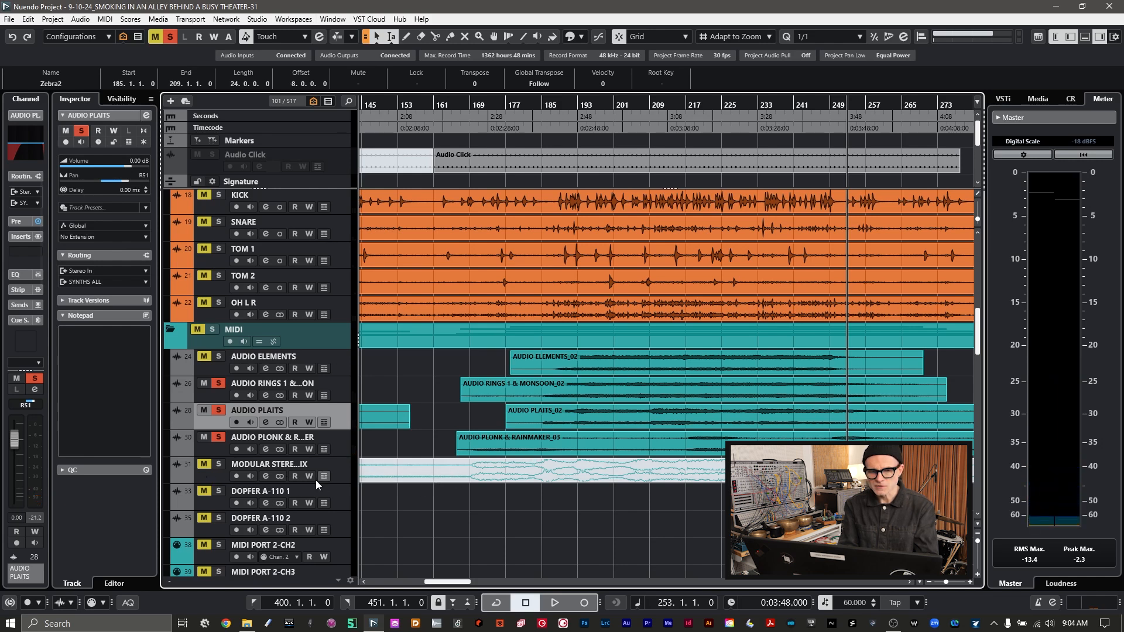
- Select MODULAR STEREO MIX, add AUDIO ELEMENTS to the soloed modular tracks, and listen to all four from bar 211
click(216, 476)
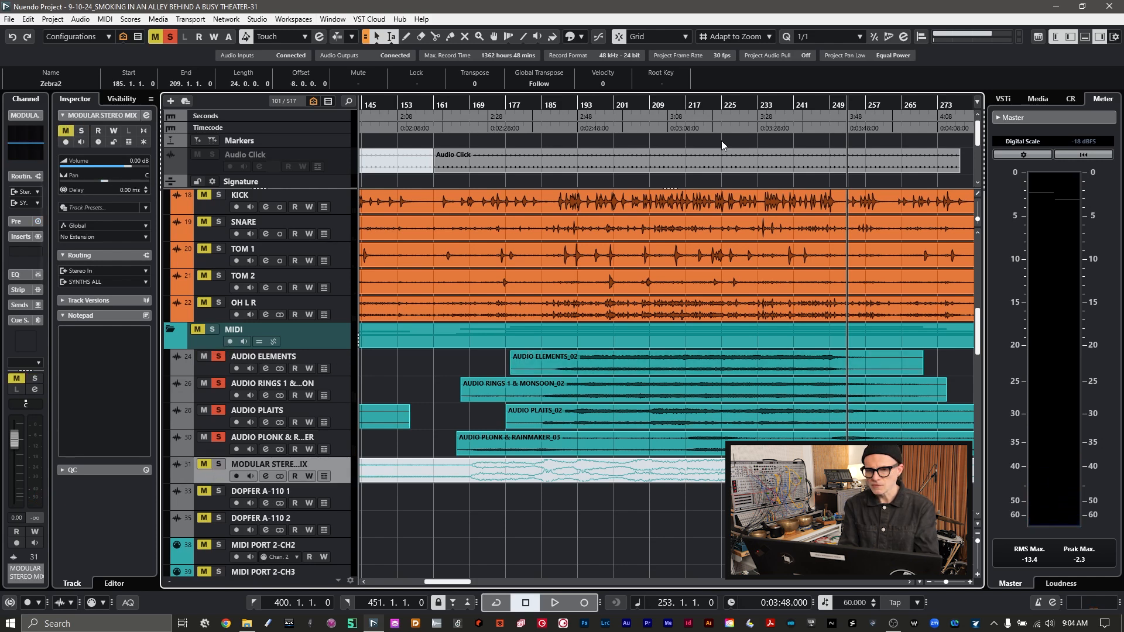
click(657, 101)
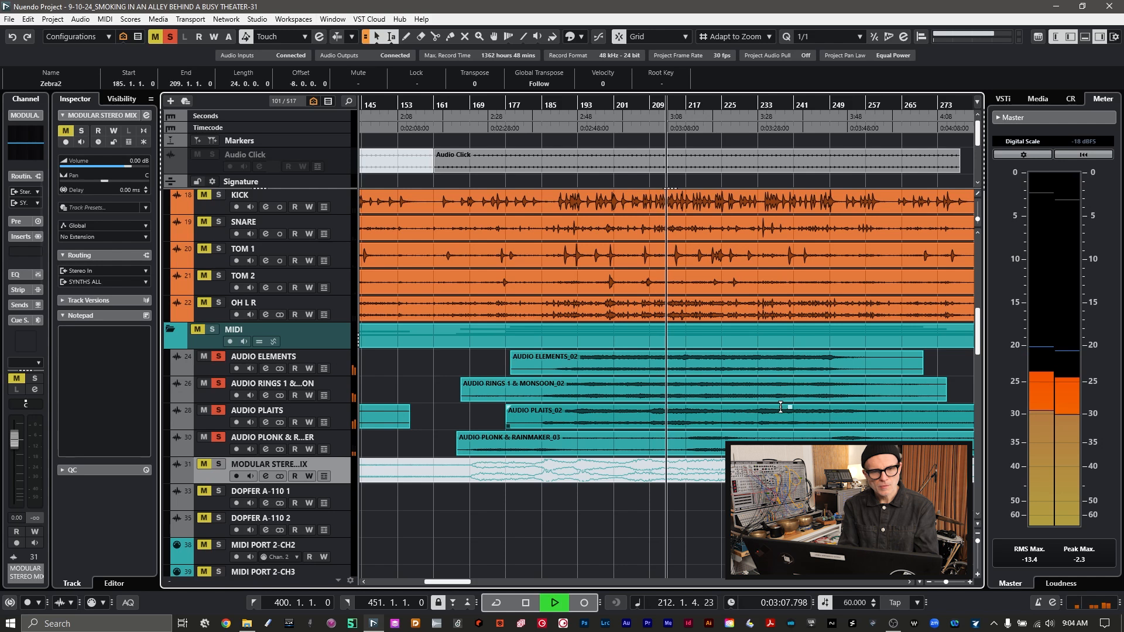
scroll(781, 407, down, 3)
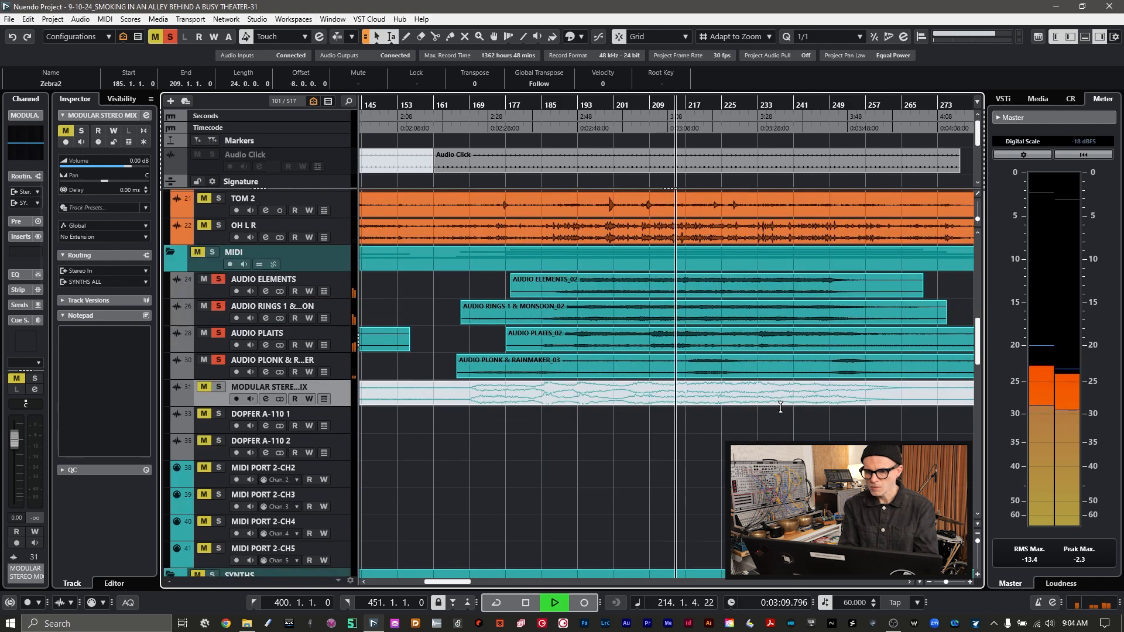
scroll(781, 410, down, 3)
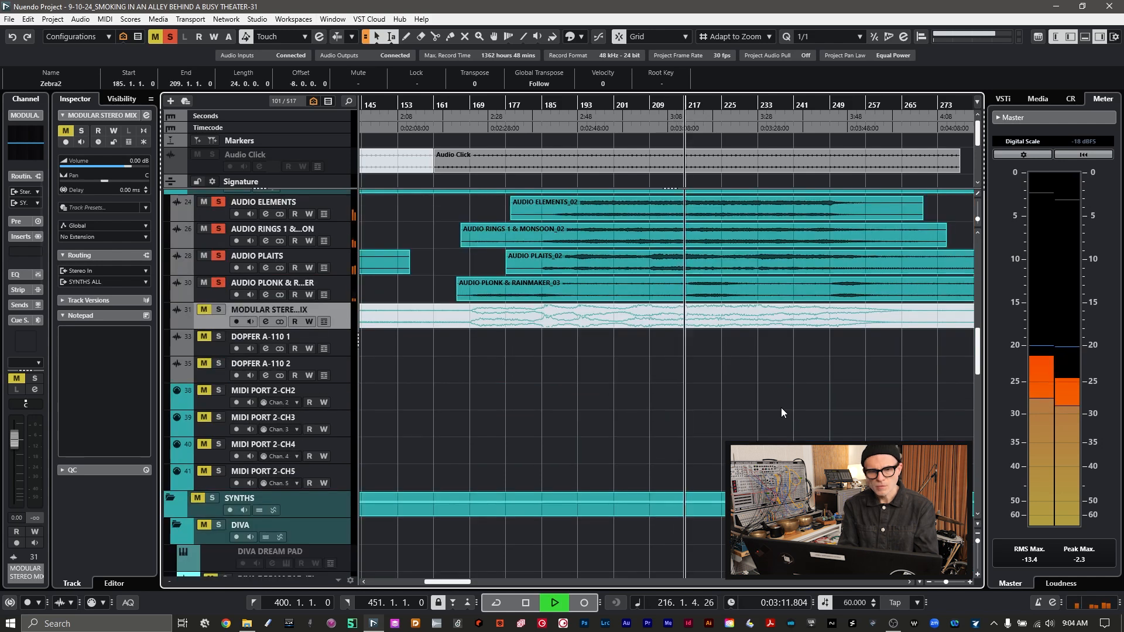
scroll(781, 408, up, 6)
scroll(781, 406, down, 3)
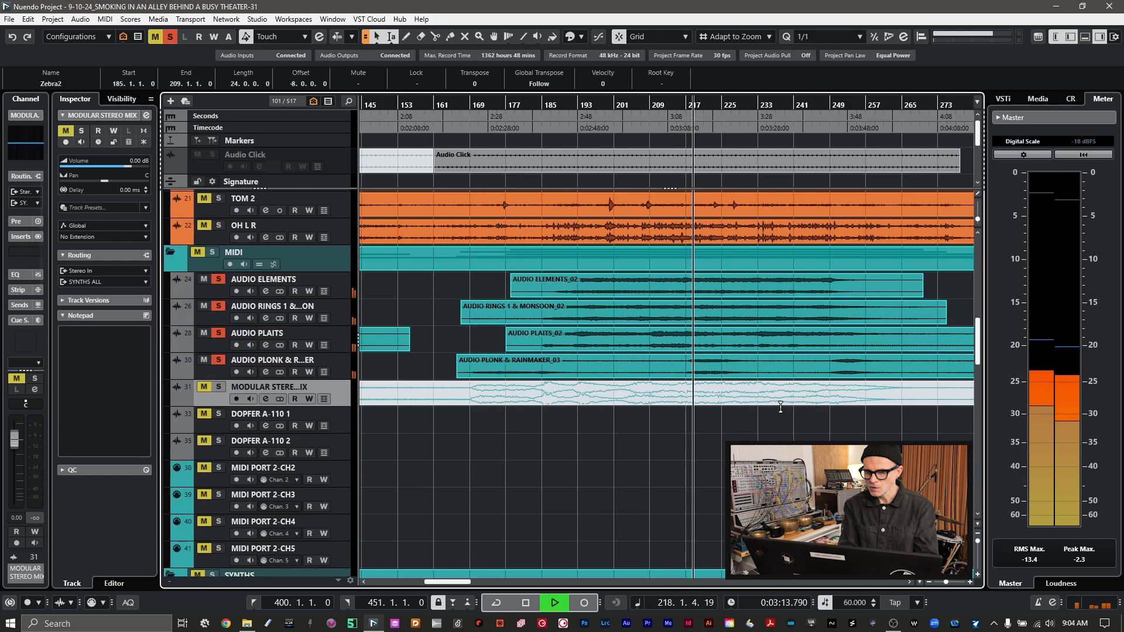
scroll(781, 407, up, 2)
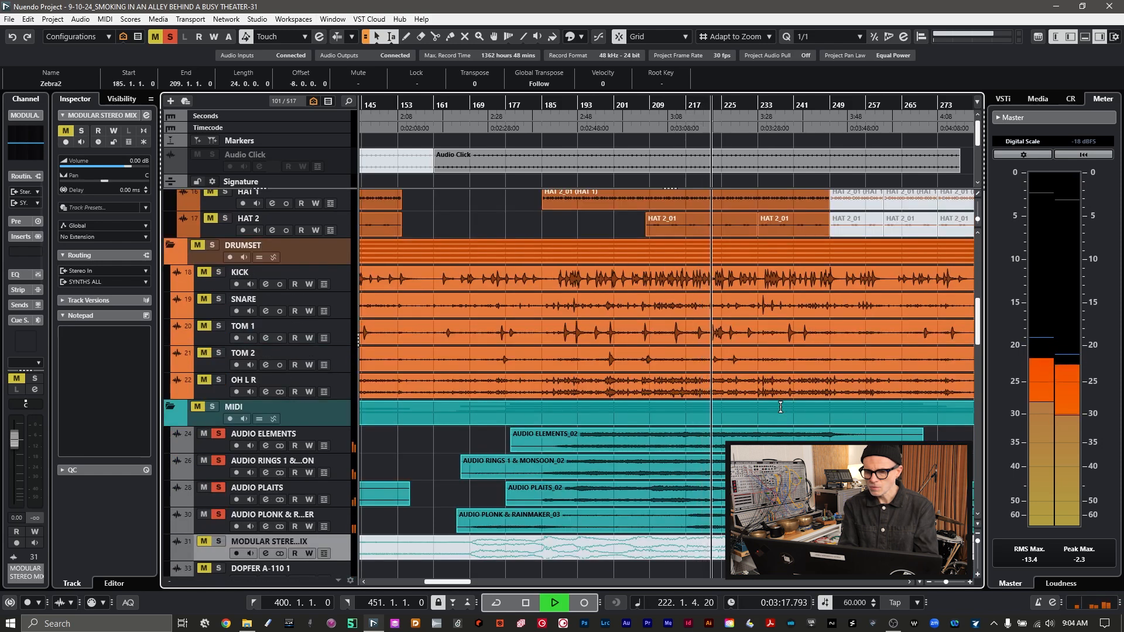
- Solo HARP (R) with the modular tracks, restart playback from bar 214, and add the ORGAN KH track to the solo
scroll(781, 408, up, 10)
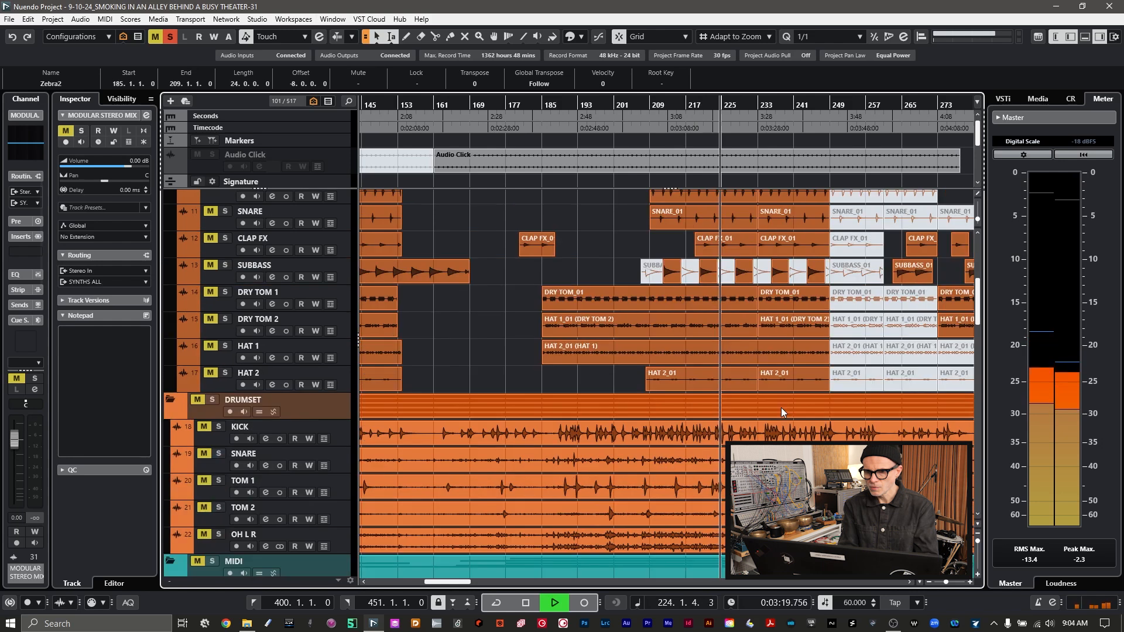
scroll(781, 407, down, 4)
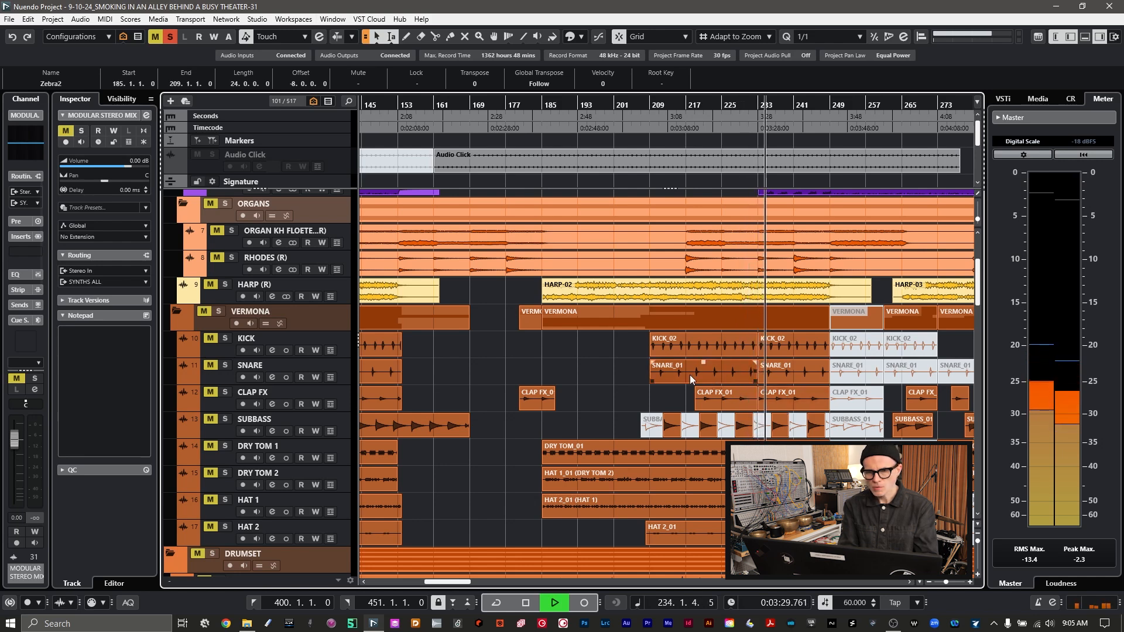
click(226, 285)
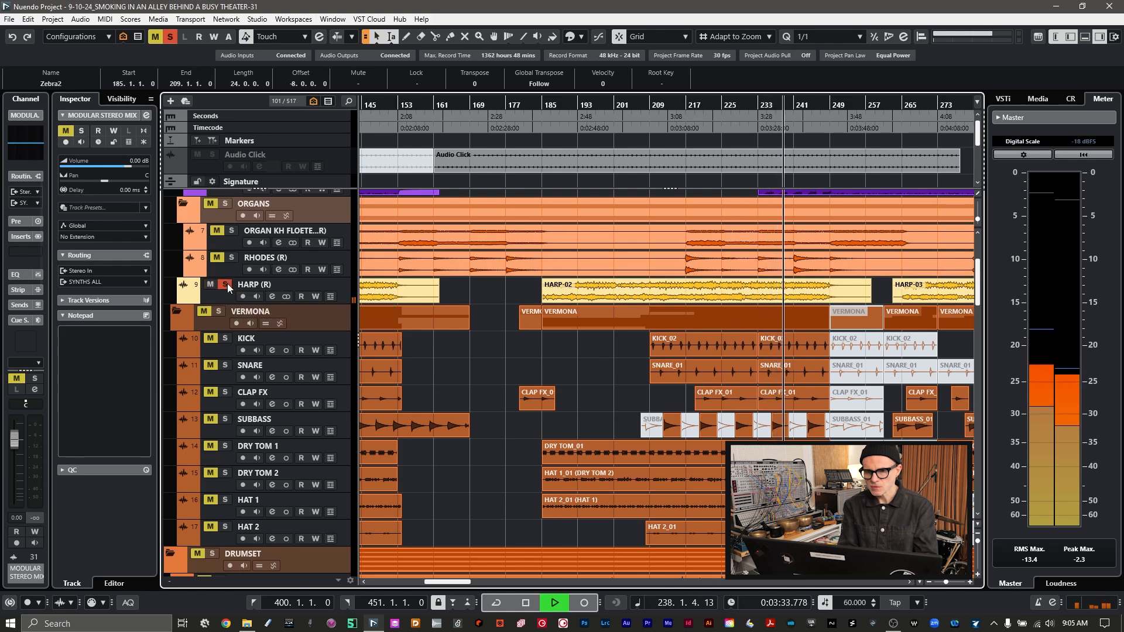
click(674, 101)
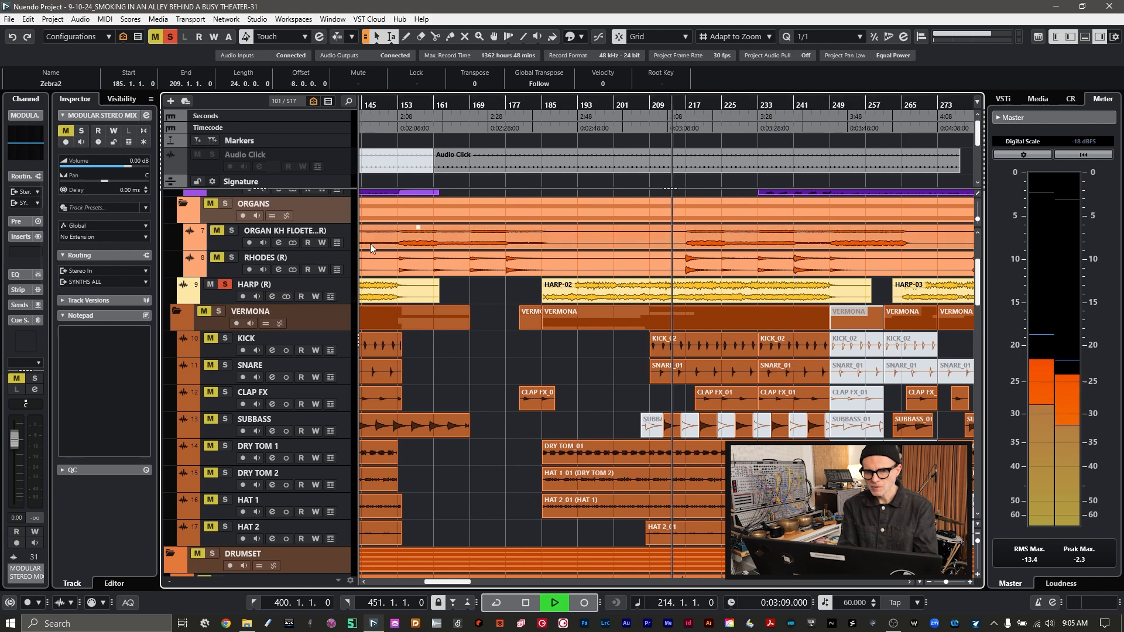
click(232, 231)
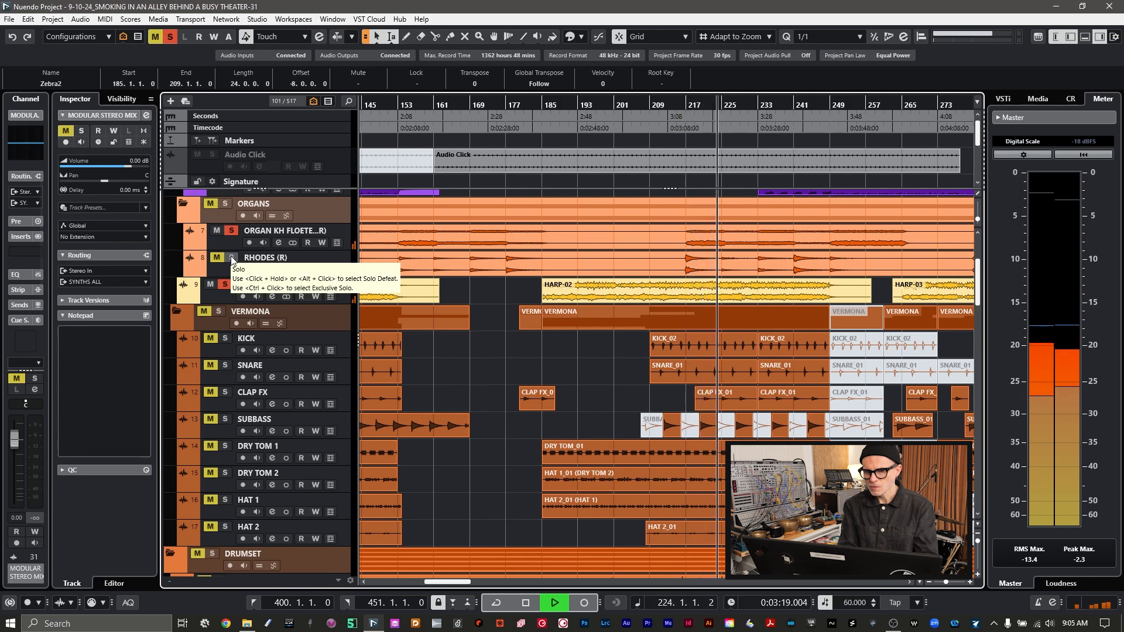
- Add LO FI PNO LO (R), GRAND PIANO (R), NOVEL PNO (R) and RHODES (R) to the soloed tracks during playback
scroll(455, 347, up, 5)
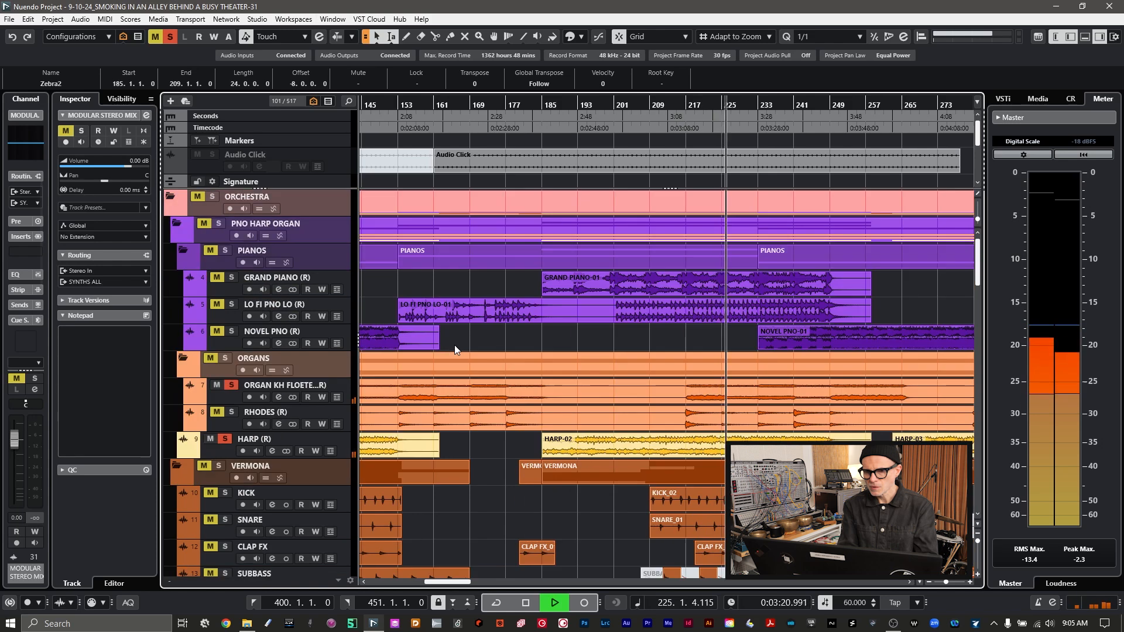
click(231, 305)
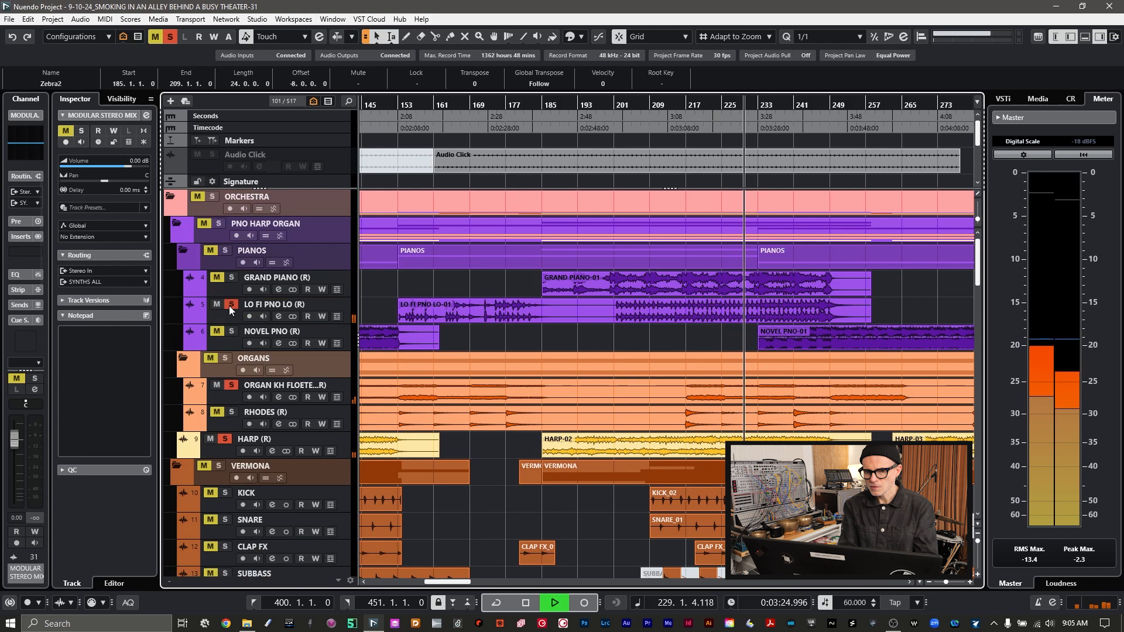
click(231, 279)
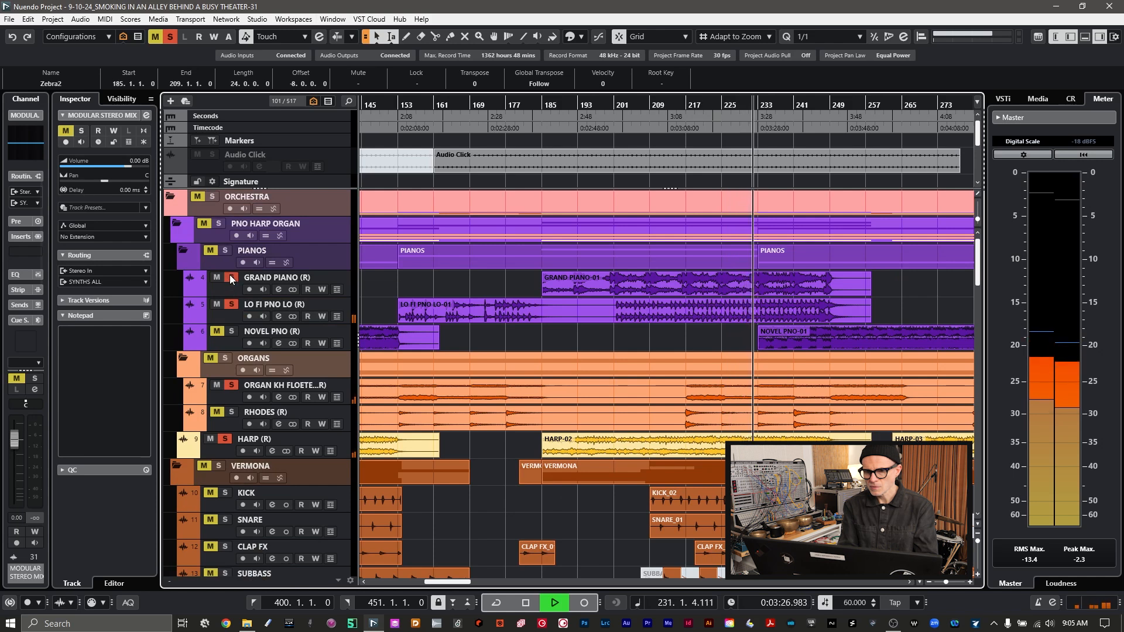
click(232, 332)
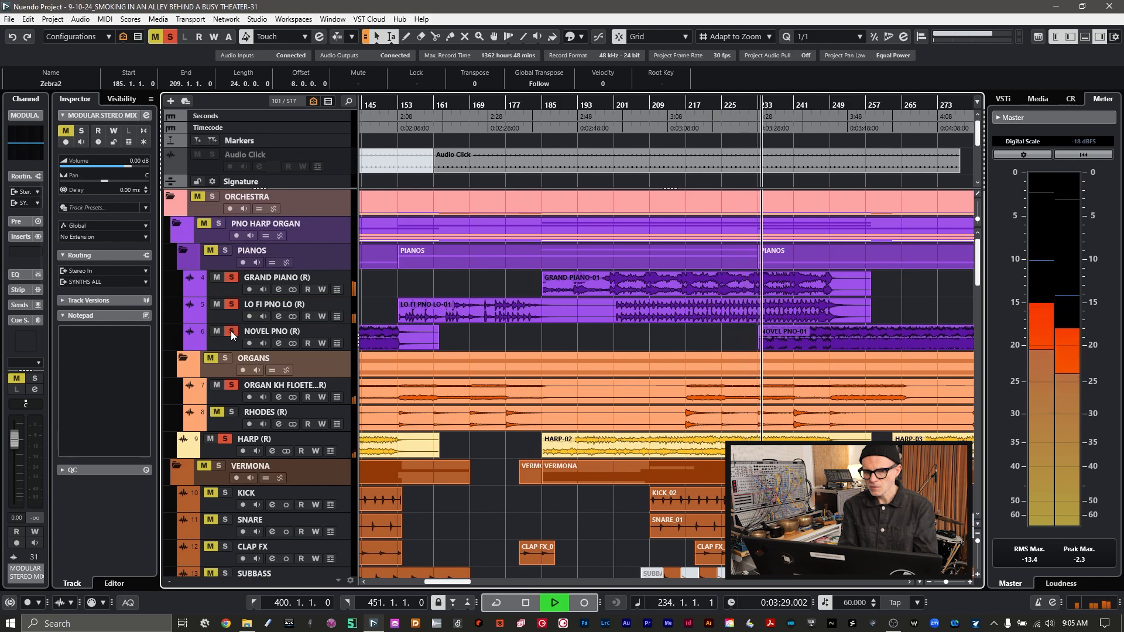
scroll(510, 323, down, 4)
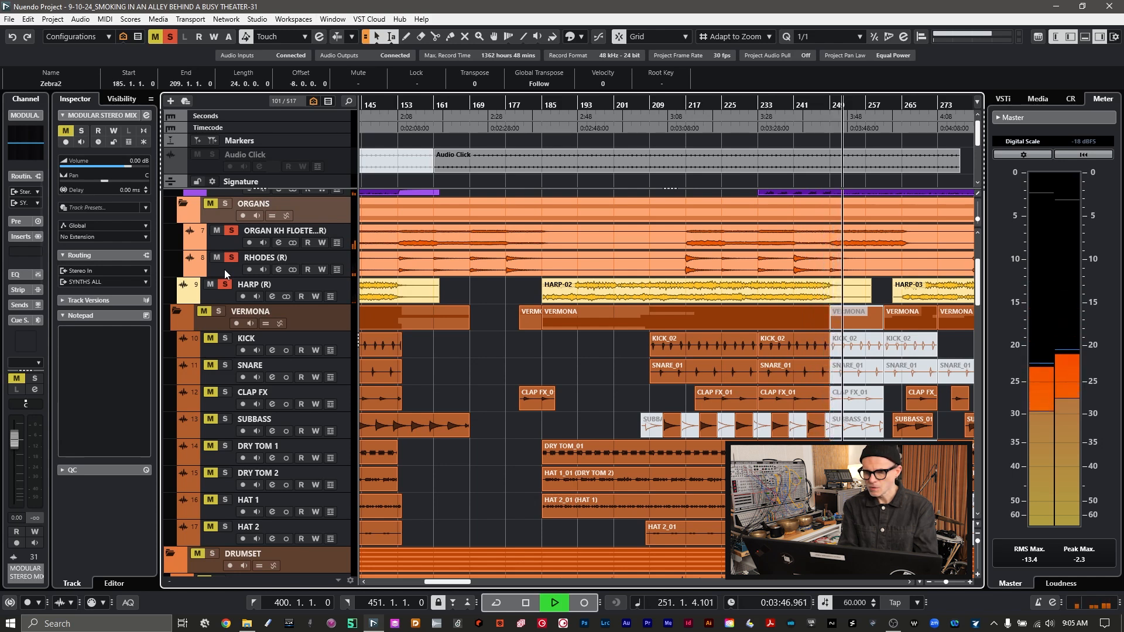
- Examine the arrangement from bar 201 onward, from the drum tracks through the Zebra2 bass and back to the pianos, while listening
scroll(519, 357, right, 4)
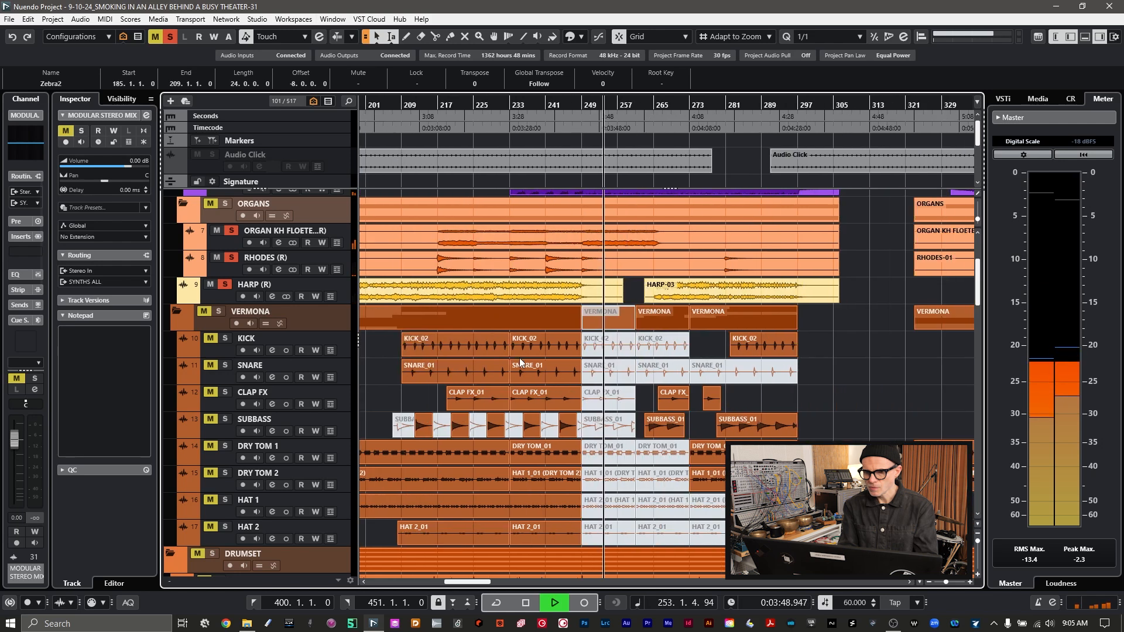
scroll(518, 357, down, 5)
scroll(519, 357, down, 5)
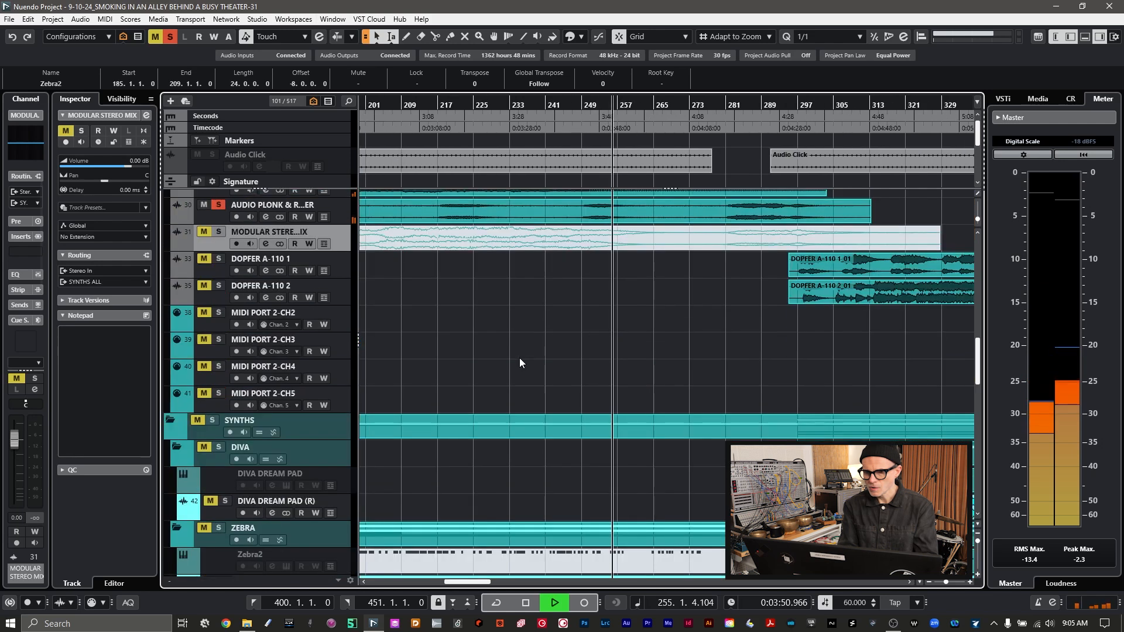
scroll(521, 362, down, 5)
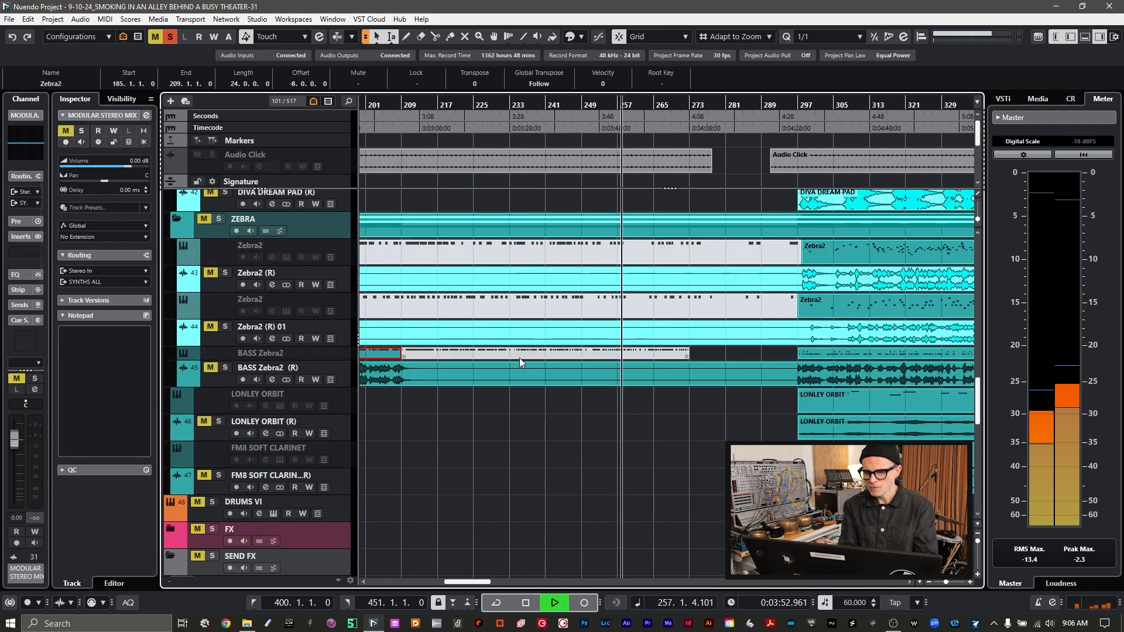
scroll(520, 360, up, 3)
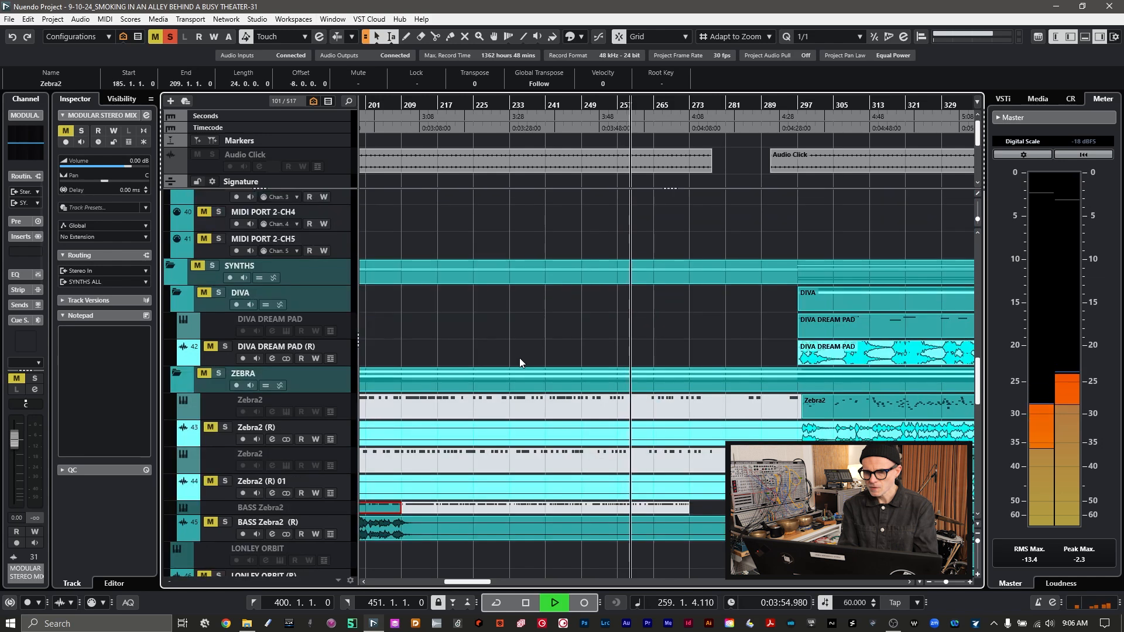
scroll(519, 357, up, 8)
scroll(520, 357, up, 4)
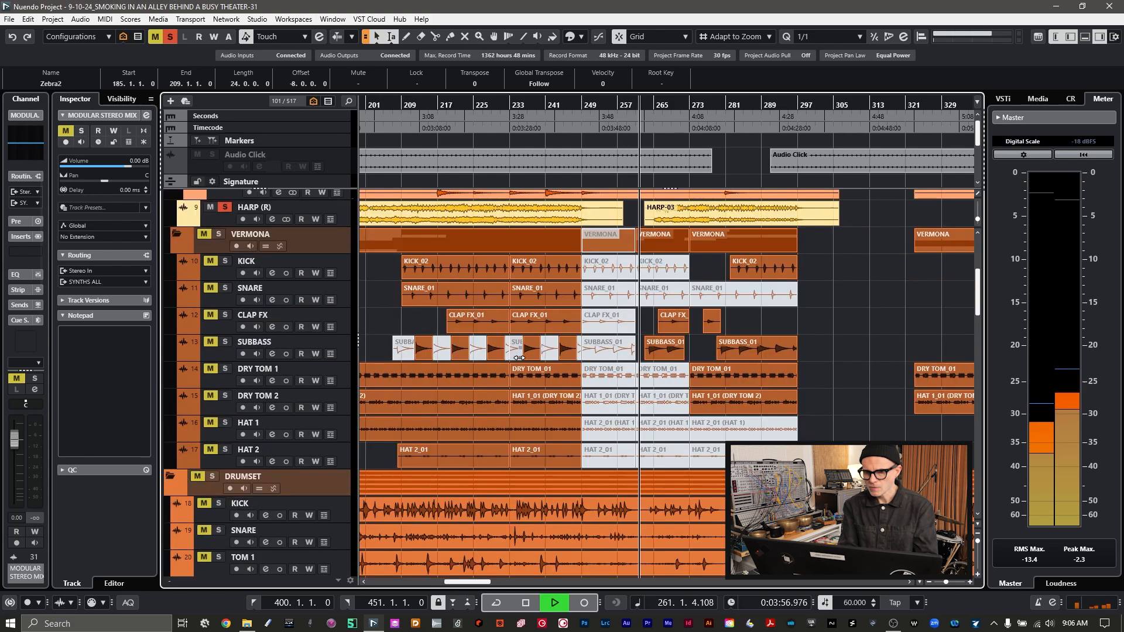
scroll(519, 358, up, 3)
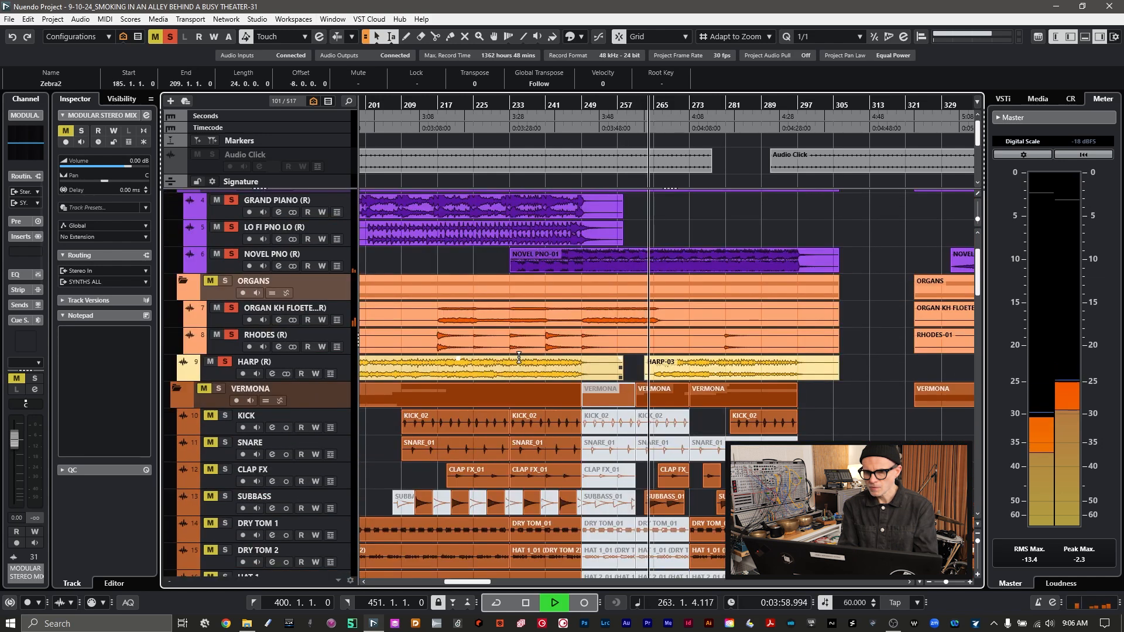
scroll(519, 357, up, 3)
- Add the DRUMSET and VERMONA folders to the soloed modular, harp, organ and piano tracks
scroll(519, 358, down, 5)
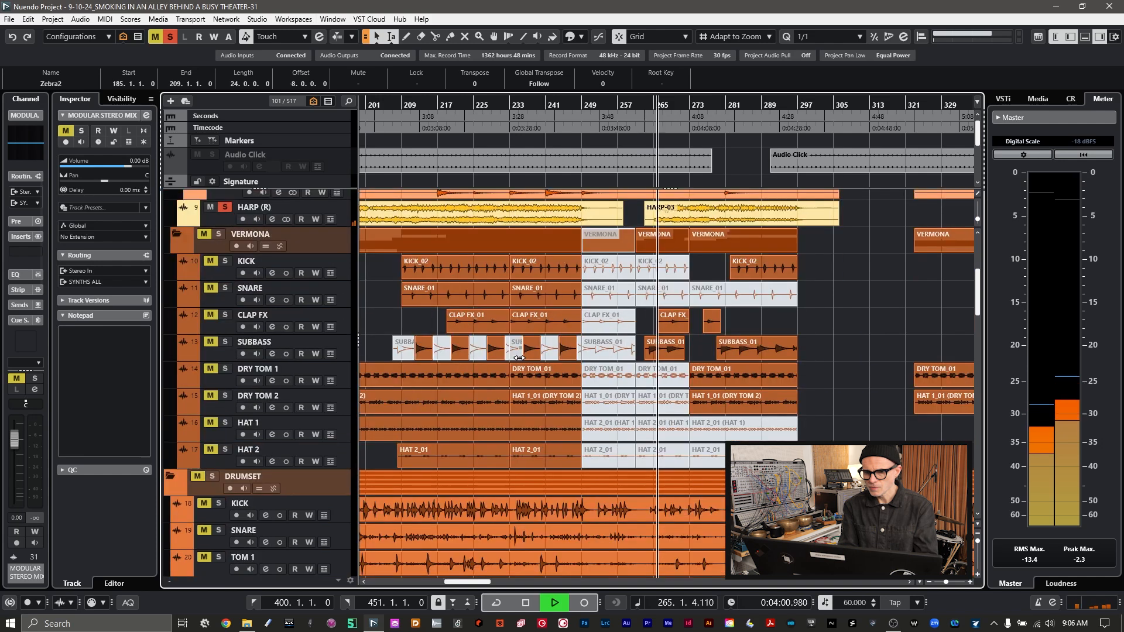
scroll(519, 357, down, 5)
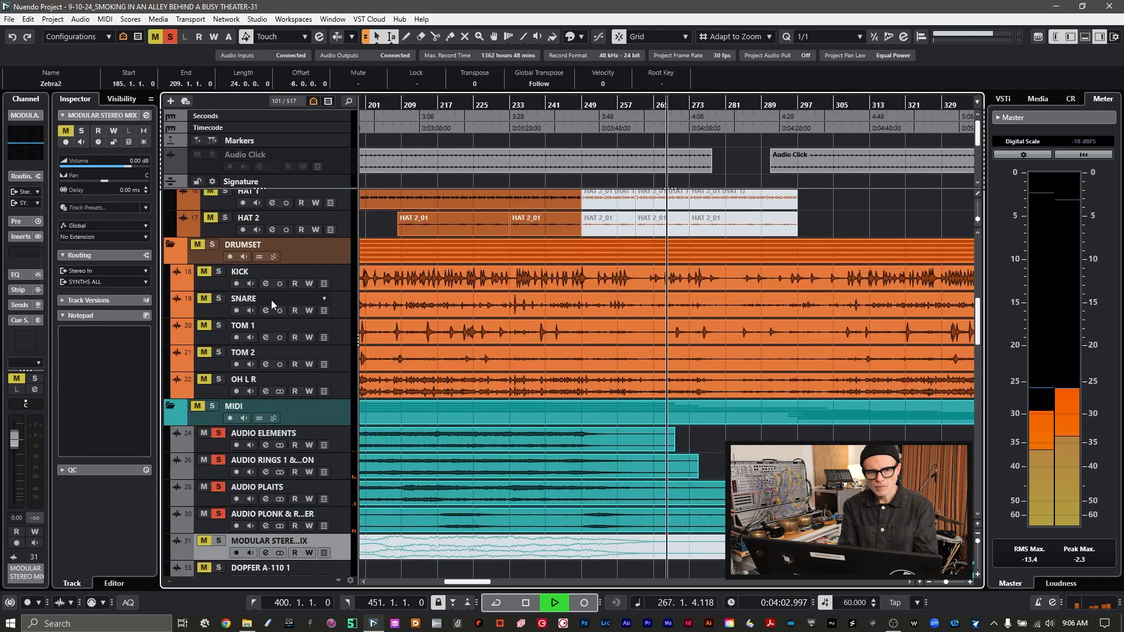
click(212, 244)
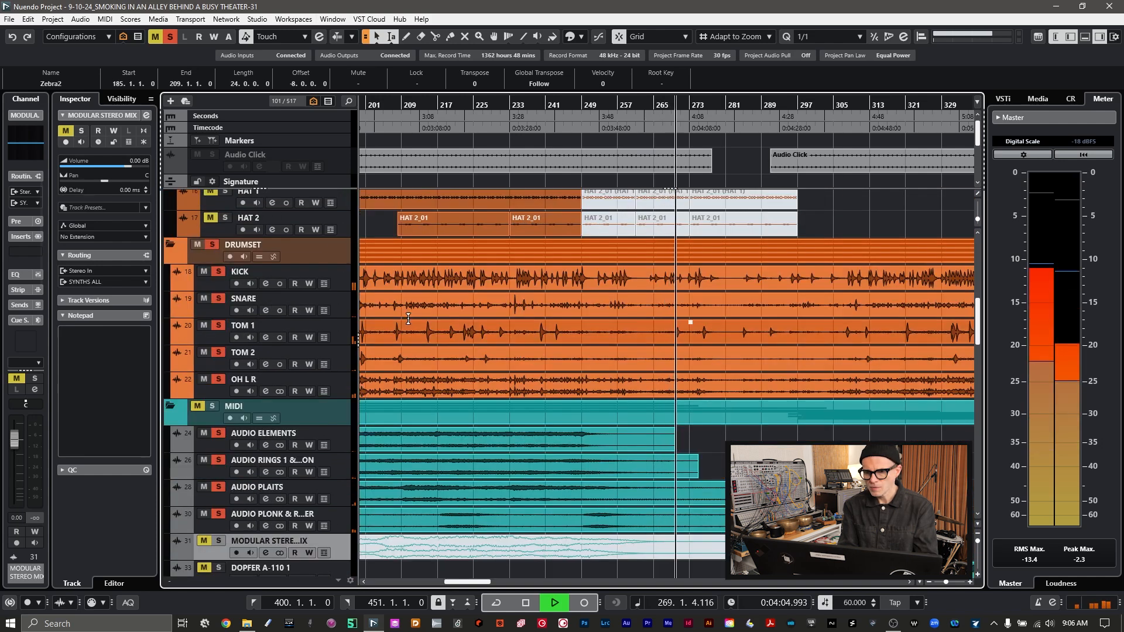
scroll(408, 318, up, 5)
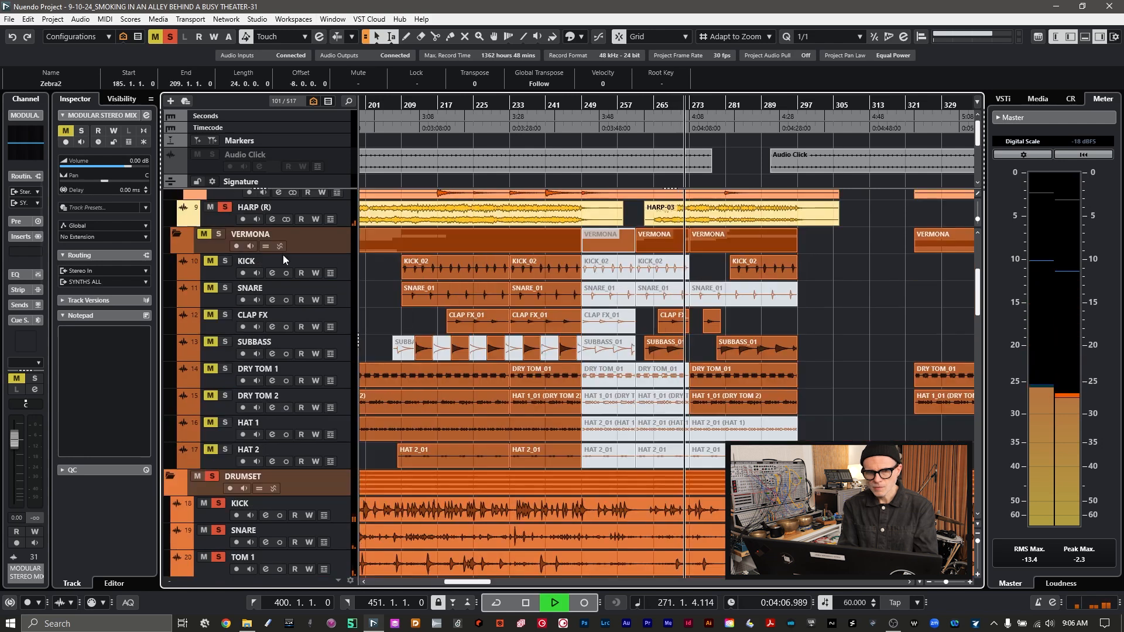
click(220, 235)
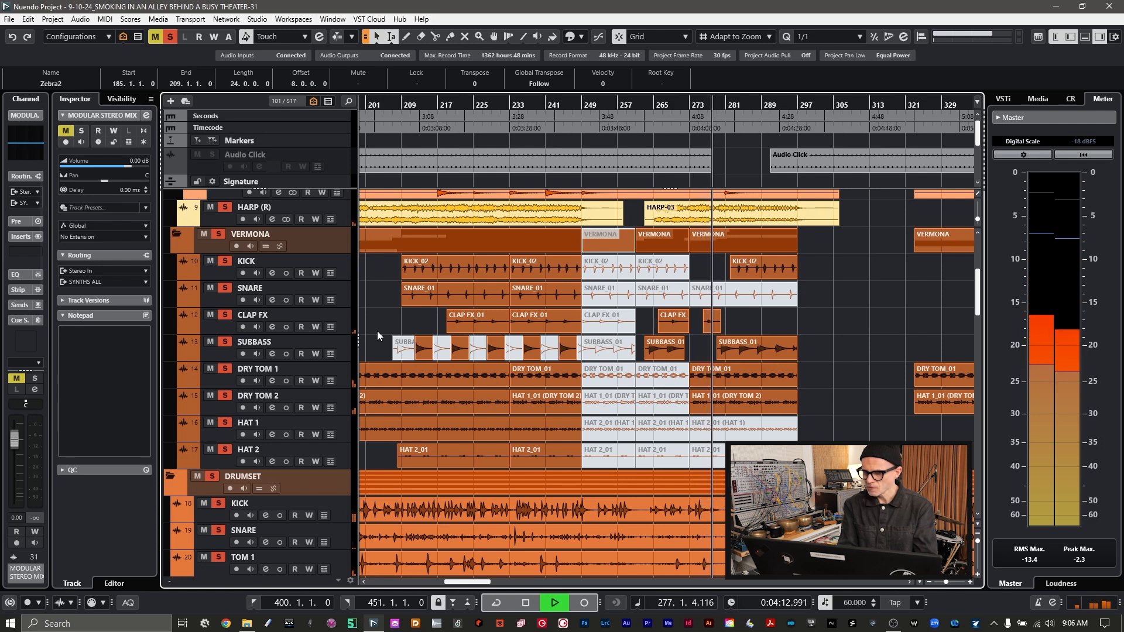
- Examine the drum, modular and synth tracks from bar 241 onward while listening to the combined solo, and stop playback
scroll(586, 385, right, 3)
scroll(586, 385, down, 4)
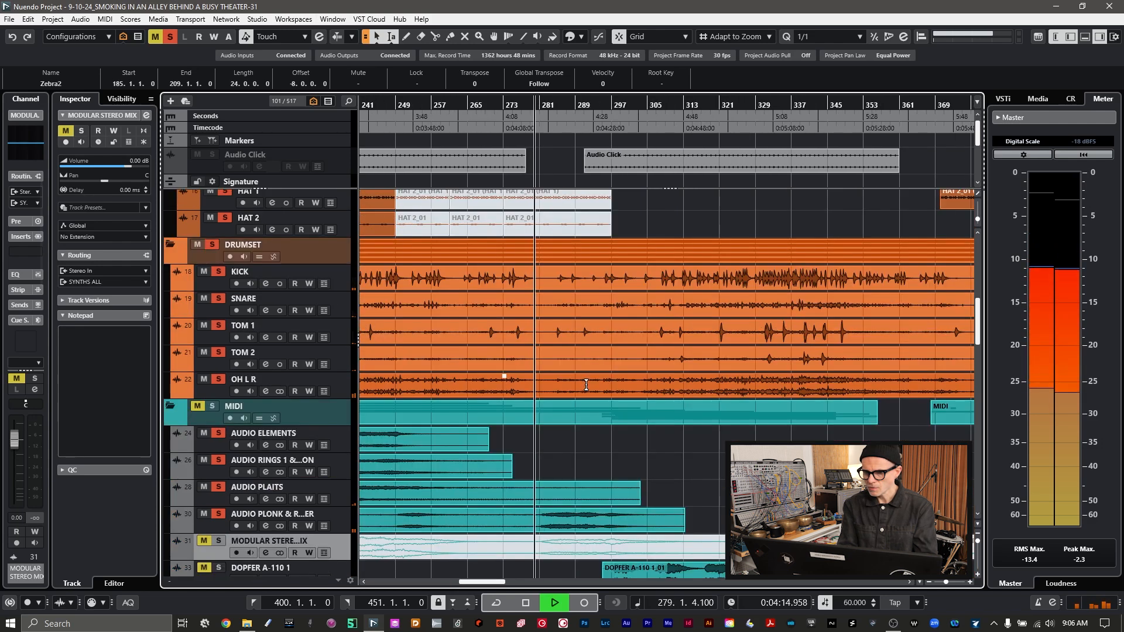
scroll(586, 385, down, 3)
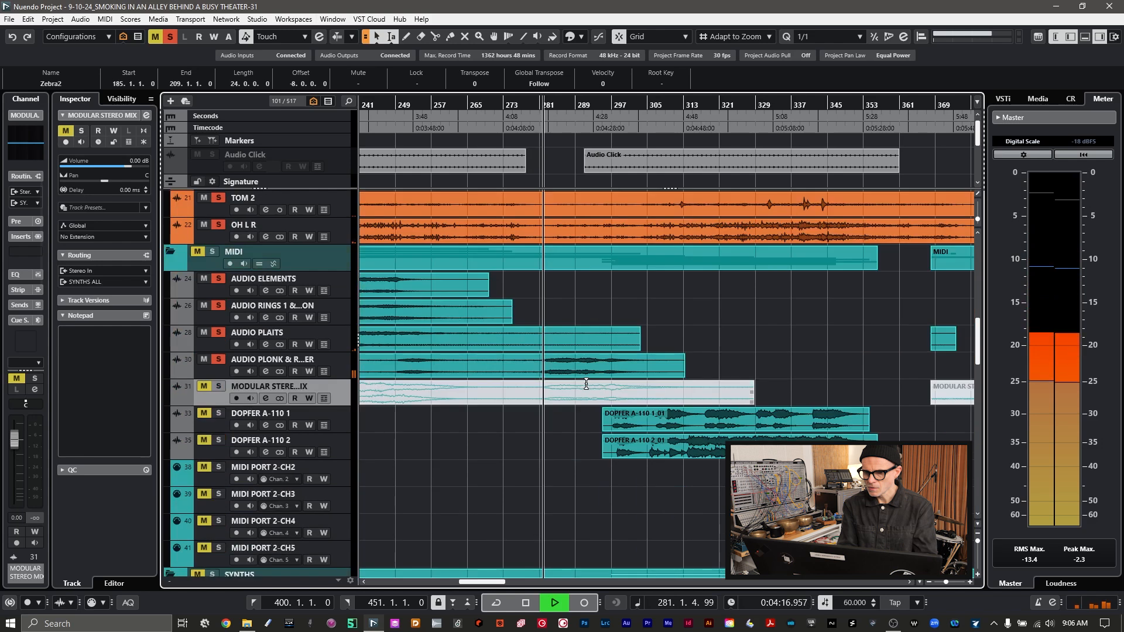
scroll(587, 388, up, 4)
scroll(586, 389, up, 1)
scroll(586, 387, down, 5)
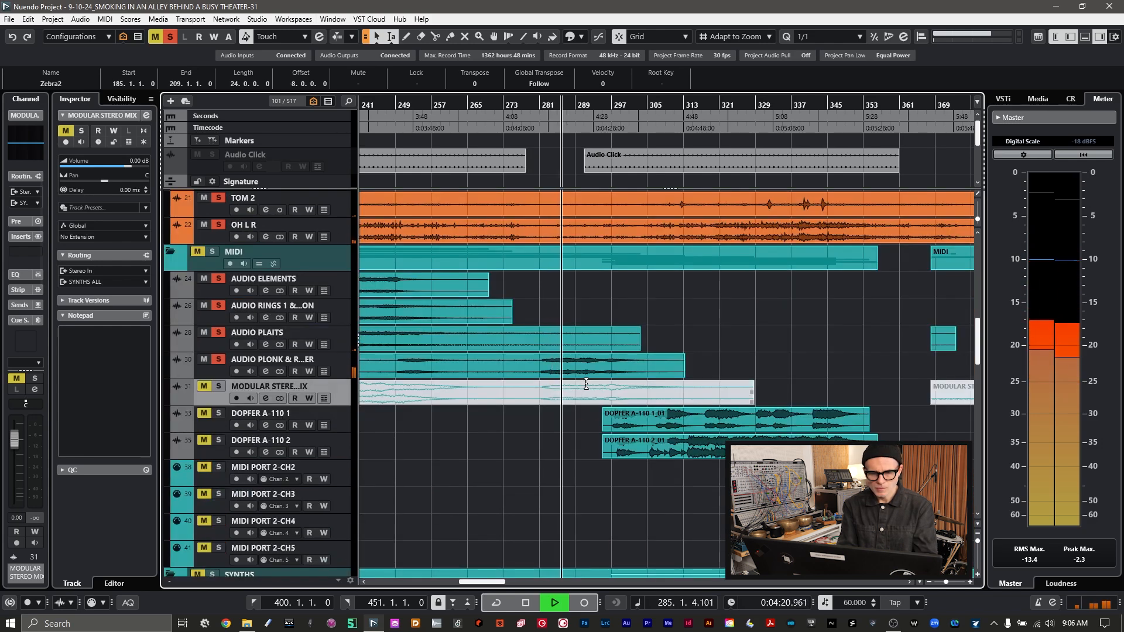
scroll(586, 384, down, 1)
scroll(586, 384, down, 1)
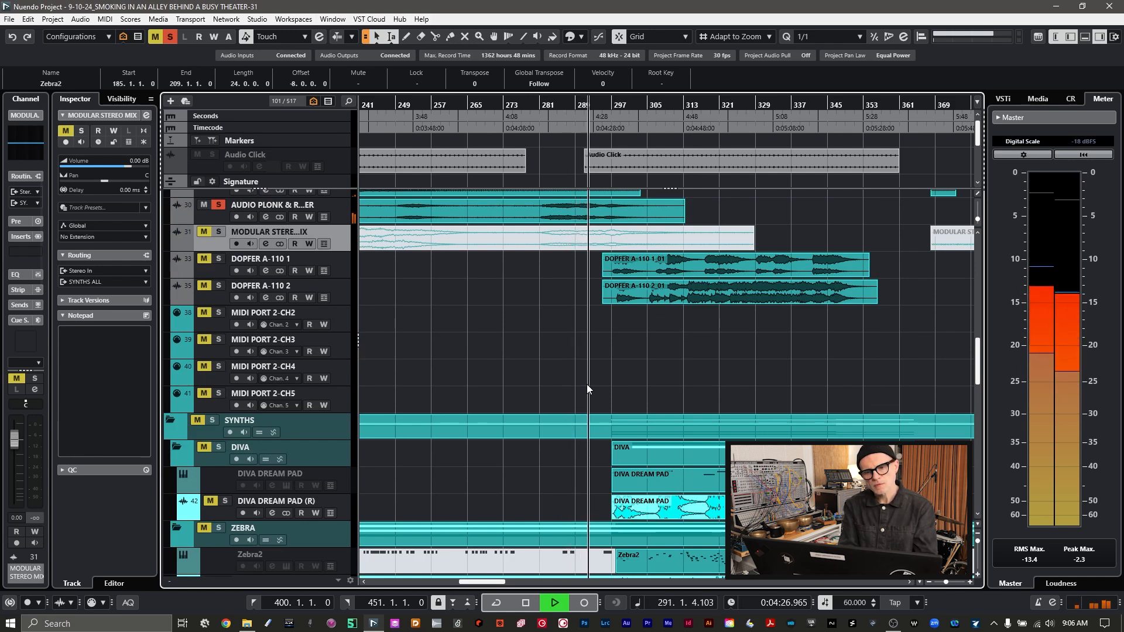
key(space)
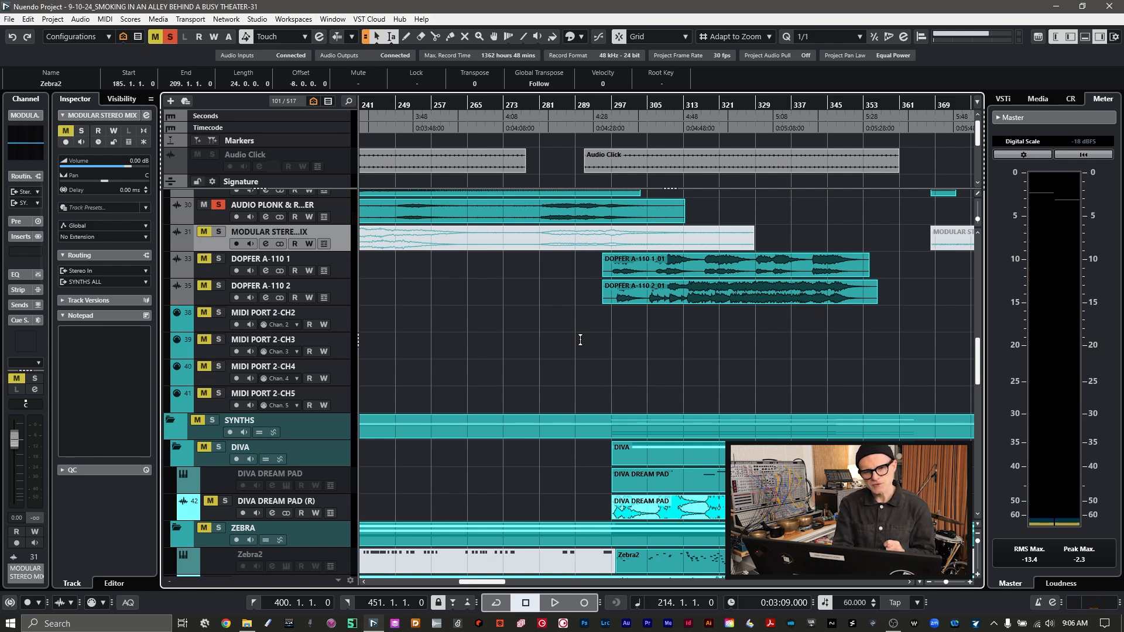
- Inspect the notes of the upper Zebra2 MIDI part from bar 298 to 347 at full zoom, and restore the previous track height
scroll(632, 325, down, 5)
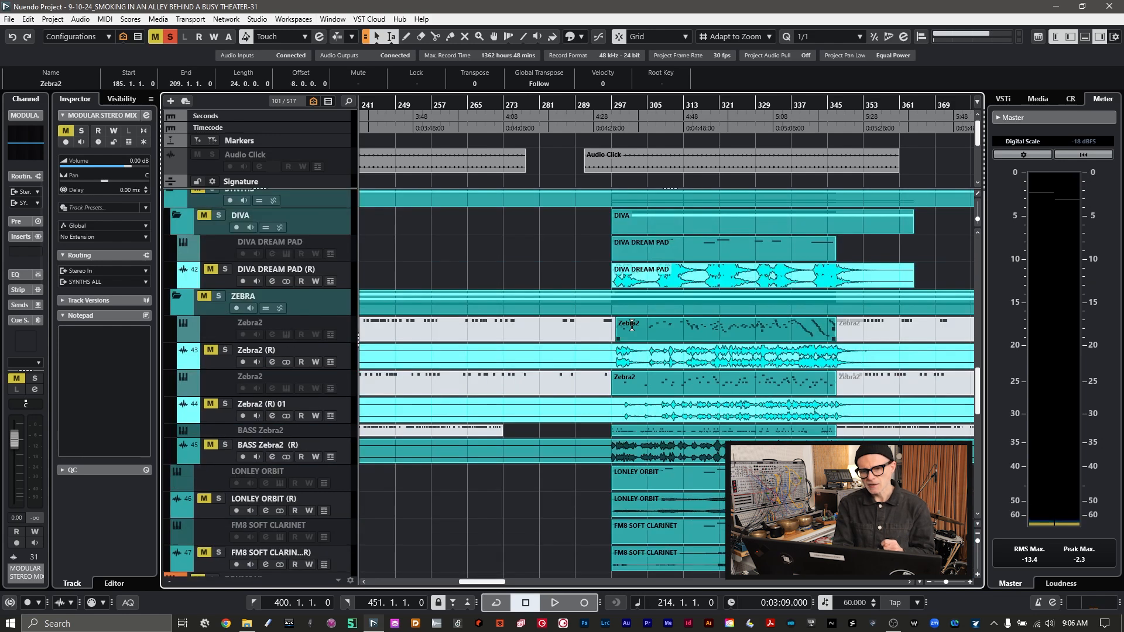
scroll(633, 326, down, 5)
scroll(632, 325, up, 3)
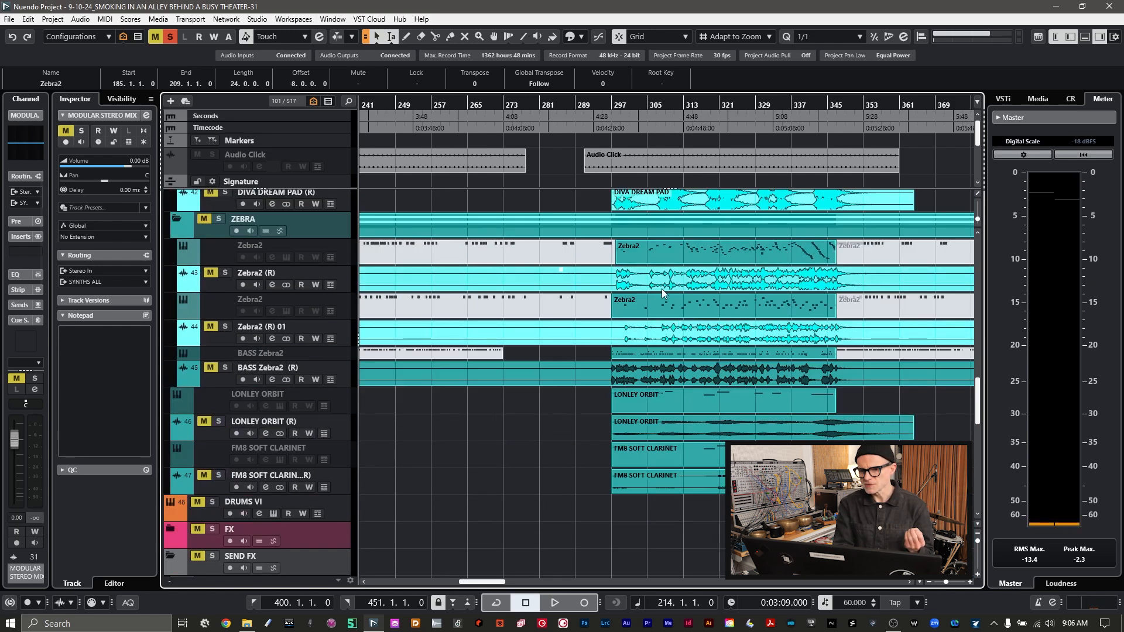
click(686, 258)
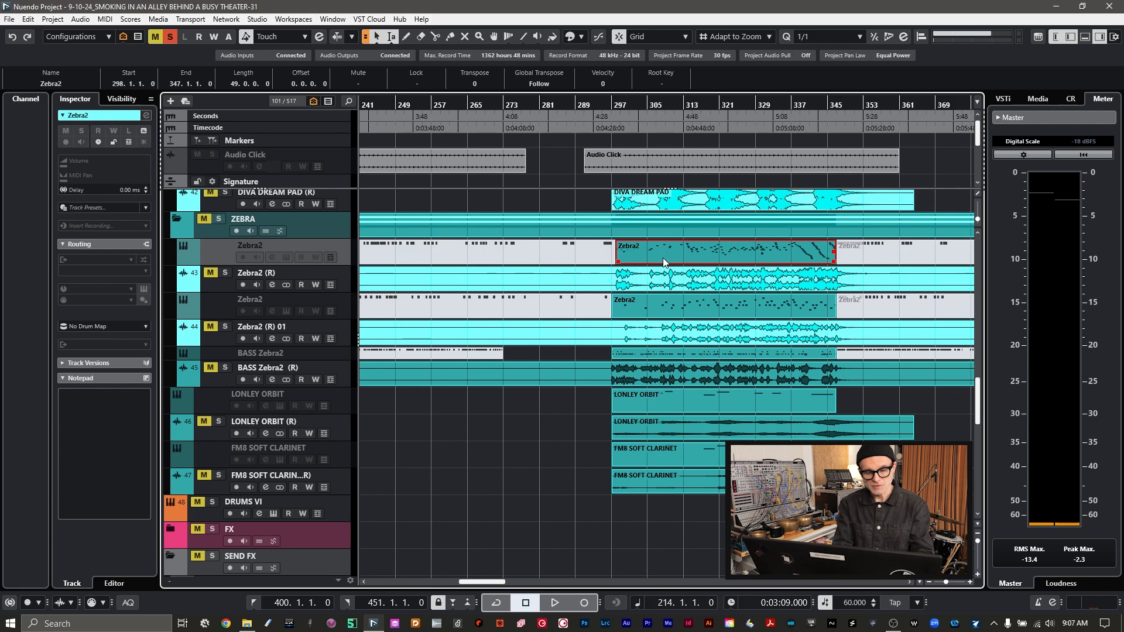
key(alt+s)
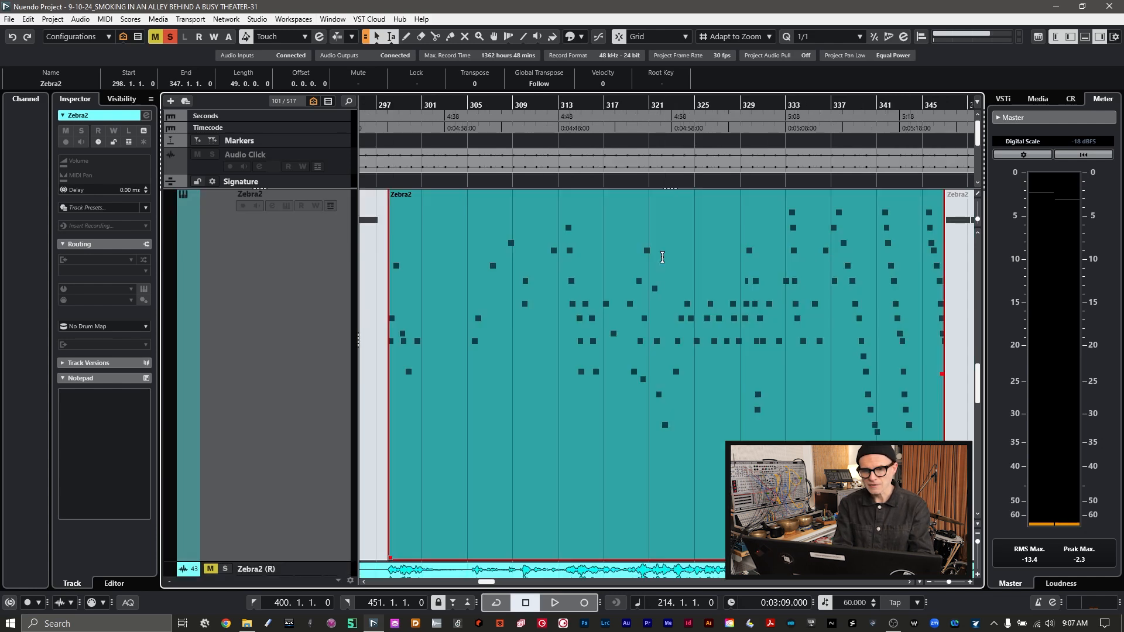
scroll(590, 340, up, 2)
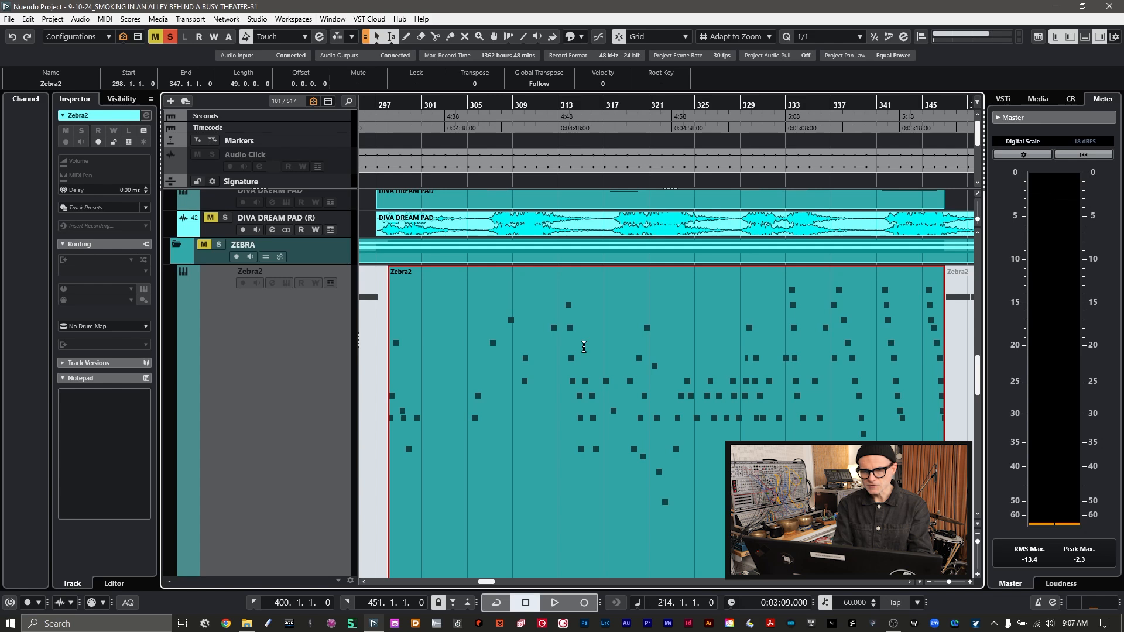
key(z)
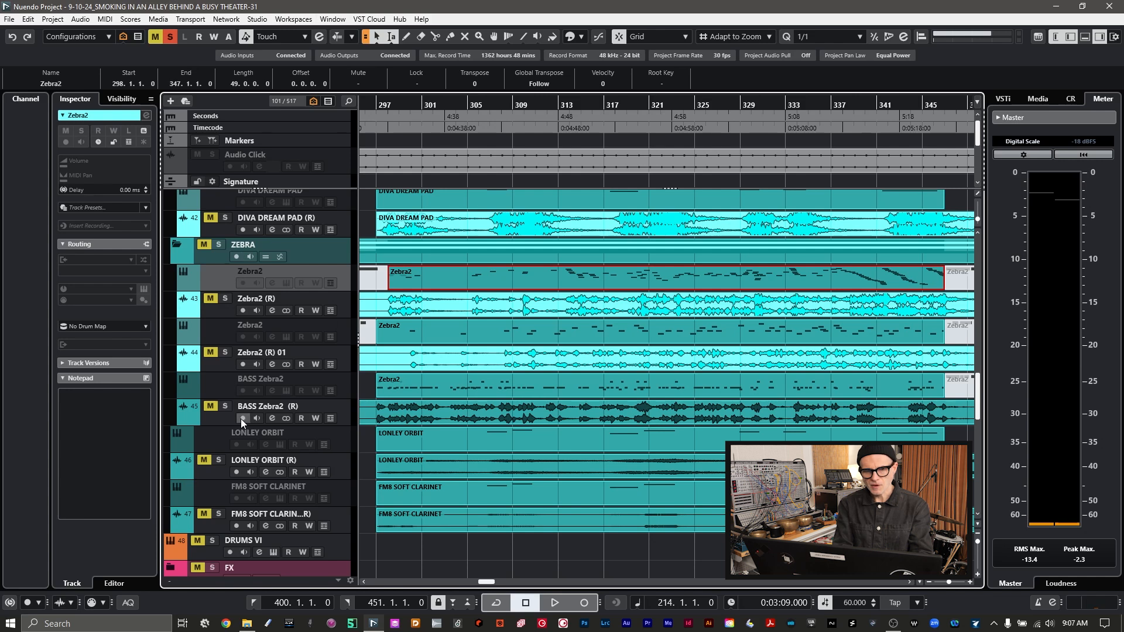
- Select the audio event on the DOPFER A-110 2 track
scroll(261, 420, down, 3)
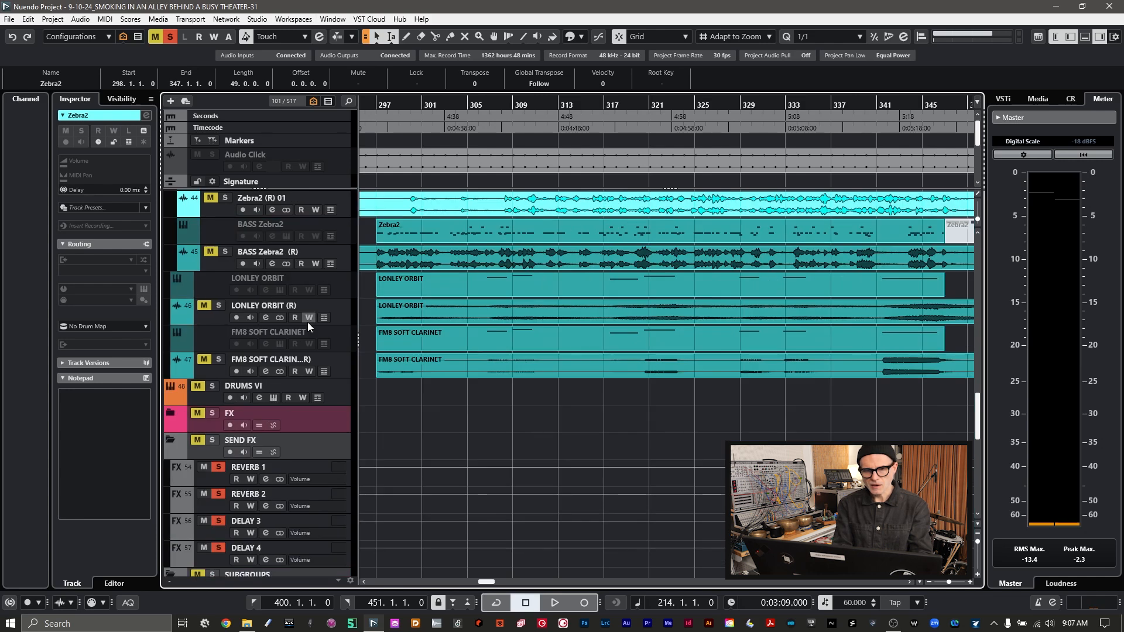
scroll(322, 335, up, 6)
scroll(414, 372, up, 4)
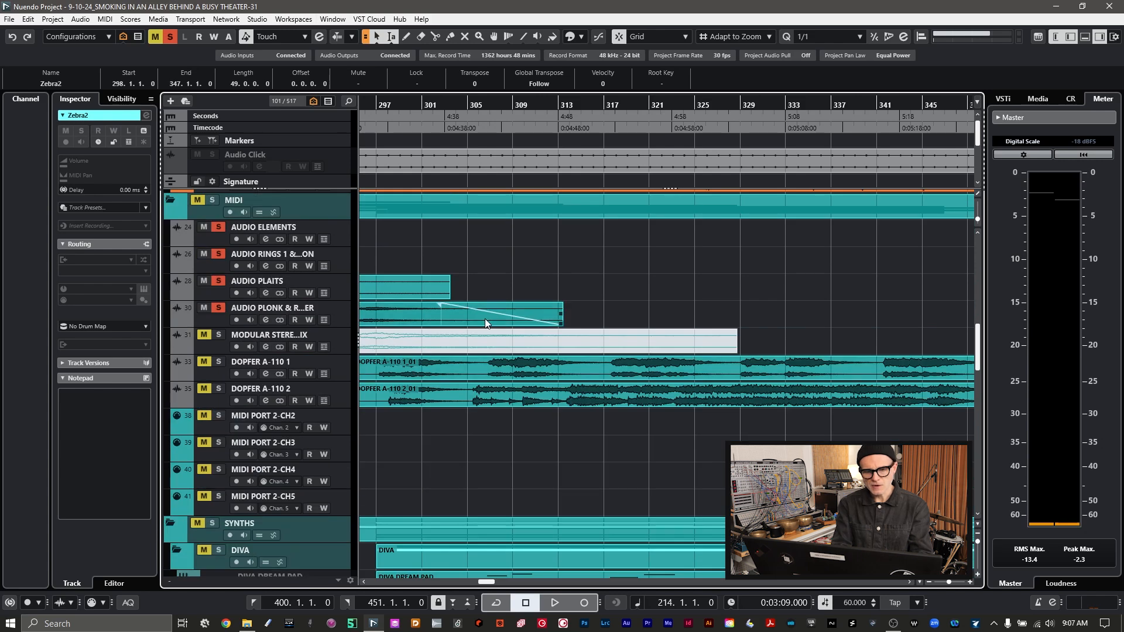
key(g)
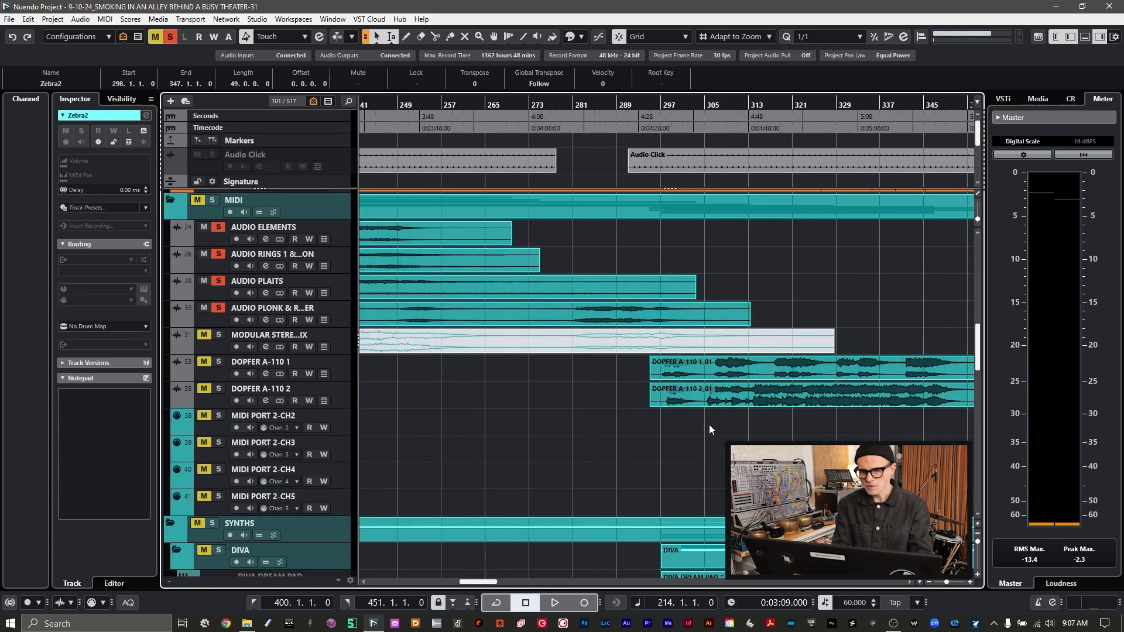
click(739, 404)
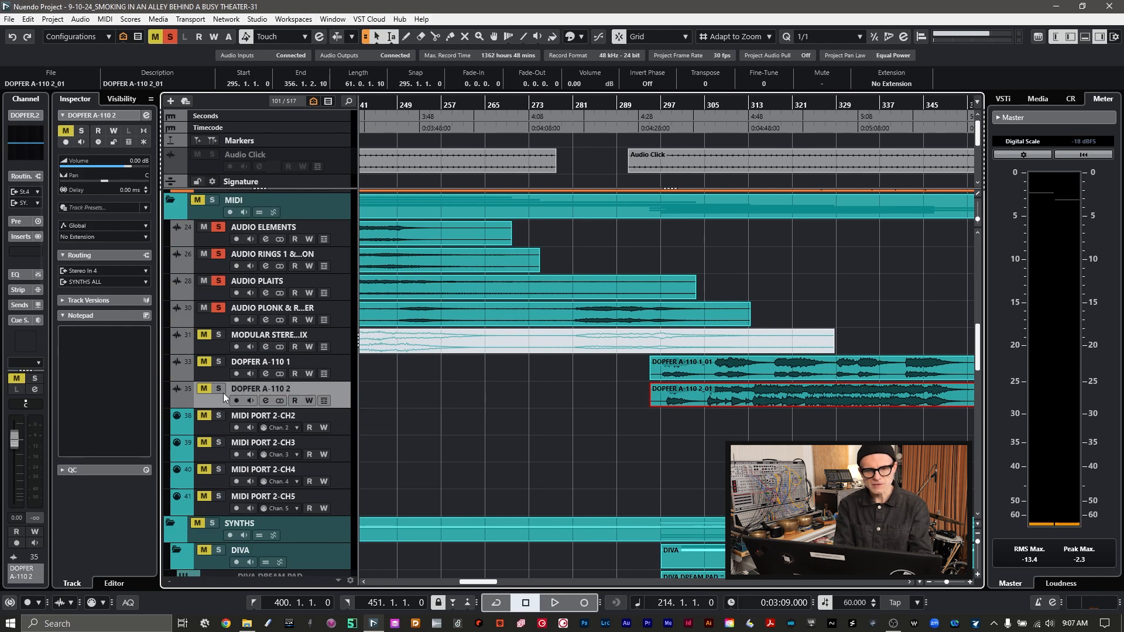
- Clear all existing solos, solo DOPFER A-110 2, and audition it from bar 298
scroll(566, 395, right, 3)
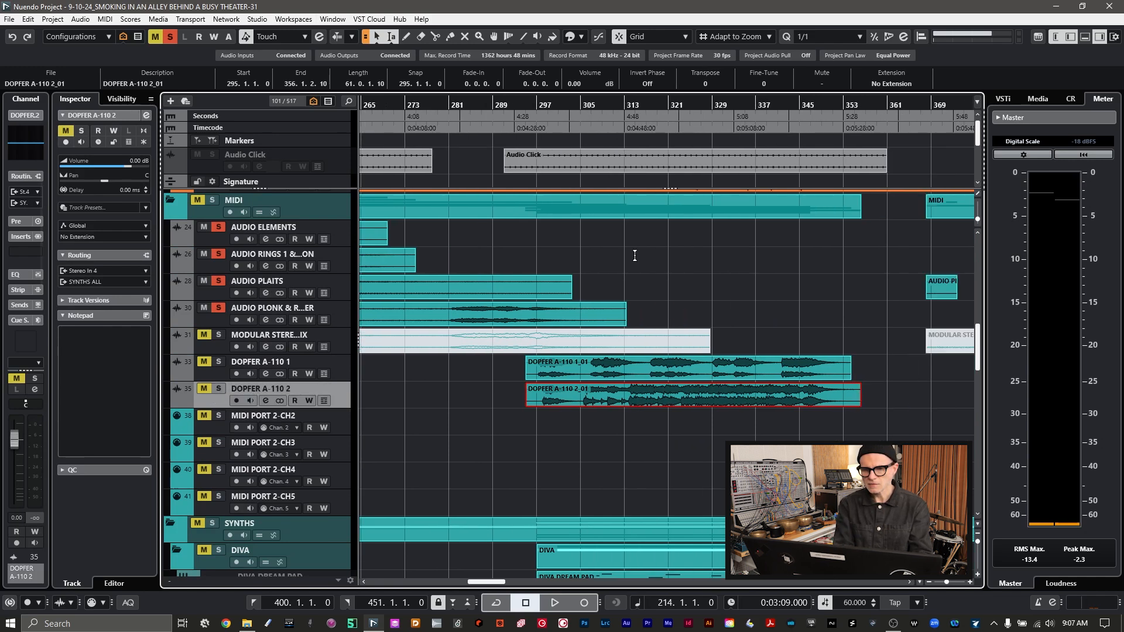
click(540, 105)
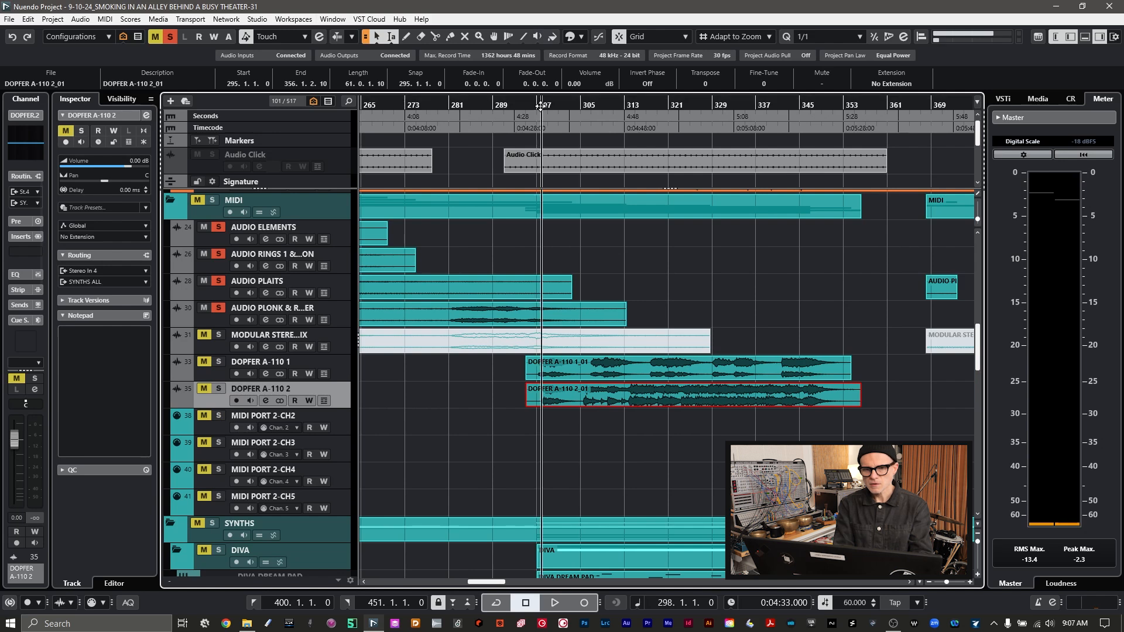
click(170, 39)
click(219, 390)
key(space)
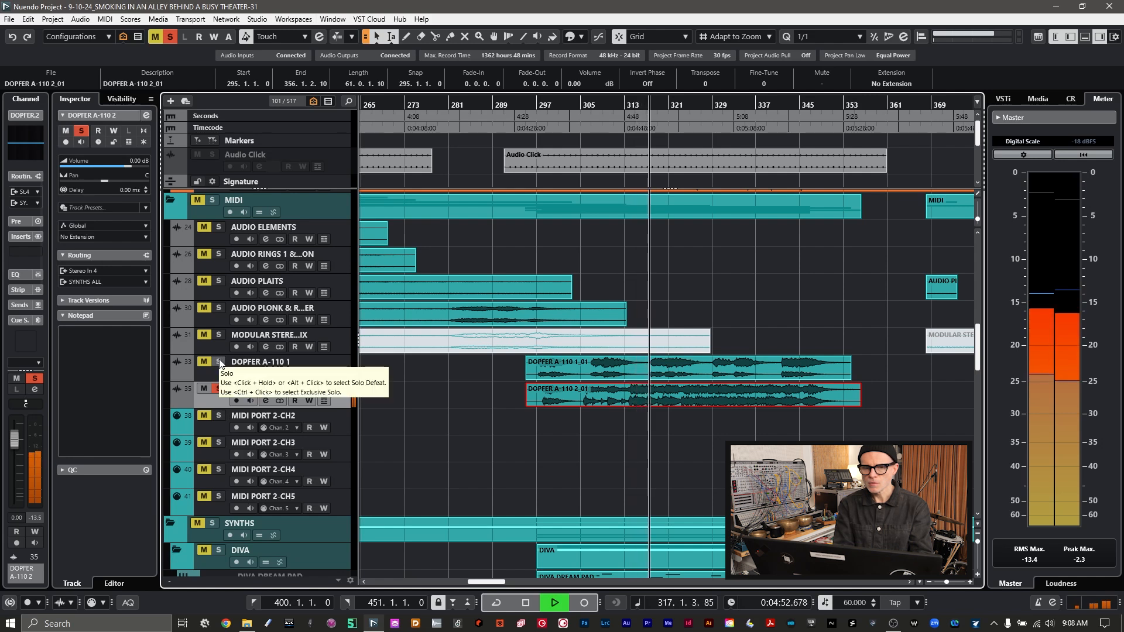
key(space)
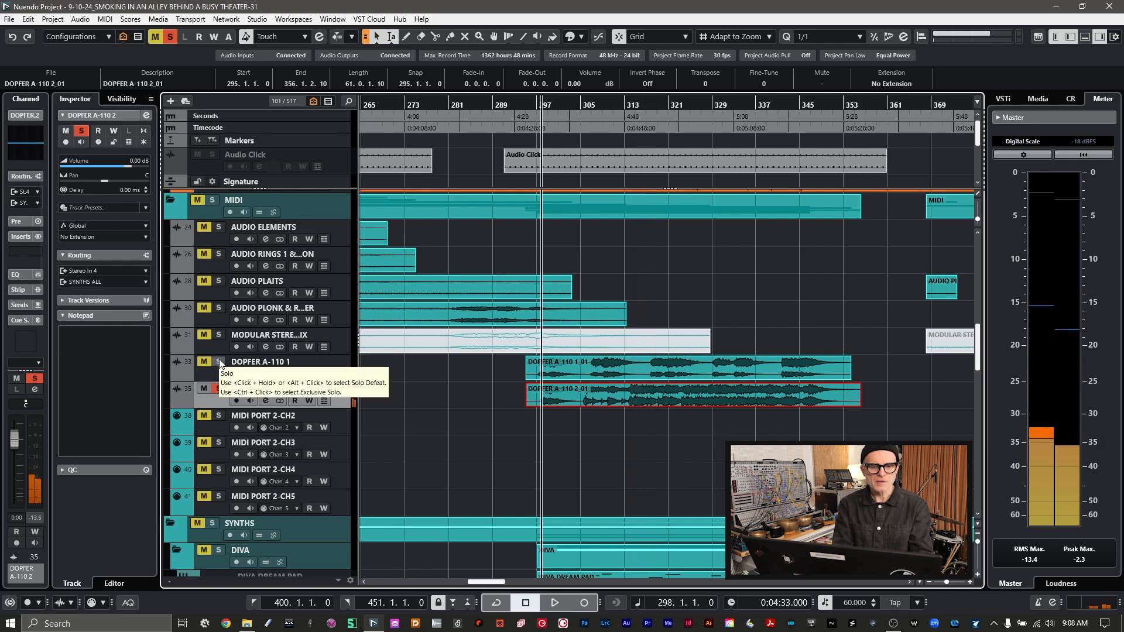
- Add DOPFER A-110 1 and DIVA DREAM PAD (R) to the solo and audition the three tracks from bar 298
click(219, 362)
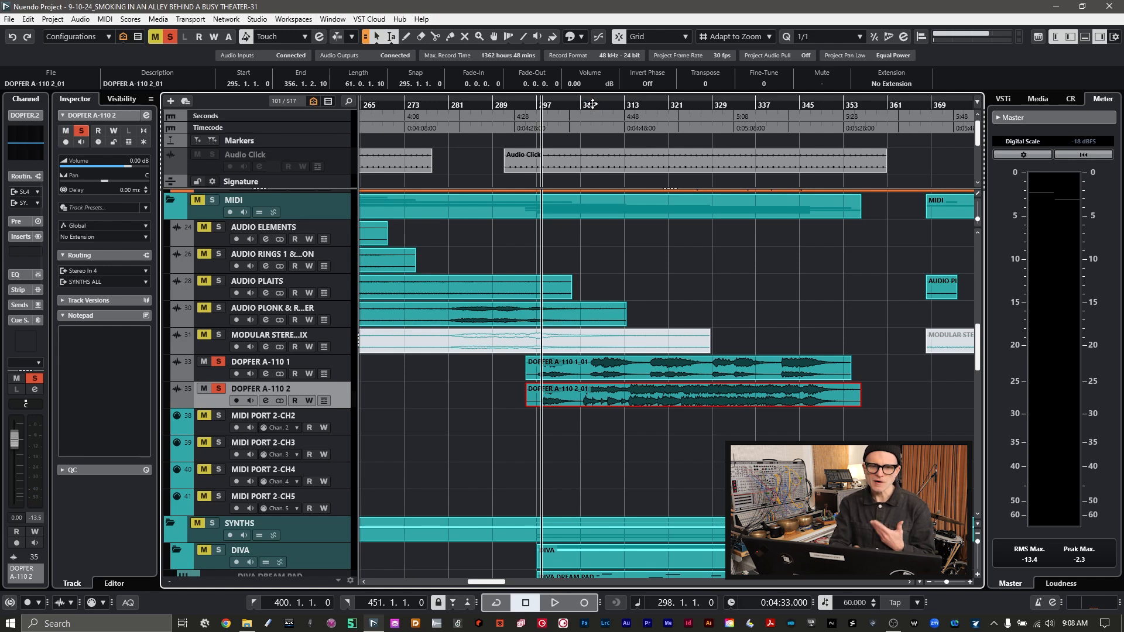
scroll(659, 363, down, 10)
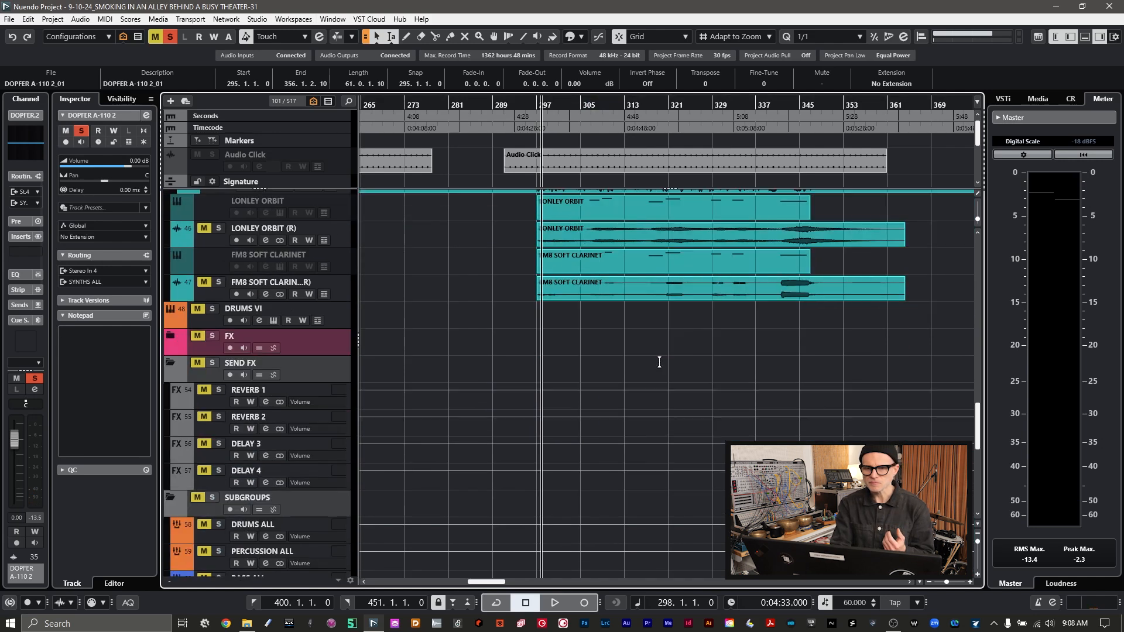
scroll(659, 363, up, 5)
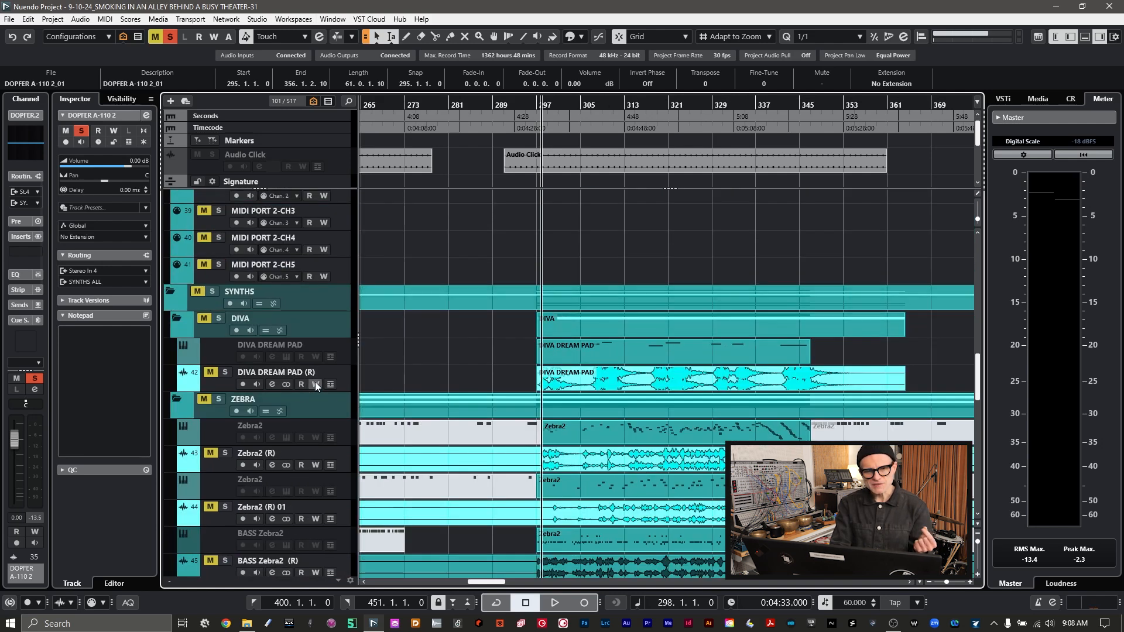
click(342, 377)
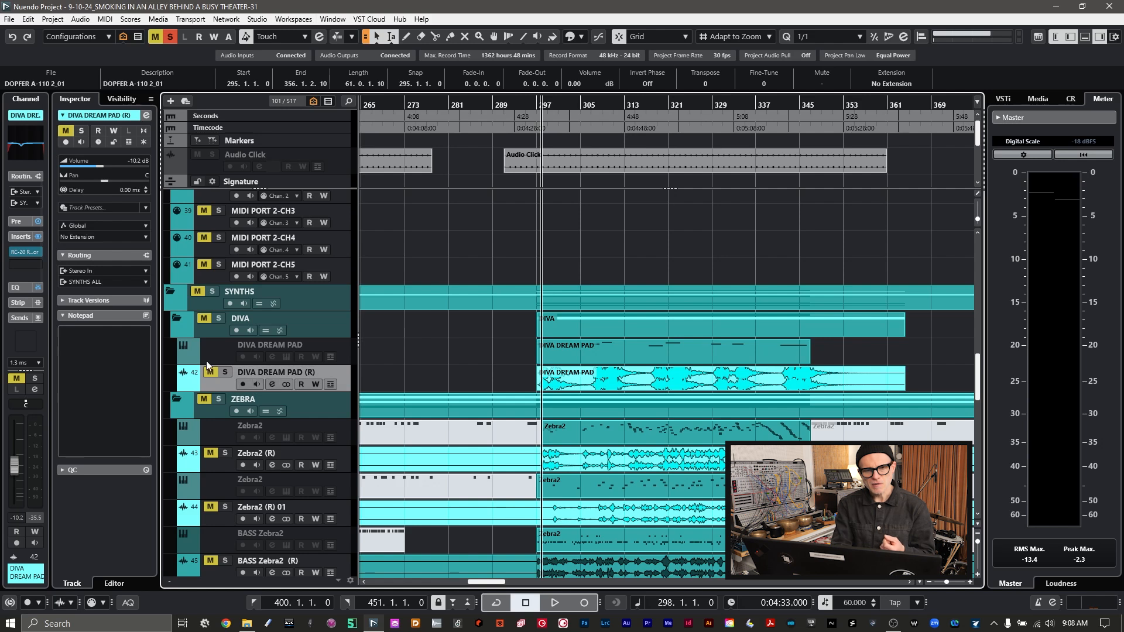
scroll(491, 356, up, 5)
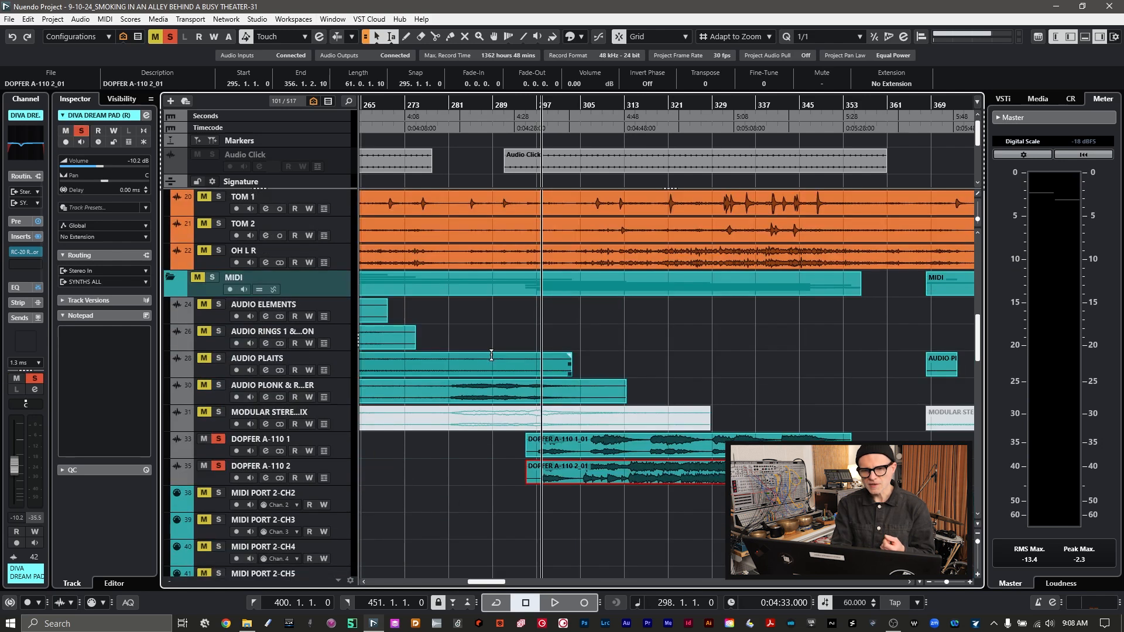
scroll(377, 454, down, 3)
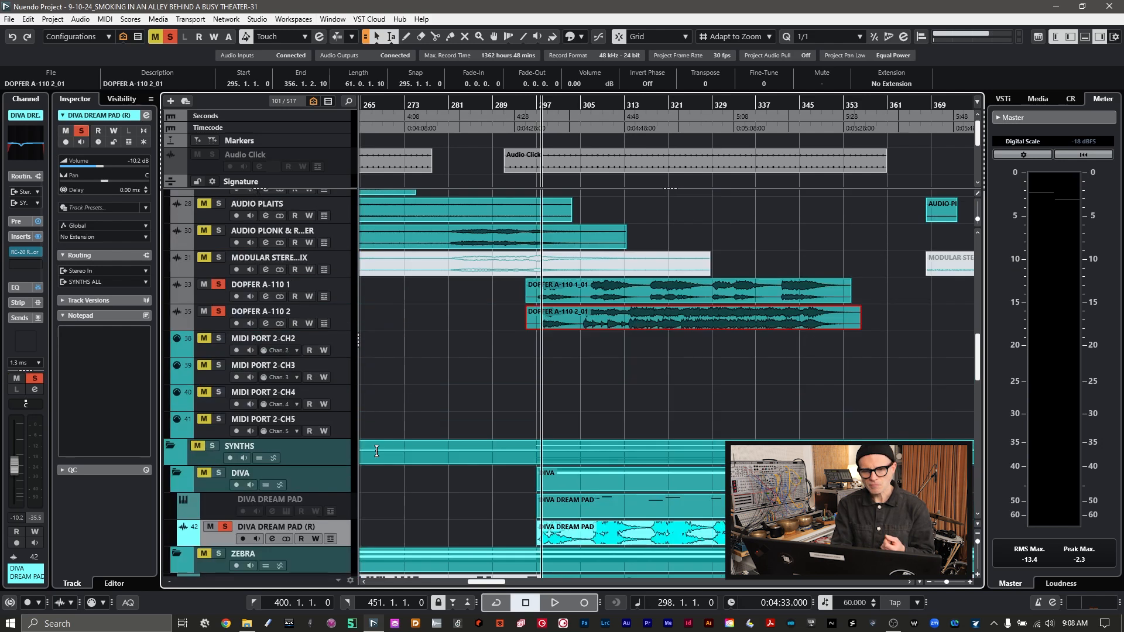
key(space)
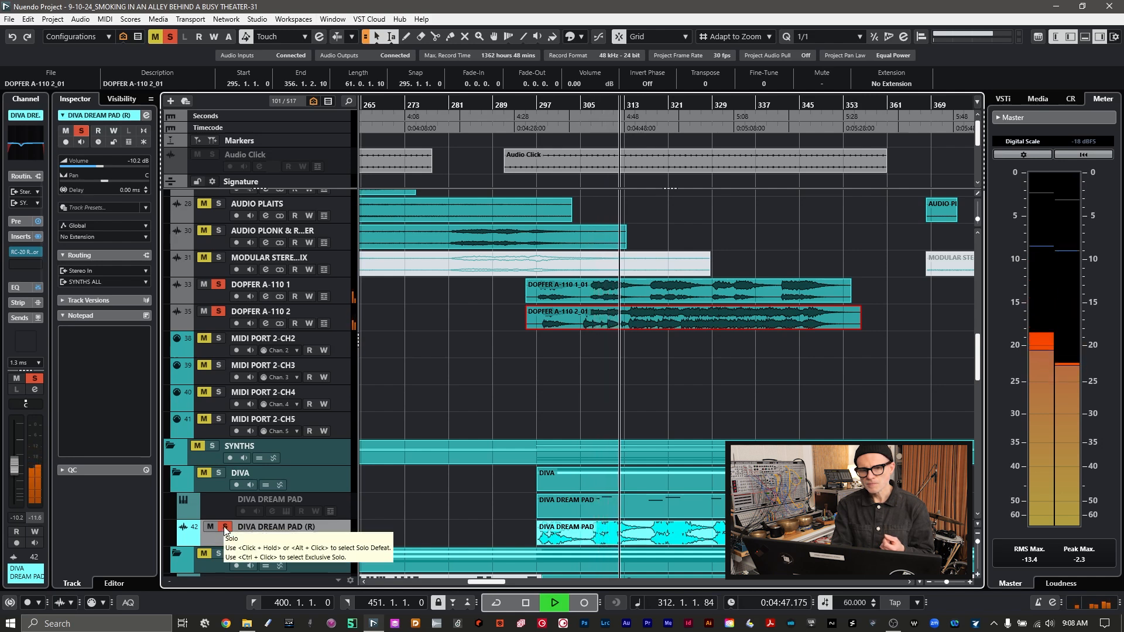
key(space)
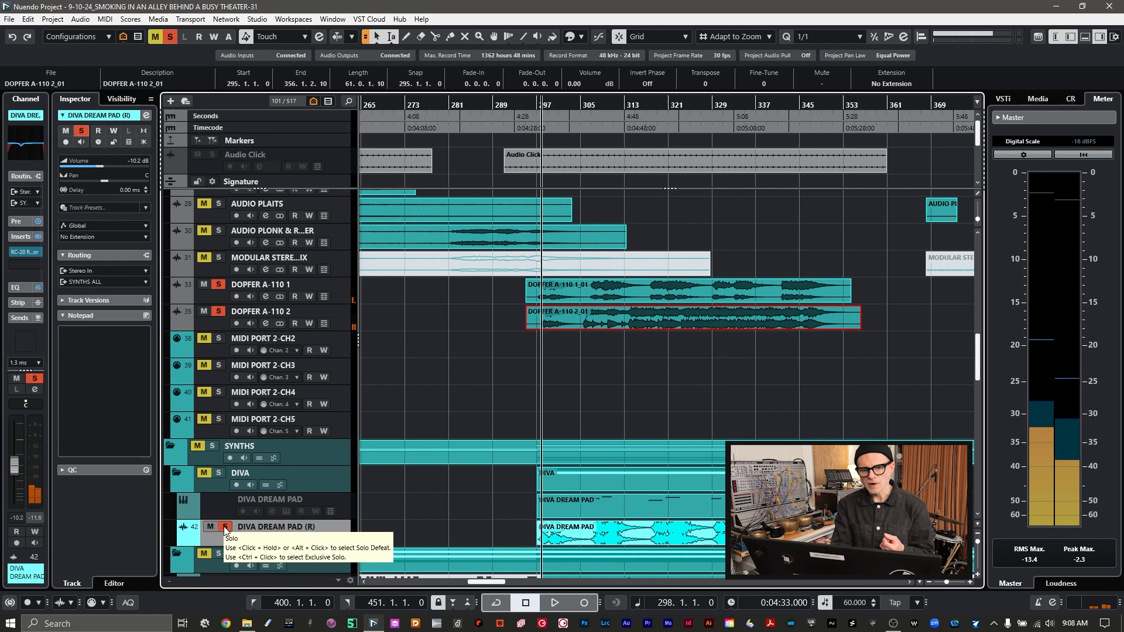
- Remove DIVA DREAM PAD (R) from the solo and play the two DOPFER A-110 tracks from a later bar
click(225, 529)
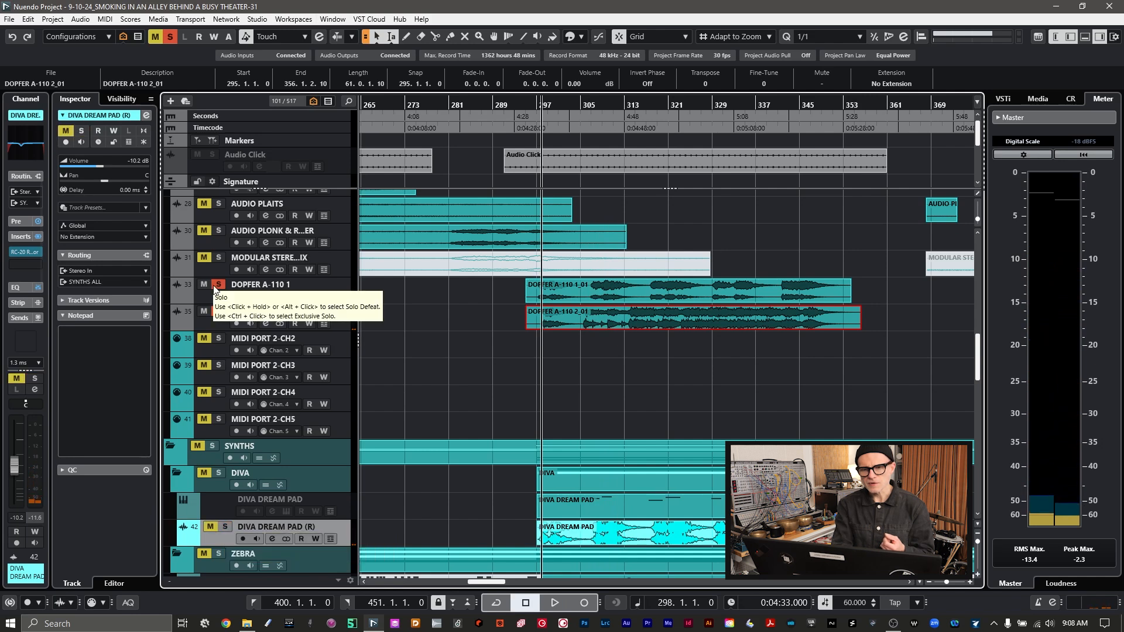
click(590, 104)
key(space)
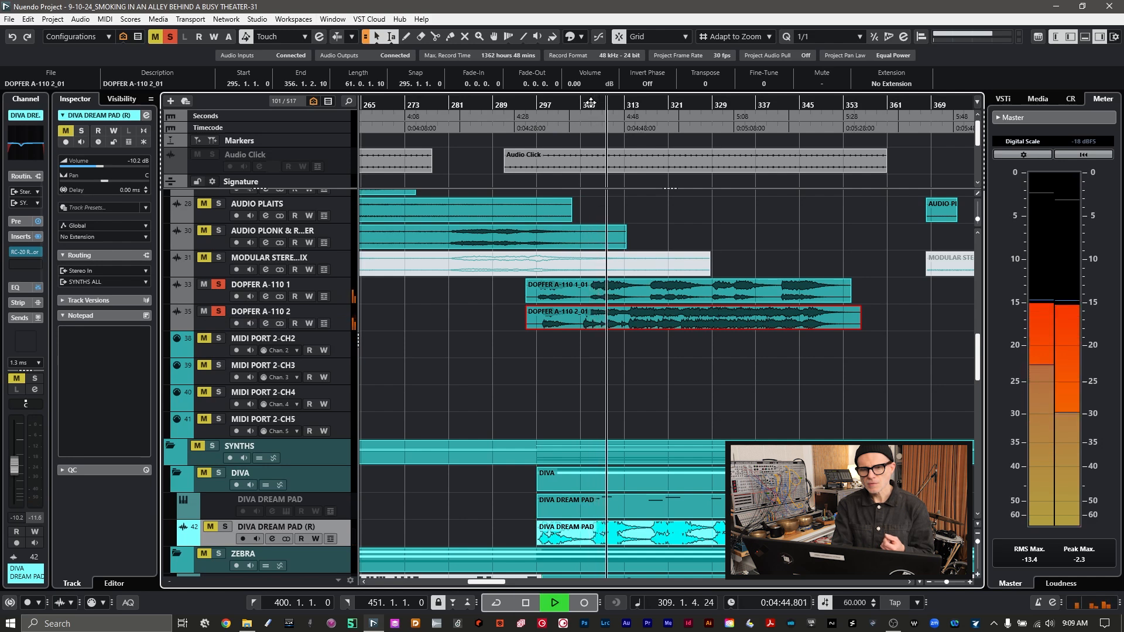
- Remove DOPFER A-110 2 from the solo, audition DOPFER A-110 1 from bars 322 and 319, and stop playback
click(219, 312)
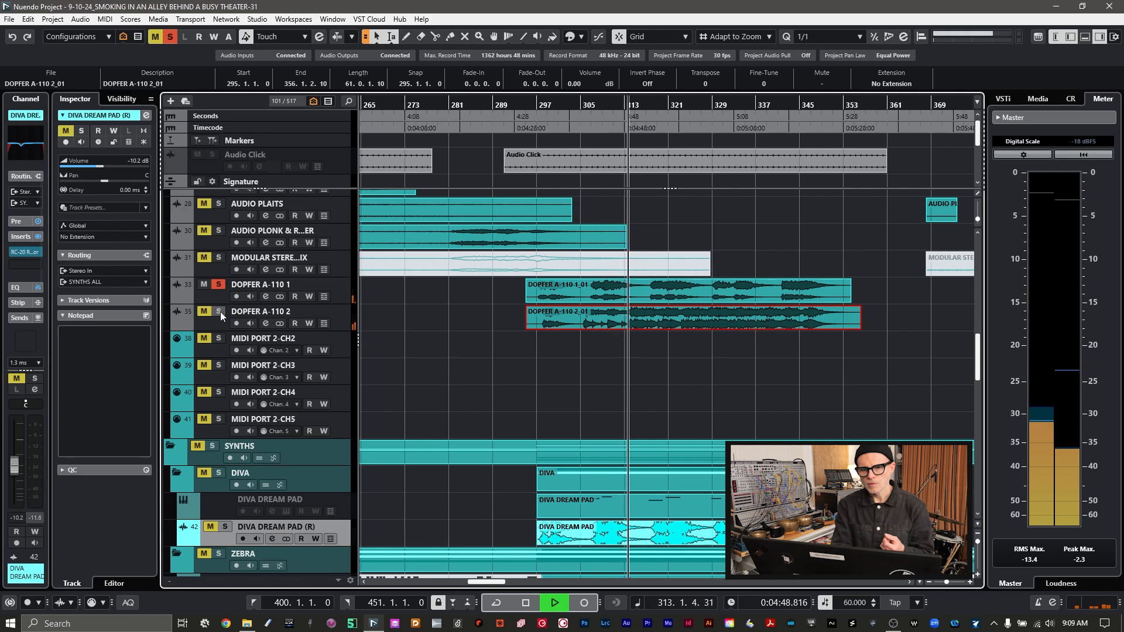
click(667, 137)
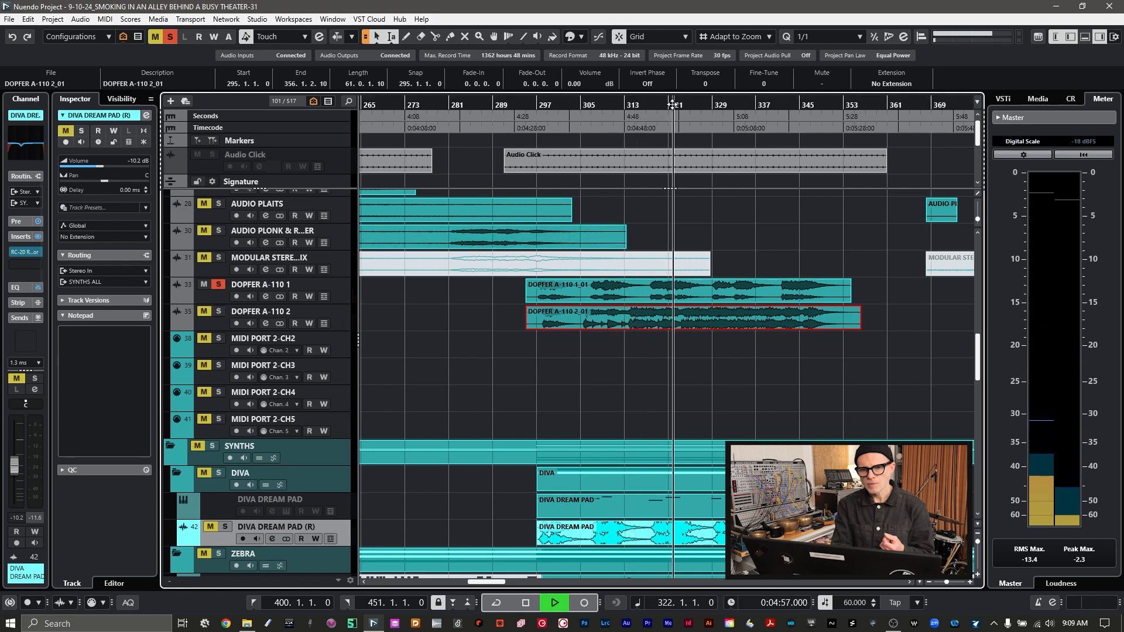
click(657, 105)
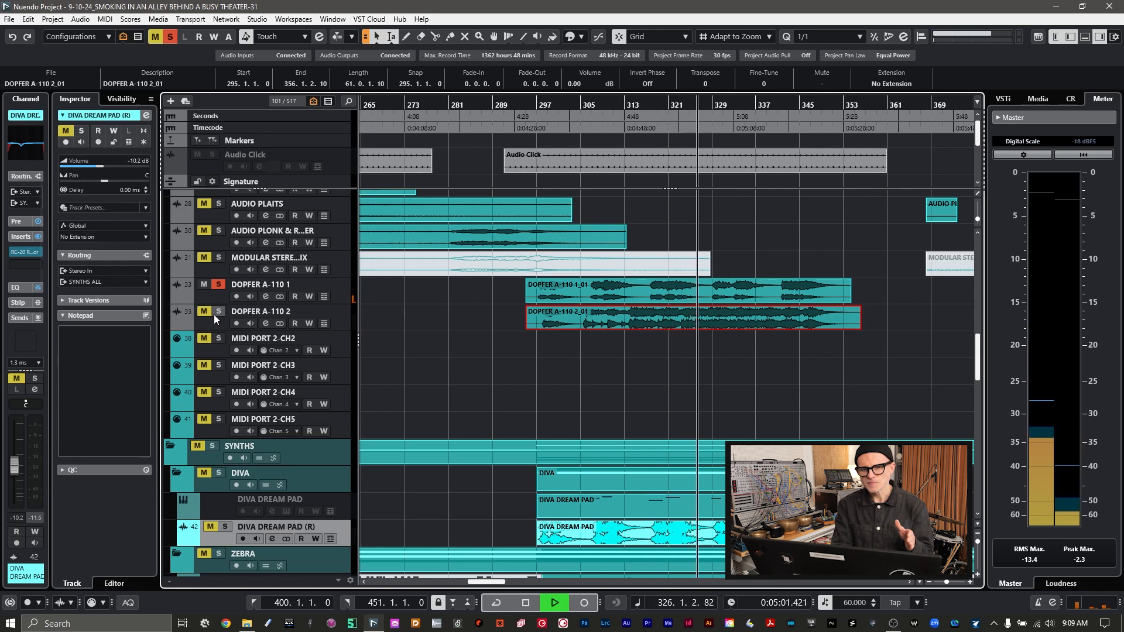
key(space)
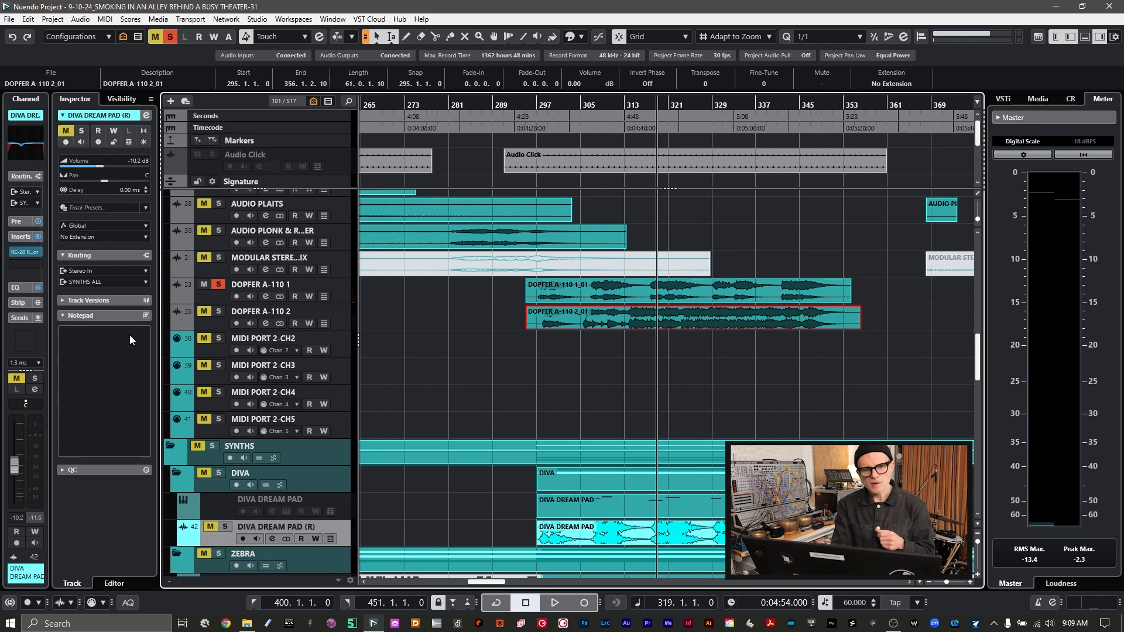
- Open the RC-20 Retro Color insert on DIVA DREAM PAD (R), add the pad to the solo during playback, and close the plug-in
click(25, 253)
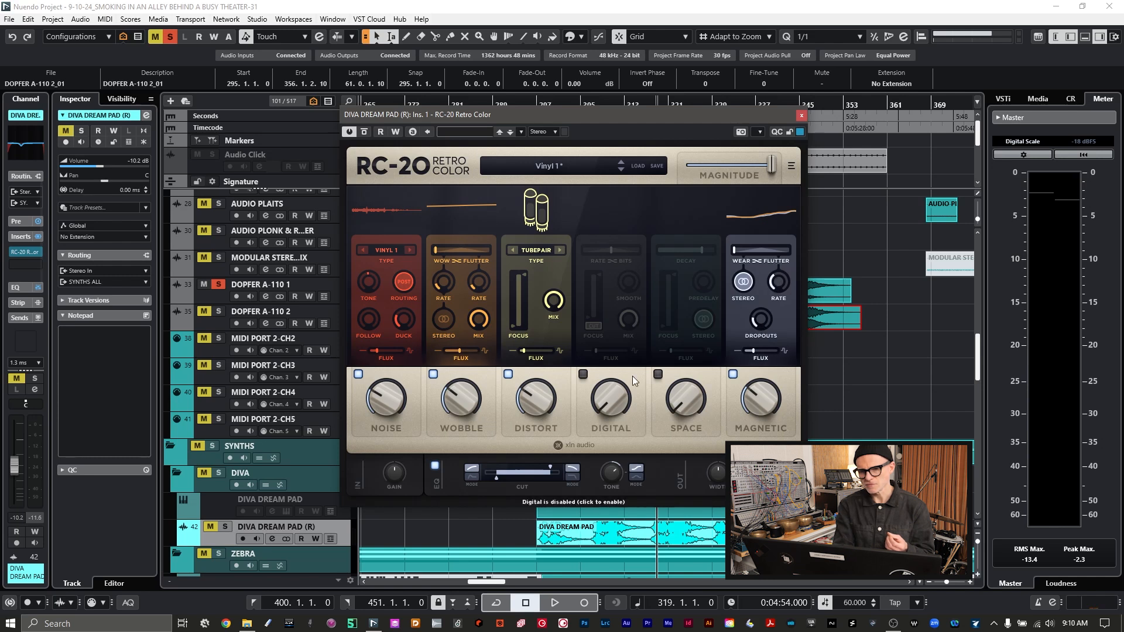
key(space)
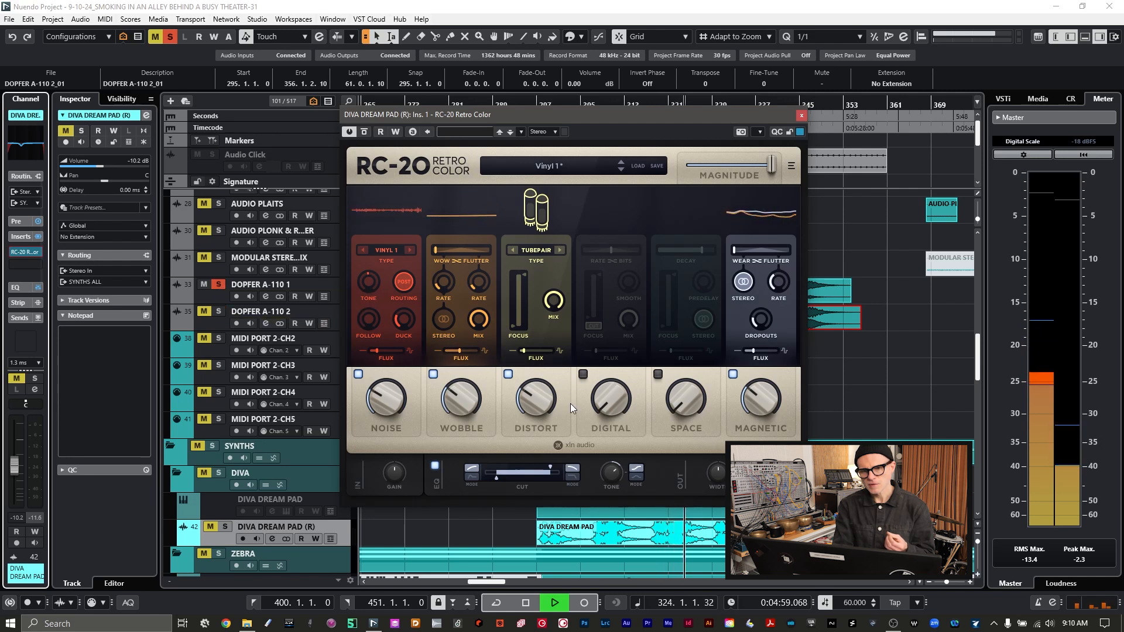
scroll(842, 386, down, 3)
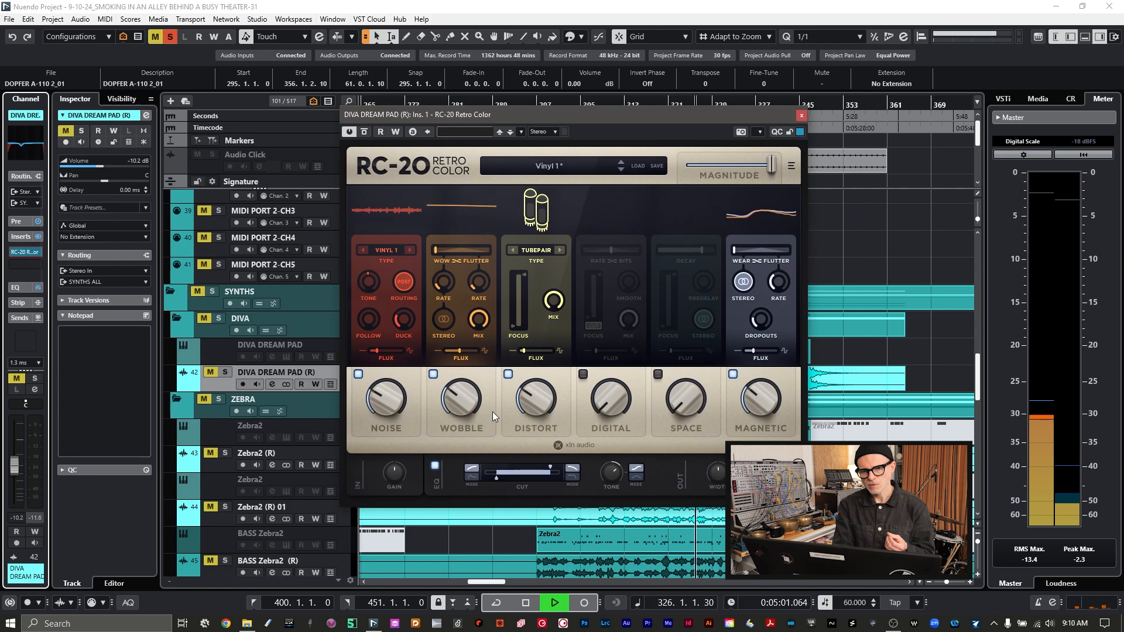
click(229, 375)
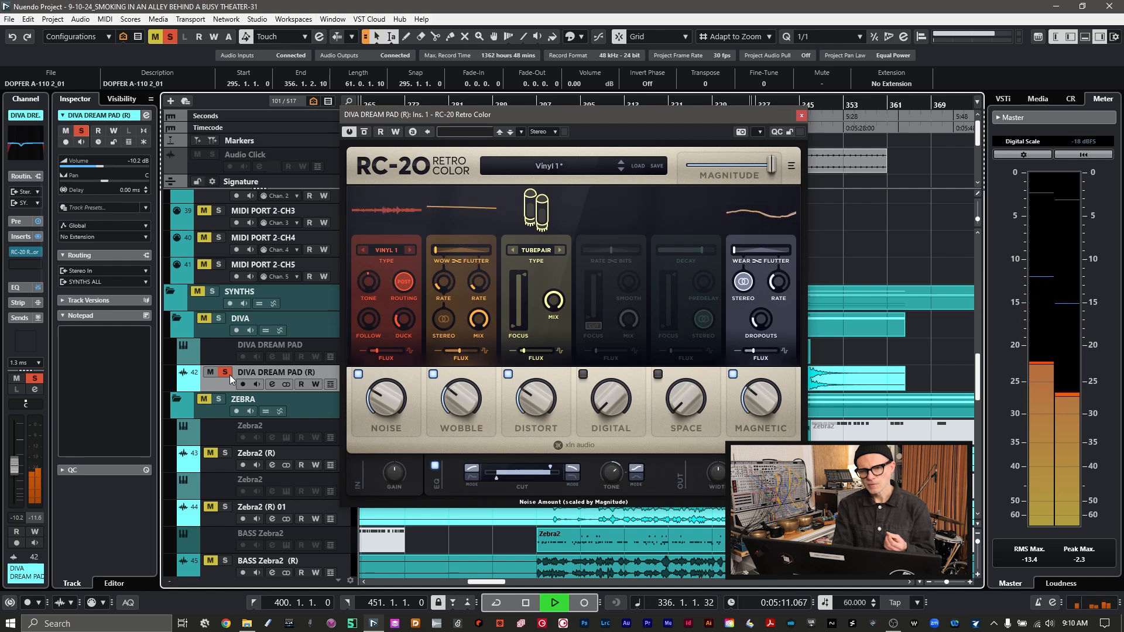
click(800, 116)
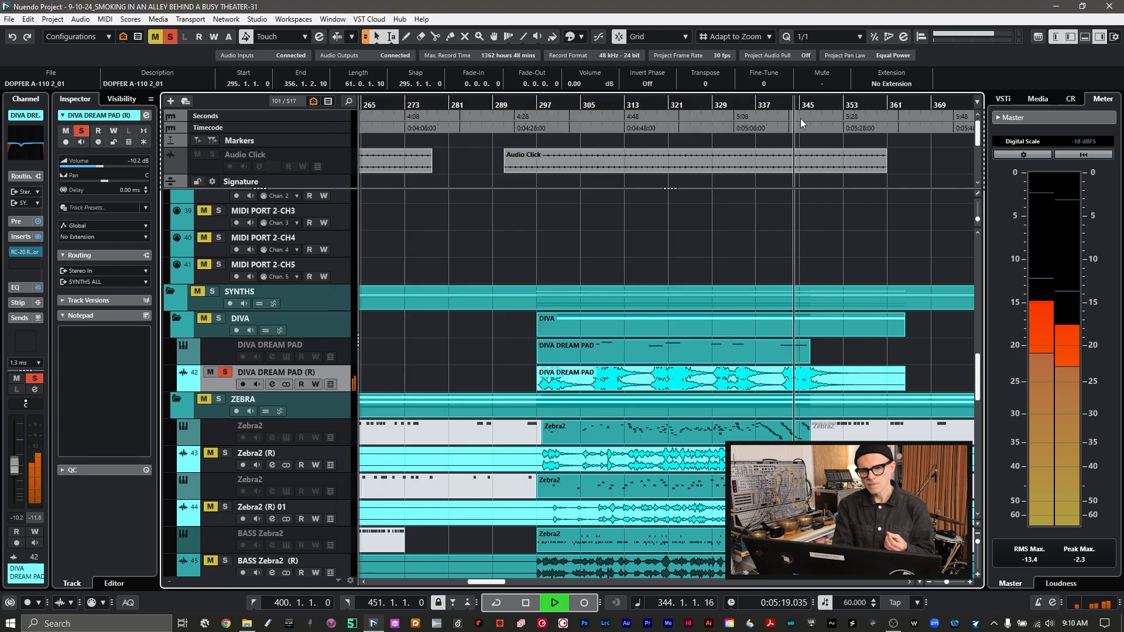
- Restart playback from bar 297, add Zebra2 (R) to the solo, and select that track
click(534, 100)
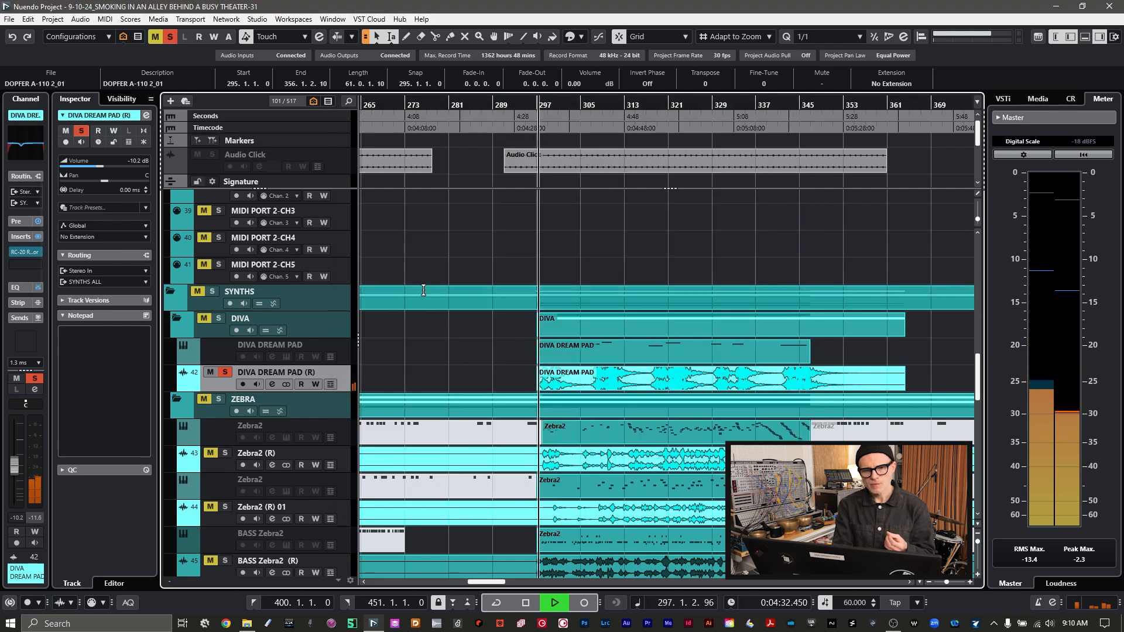
scroll(456, 422, up, 3)
scroll(460, 424, up, 7)
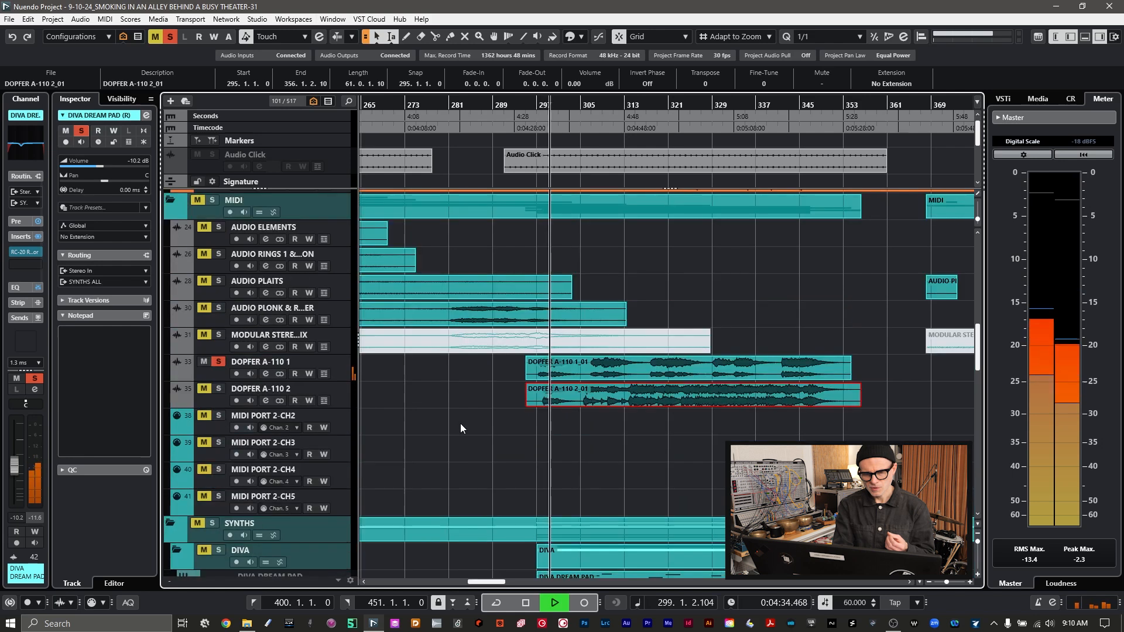
scroll(461, 423, down, 7)
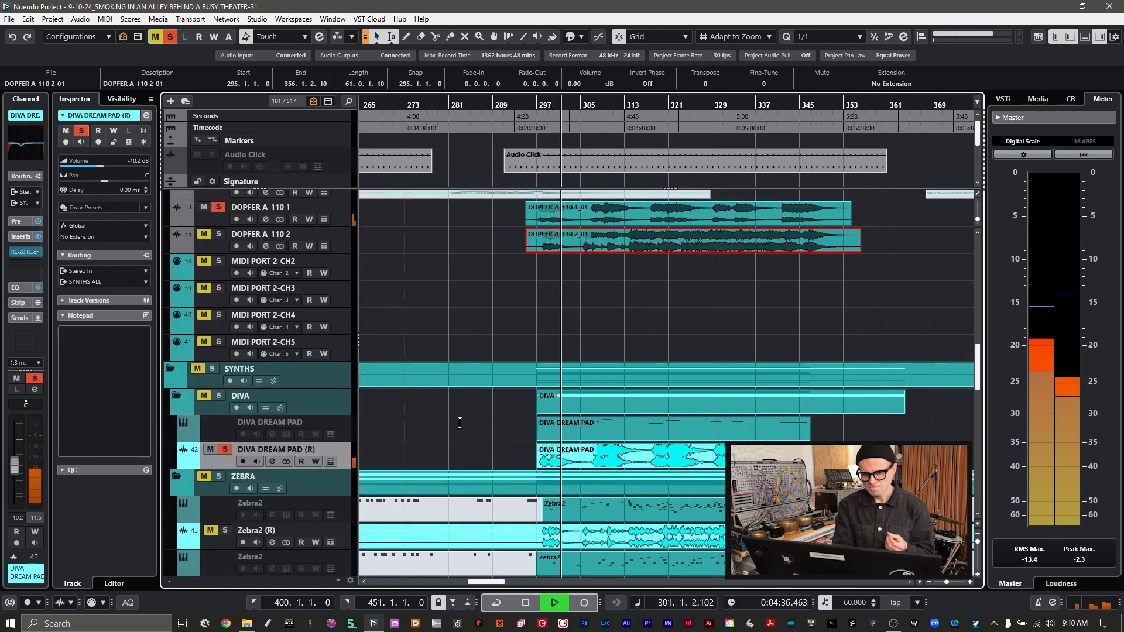
scroll(460, 423, down, 3)
click(225, 452)
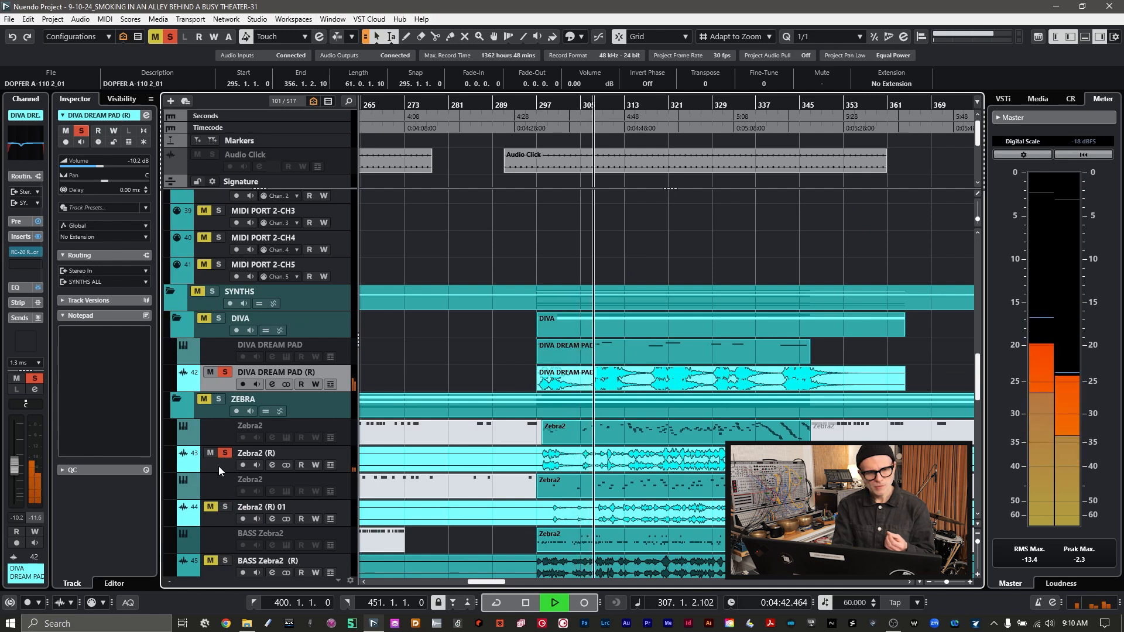
click(219, 467)
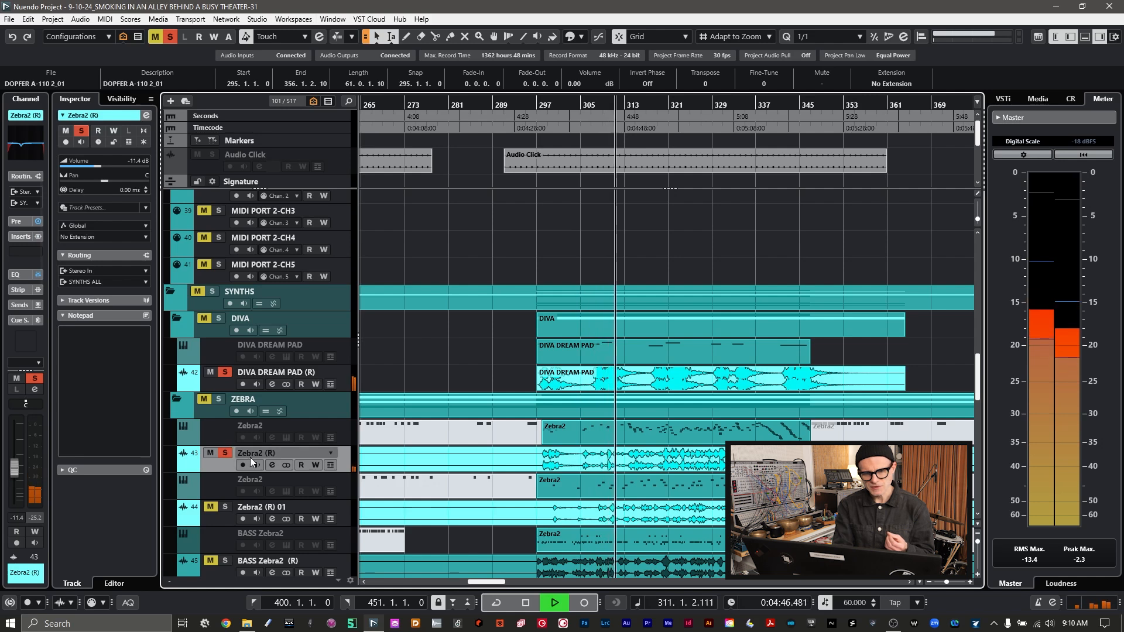
- Add Zebra2 (R) 01 and BASS Zebra2 (R) to the solo during playback and stop playing
click(226, 507)
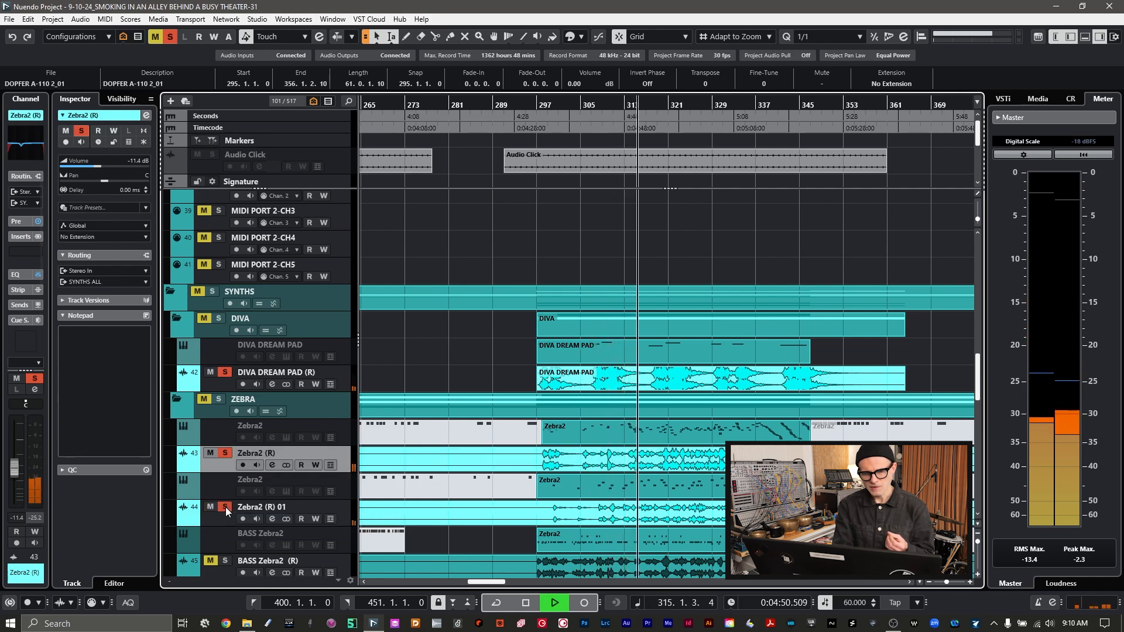
scroll(488, 507, down, 3)
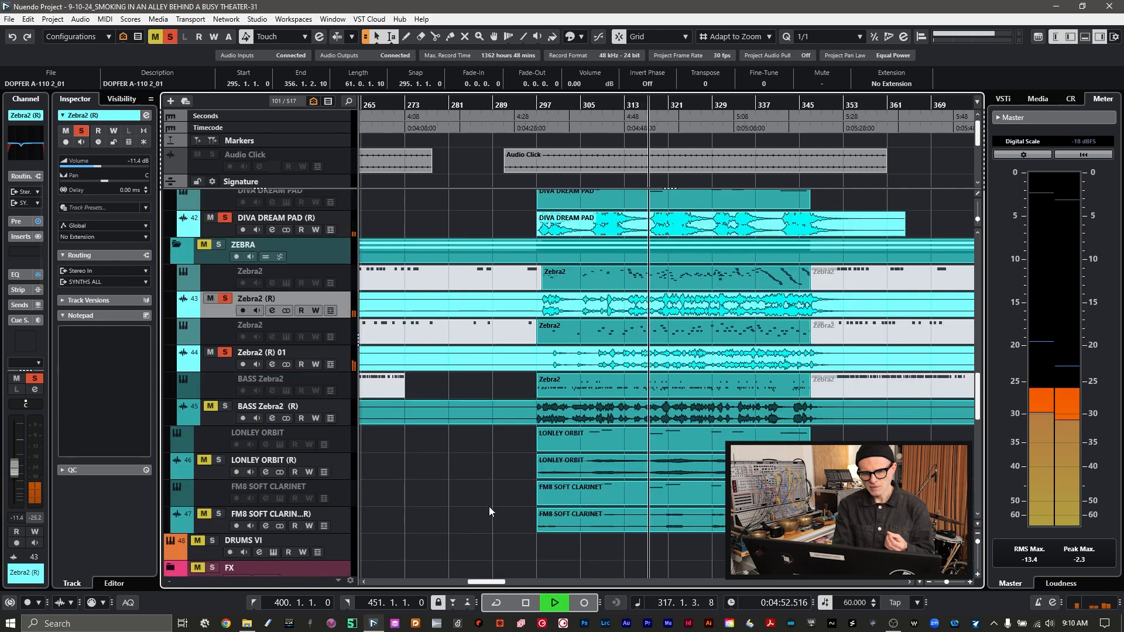
click(225, 407)
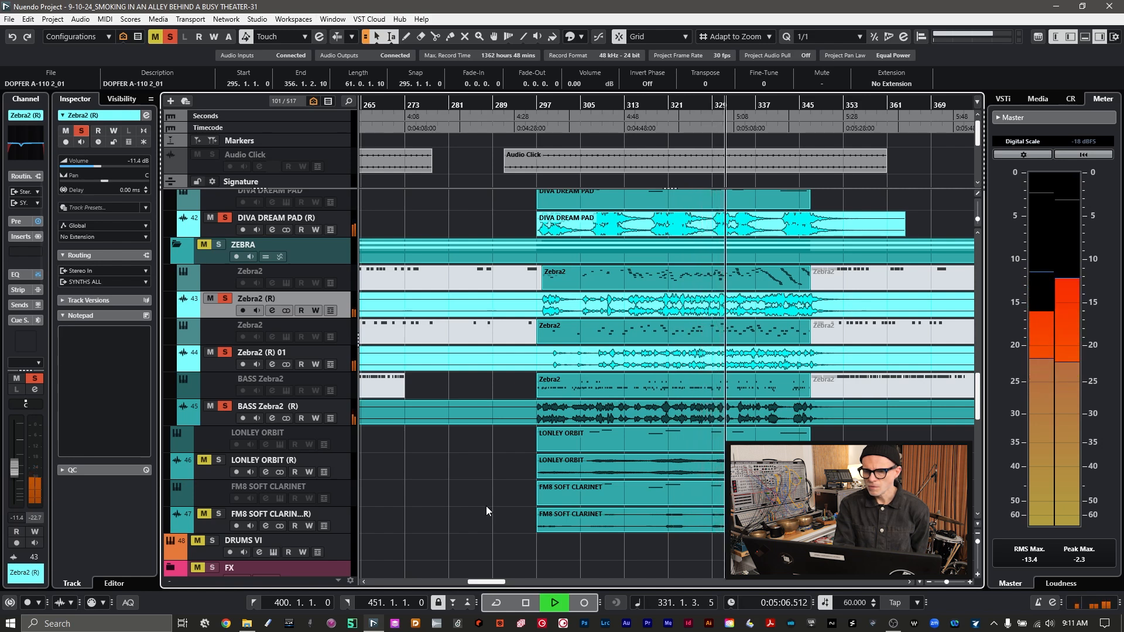
key(space)
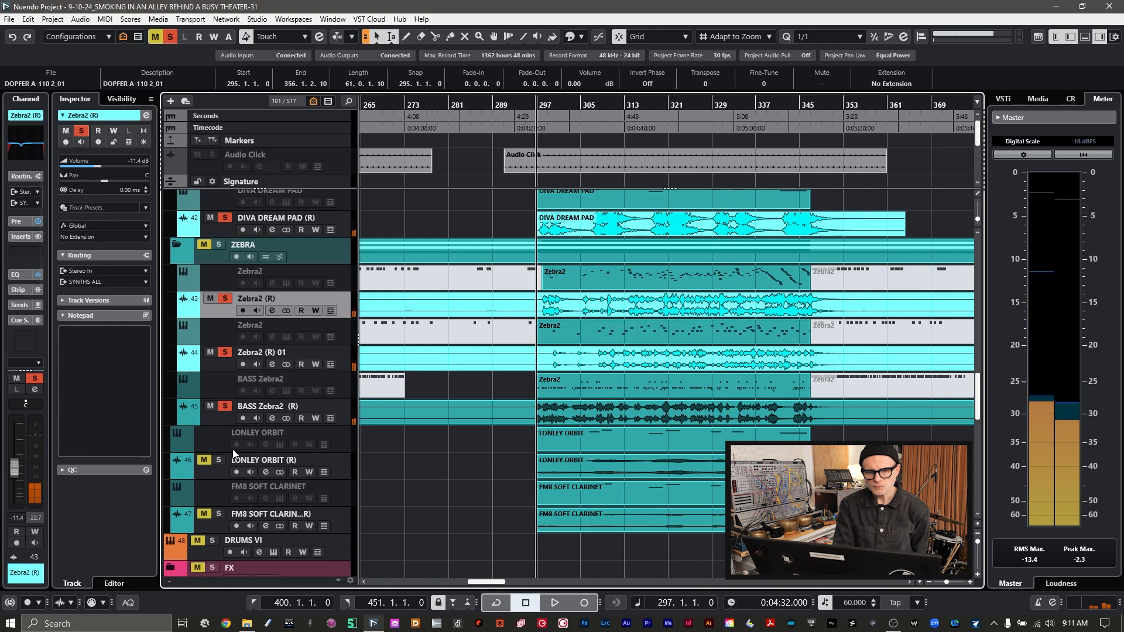
- Enable the disabled LONLEY ORBIT instrument track, view its Absynth 5 patch, and close the instrument window
click(215, 475)
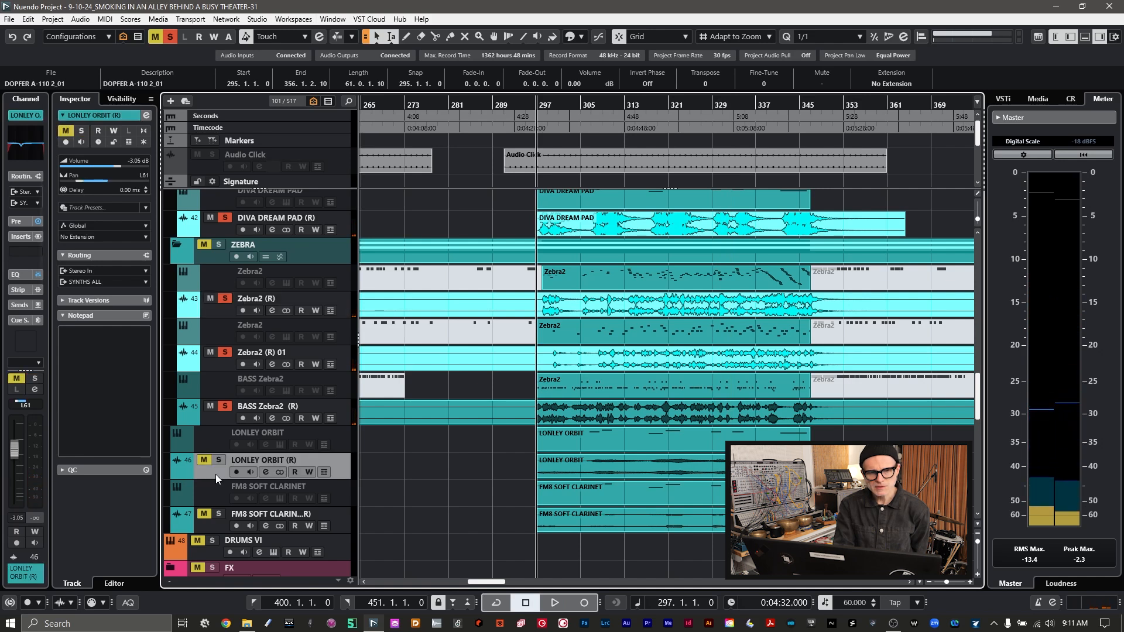
click(216, 443)
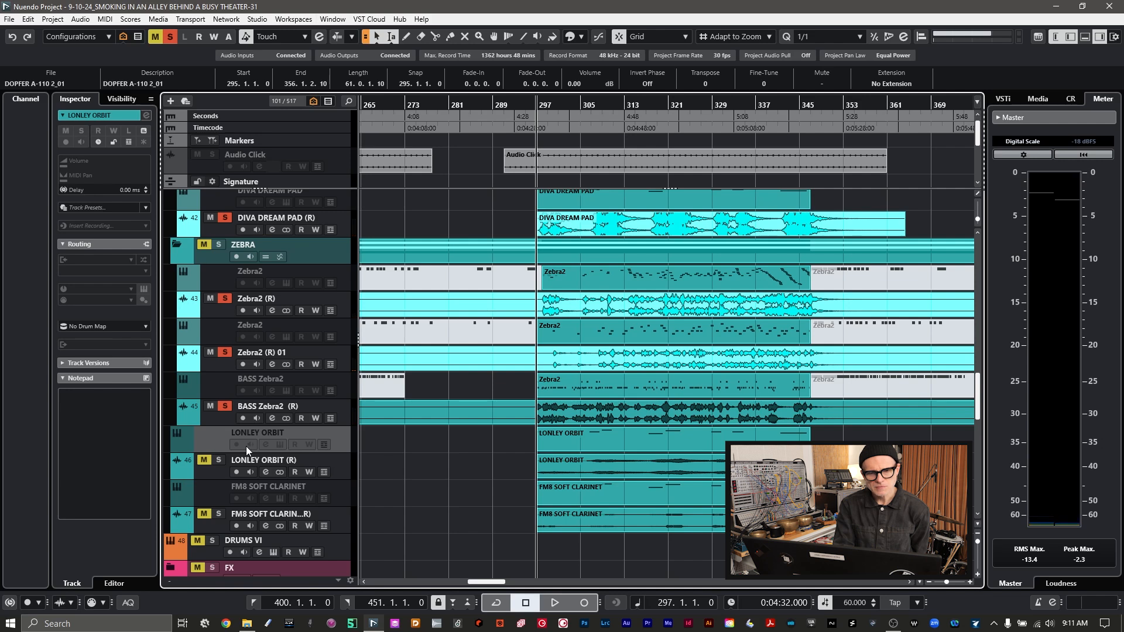
right_click(209, 438)
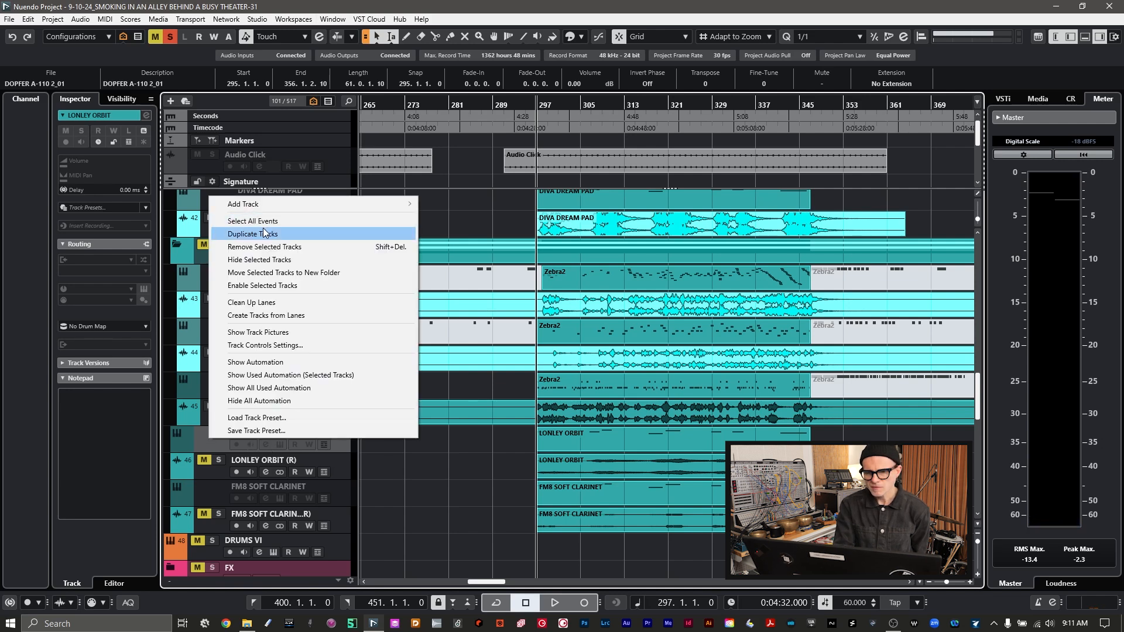
click(253, 286)
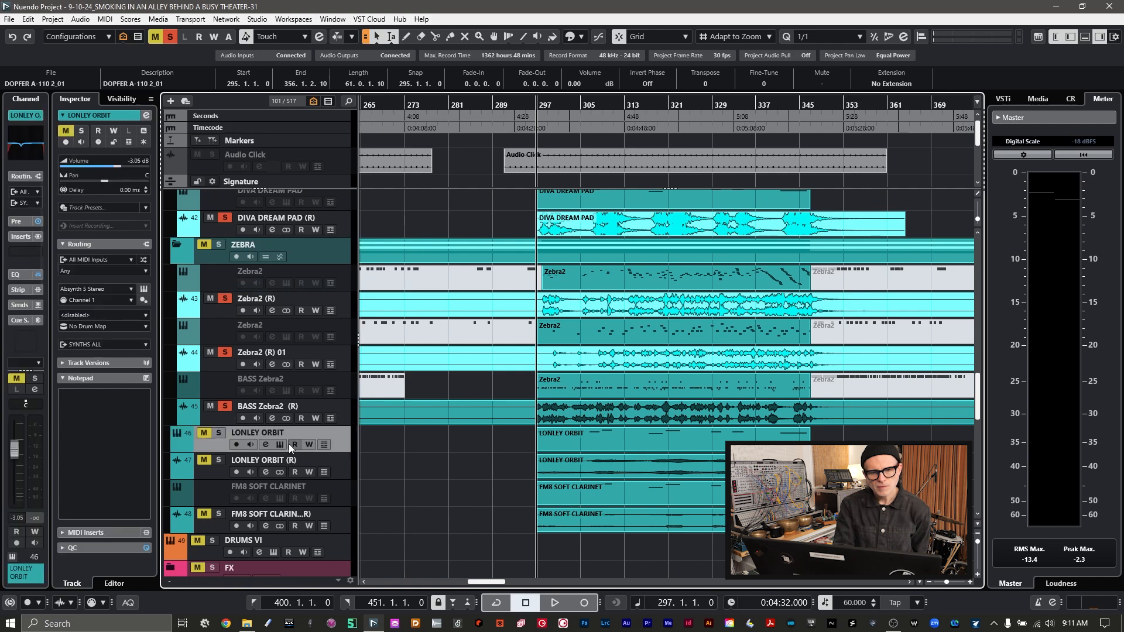
click(282, 444)
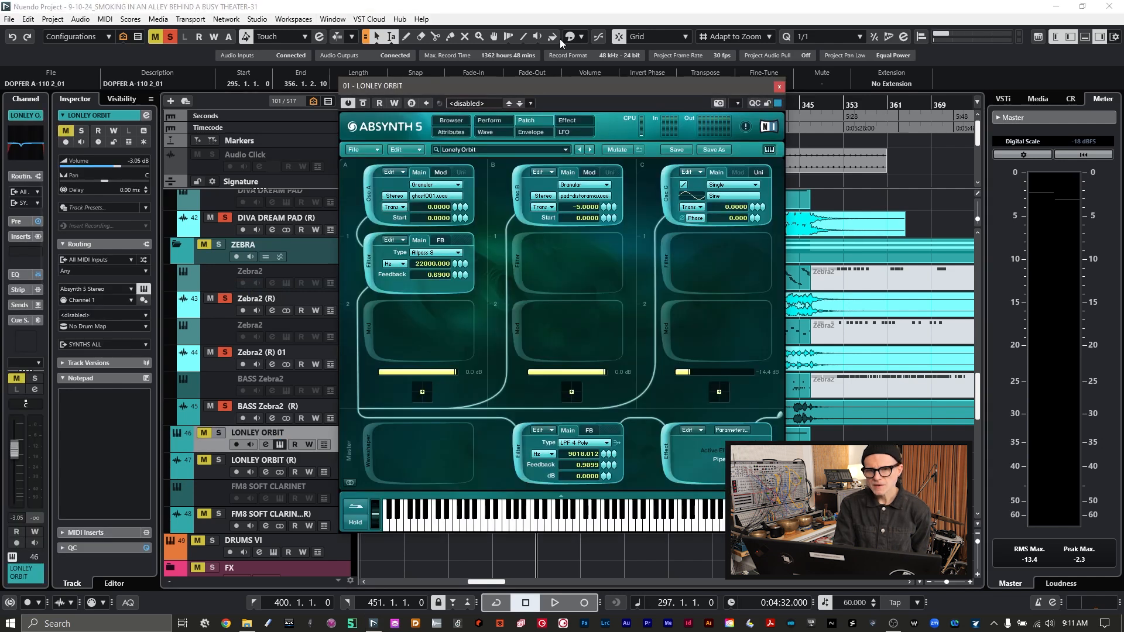
click(778, 87)
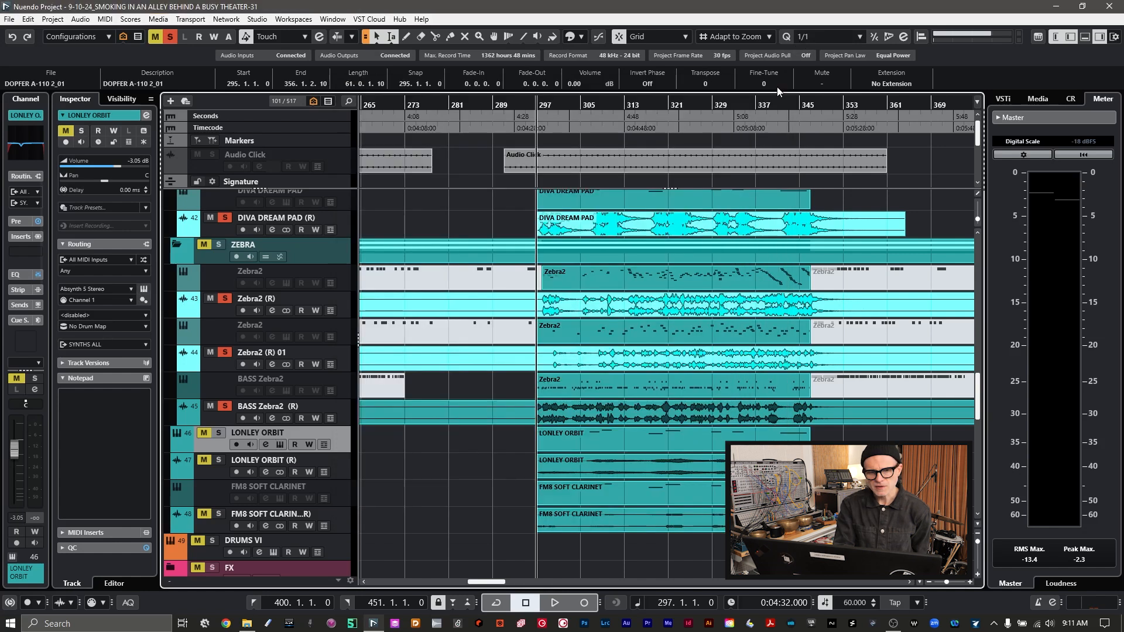
- Disable the LONLEY ORBIT instrument track again and select FM8 SOFT CLARINET (R)
right_click(214, 445)
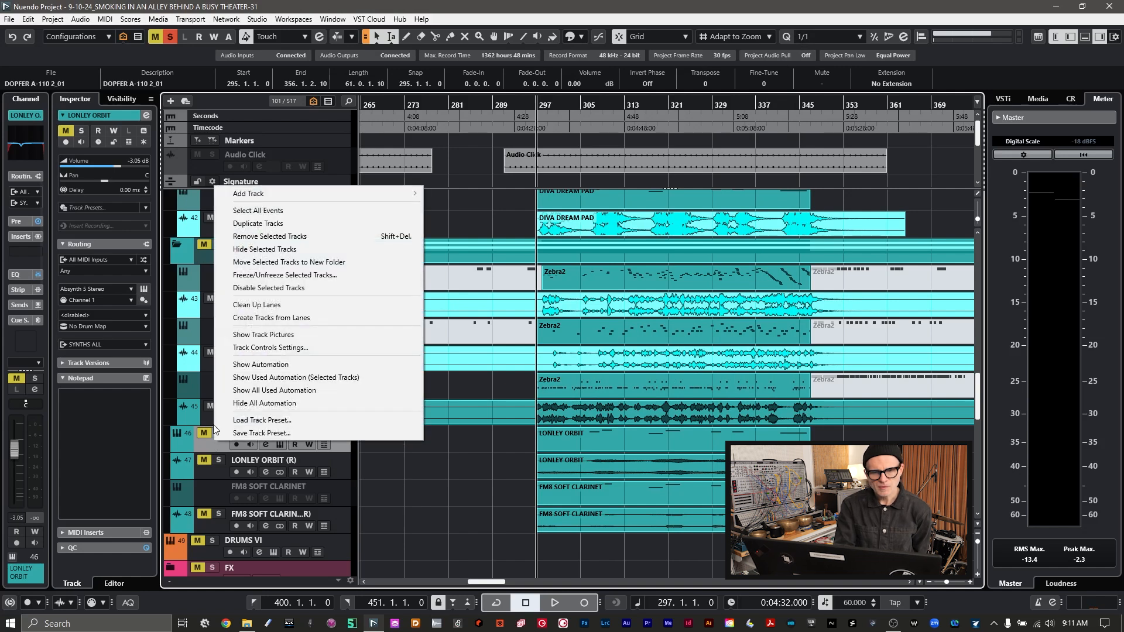
click(244, 288)
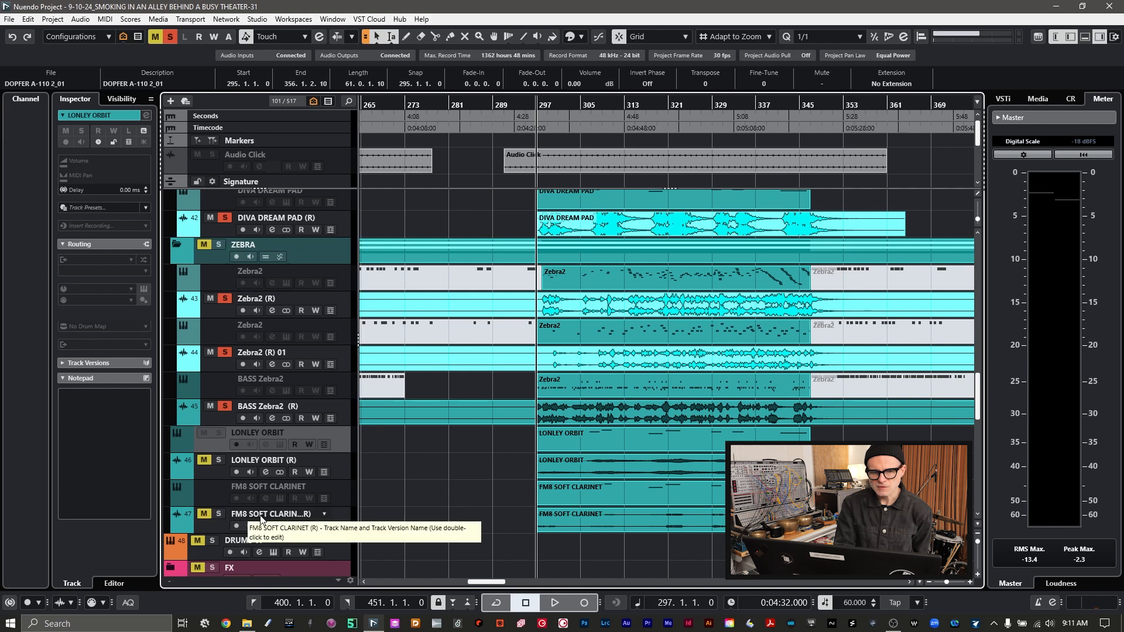
click(205, 527)
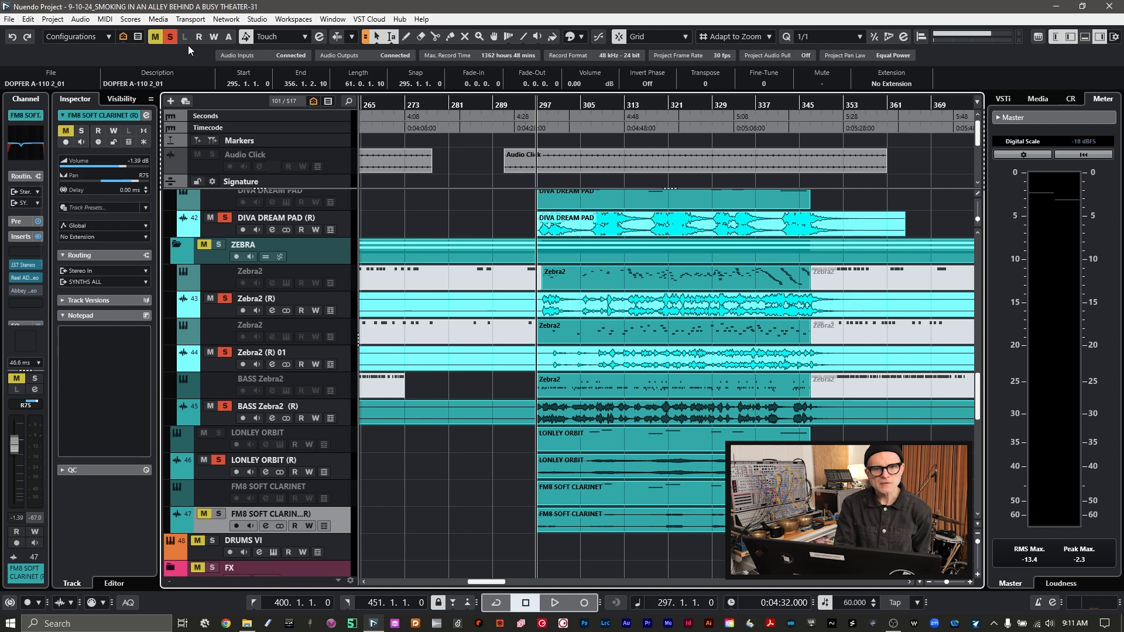
- Clear all solos, solo LONLEY ORBIT (R) and FM8 SOFT CLARINET (R), and play them from bar 297
click(170, 37)
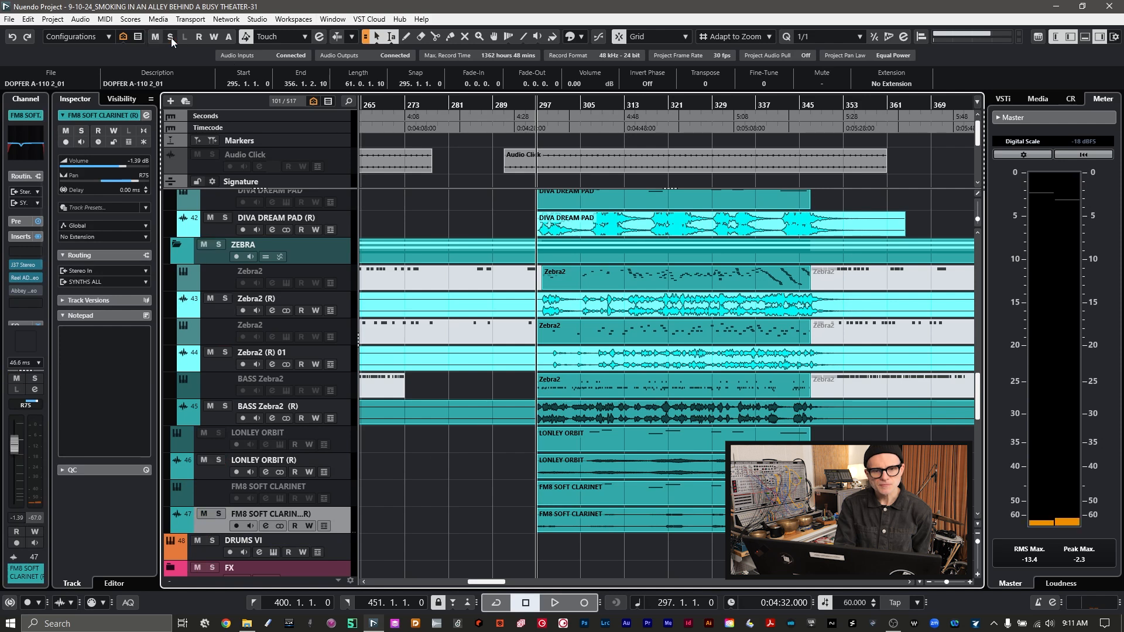
click(218, 460)
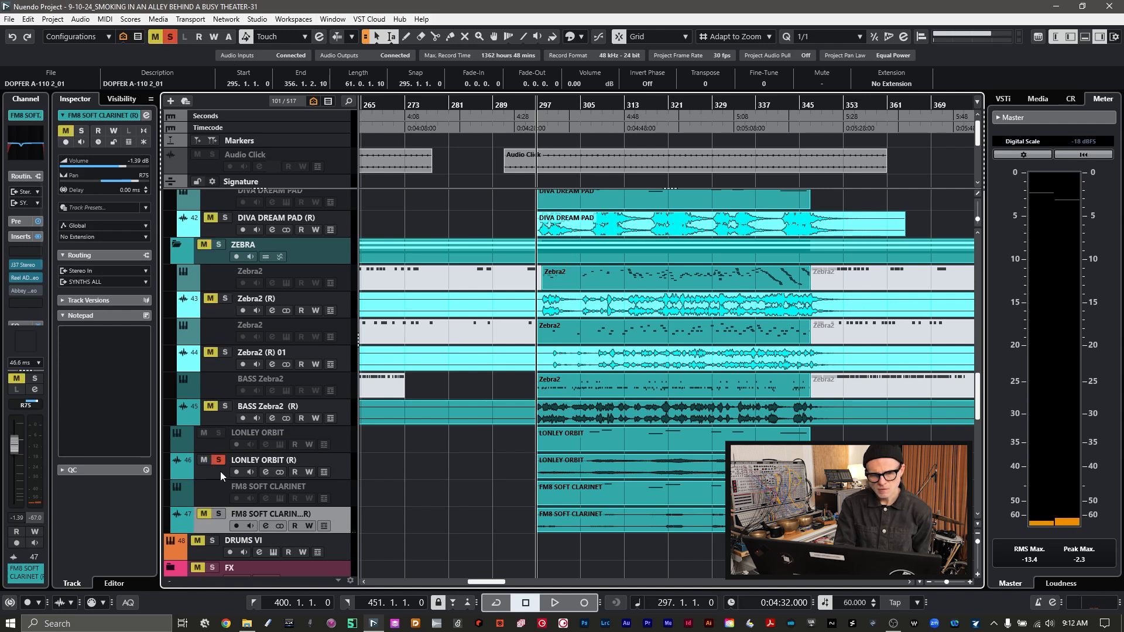
click(217, 514)
key(space)
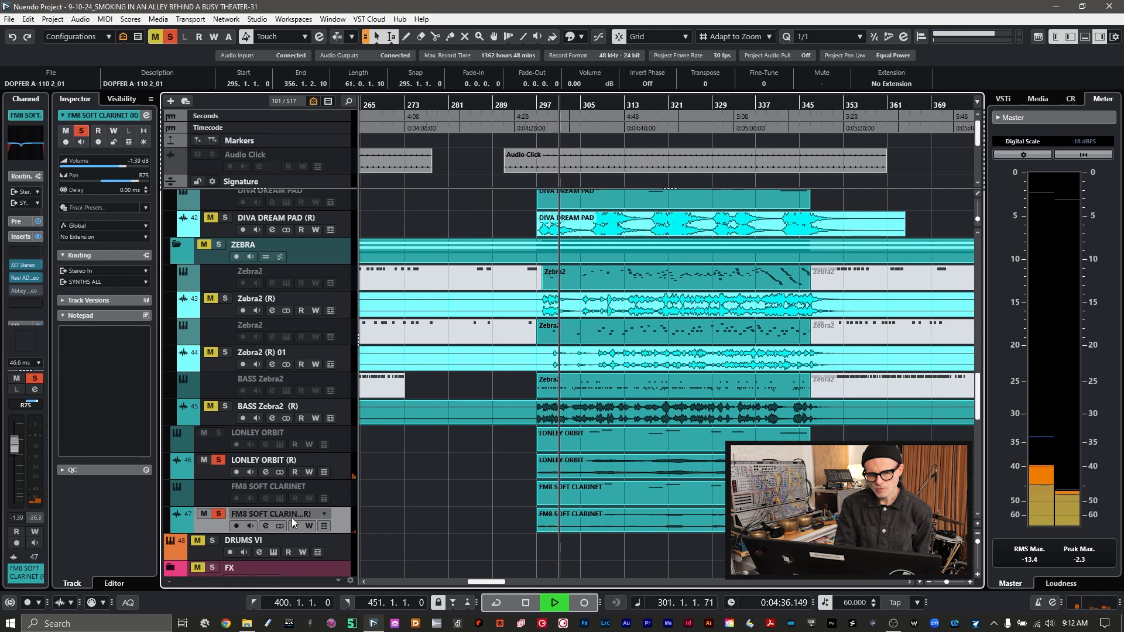
- Compare LONLEY ORBIT (R) without and with FM8 SOFT CLARINET (R) in the solo, auditioning the passage leading up to and around bar 345
click(219, 514)
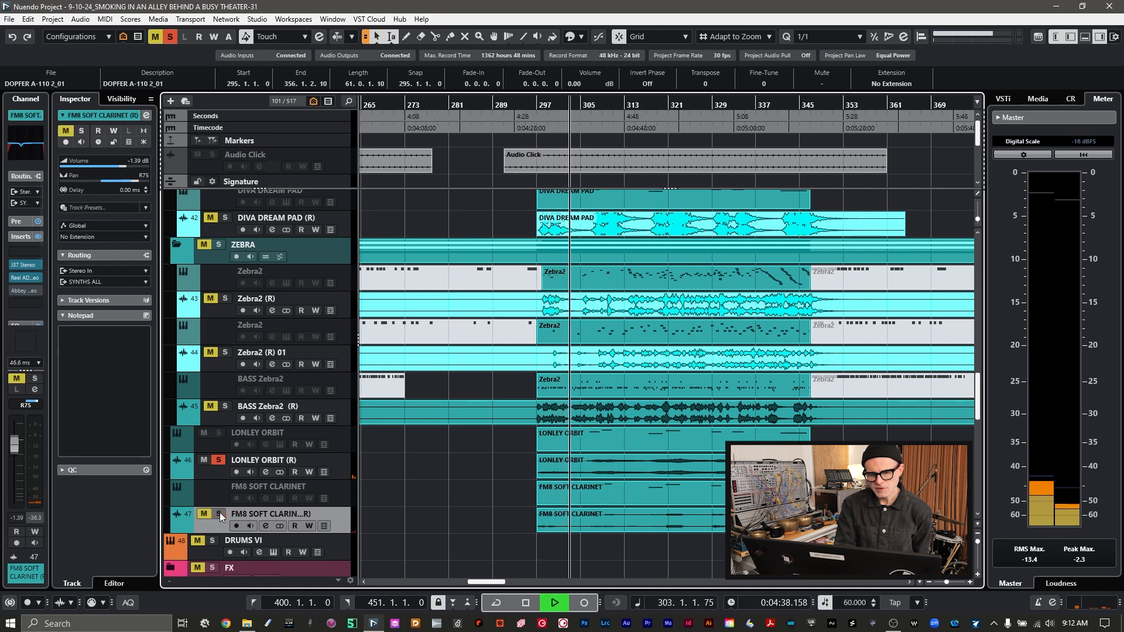
click(802, 104)
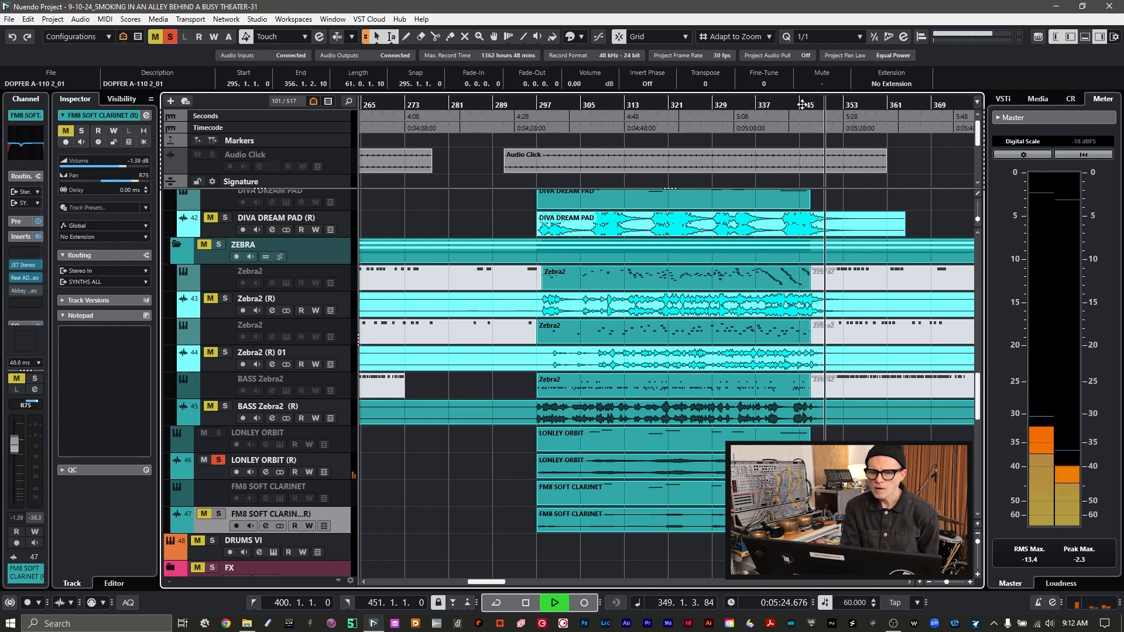
click(809, 103)
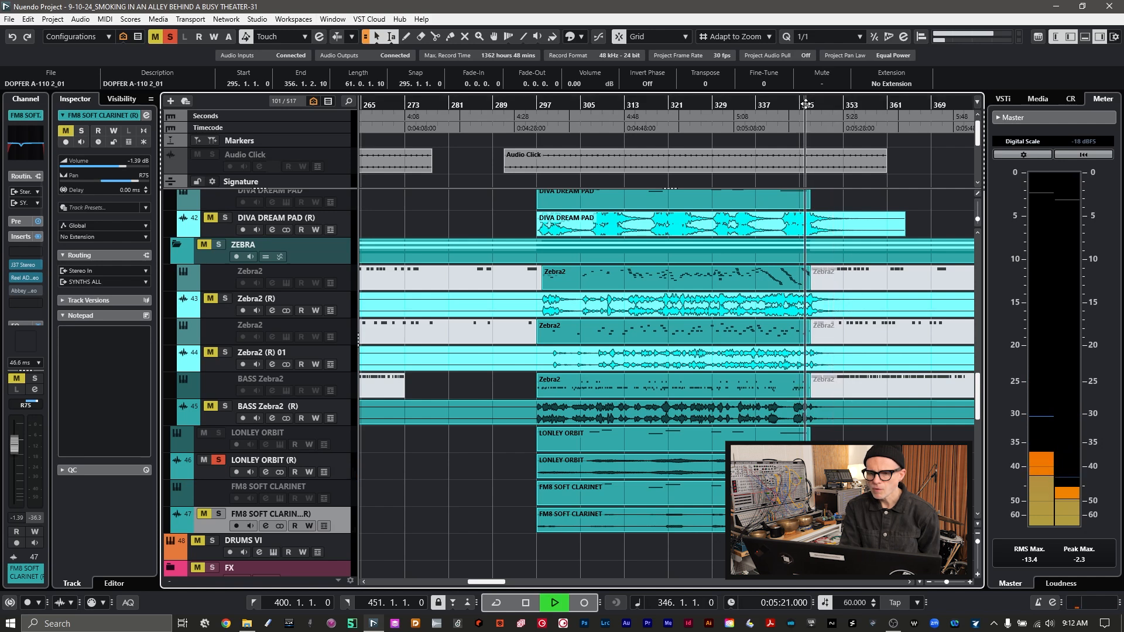
click(218, 514)
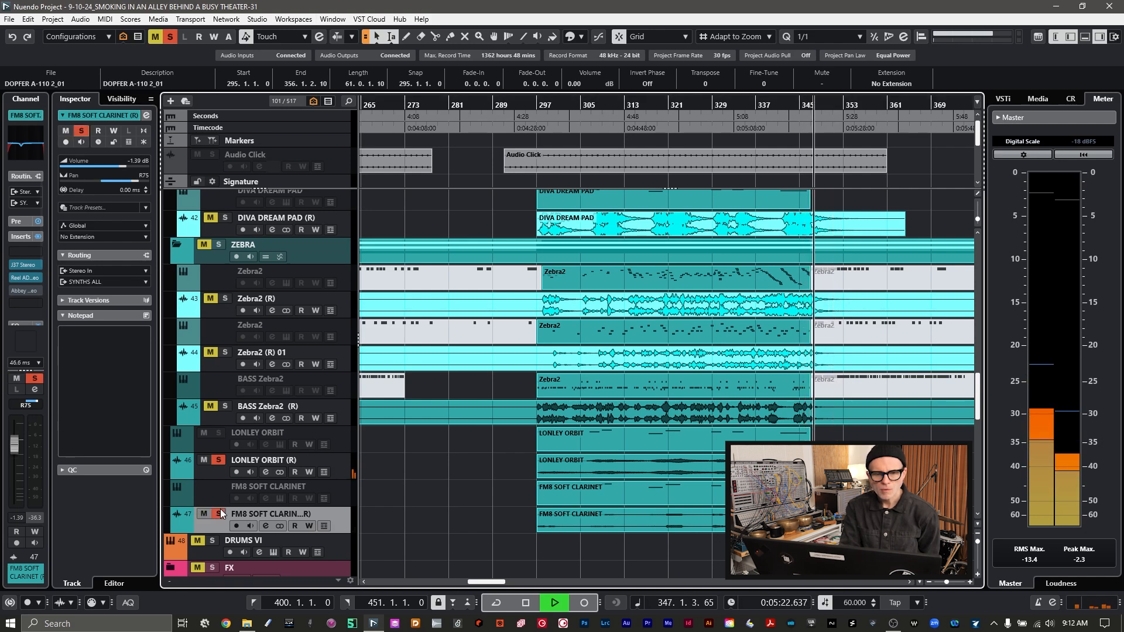
click(784, 105)
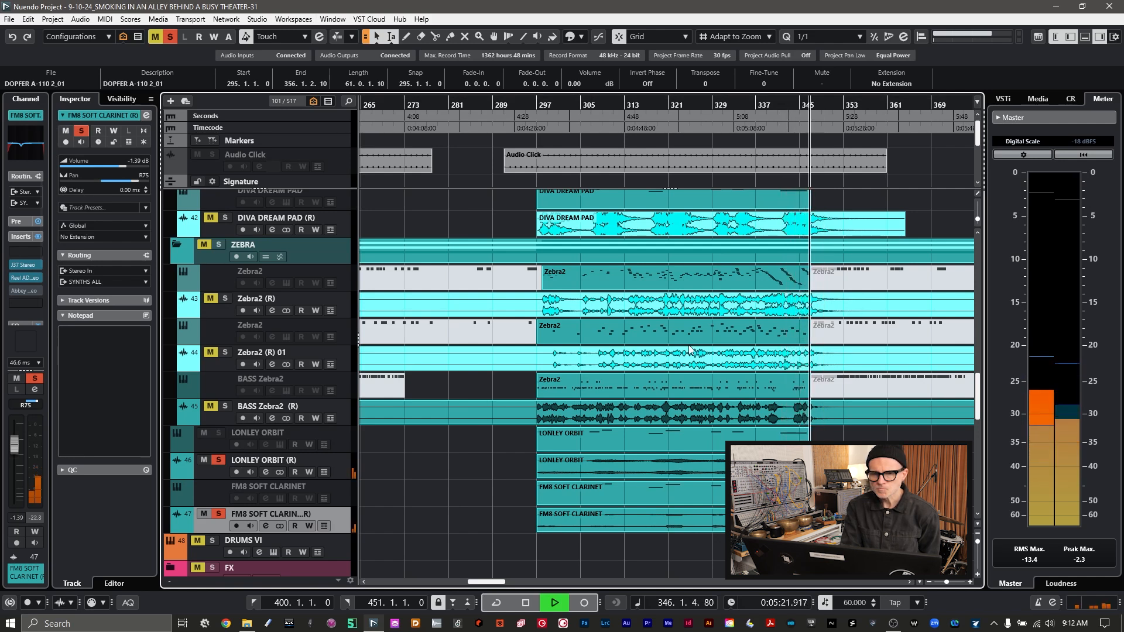
- Add BASS Zebra2 (R), Zebra2 (R) 01 and Zebra2 (R) to the solo while playing from bar 297
click(225, 406)
click(531, 105)
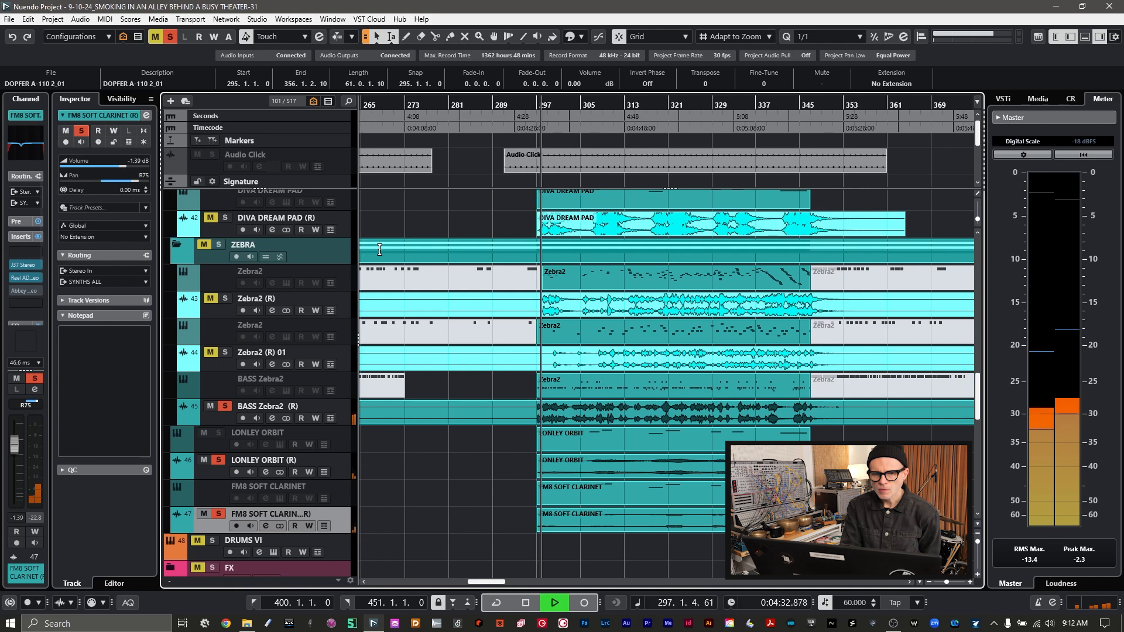
click(225, 353)
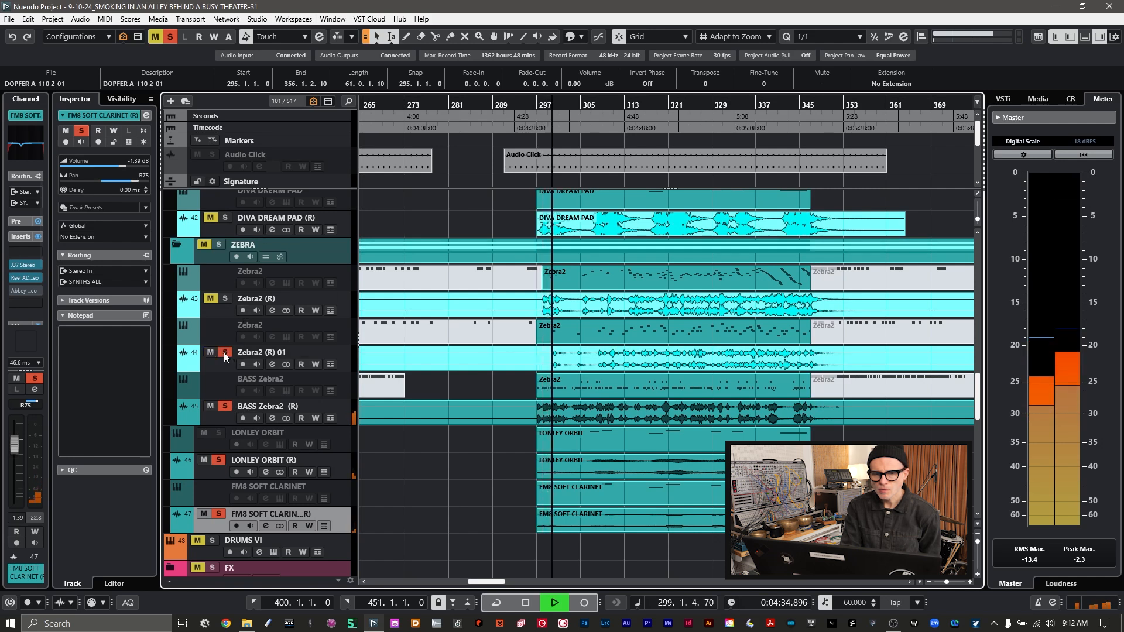
click(225, 299)
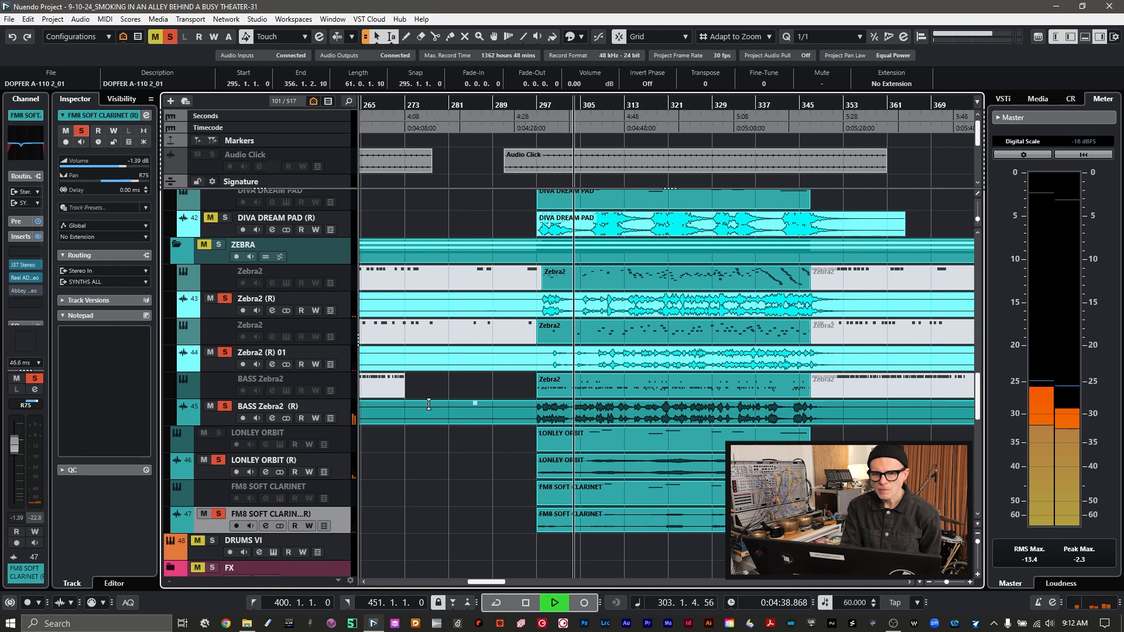
- Add DOPFER A-110 1 and DIVA DREAM PAD (R) to the soloed synth tracks during playback
scroll(387, 350, up, 3)
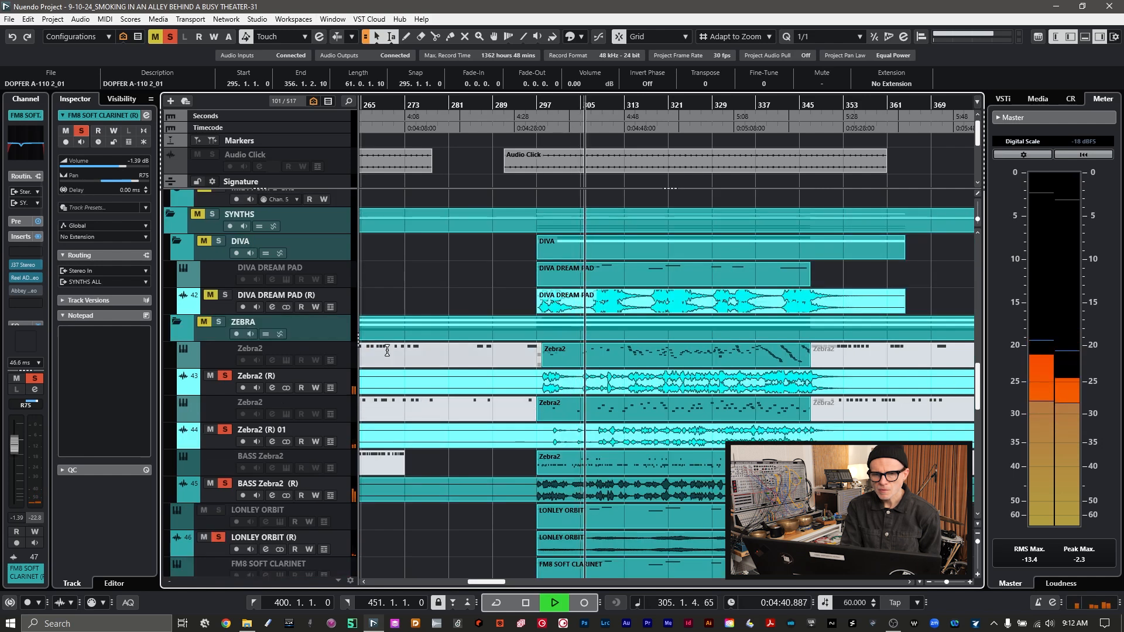
scroll(402, 317, up, 5)
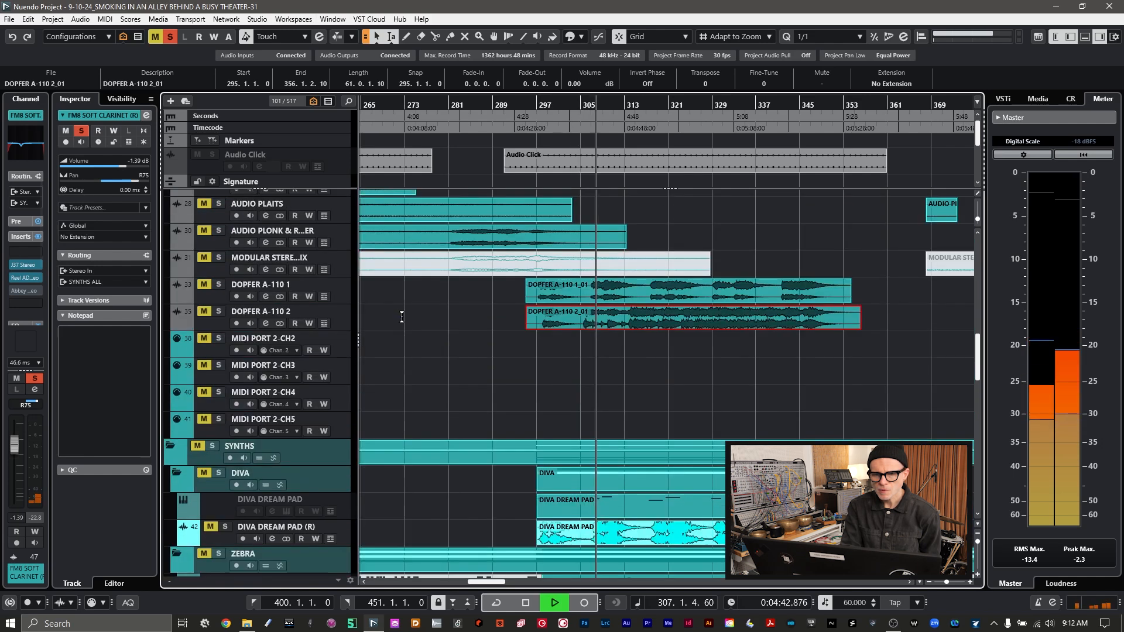
click(219, 286)
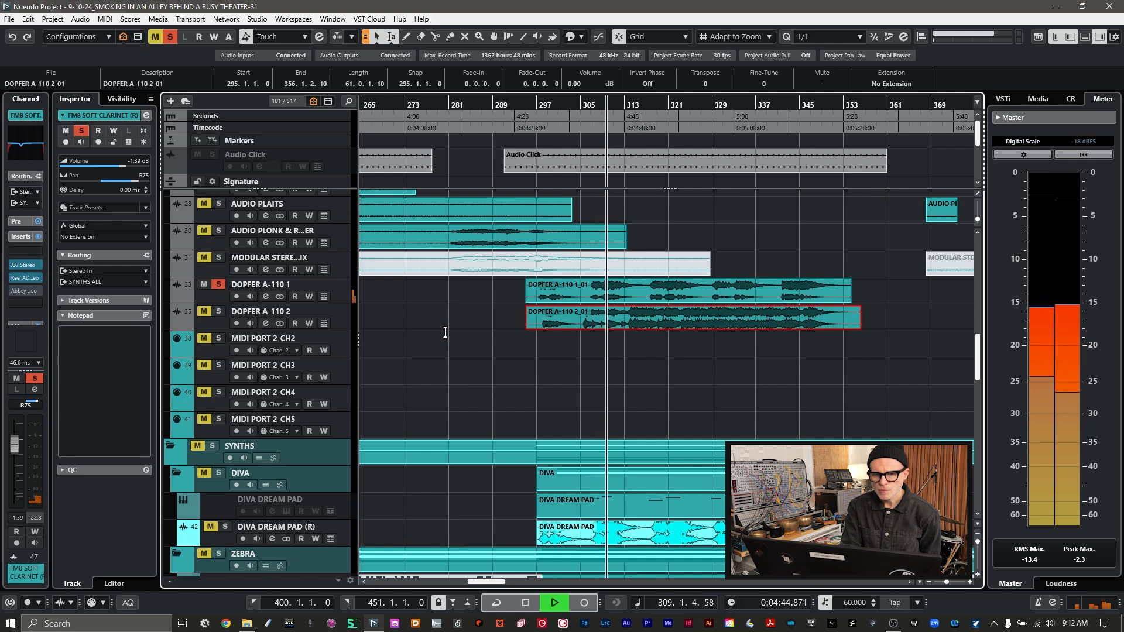
scroll(445, 333, down, 7)
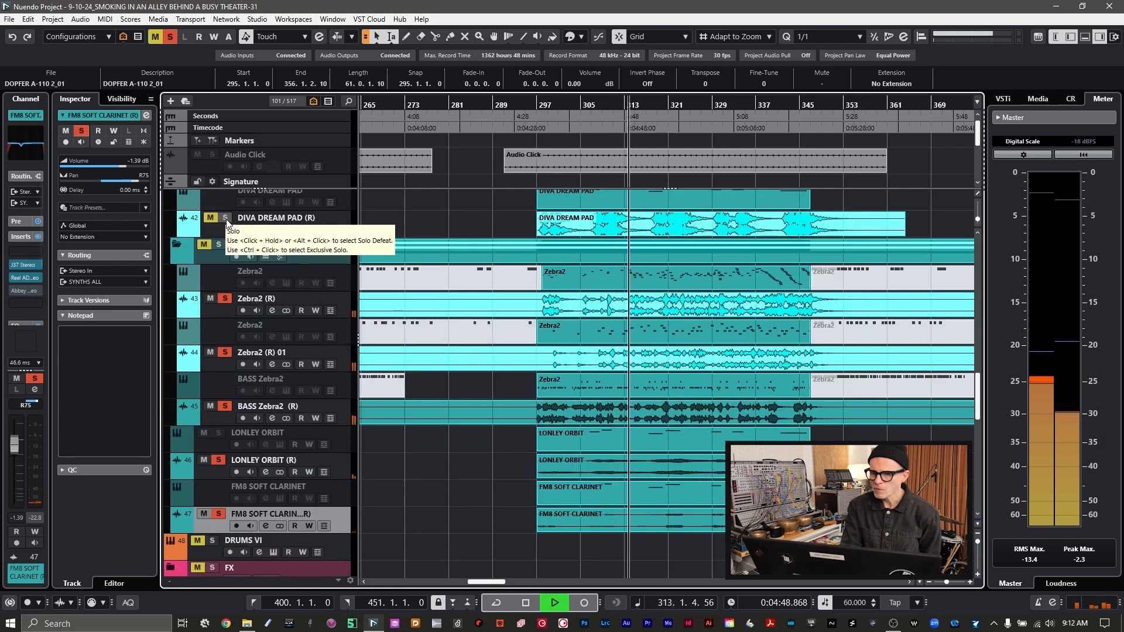
scroll(484, 291, up, 3)
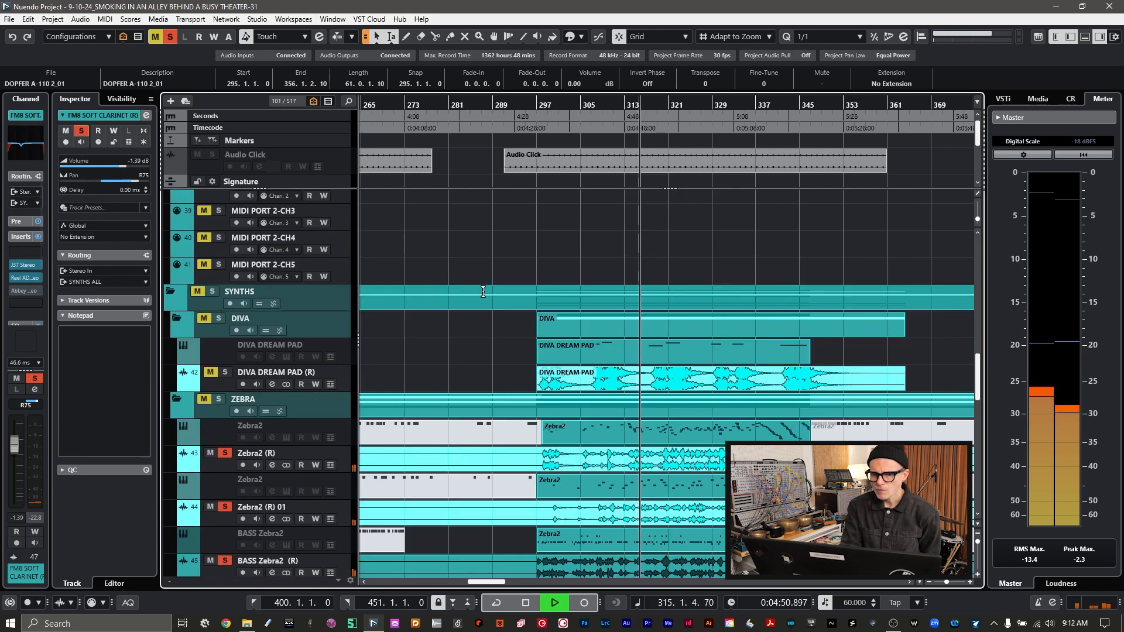
click(226, 374)
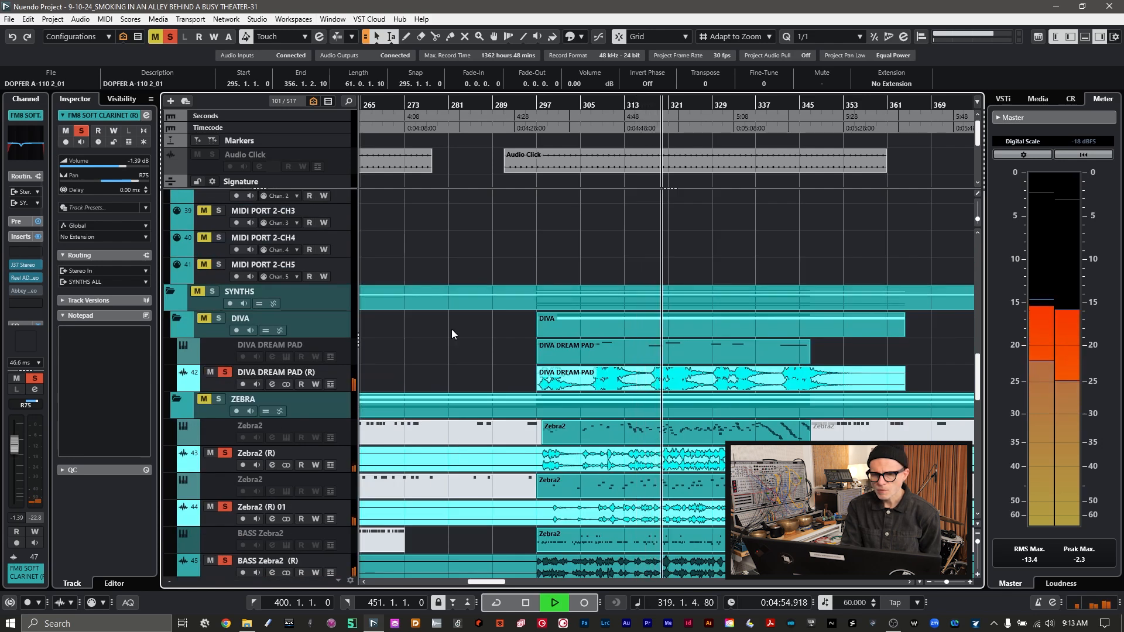
- Add DOPFER A-110 2 to the soloed synth tracks during playback and review the layered Zebra, LONLEY ORBIT and FM8 parts
scroll(452, 329, down, 2)
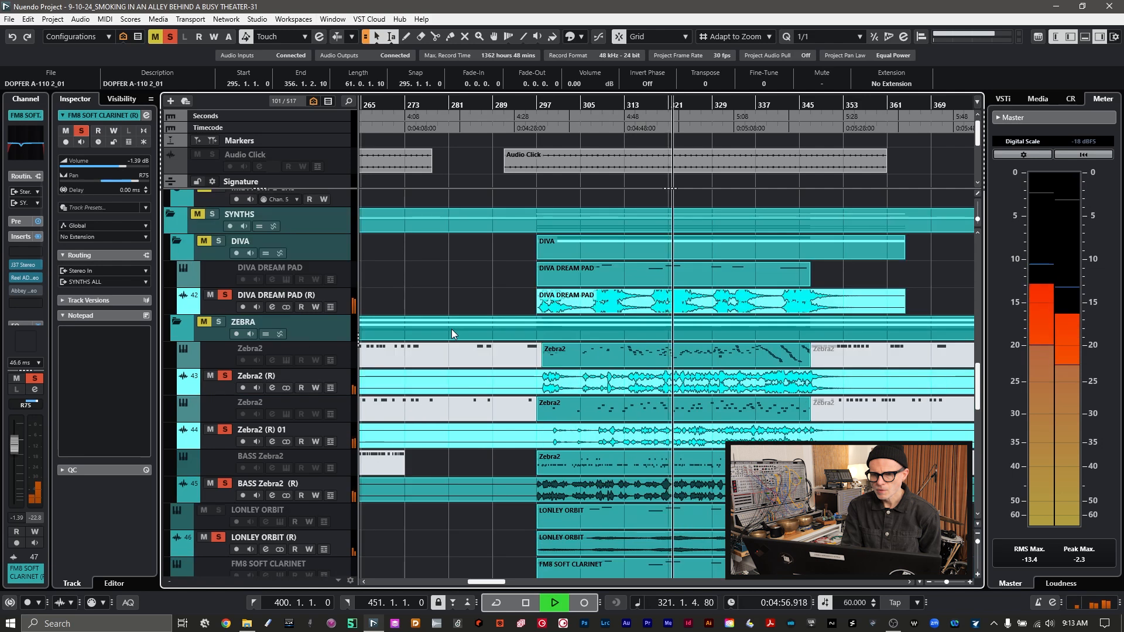
scroll(452, 329, up, 4)
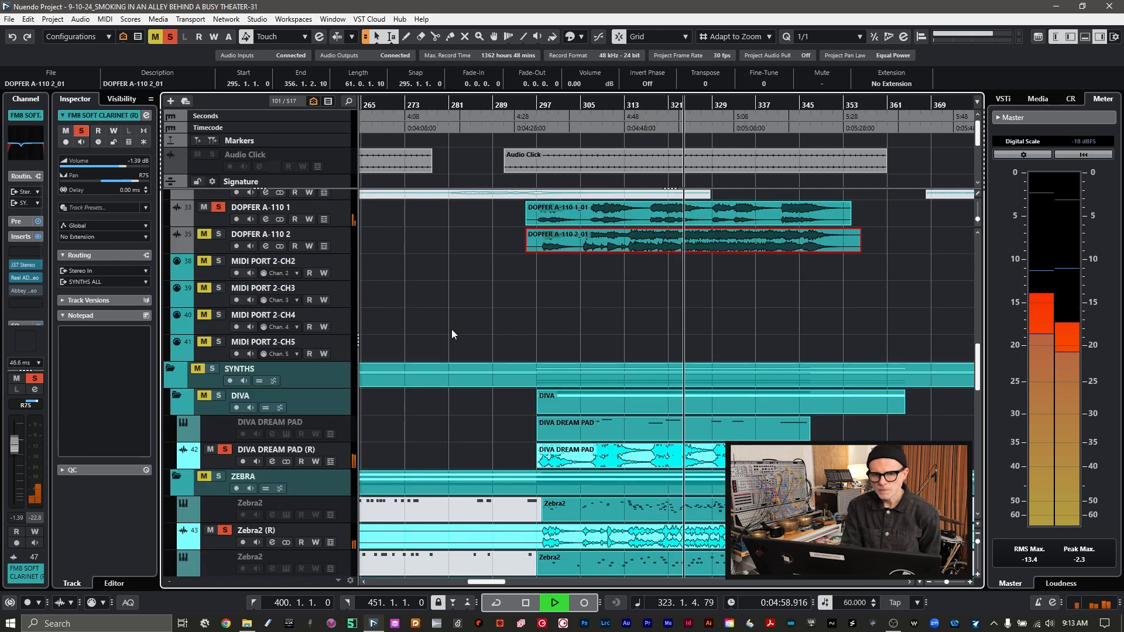
click(217, 234)
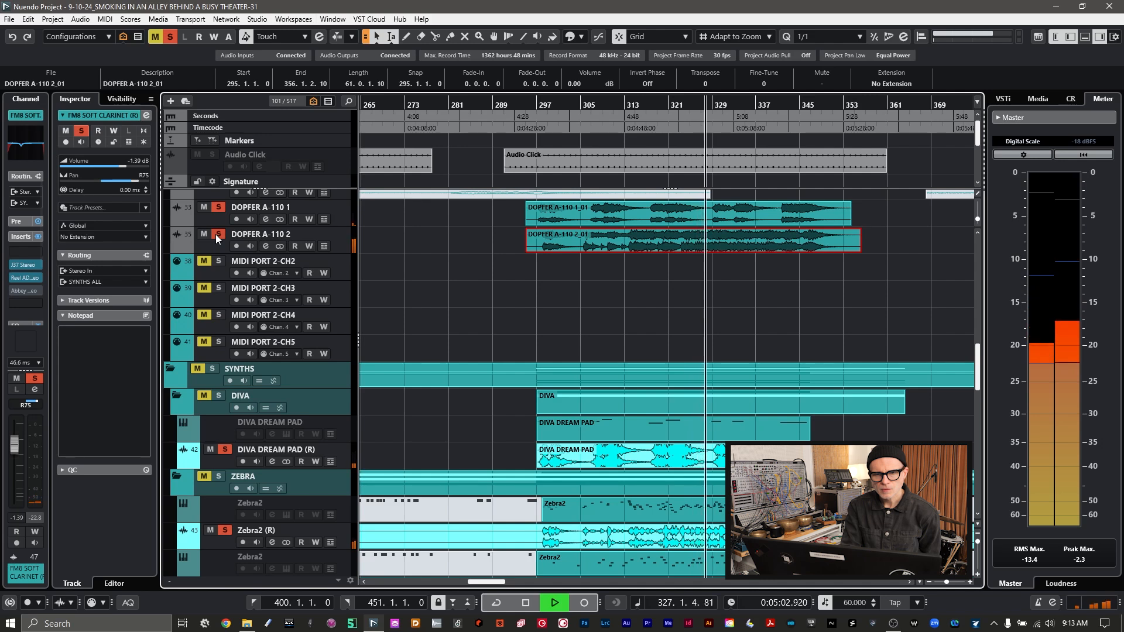
scroll(464, 308, down, 5)
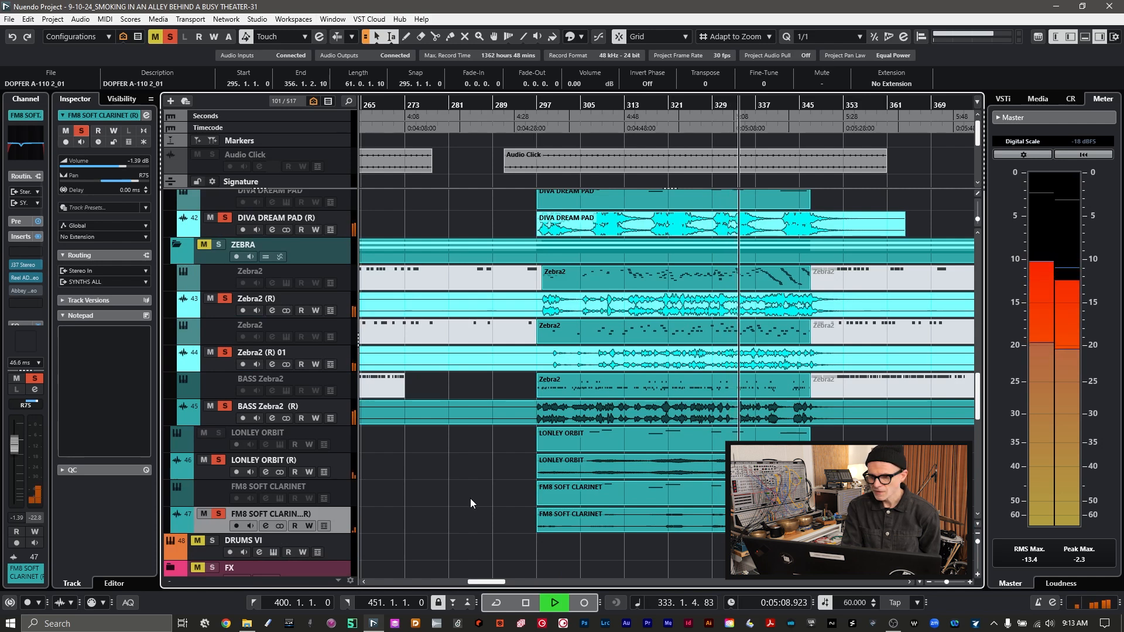
scroll(471, 499, down, 2)
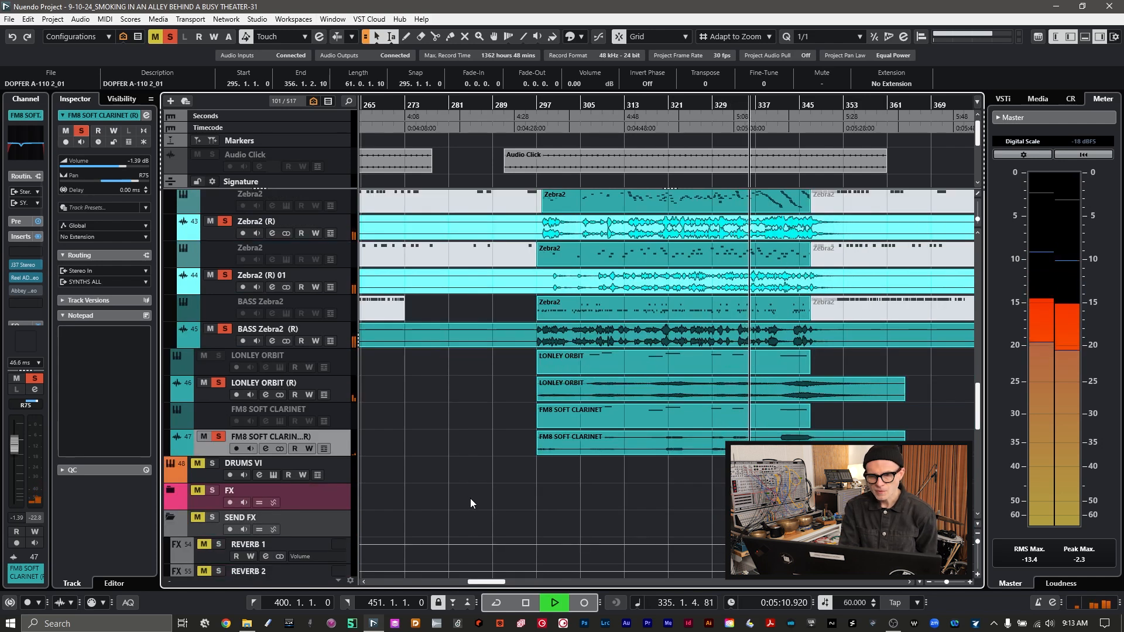
- Stop playback, add the DRUMSET folder to the soloed synths, and play them together from bar 296
scroll(469, 499, up, 15)
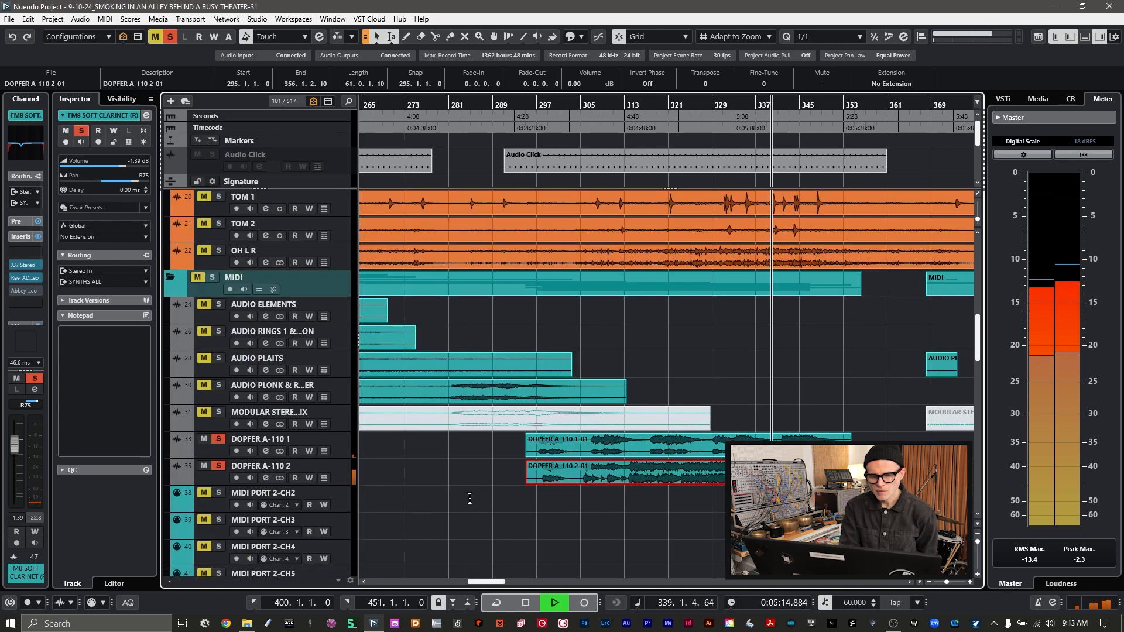
scroll(470, 498, up, 6)
key(space)
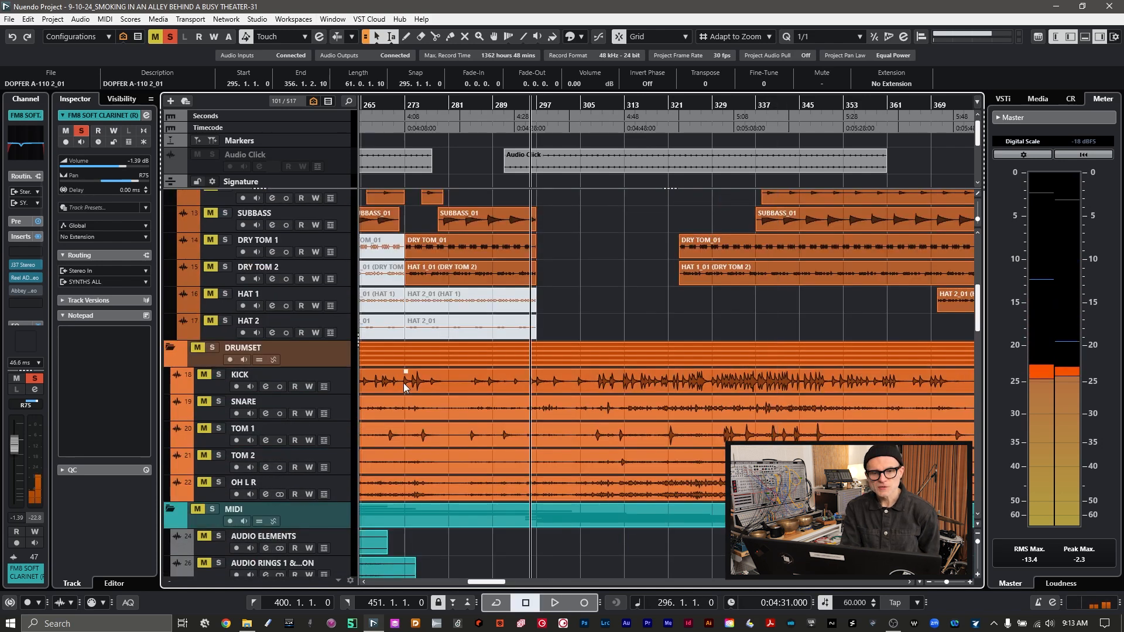
click(213, 349)
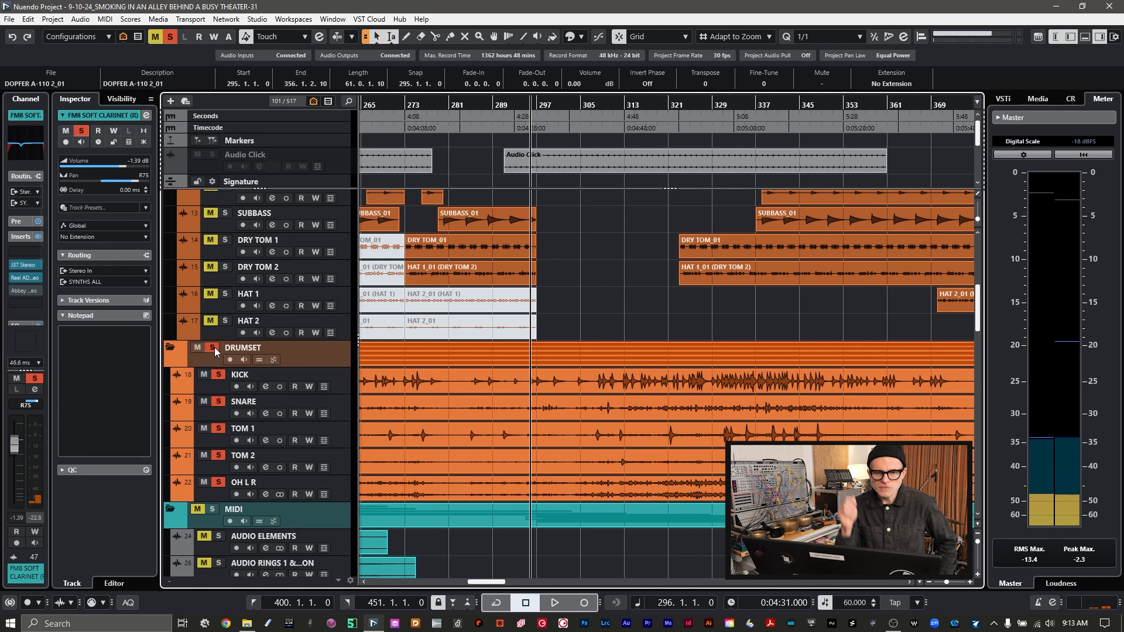
key(space)
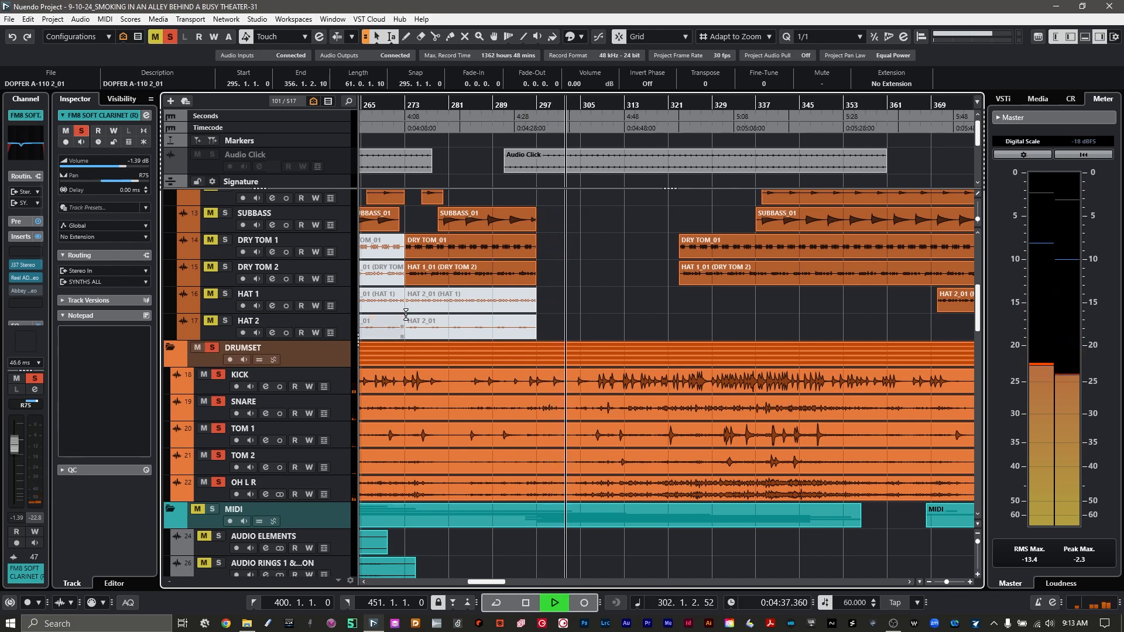
- Add the VERMONA folder to the solo while the soloed drumset and synth layers keep playing
scroll(634, 299, up, 2)
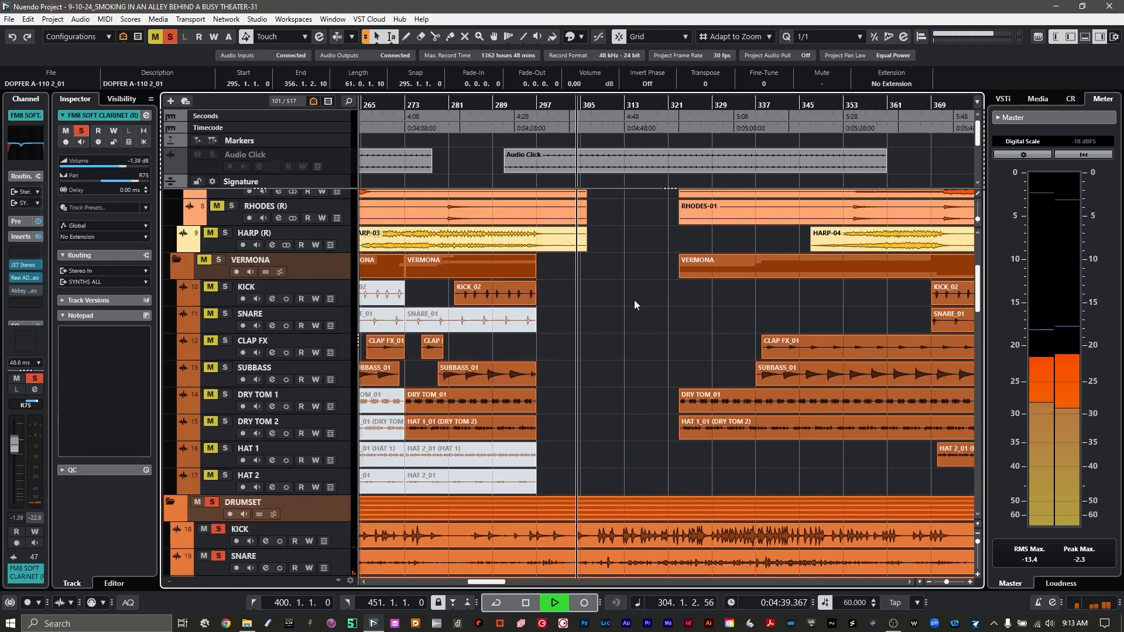
scroll(634, 300, down, 2)
scroll(635, 299, down, 3)
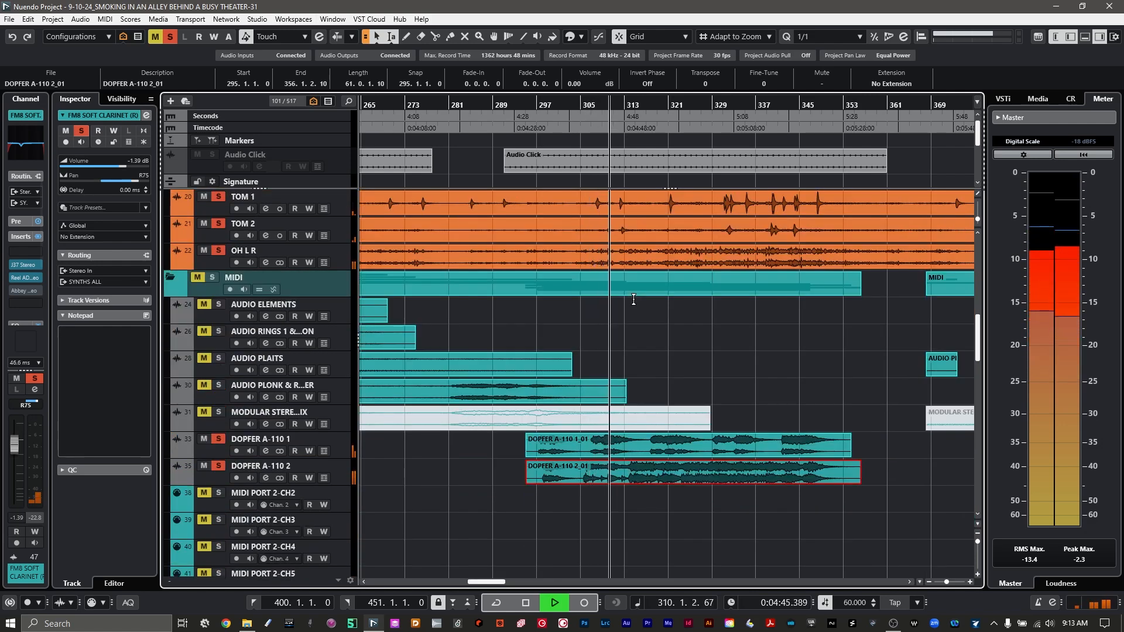
scroll(685, 322, down, 6)
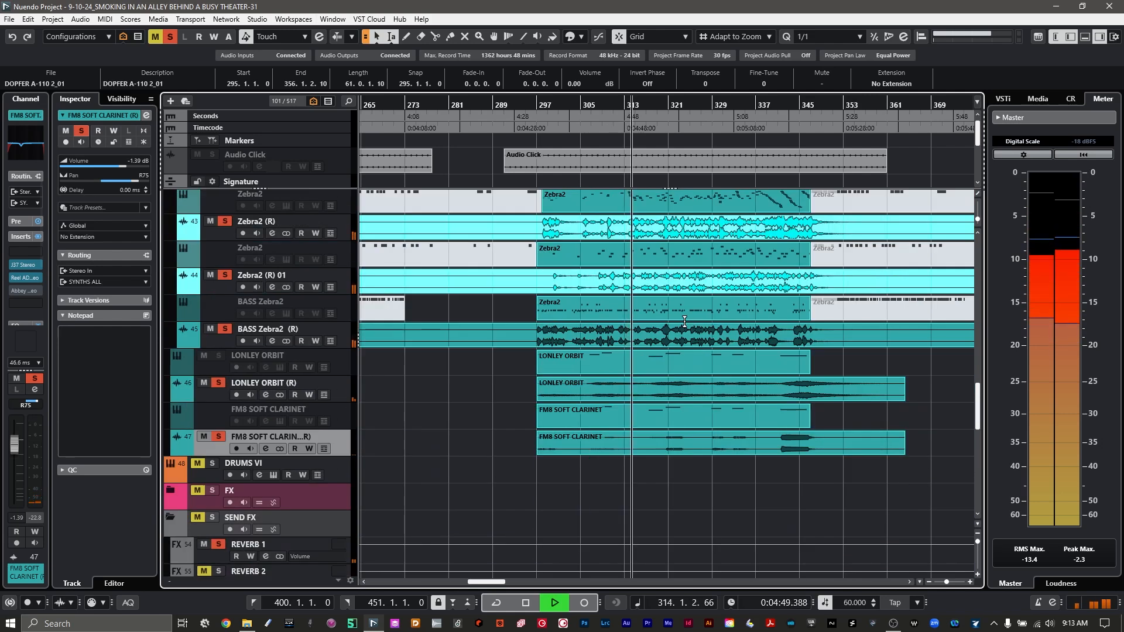
scroll(685, 322, up, 8)
scroll(685, 322, up, 8)
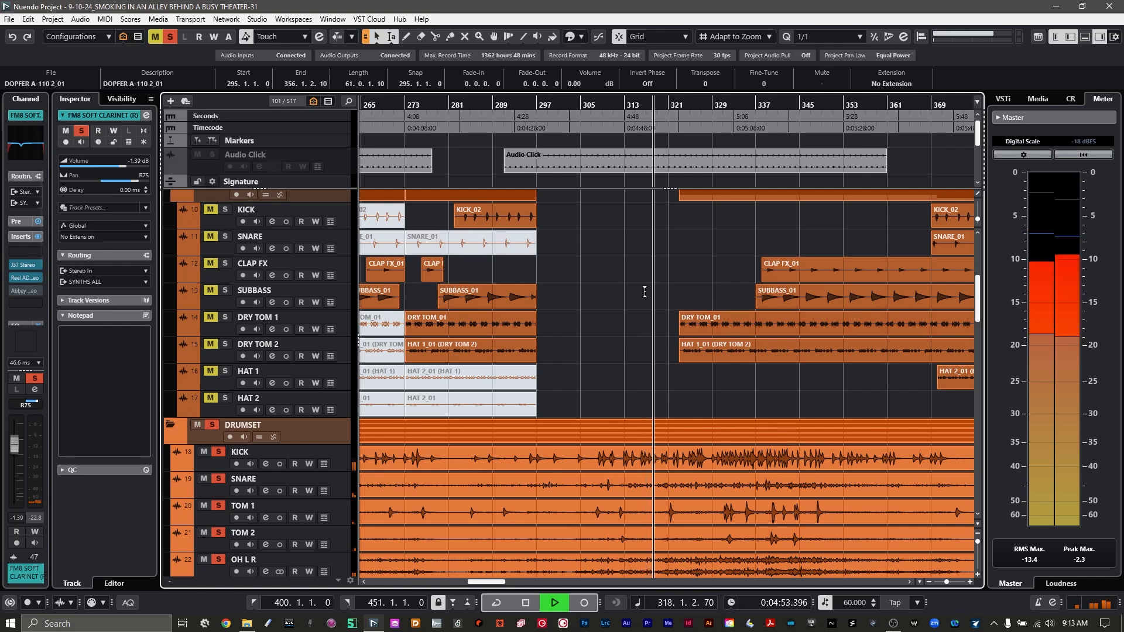
scroll(645, 293, up, 4)
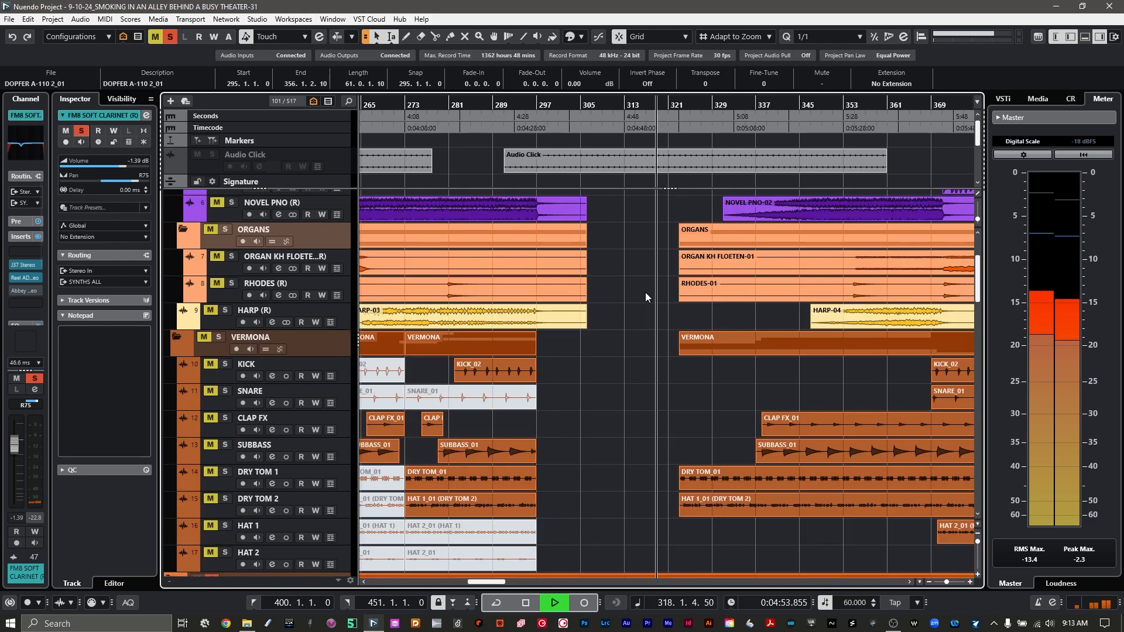
click(219, 337)
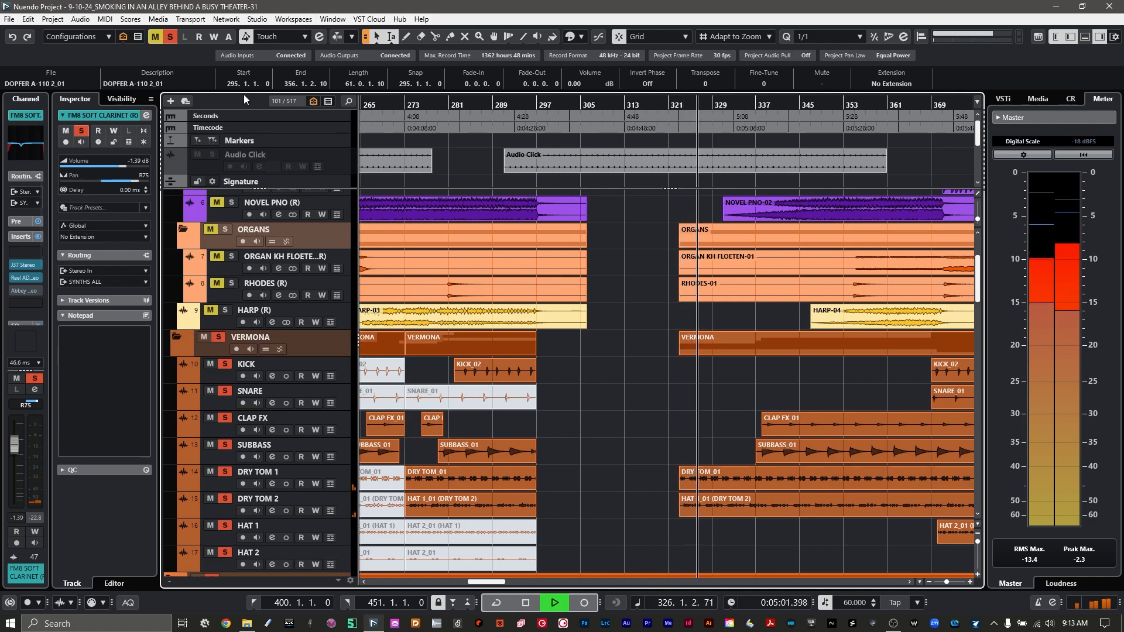
- Clear all solos and follow the full mix across the orchestra, drum and Dopfer tracks up to about bar 350
click(171, 37)
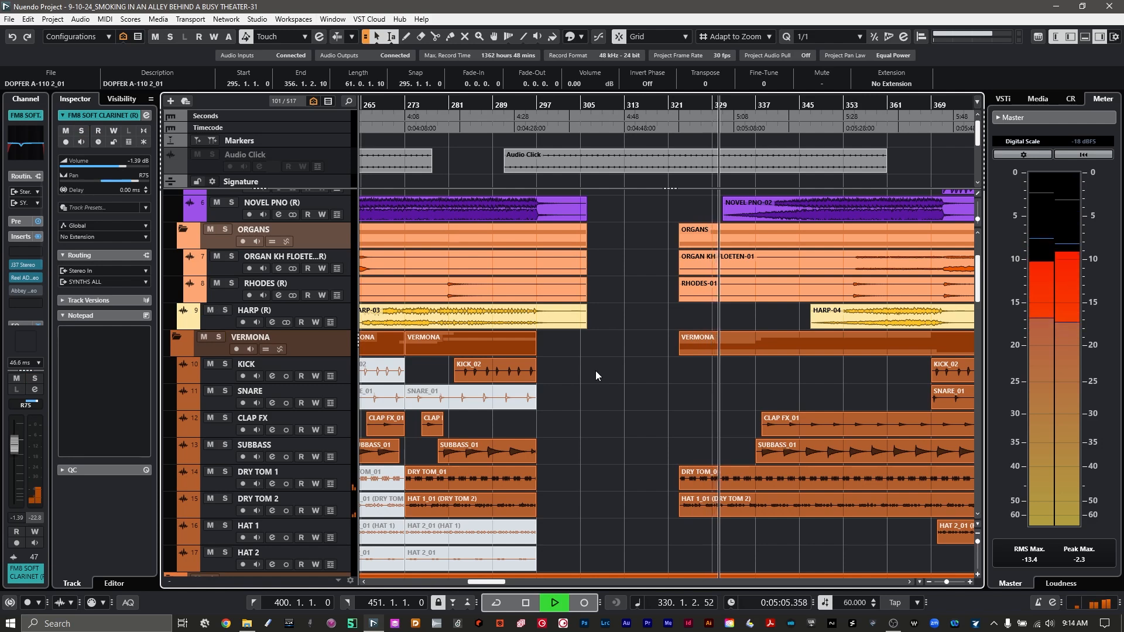
scroll(596, 370, up, 3)
scroll(596, 371, up, 2)
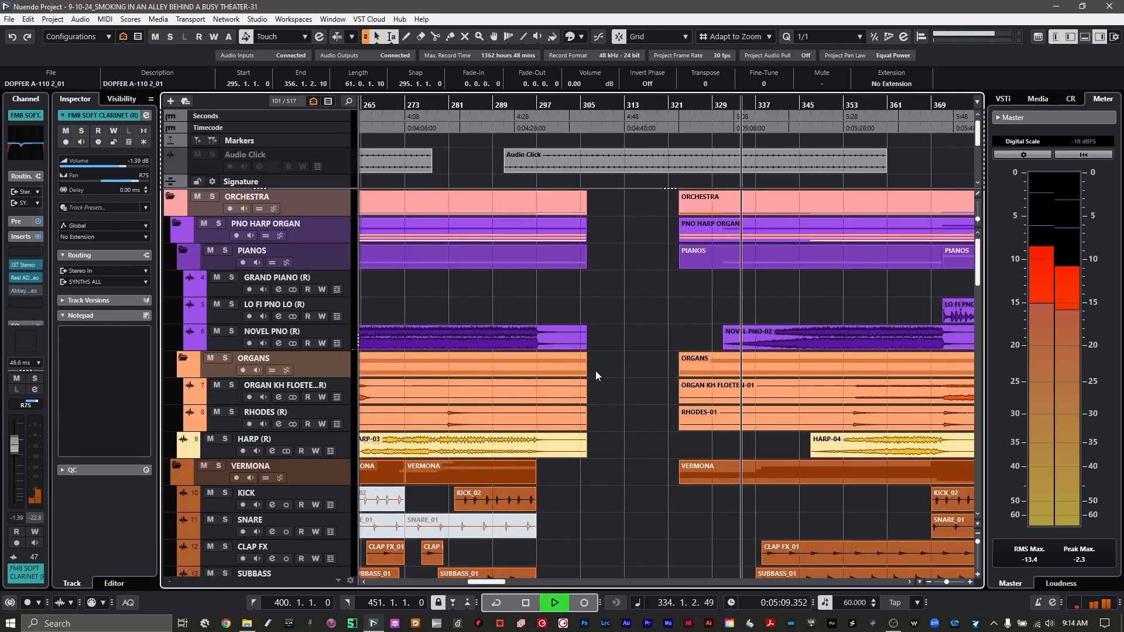
scroll(596, 374, down, 10)
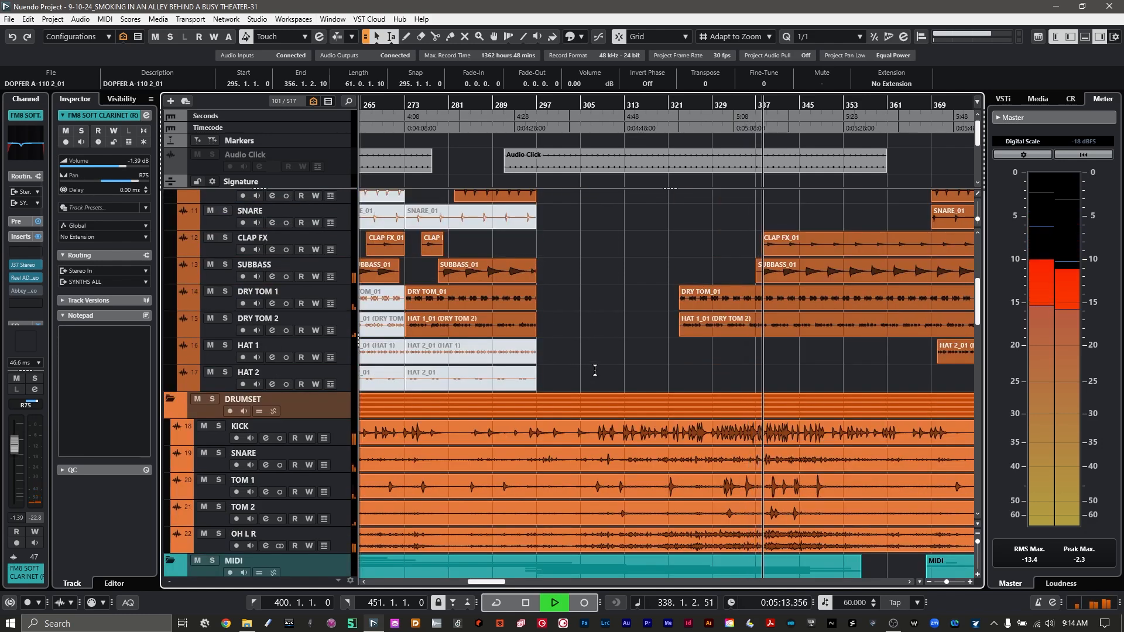
scroll(595, 370, right, 3)
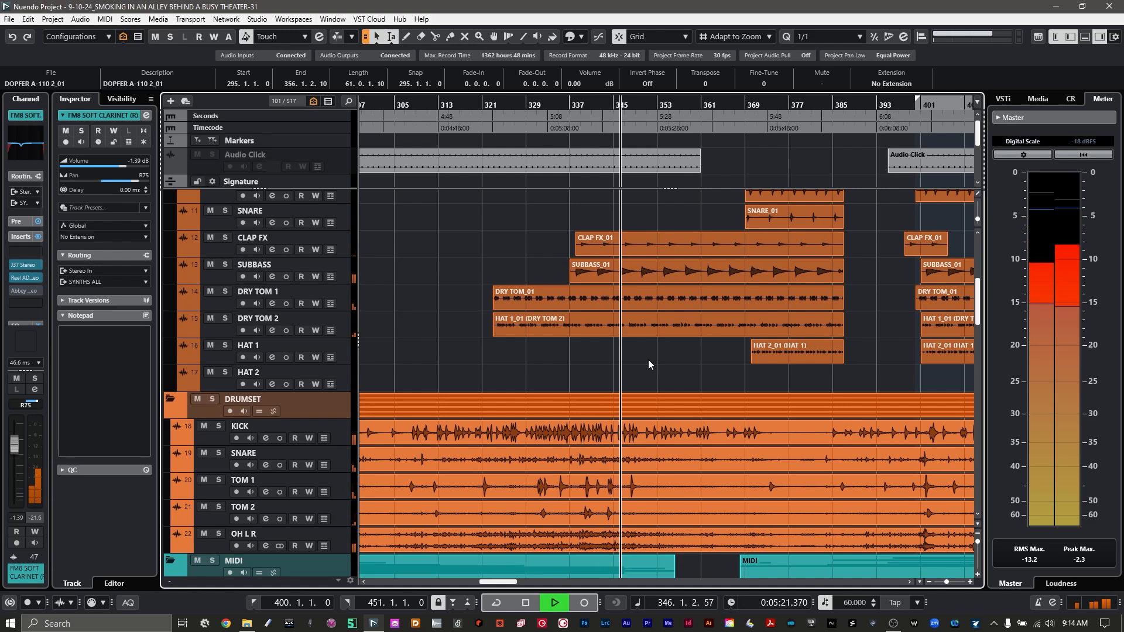
scroll(648, 360, down, 3)
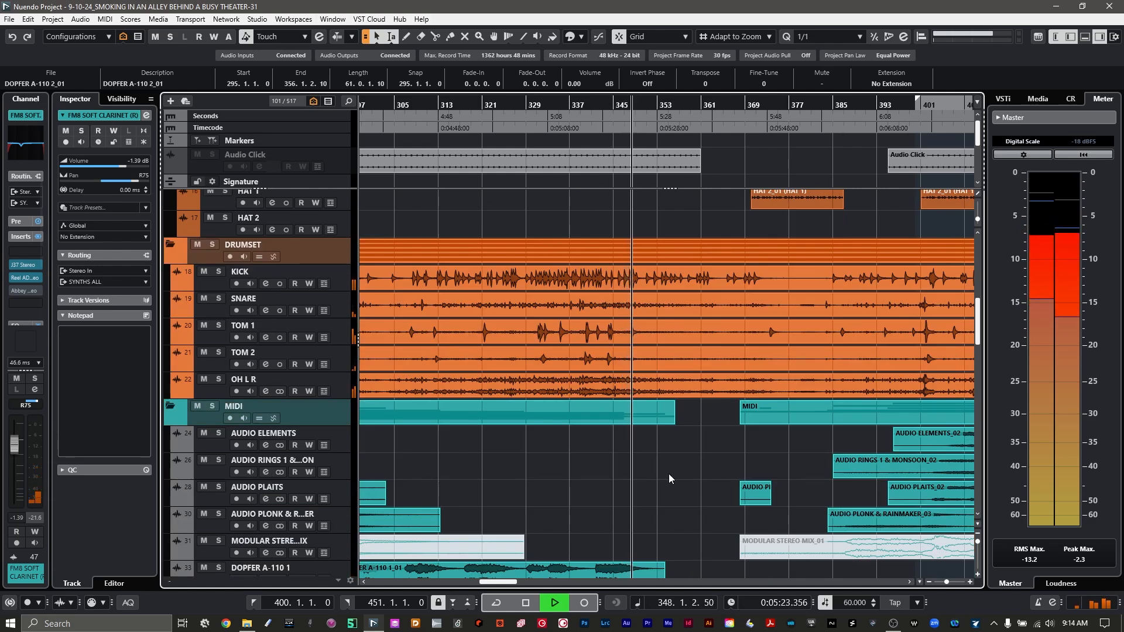
scroll(669, 477, down, 2)
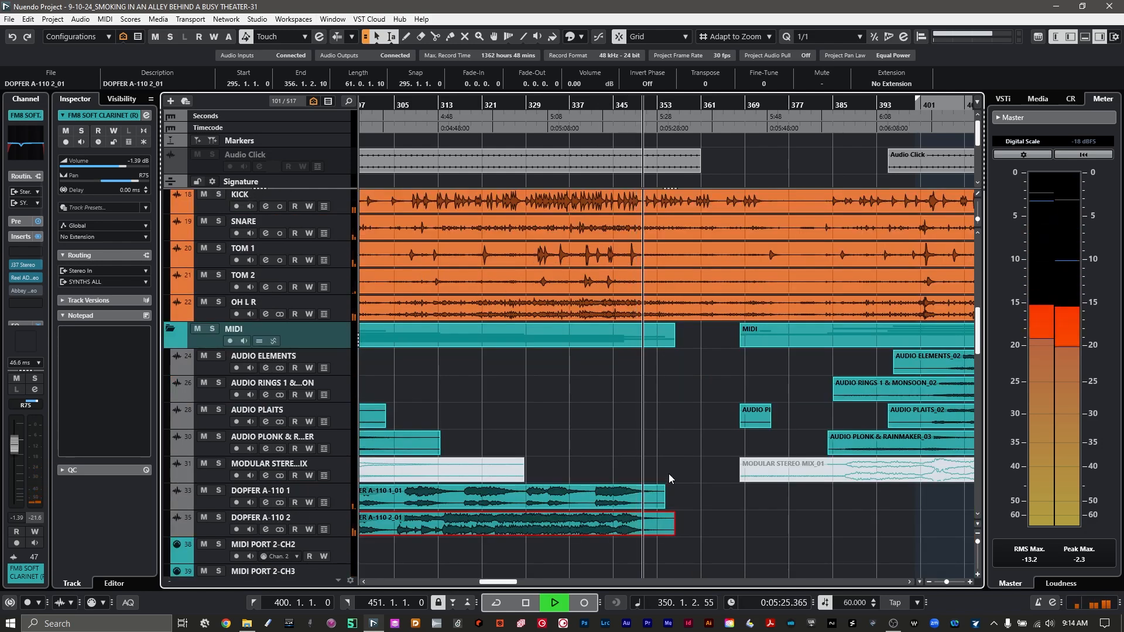
- Examine how the piano, organ, harp and Vermona parts enter and overlap between bars 356 and 384 during playback
scroll(669, 473, up, 7)
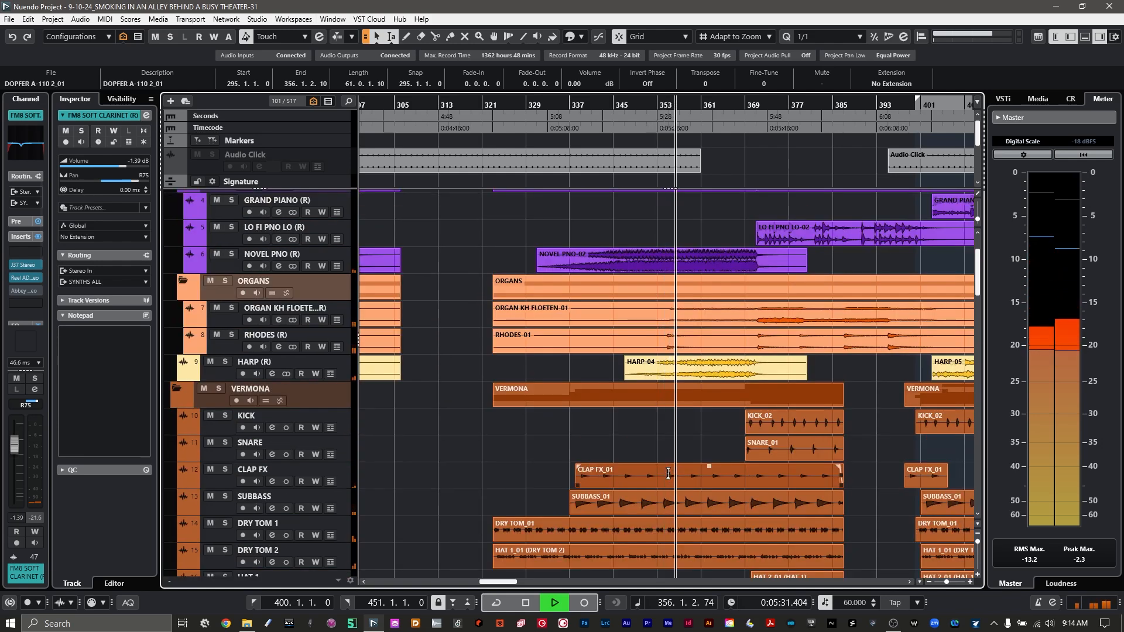
scroll(669, 473, right, 2)
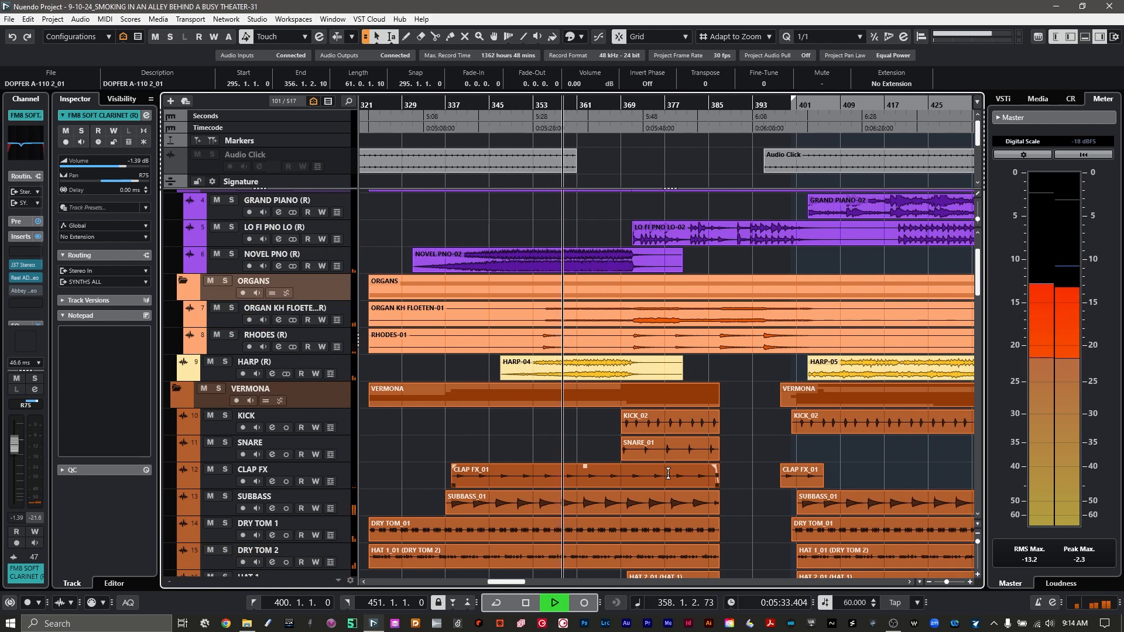
scroll(668, 473, down, 3)
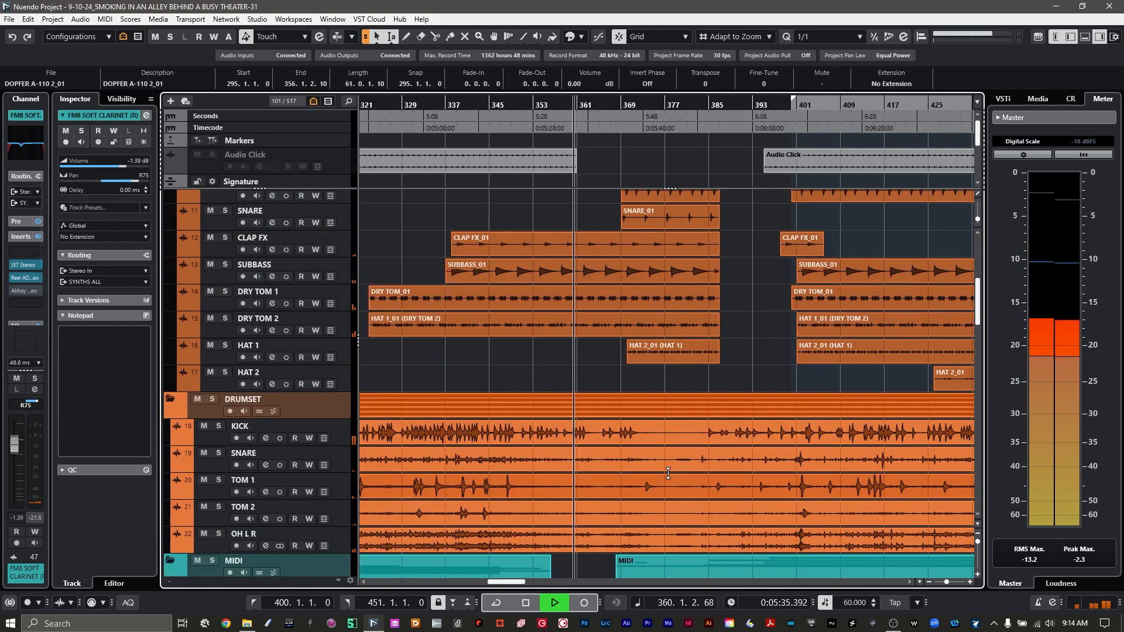
scroll(668, 473, up, 4)
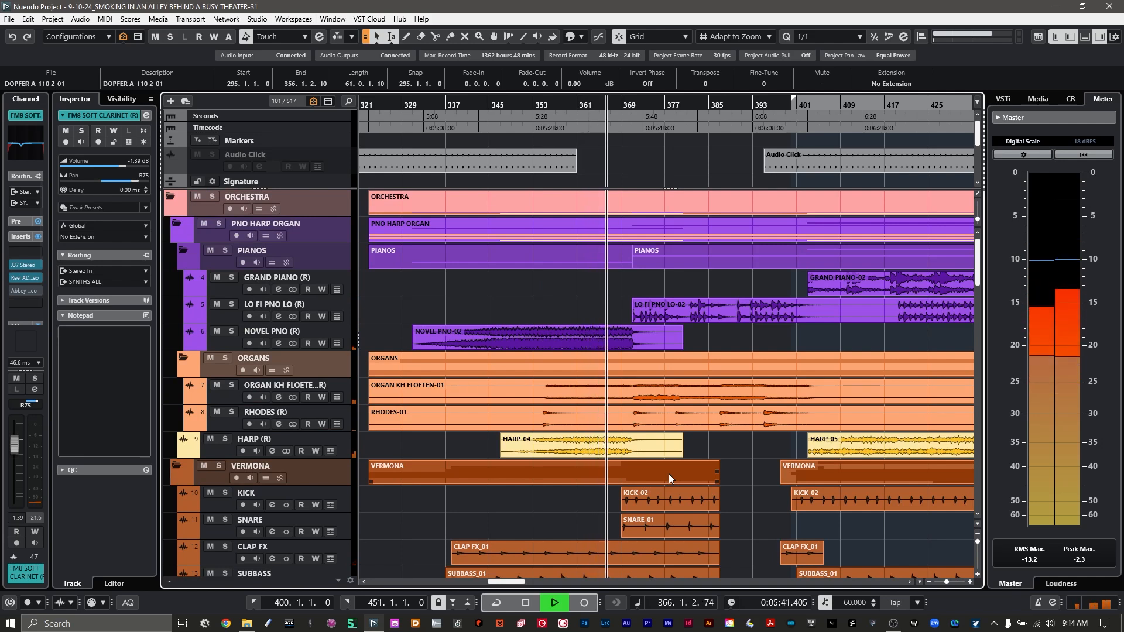
scroll(668, 473, down, 1)
scroll(669, 473, down, 1)
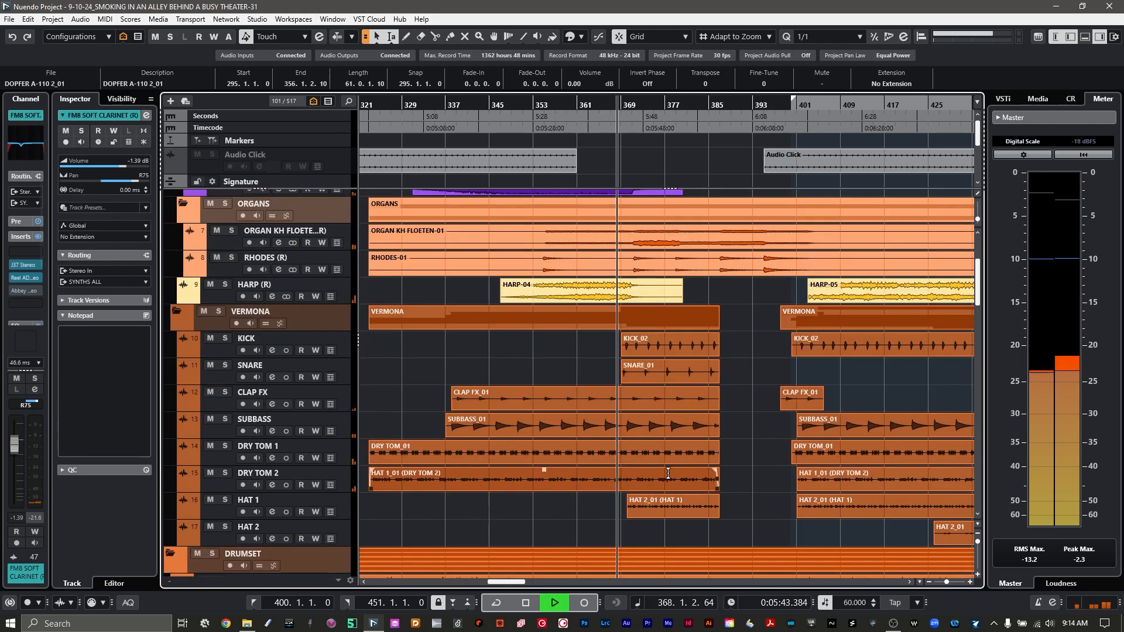
scroll(669, 473, up, 1)
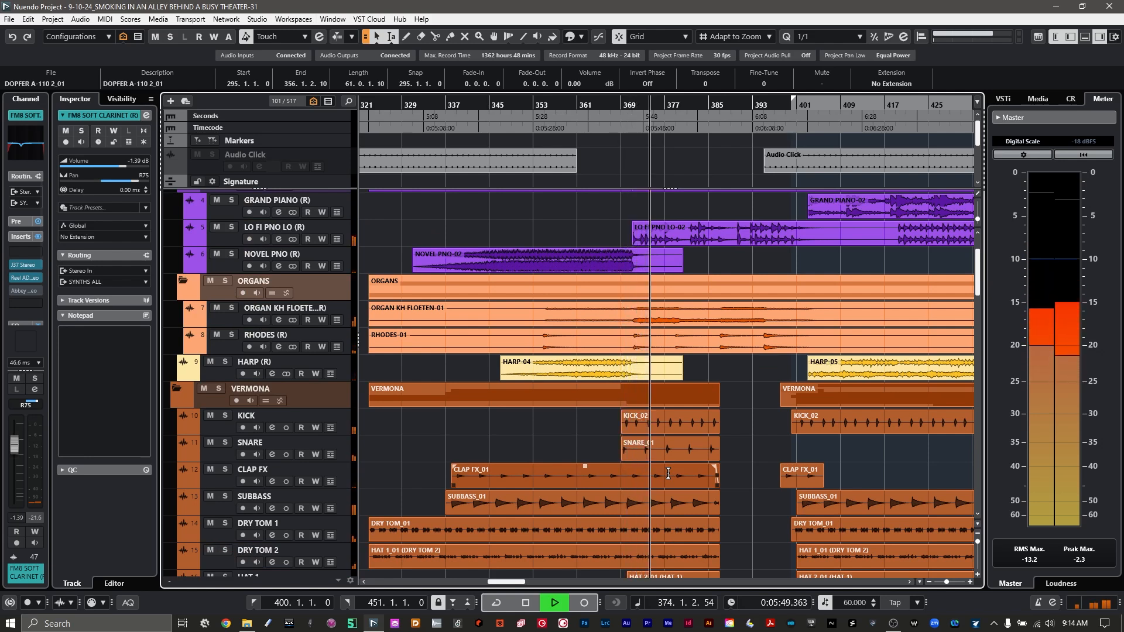
scroll(693, 305, up, 3)
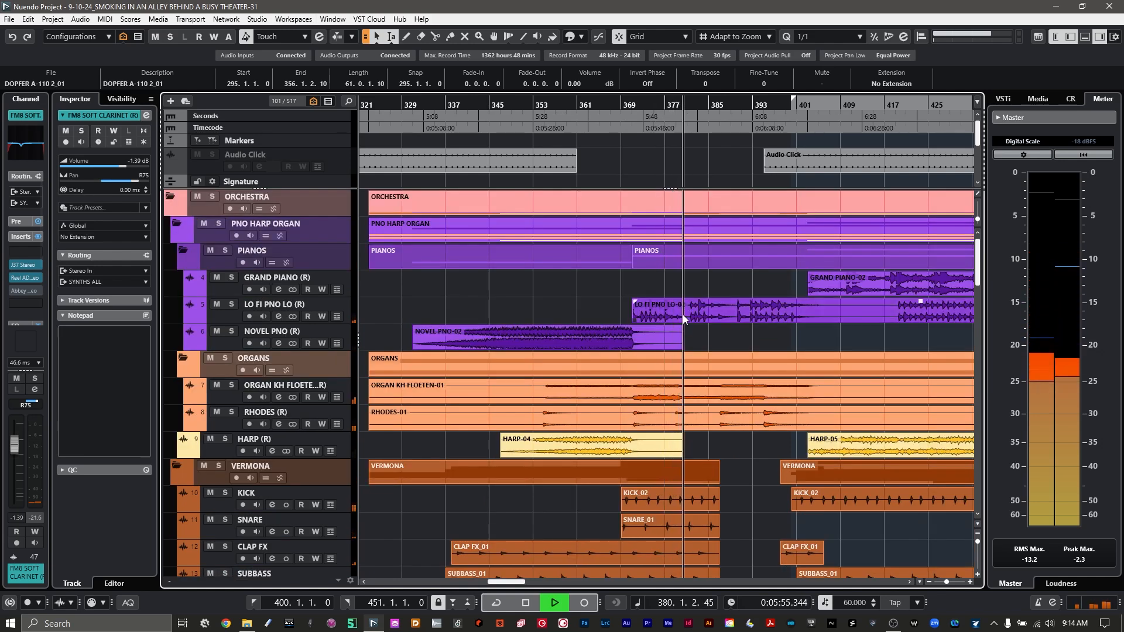
scroll(682, 315, down, 3)
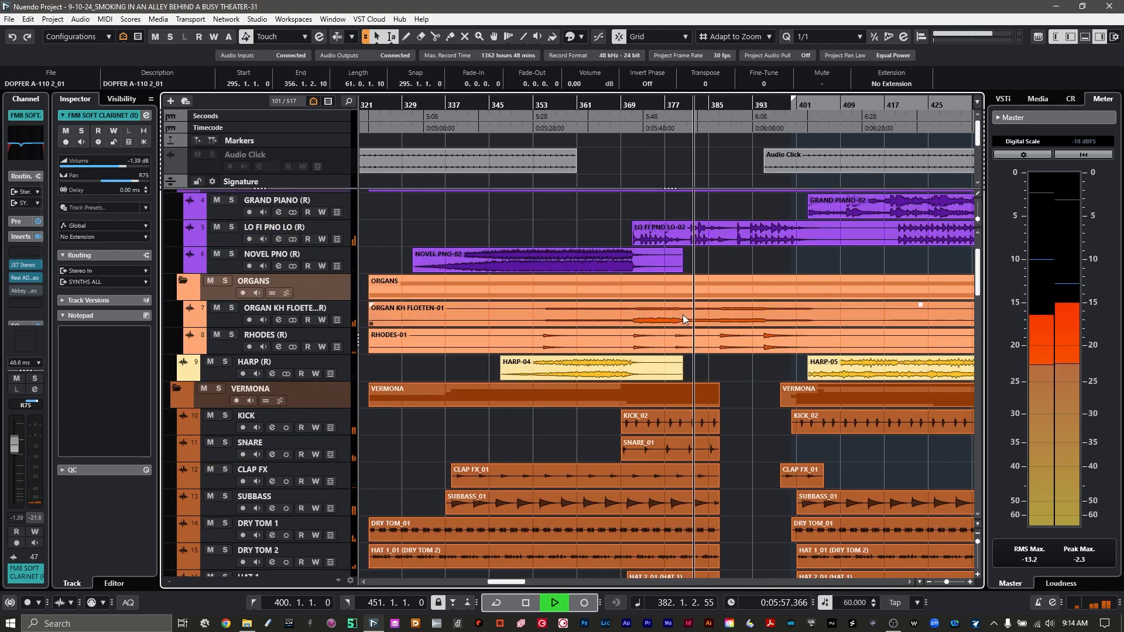
scroll(683, 314, up, 3)
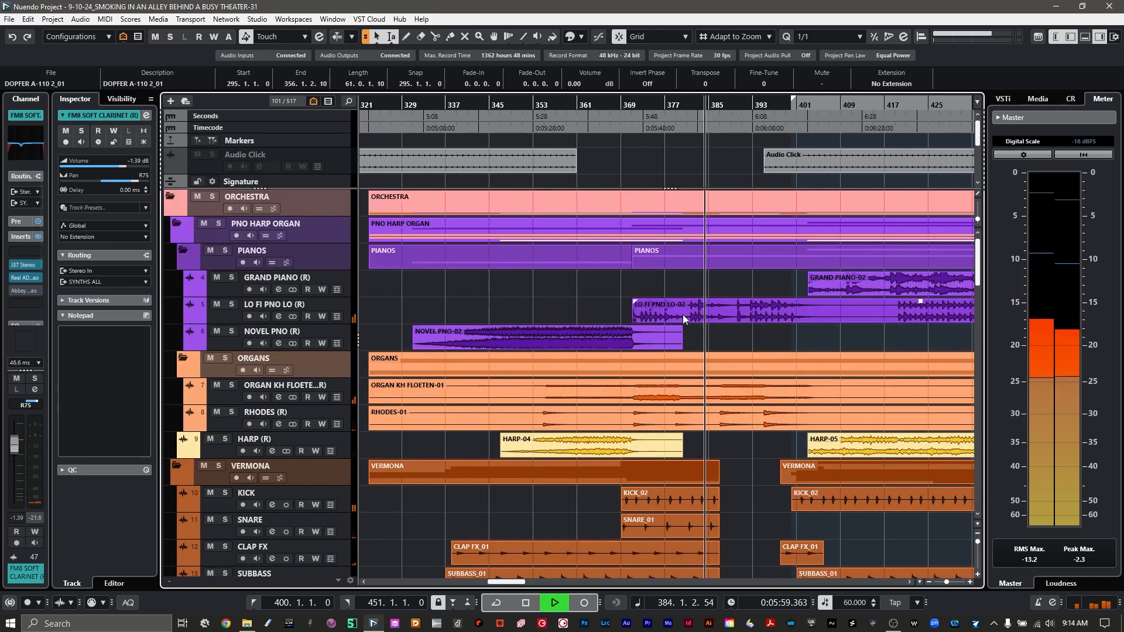
- Follow the drumset and modular audio tracks from bar 386 and examine the modular entries leading into bar 401
scroll(683, 314, down, 12)
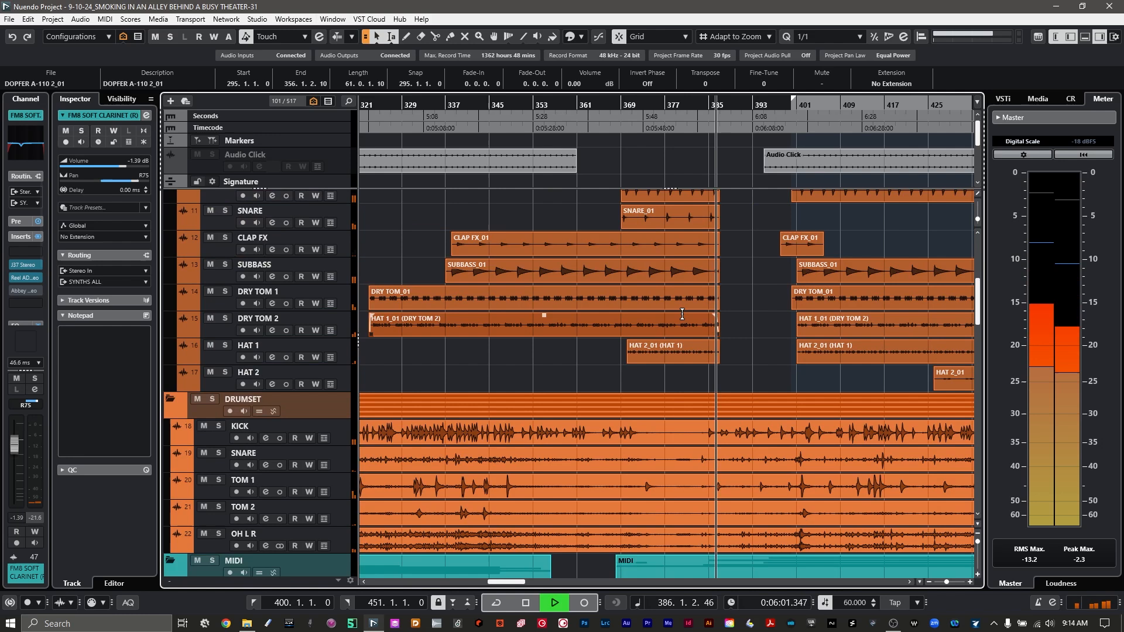
scroll(683, 315, down, 6)
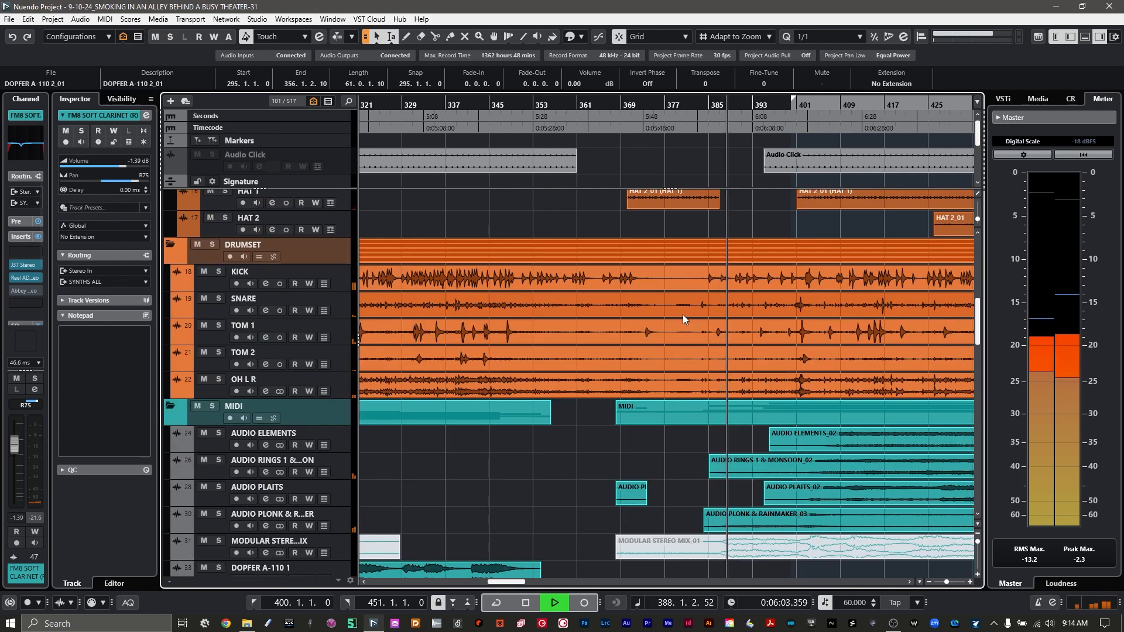
scroll(683, 319, down, 3)
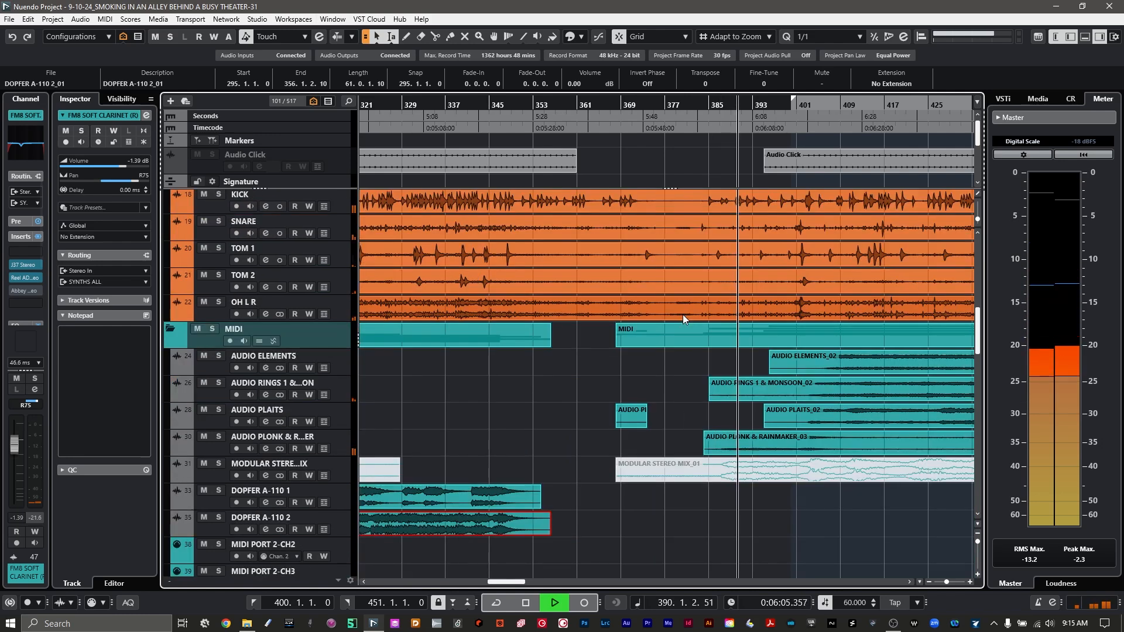
scroll(682, 314, right, 4)
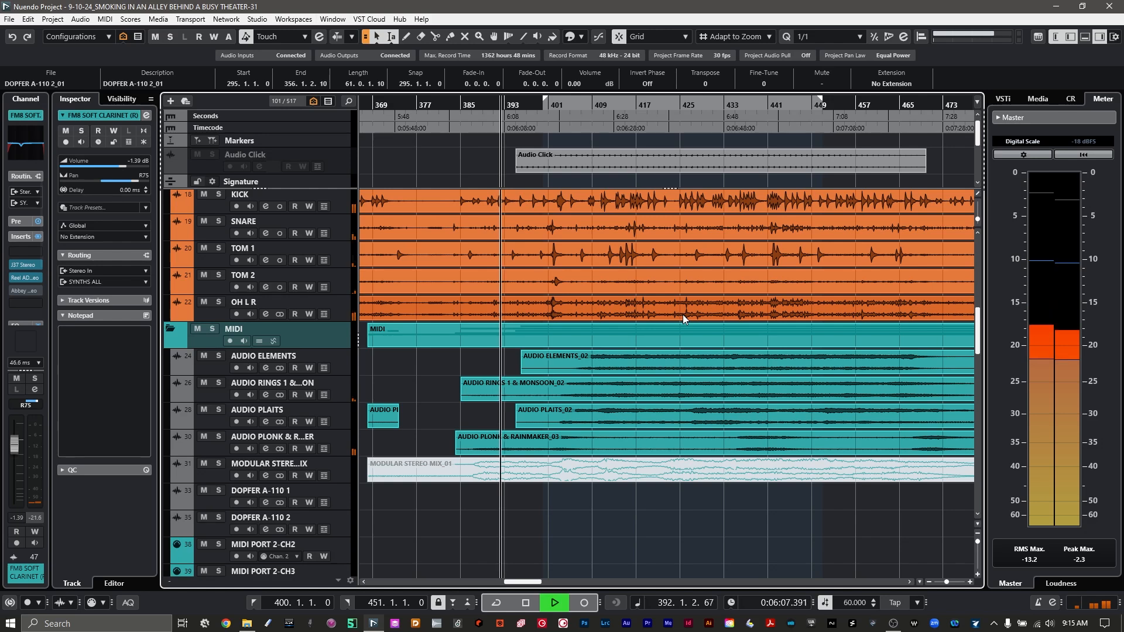
scroll(683, 319, left, 2)
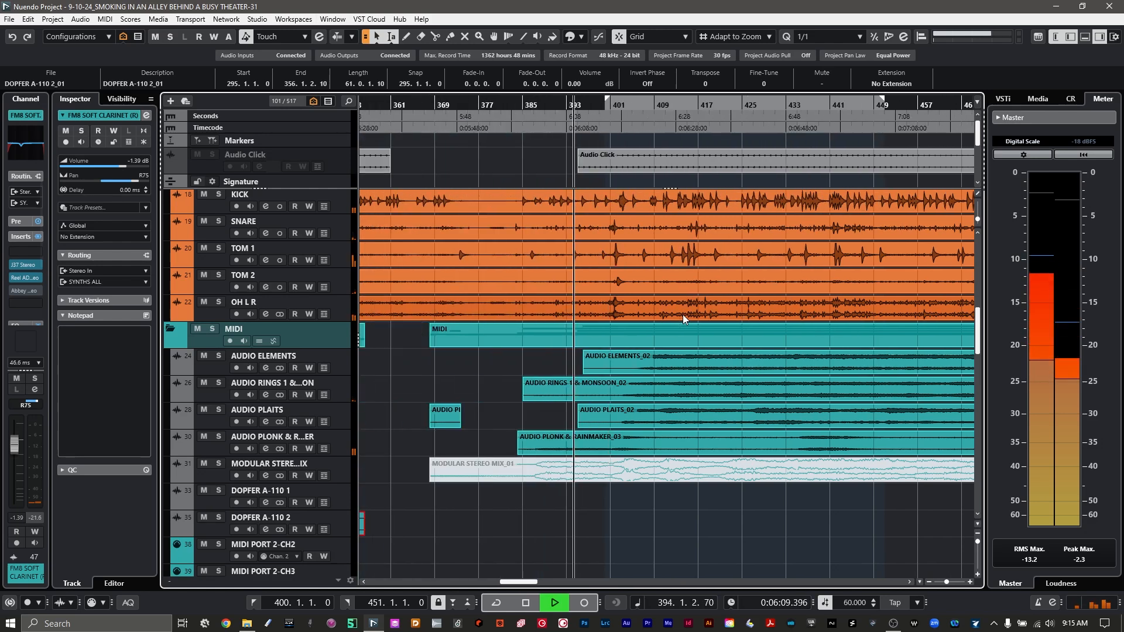
- Follow the piano, organ, harp and Vermona tracks past bar 401 during playback, and stop the transport
scroll(683, 314, up, 20)
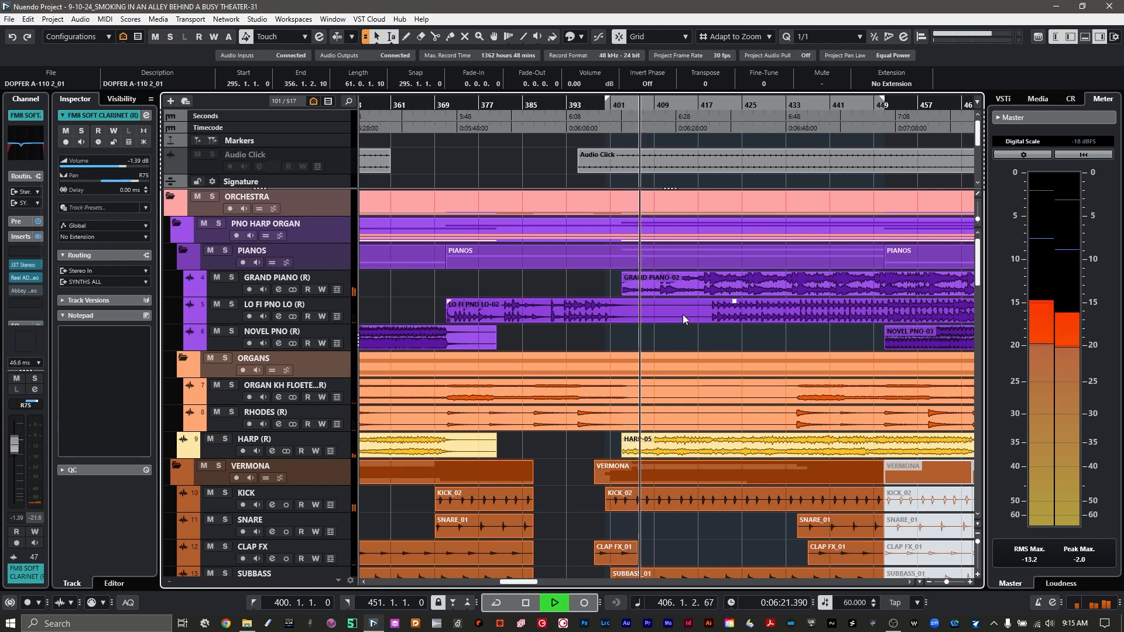
scroll(683, 315, down, 4)
key(space)
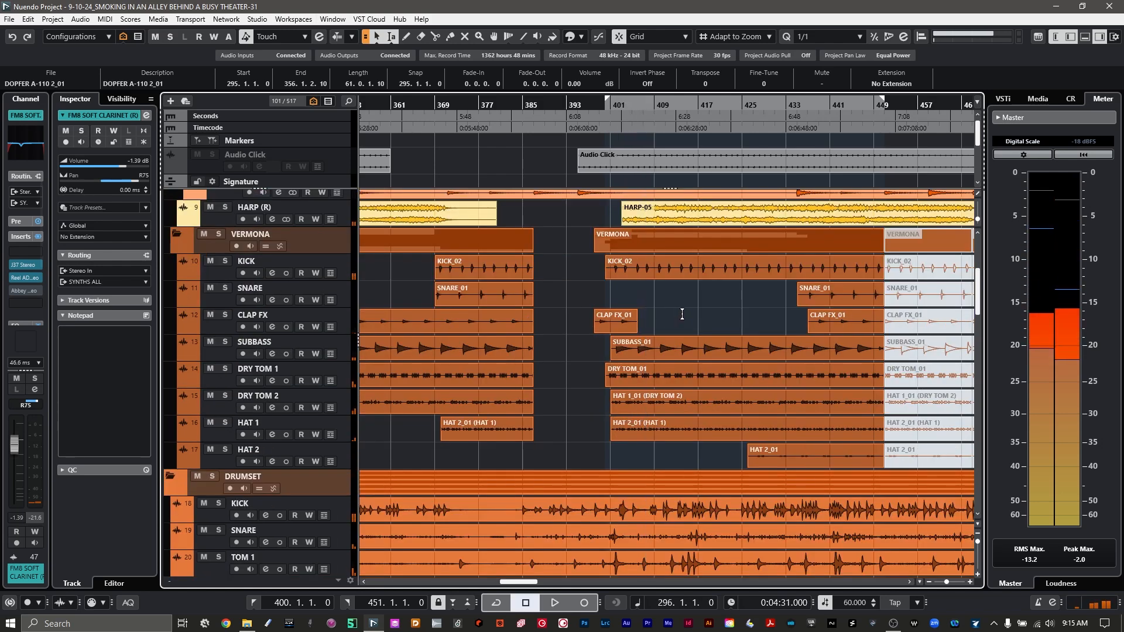
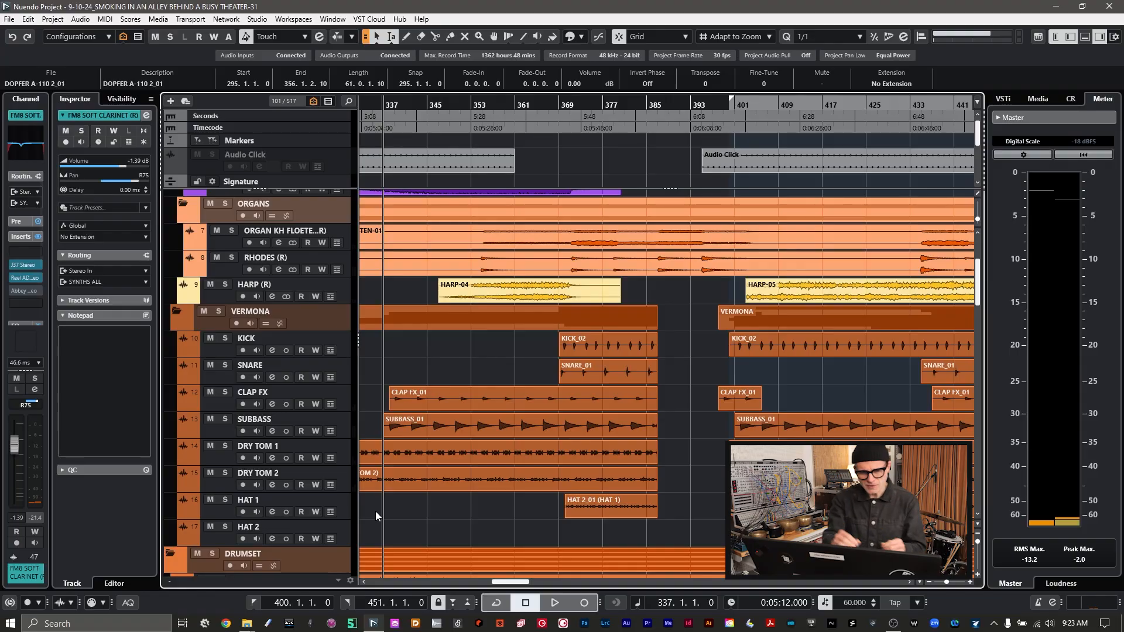
- Examine the Vermona, drumset and modular audio tracks around bars 345 to 481, and widen the view to the surrounding sections
scroll(697, 455, right, 3)
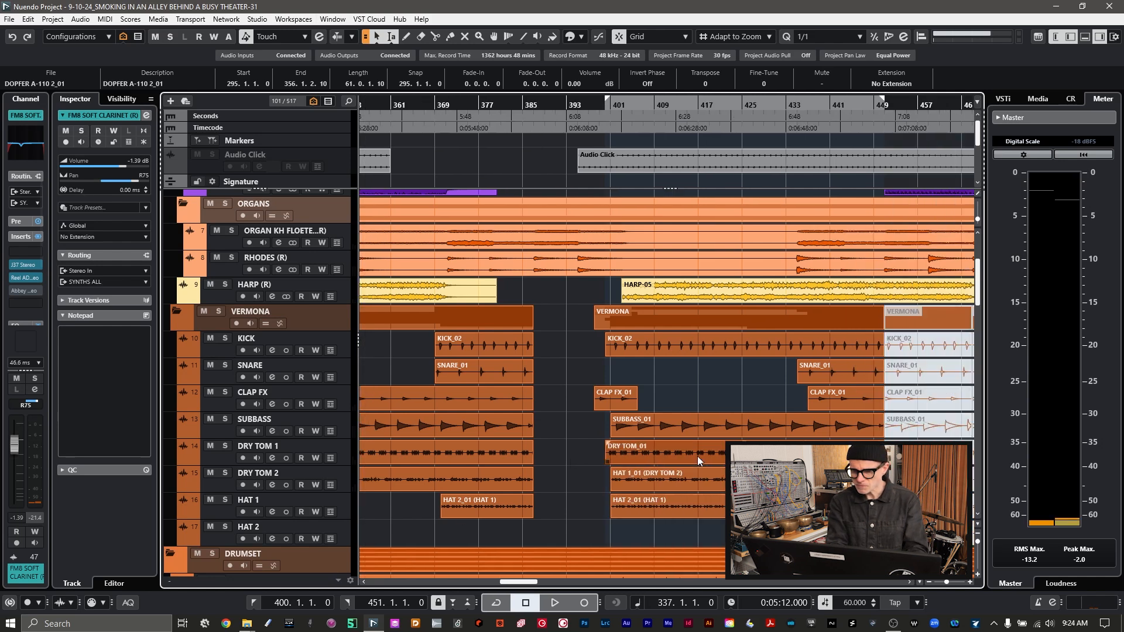
scroll(697, 456, down, 3)
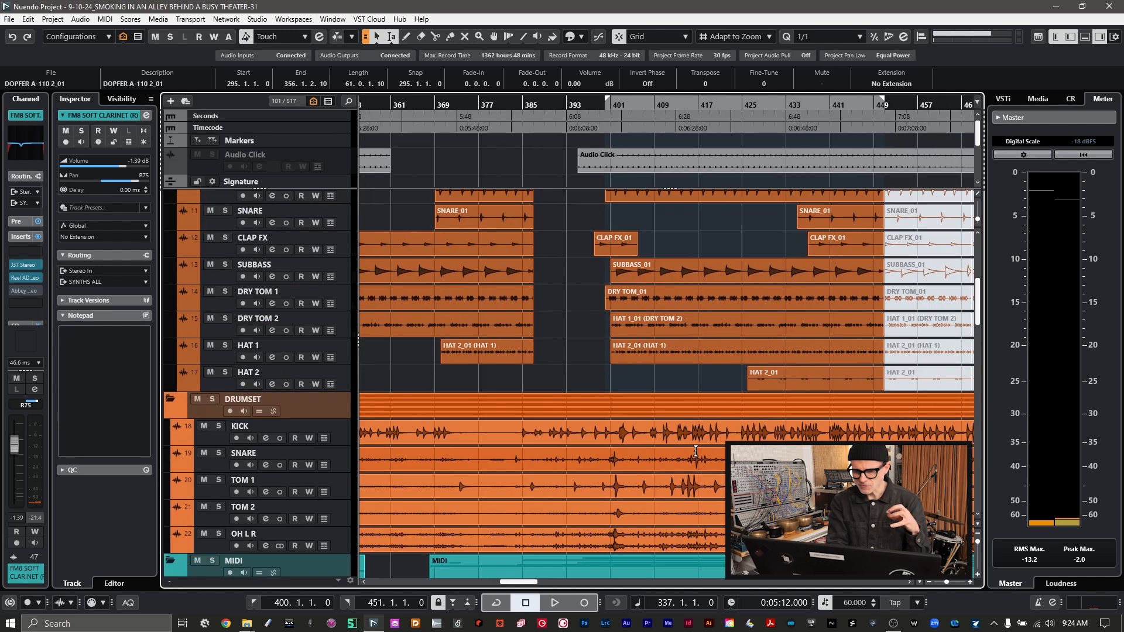
scroll(696, 451, down, 6)
scroll(697, 452, left, 4)
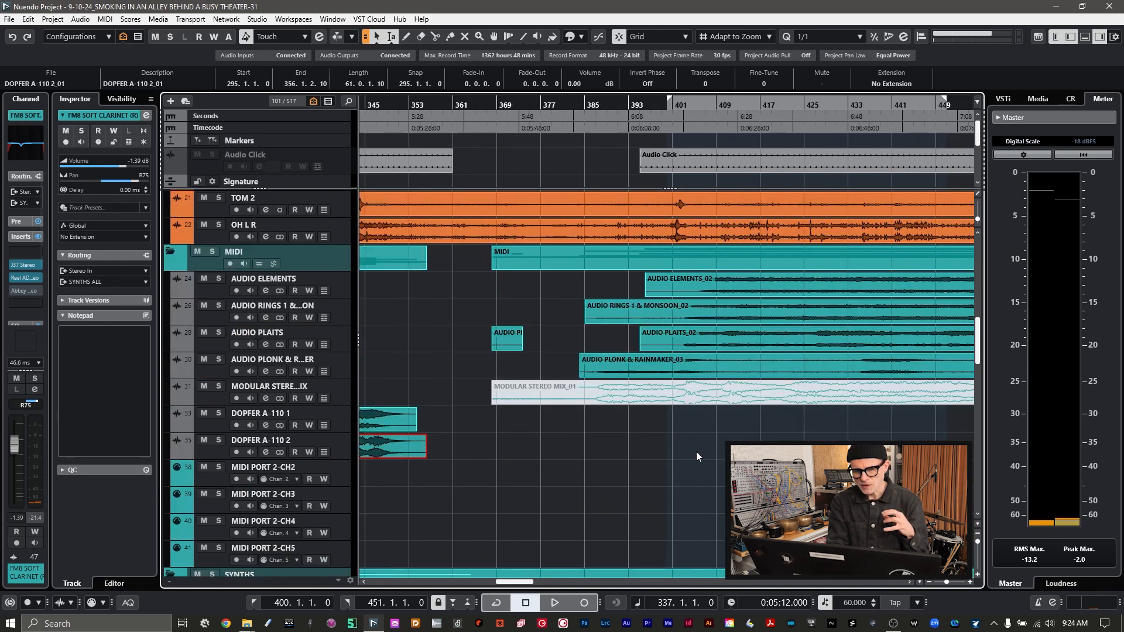
scroll(697, 452, up, 2)
scroll(697, 452, right, 8)
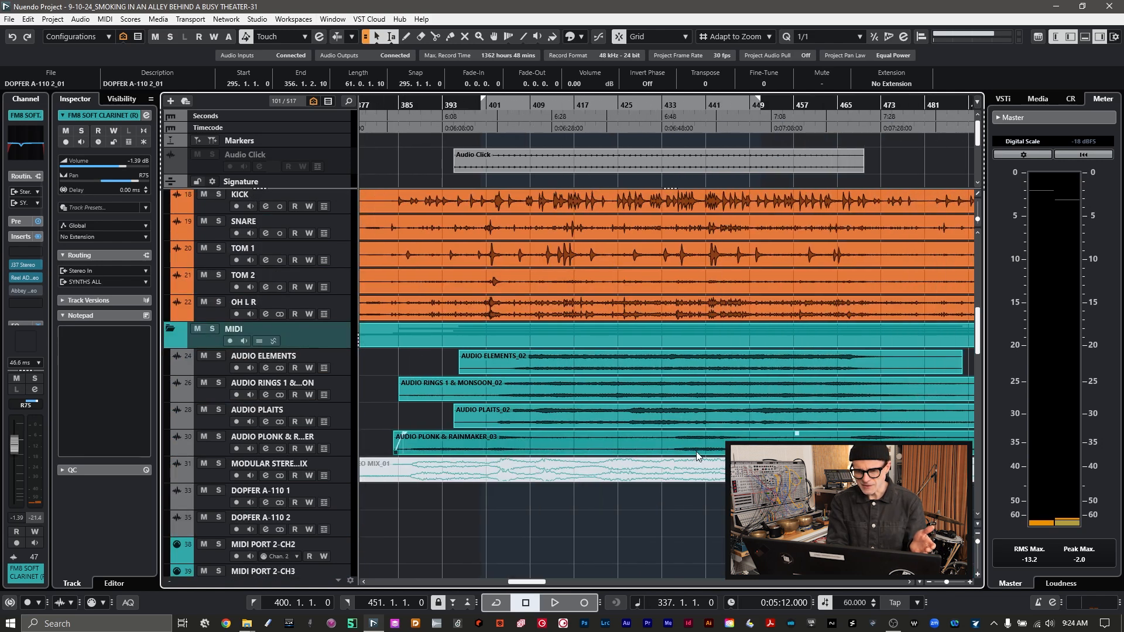
key(g)
key(g)
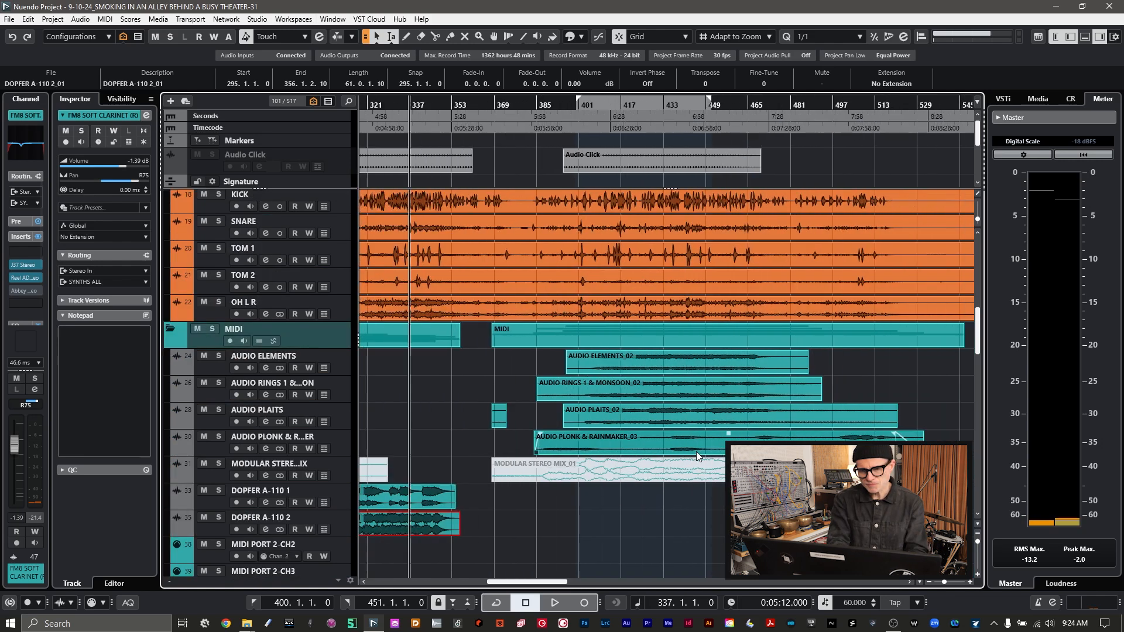
- Examine the orchestra and Vermona parts from the later sections back to about bar 161
scroll(726, 383, up, 6)
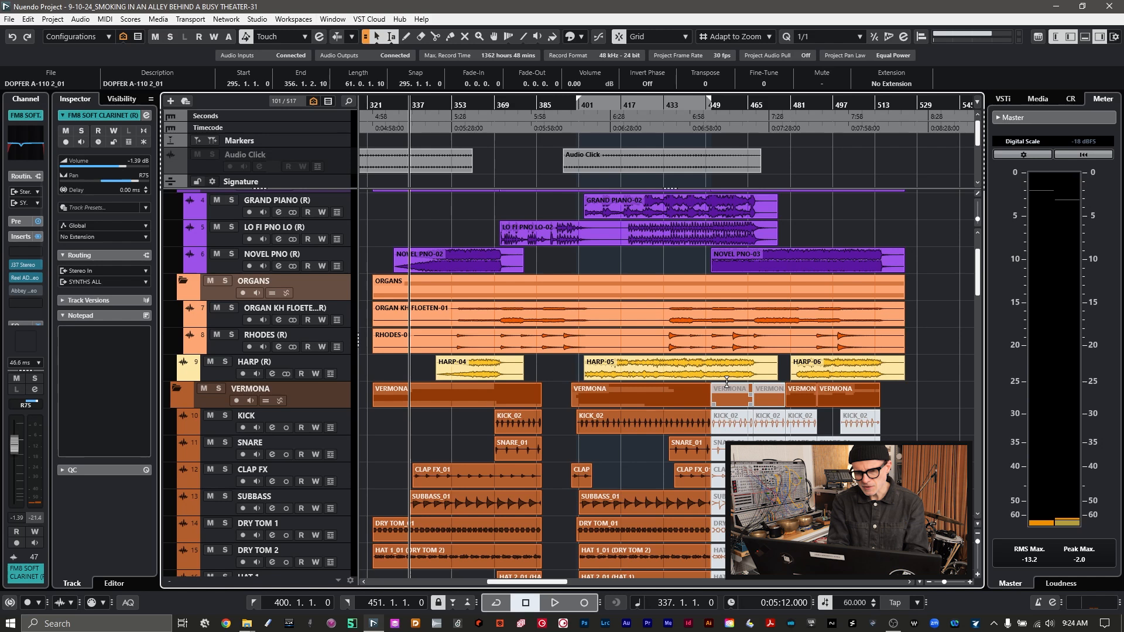
scroll(726, 382, up, 3)
scroll(727, 382, left, 3)
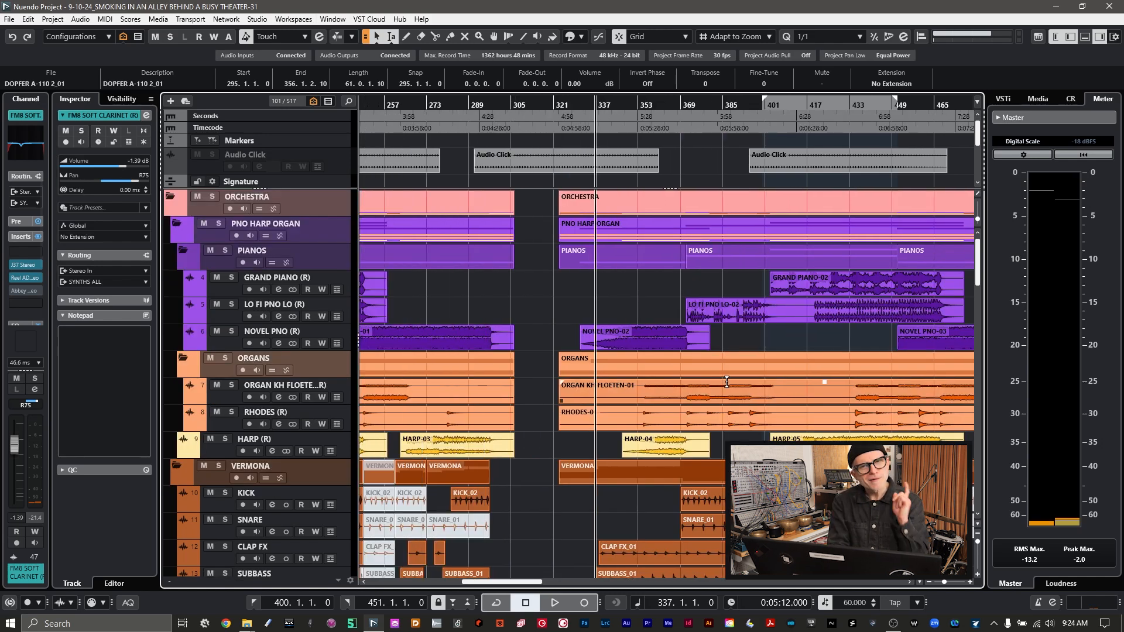
scroll(727, 382, left, 3)
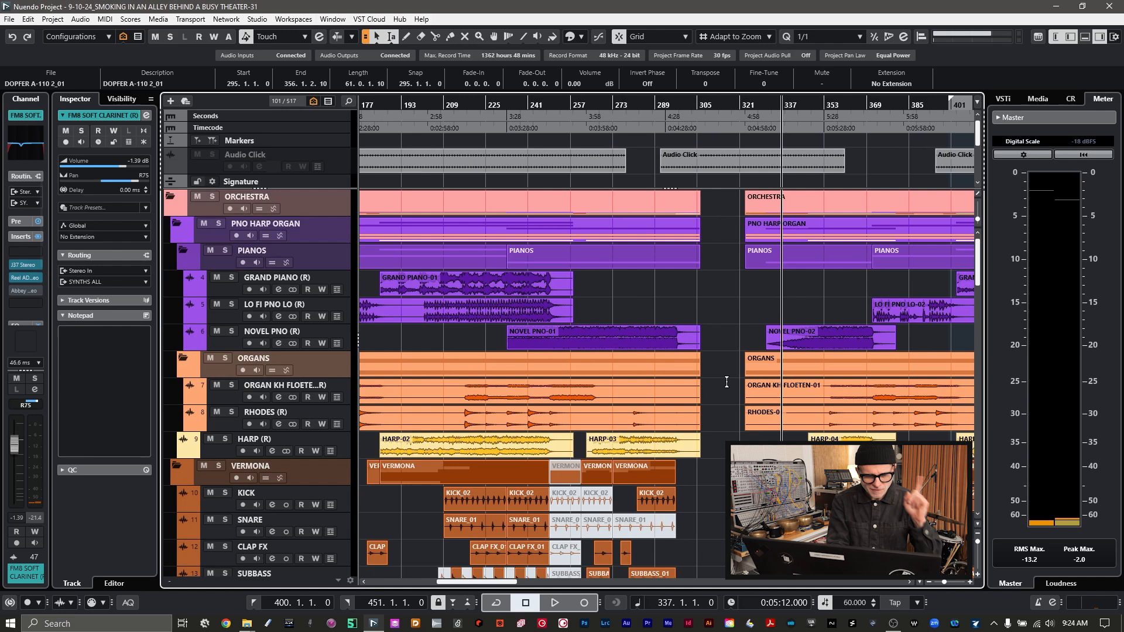
scroll(727, 382, left, 1)
scroll(727, 381, down, 5)
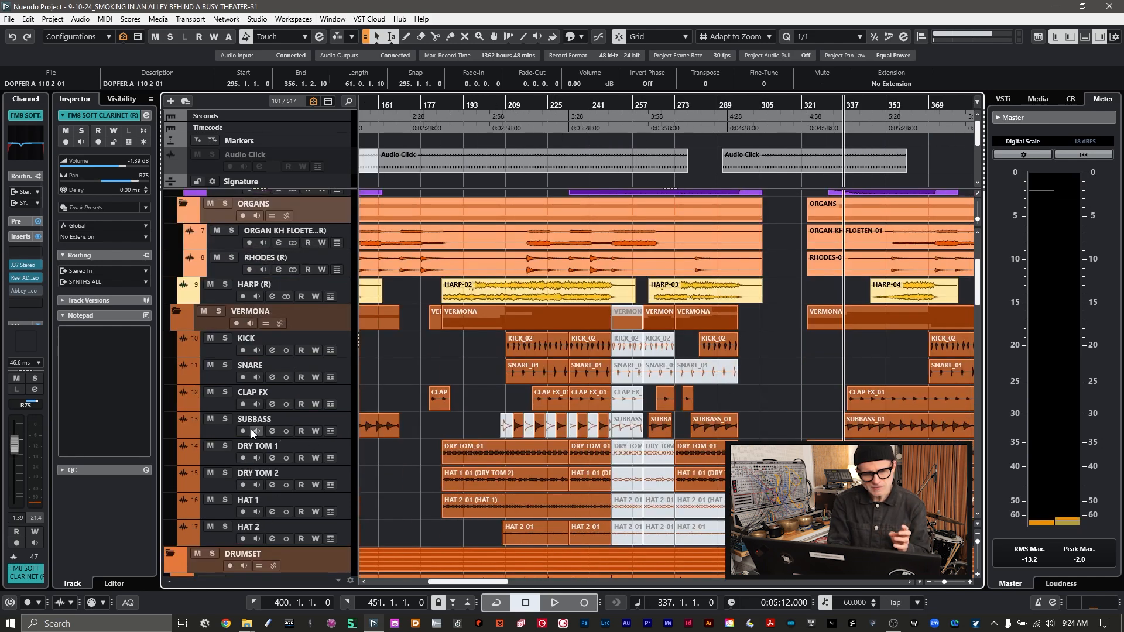
- Play the SUBBASS track in solo from bar 154, stop playback and clear the solo
scroll(392, 426, left, 3)
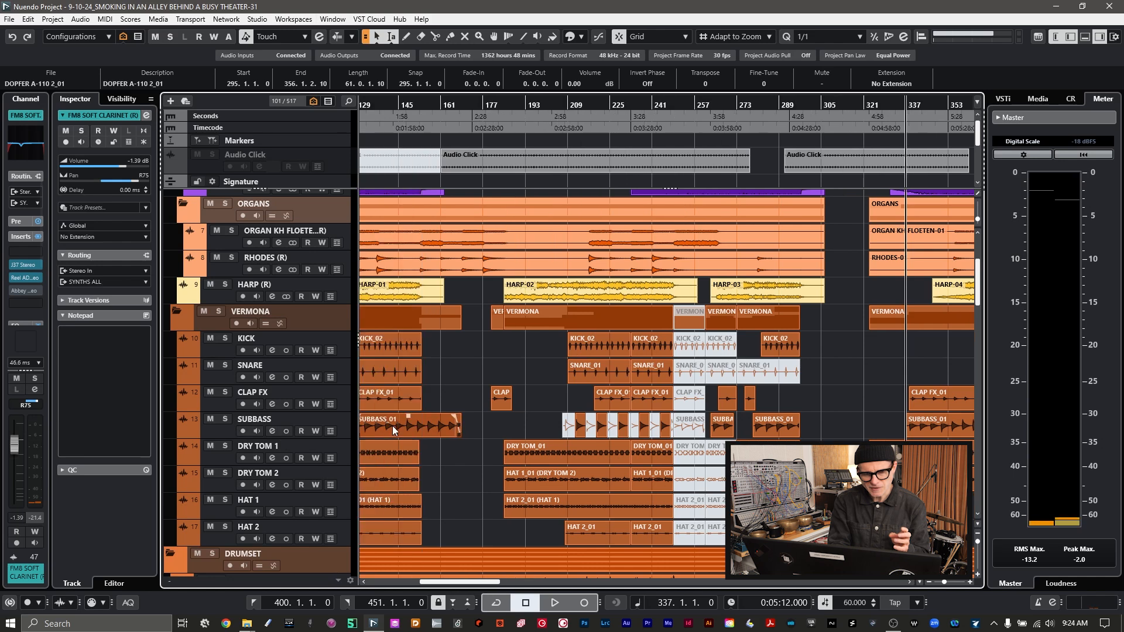
click(483, 104)
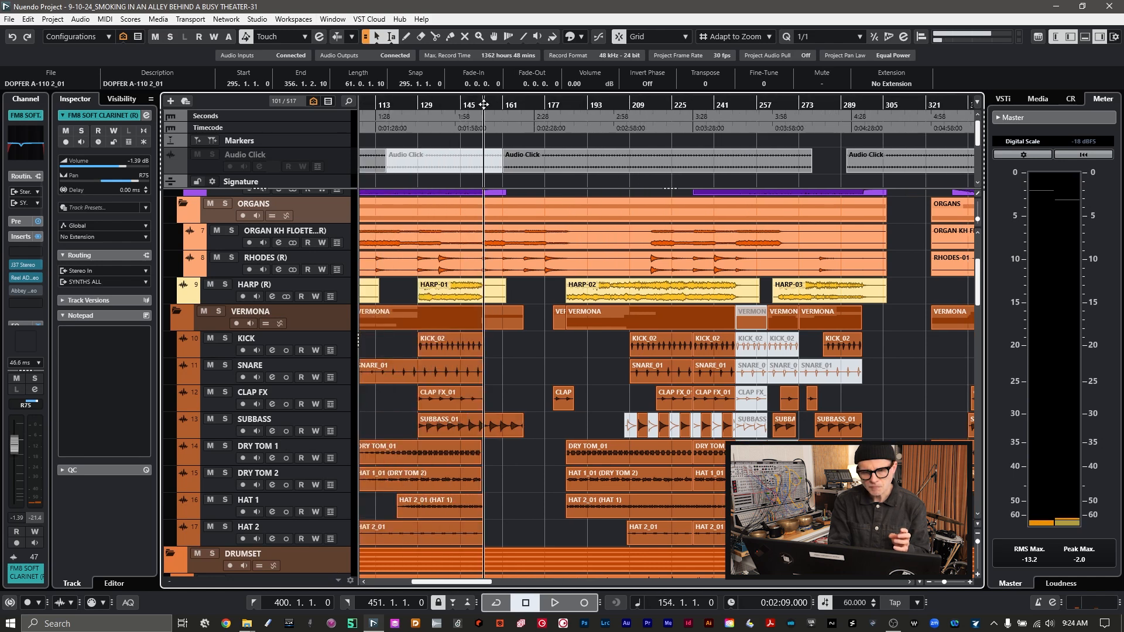
click(223, 420)
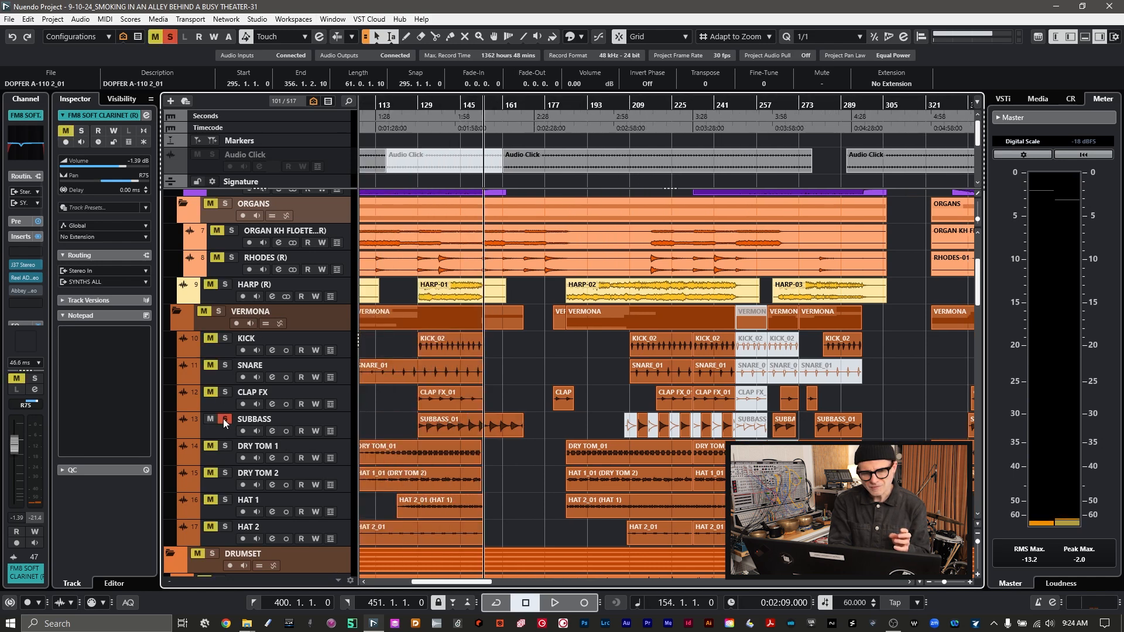
key(space)
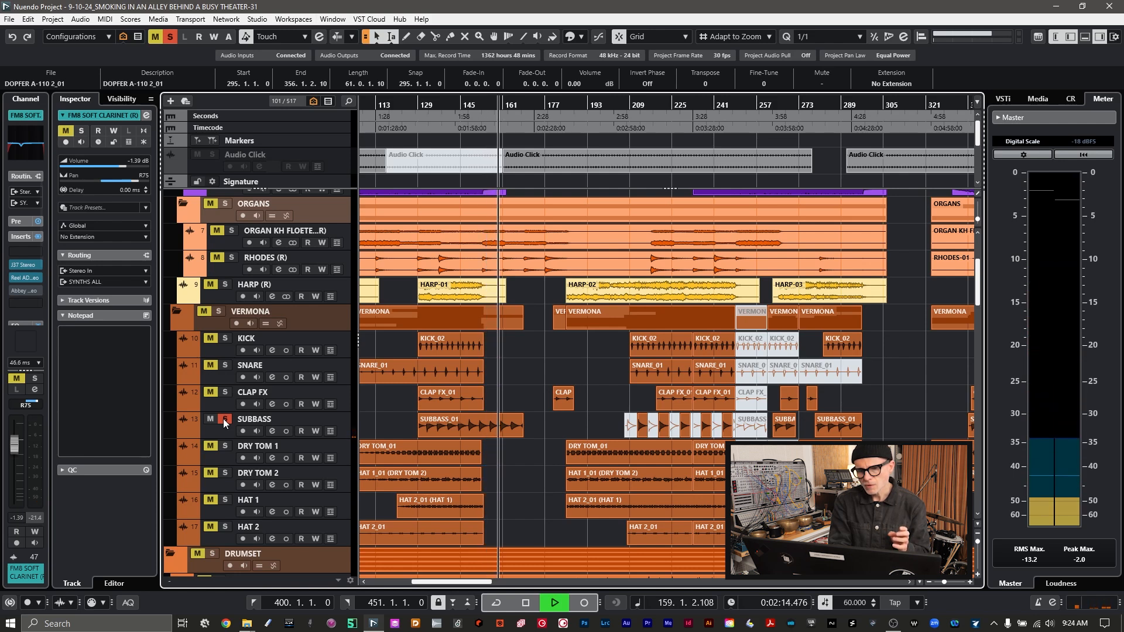
key(space)
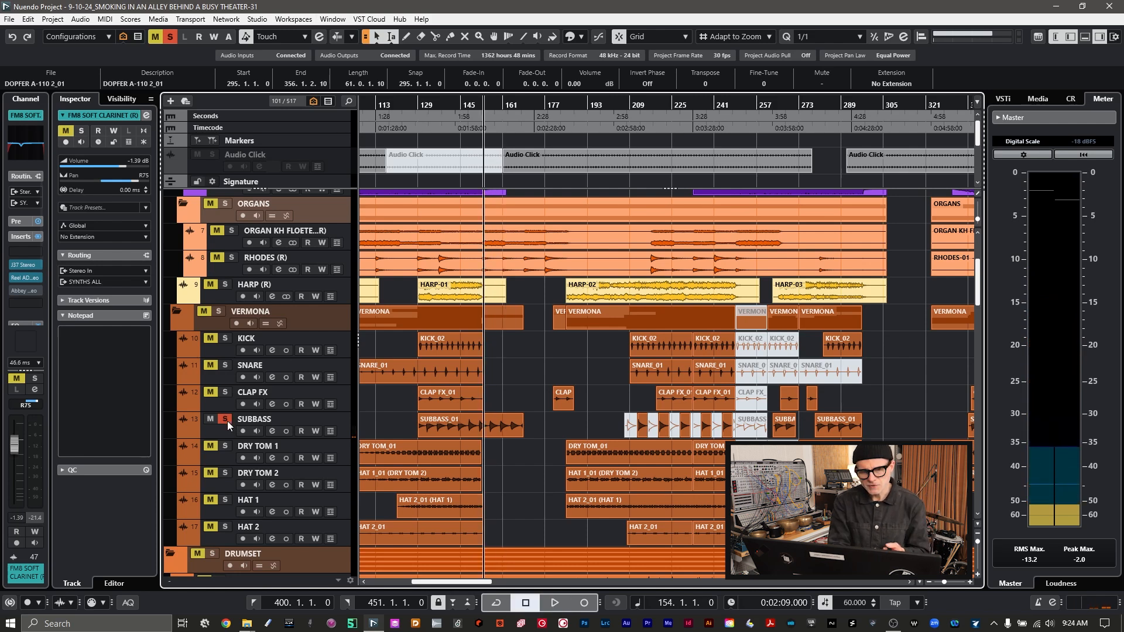
click(227, 421)
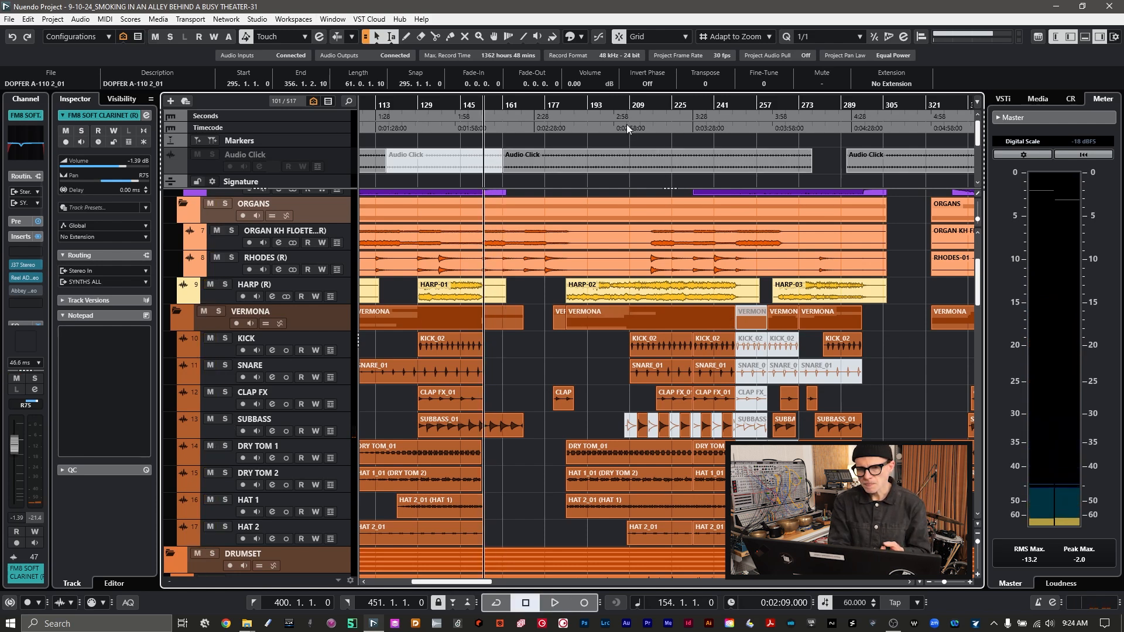
- Select the alternating muted and unmuted SUBBASS events from bar 207, inspect them enlarged and play the full mix from bar 205
click(619, 104)
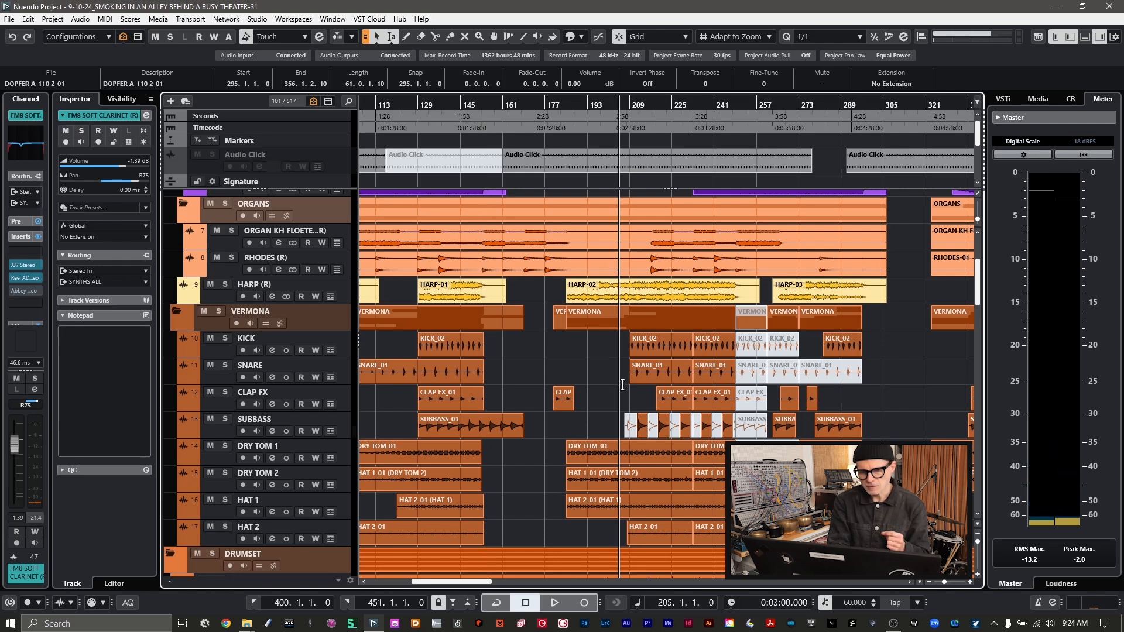
drag(611, 431, 749, 419)
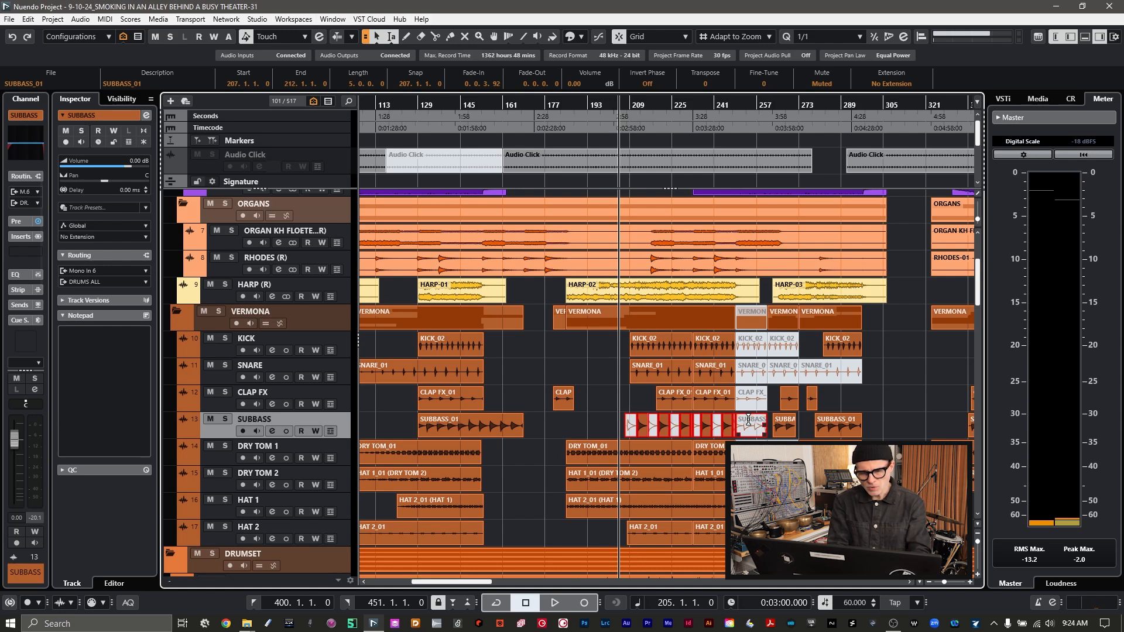
key(alt+s)
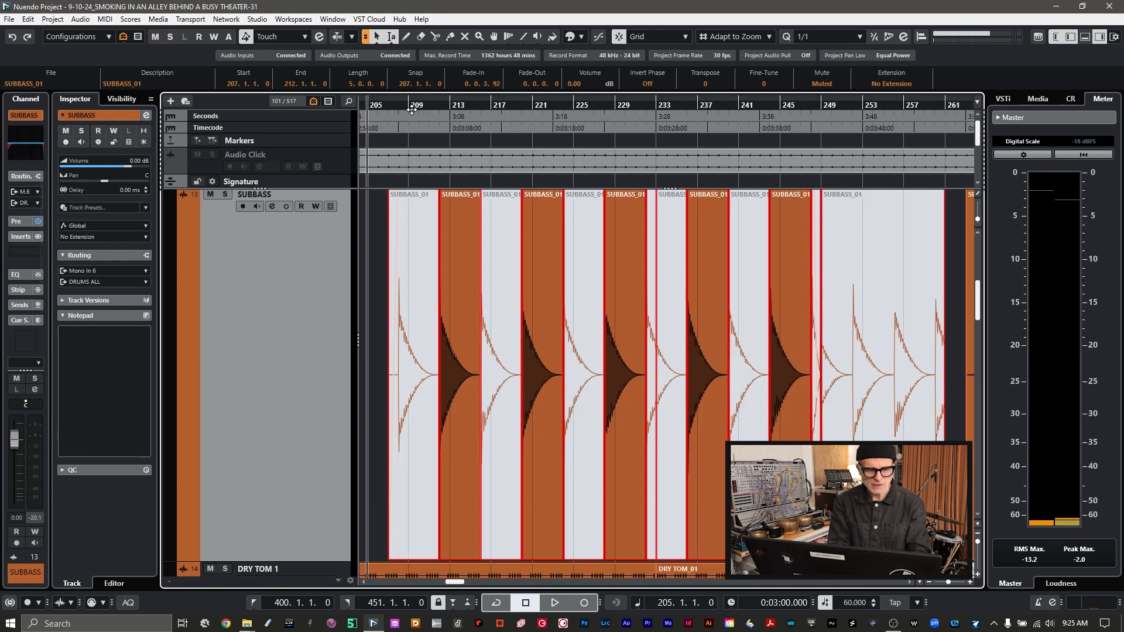
key(space)
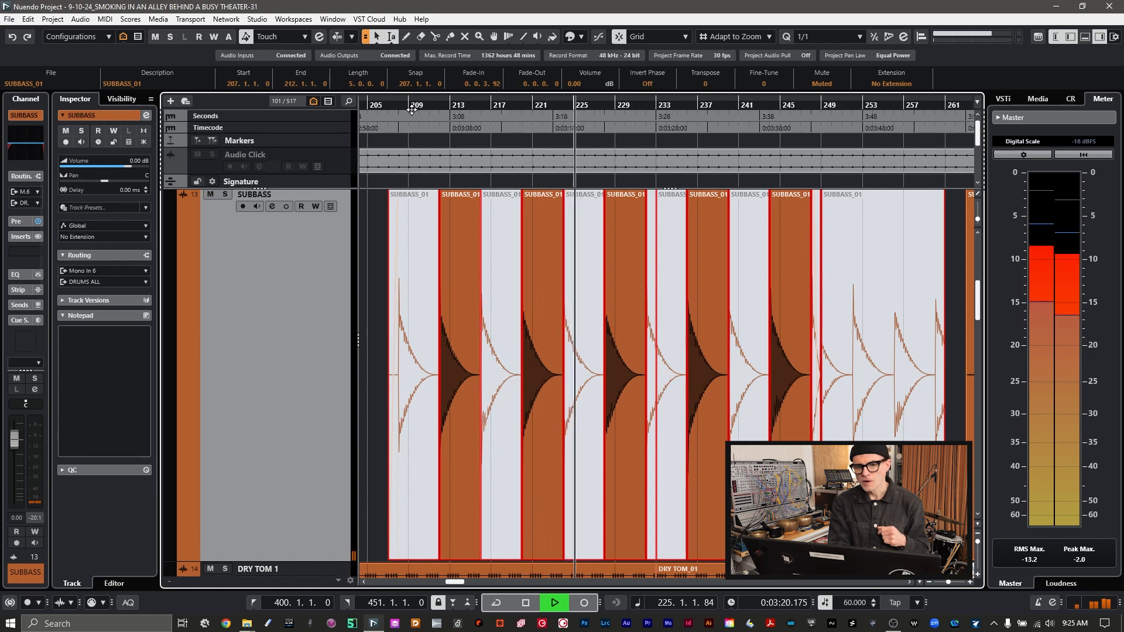
key(space)
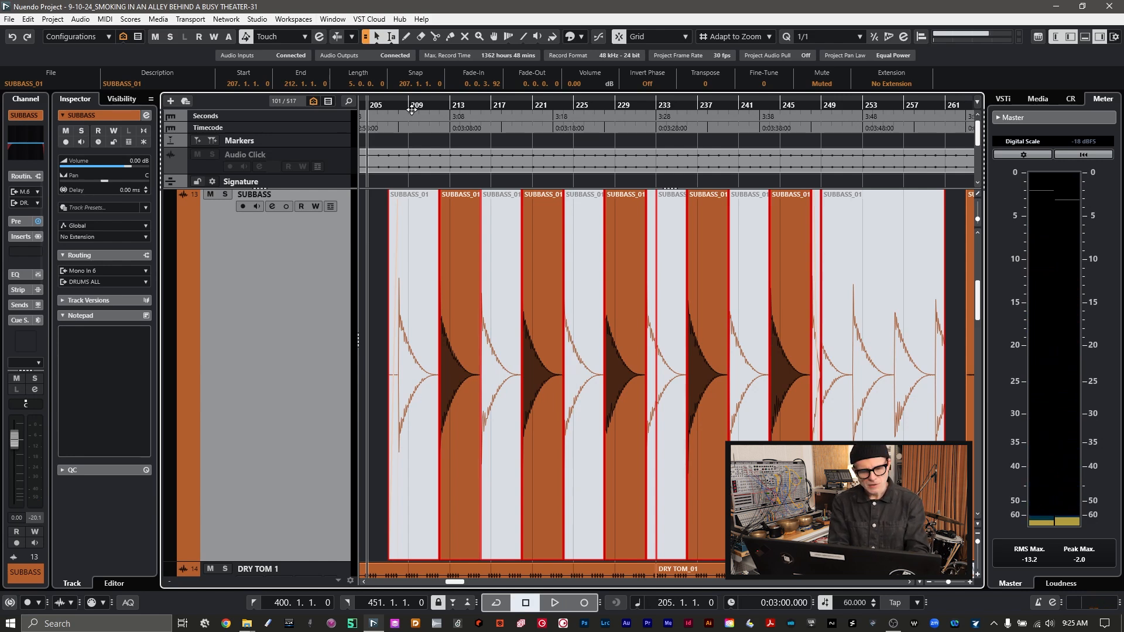
key(ctrl+Down)
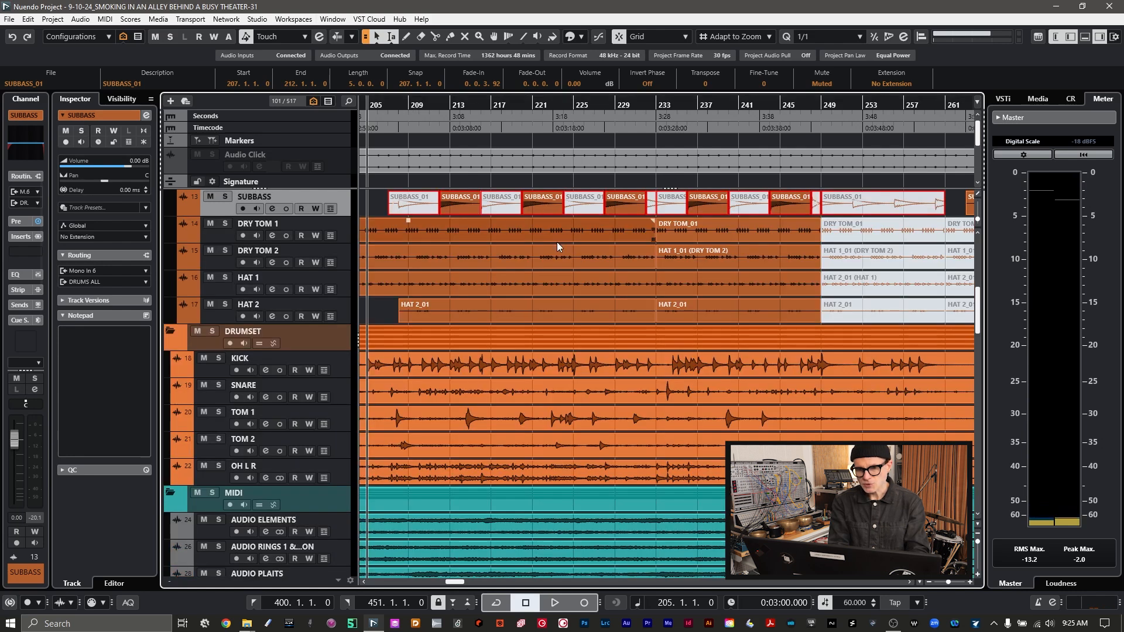
- Examine how the Vermona, drumset, piano and organ parts are arranged from bar 249 through the section starting near bar 321
scroll(628, 322, right, 8)
scroll(628, 322, up, 5)
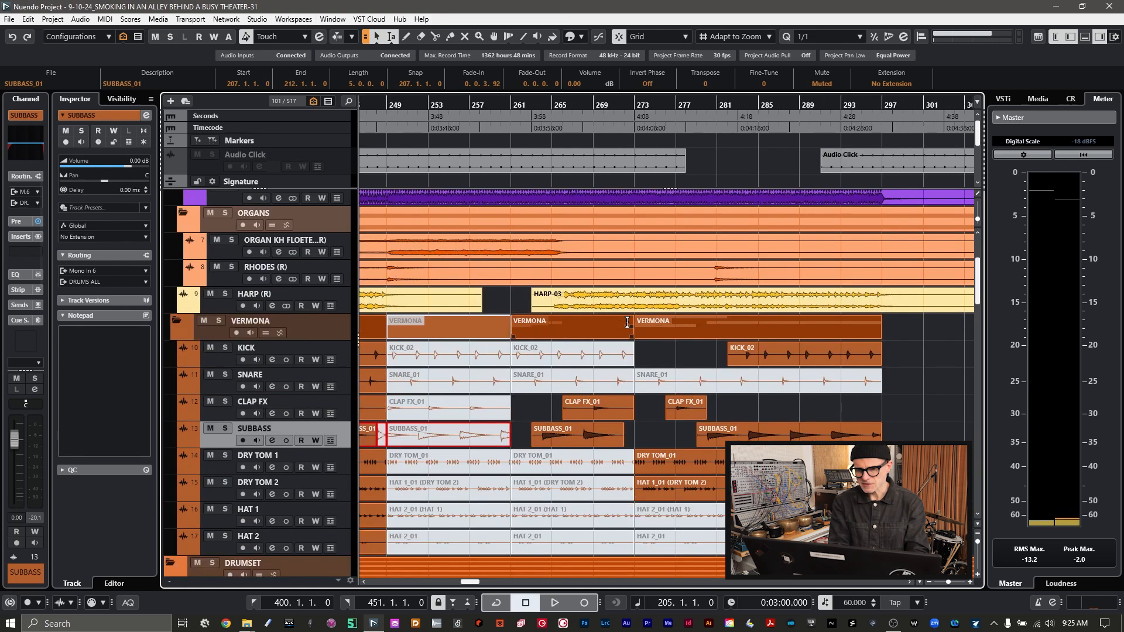
scroll(628, 322, right, 14)
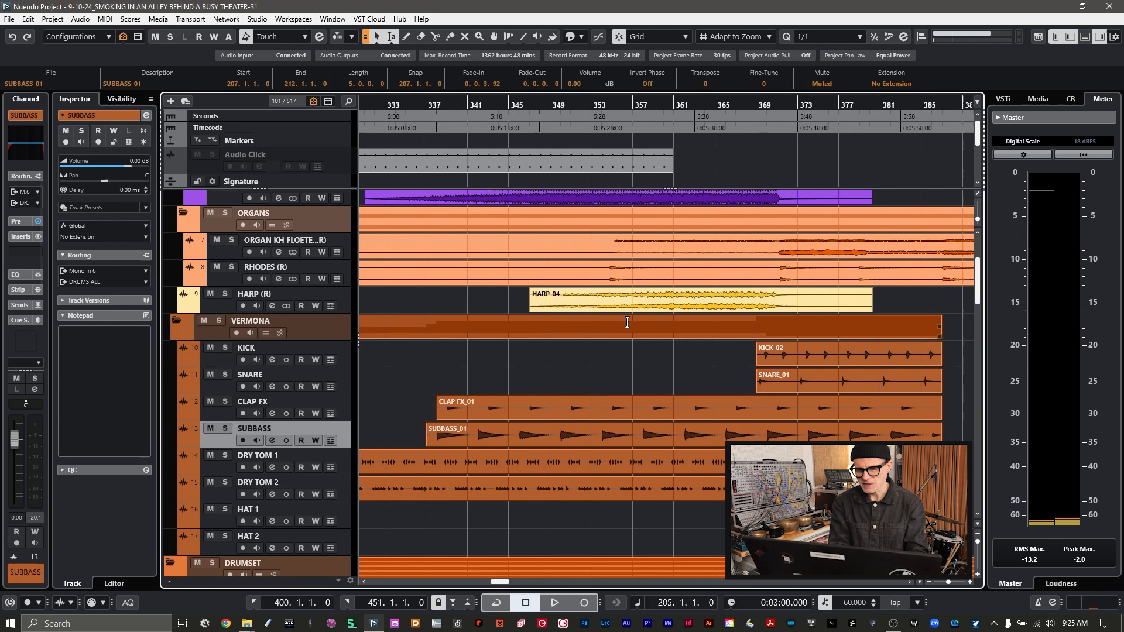
scroll(627, 323, left, 3)
scroll(644, 319, down, 15)
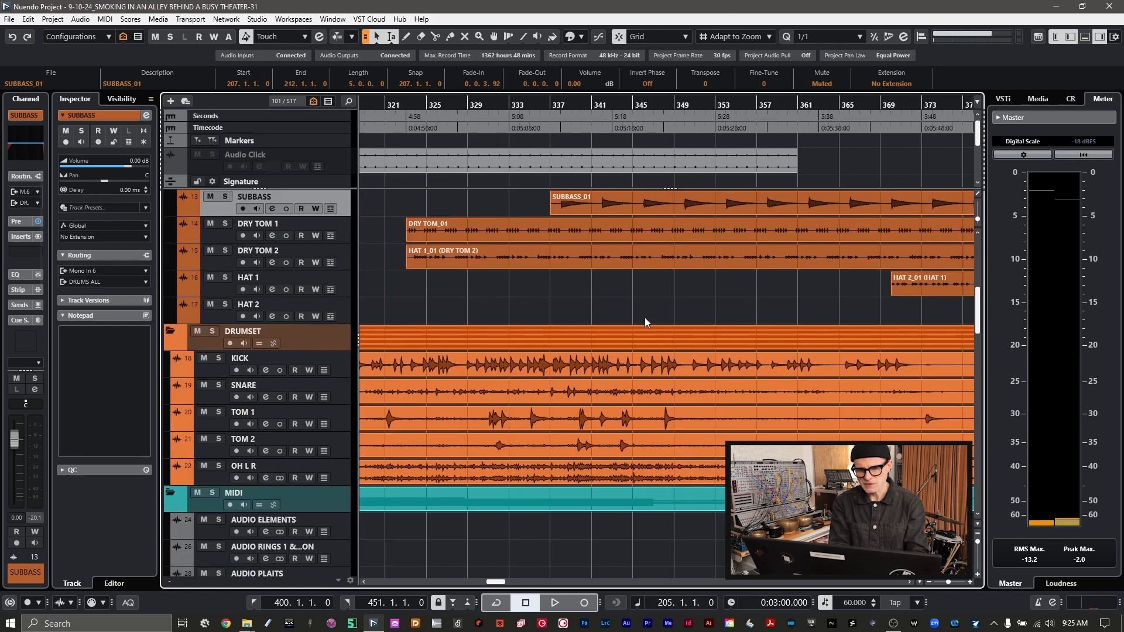
scroll(645, 320, up, 4)
scroll(645, 317, up, 10)
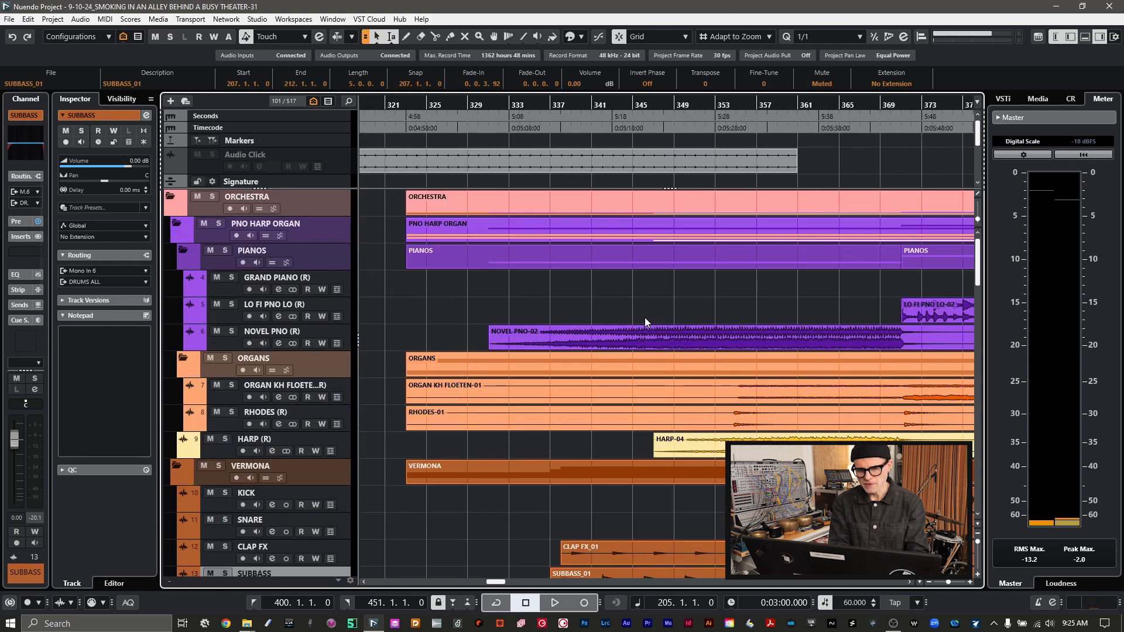
scroll(574, 233, down, 2)
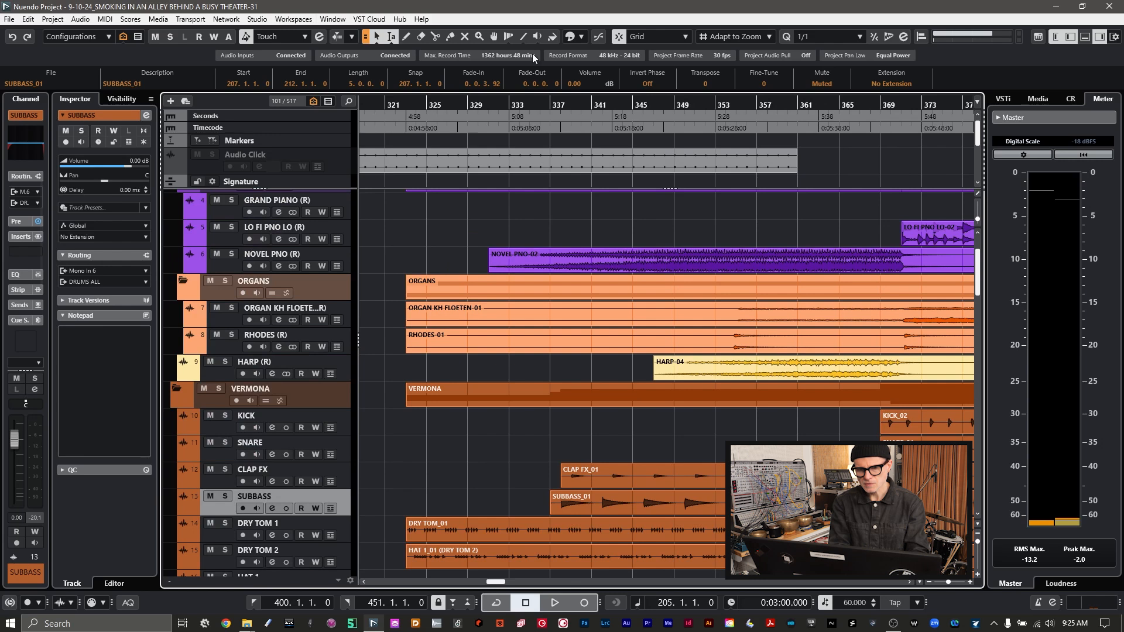
- Play the full mix from bar 336 while following the piano, harp and Vermona tracks, and stop playback
click(543, 104)
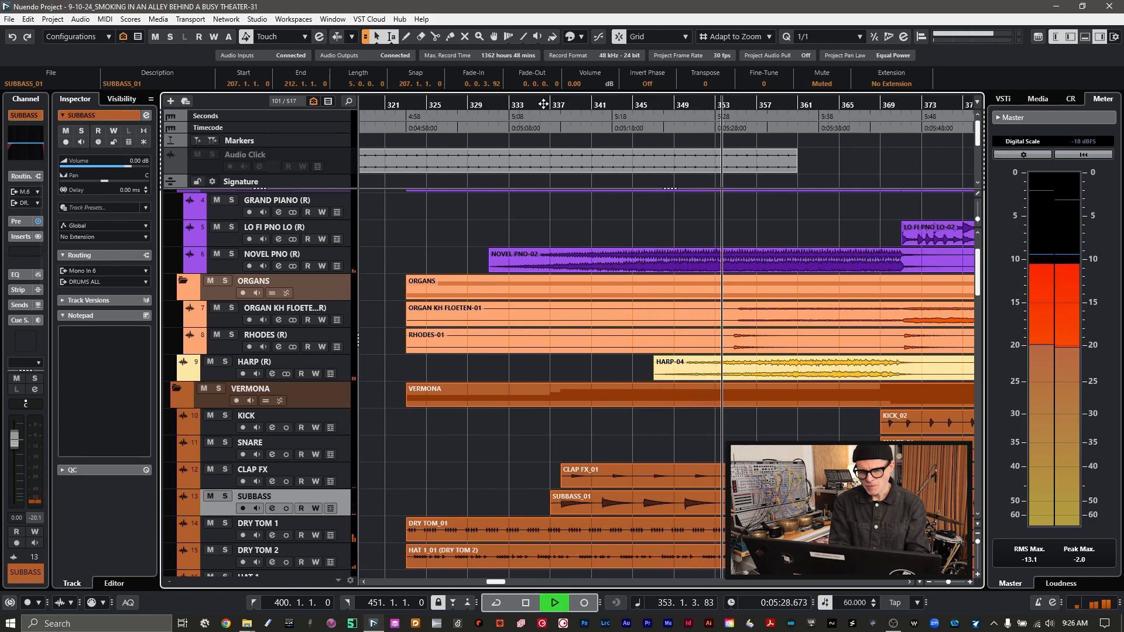
scroll(645, 394, right, 2)
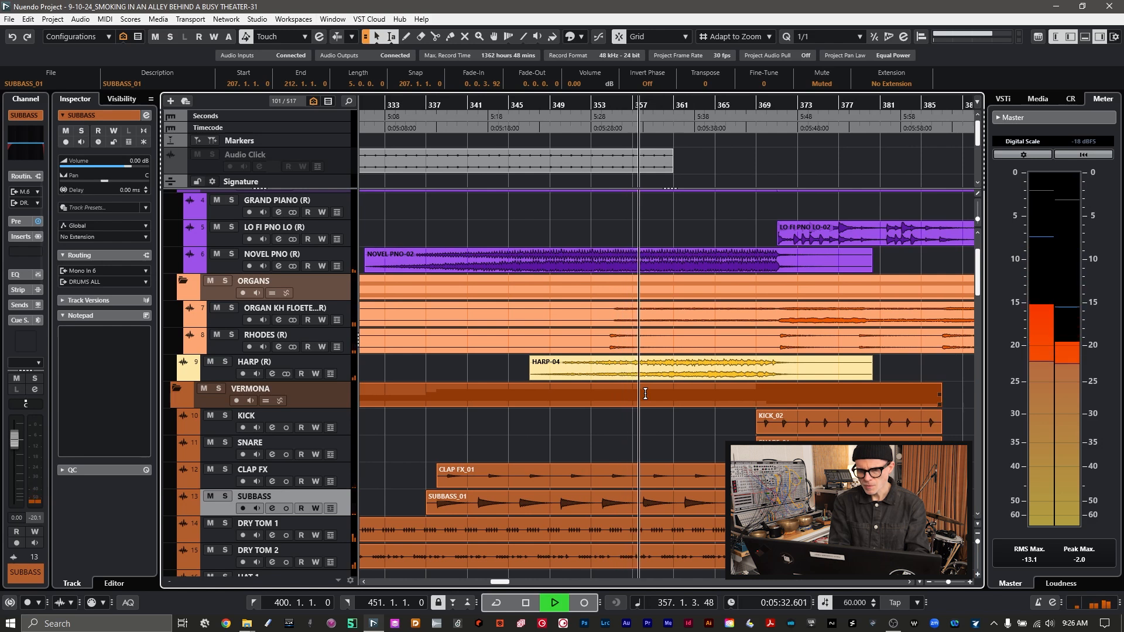
key(space)
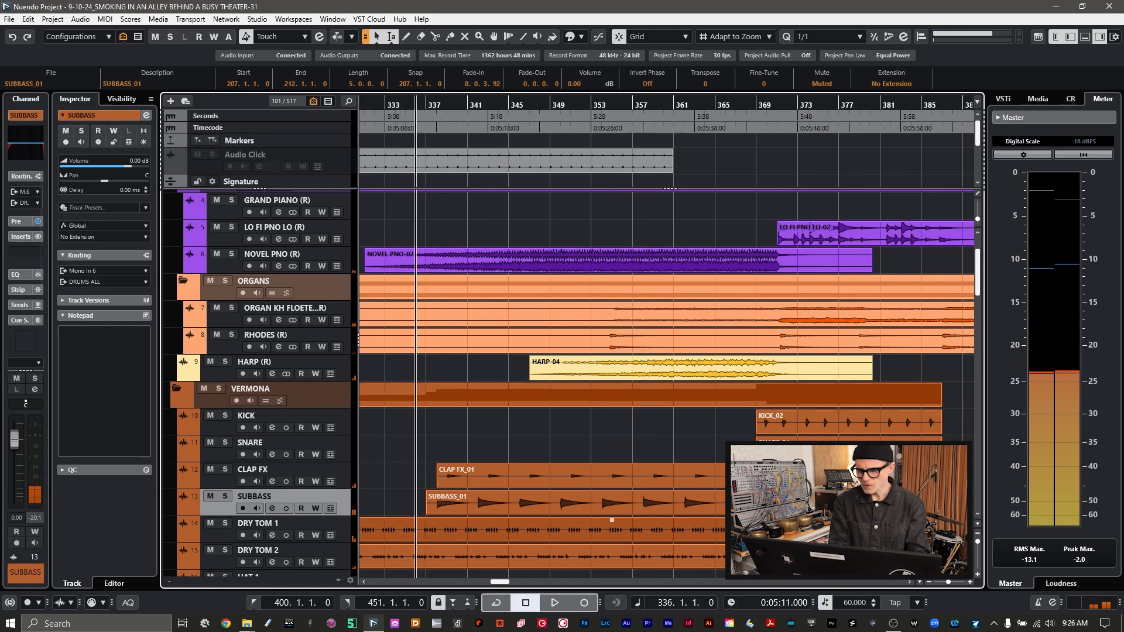
- Play the full mix from bar 393 through the entries around bar 401, and stop playback
scroll(590, 250, right, 8)
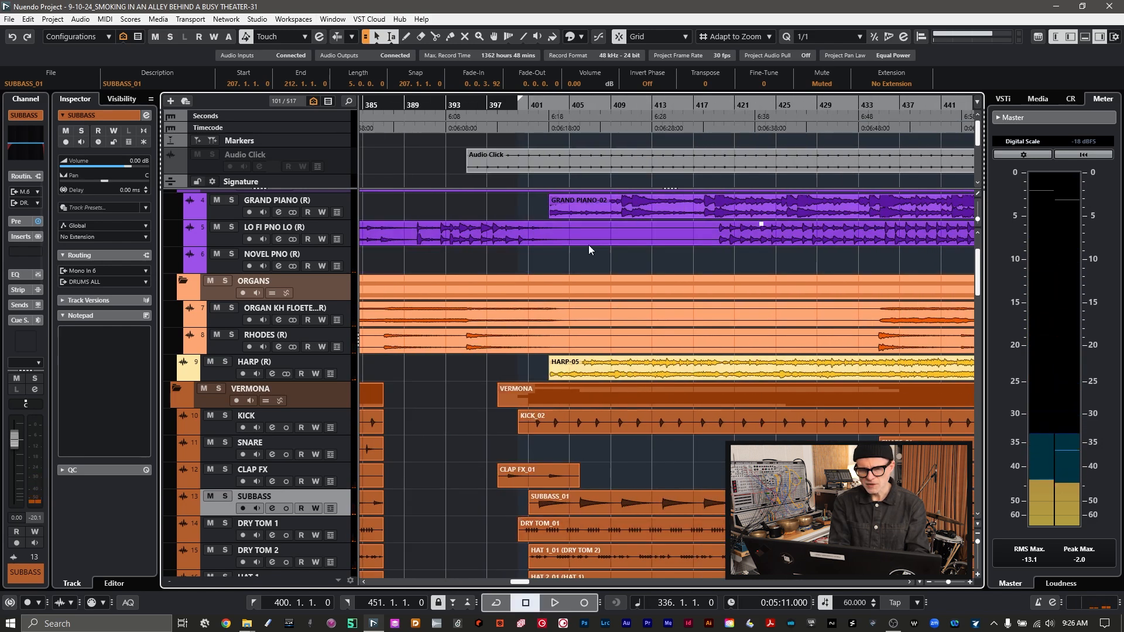
click(440, 103)
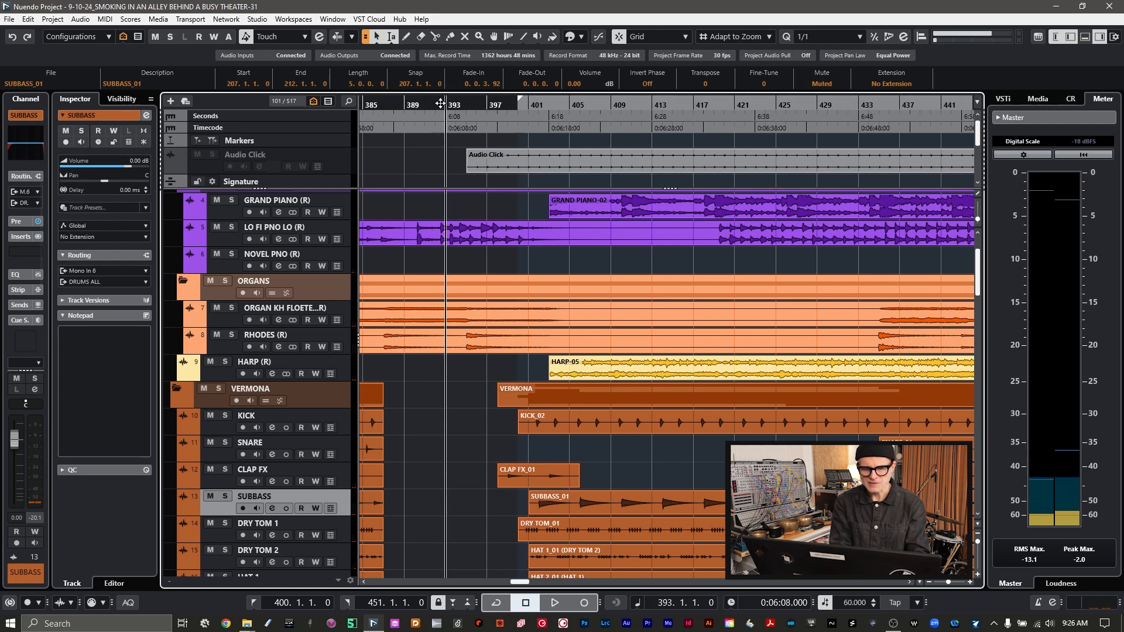
key(space)
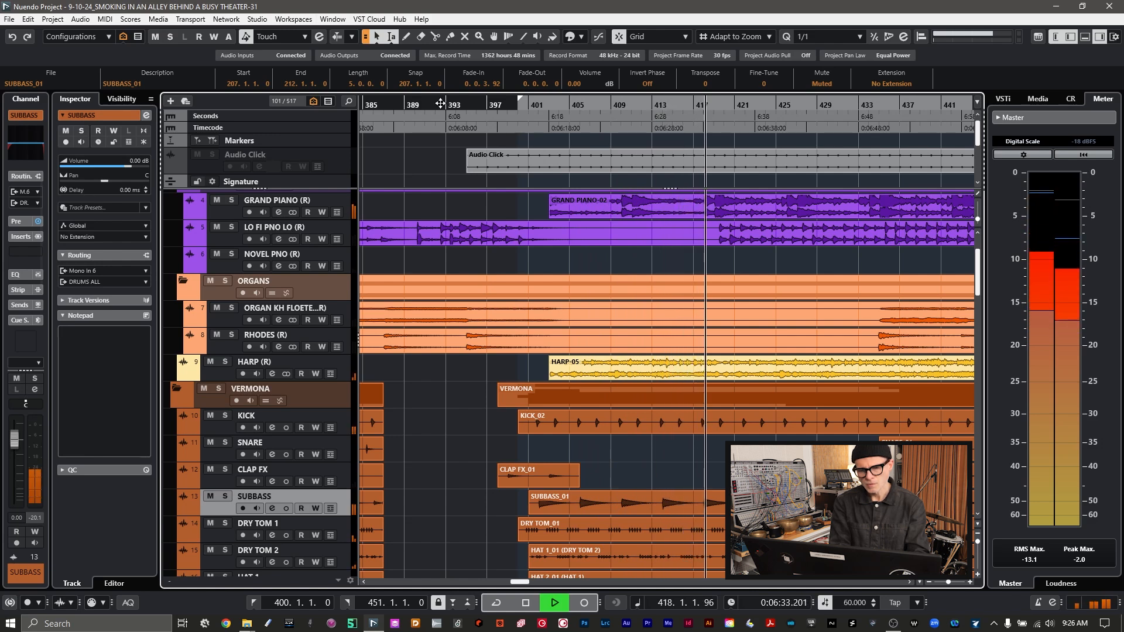
key(space)
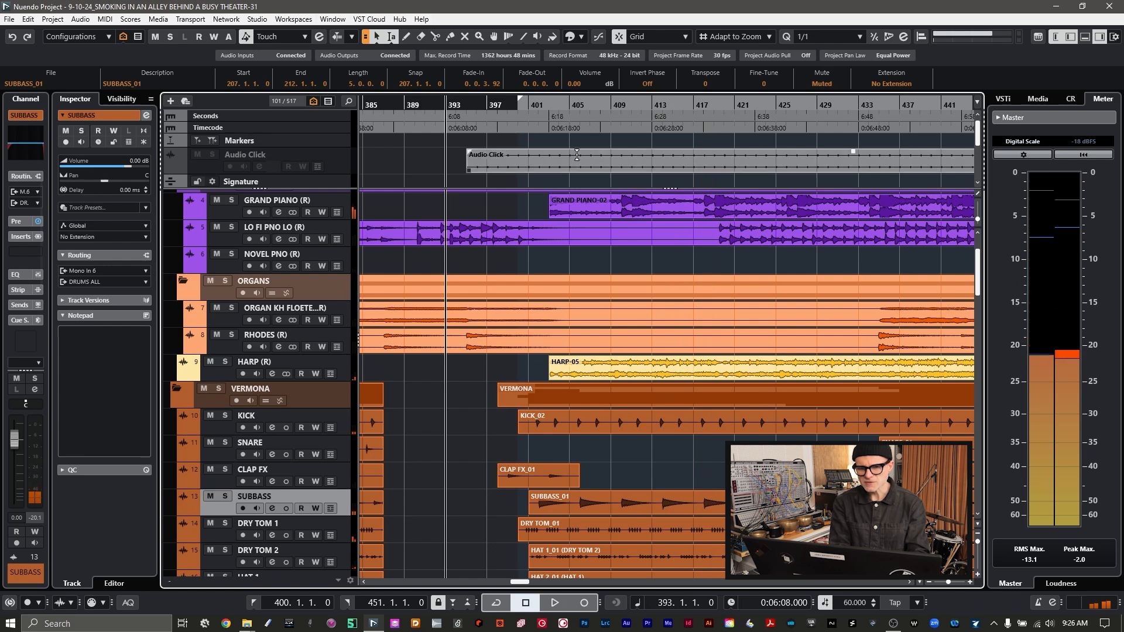
- Play the song from bar 405, stop, and zoom in on the SUBBASS_01 event that starts at bar 401
click(567, 105)
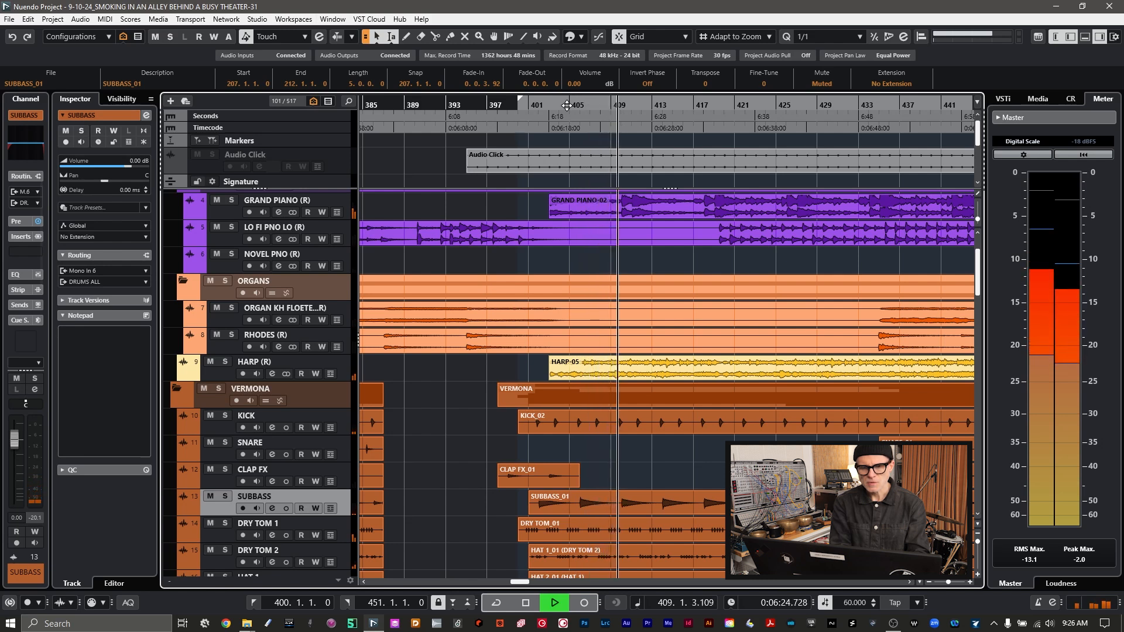
key(space)
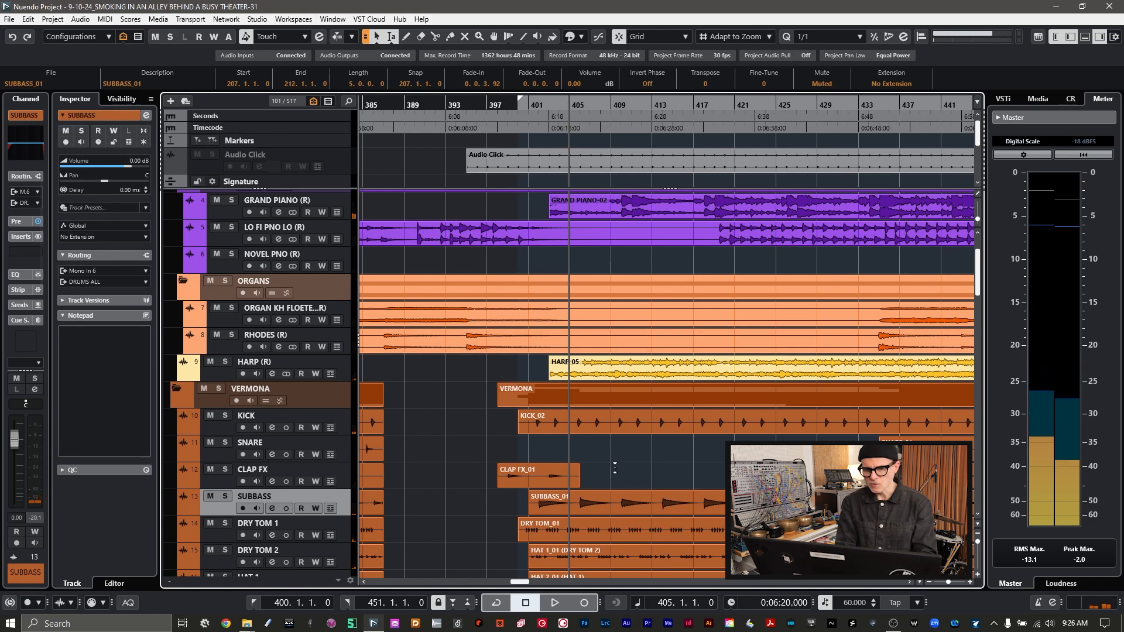
click(626, 511)
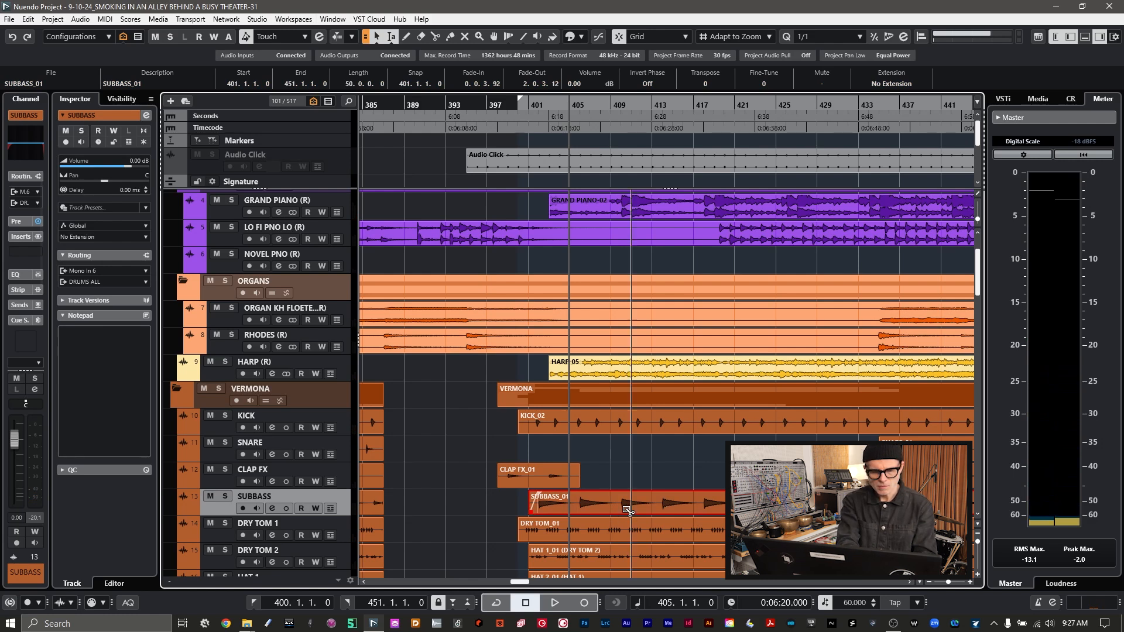
key(alt+s)
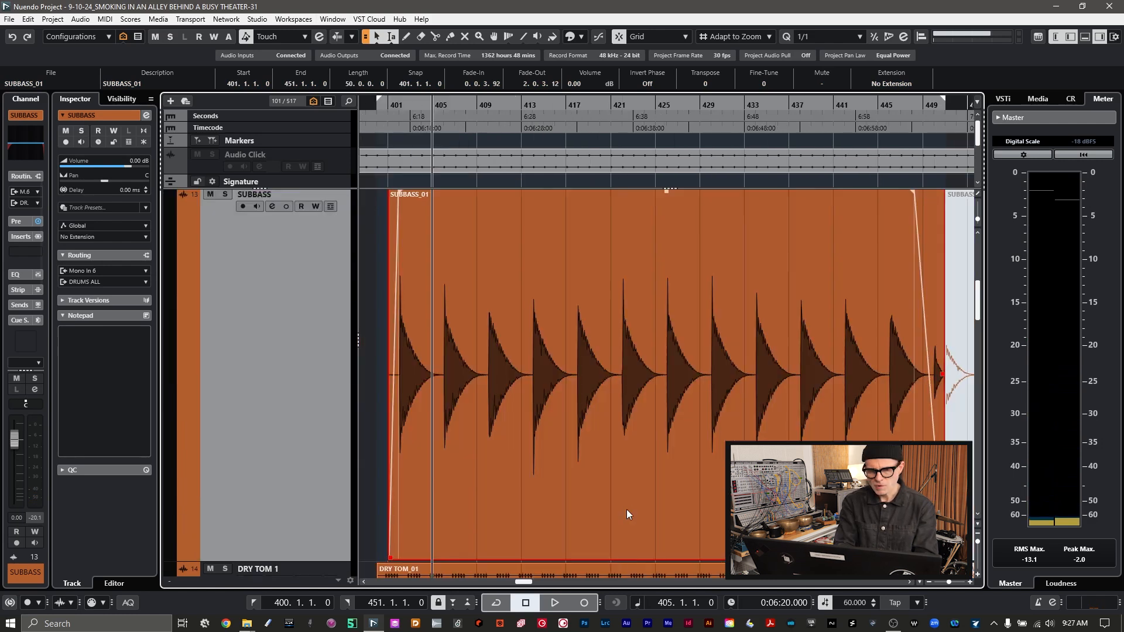
- Audition the opening of the SUBBASS_01 event twice from bar 401
click(383, 106)
key(space)
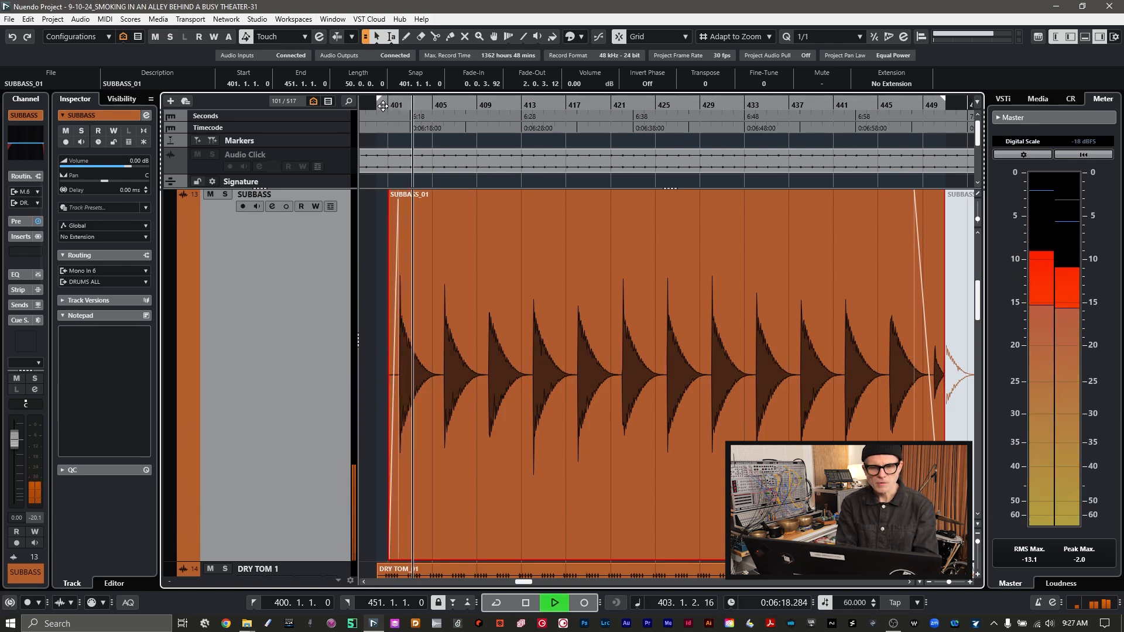
key(space)
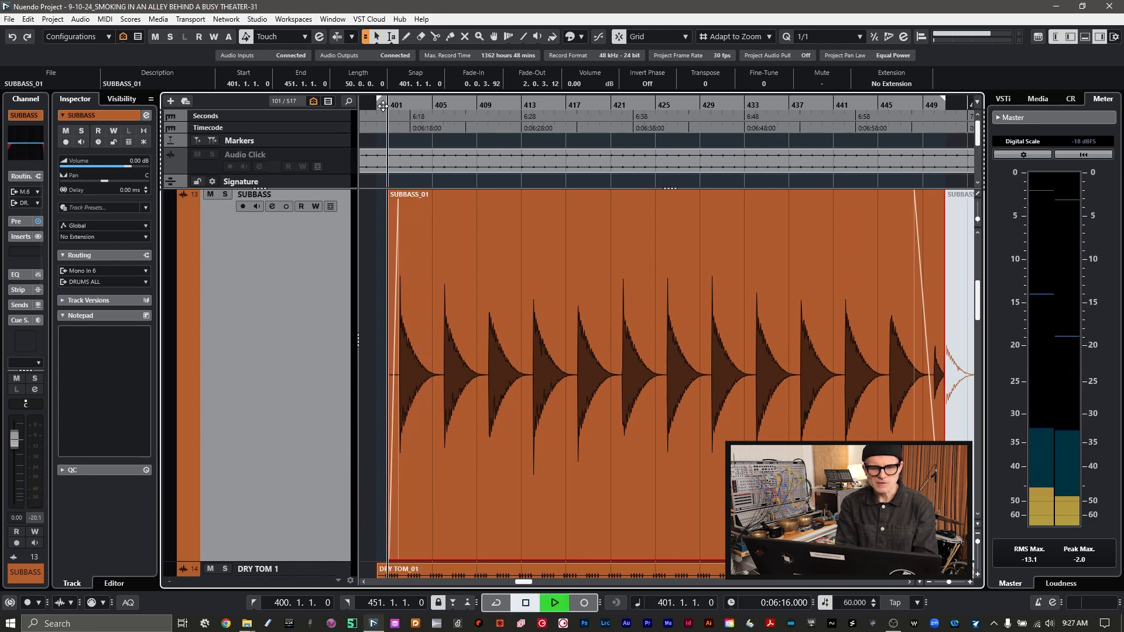
key(space)
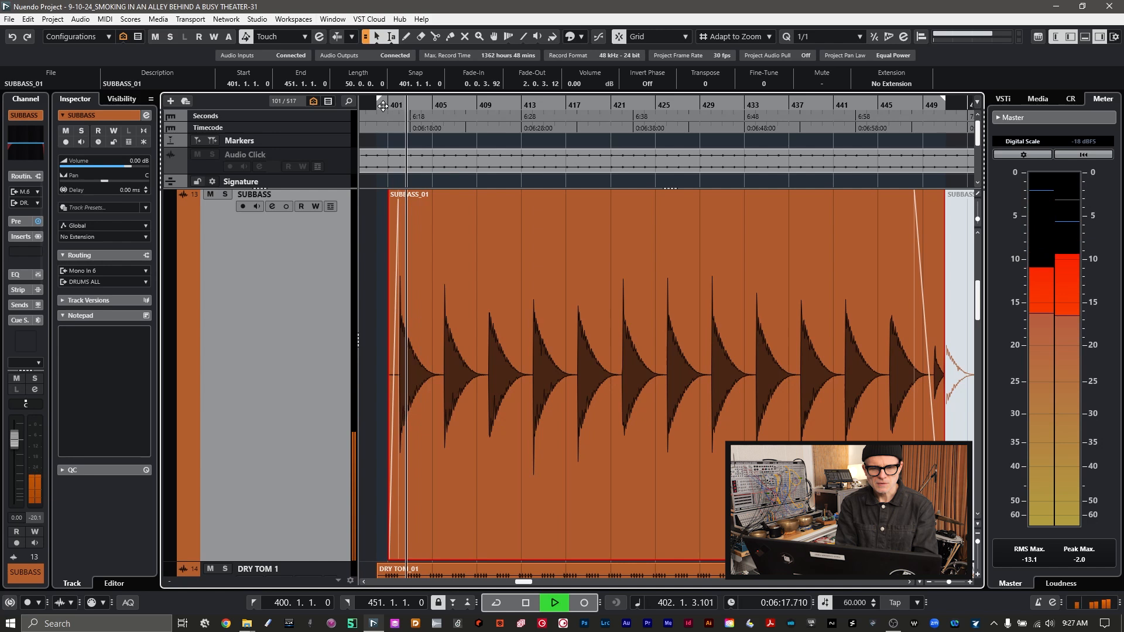
key(space)
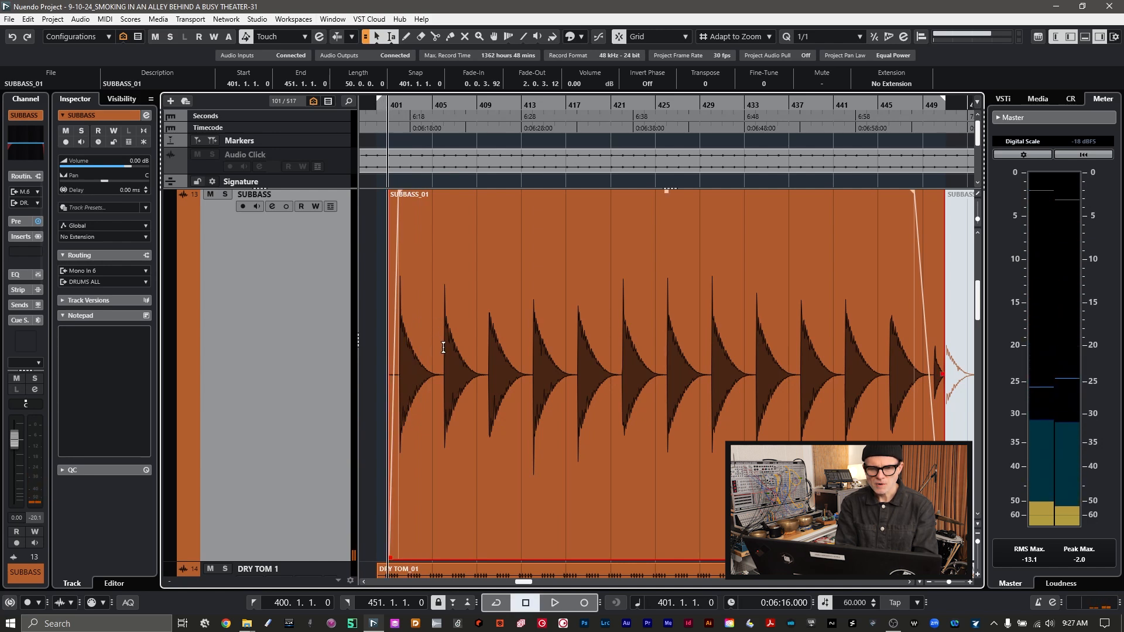
- Check the second subbass hit's start against the grid at bar 406 and split the SUBBASS_01 event there
click(443, 347)
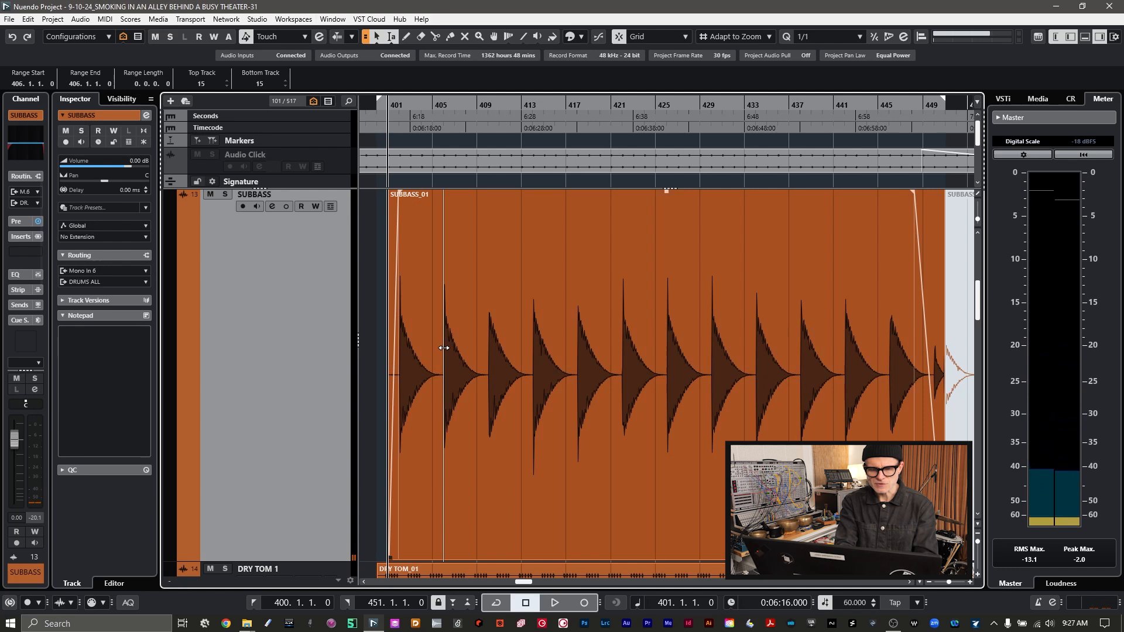
key(h)
key(h)
key(h)
key(h)
key(h)
key(h)
key(h)
key(h)
key(h)
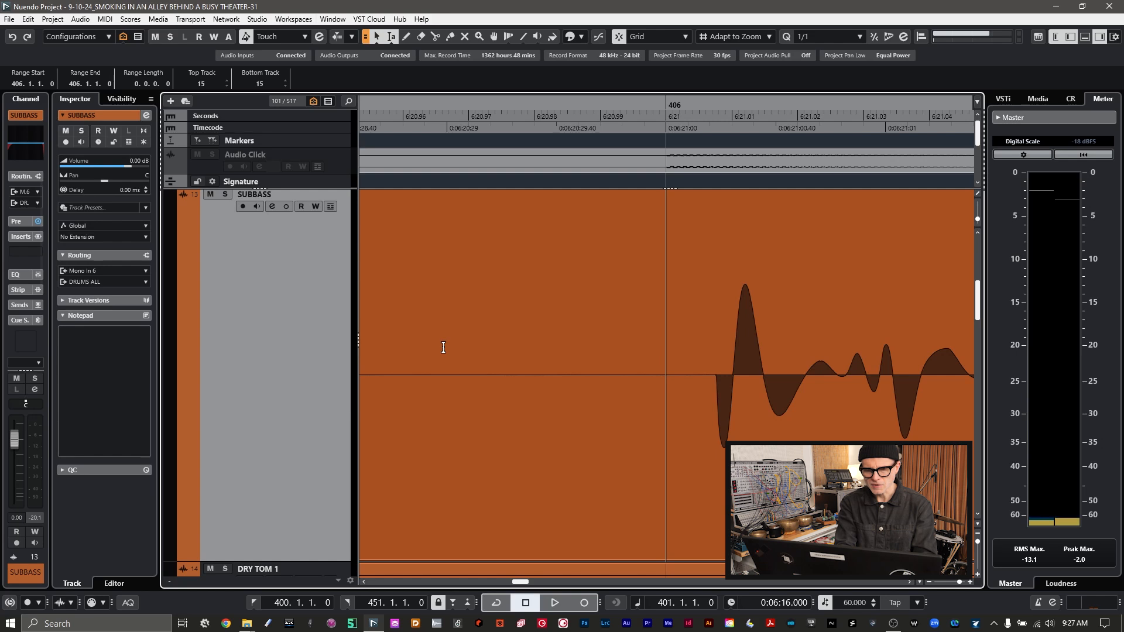
key(g)
key(g)
key(g)
key(g)
key(g)
key(g)
key(g)
key(g)
key(g)
key(g)
key(g)
key(g)
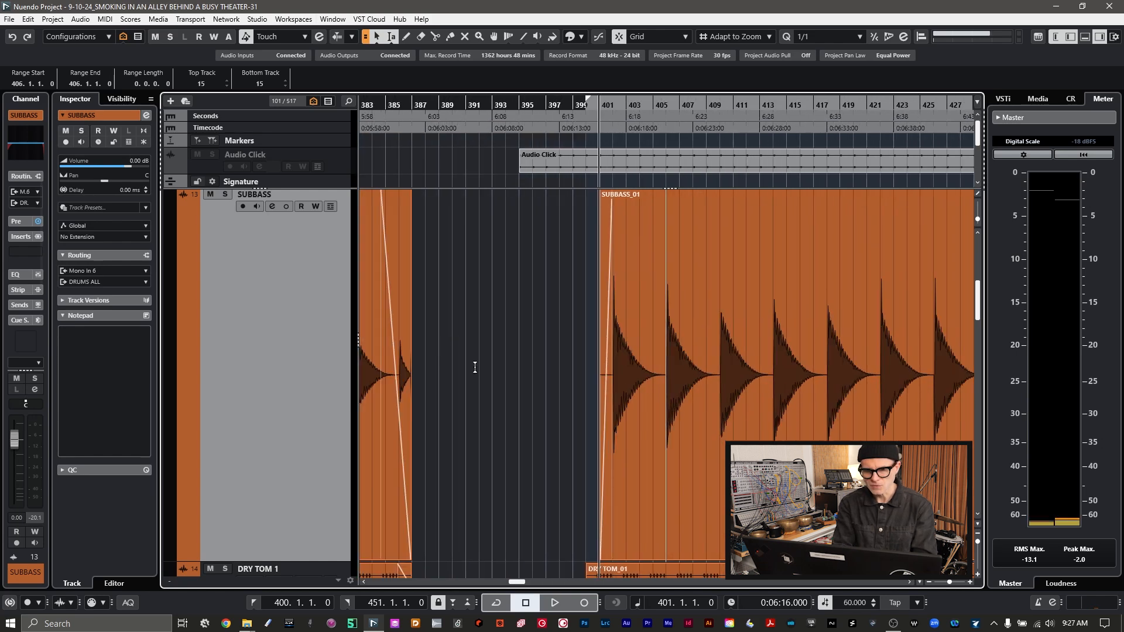
scroll(547, 400, right, 5)
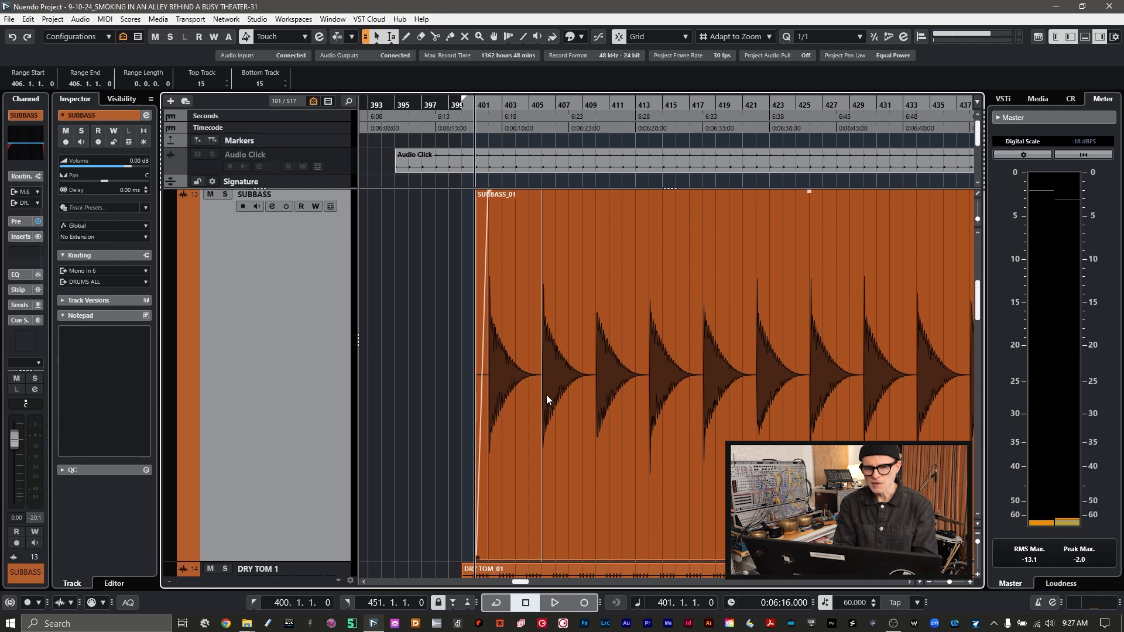
click(485, 153)
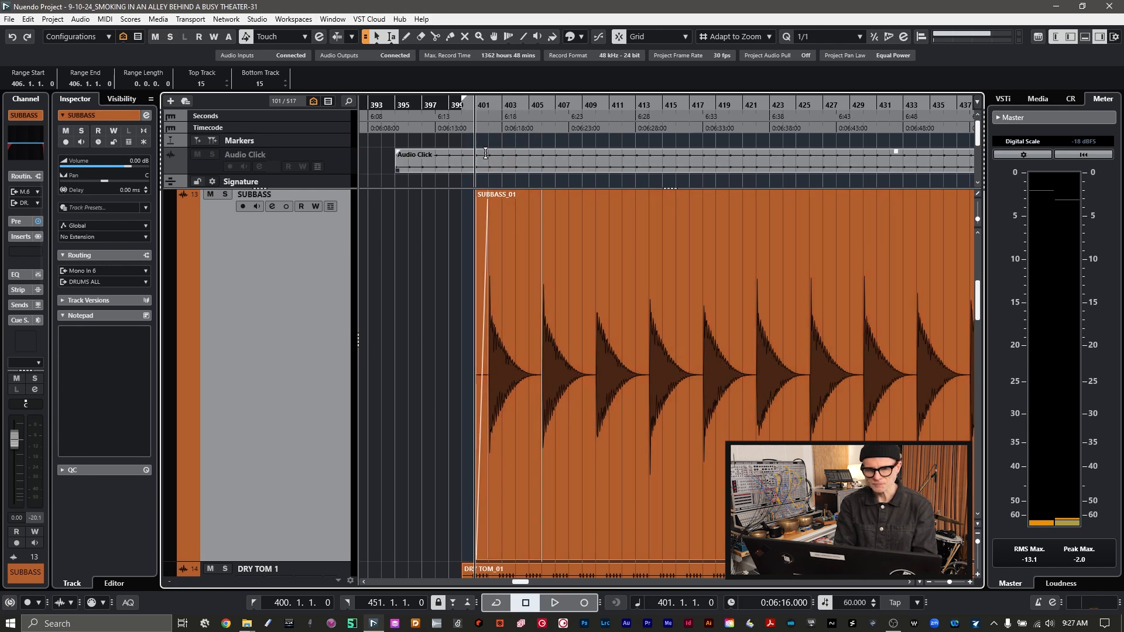
key(ctrl+z)
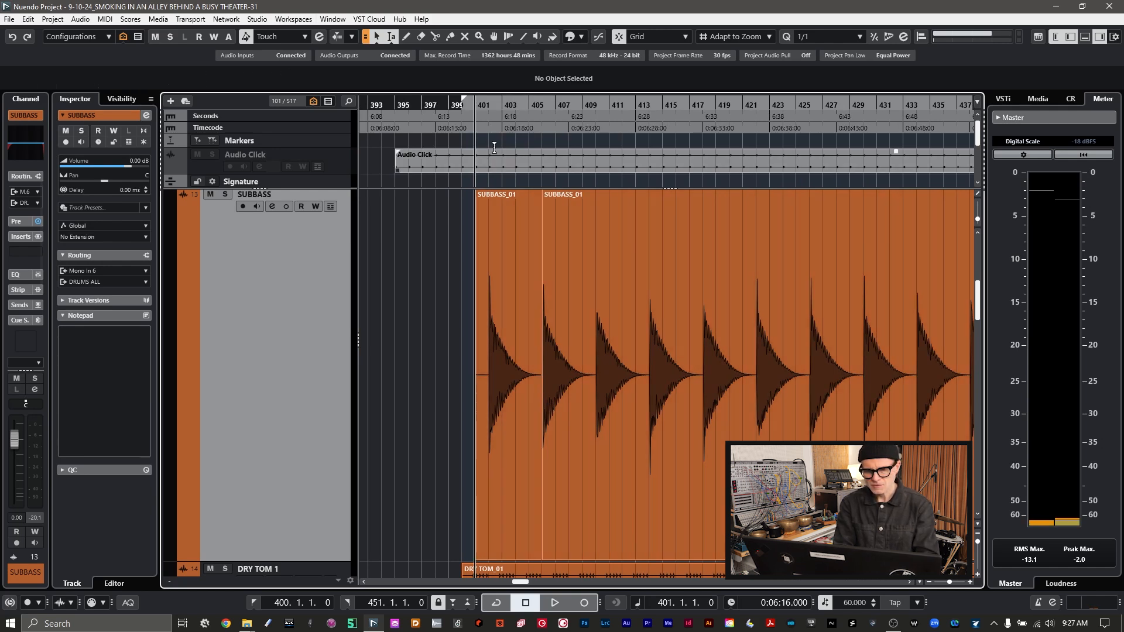
- Split the SUBBASS_01 event at bar 414, where the fourth hit starts
click(661, 347)
click(595, 281)
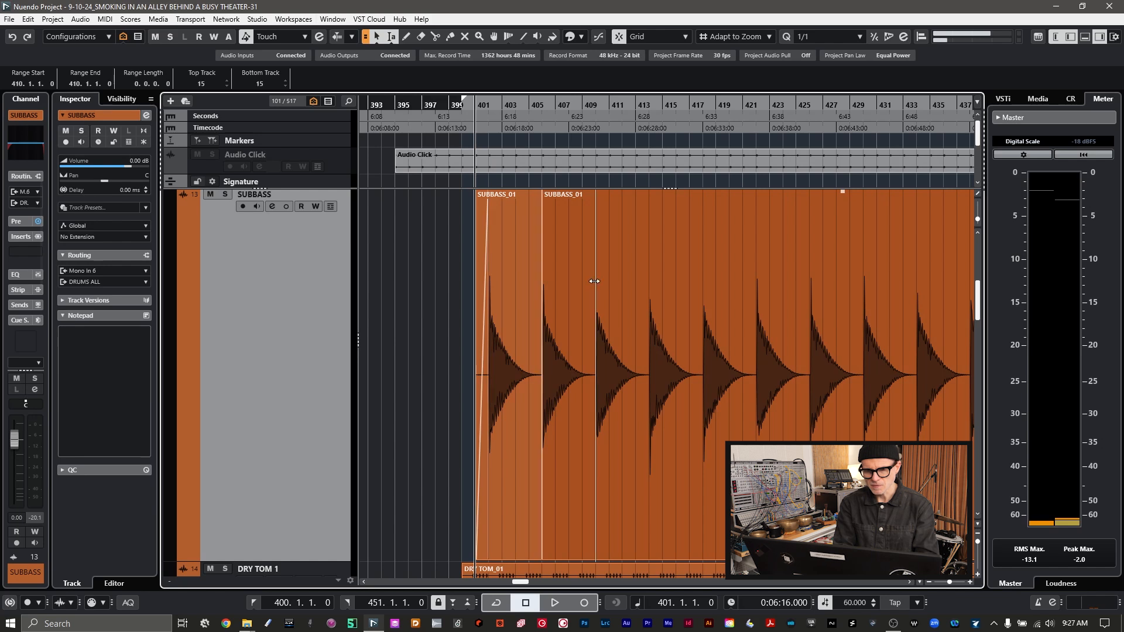
click(649, 276)
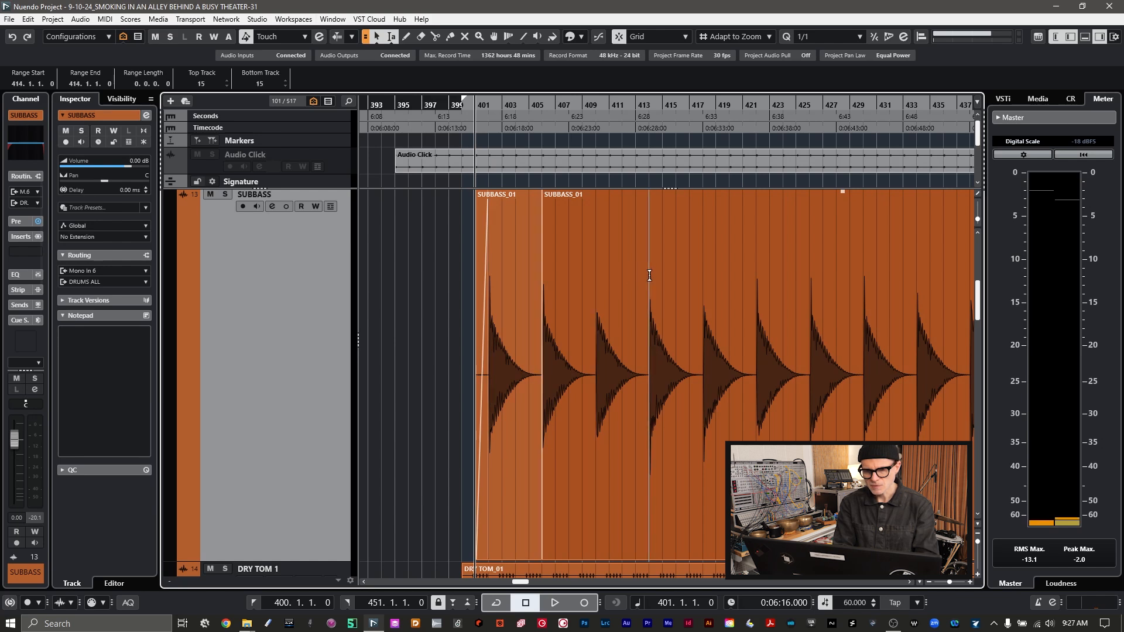
key(shift+x)
- Split the SUBBASS_01 event at bars 418 and 422, closing the crossfade editor if it opens
click(701, 280)
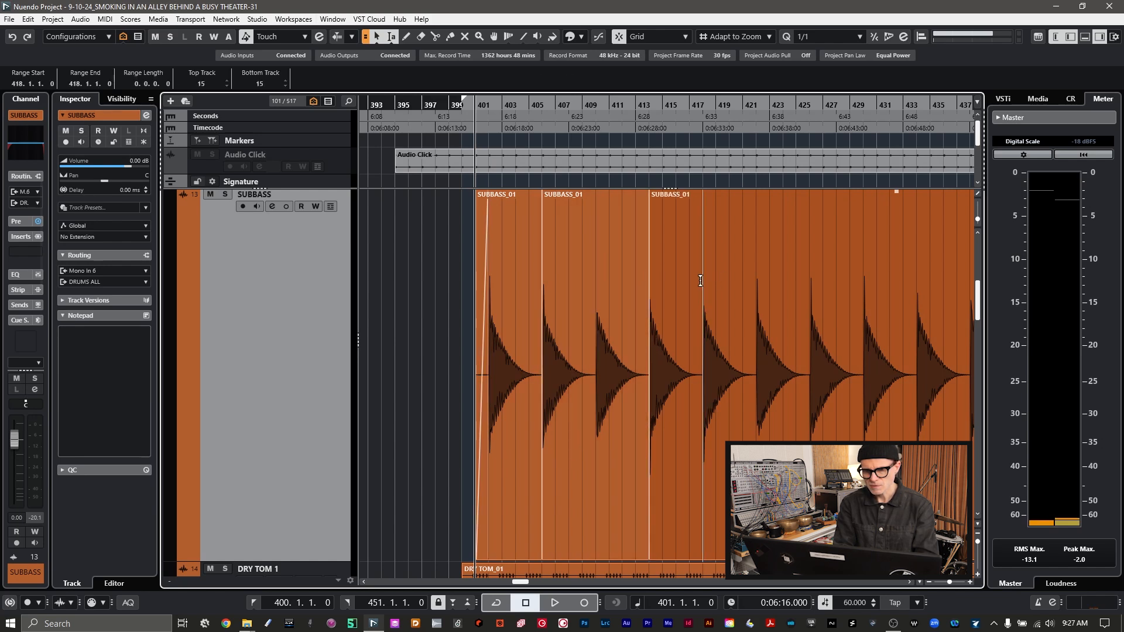
double_click(755, 265)
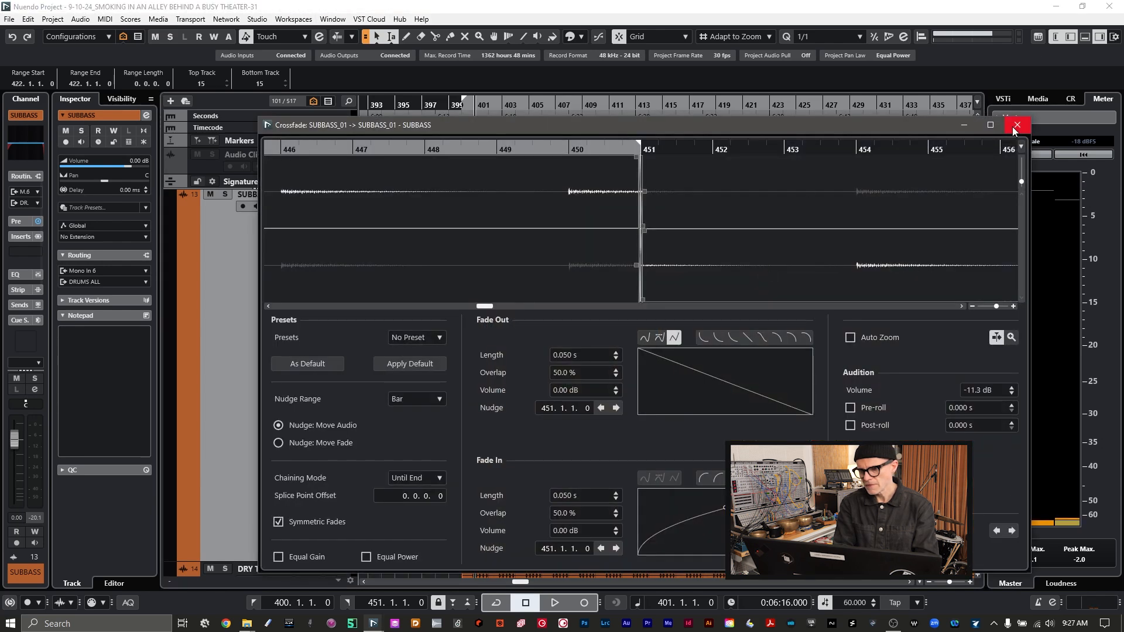
click(1013, 127)
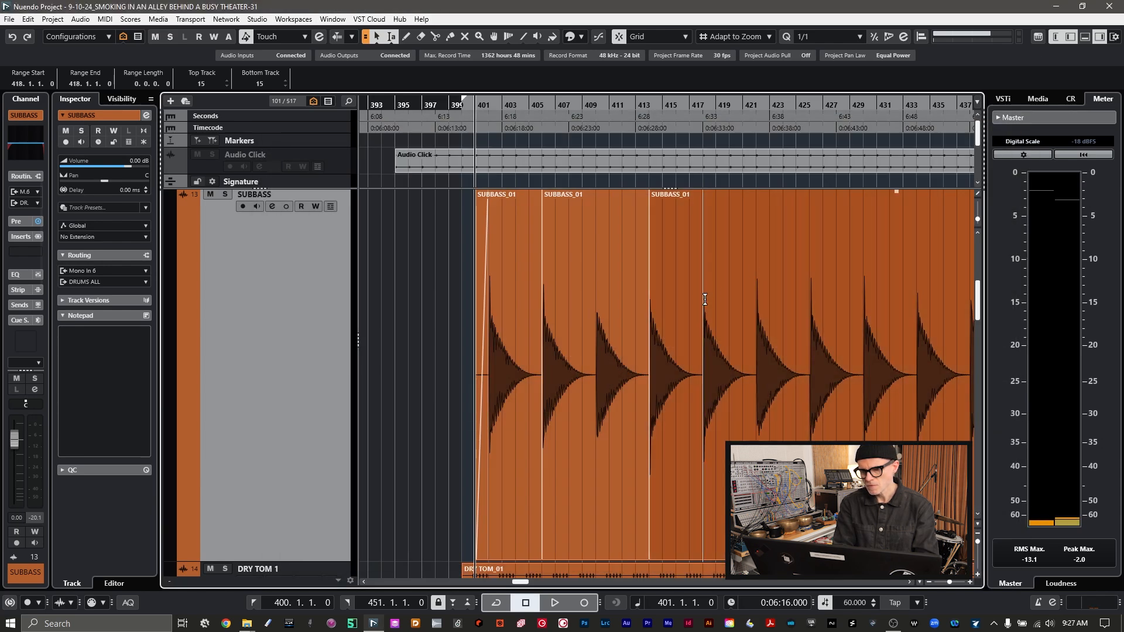
key(shift+x)
click(757, 291)
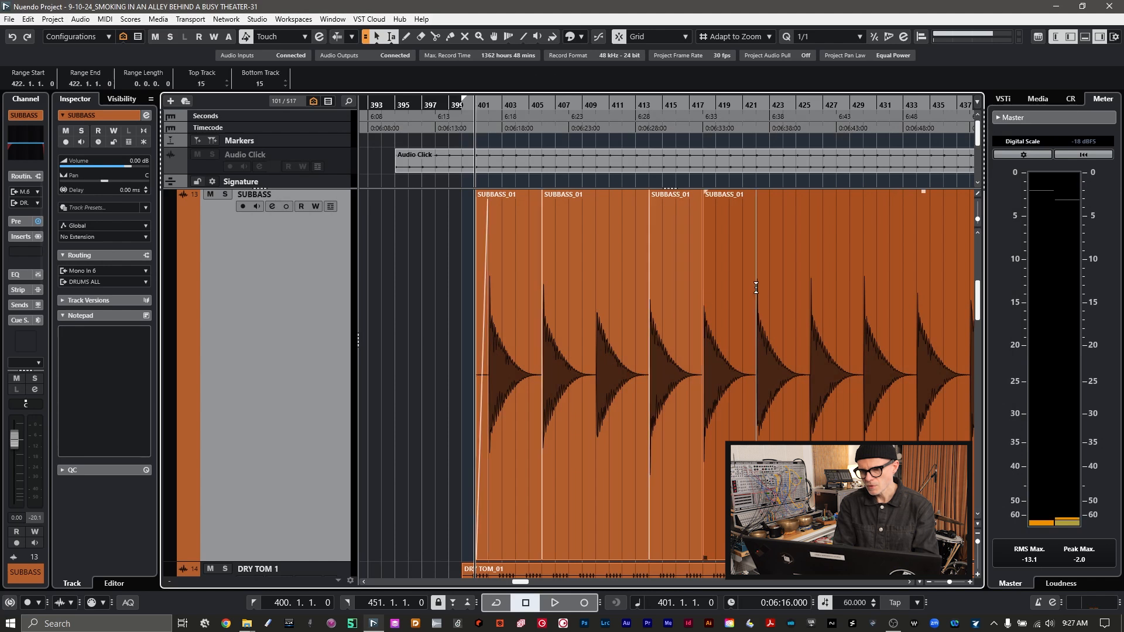
key(shift+x)
- Split the remaining part of the SUBBASS_01 event at bars 430 and 434
click(808, 279)
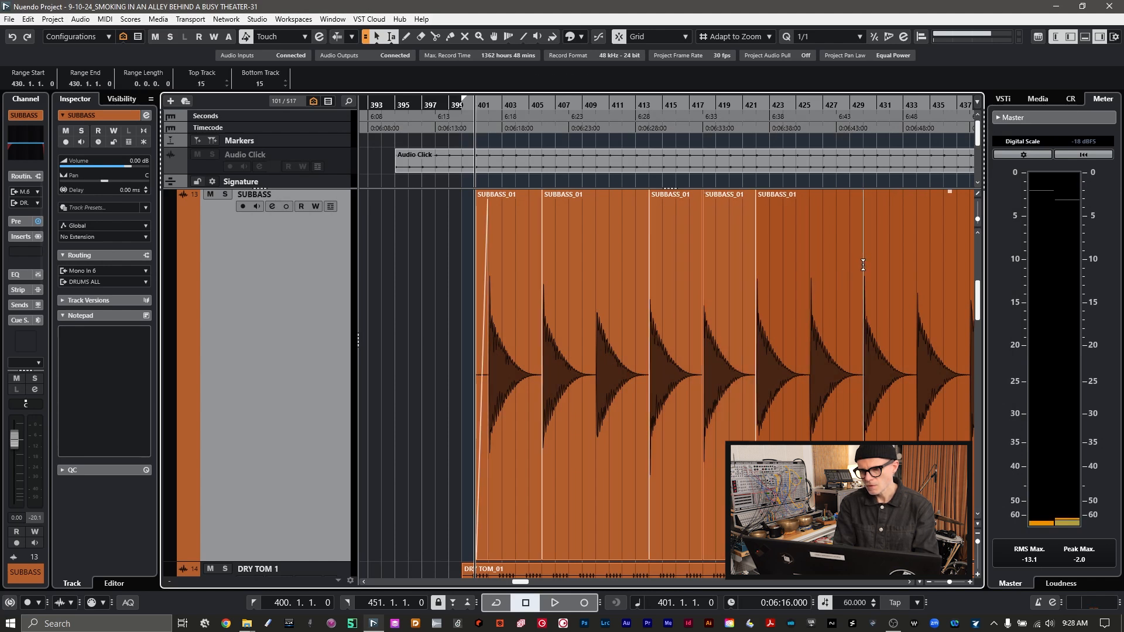
key(shift+x)
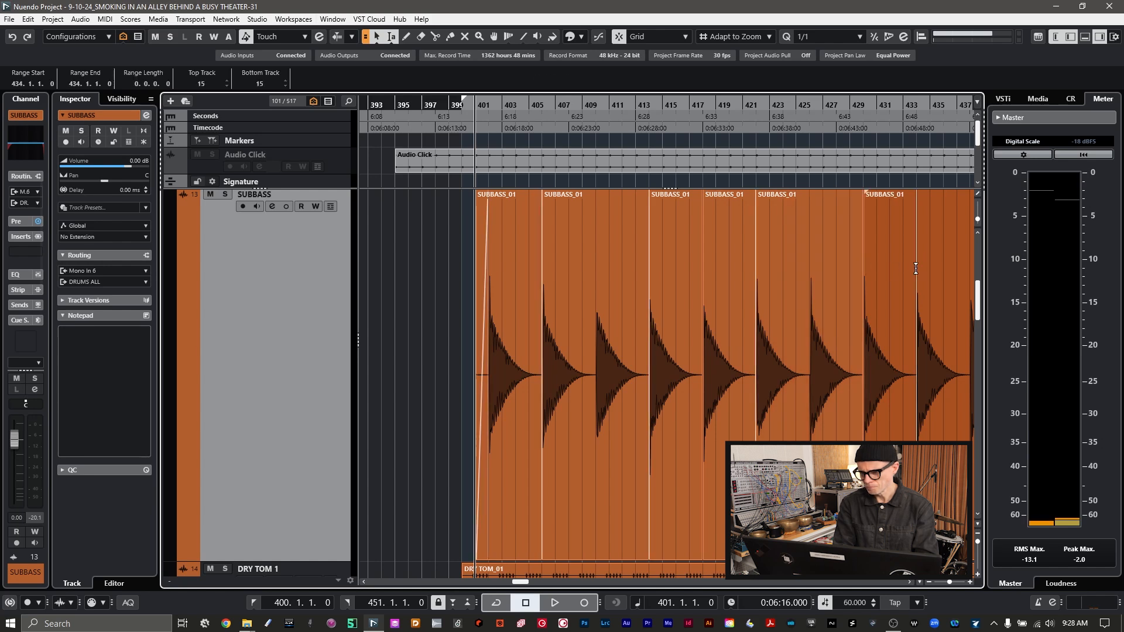
scroll(650, 274, right, 5)
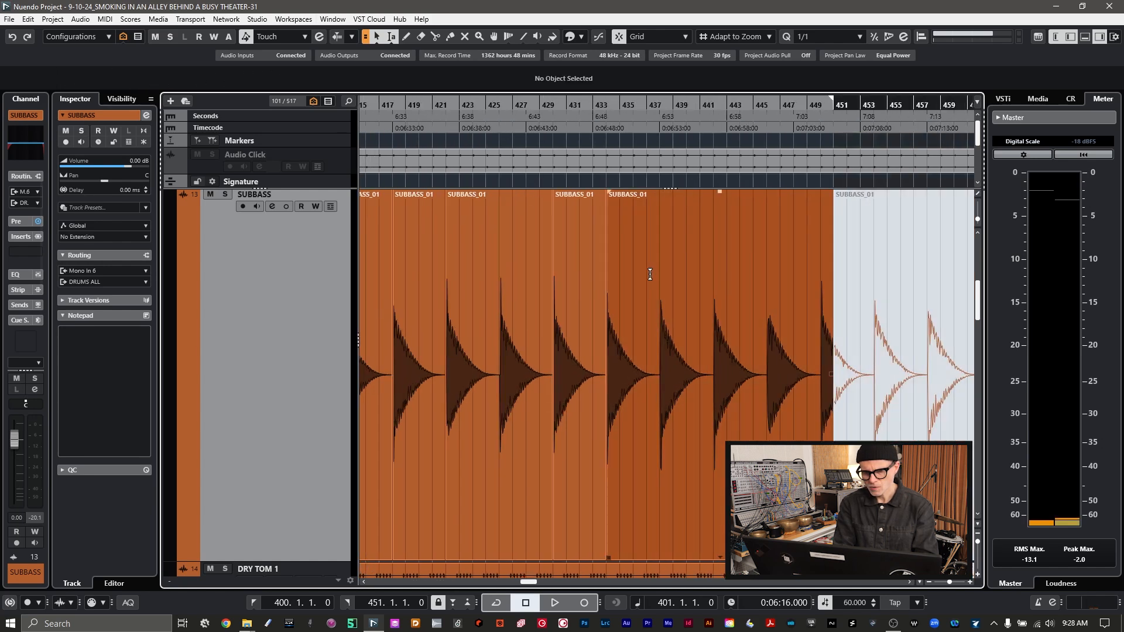
- Split the last part of the SUBBASS_01 event at bars 442 and 438
click(659, 276)
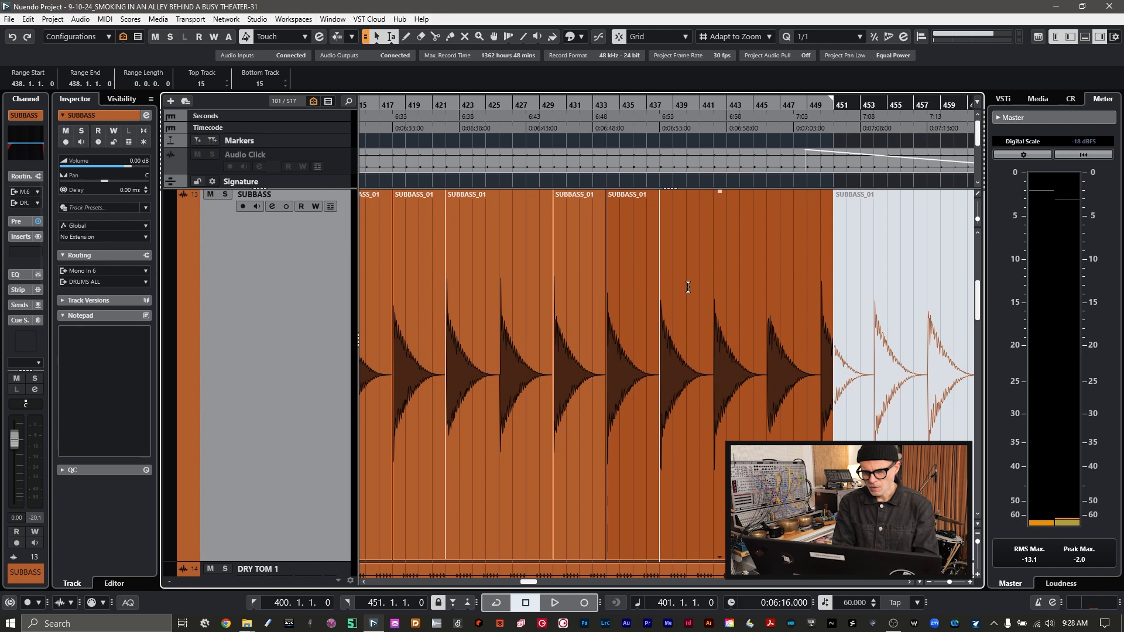
click(714, 280)
key(shift+x)
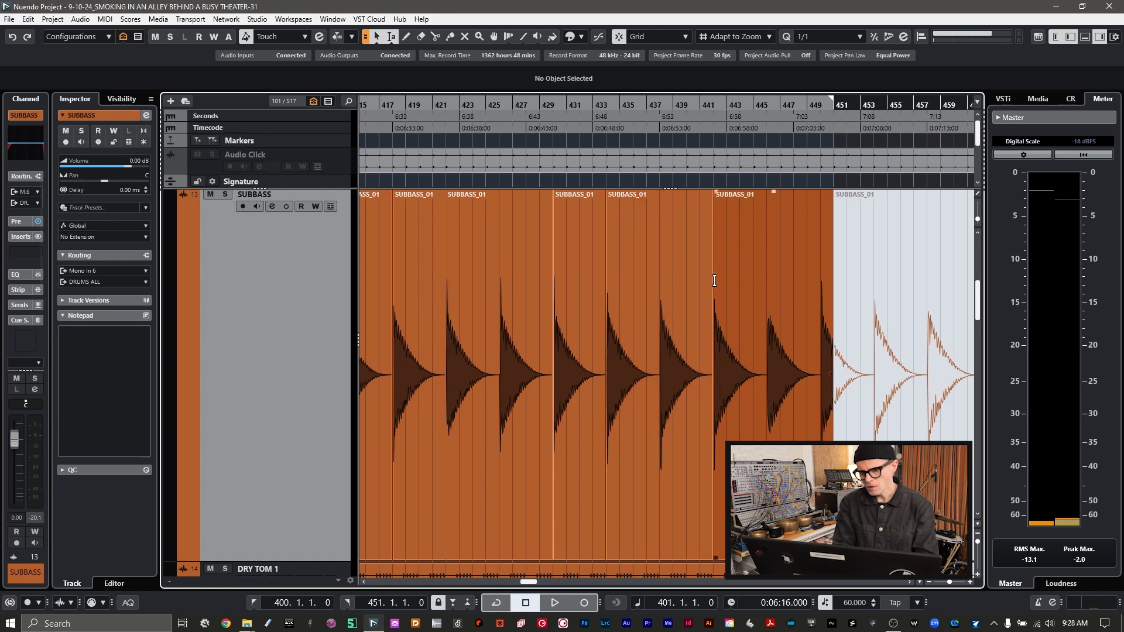
click(766, 279)
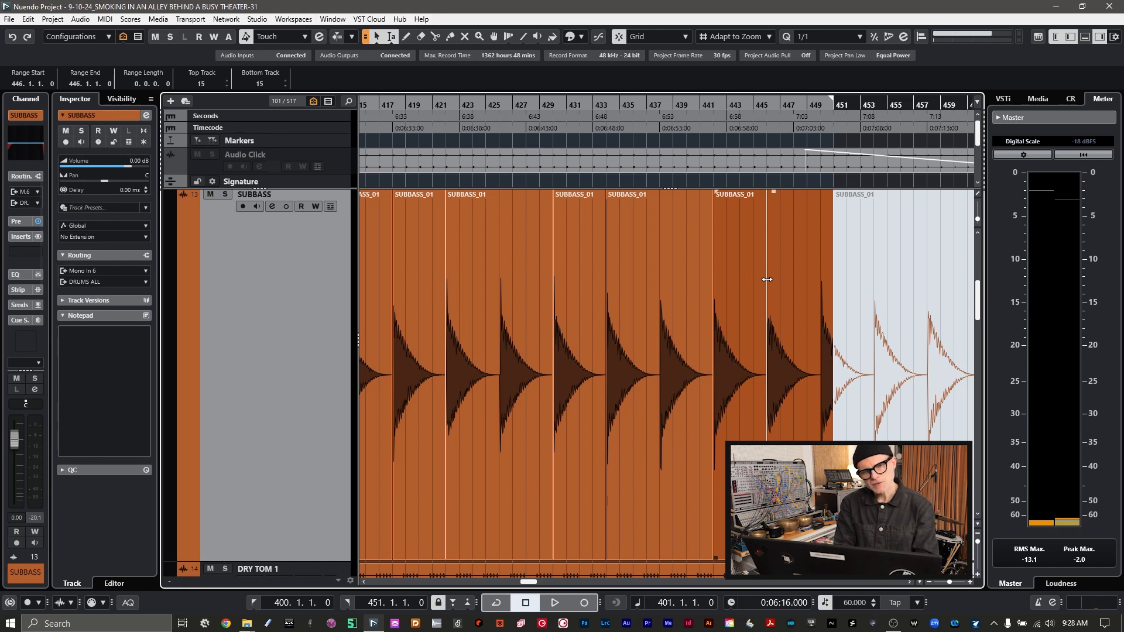
click(691, 272)
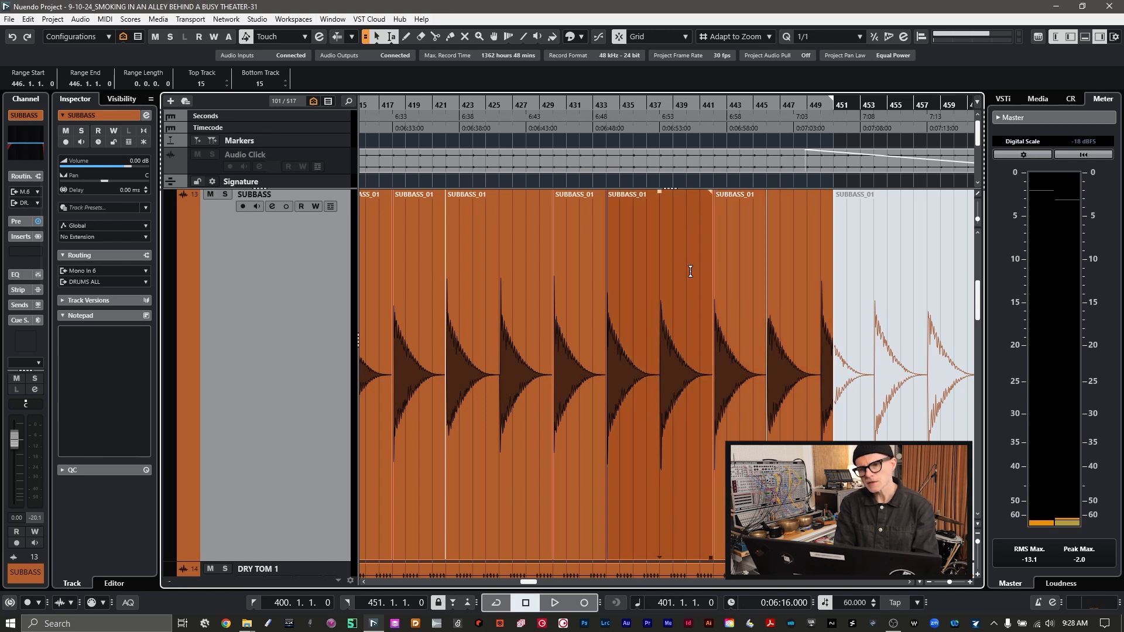
key(shift+x)
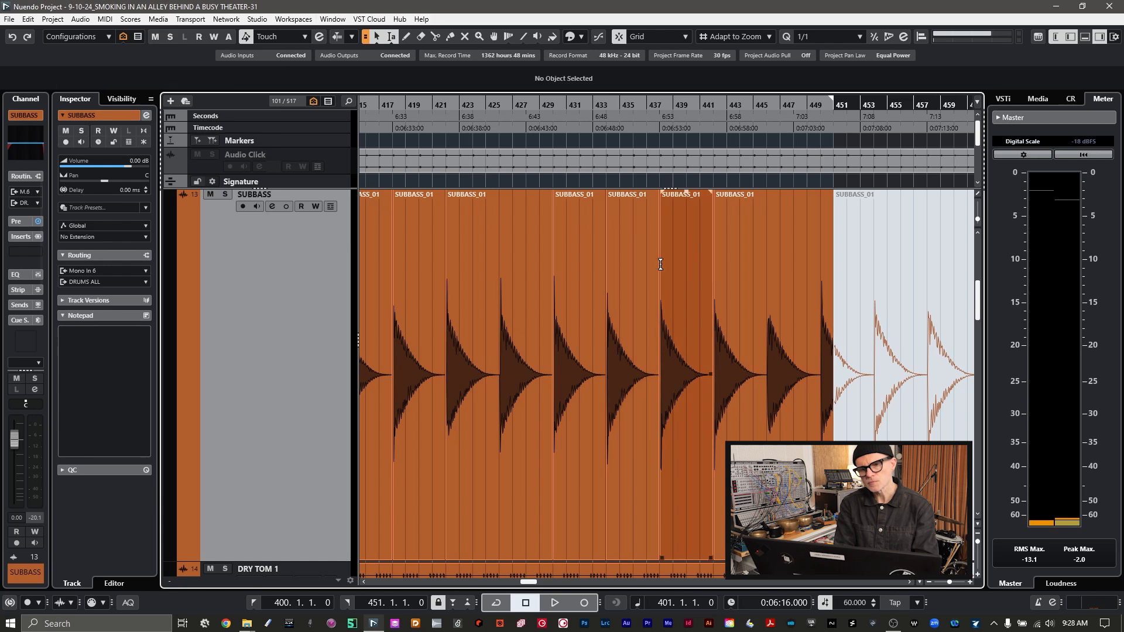
click(767, 264)
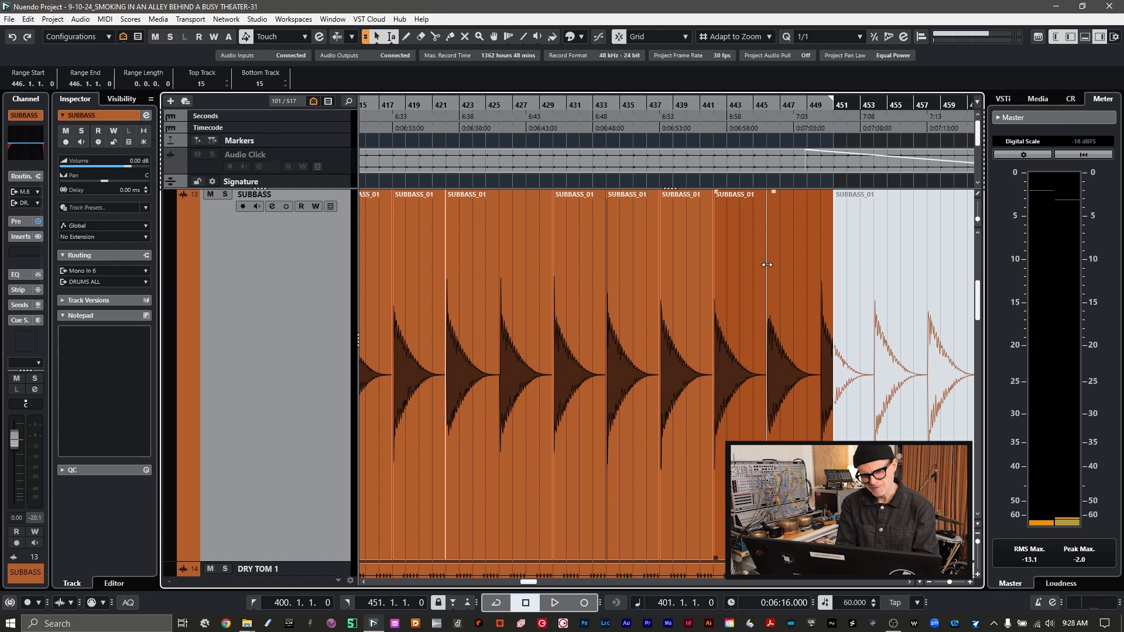
- Audition the start from bar 401, mute the SUBBASS_01 event between bars 401 and 406, and play the passage again
scroll(658, 385, left, 6)
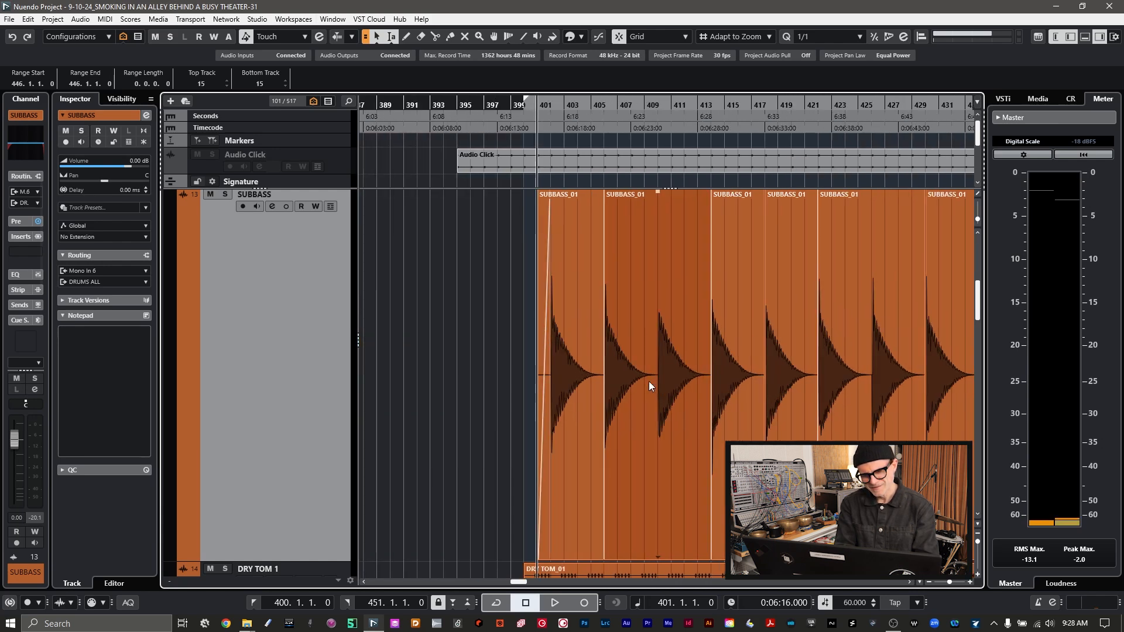
key(space)
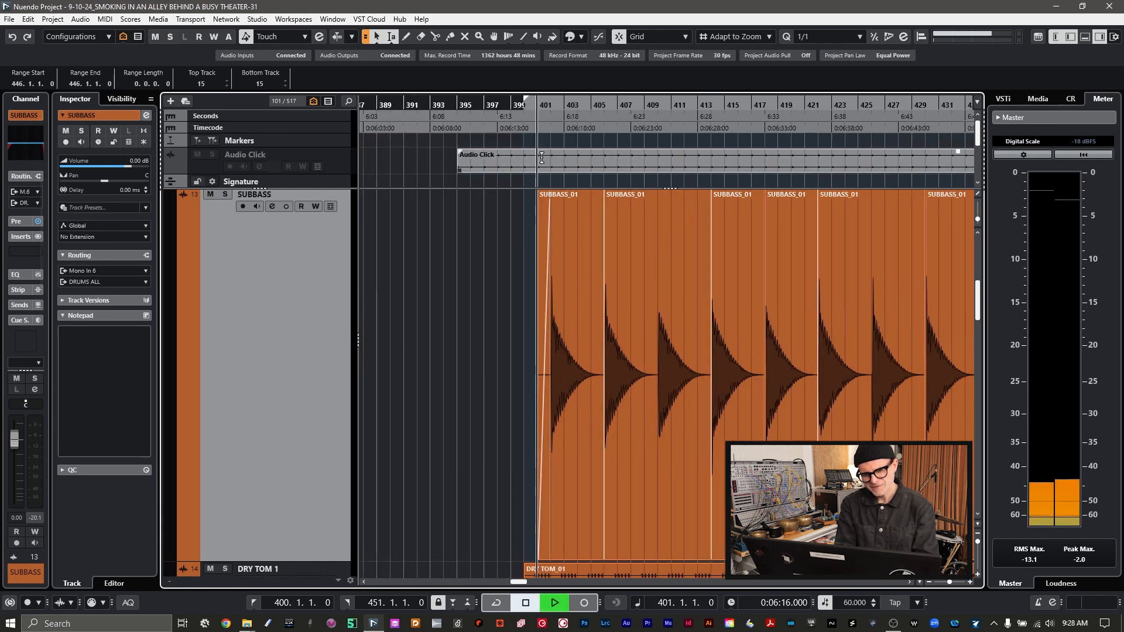
key(space)
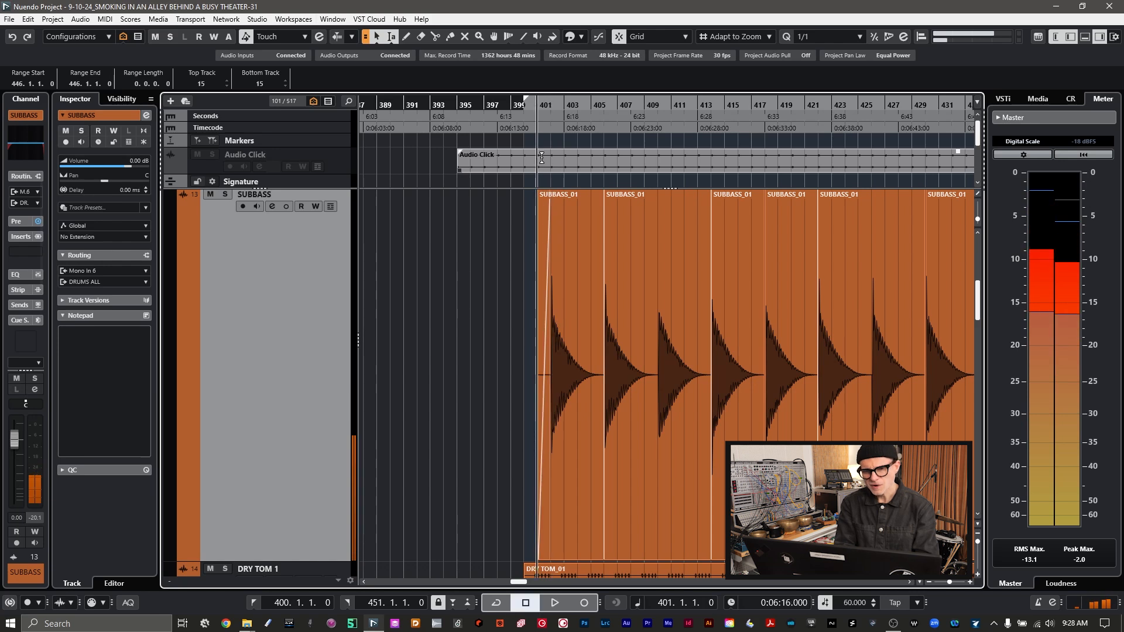
click(570, 460)
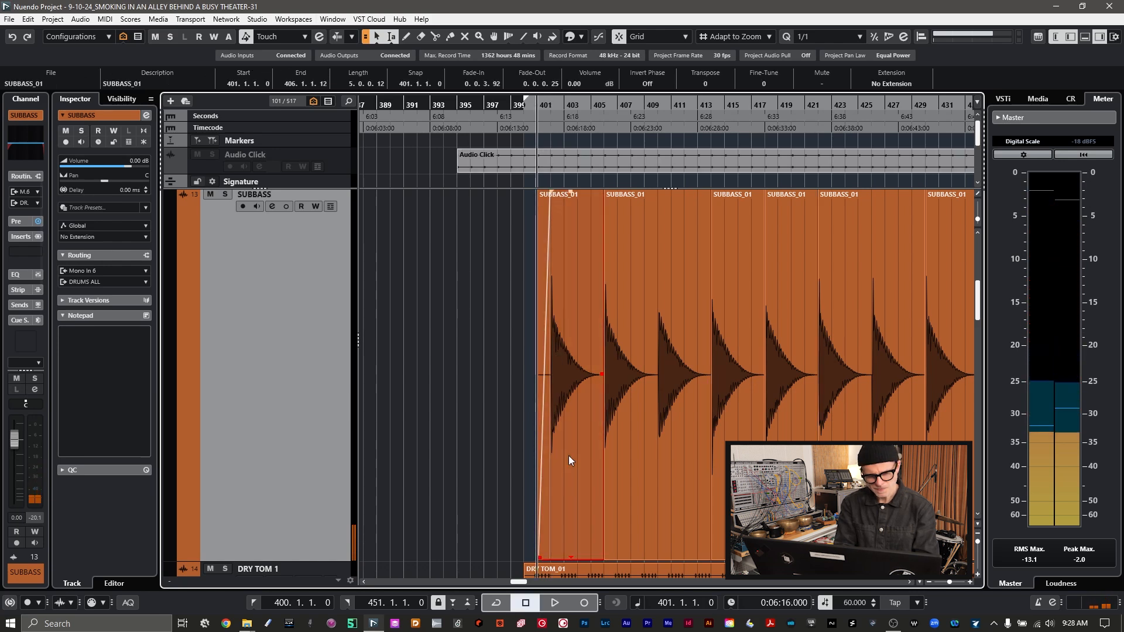
key(shift+m)
key(space)
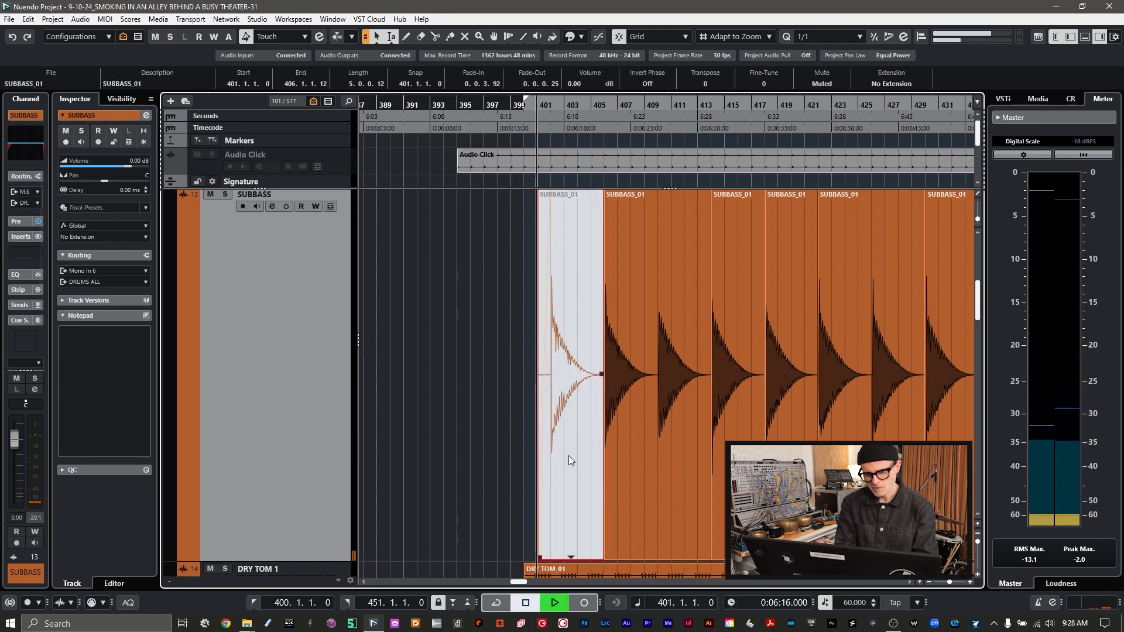
- Split the SUBBASS_01 event at bar 410 and mute the hits spanning bars 410–414 and 418–422
click(658, 246)
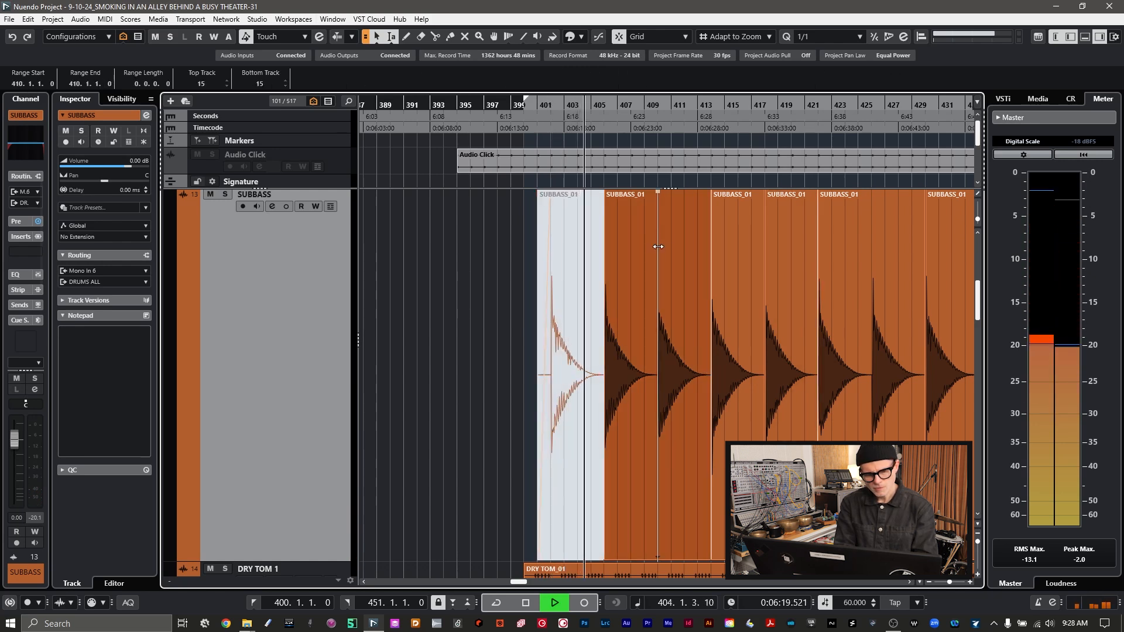
key(shift+x)
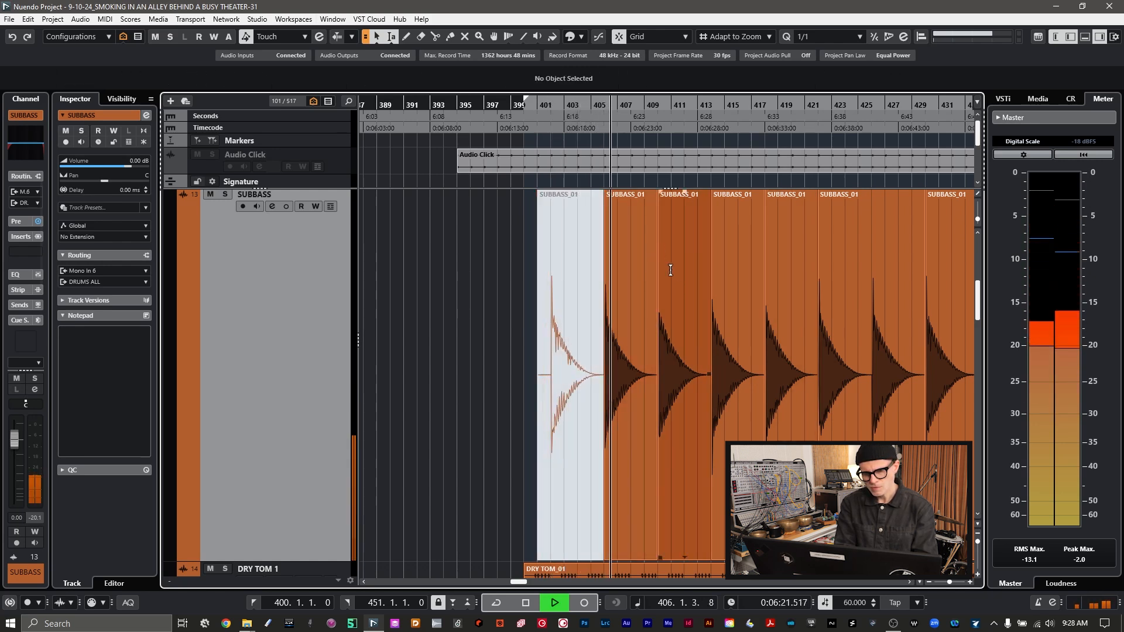
click(677, 452)
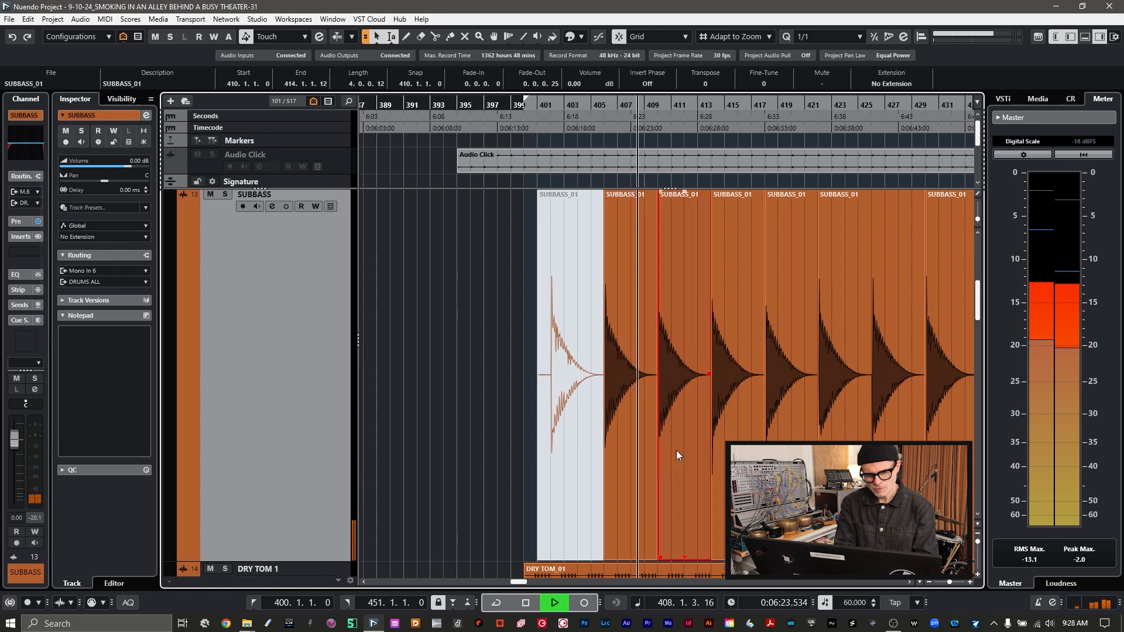
key(shift+m)
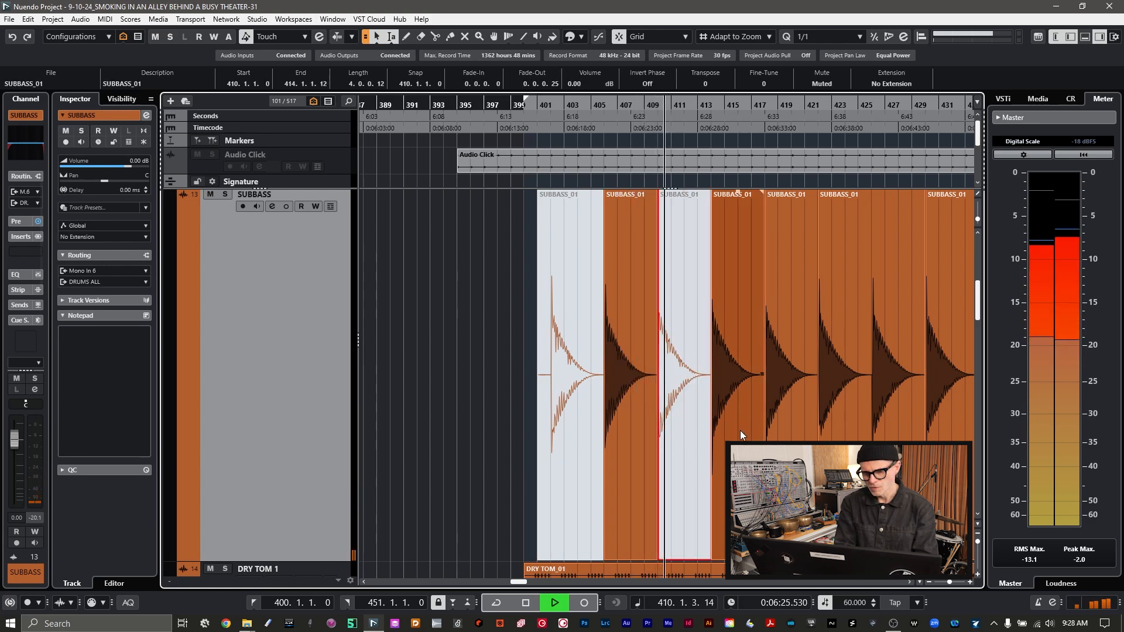
click(776, 431)
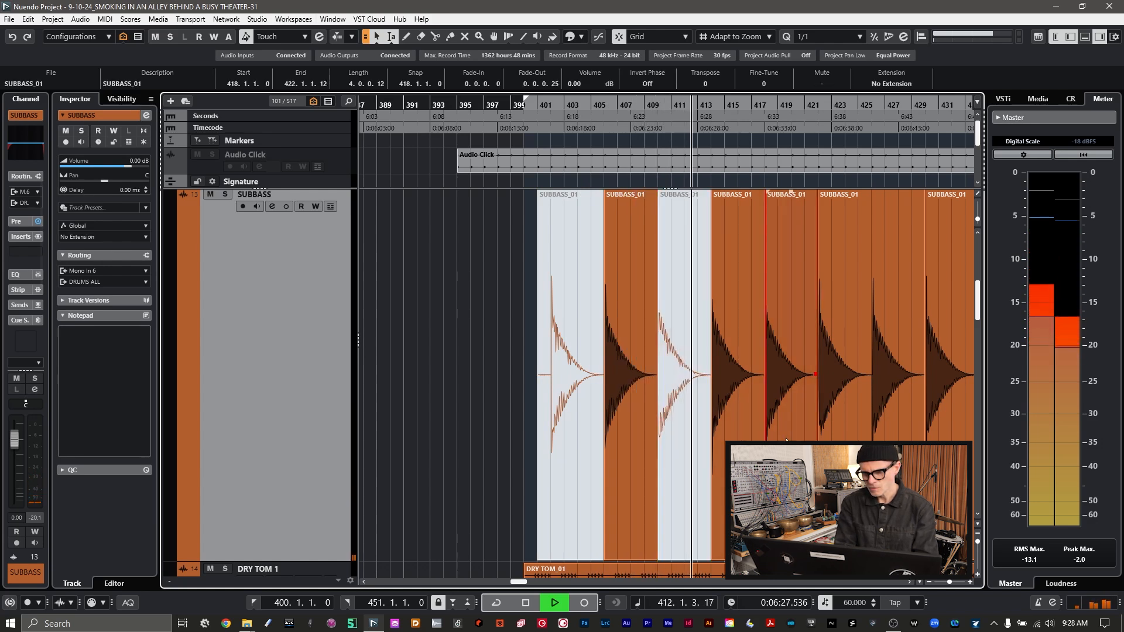
key(shift+m)
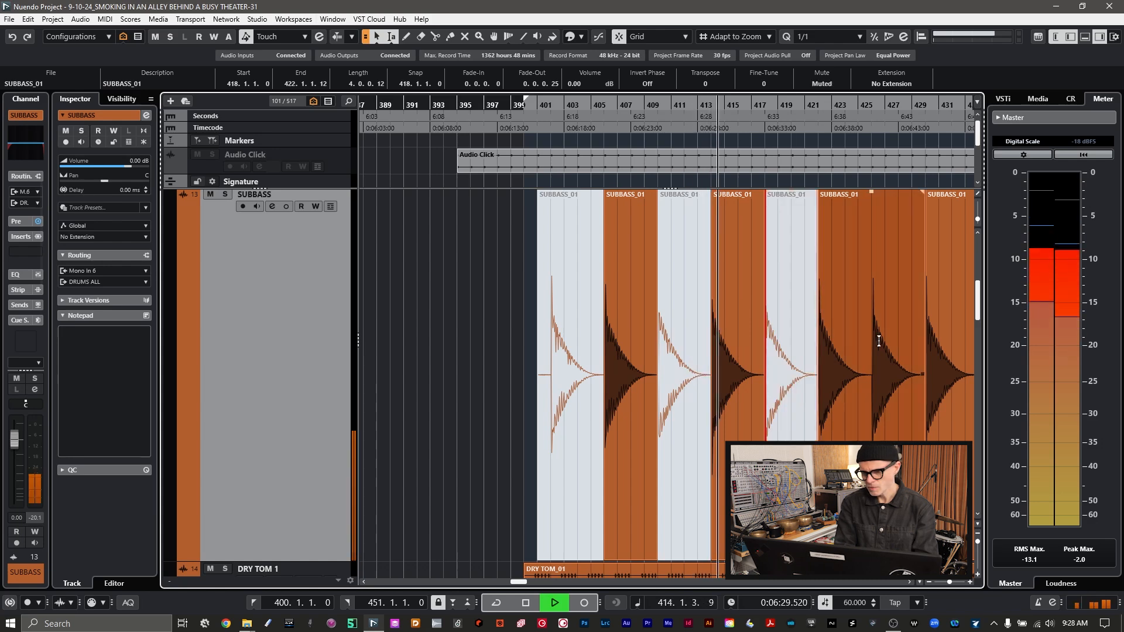
- Split the SUBBASS_01 event at bar 426 and mute the hits spanning bars 426–430 and 434–438
click(872, 247)
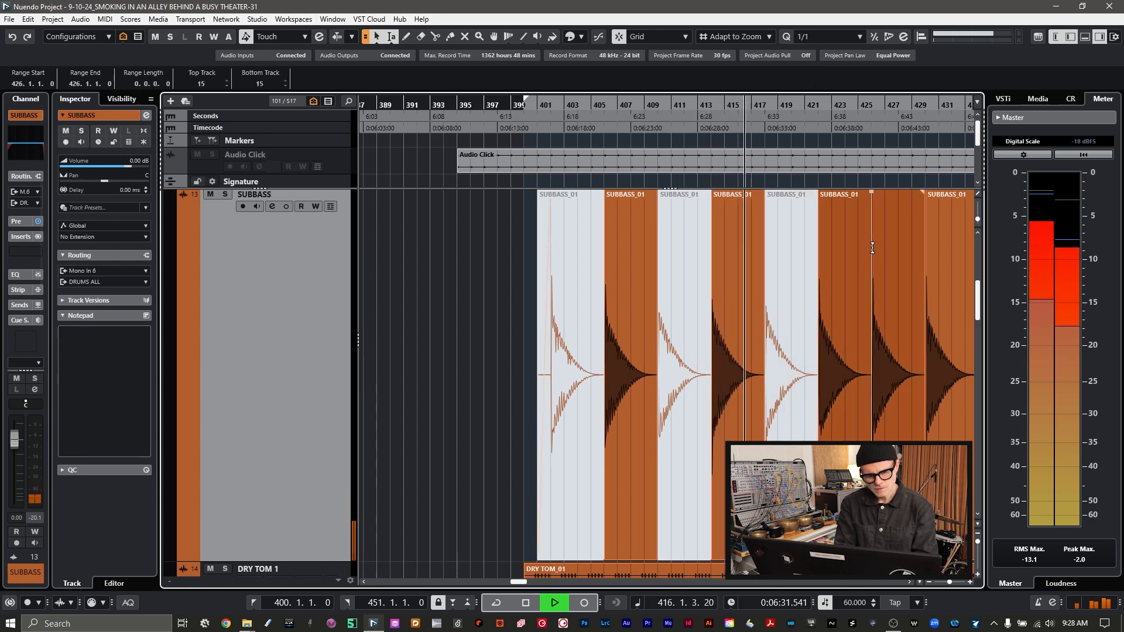
click(898, 195)
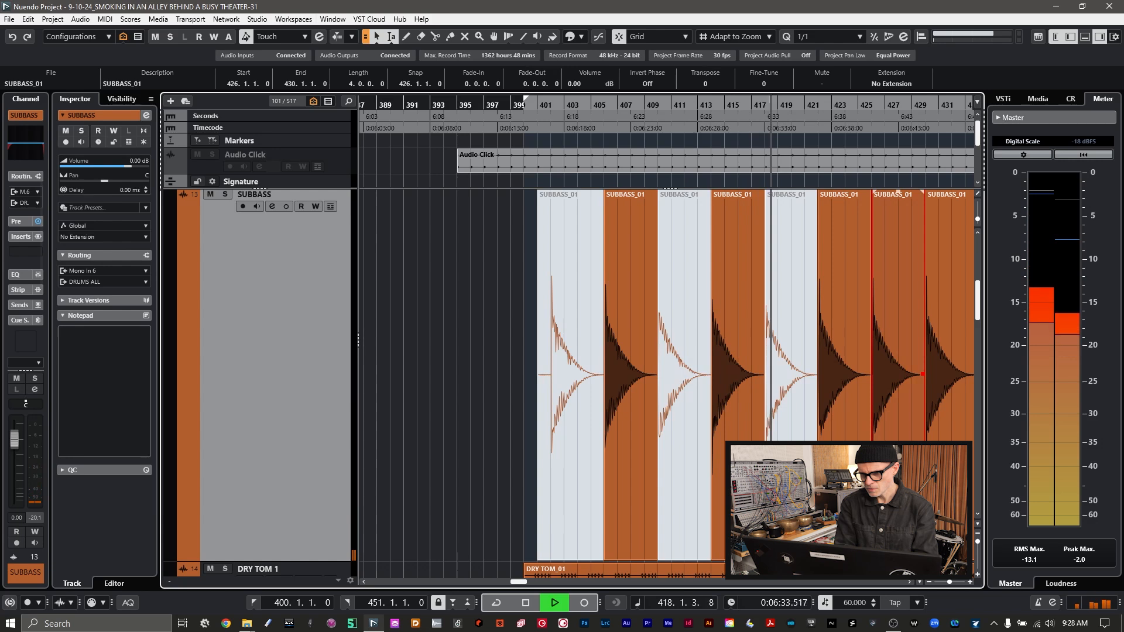
key(shift+m)
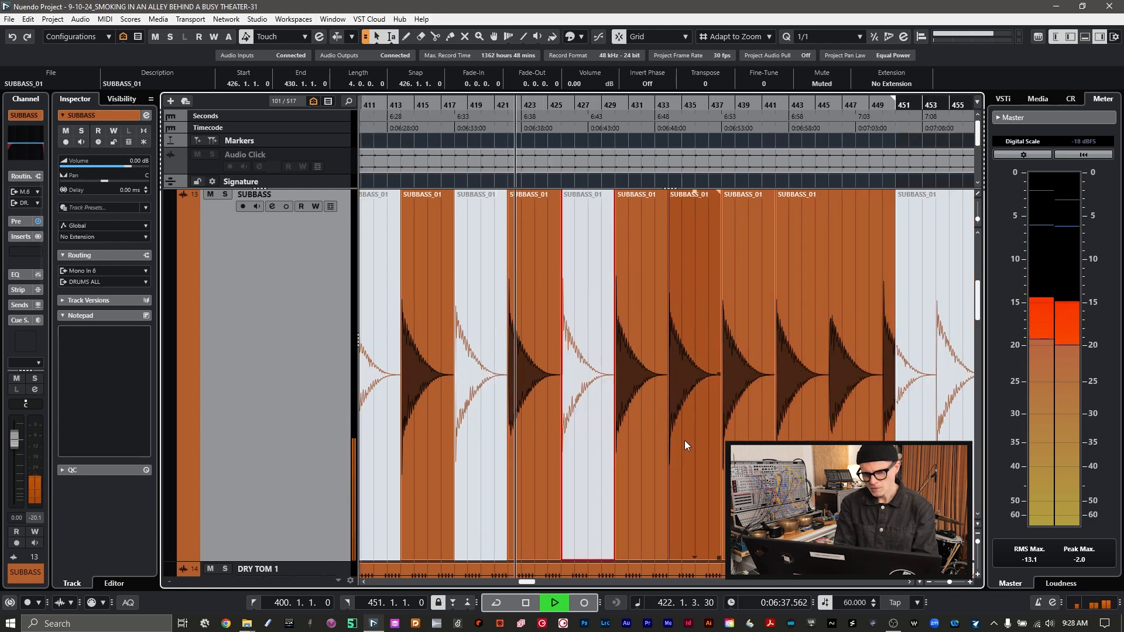
click(687, 460)
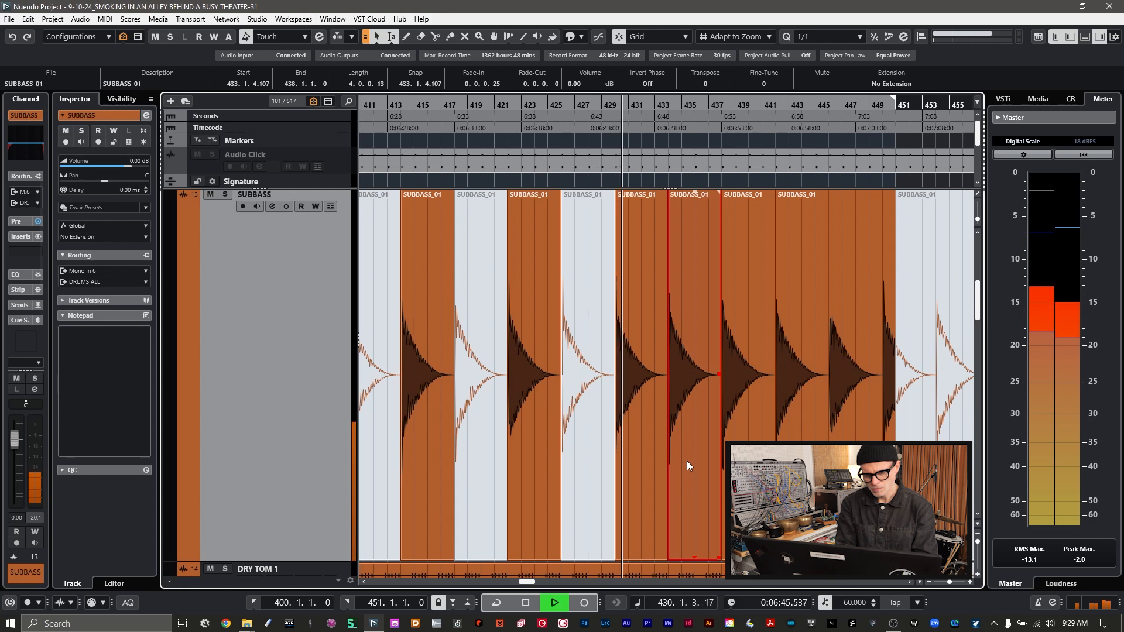
key(shift+m)
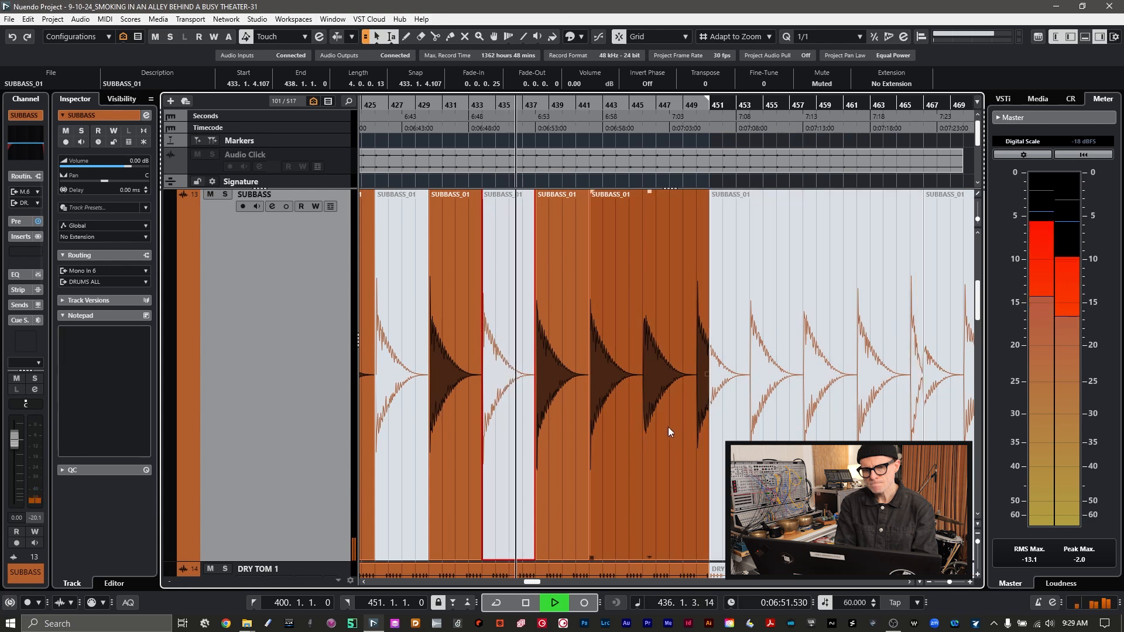
- Split the SUBBASS_01 event at bar 446 and mute the hit between bars 442 and 446
click(641, 262)
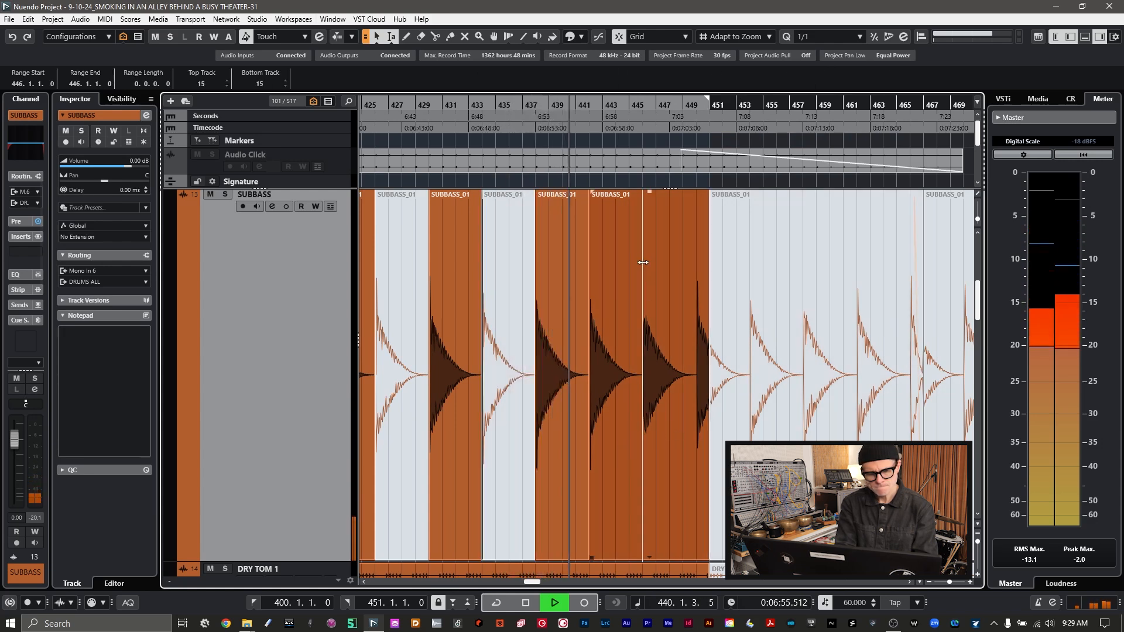
key(shift+x)
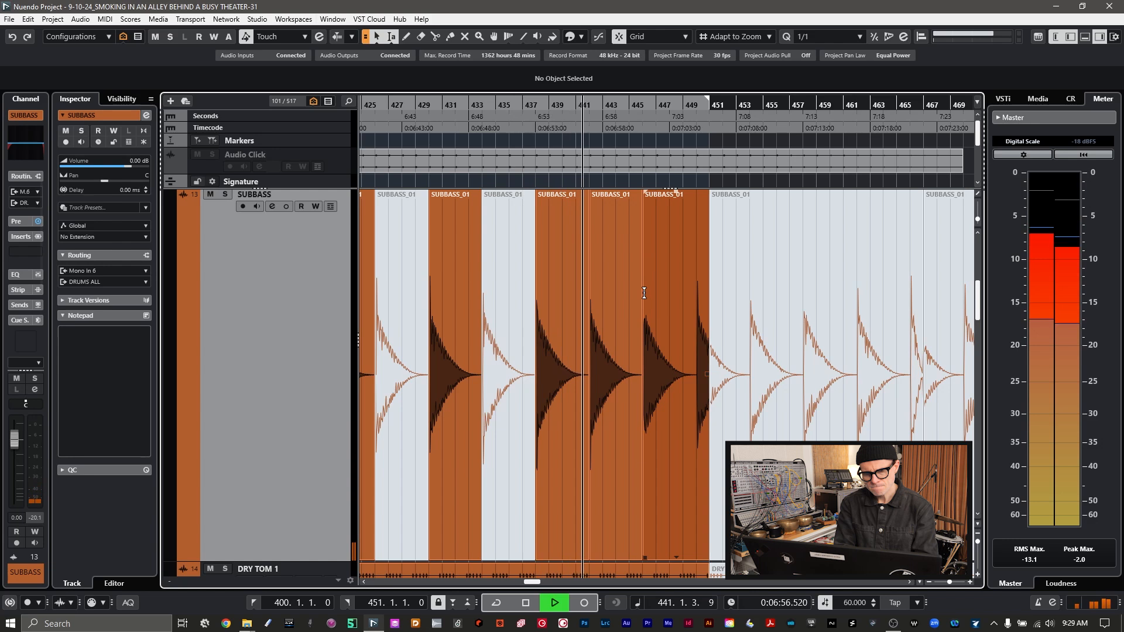
click(610, 448)
key(shift+m)
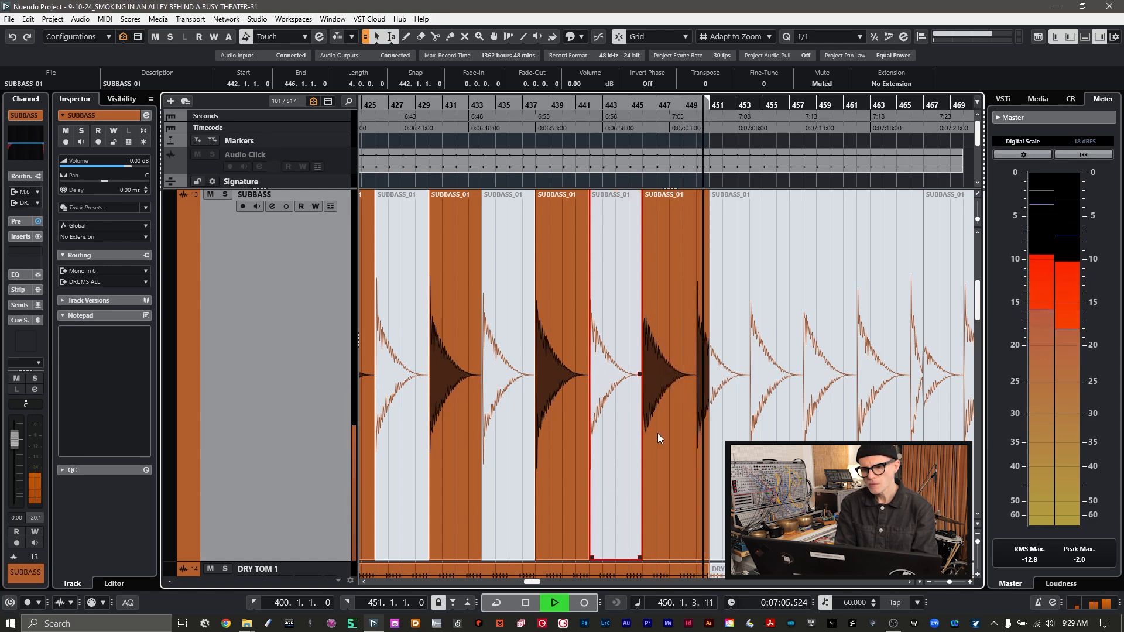
- Split the SUBBASS_01 event at bar 450 and mute the short remainder up to bar 451
click(697, 262)
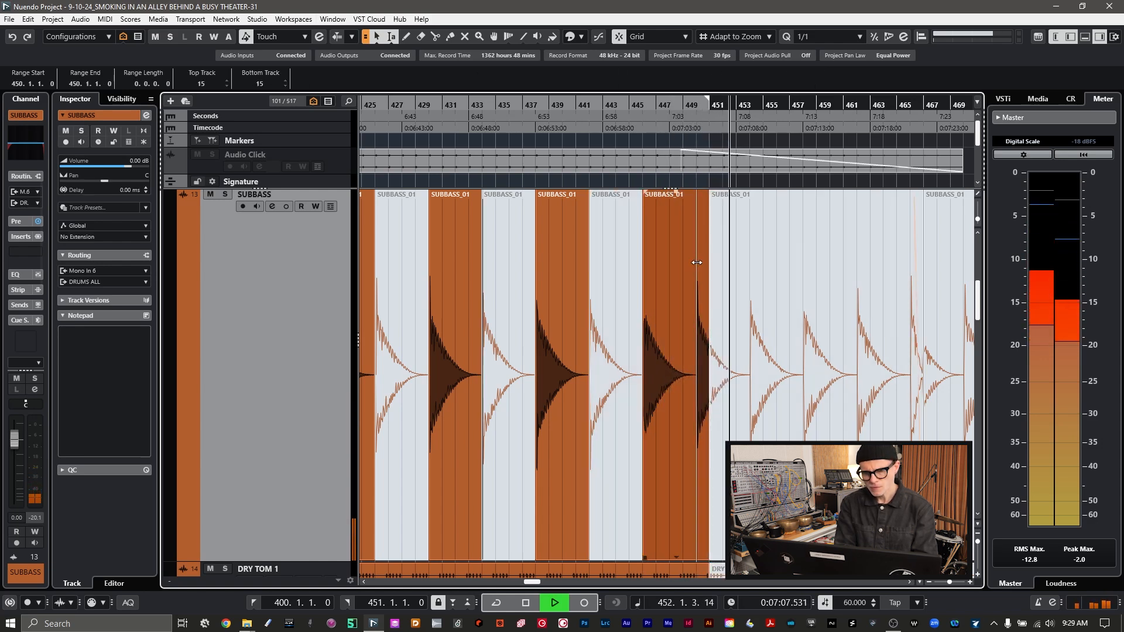
key(shift+x)
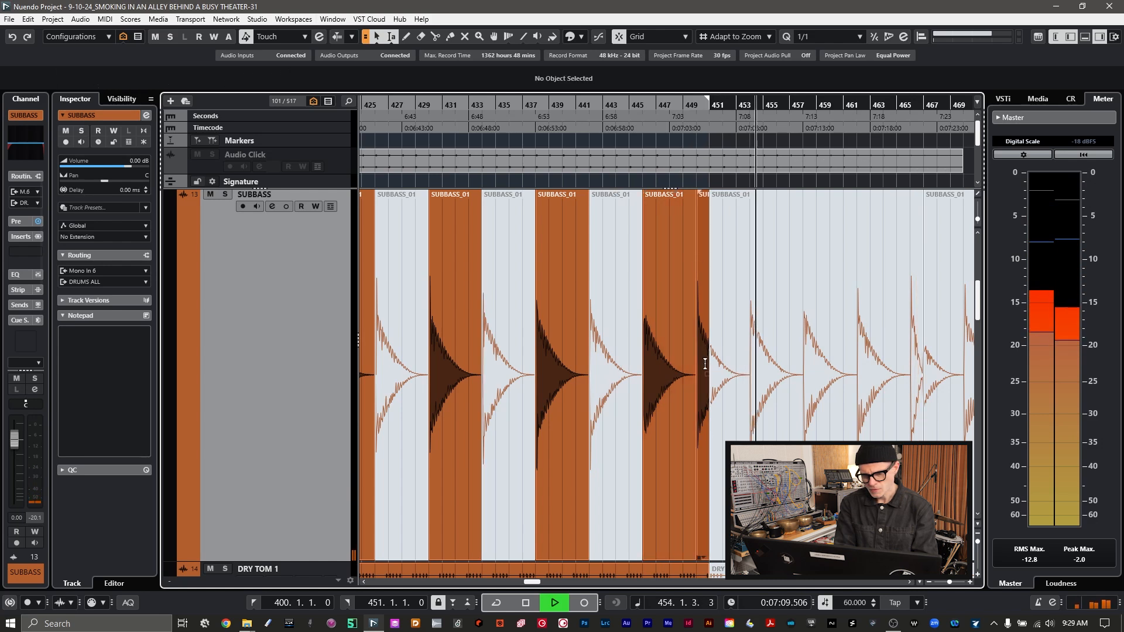
click(705, 458)
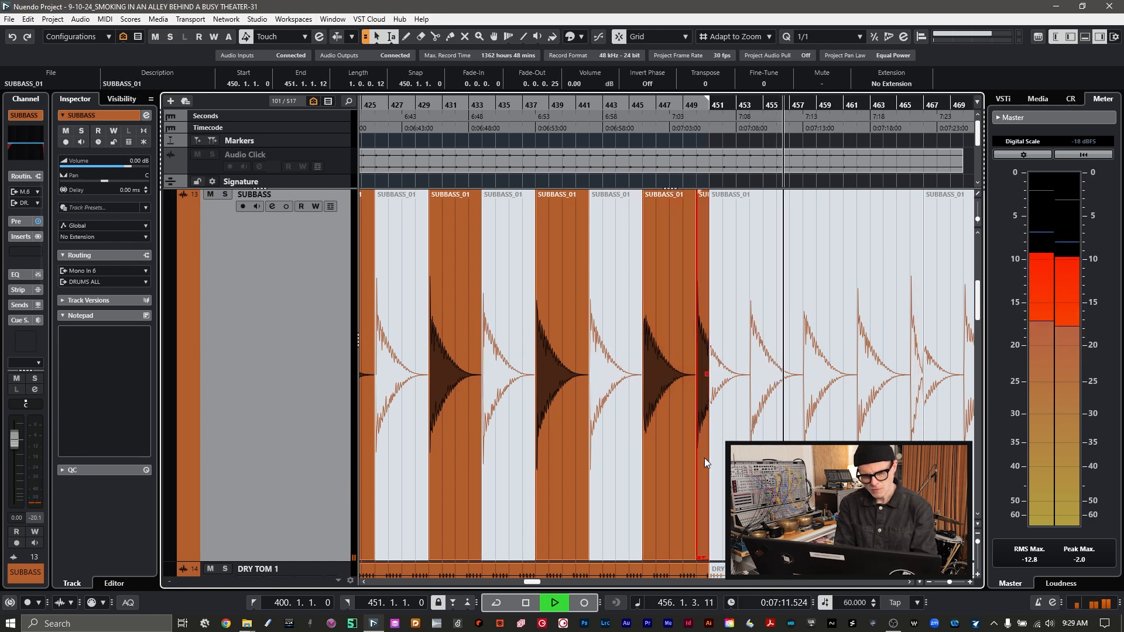
key(shift+m)
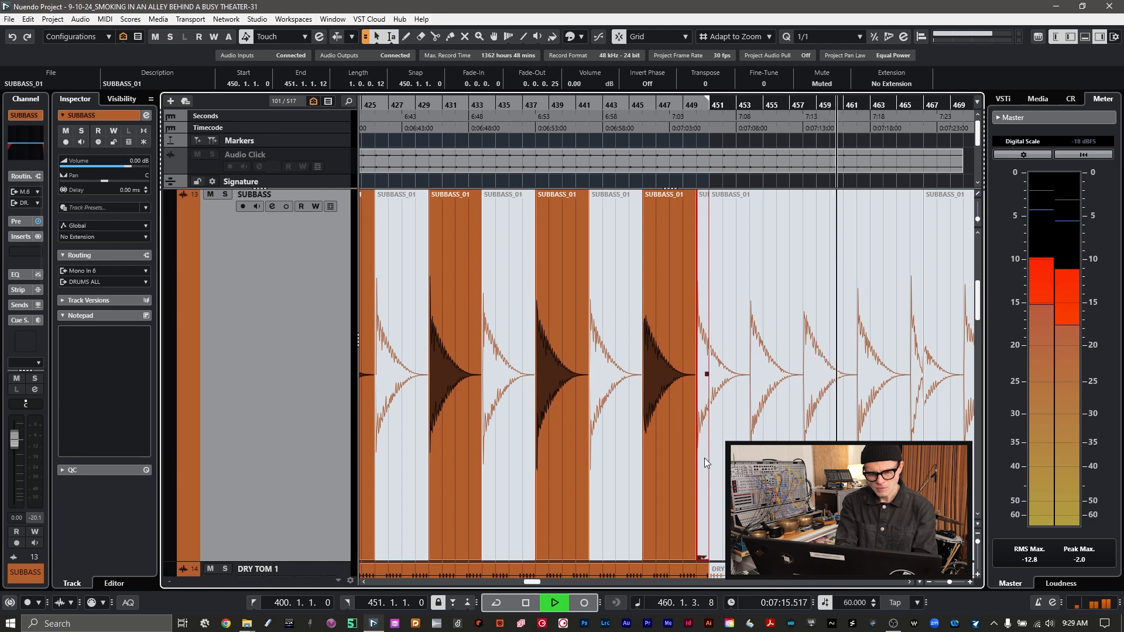
- Stop playback and review the drum, modular and synth tracks across the wider arrangement around bars 401 to 513
key(g)
key(g)
key(g)
key(g)
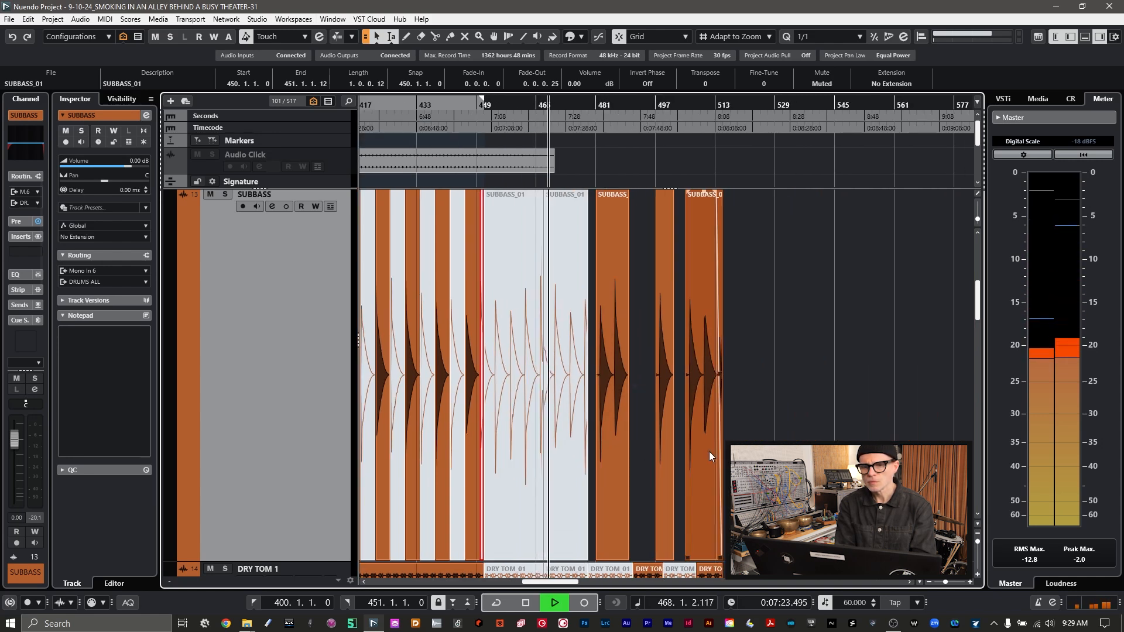
scroll(709, 451, left, 2)
scroll(709, 451, left, 1)
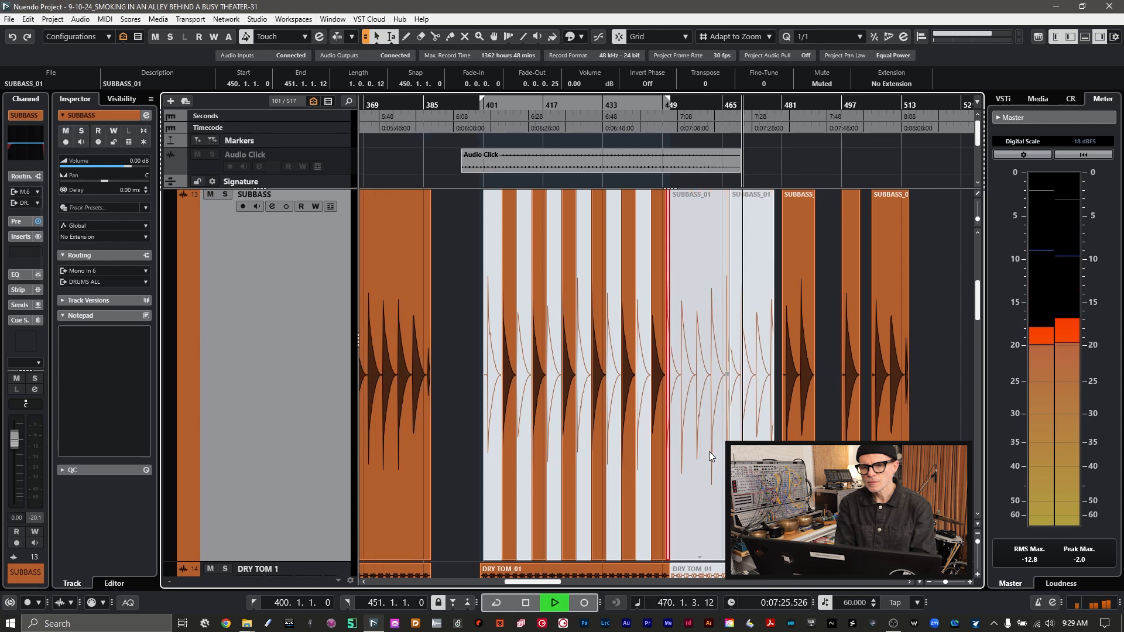
scroll(708, 452, down, 4)
key(space)
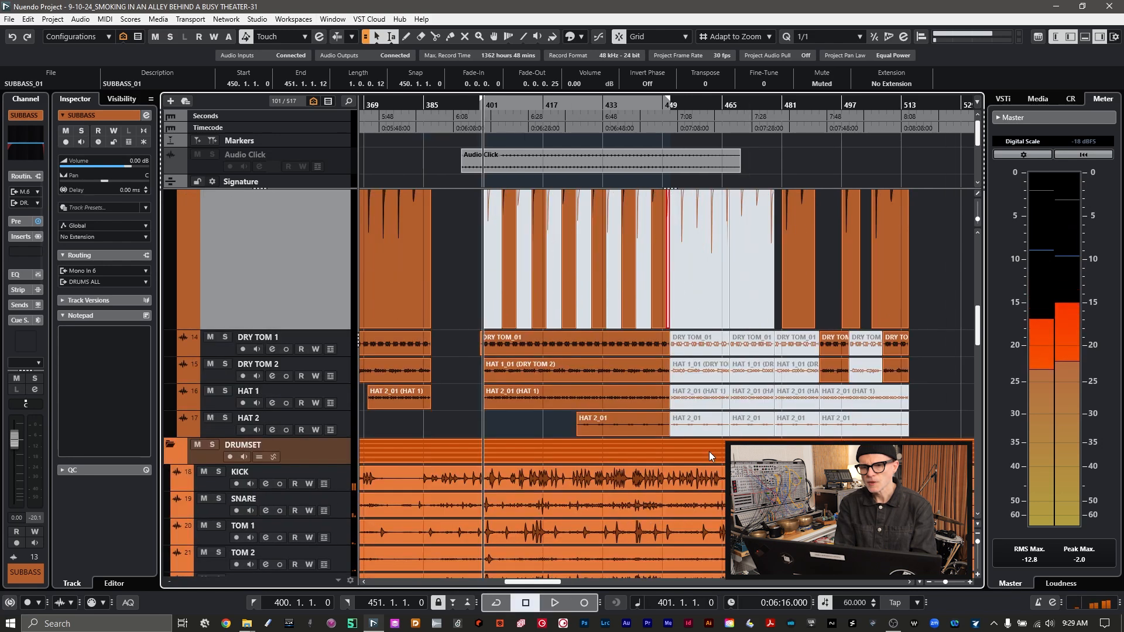
scroll(680, 251, up, 2)
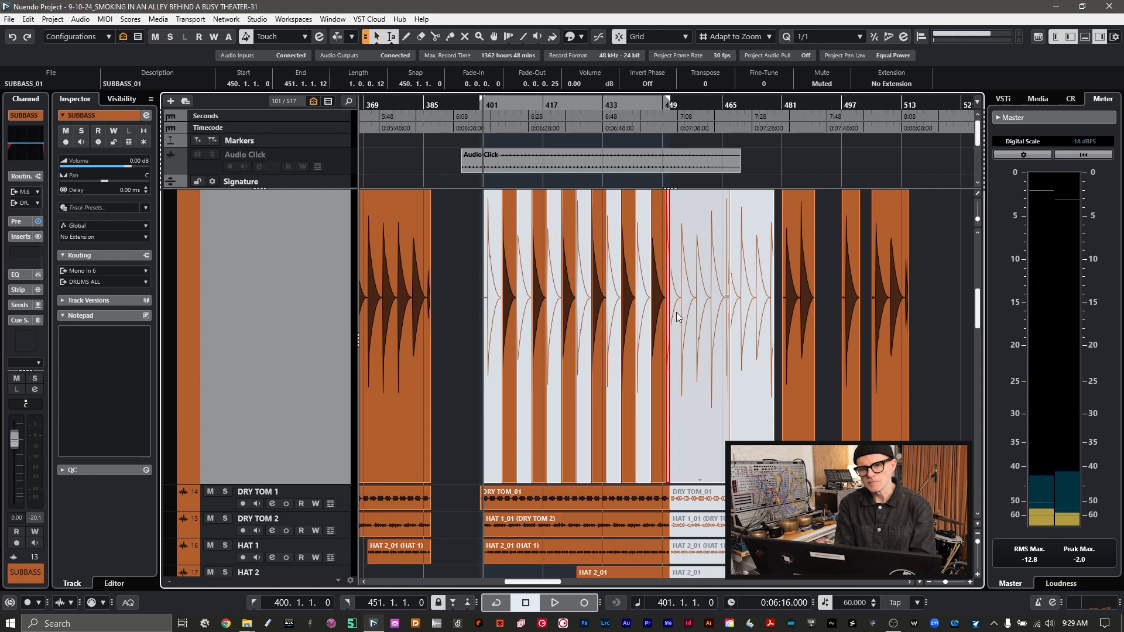
scroll(734, 349, down, 10)
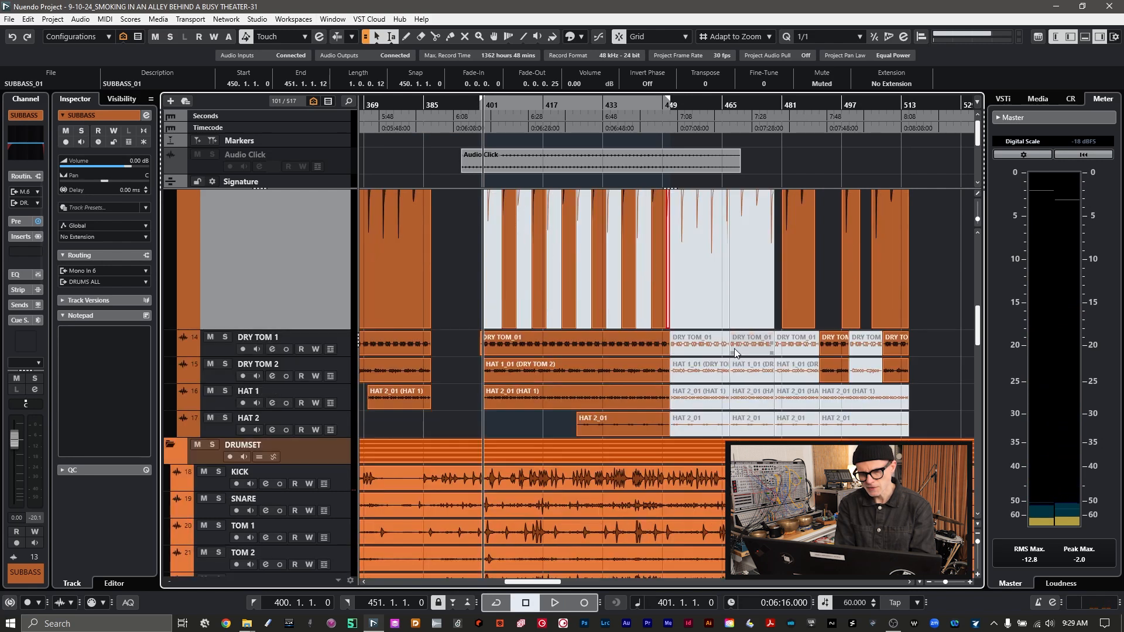
scroll(734, 349, up, 4)
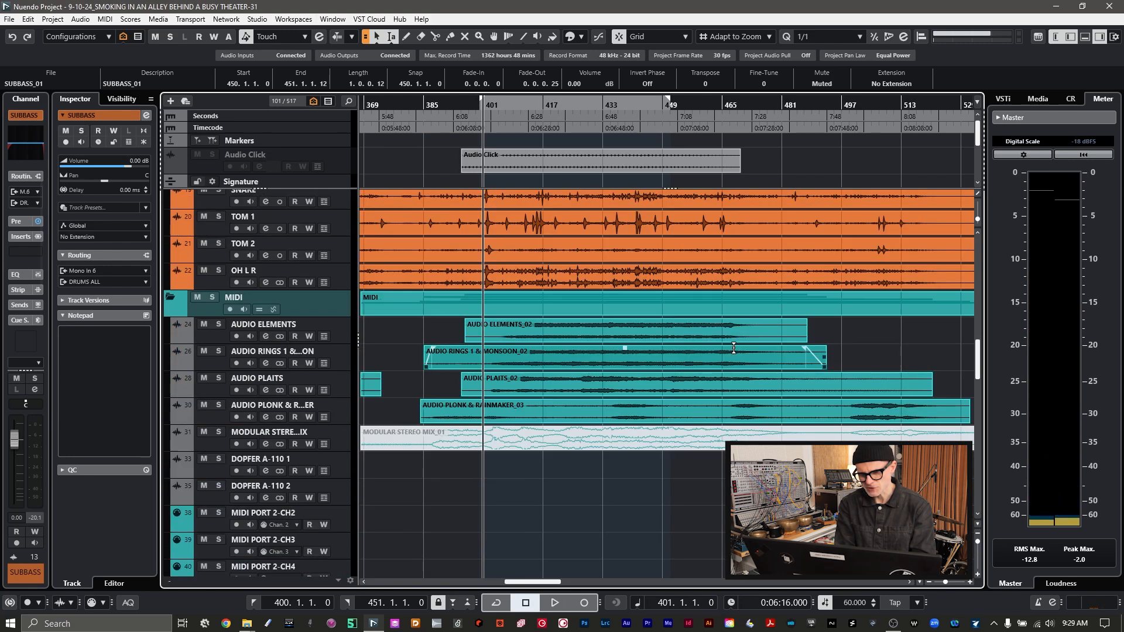
scroll(734, 349, down, 8)
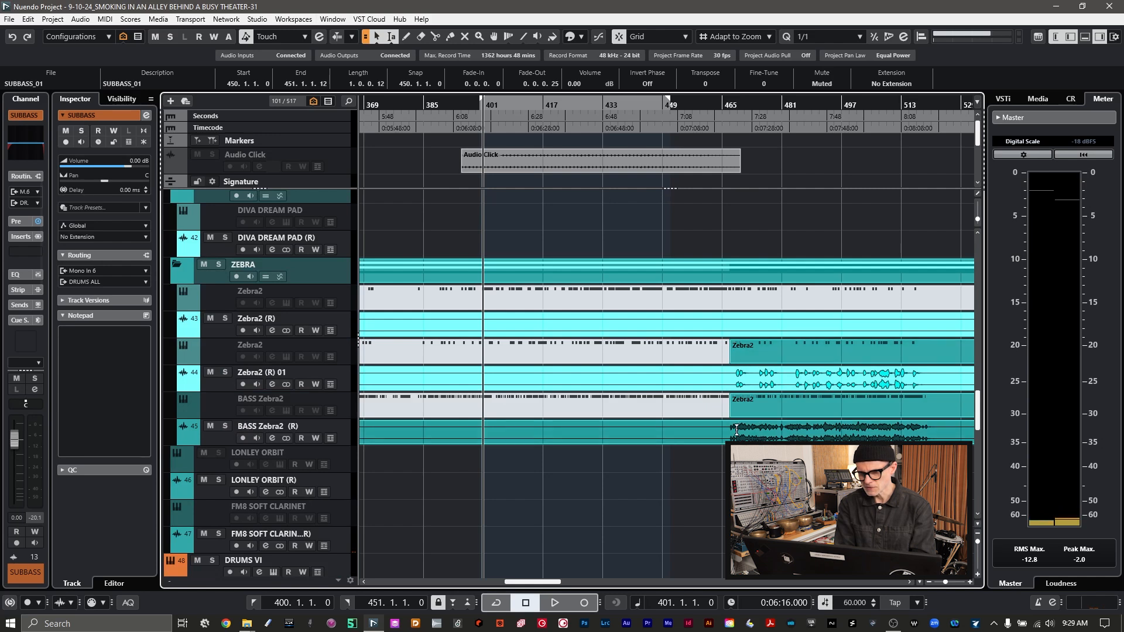
scroll(730, 431, up, 5)
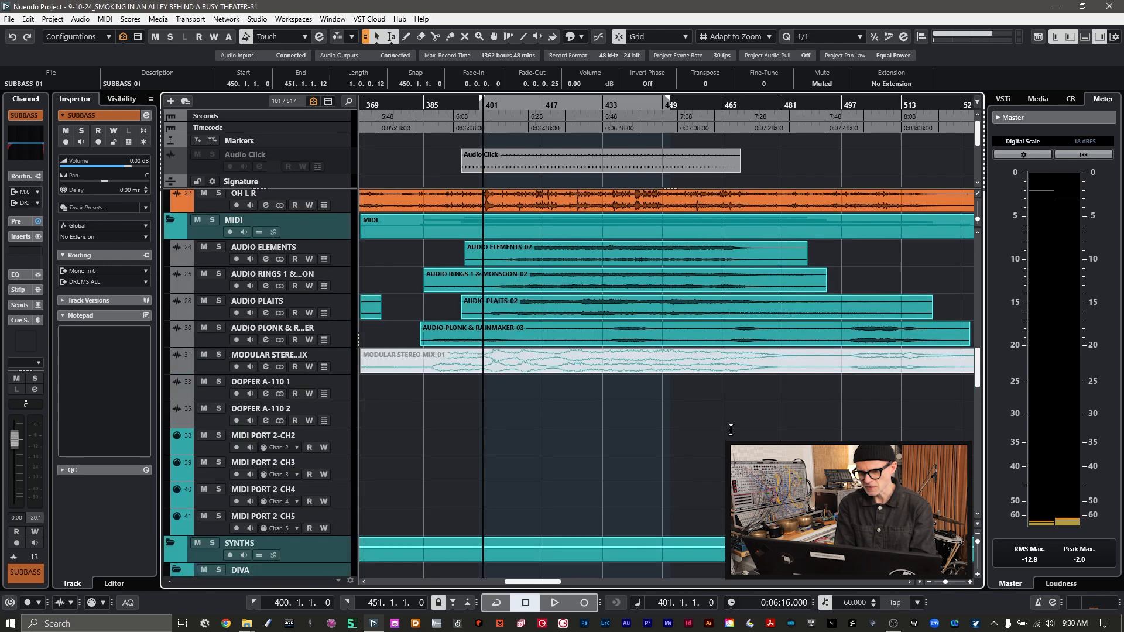
scroll(731, 430, down, 10)
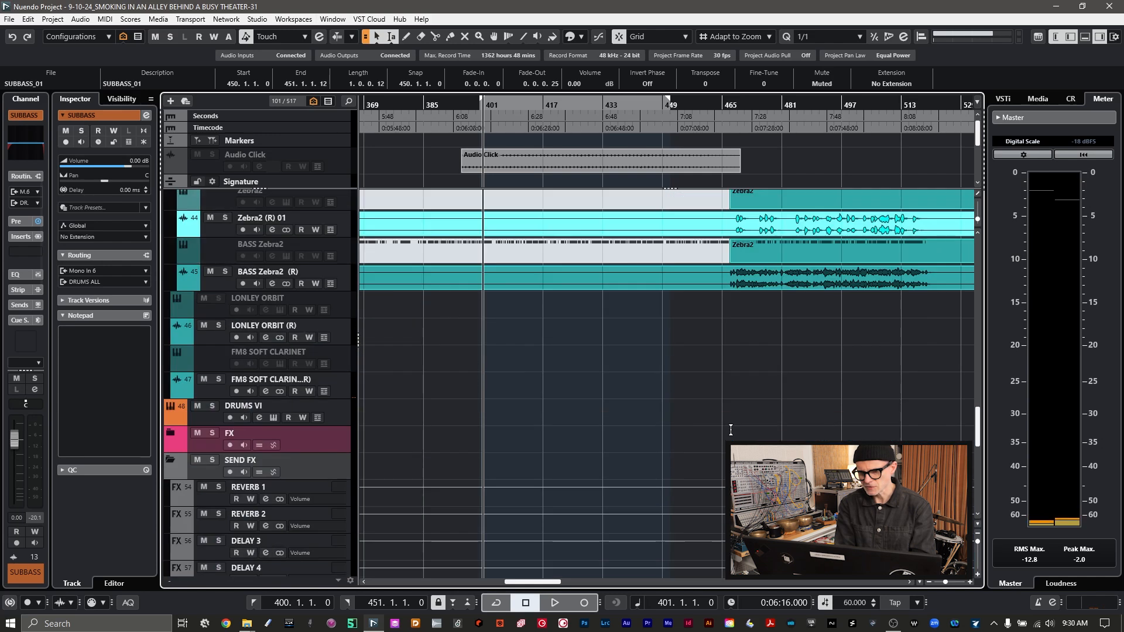
- Place the playhead at bar 465 and at bar 451 to examine which tracks play at each point
click(724, 99)
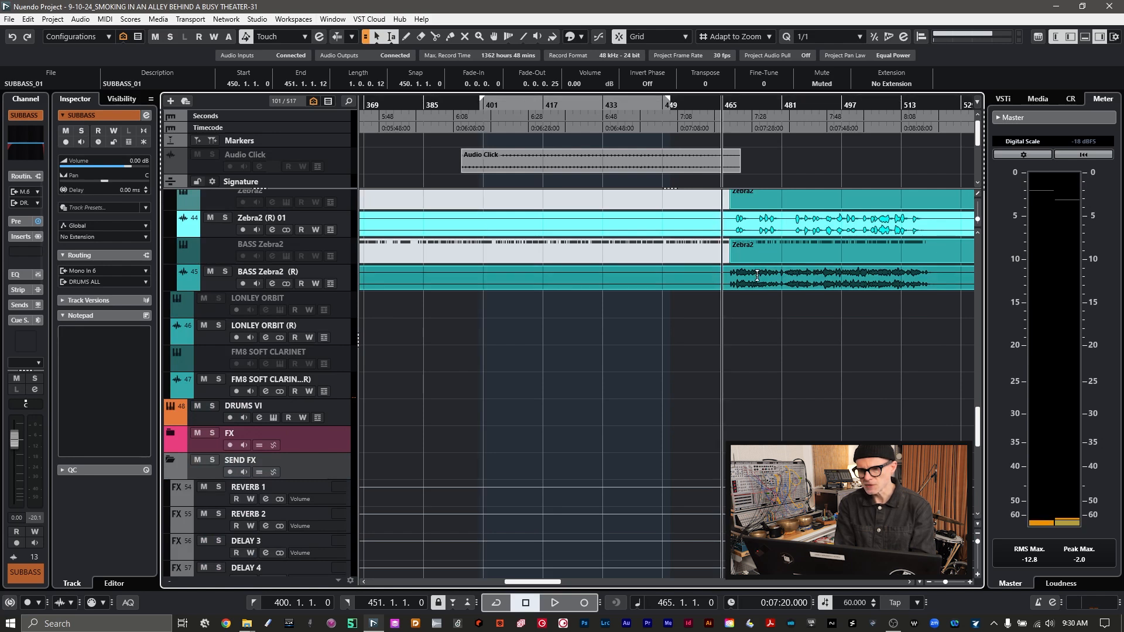
scroll(758, 276, up, 2)
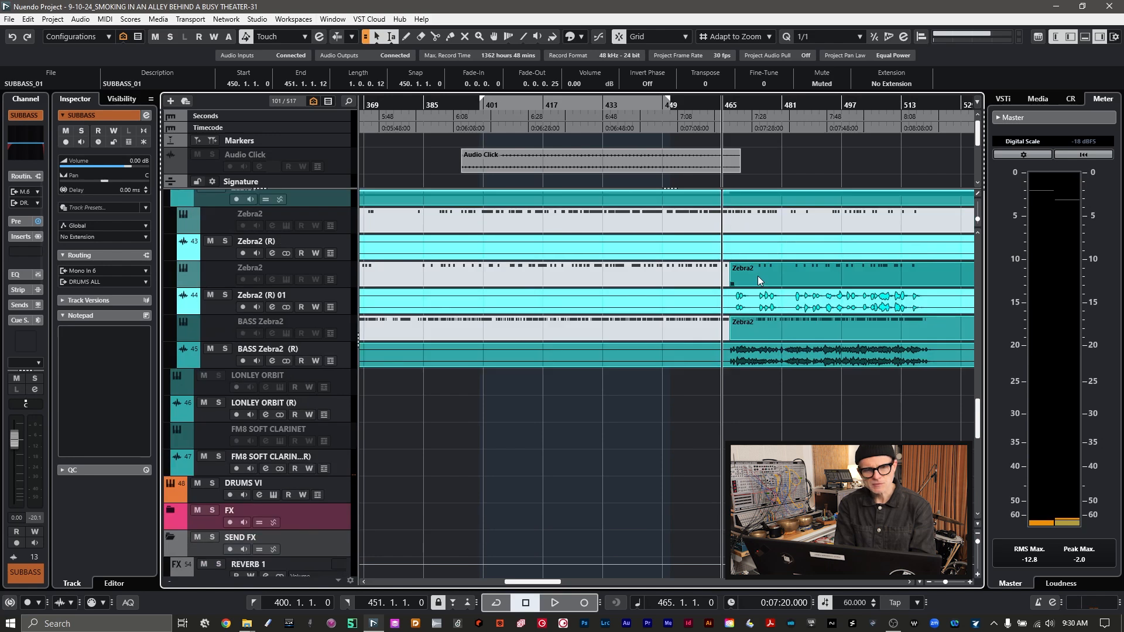
scroll(757, 279, up, 15)
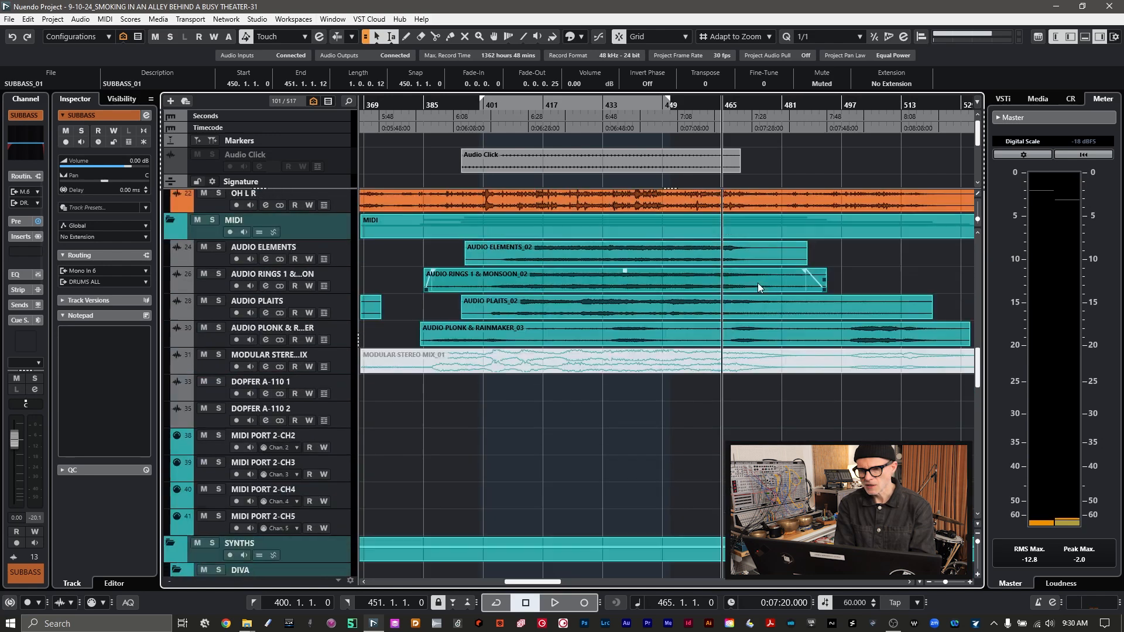
scroll(758, 283, up, 6)
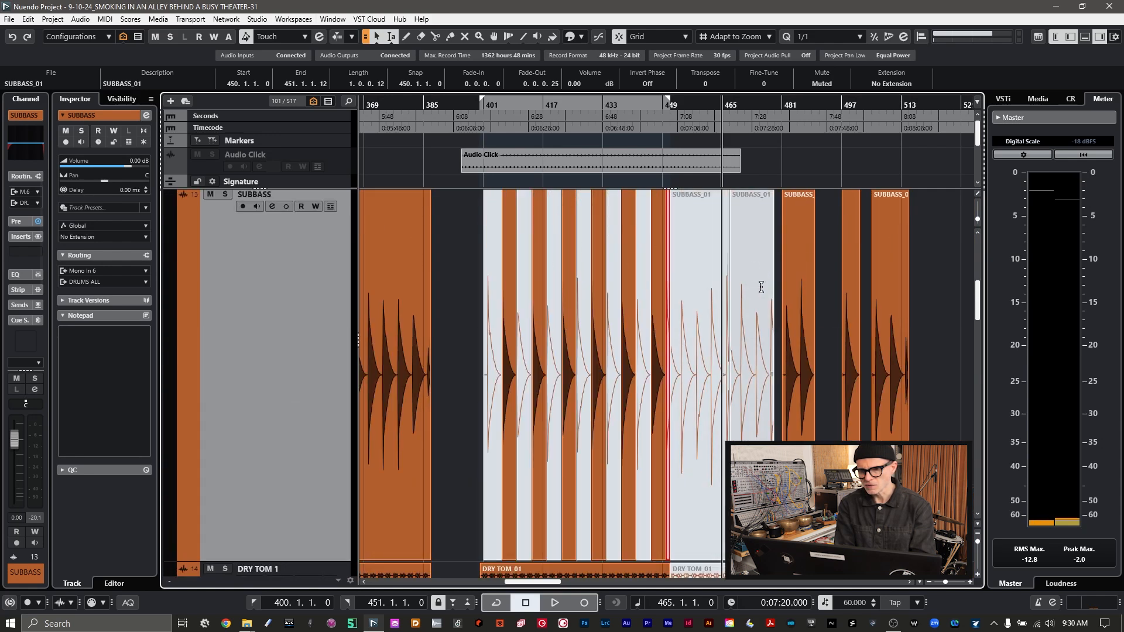
drag(739, 151, 668, 157)
click(669, 101)
scroll(712, 333, down, 10)
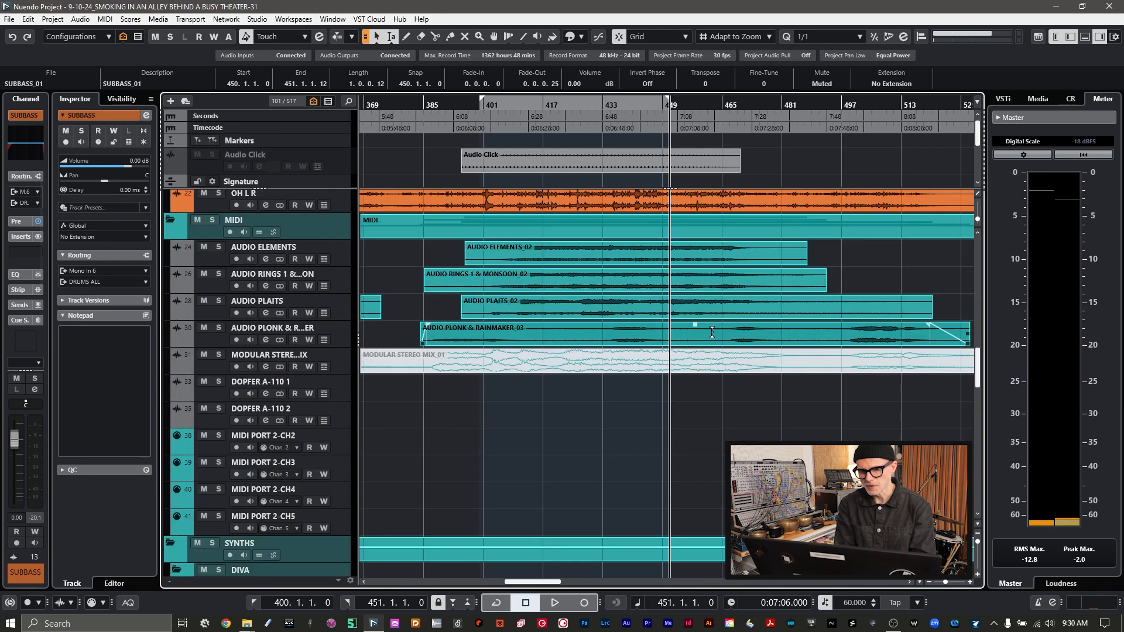
scroll(712, 333, down, 10)
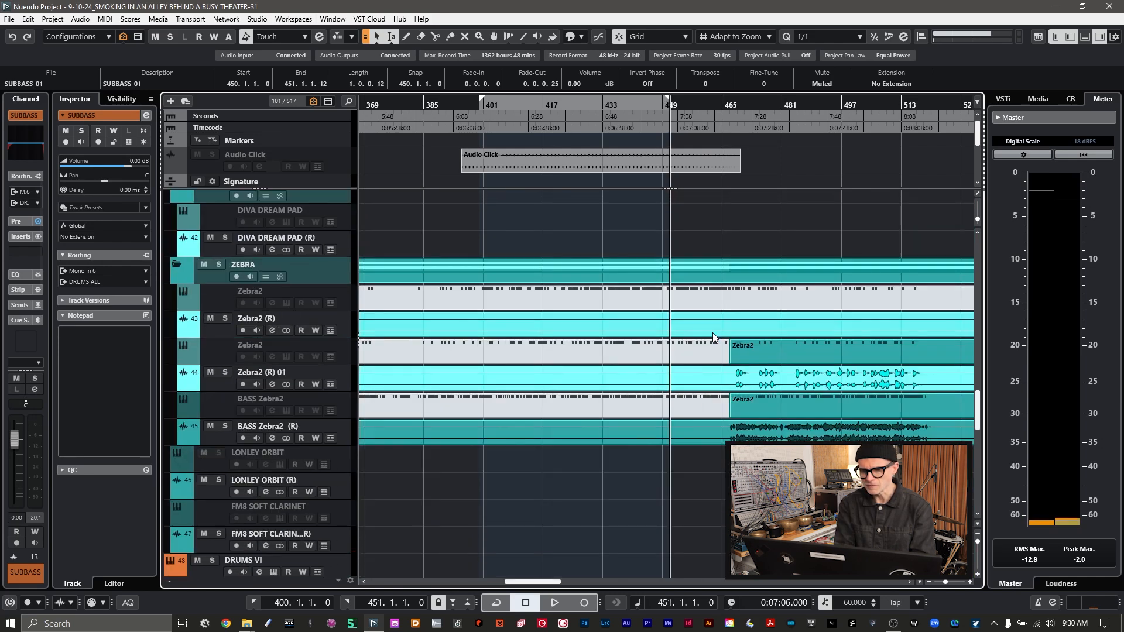
scroll(712, 332, up, 20)
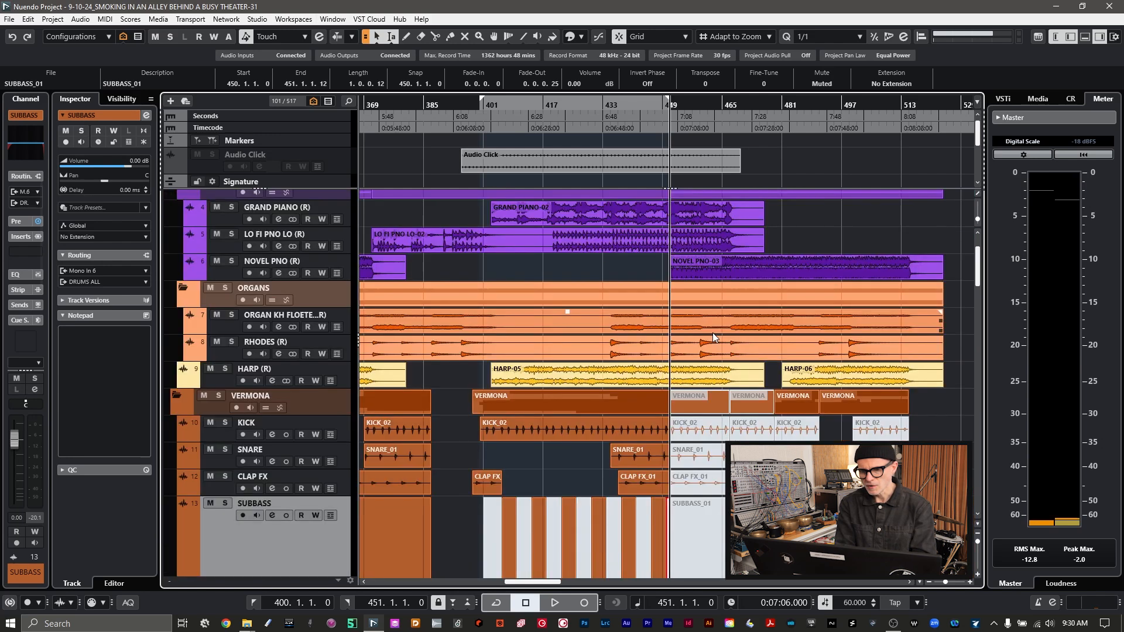
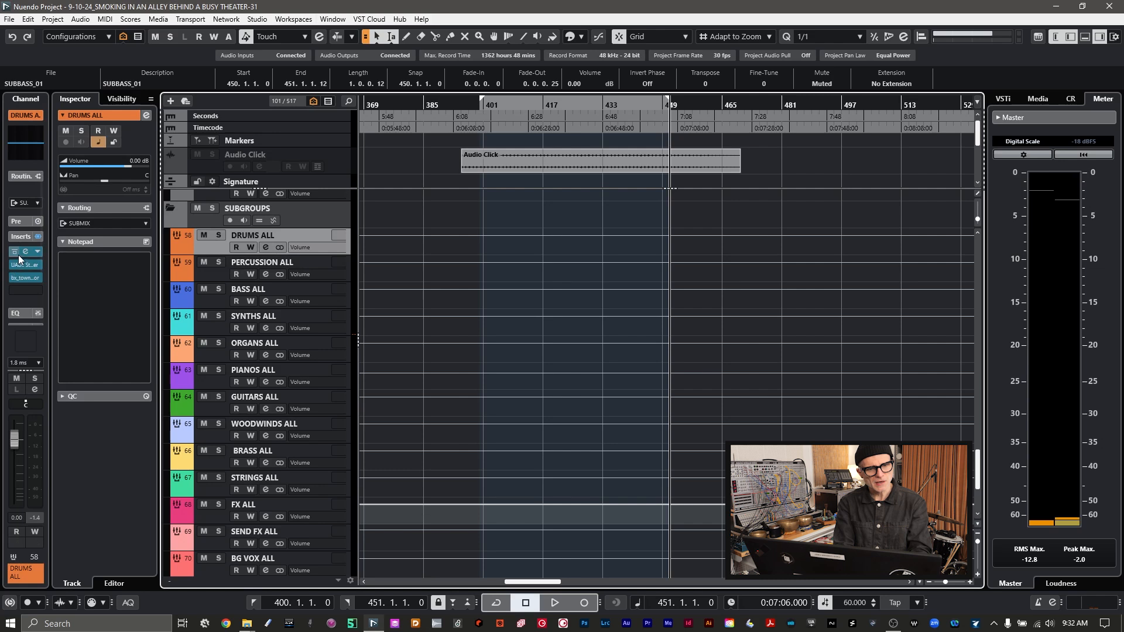
- Examine the Frequency EQ, UADx Studer A800 Tape Recorder and bx_townhouse Buss Compressor inserts on the DRUMS ALL group
click(24, 257)
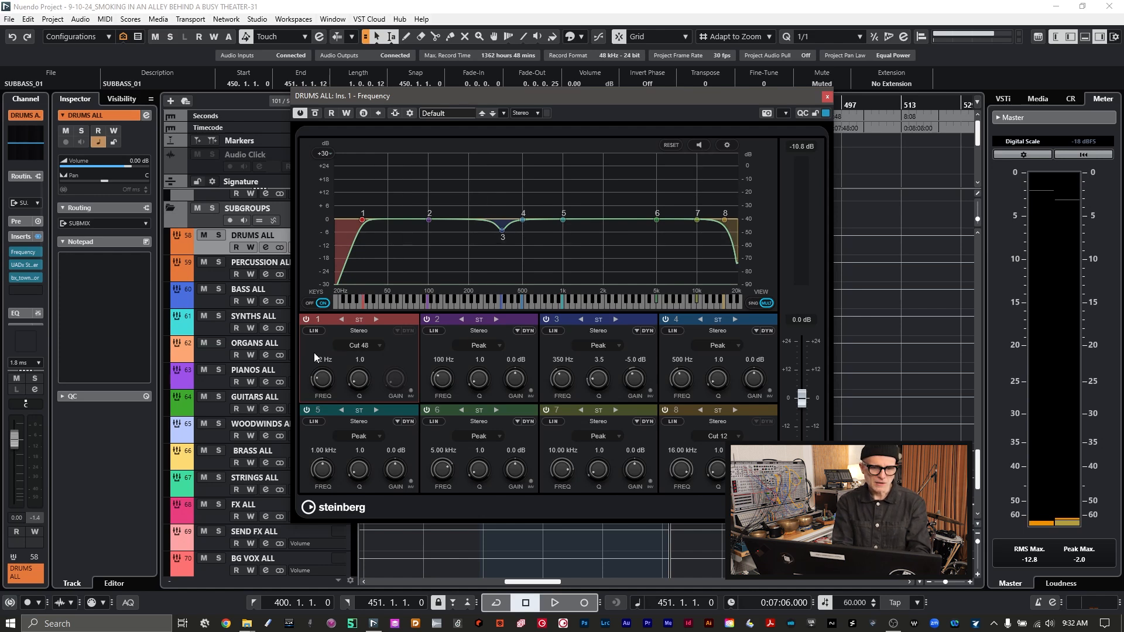
click(827, 97)
mouse_move(19, 269)
click(24, 264)
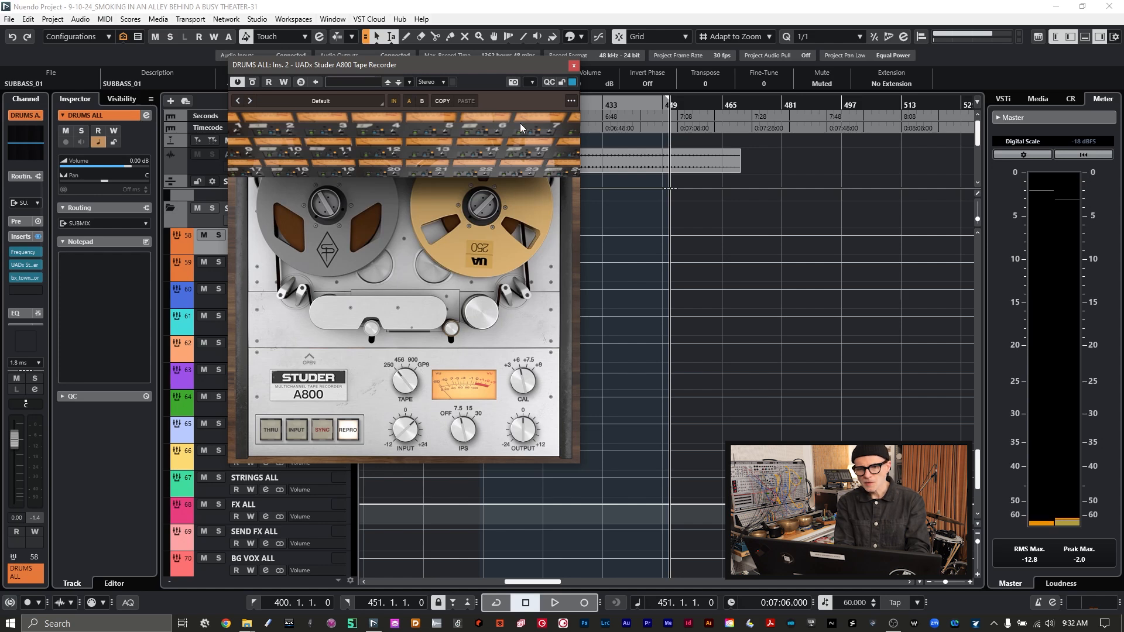
mouse_move(26, 277)
click(26, 278)
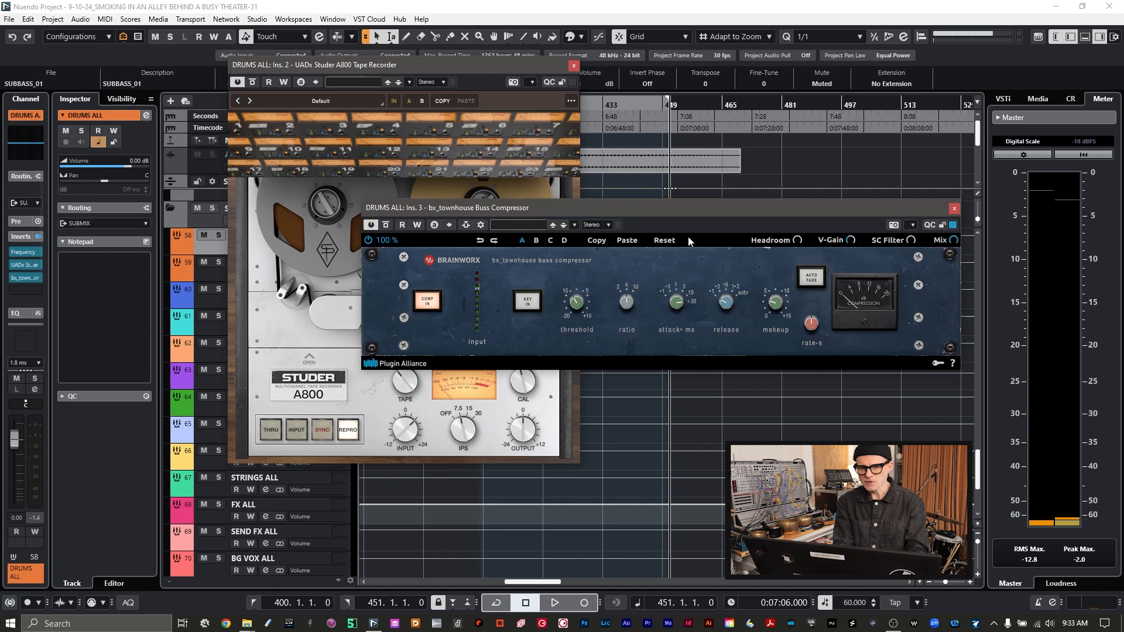
- Play the arrangement from bar 407 to check how the bx_townhouse compressor reacts on the drums group, and stop playback
scroll(696, 169, left, 5)
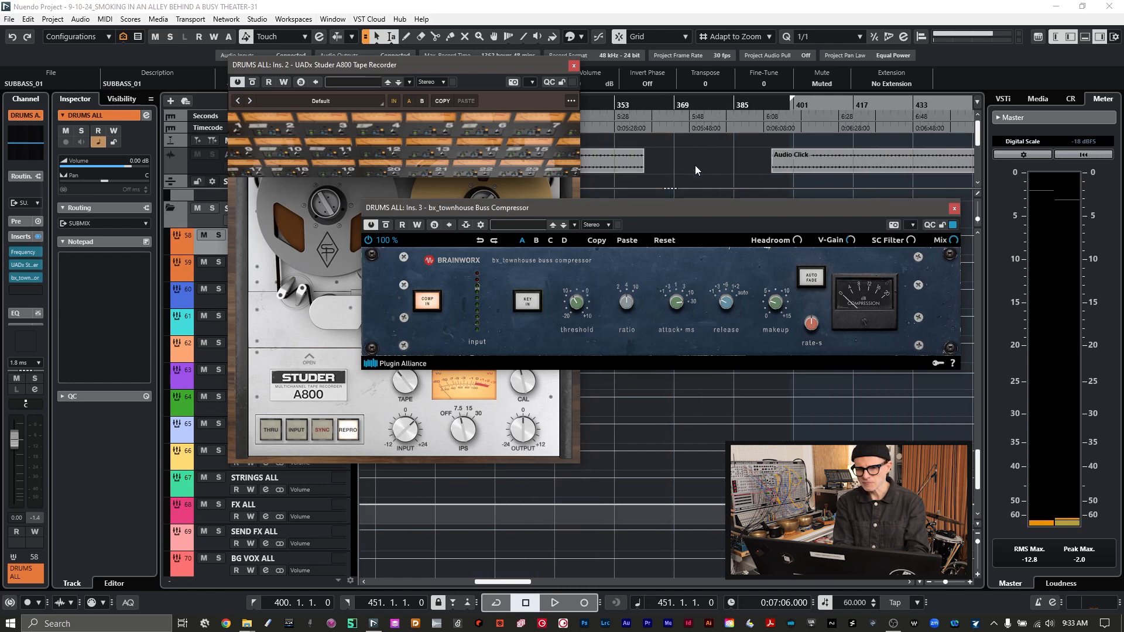
scroll(695, 165, down, 3)
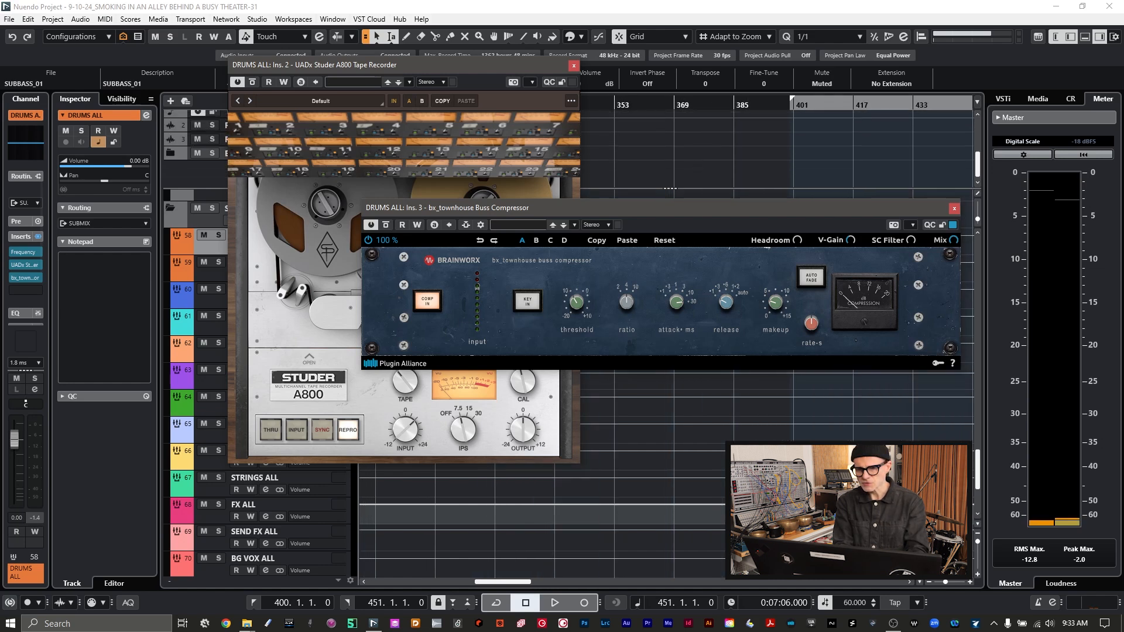
scroll(761, 410, up, 10)
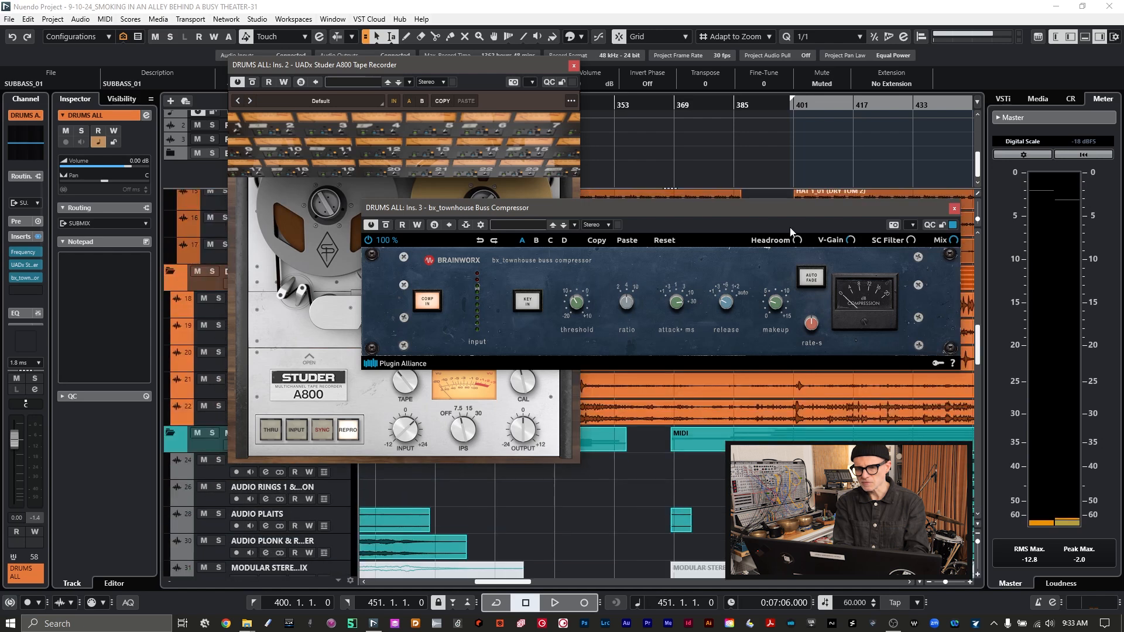
click(816, 106)
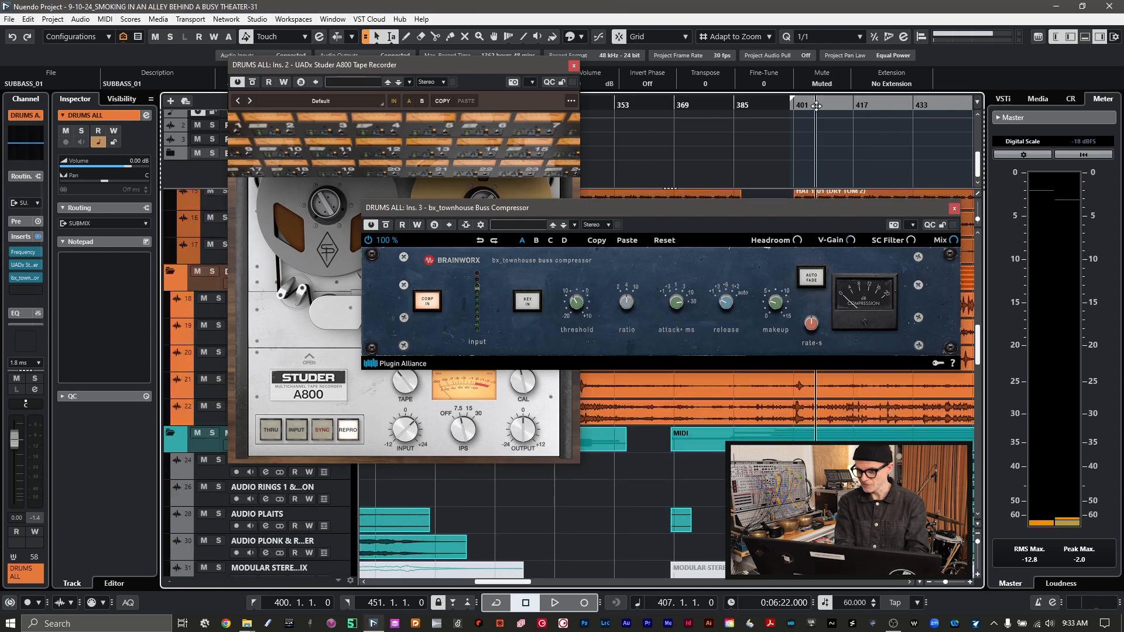
key(space)
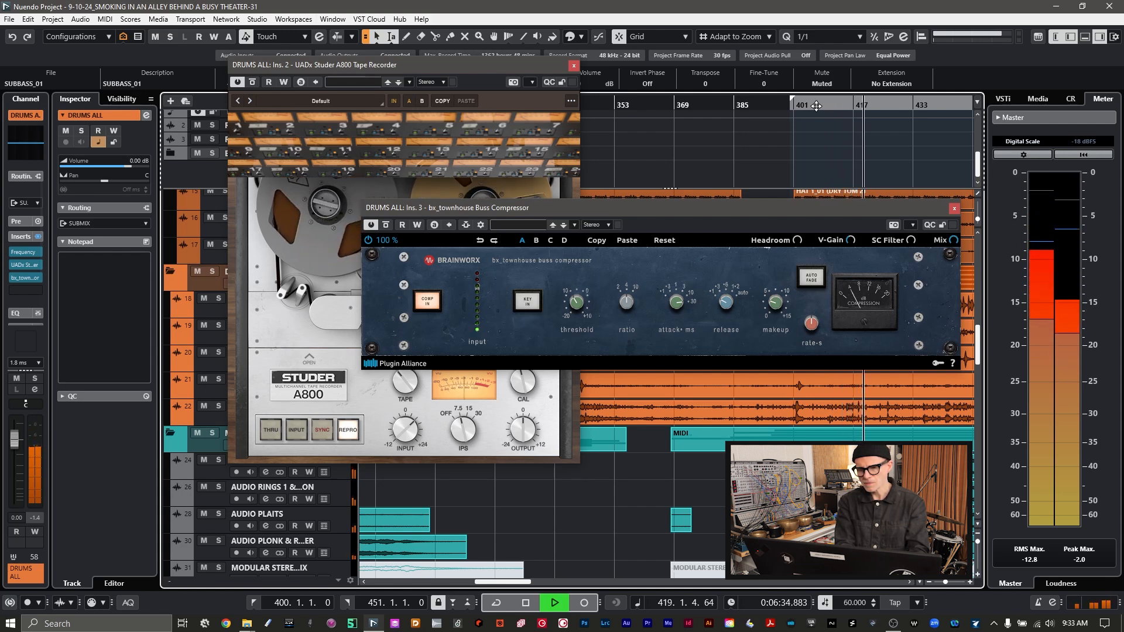
key(space)
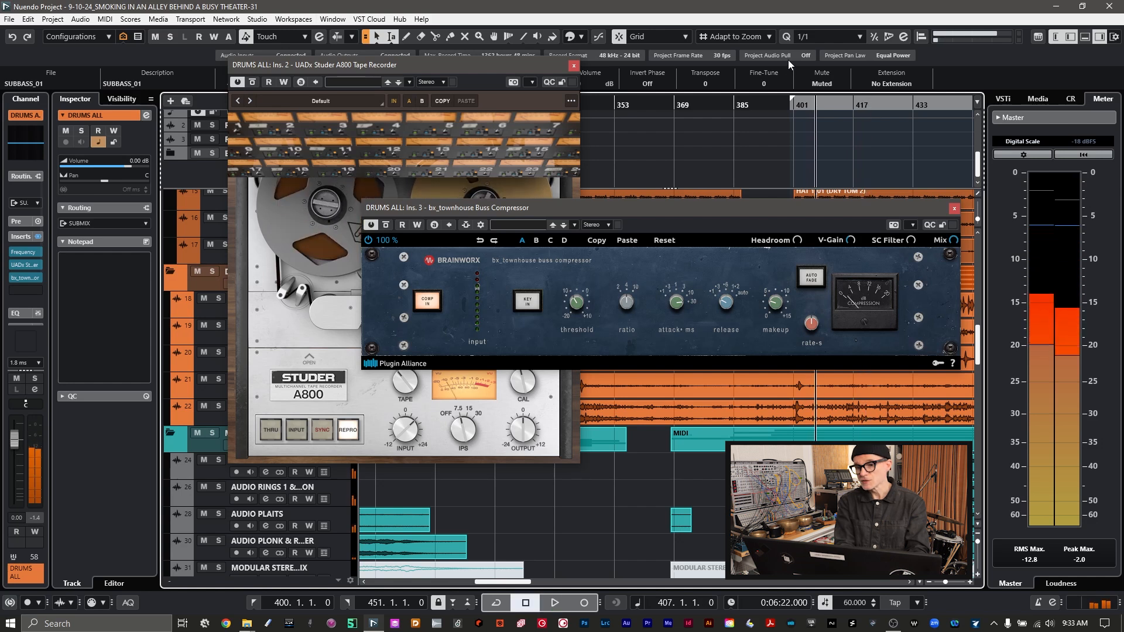
- Audition the drum compression from bar 357, and close the bx_townhouse compressor and Studer A800 windows
click(630, 106)
key(space)
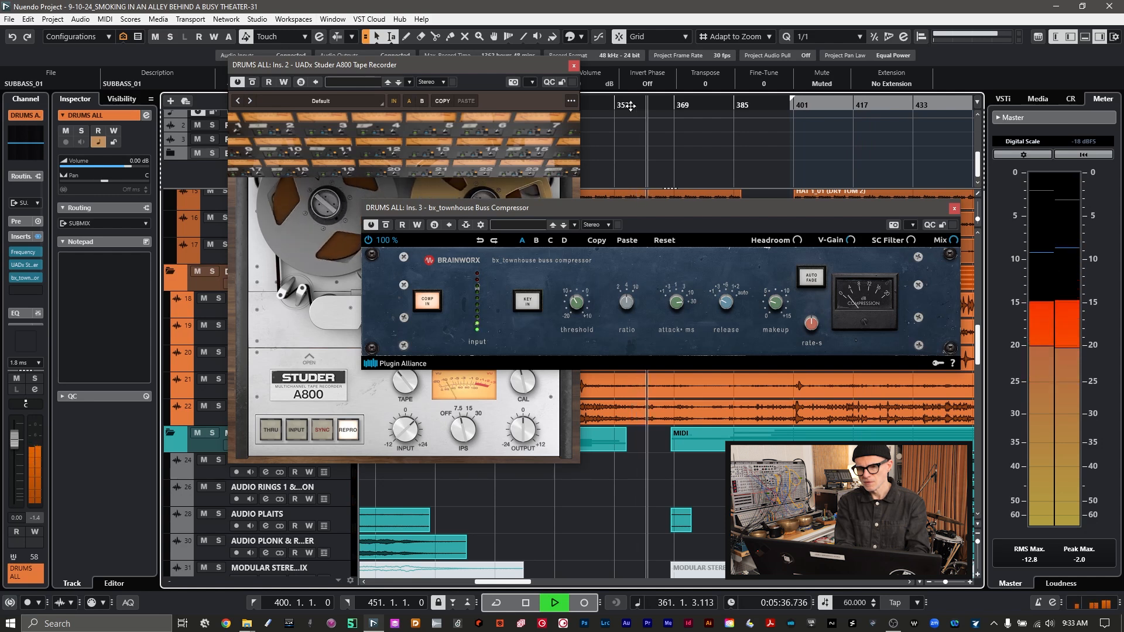
key(space)
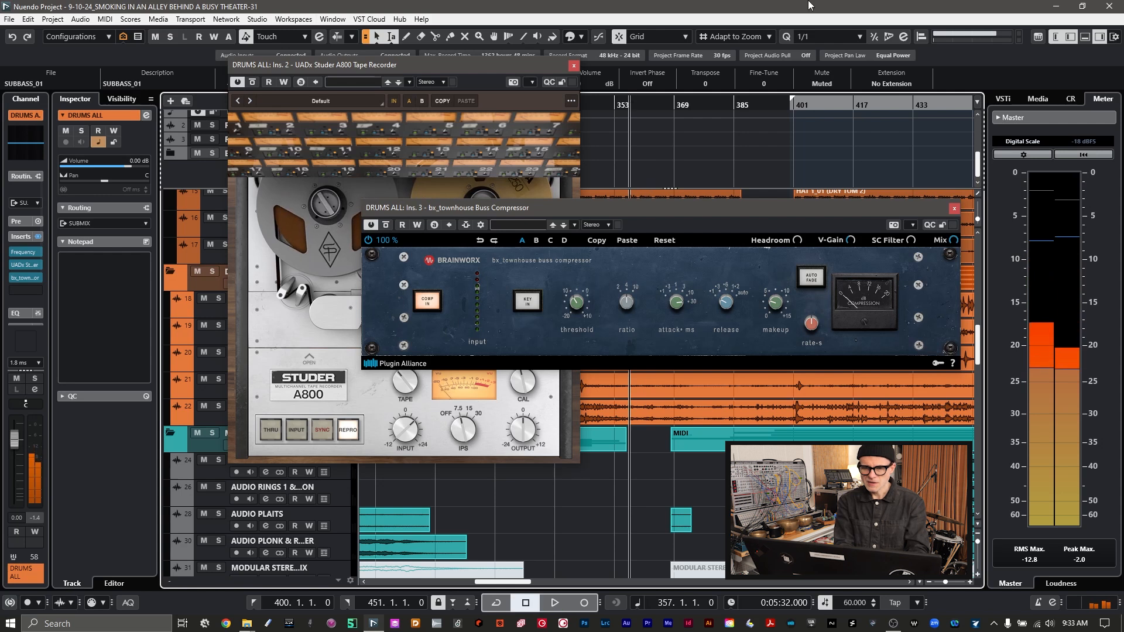
click(955, 209)
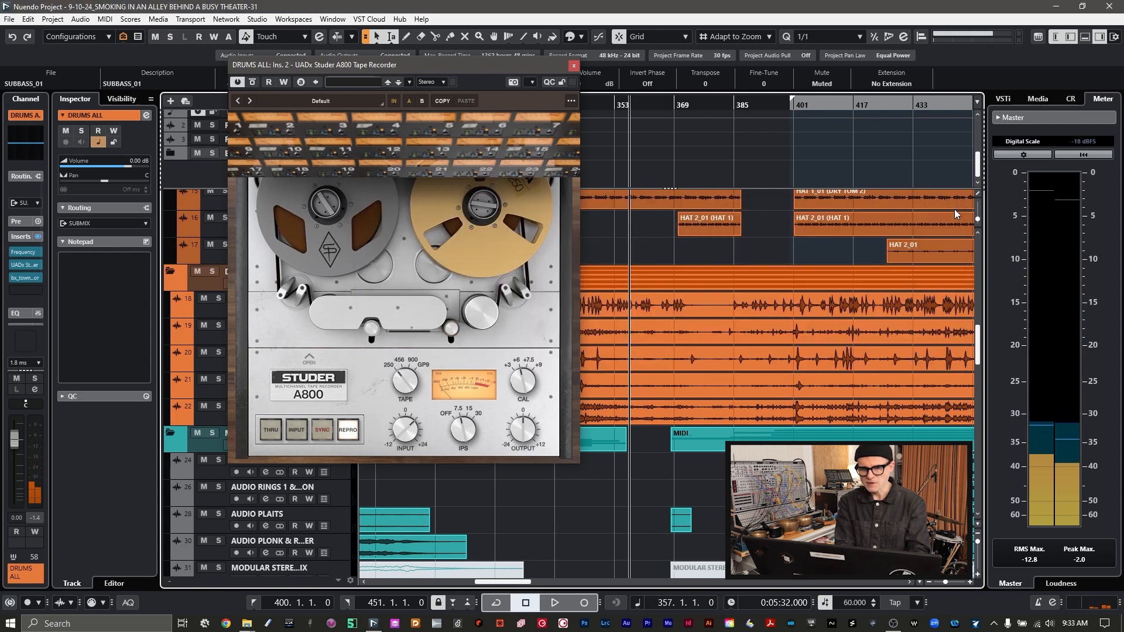
click(574, 66)
- Examine the equalizer in the PERCUSSION ALL group's channel settings and close the settings window
scroll(451, 358, down, 10)
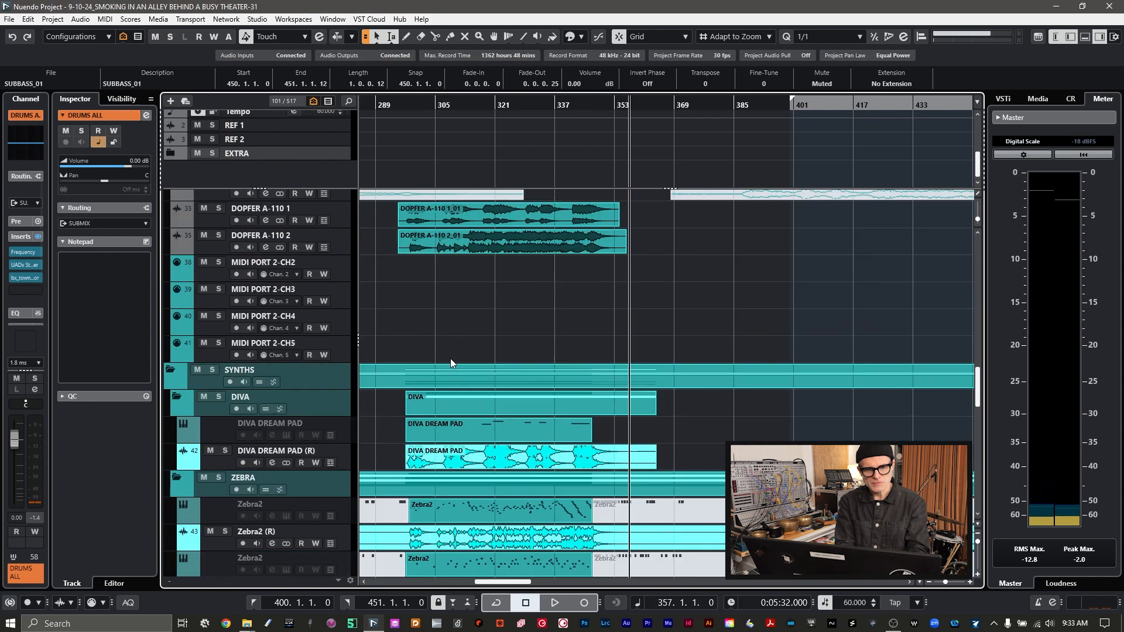
scroll(451, 358, down, 2)
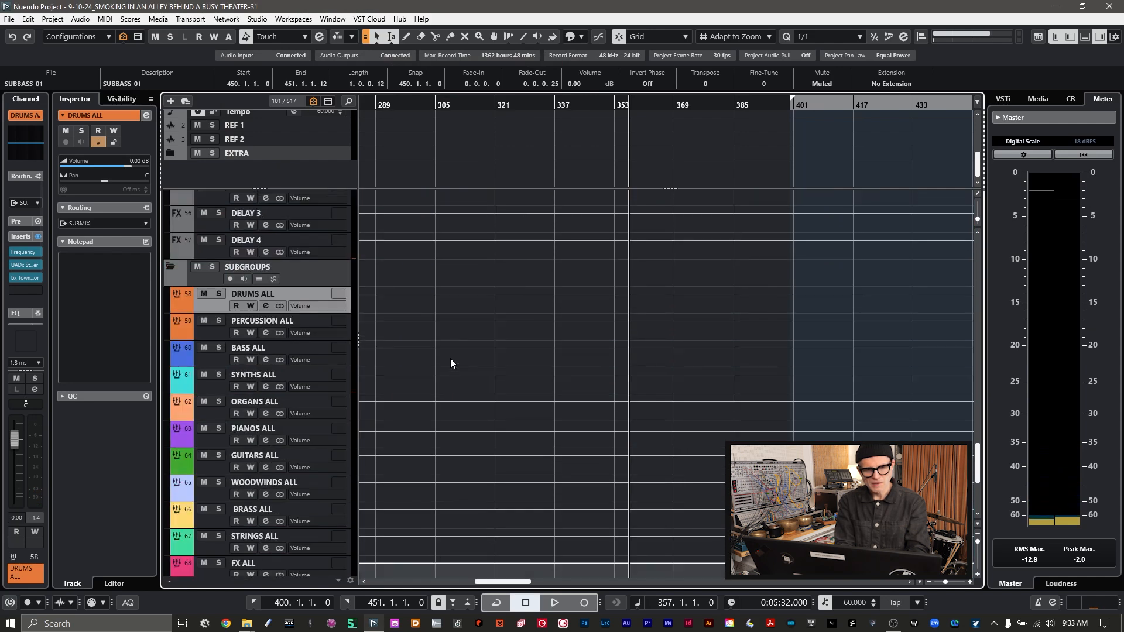
scroll(451, 359, down, 2)
scroll(449, 358, up, 1)
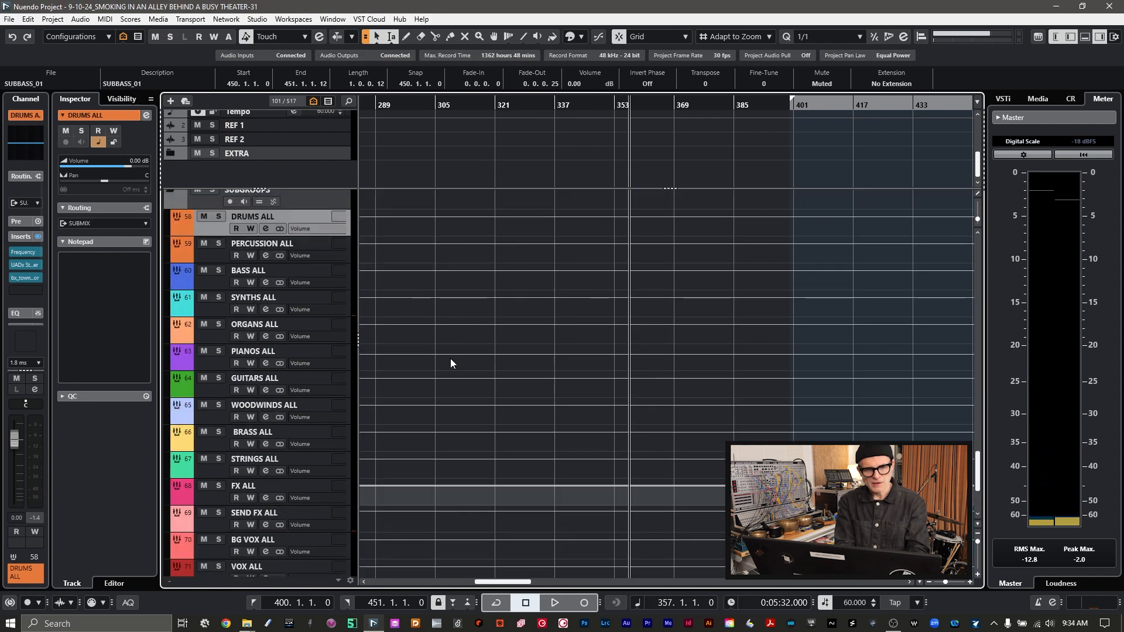
click(213, 259)
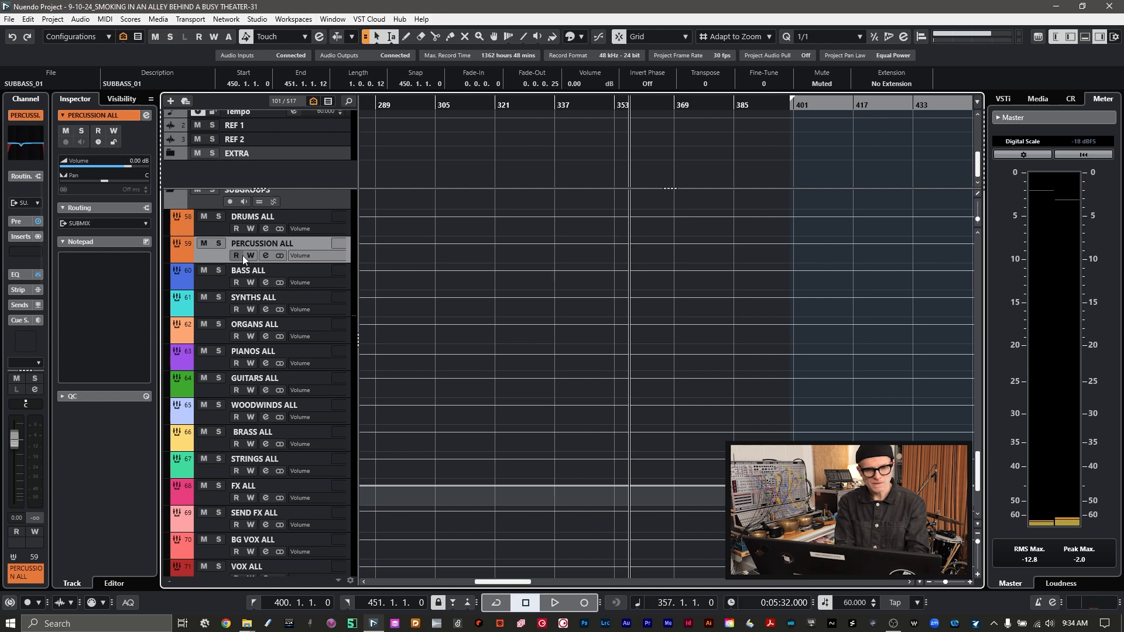
click(264, 257)
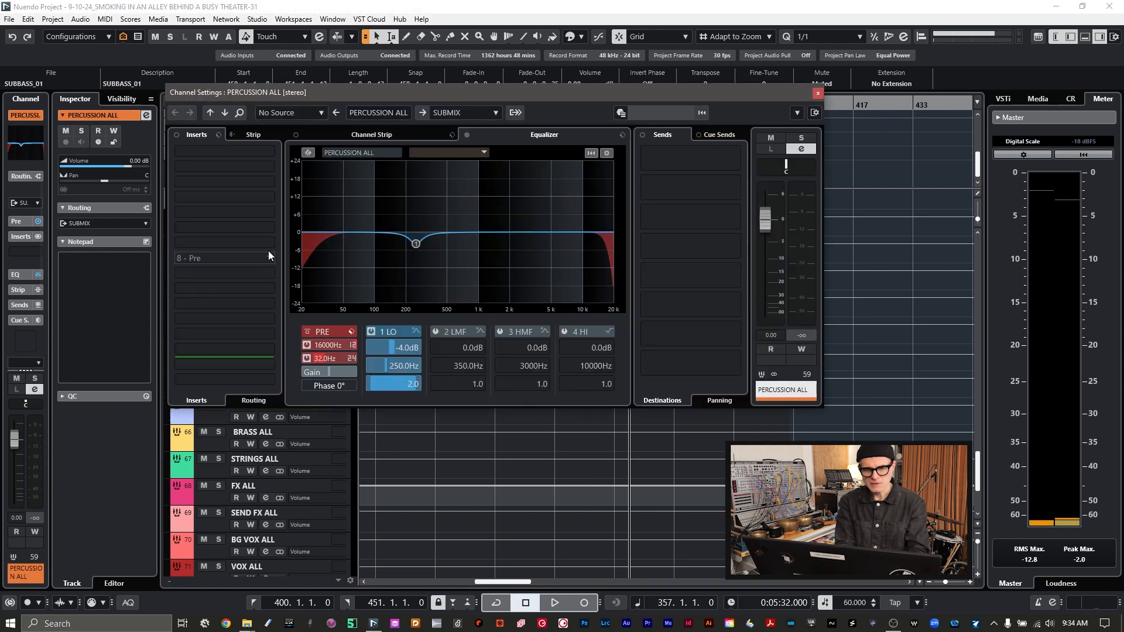
click(818, 93)
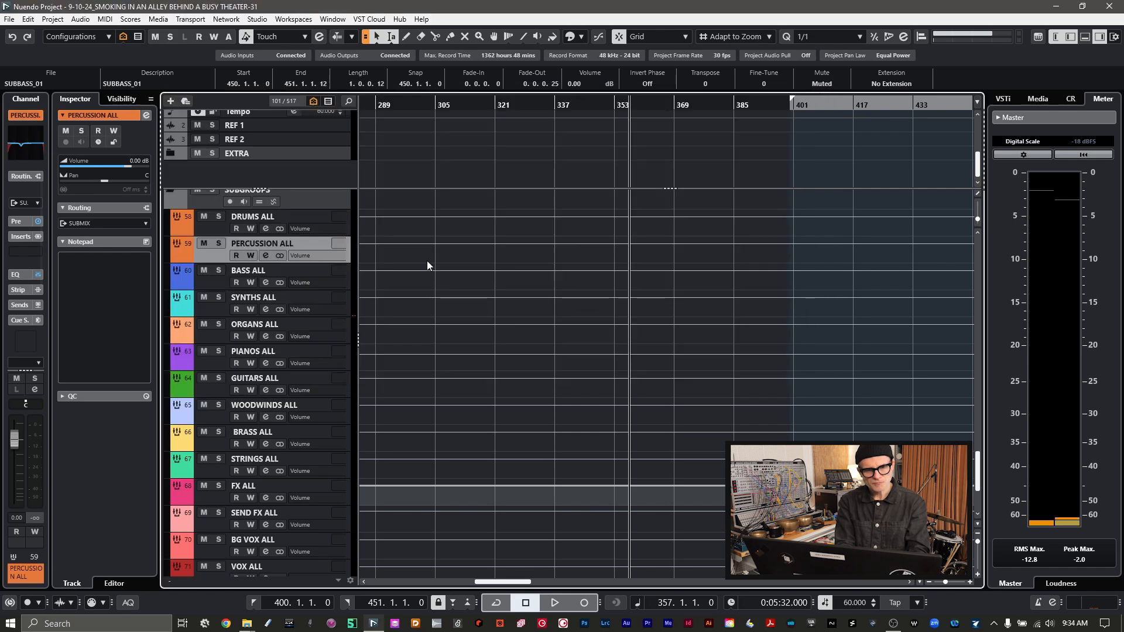
- Examine the Frequency EQ insert on the SYNTHS ALL group and close its window
click(209, 309)
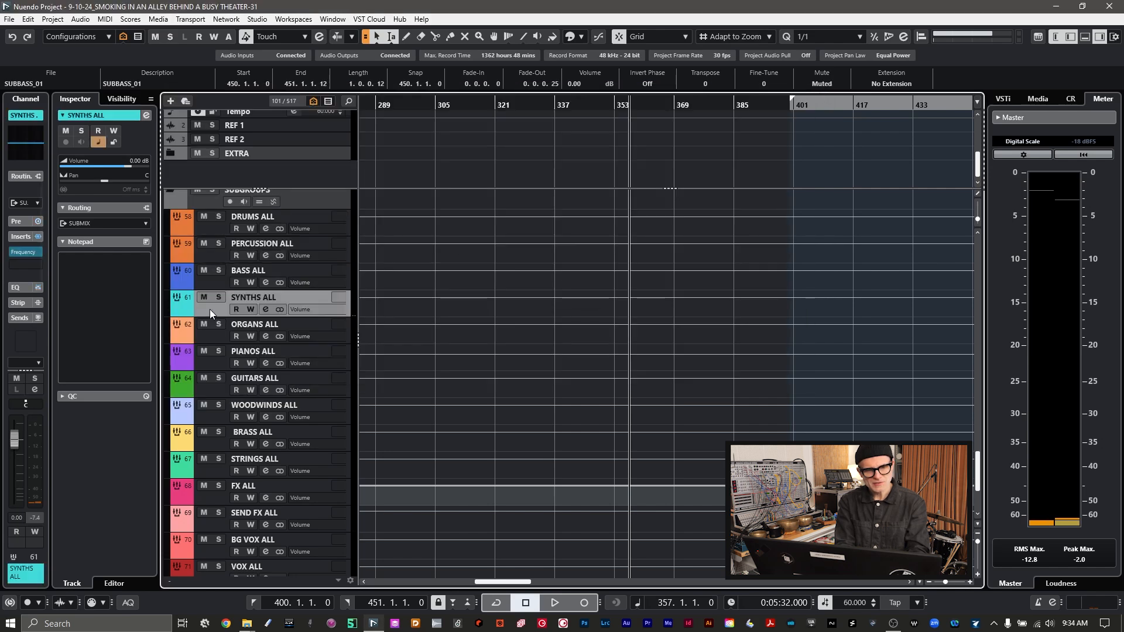
mouse_move(18, 258)
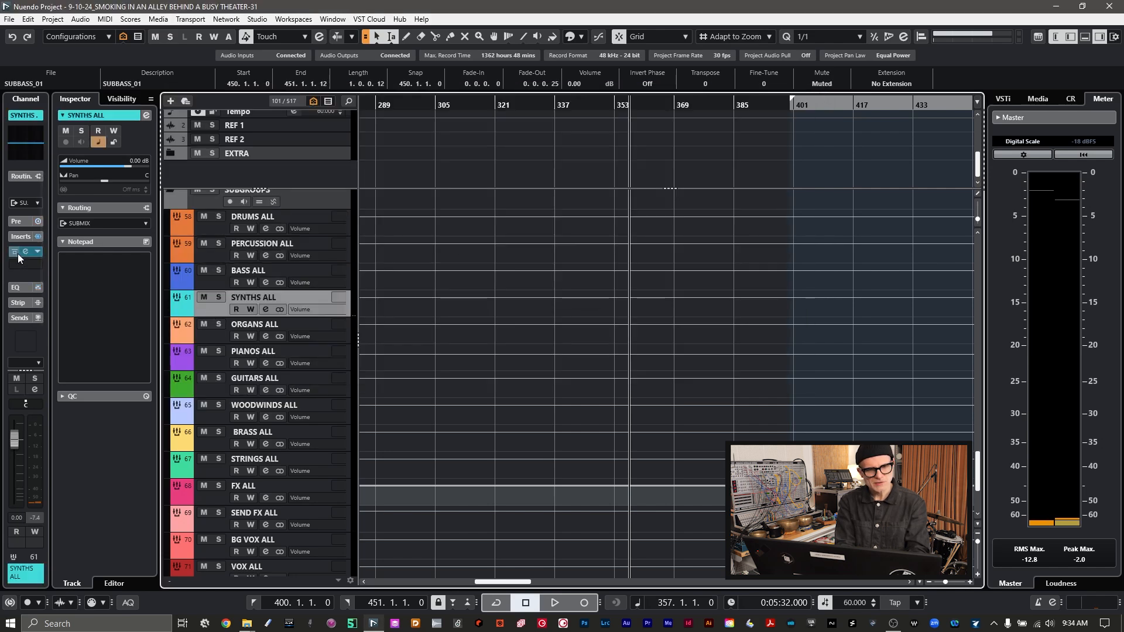
click(25, 253)
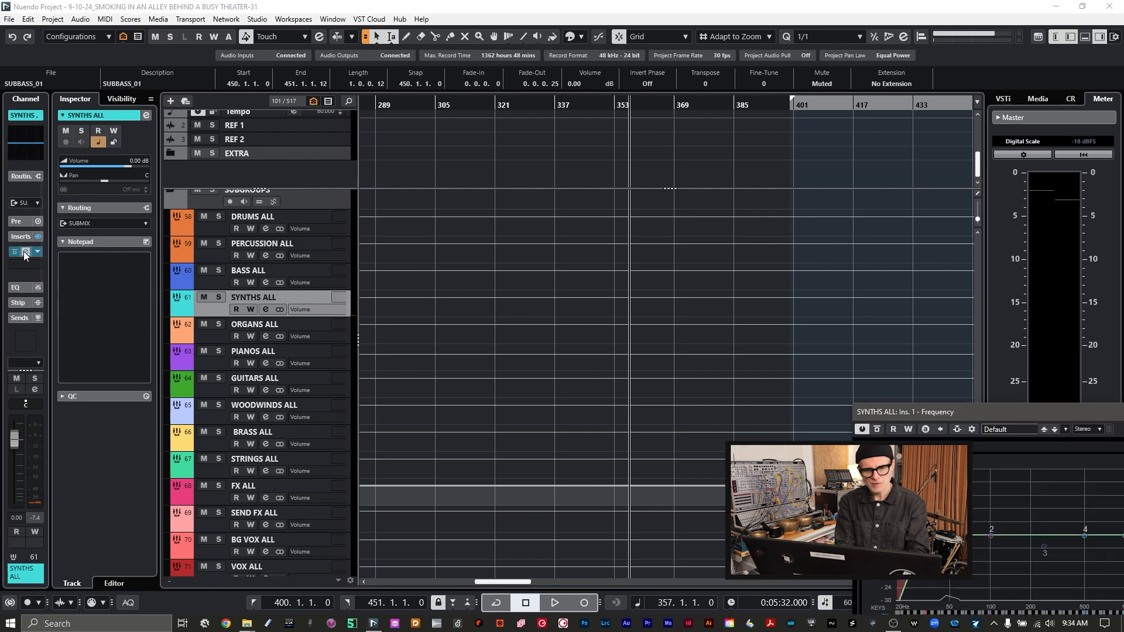
drag(987, 413, 455, 188)
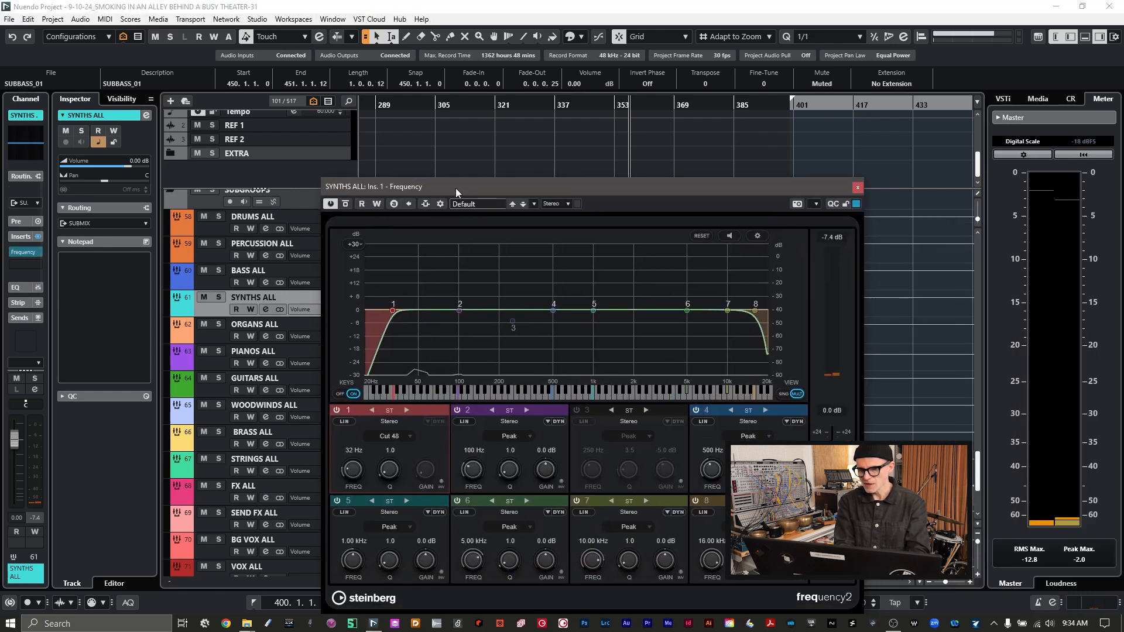
click(858, 188)
- Play from bar 357 with the SUBMIX track's SuperVision insert open to examine levels and spectrum, and close it
scroll(602, 402, down, 3)
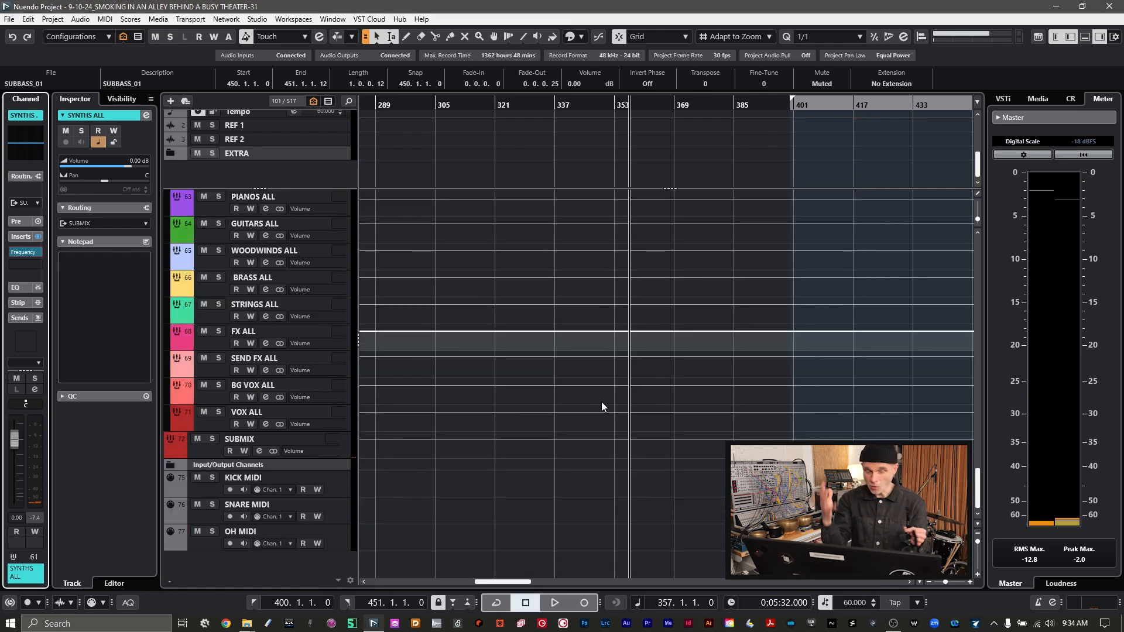
click(202, 449)
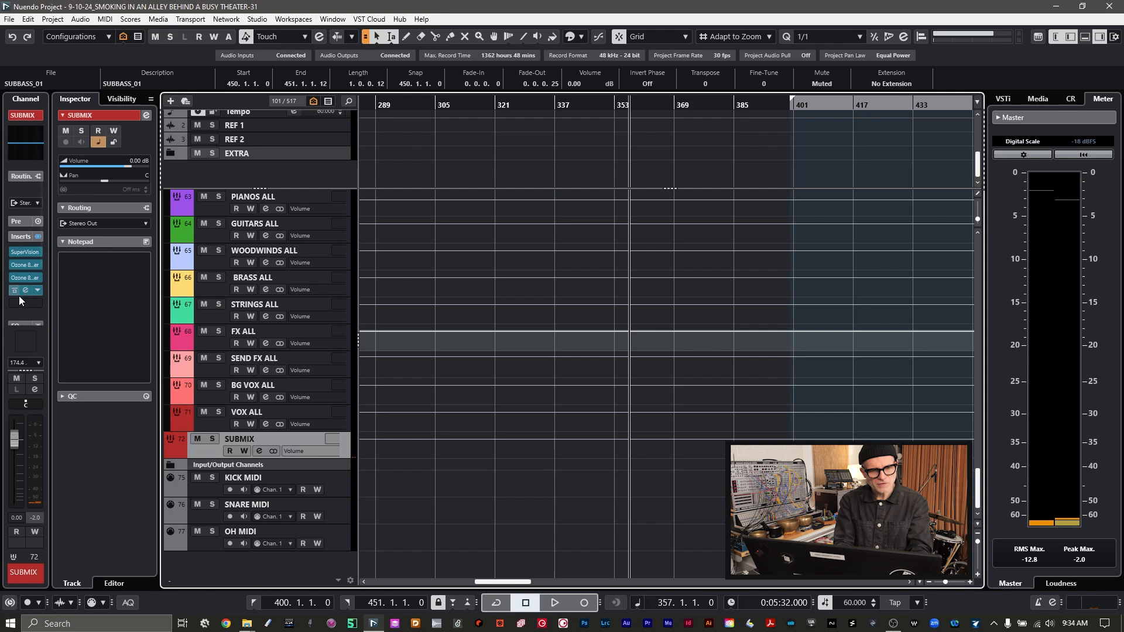
click(25, 252)
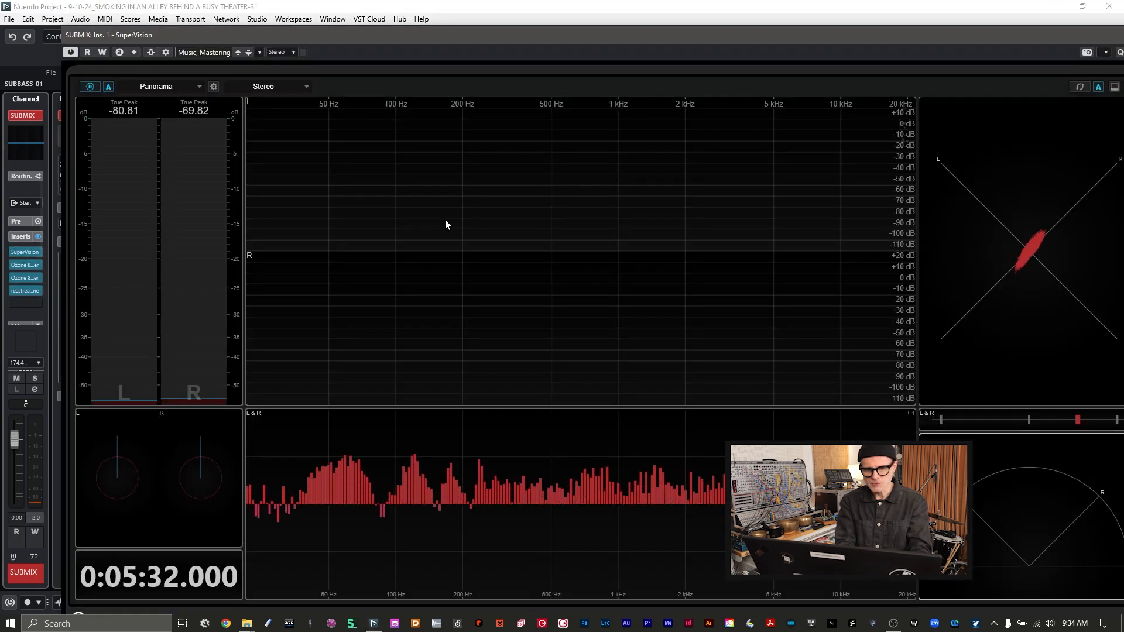
key(space)
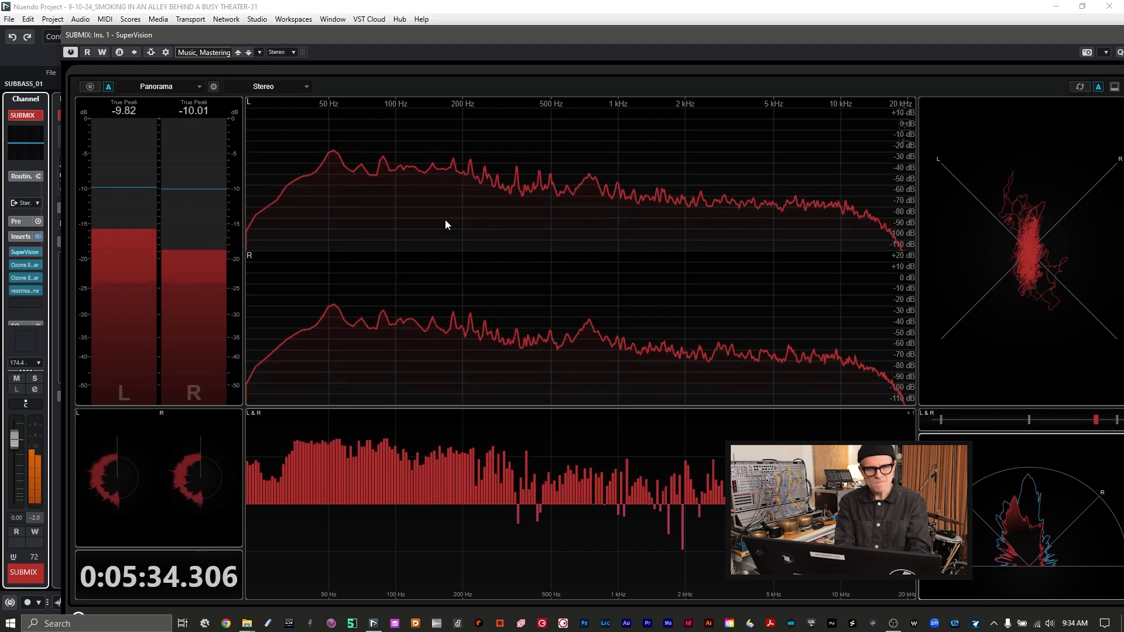
key(space)
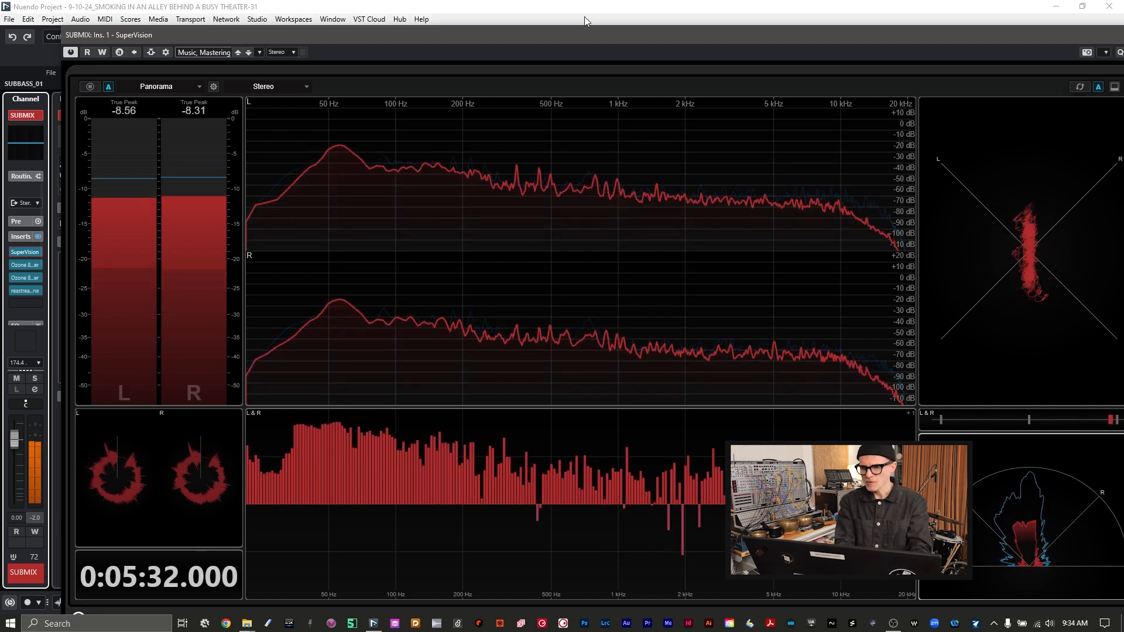
drag(741, 40, 651, 41)
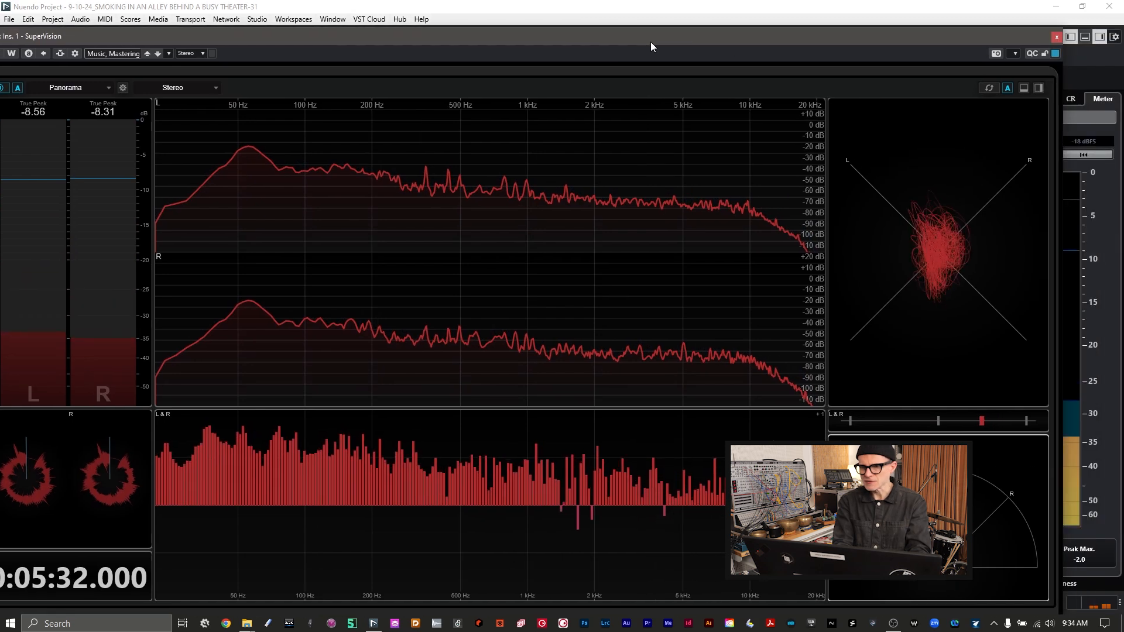
click(1075, 38)
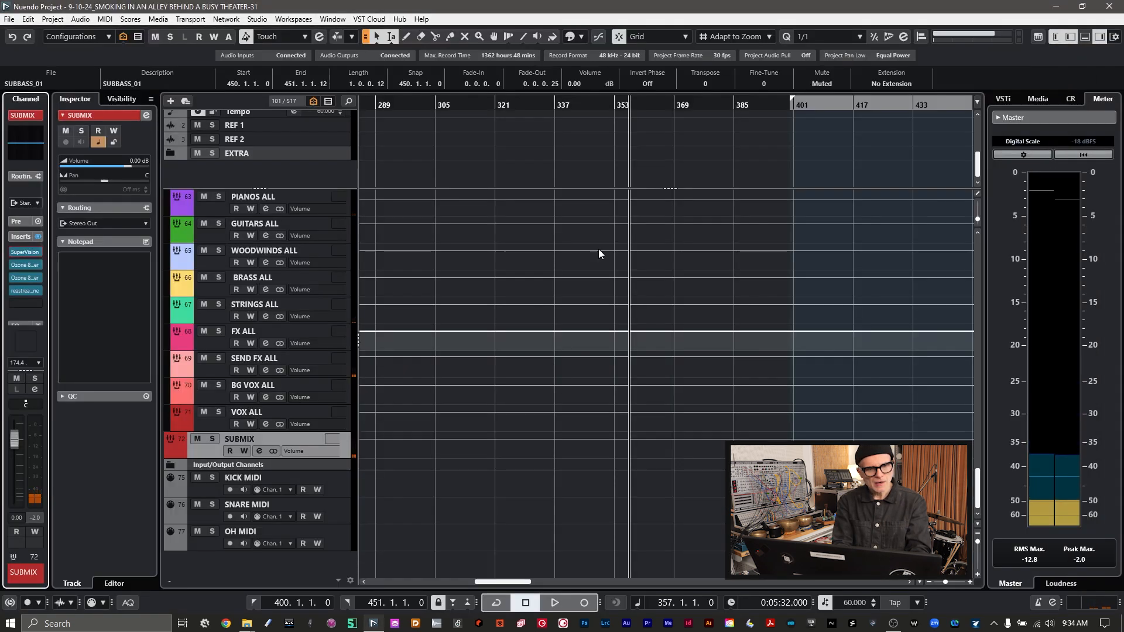
- Examine bands 1 and 8 of the Ozone 8 Equalizer on SUBMIX and check its response during playback from bar 357
click(26, 265)
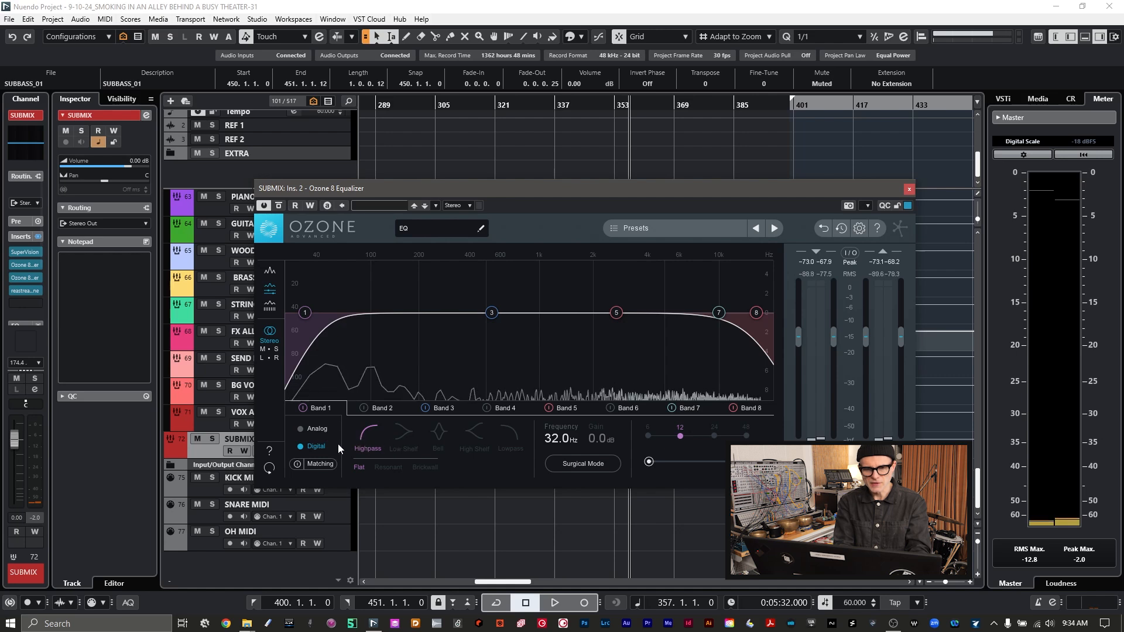
click(745, 409)
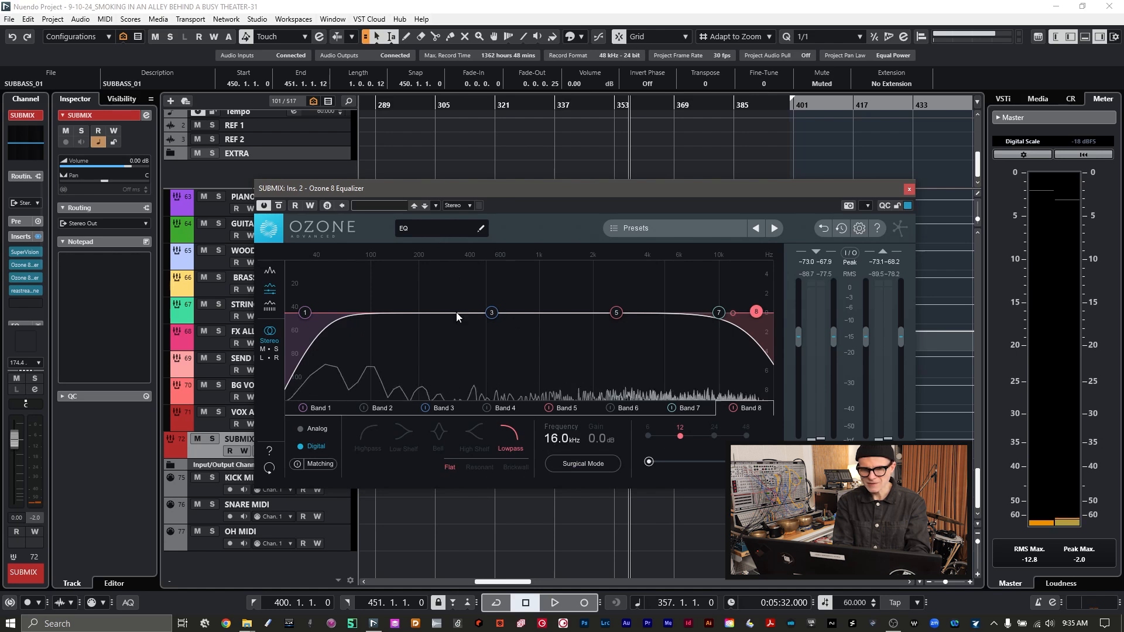
key(space)
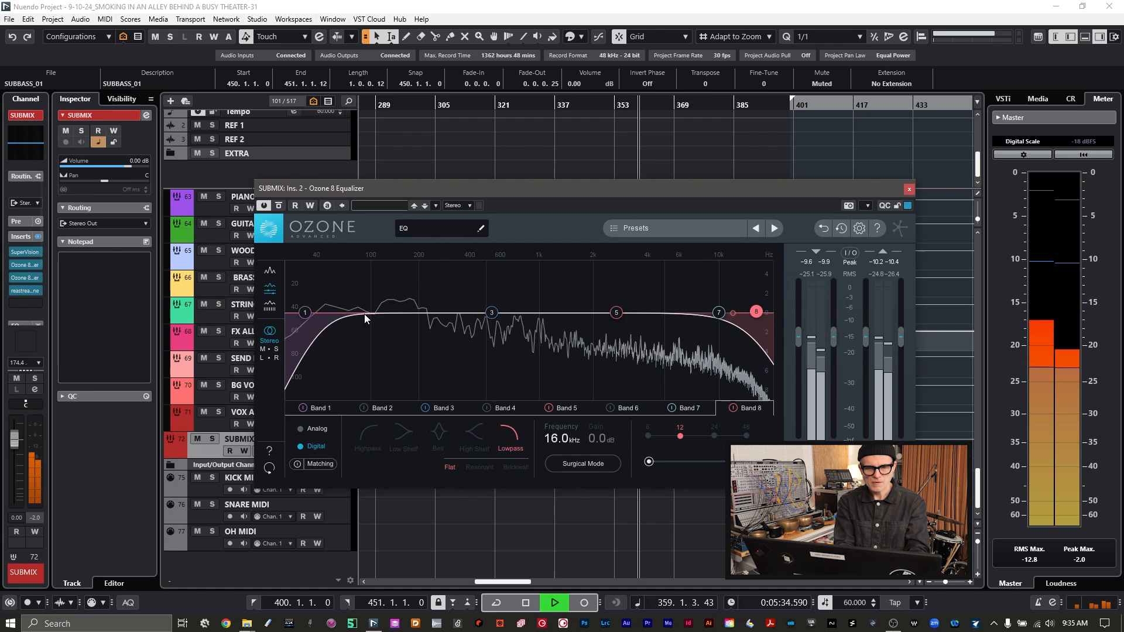
key(space)
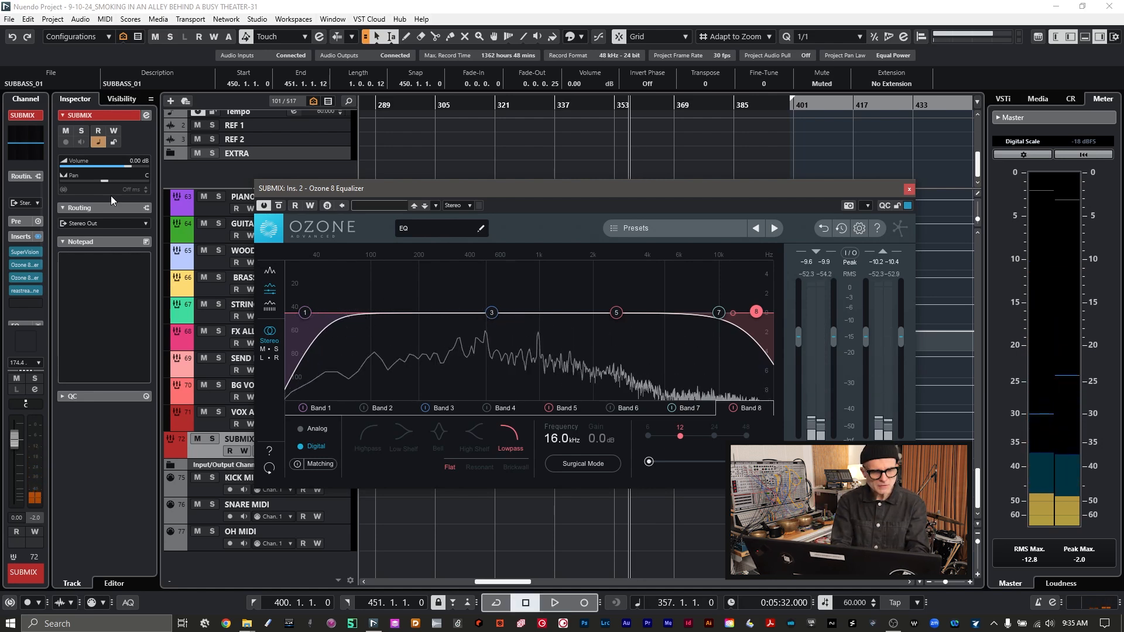
- Open the SUBMIX track's Ozone 8 Maximizer, compare it bypassed and active during playback, and close both Ozone windows
mouse_move(22, 278)
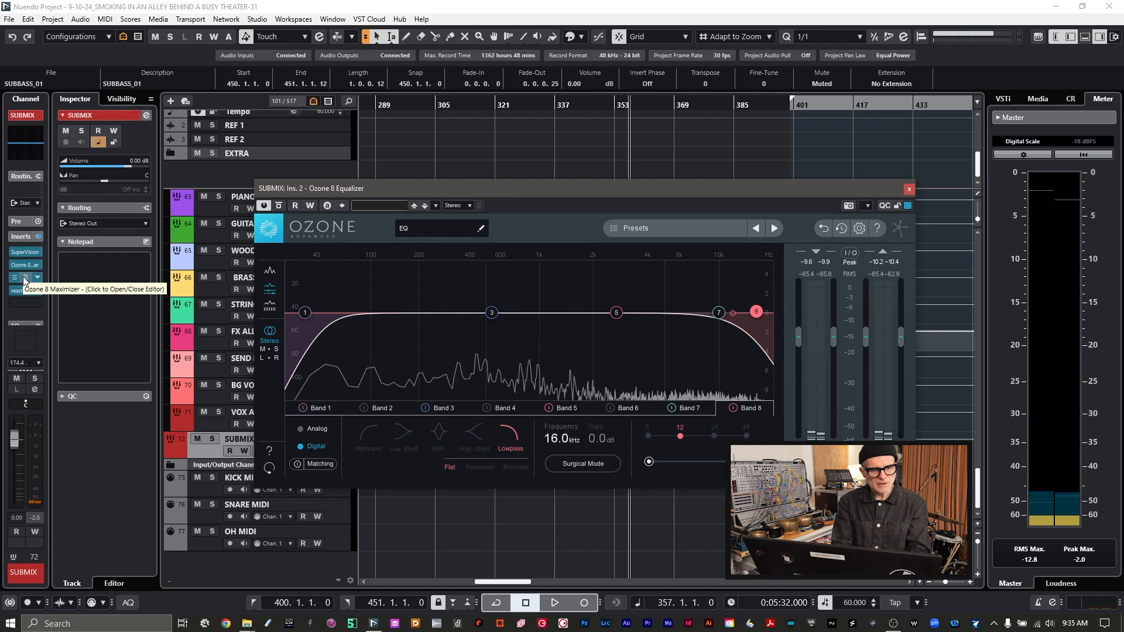
click(24, 280)
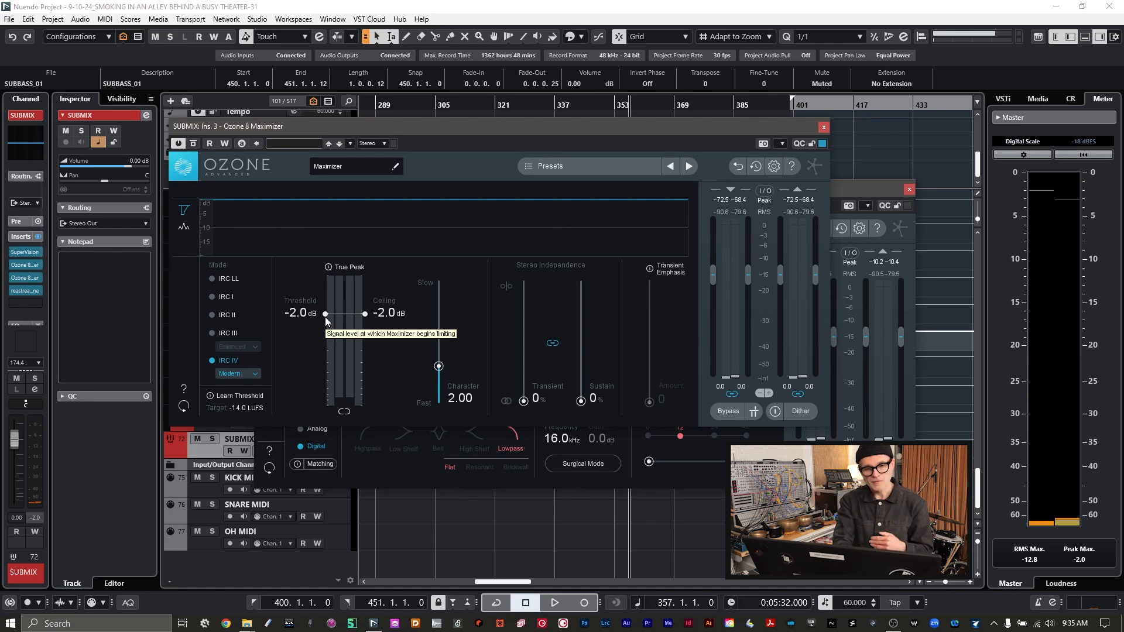
key(space)
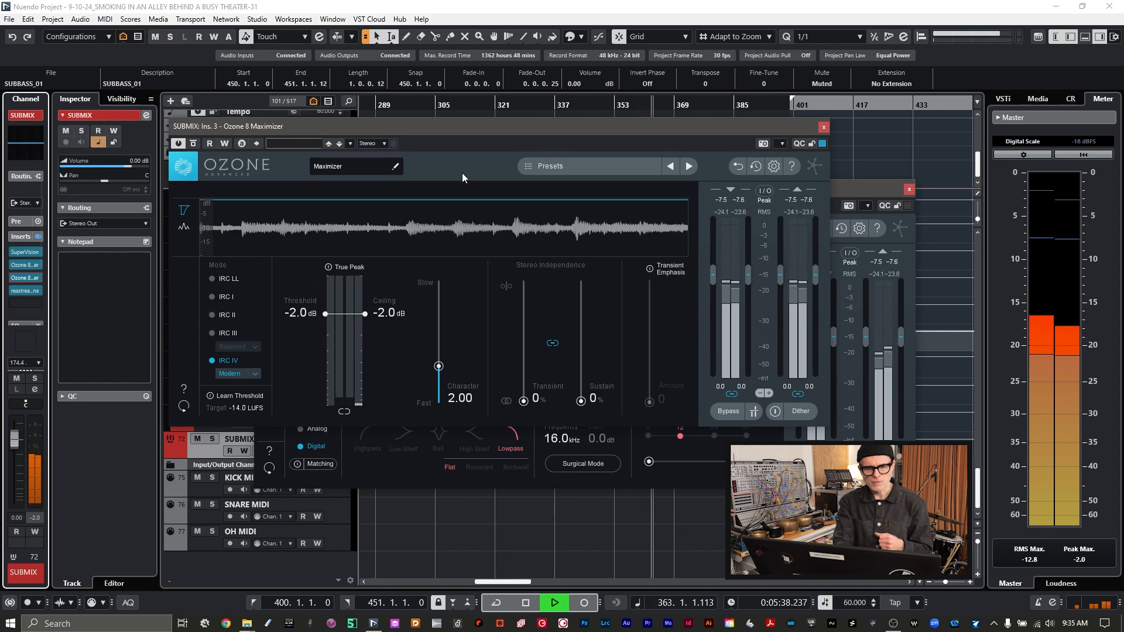
click(193, 144)
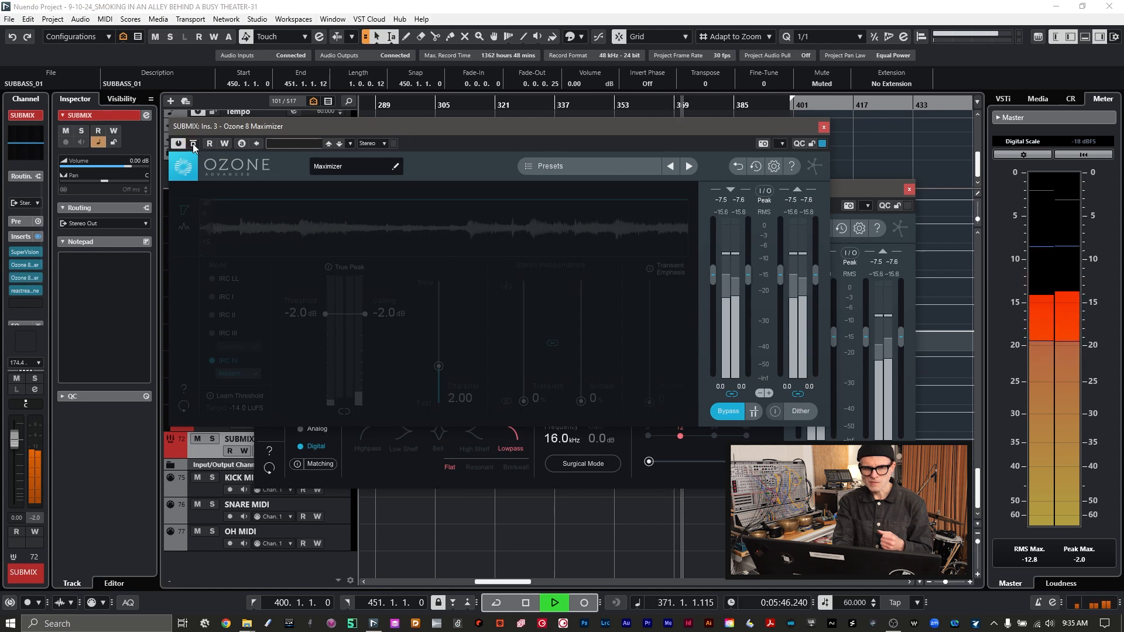
click(194, 144)
key(space)
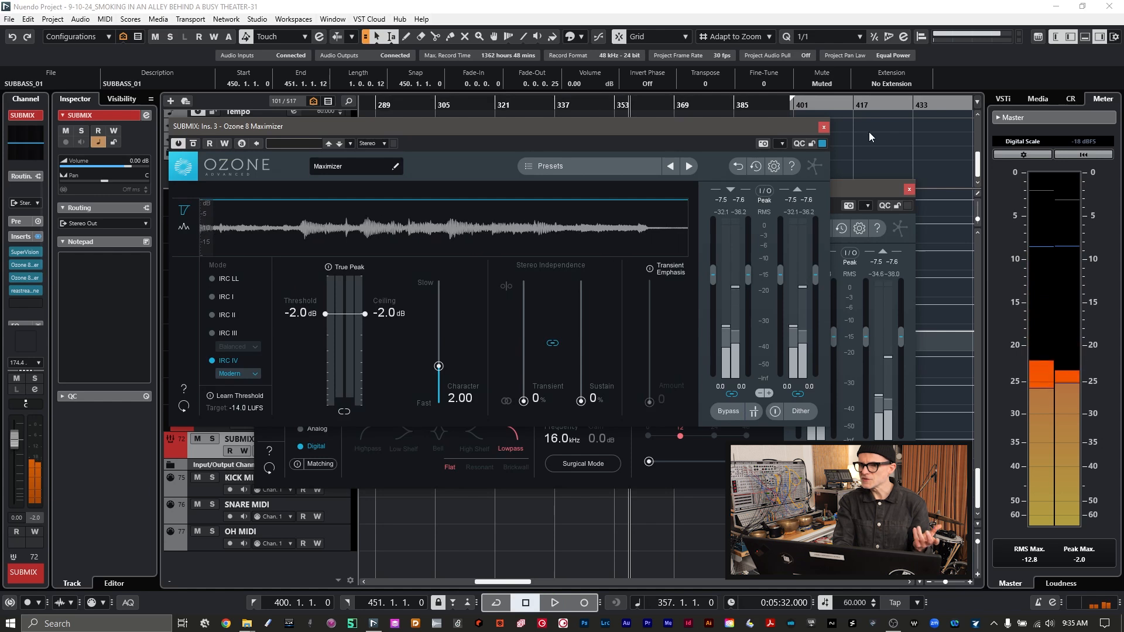
click(826, 127)
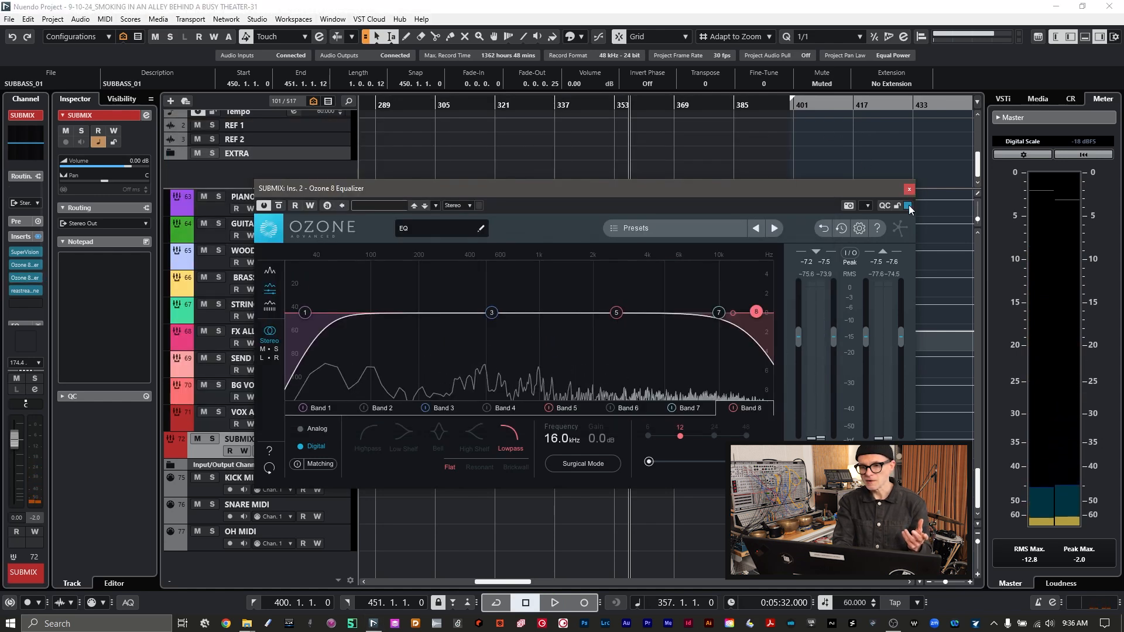
click(909, 190)
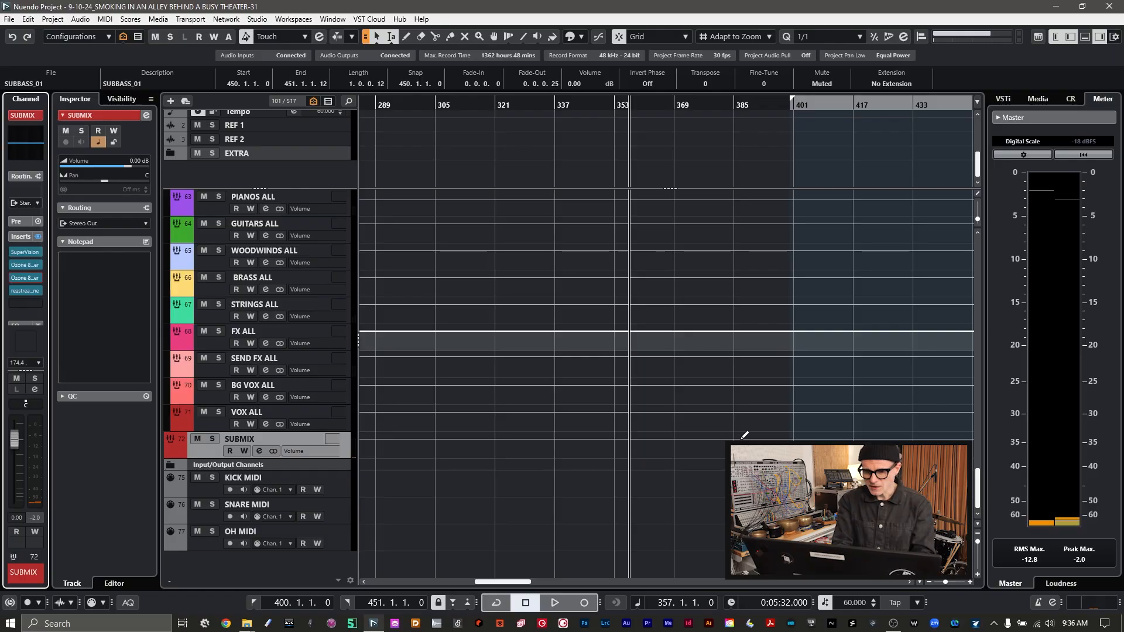
- Bring the whole timeline around the synth tracks into view and start playback from bar 245
scroll(741, 441, down, 1)
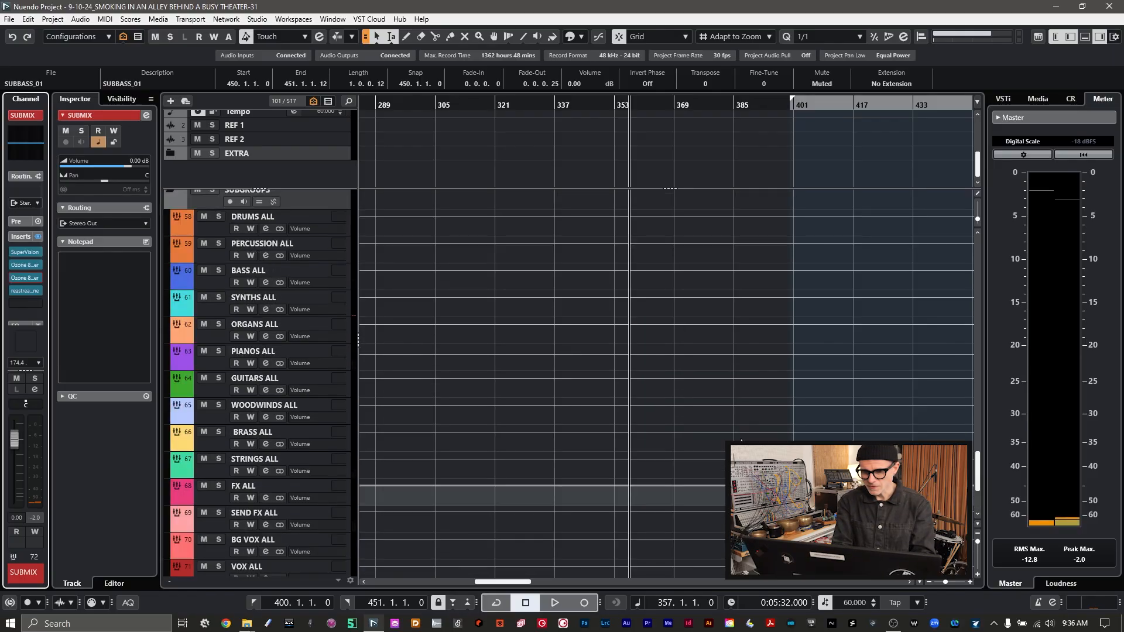
scroll(740, 441, up, 5)
scroll(741, 440, down, 3)
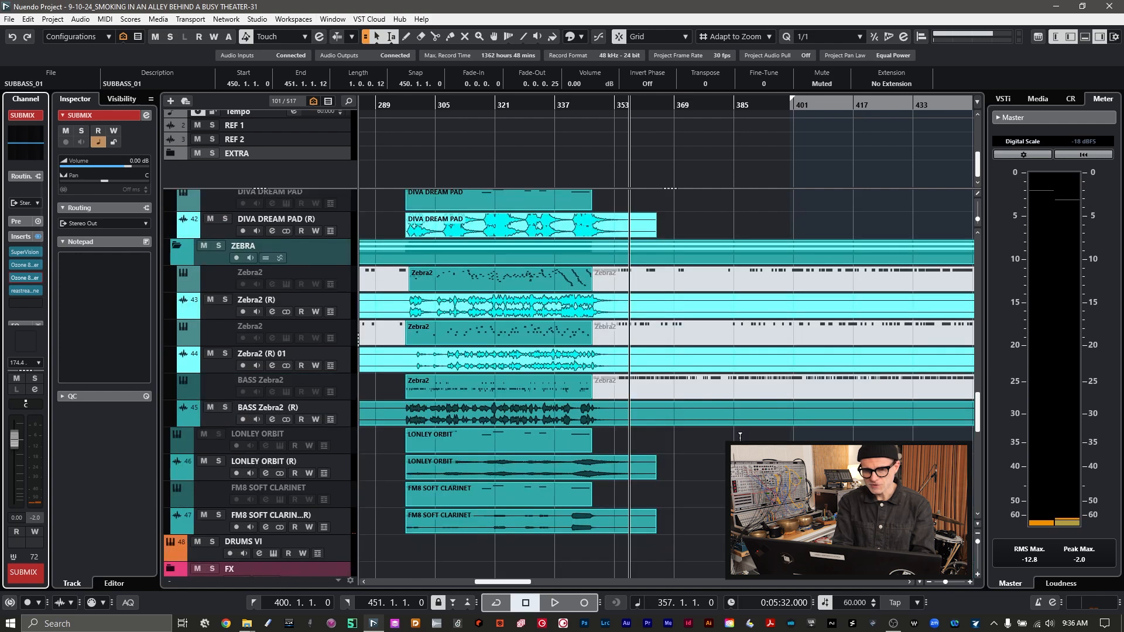
scroll(741, 436, left, 4)
scroll(594, 249, up, 4)
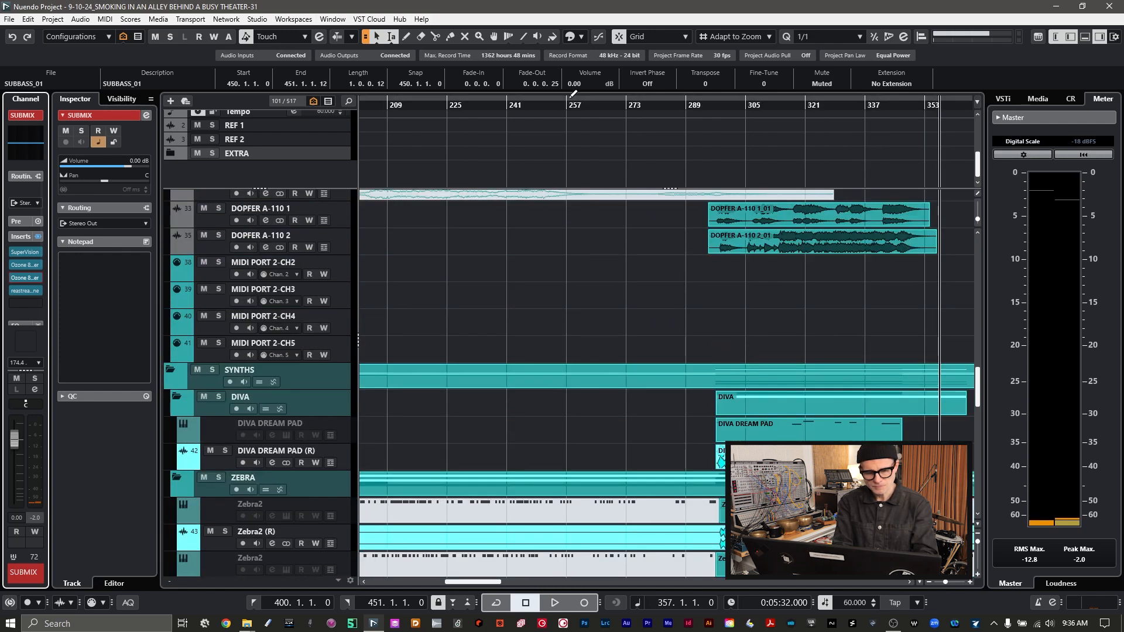
key(g)
key(g)
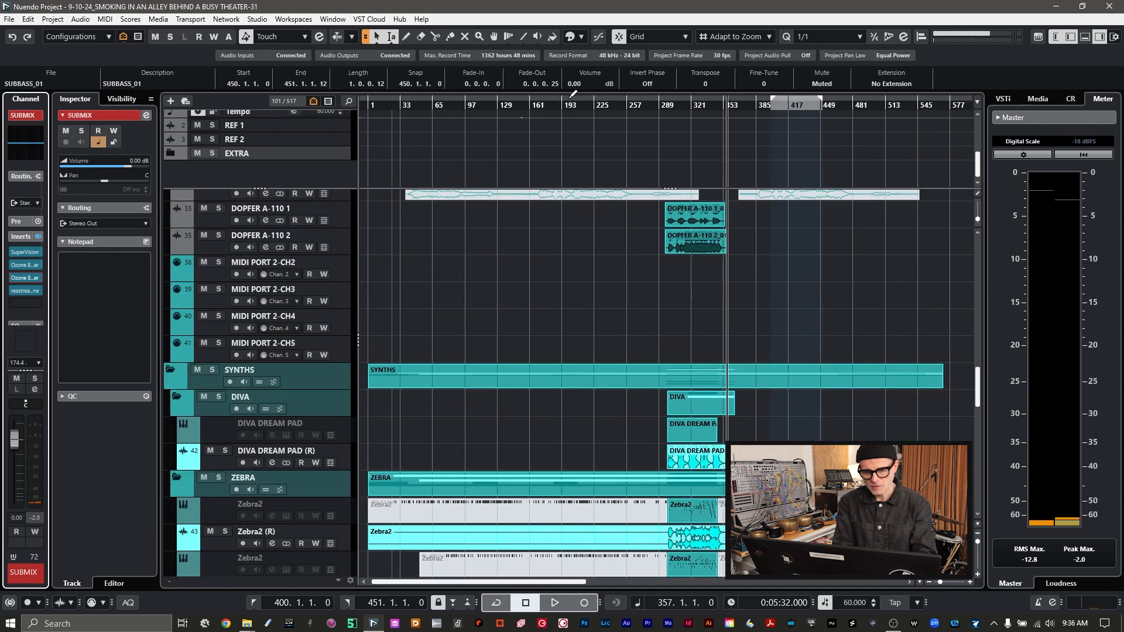
click(614, 106)
key(space)
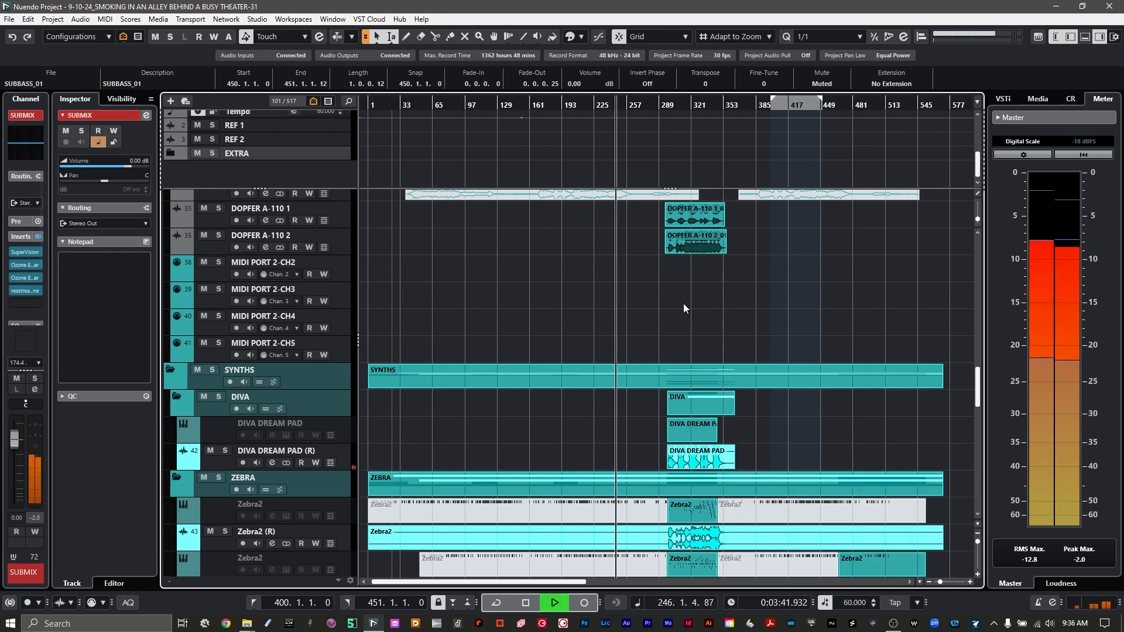
- Listen through the arrangement past bar 408 while examining the synth, drumset and VERMONA tracks, and stop playback
scroll(683, 305, right, 4)
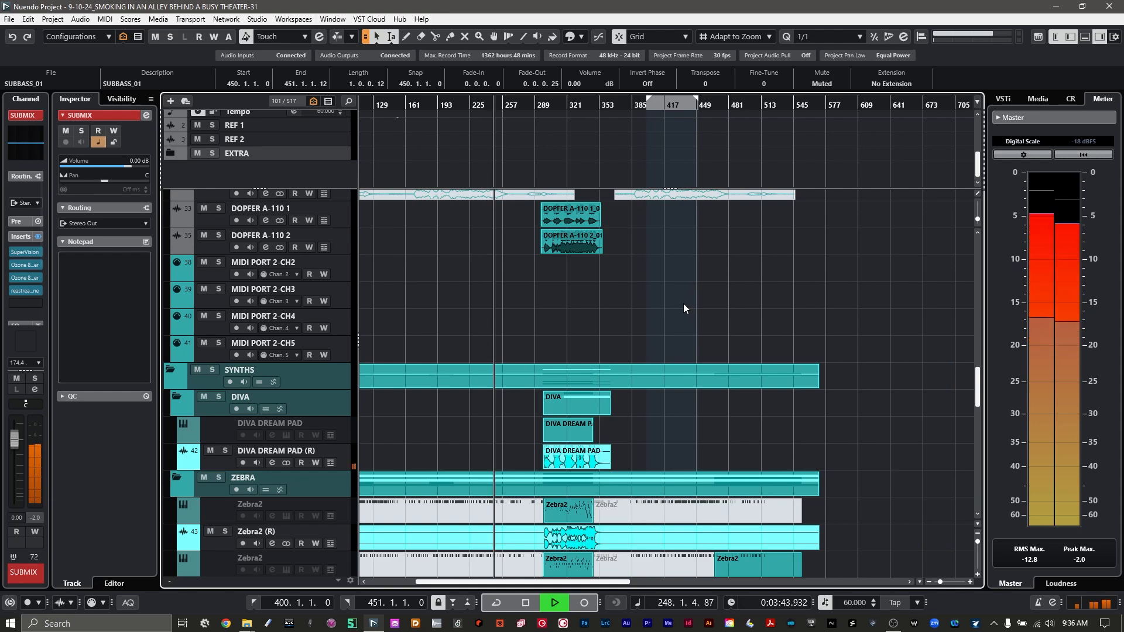
scroll(683, 303, down, 4)
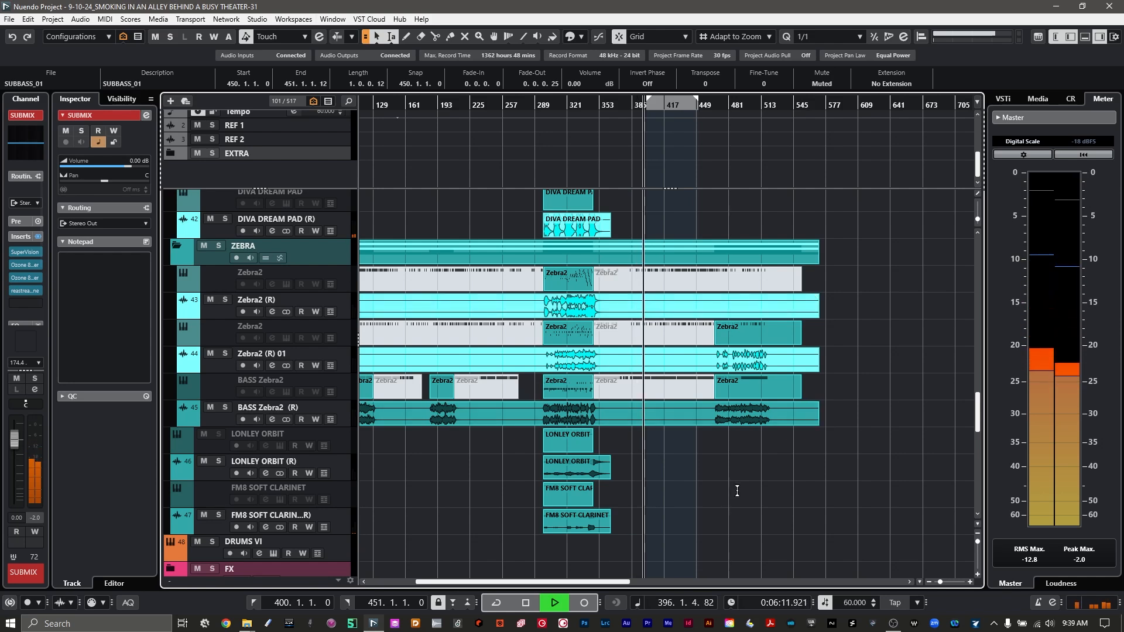
scroll(737, 491, up, 5)
scroll(737, 490, up, 2)
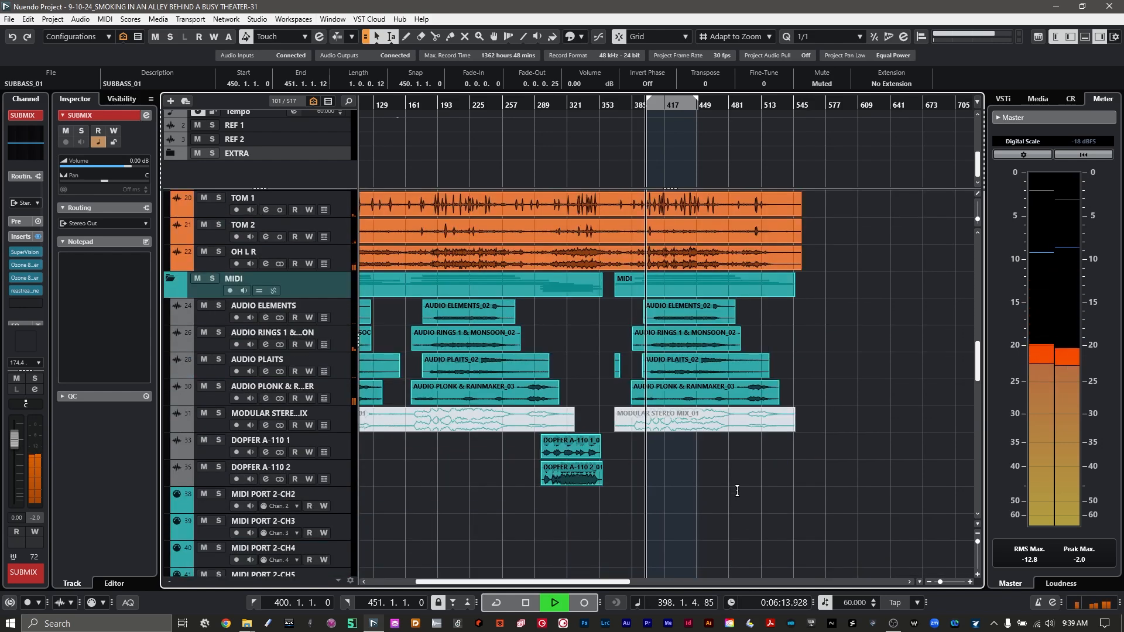
scroll(737, 491, up, 3)
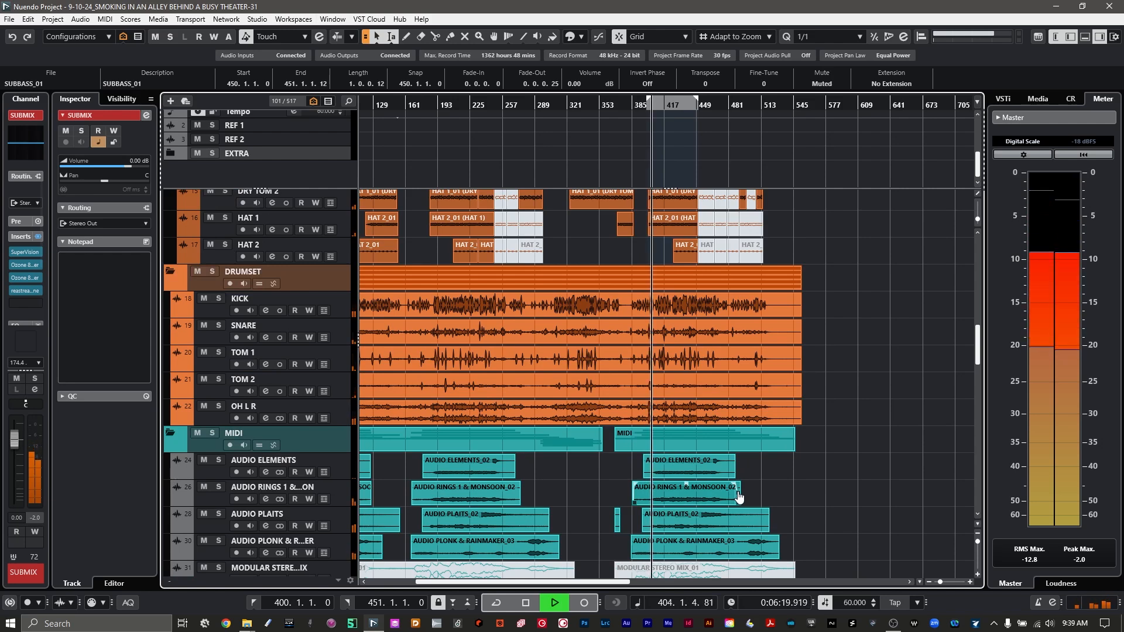
scroll(826, 470, up, 5)
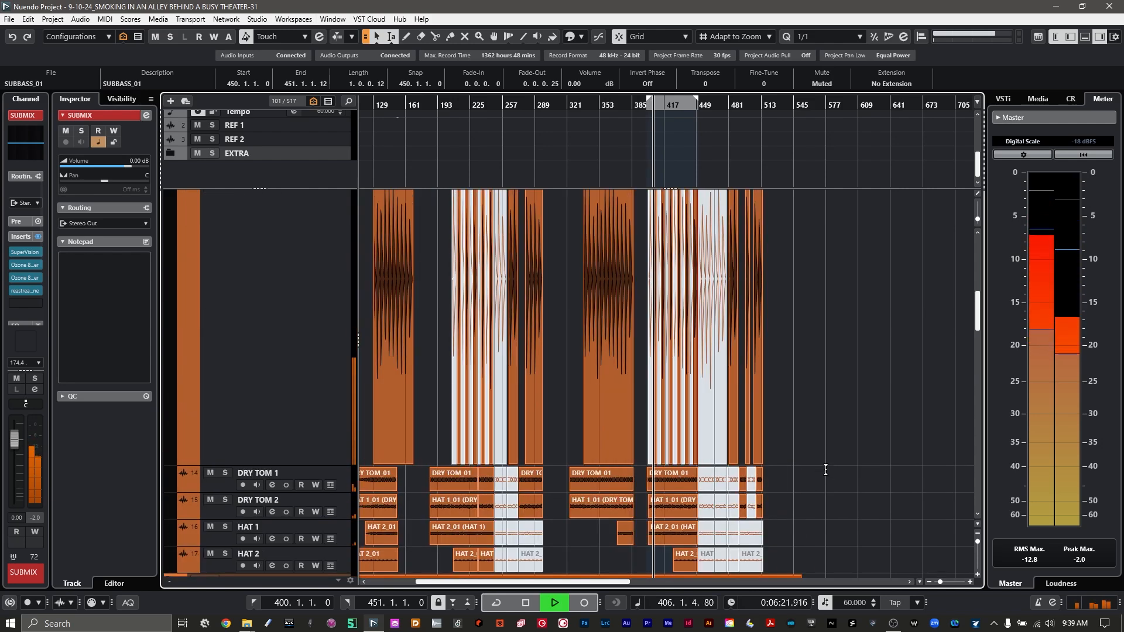
scroll(826, 470, up, 4)
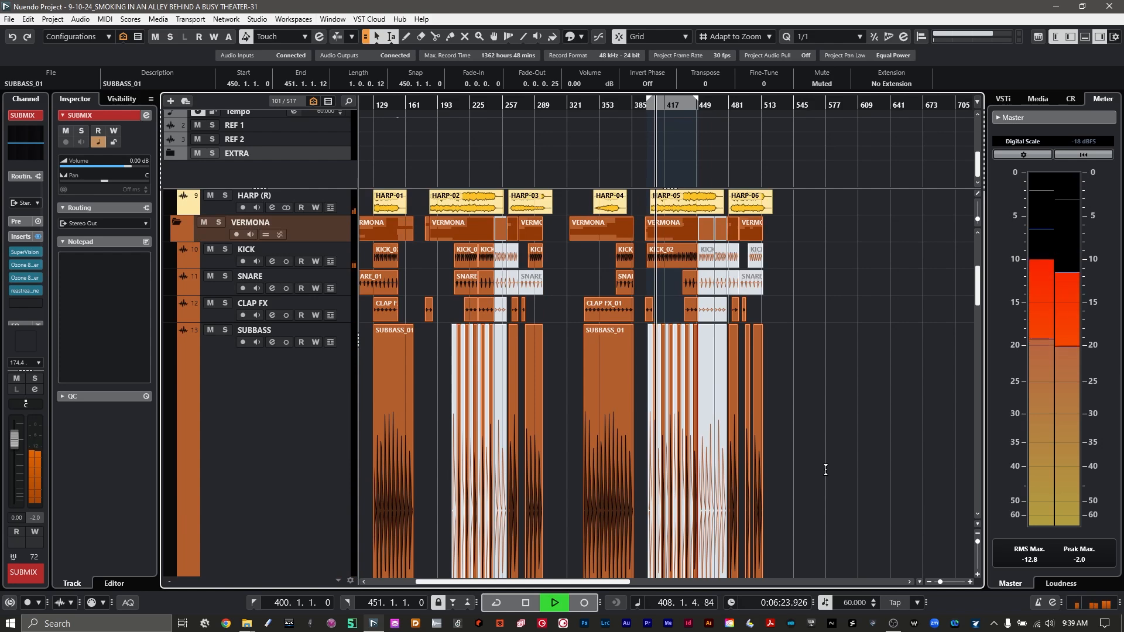
key(space)
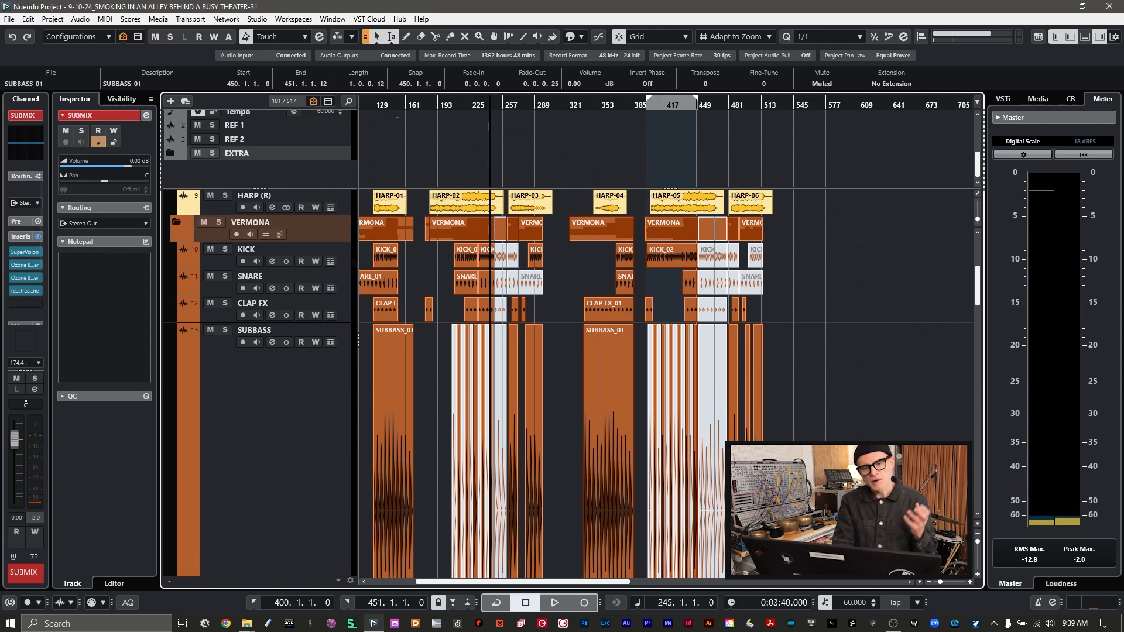
- Start playback from bar 45 and return the enlarged SUBBASS track to normal height
scroll(872, 432, left, 3)
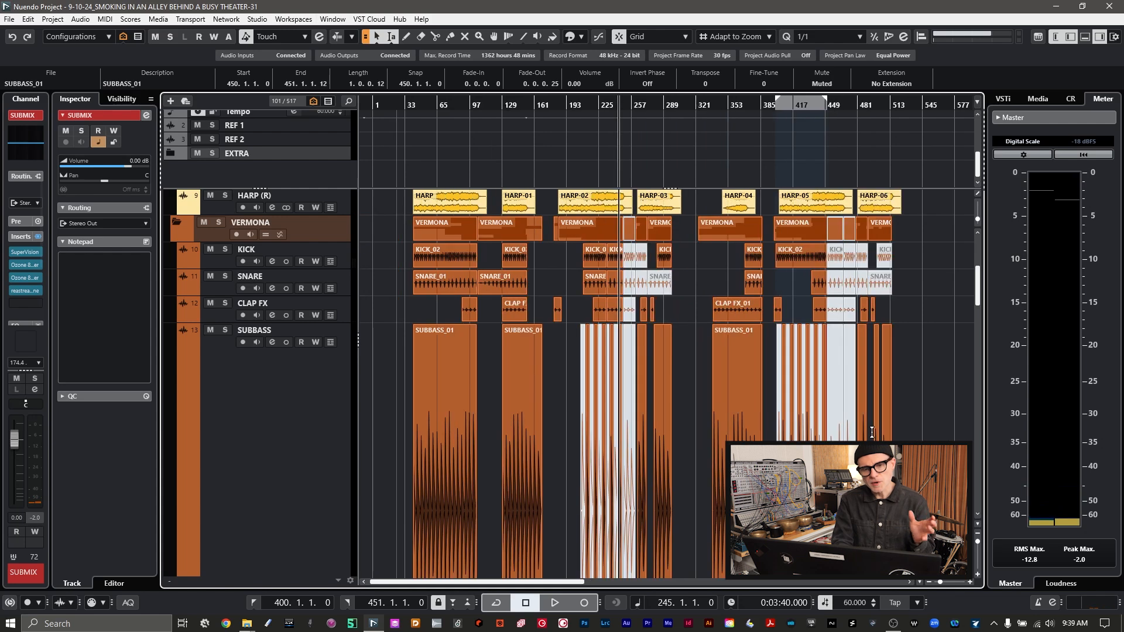
click(417, 106)
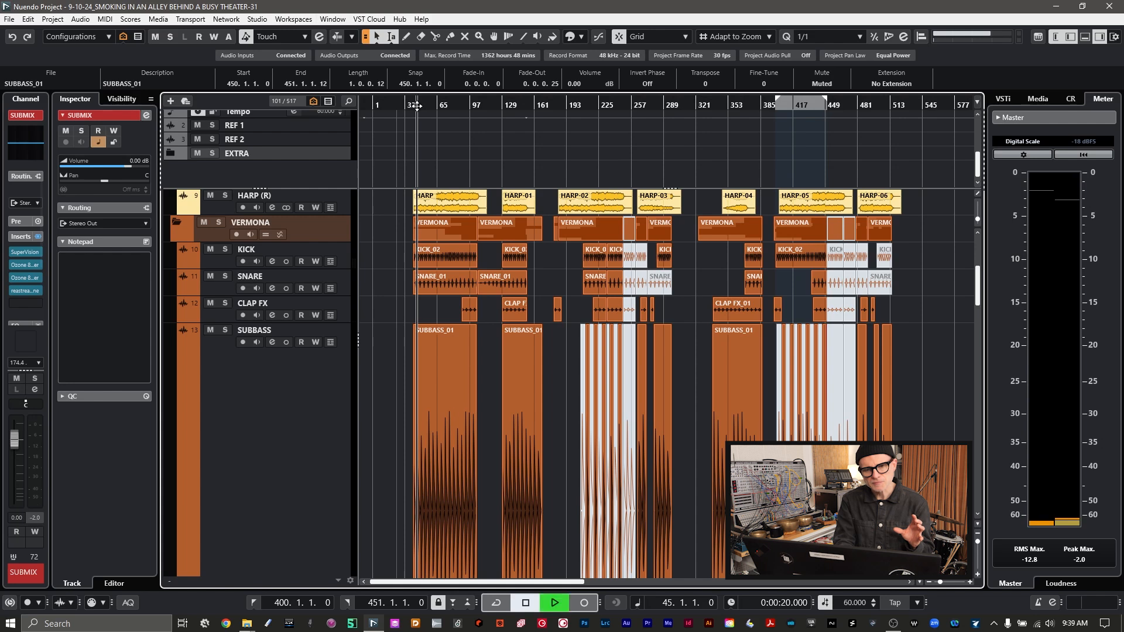
key(space)
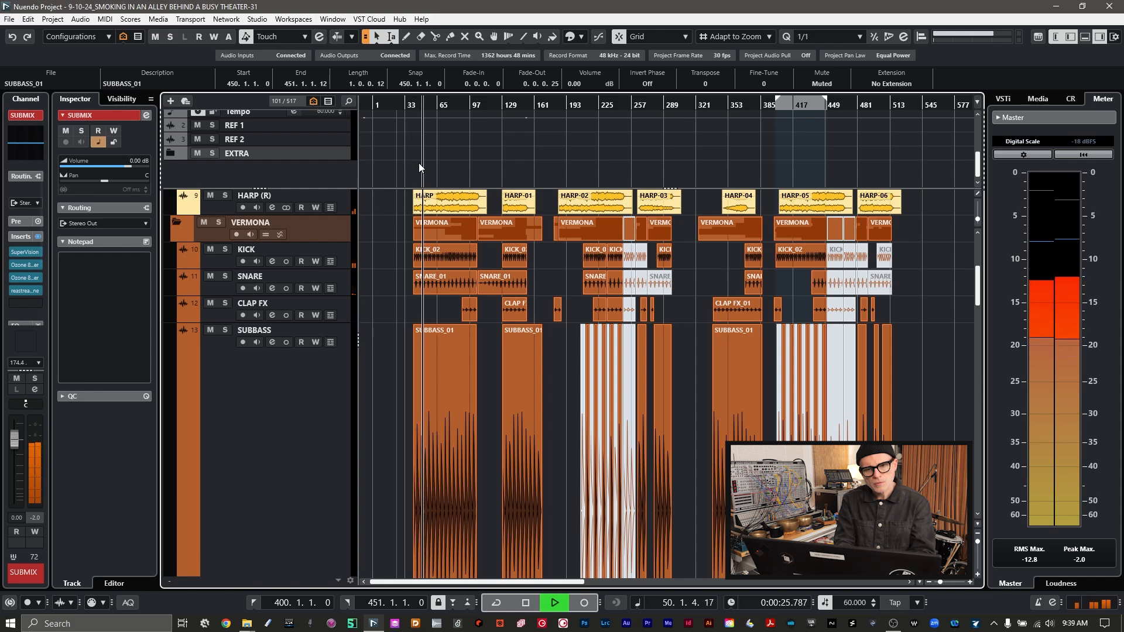
scroll(419, 164, up, 1)
scroll(416, 169, down, 1)
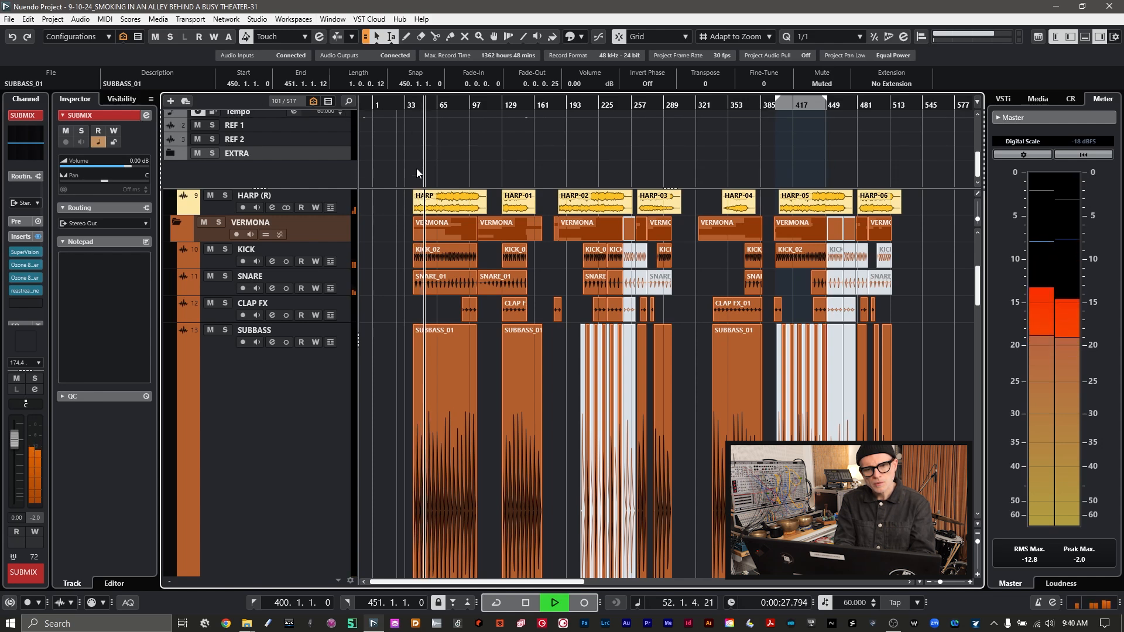
scroll(407, 240, down, 5)
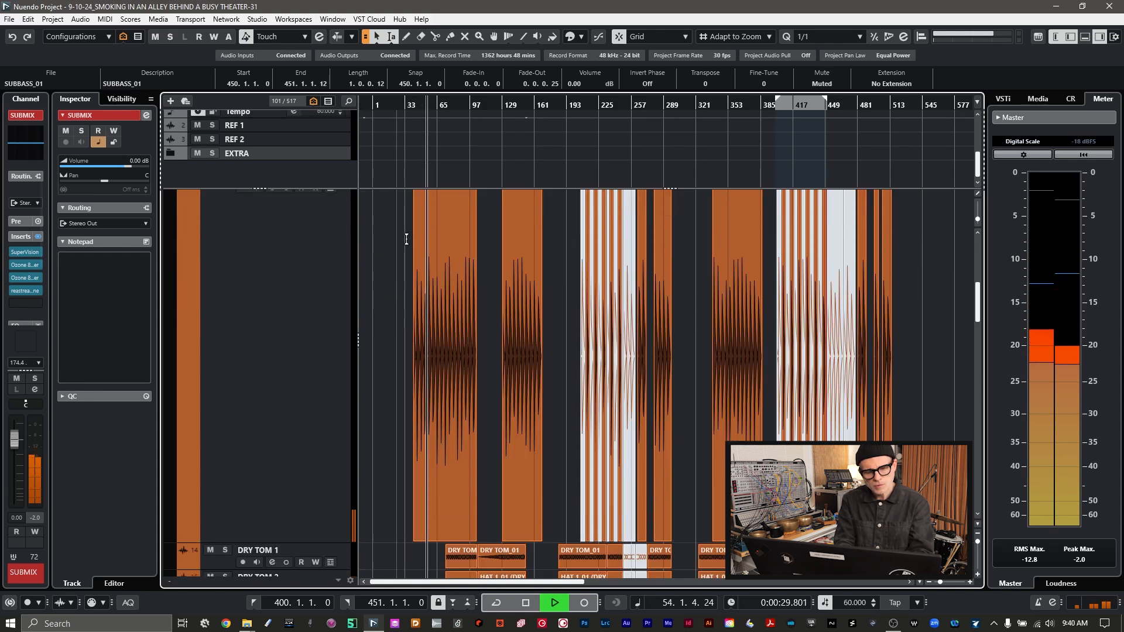
key(z)
scroll(435, 321, up, 4)
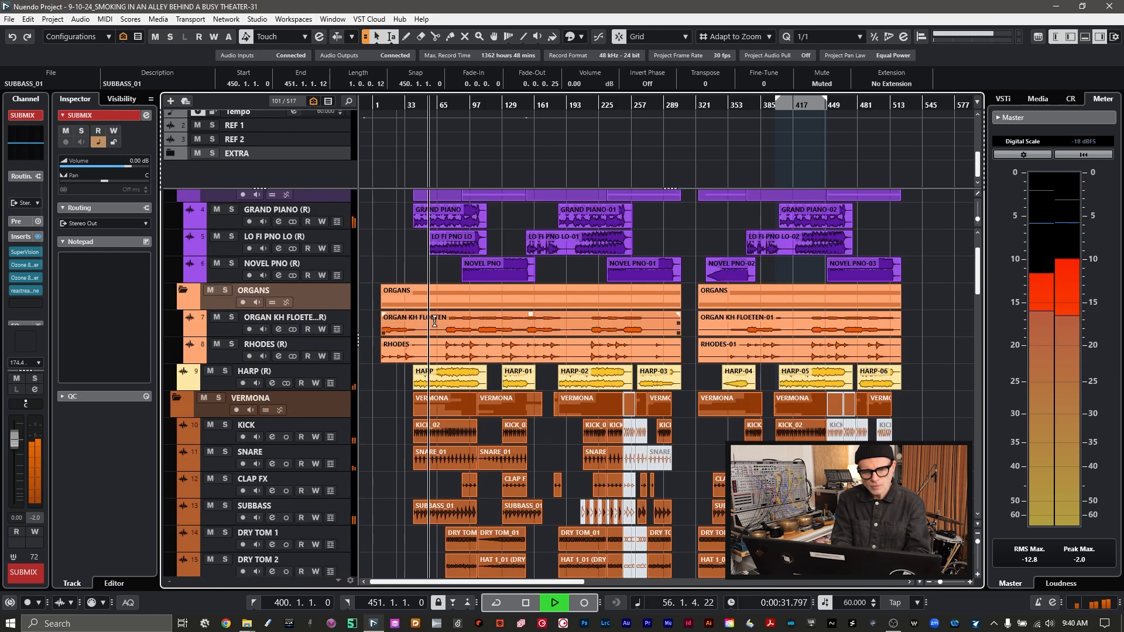
- Enlarge the timeline around the first section, listen to the VERMONA drum tracks past bar 80, and stop playback
key(h)
key(h)
key(h)
key(h)
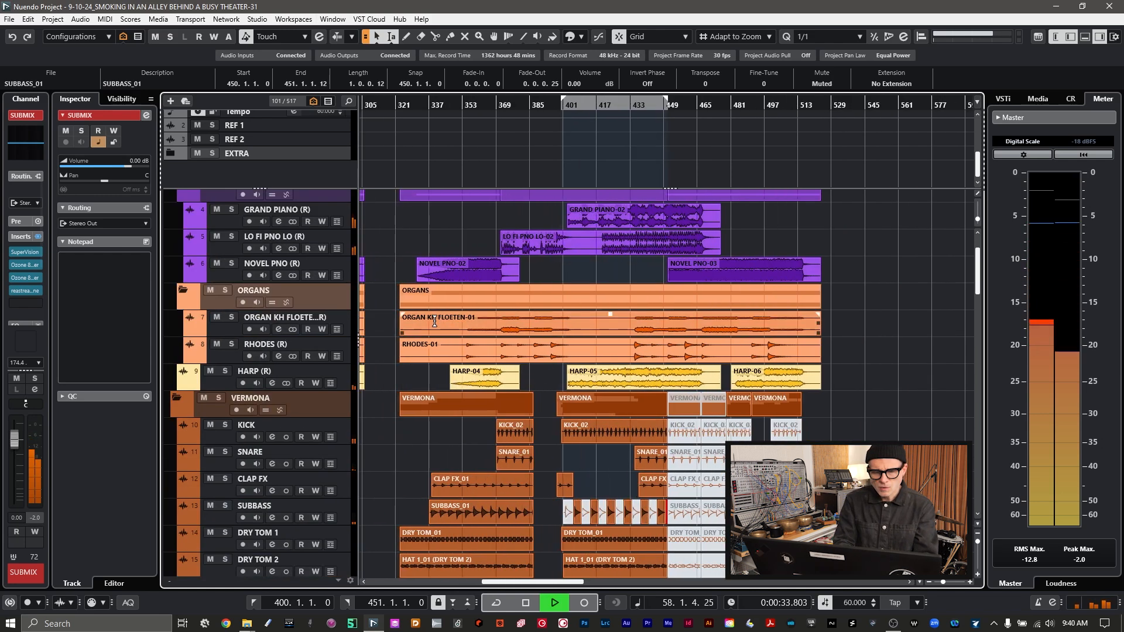
scroll(506, 332, left, 10)
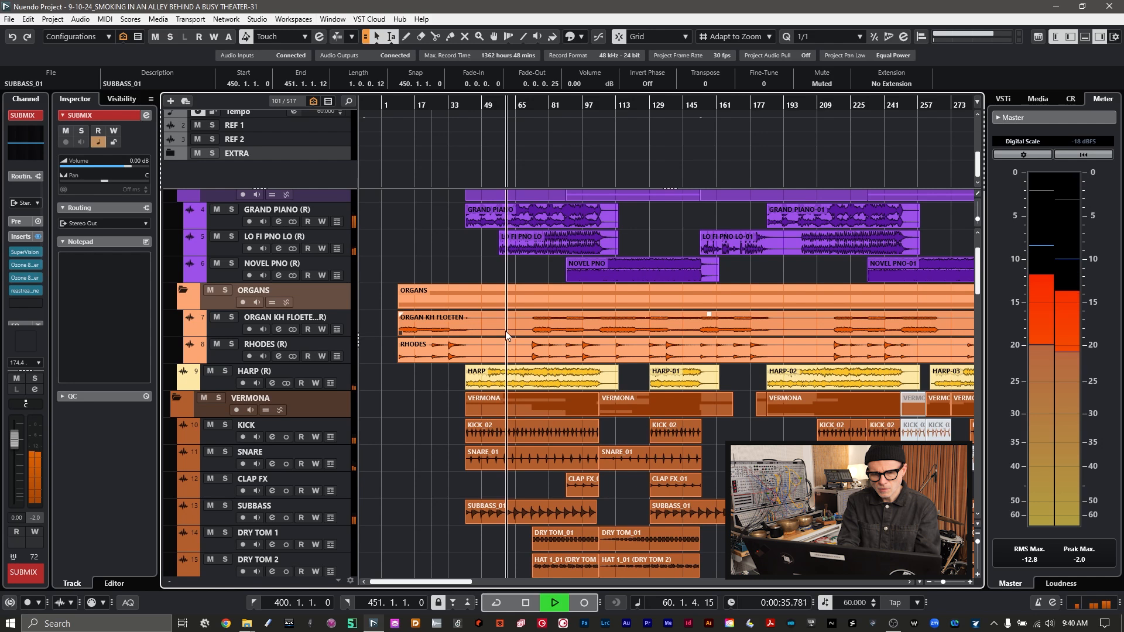
key(h)
key(h)
scroll(535, 390, down, 5)
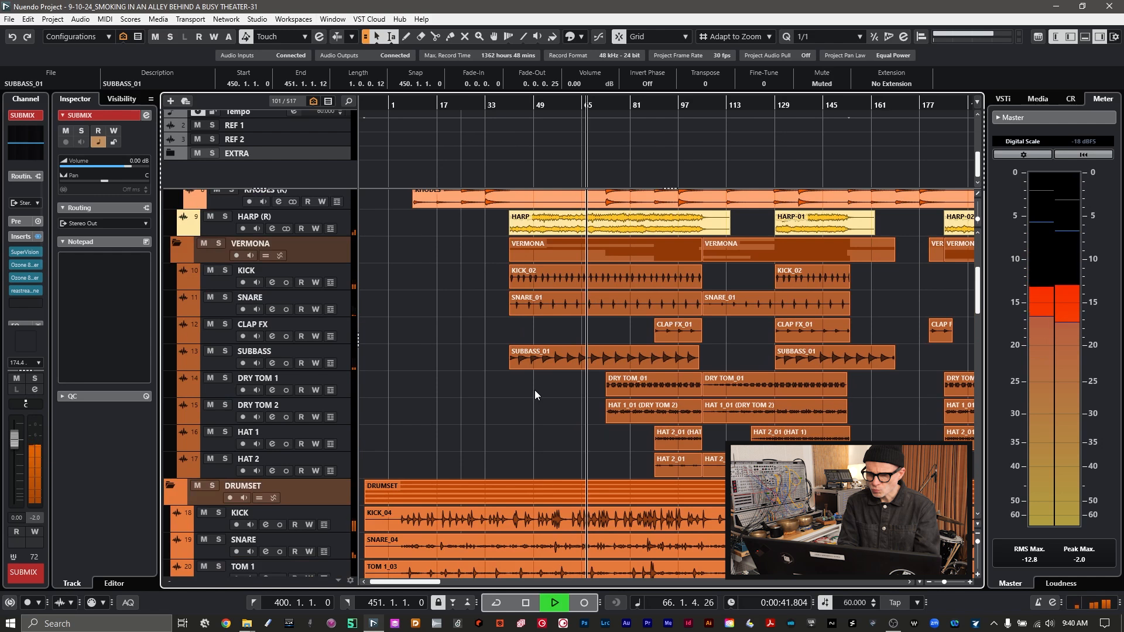
click(572, 302)
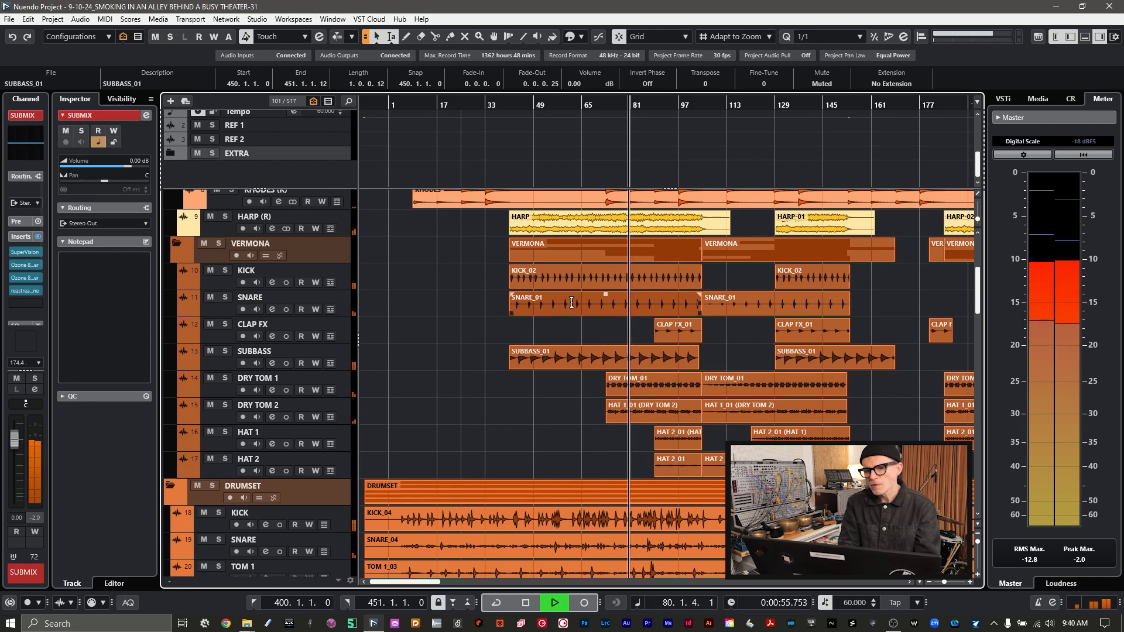
key(space)
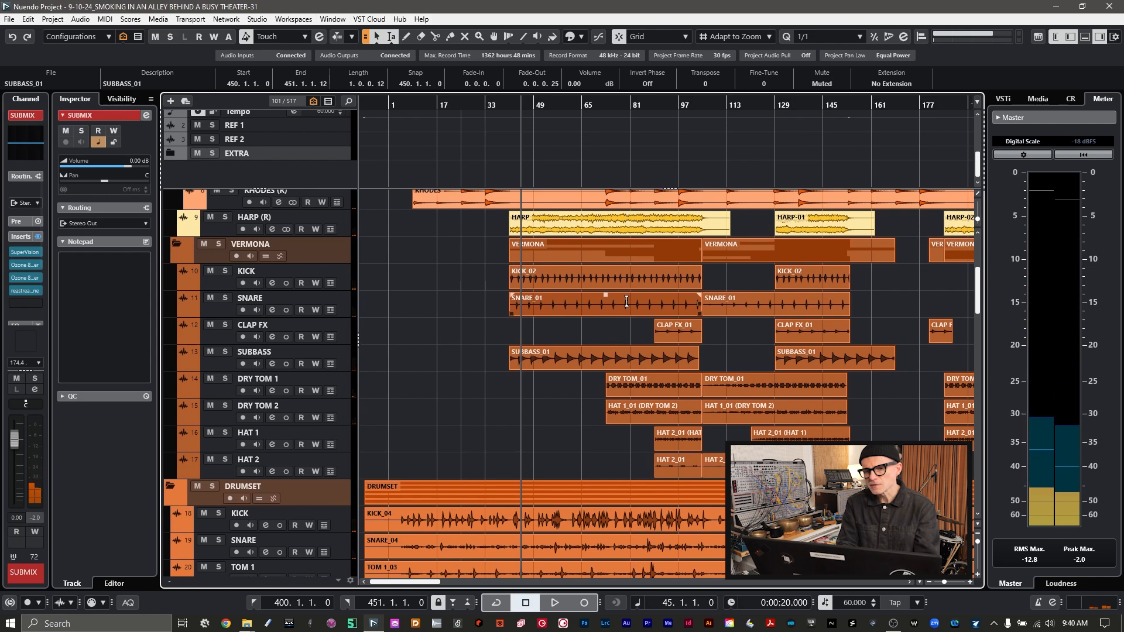
- Split bars 78 to 81 out of the first VERMONA SNARE_01 event, mute that piece, and move the playhead to bar 41
click(624, 310)
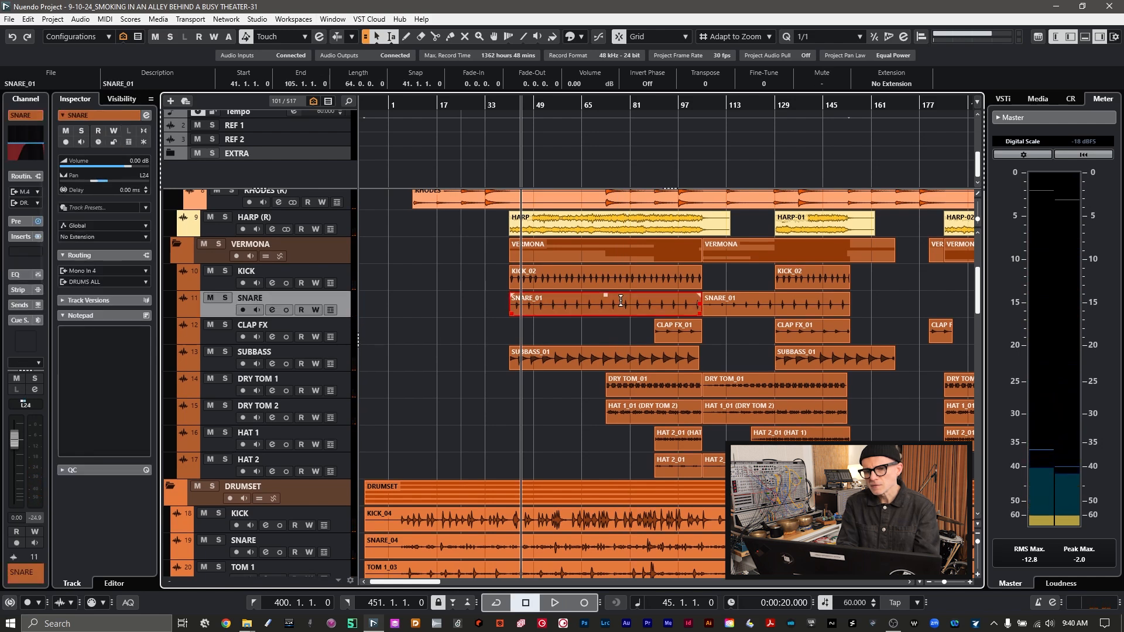
click(621, 301)
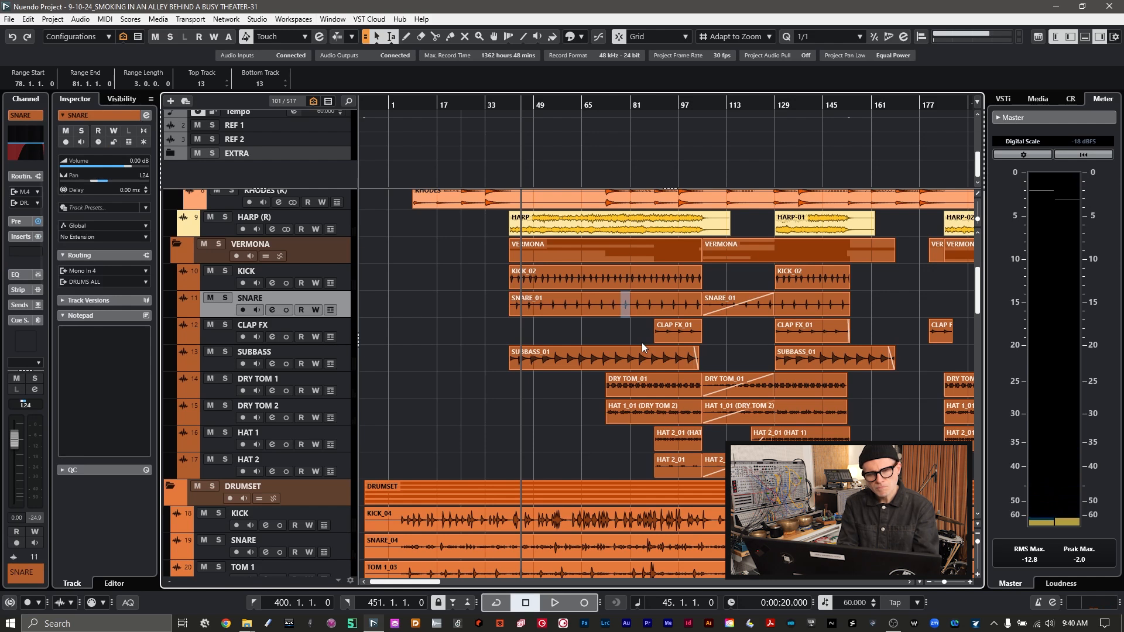
key(shift+x)
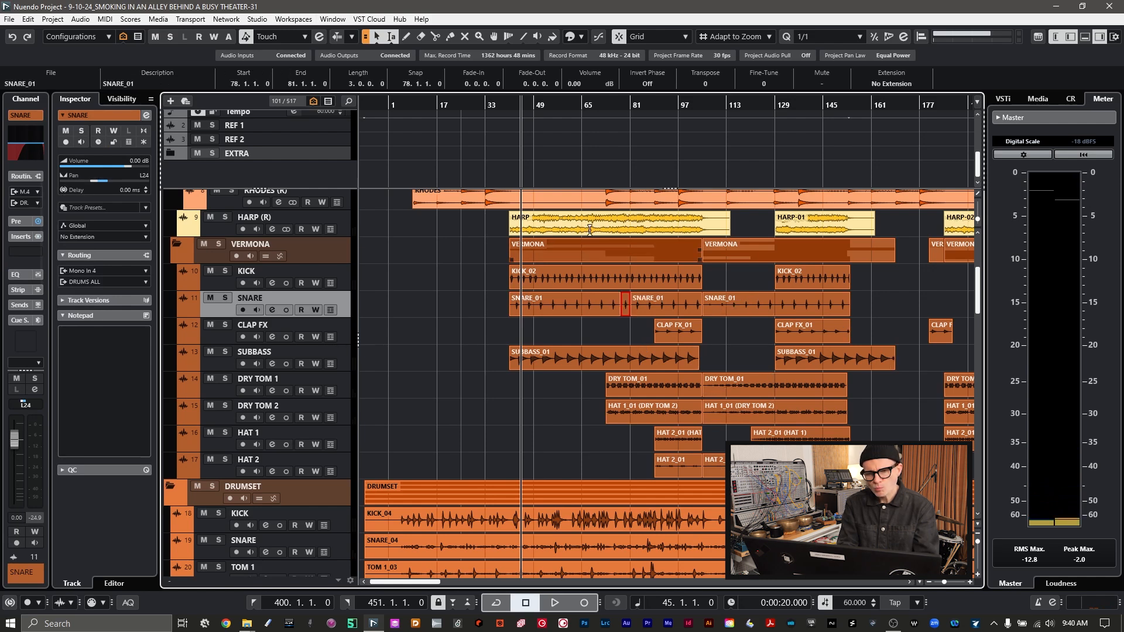
key(shift+m)
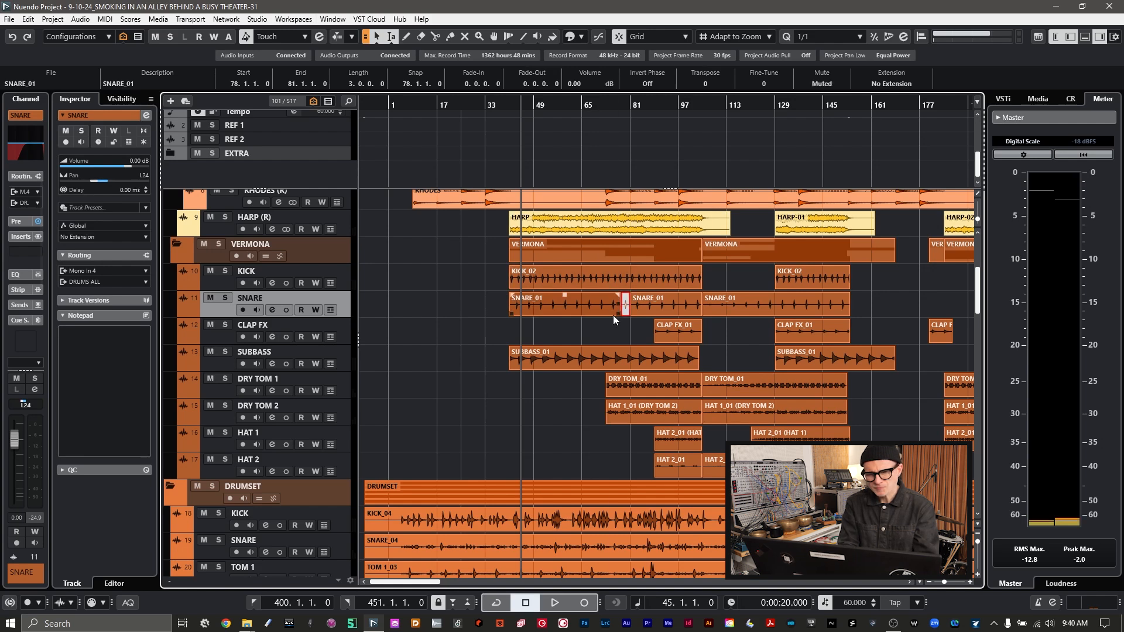
click(509, 106)
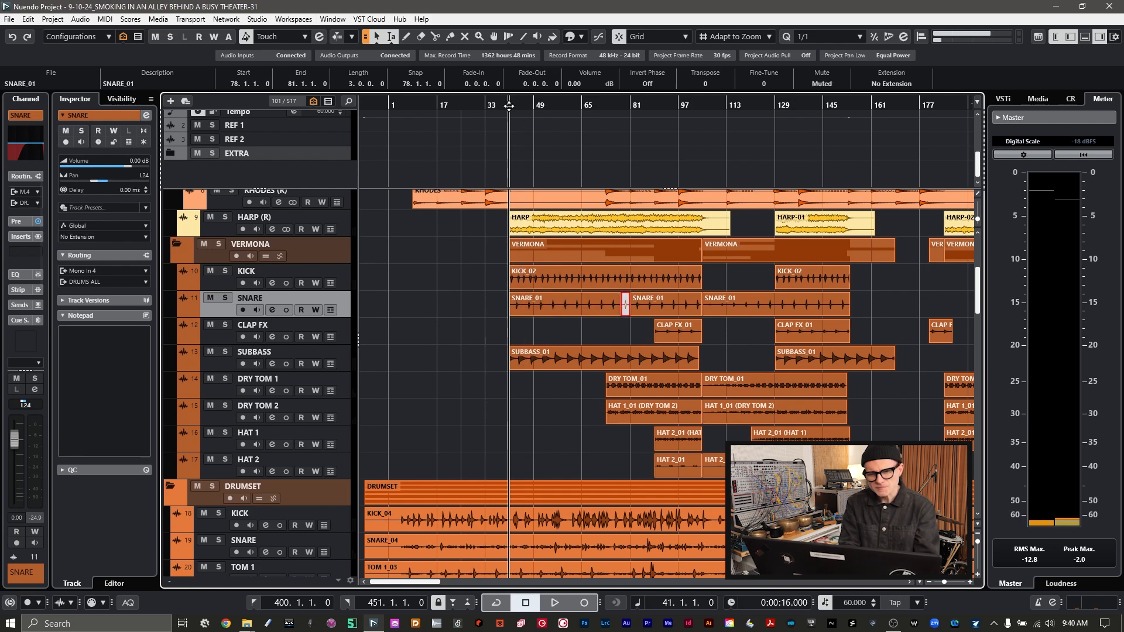
- Split bars 50 to 53 out of the first VERMONA SNARE_01 event, mute that piece, and audition the change from bar 41
key(space)
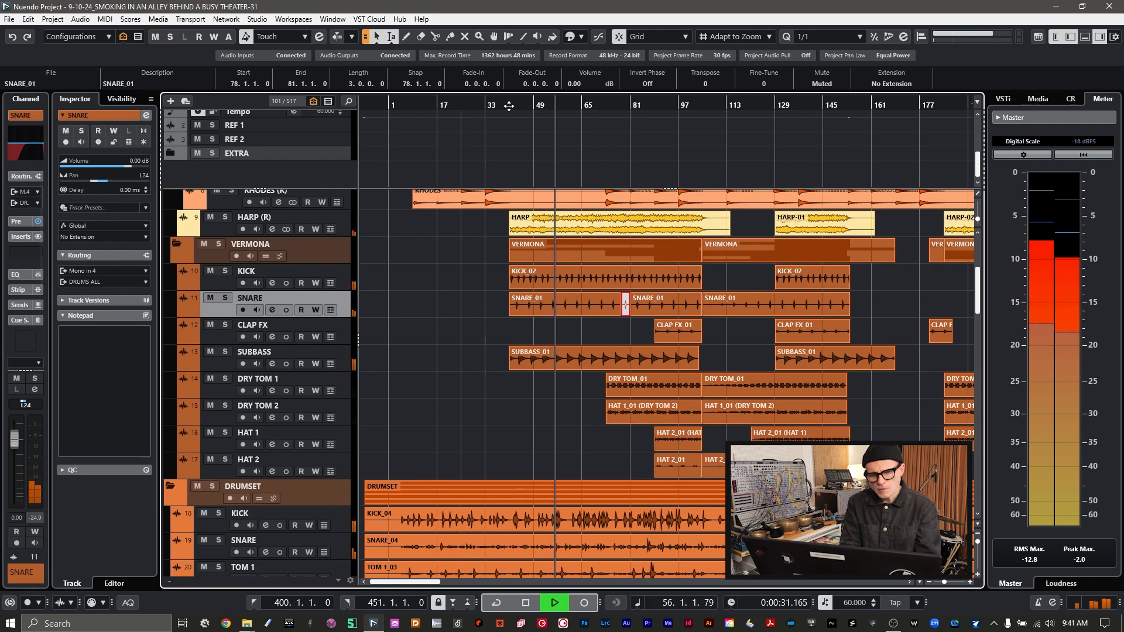
key(space)
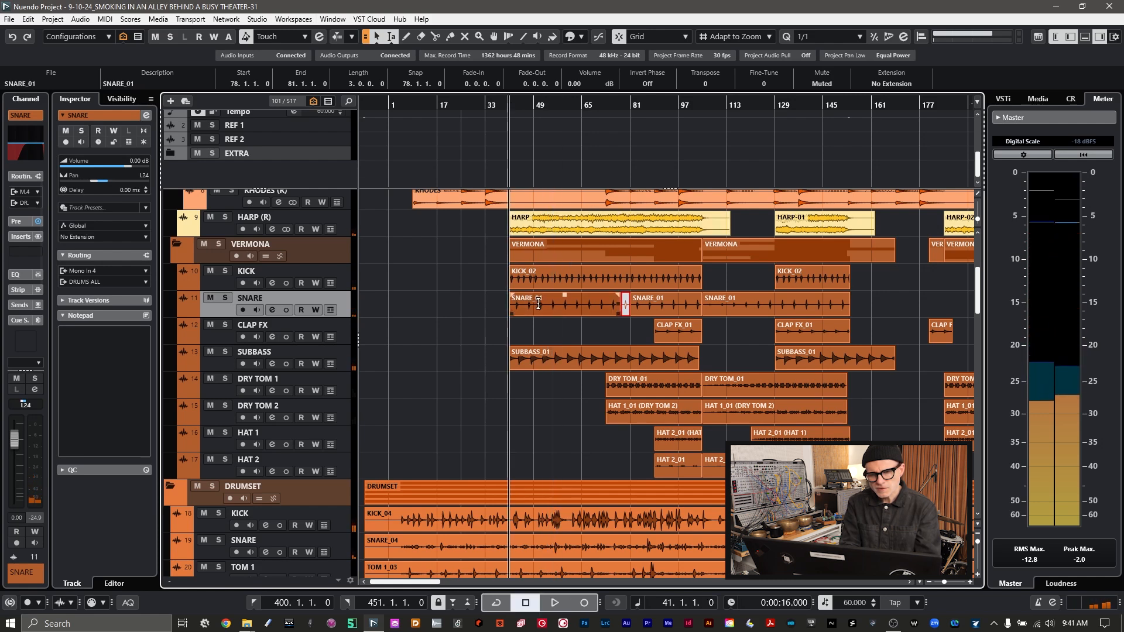
click(536, 302)
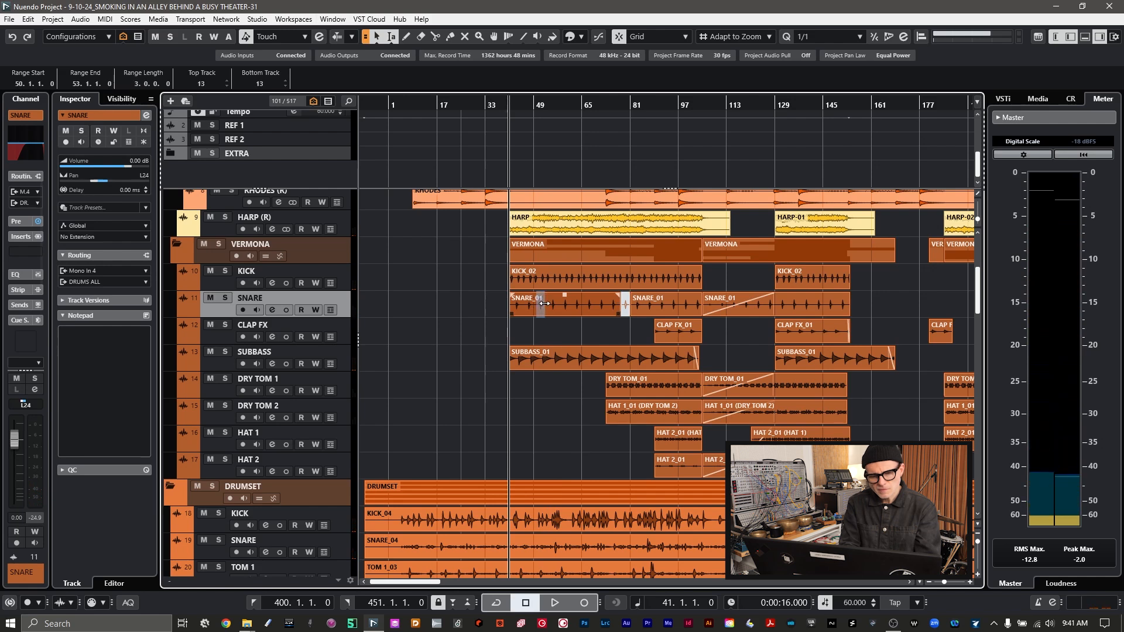
key(shift+x)
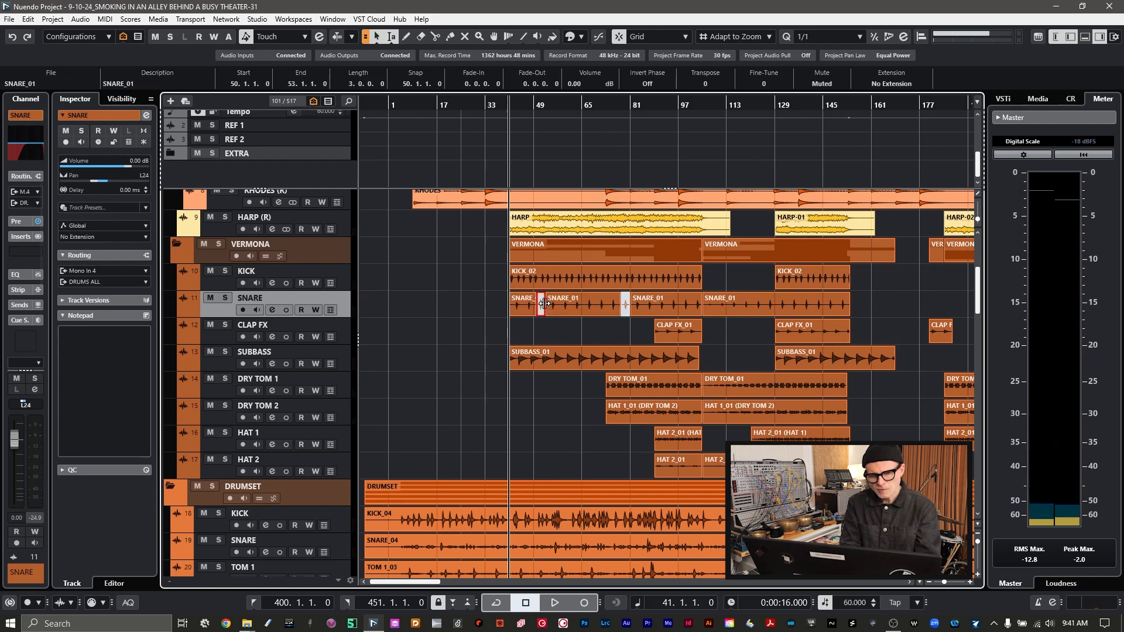
key(space)
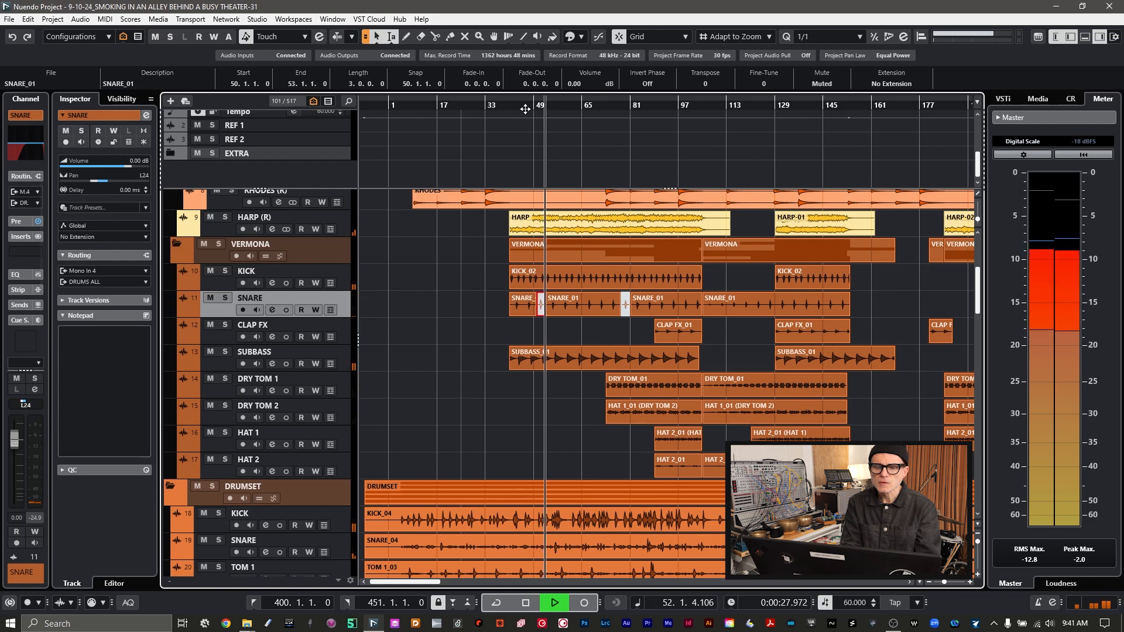
key(space)
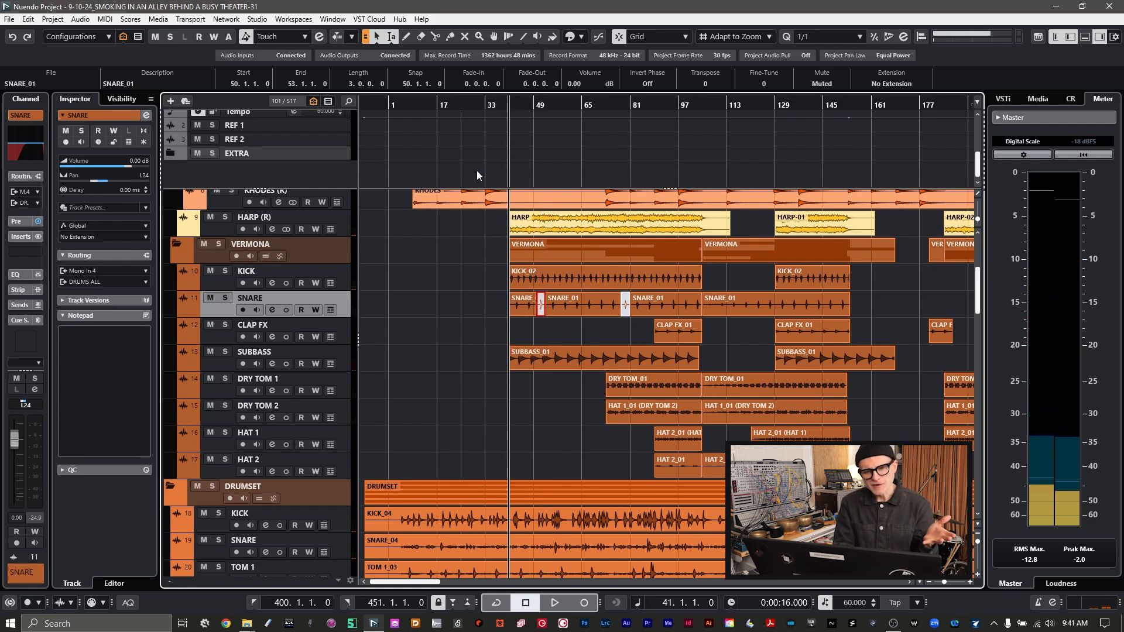
- Enlarge the drumset's OH L R track and zoom the arrangement in on its bars 34 to 50
scroll(502, 331, down, 3)
scroll(501, 327, down, 3)
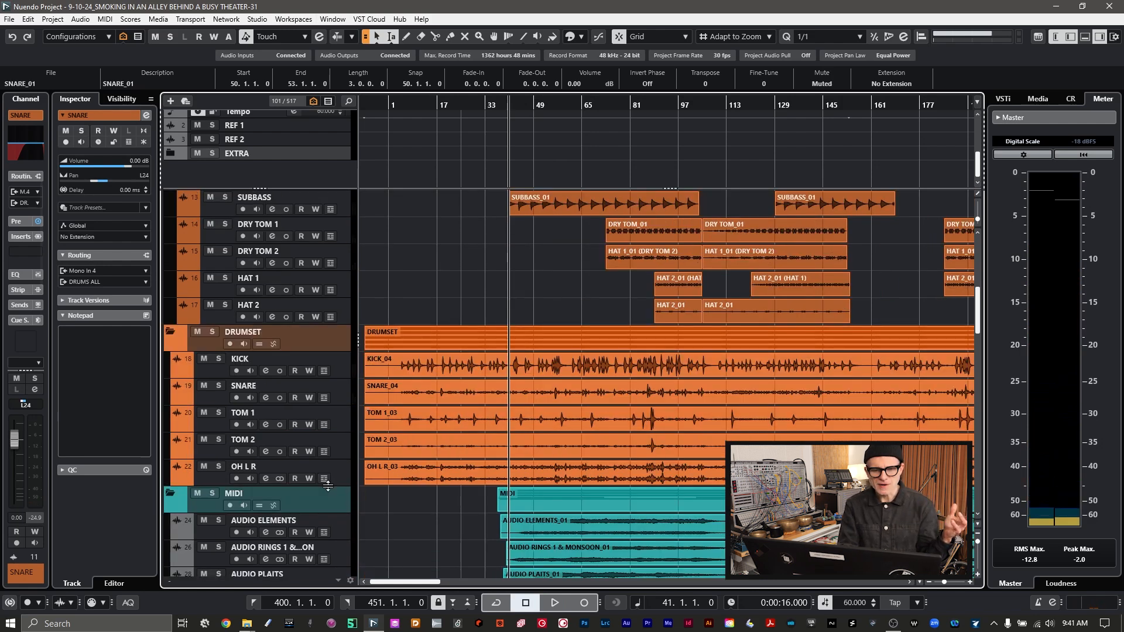
drag(328, 486, 326, 510)
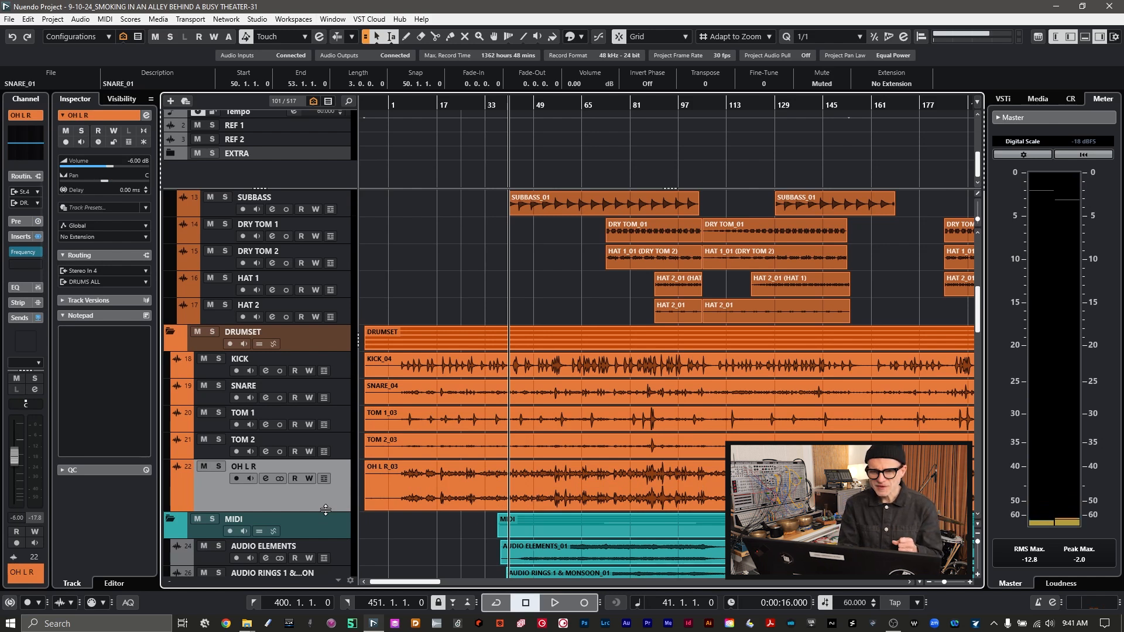
scroll(504, 315, up, 5)
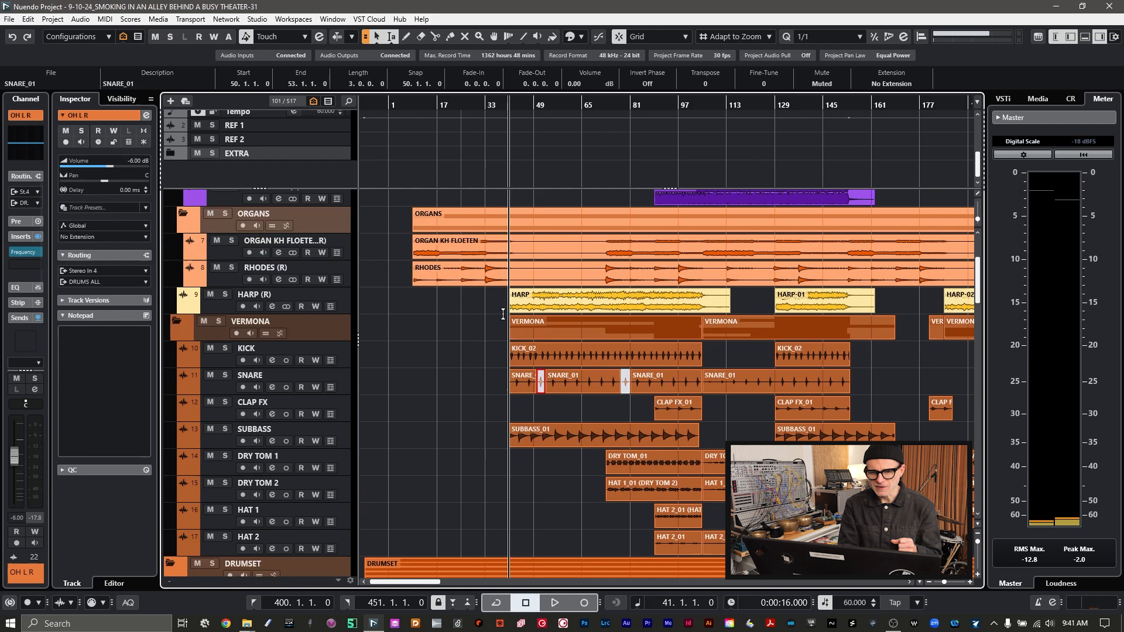
scroll(503, 314, down, 5)
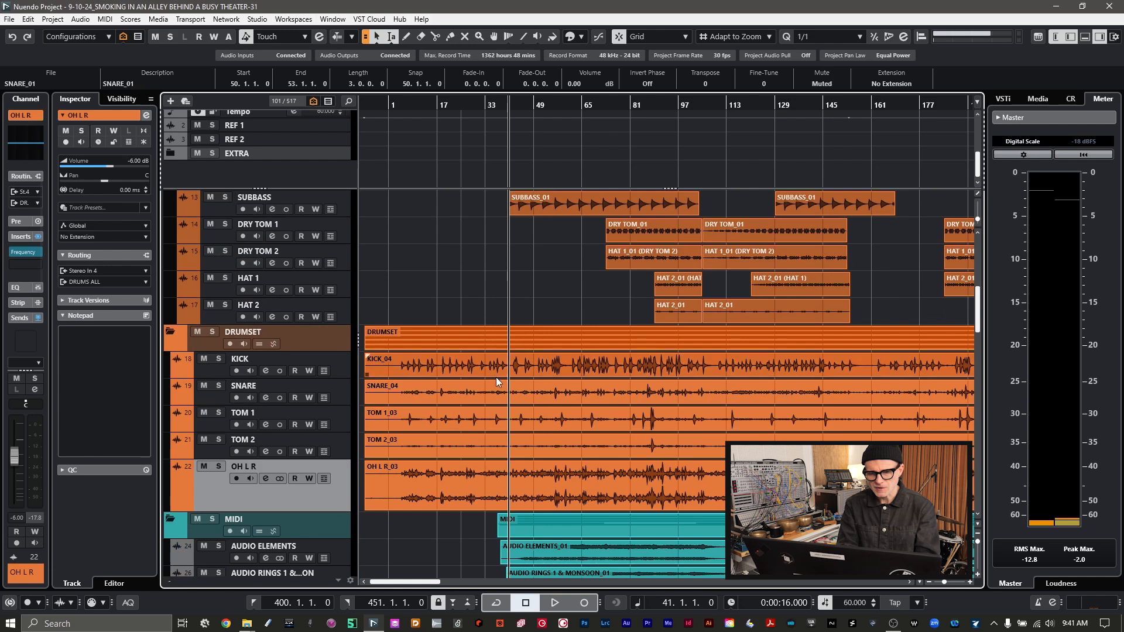
drag(488, 468, 537, 475)
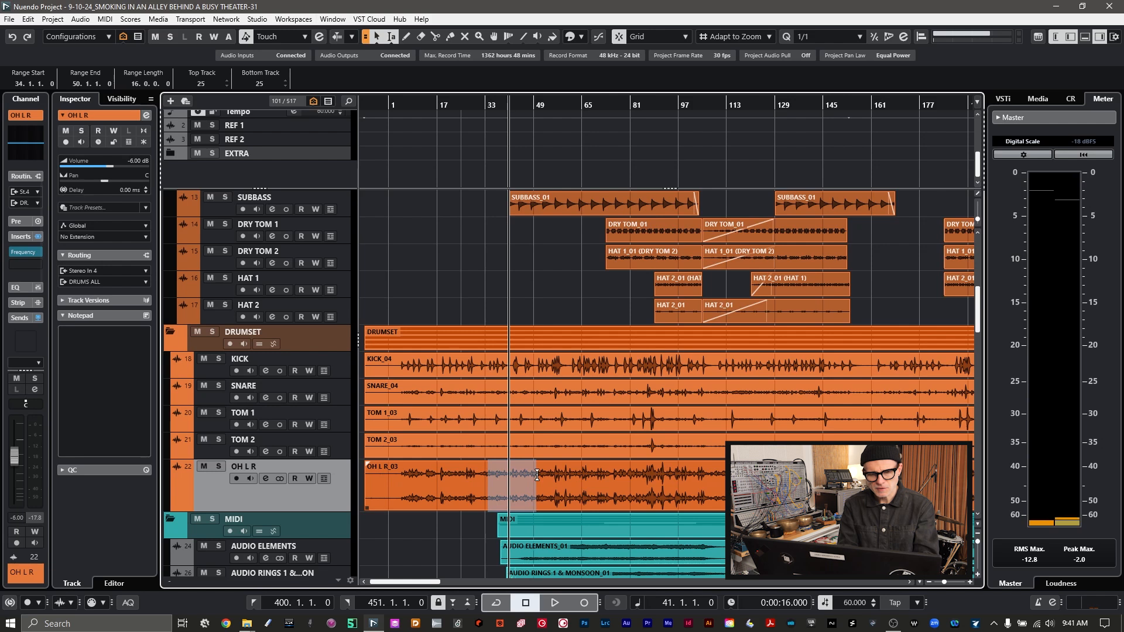
key(alt+s)
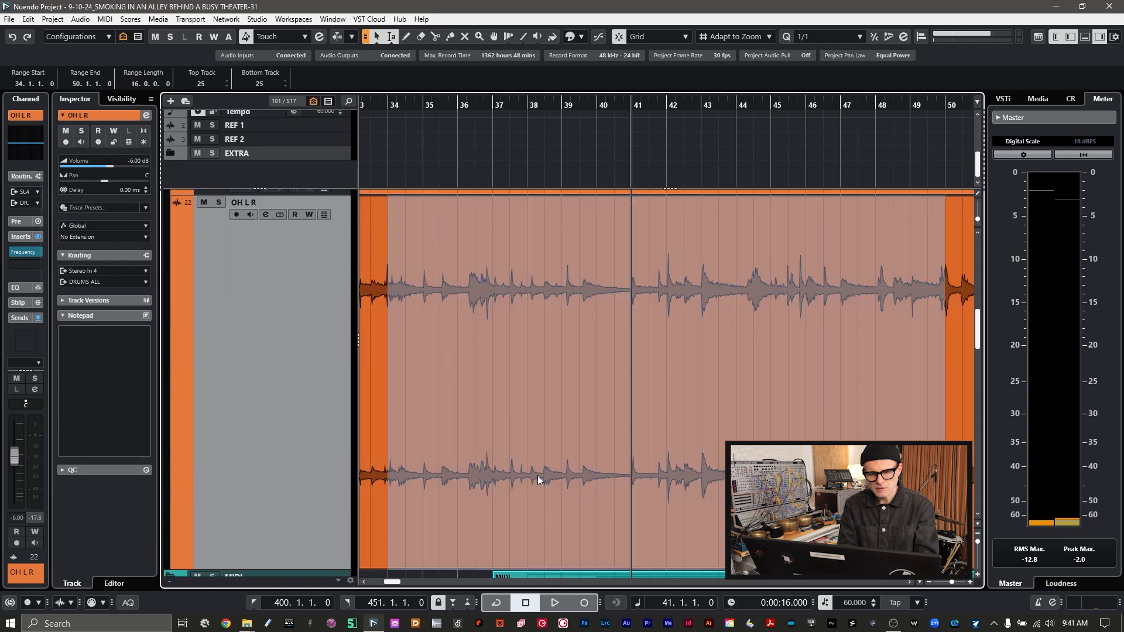
- Listen from 33.1.3 past bar 48 while following the OH L R waveform, and stop playback
click(369, 262)
click(371, 103)
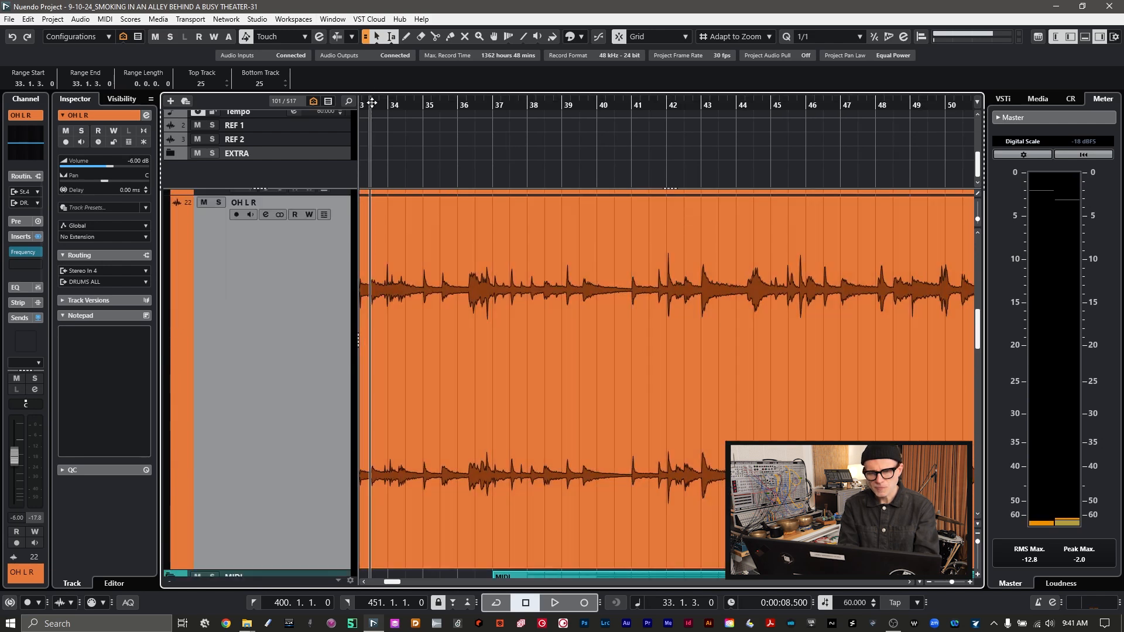
key(space)
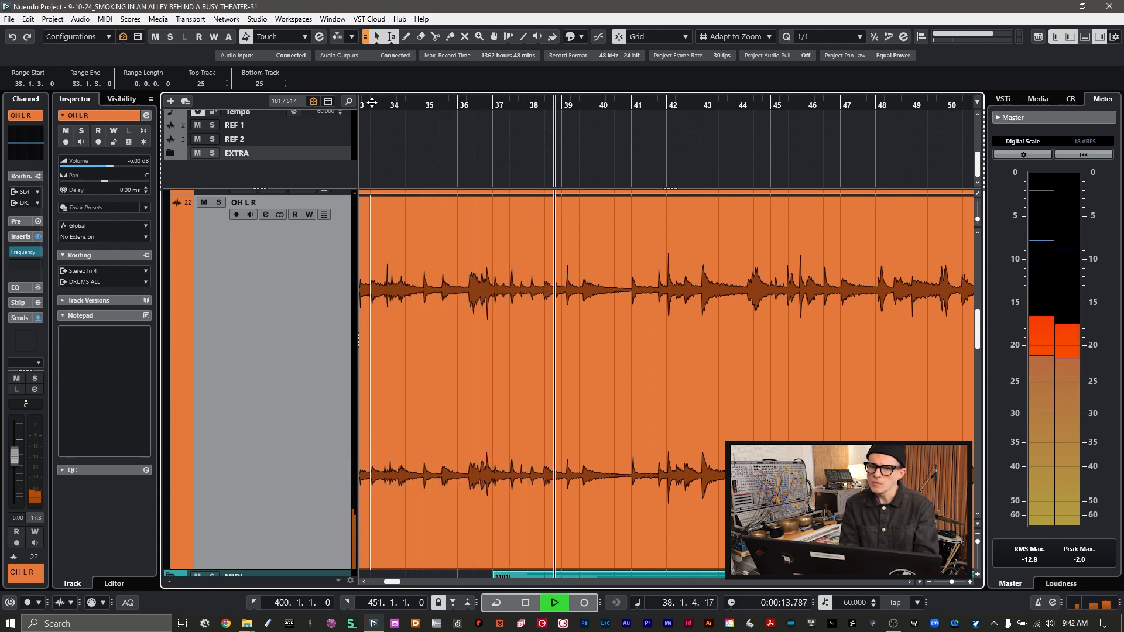
scroll(481, 306, right, 3)
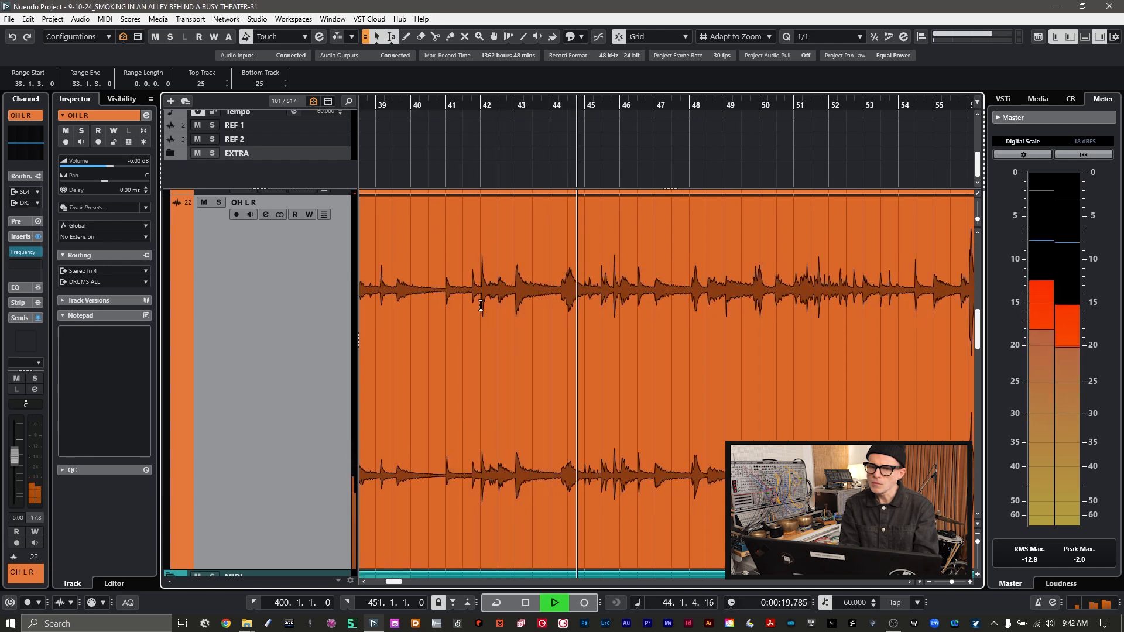
scroll(481, 306, right, 1)
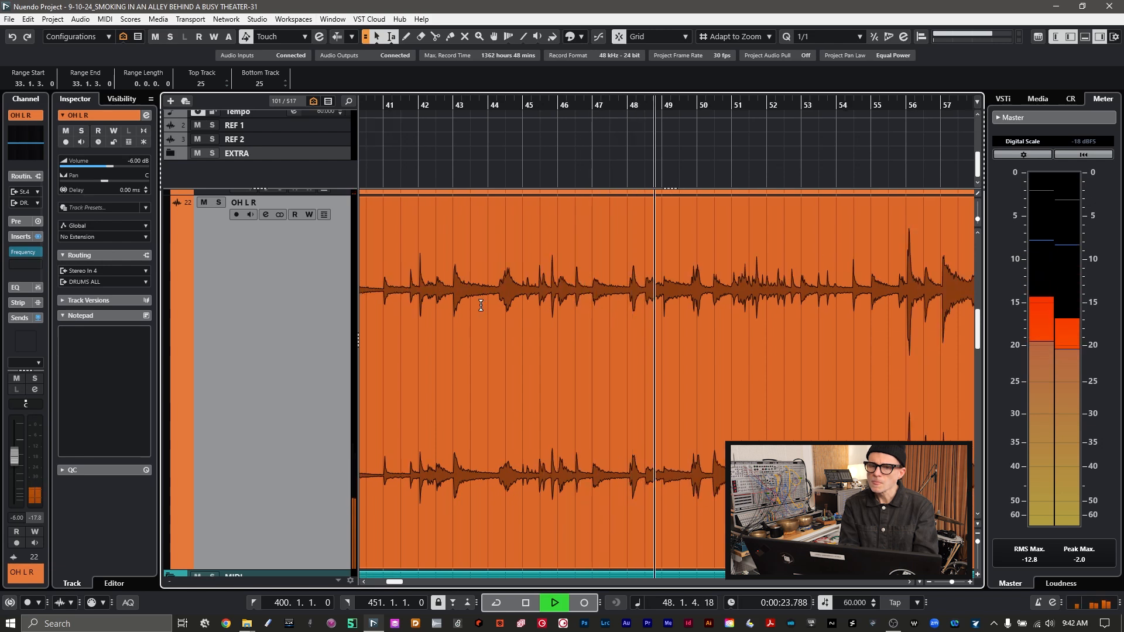
key(space)
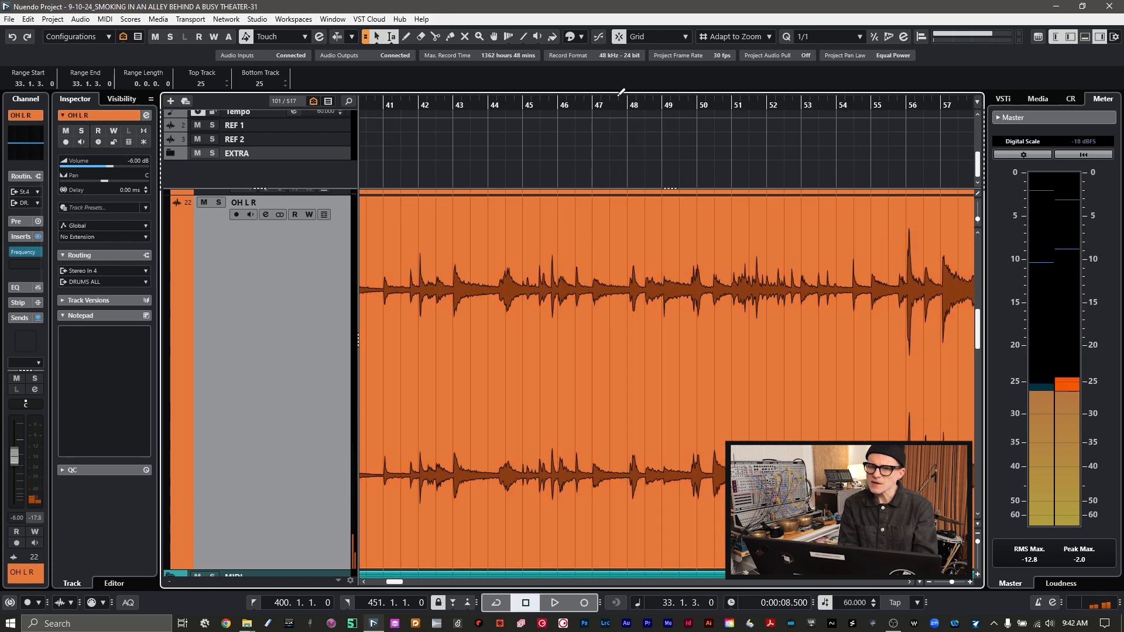
- Compare the passage from bar 47 with the OH L R track muted and unmuted, examining the waveform up close
click(625, 105)
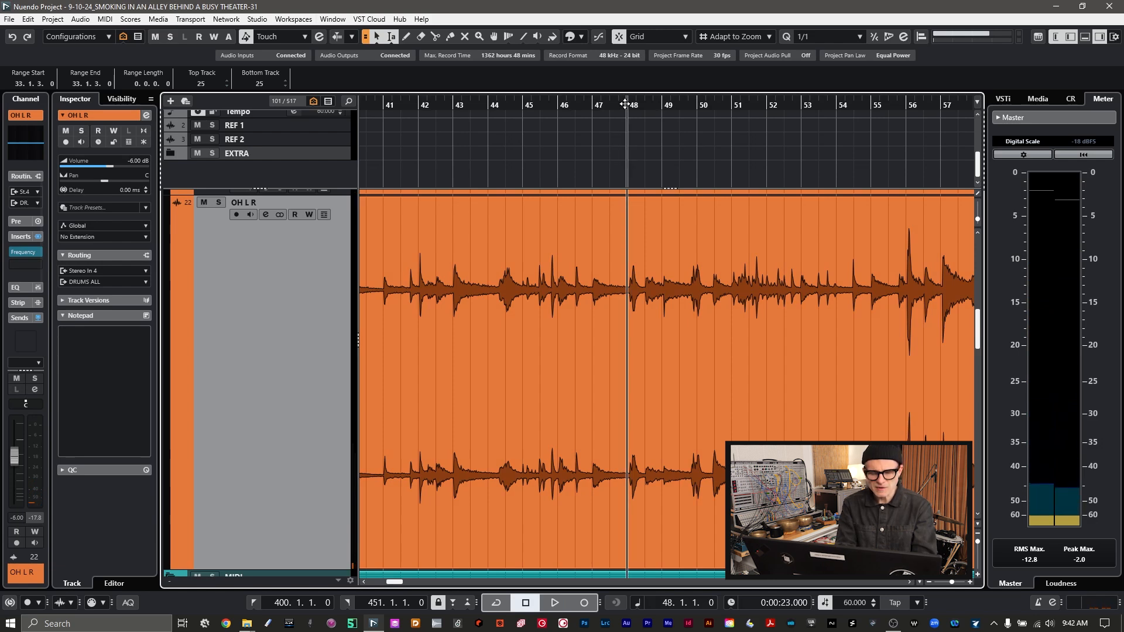
scroll(625, 103, up, 6)
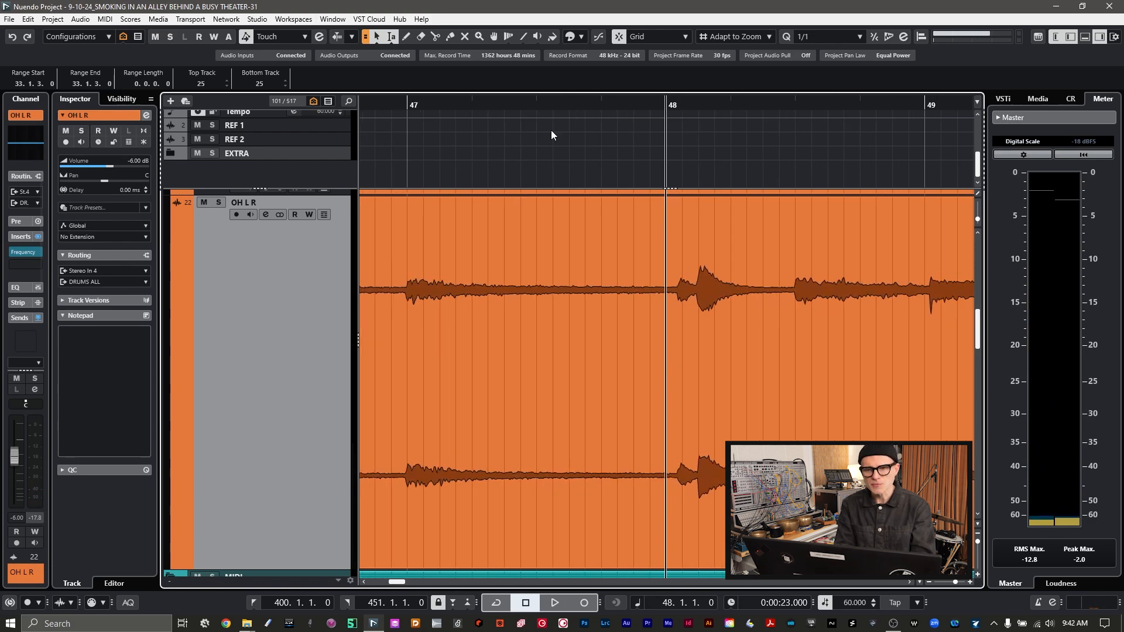
click(407, 106)
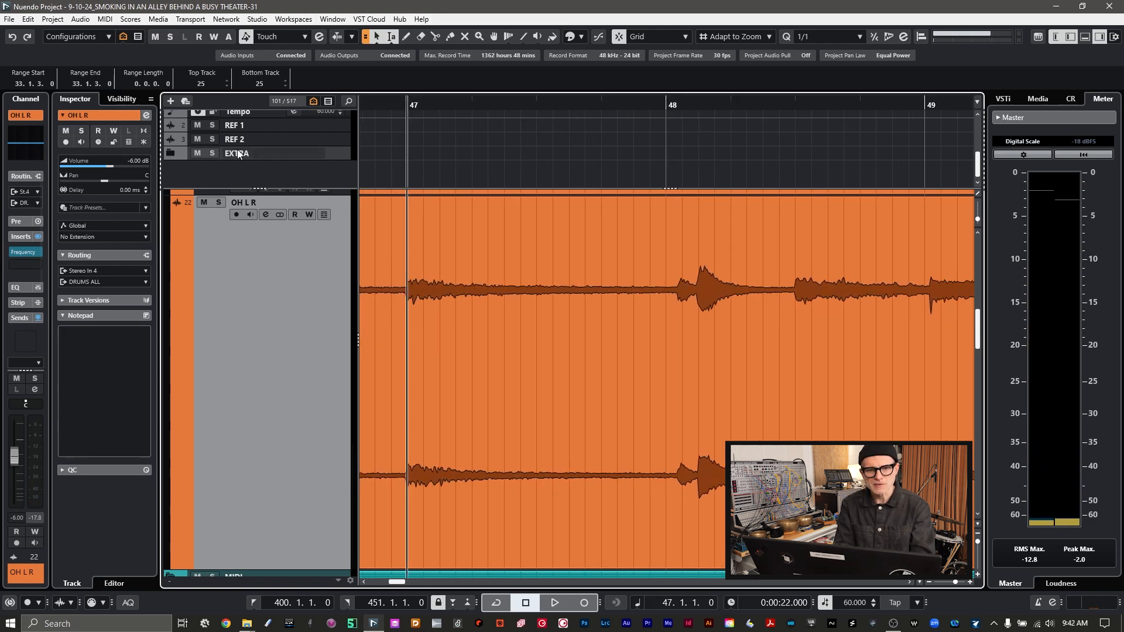
click(204, 203)
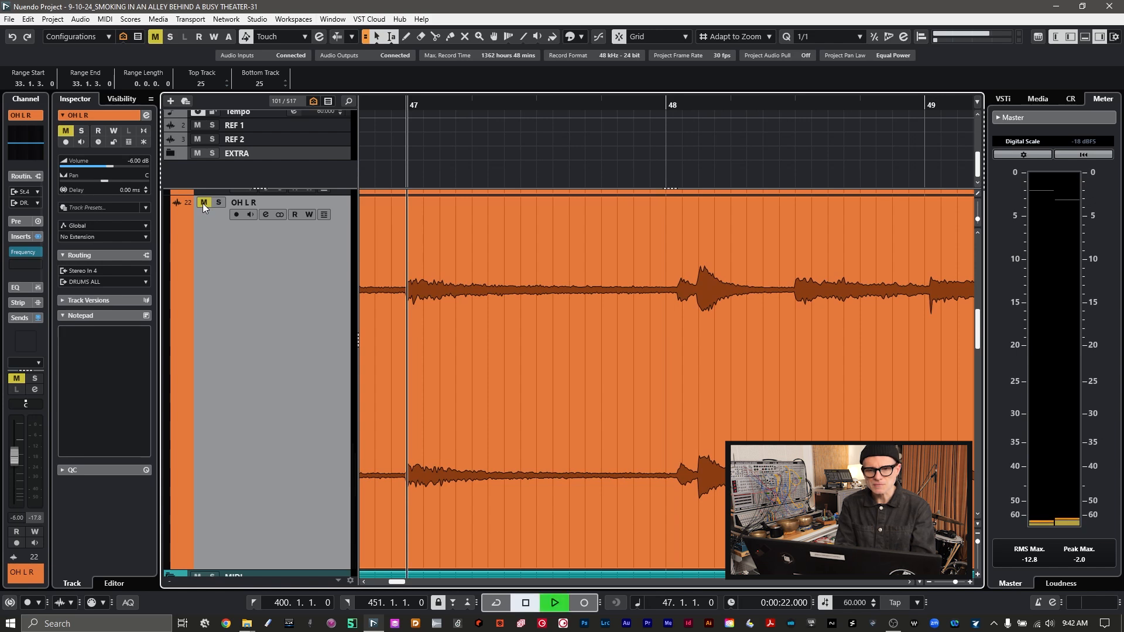
key(space)
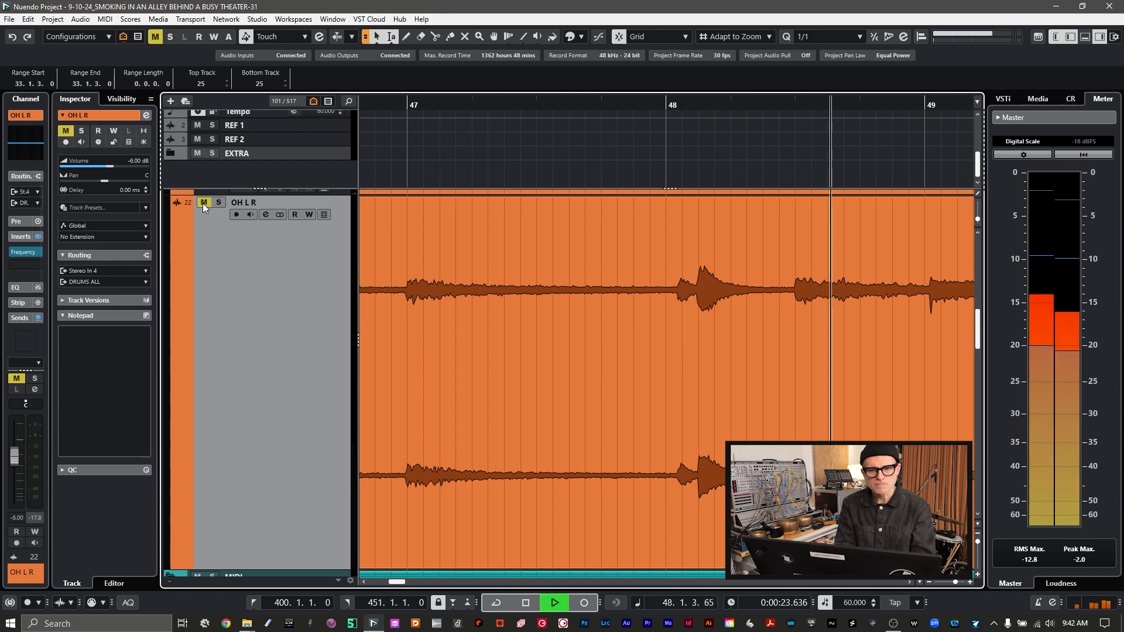
key(space)
click(204, 203)
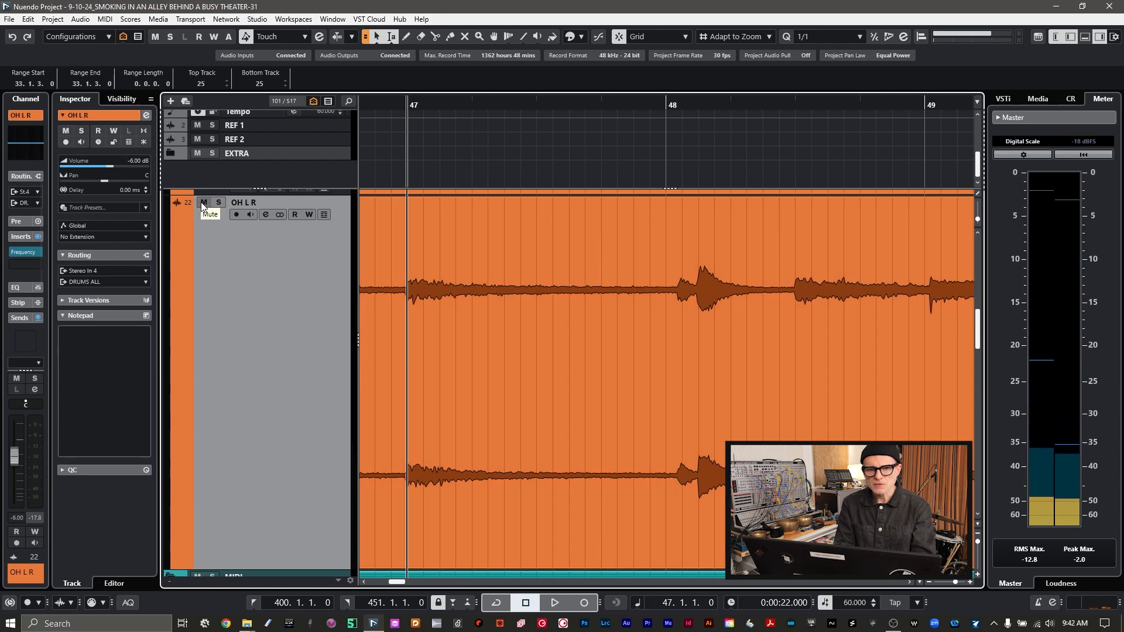
key(space)
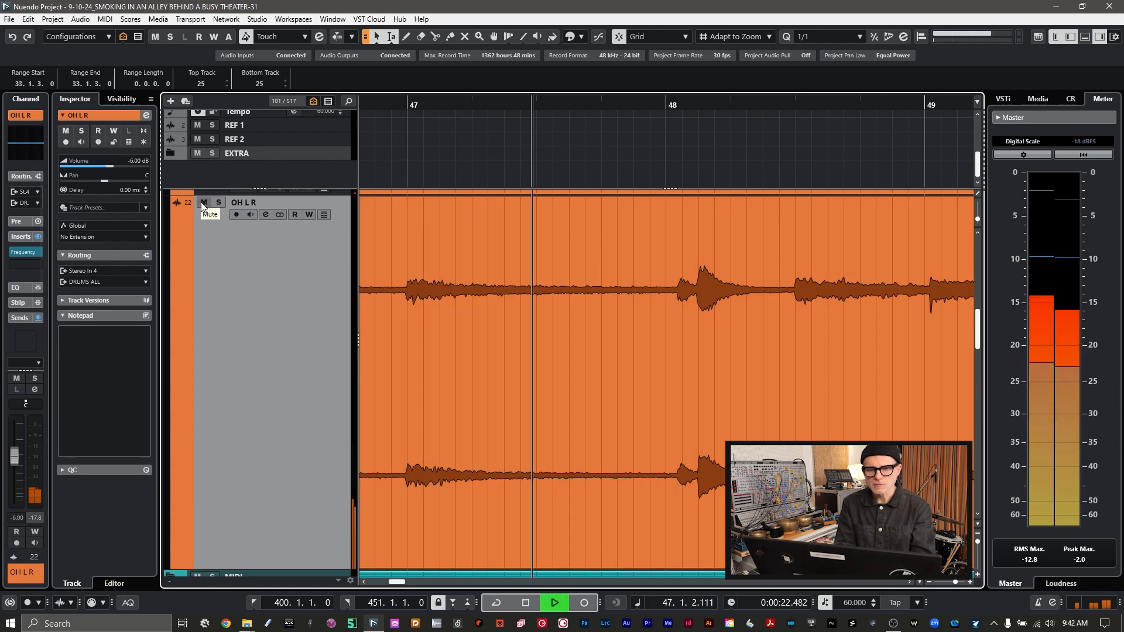
key(space)
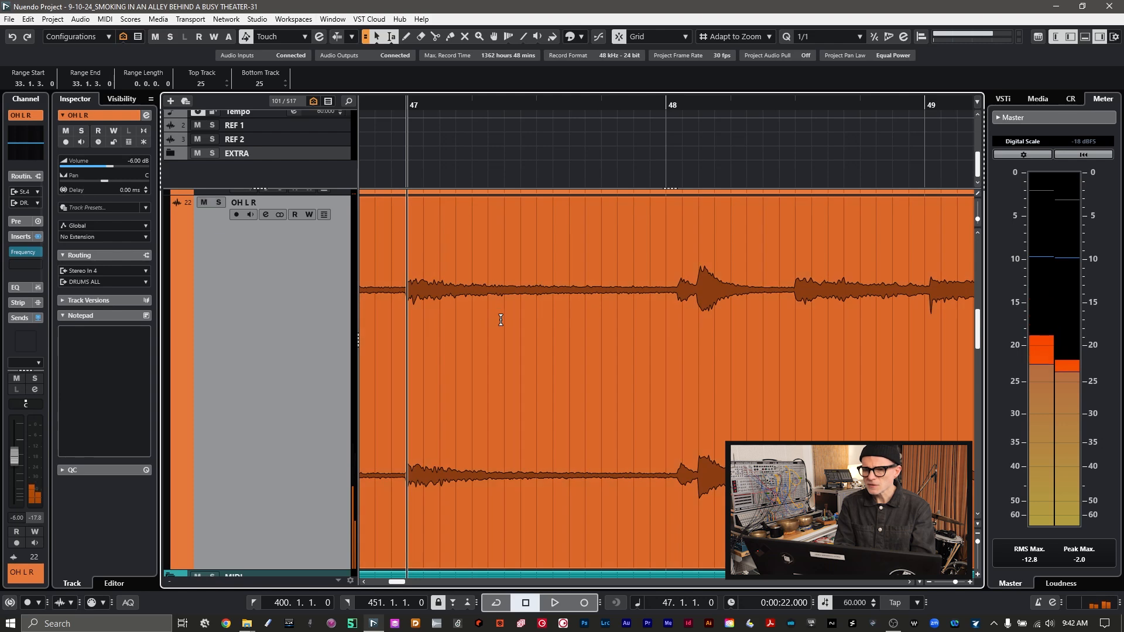
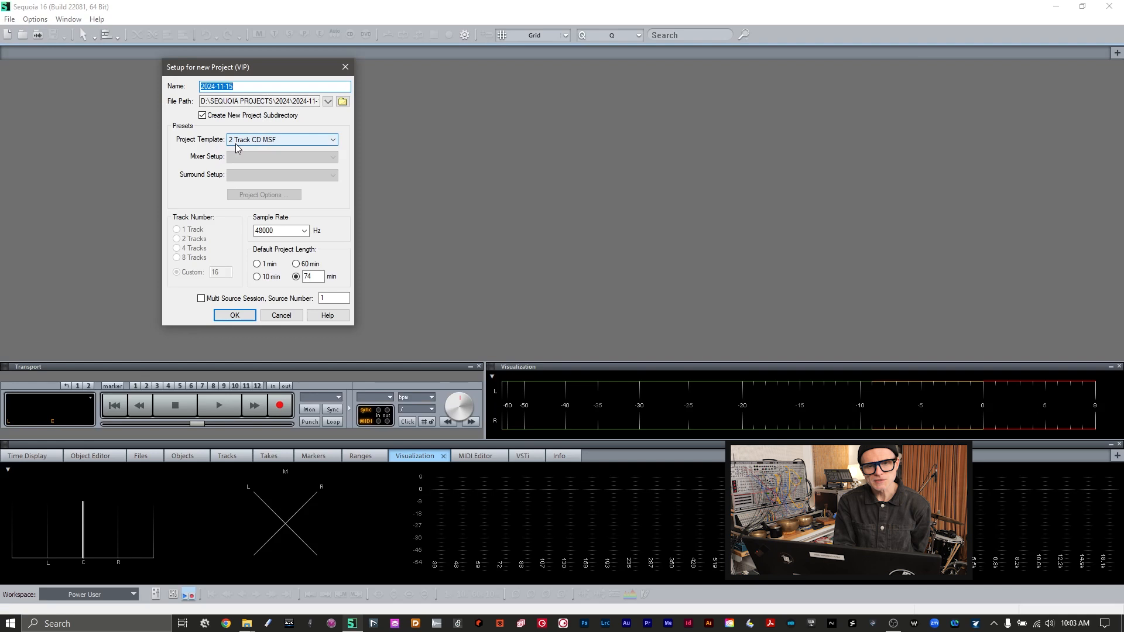
- In Sequoia, create a 48000 Hz project named 9-10-24_SMOKING IN AN ALLEY BEHIND A BUSY THEATER from the 2 Track CD MSF template
click(238, 87)
drag(238, 86, 158, 83)
key(ctrl+v)
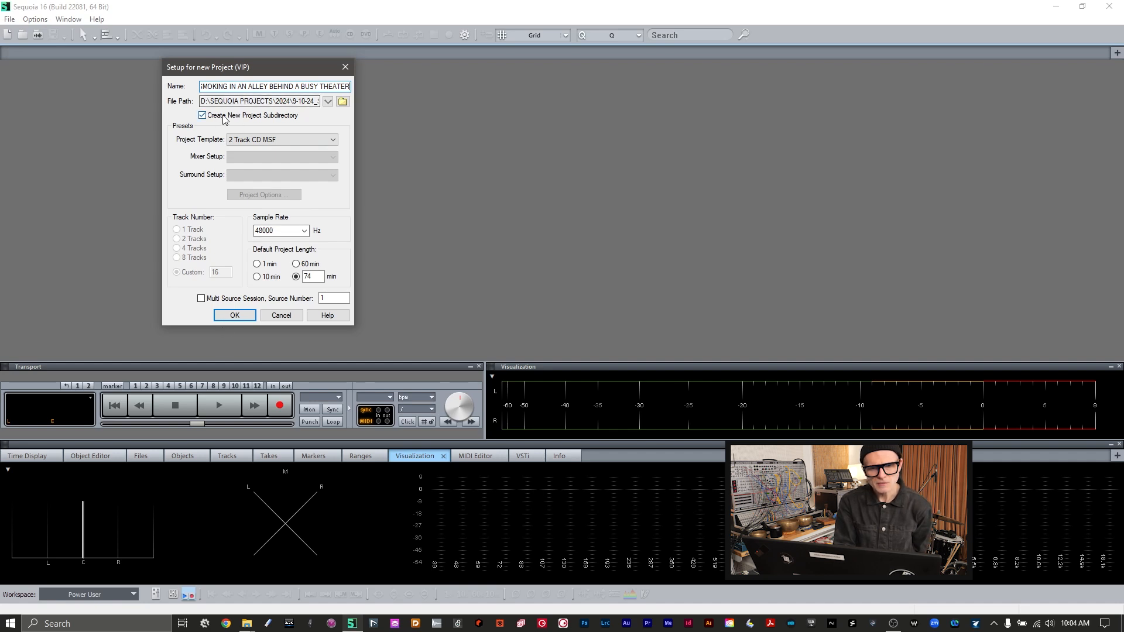
click(235, 316)
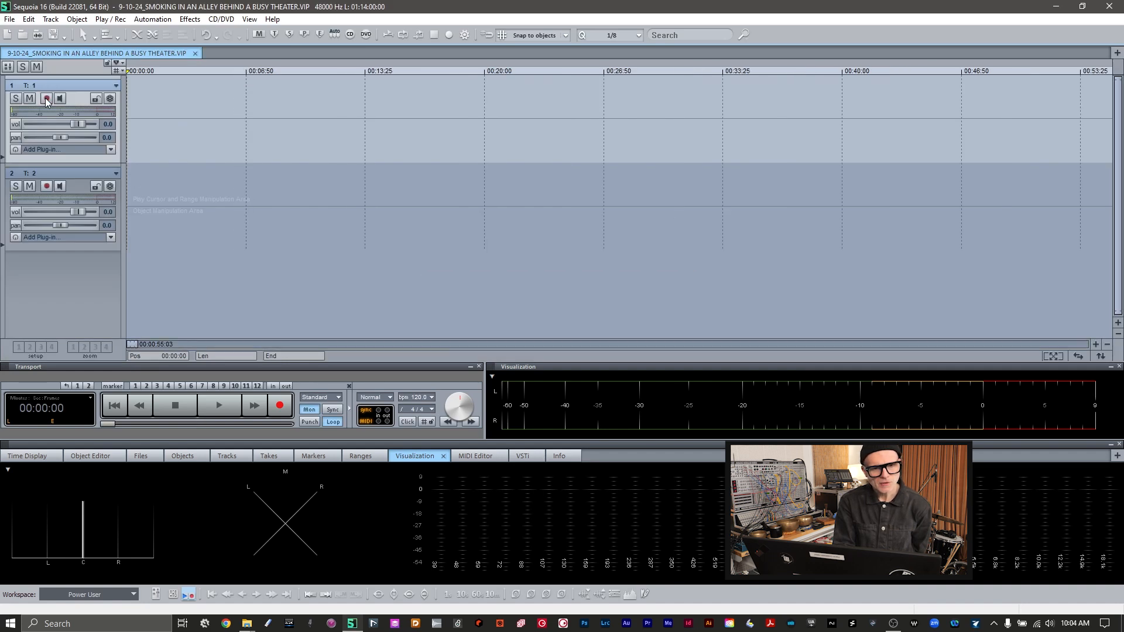
- Make tracks 1 and 2 taller so that track 1 fills about half of the arrangement's height
drag(58, 164, 58, 178)
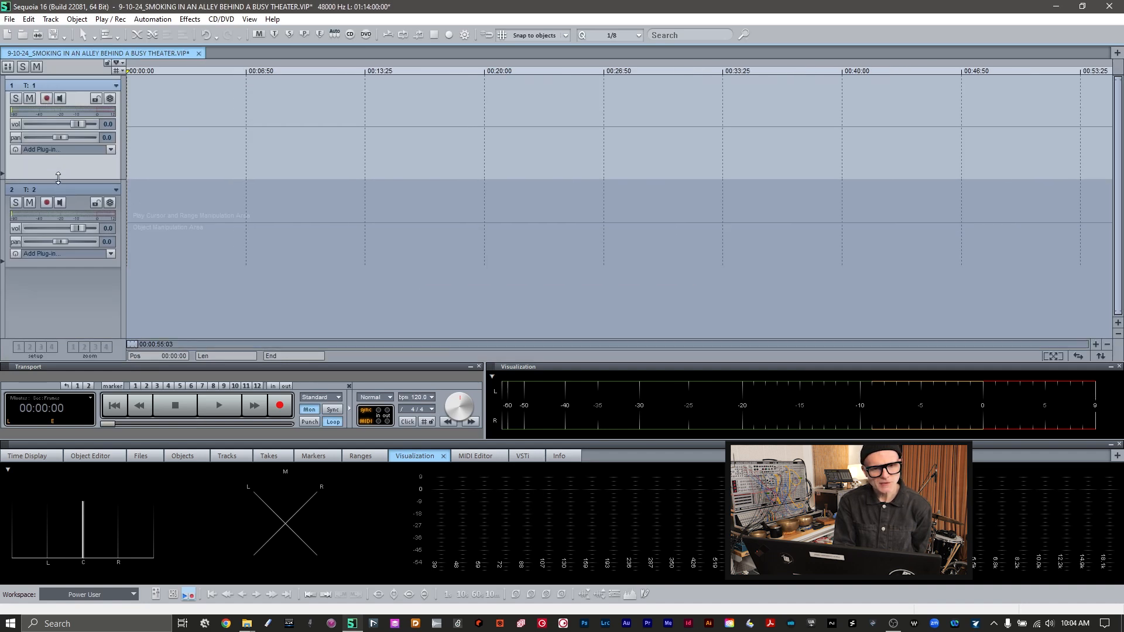
drag(63, 267, 61, 344)
drag(77, 178, 77, 224)
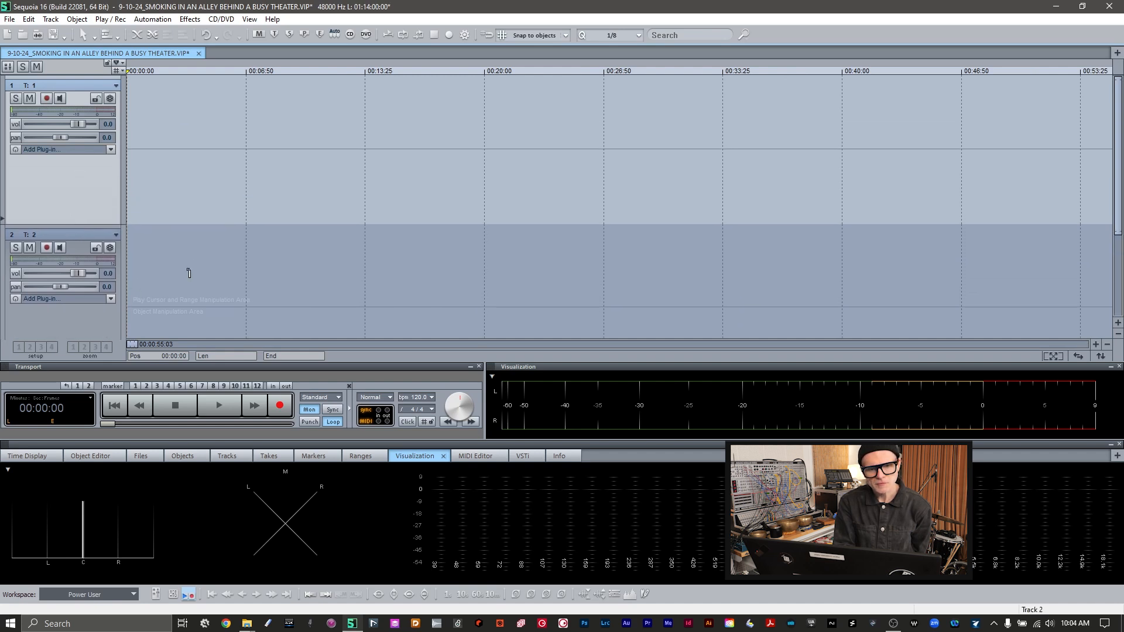
scroll(190, 273, down, 2)
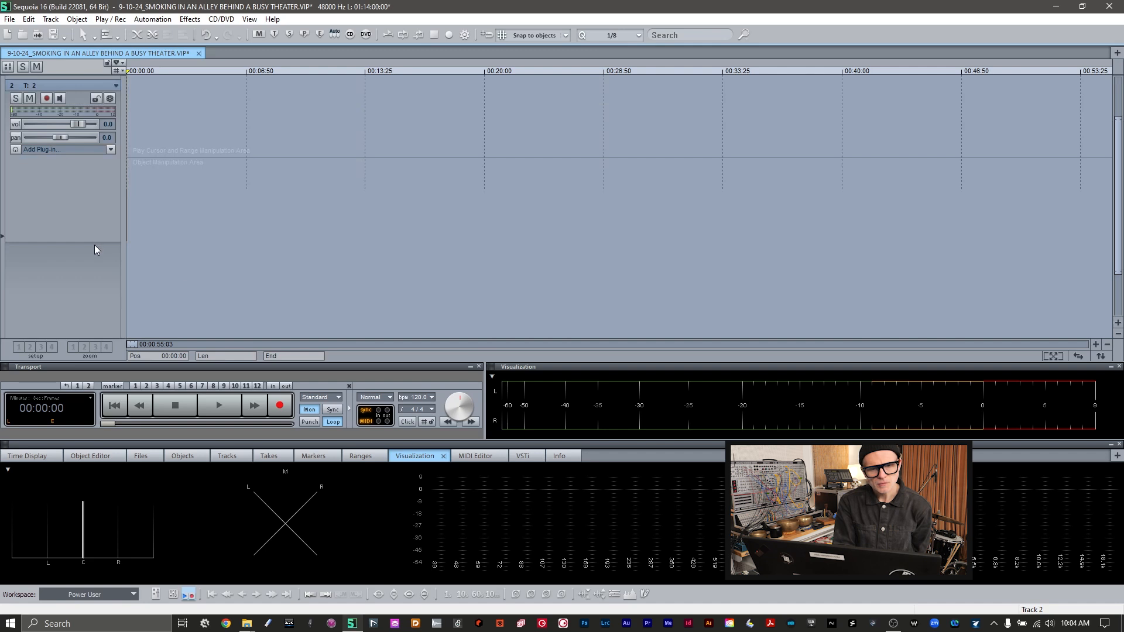
drag(95, 240, 95, 226)
scroll(114, 202, up, 2)
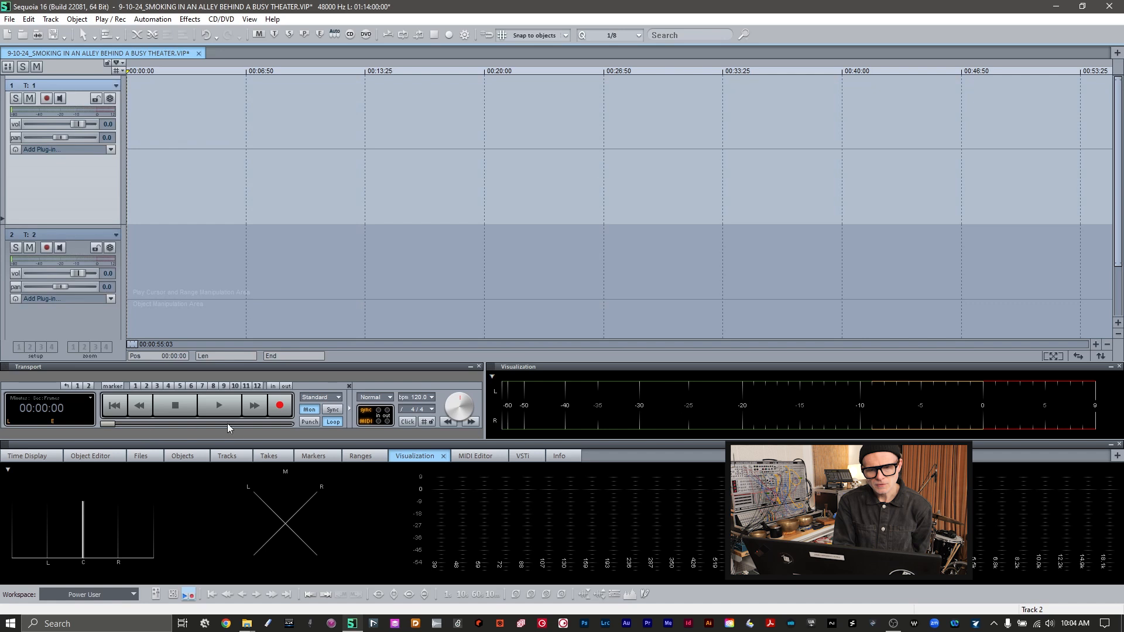
- Load the mixdown 9-10-24_SMOKING IN AN ALLEY BEHIND A BUSY THEATER-32 onto track 1, copying the file to the project directory
click(141, 462)
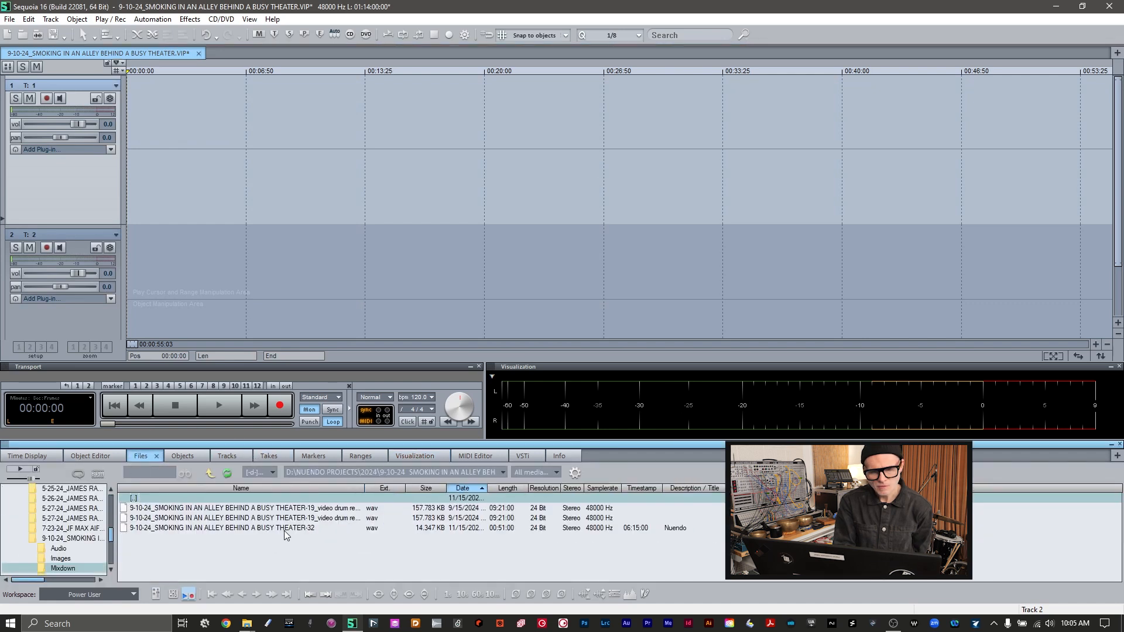
click(280, 528)
double_click(279, 528)
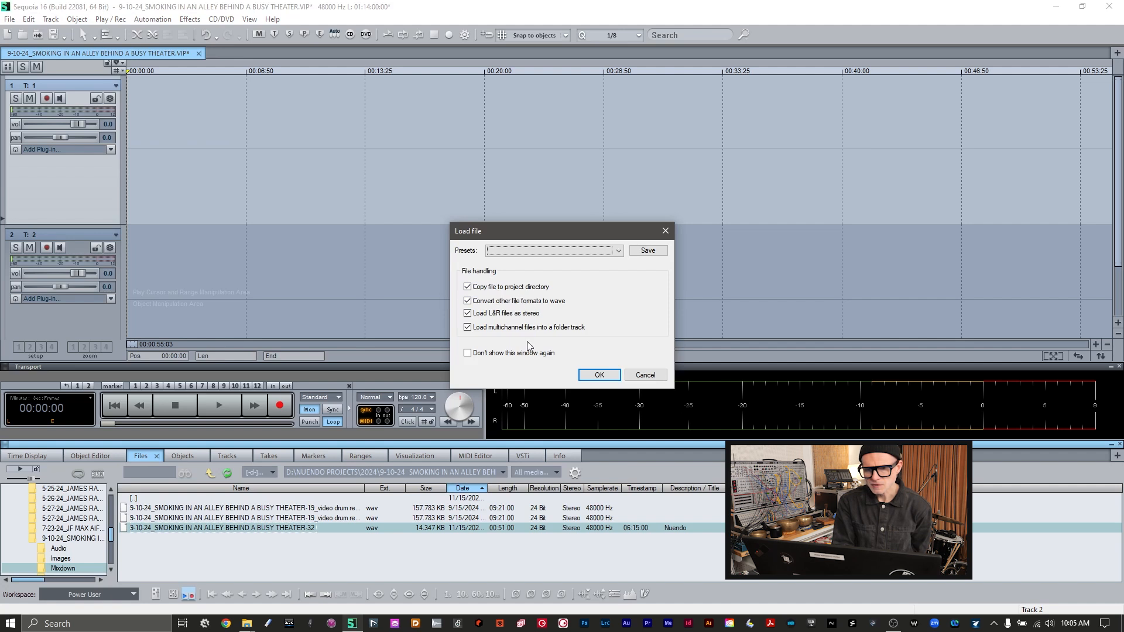
click(595, 376)
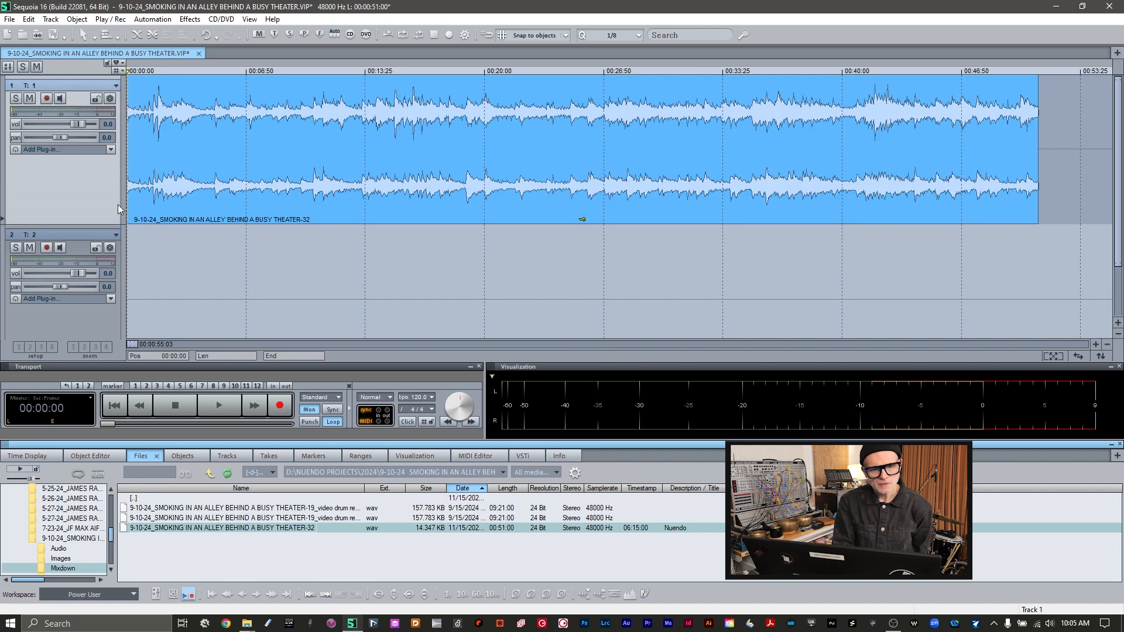
- Make track 1 taller and enable object snapping, Auto Crossfade Mode and CD Arrangement Mode in the project options
drag(107, 227, 100, 271)
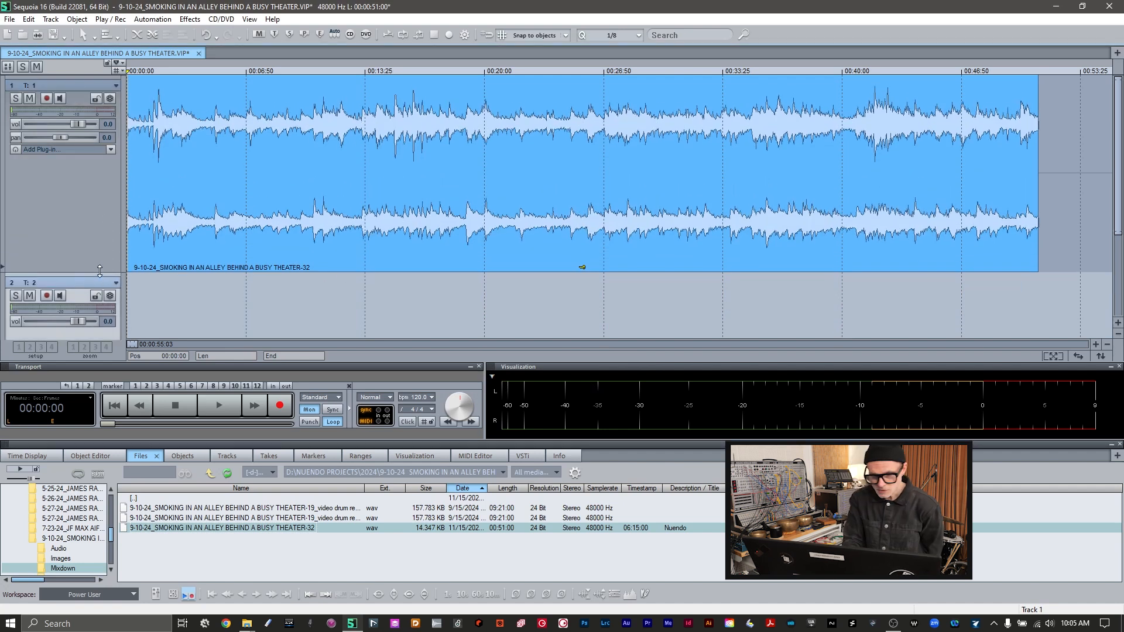
key(p)
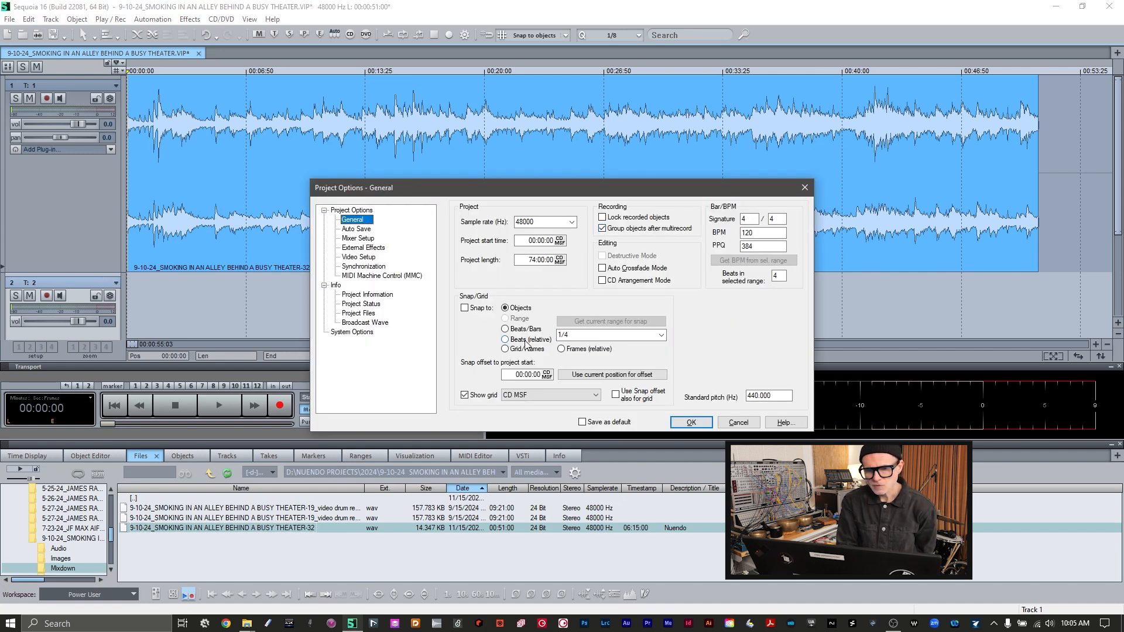
click(466, 309)
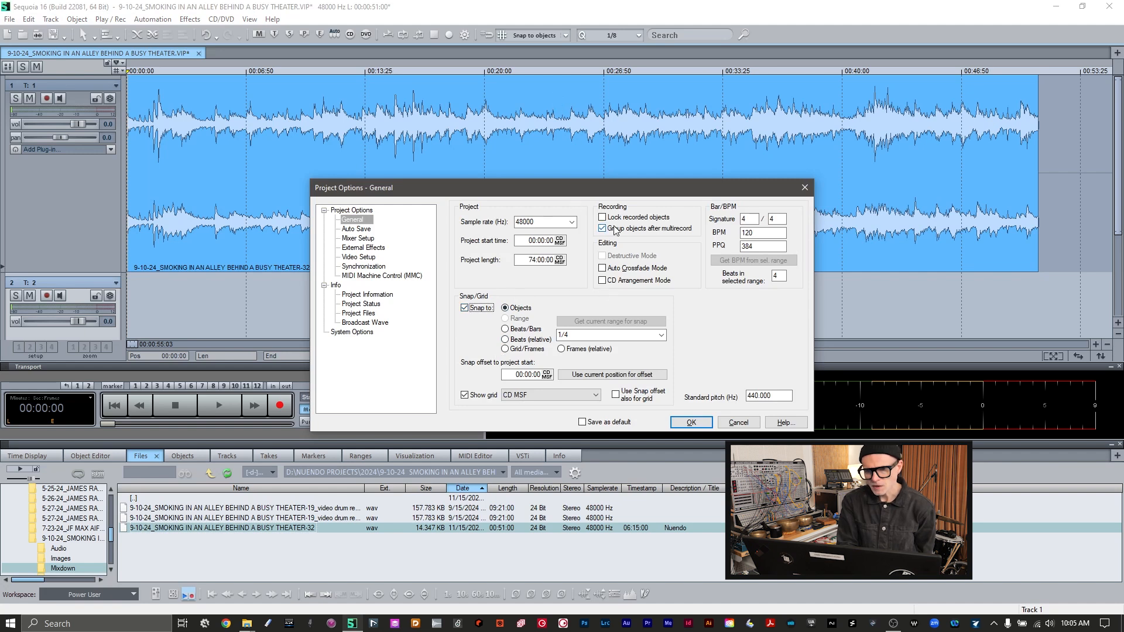
click(603, 268)
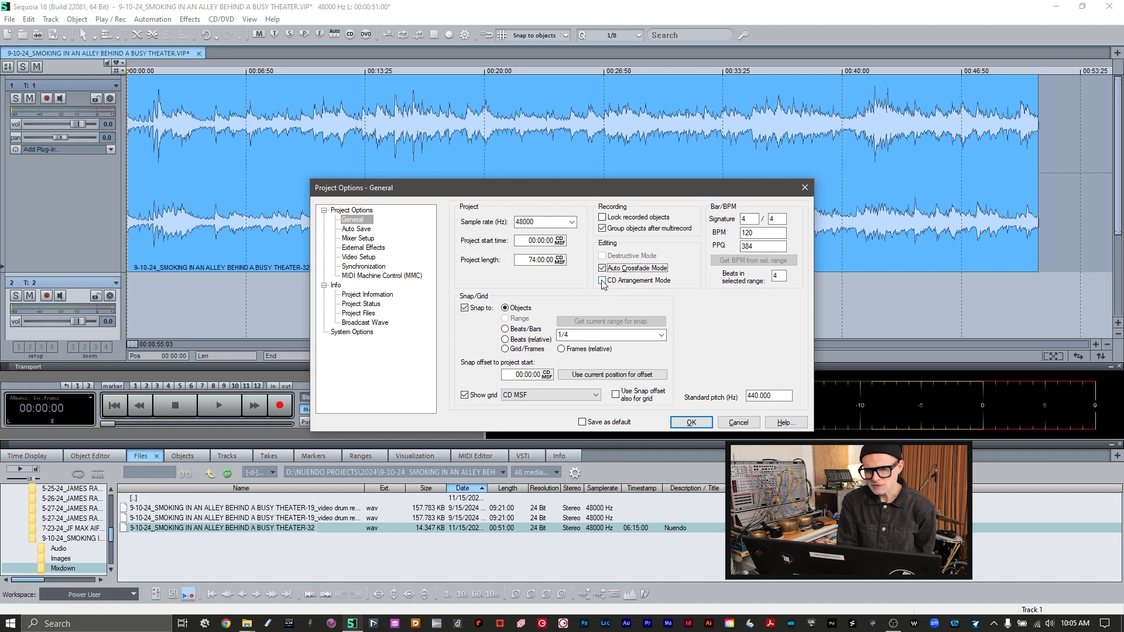
click(602, 281)
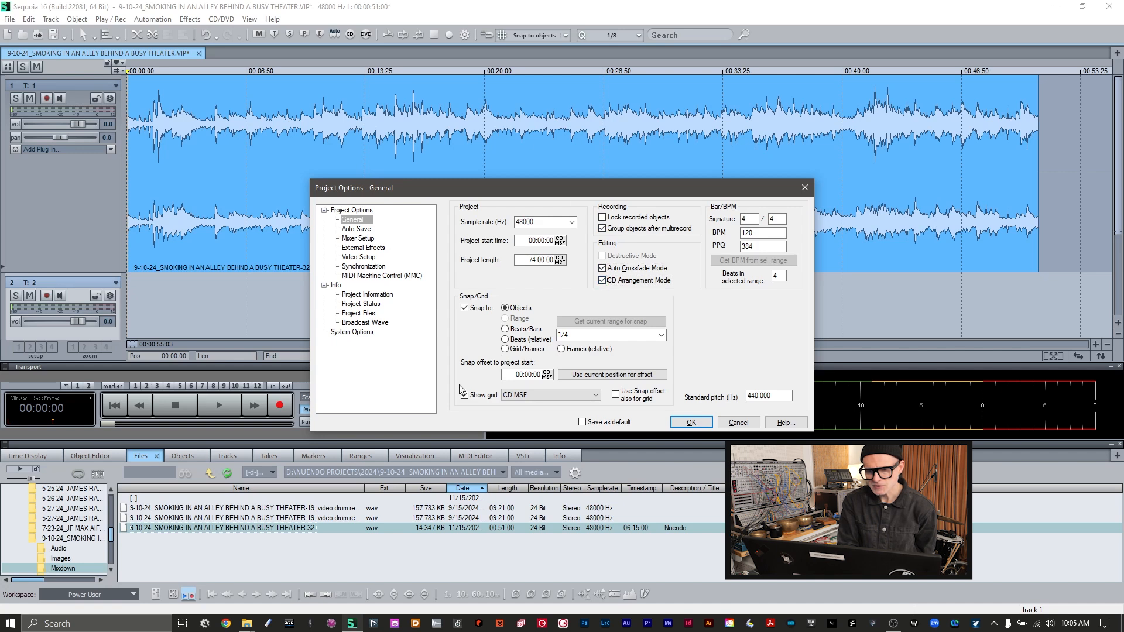
click(691, 423)
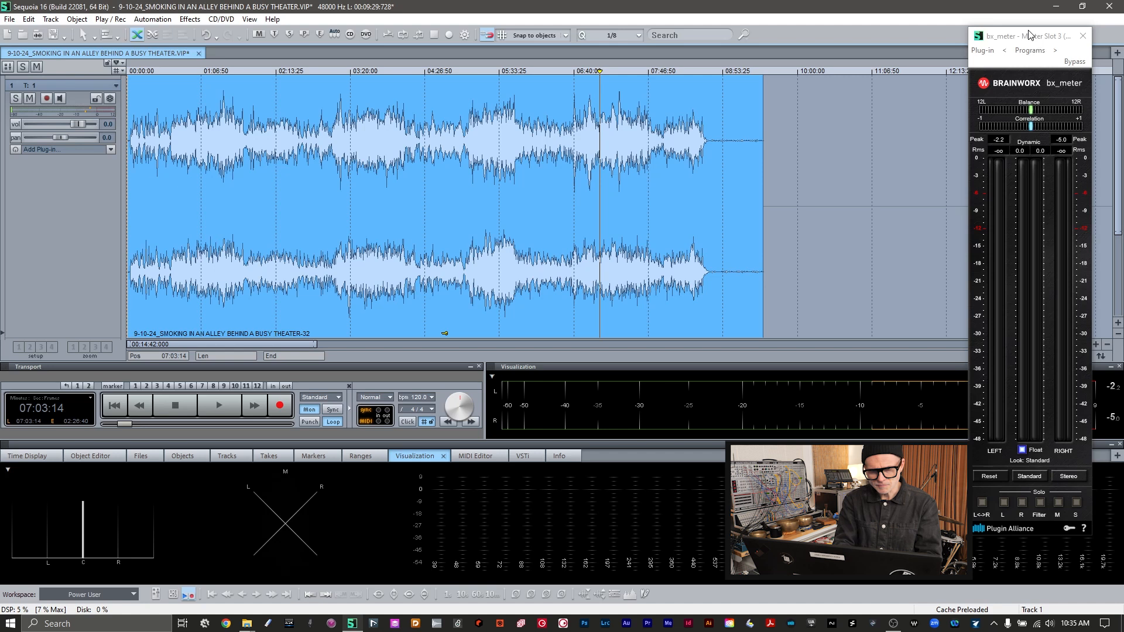
- Set the playhead to about 05:23, open the mixer and inspect the ReaStream plug-in on the master channel
click(488, 72)
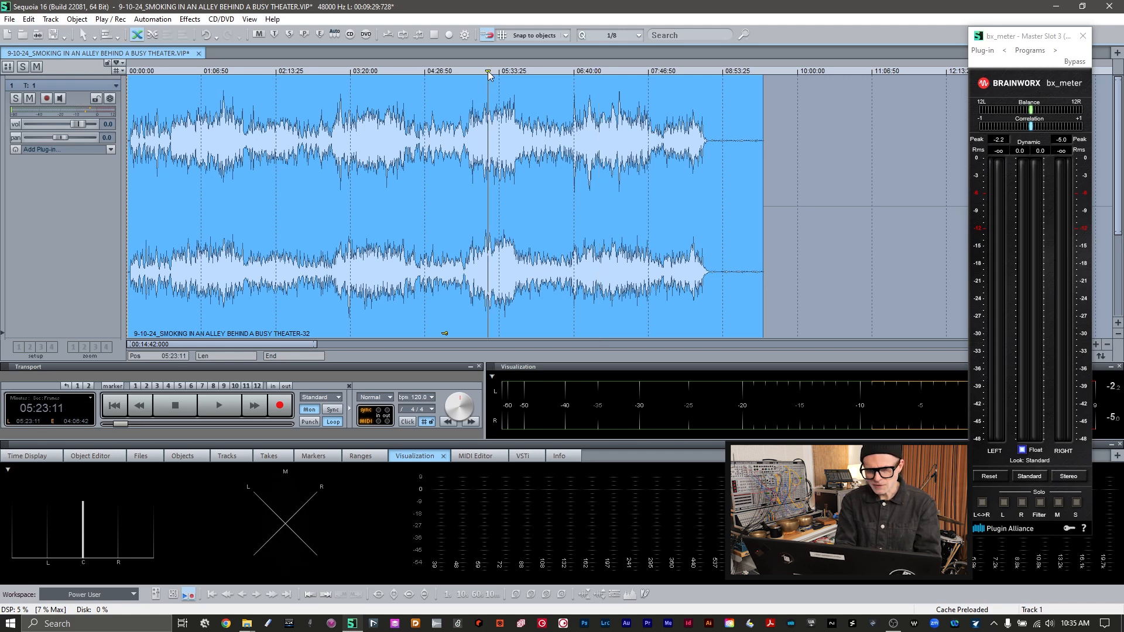
key(m)
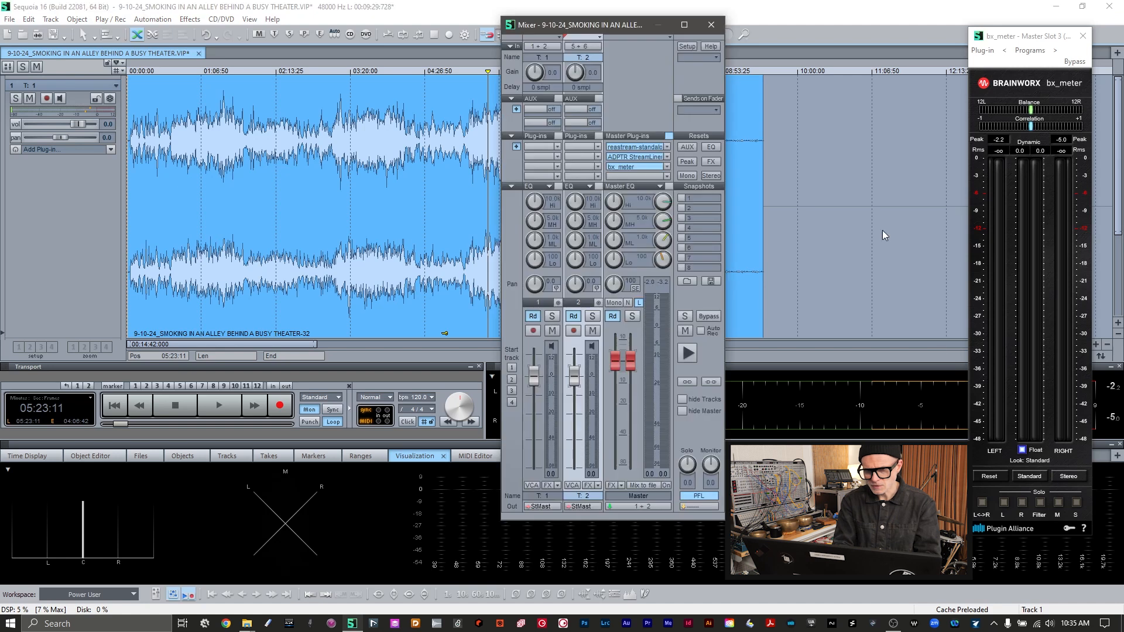
right_click(656, 149)
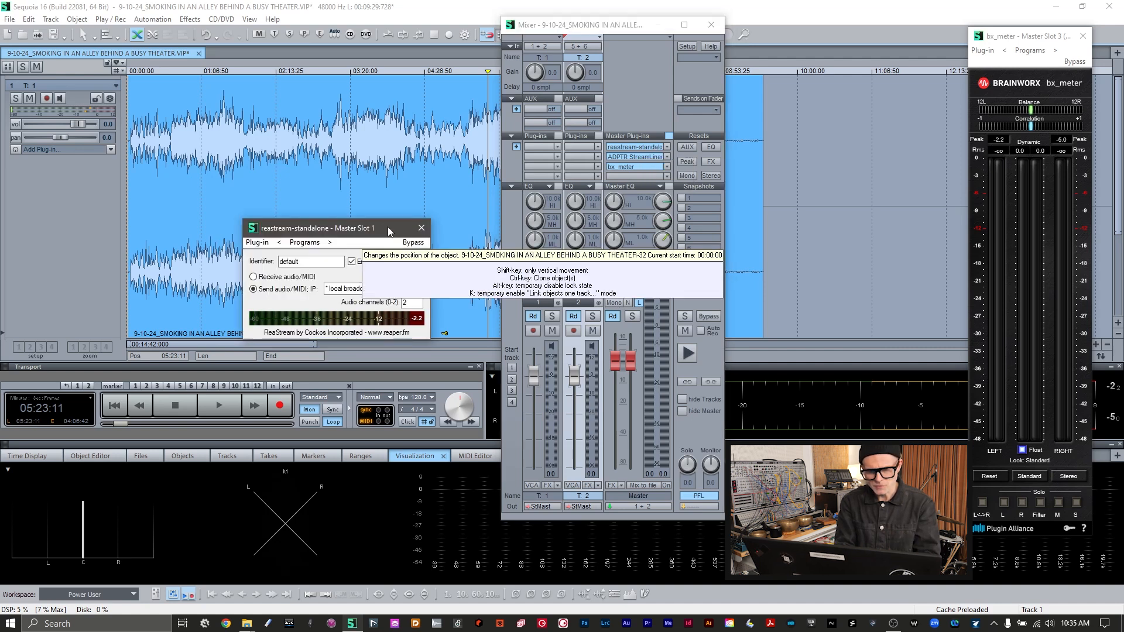
click(421, 229)
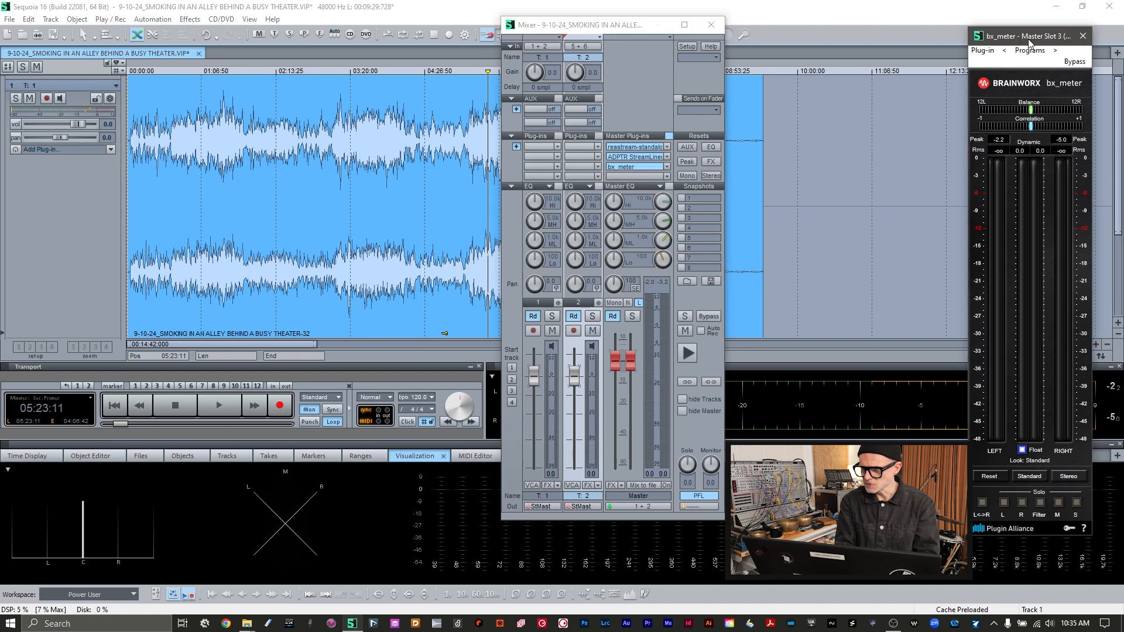
- Play the mix from about 05:23 and watch its levels on bx_meter, moving the mixer clear of the waveform
drag(1028, 39, 1026, 21)
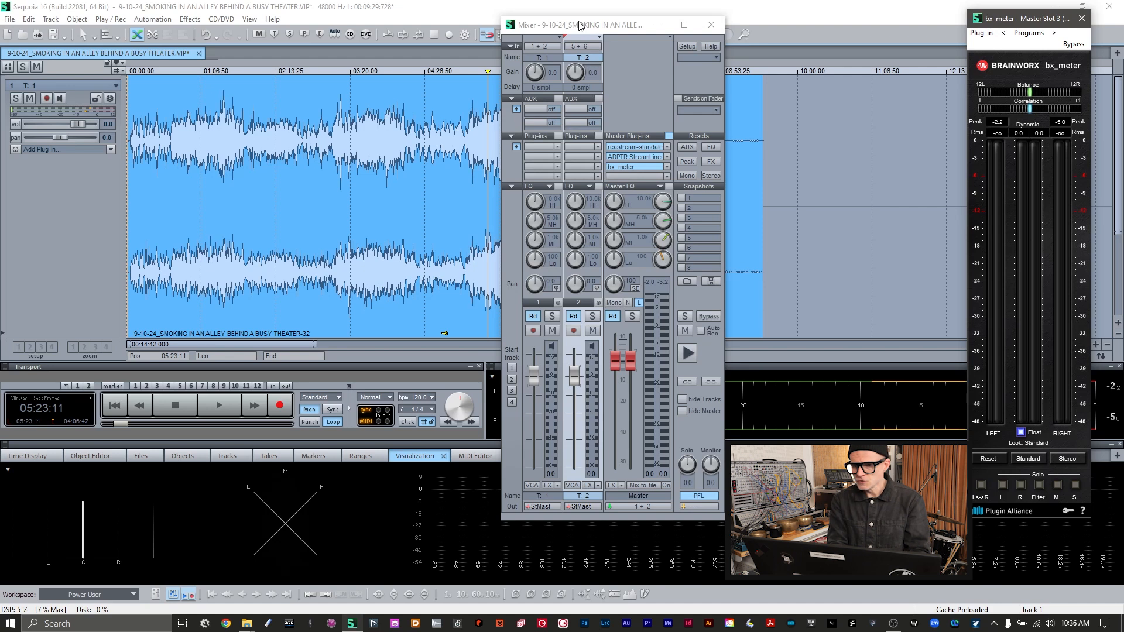
key(space)
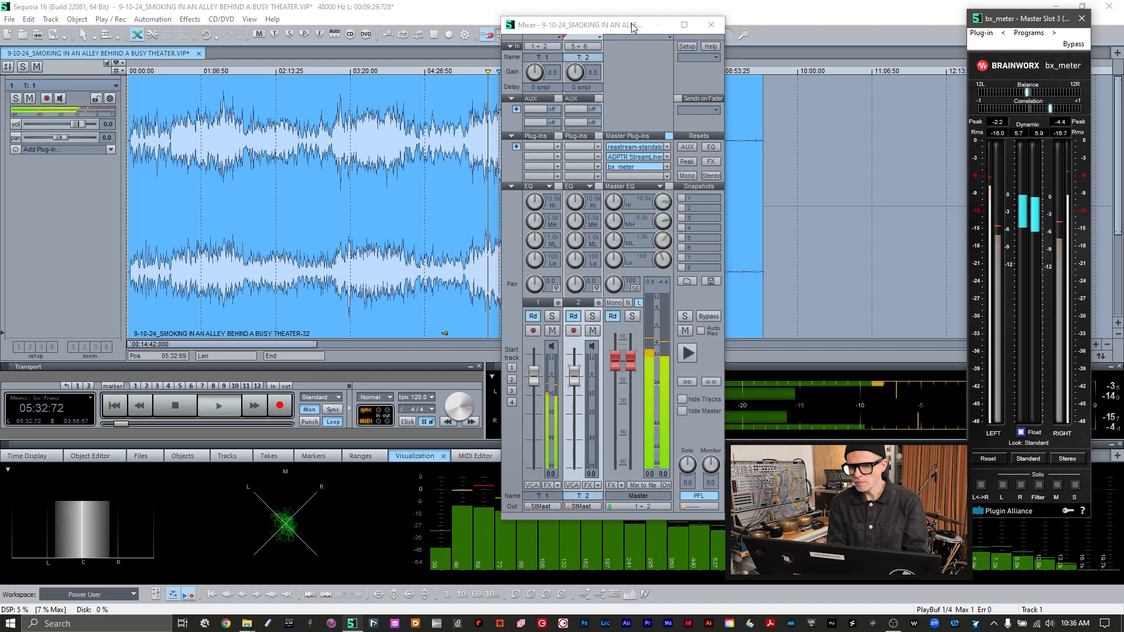
drag(633, 27, 323, 17)
drag(322, 17, 326, 20)
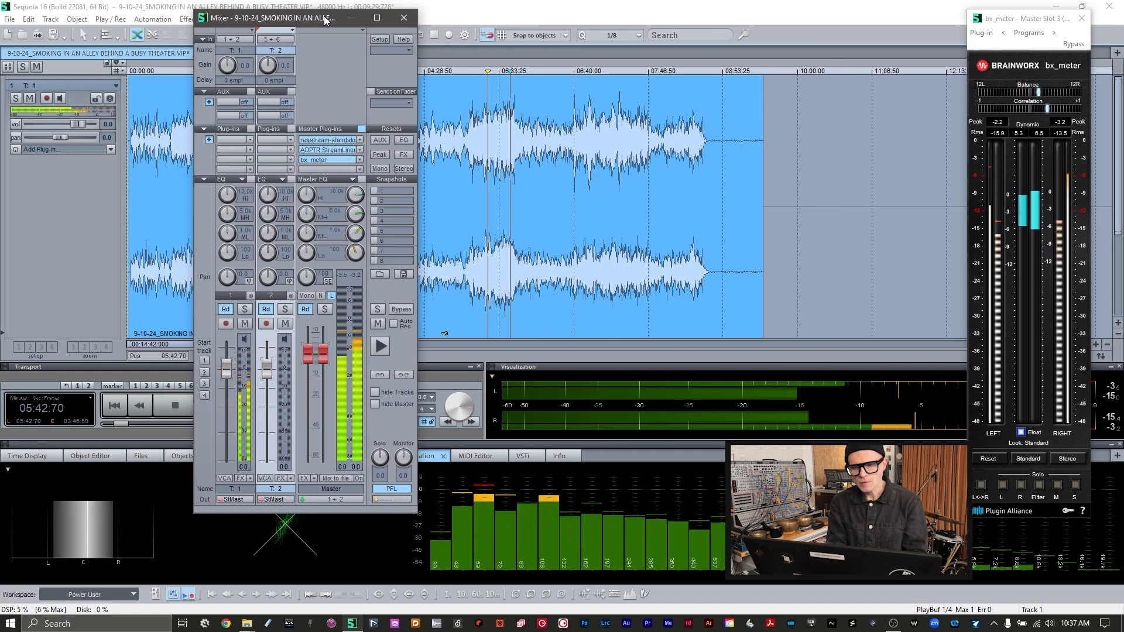
key(space)
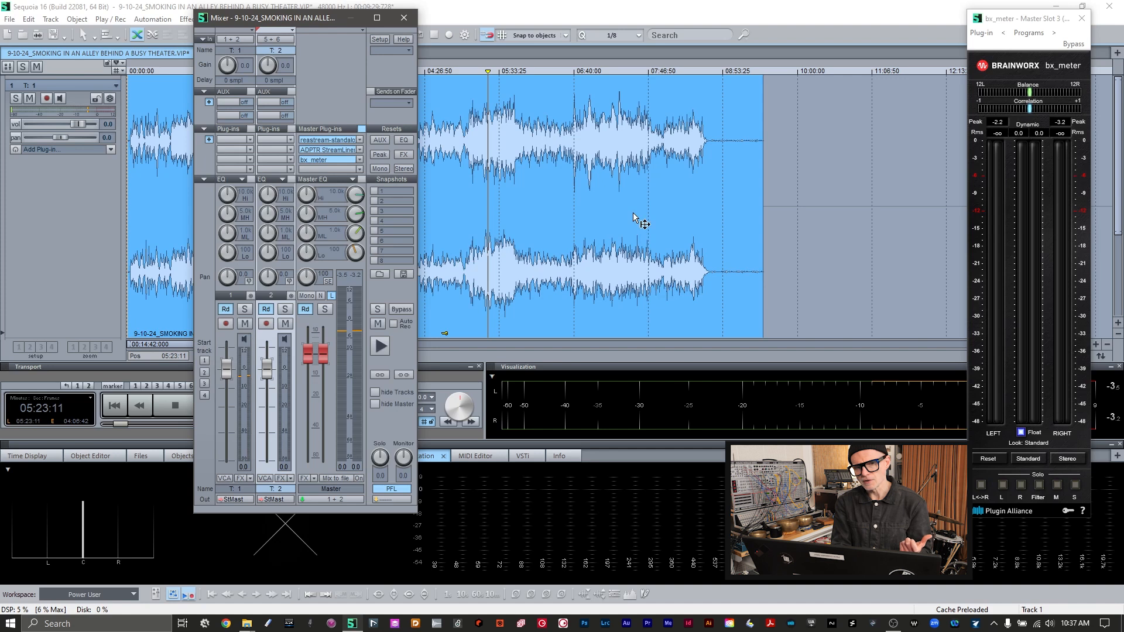
- Play the passage while checking its loudness against Spotify Normal in ADPTR StreamLiner on the master, and close StreamLiner and the mixer
click(349, 152)
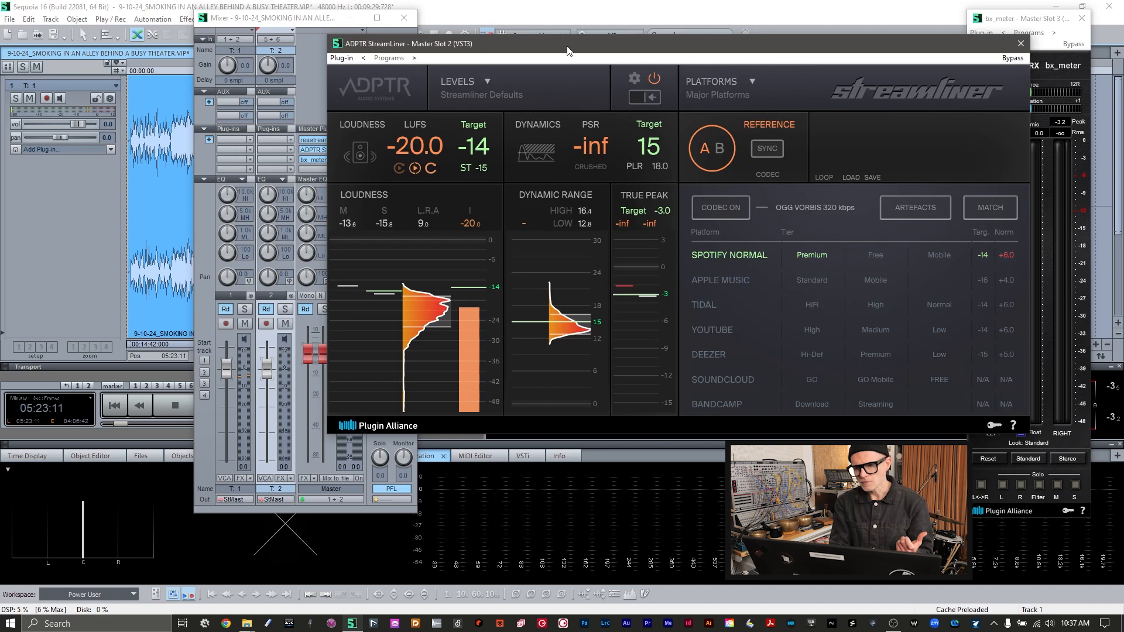
drag(566, 51, 615, 55)
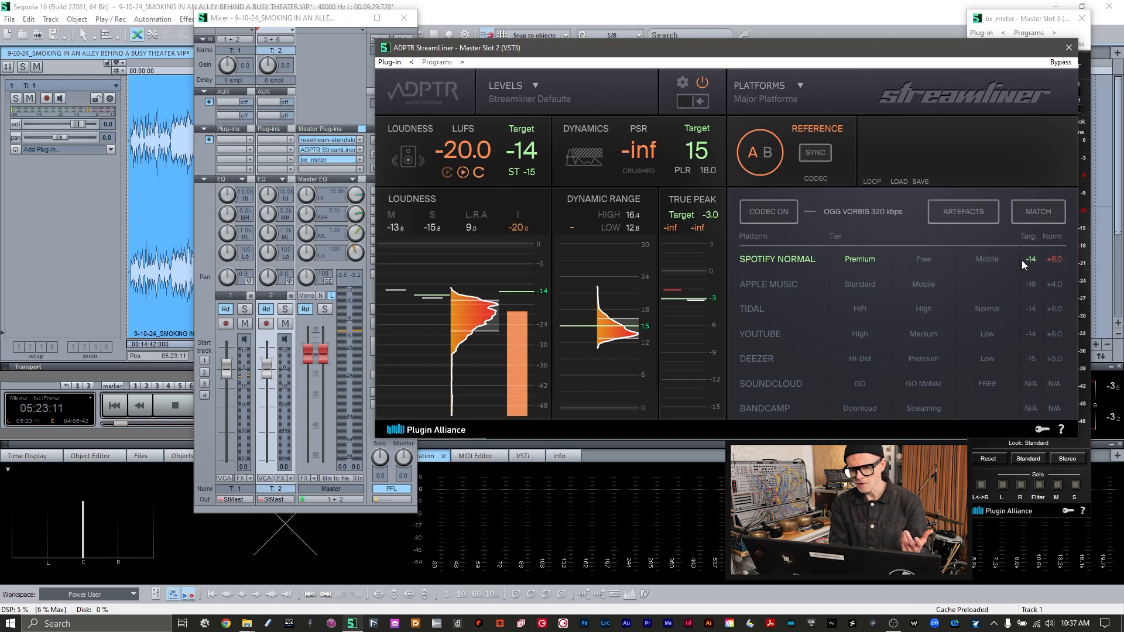
key(space)
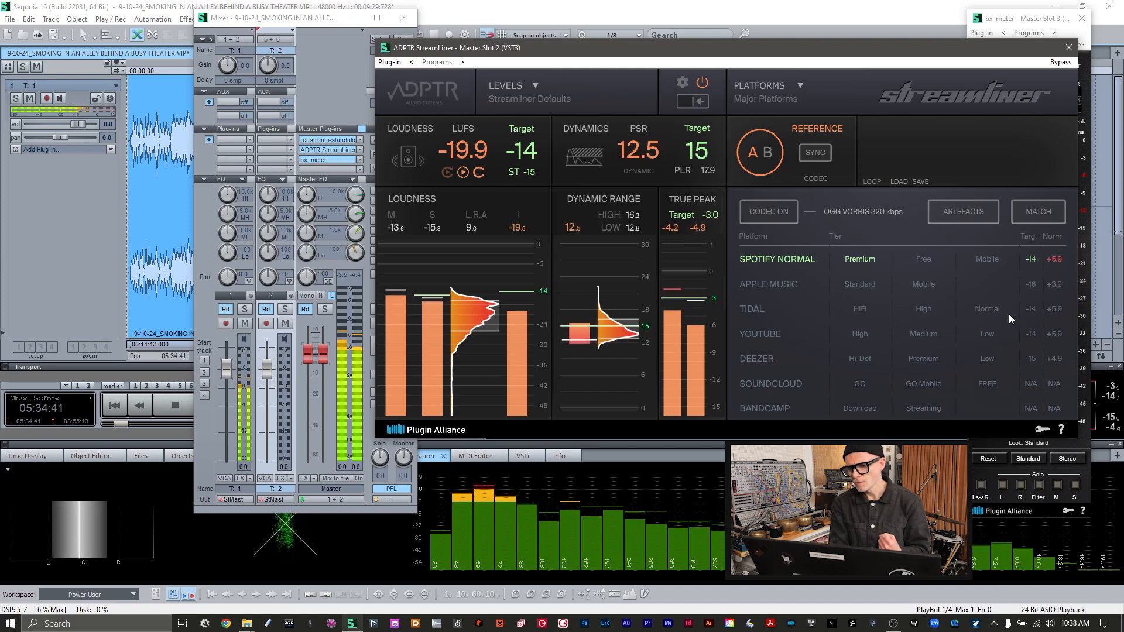
key(space)
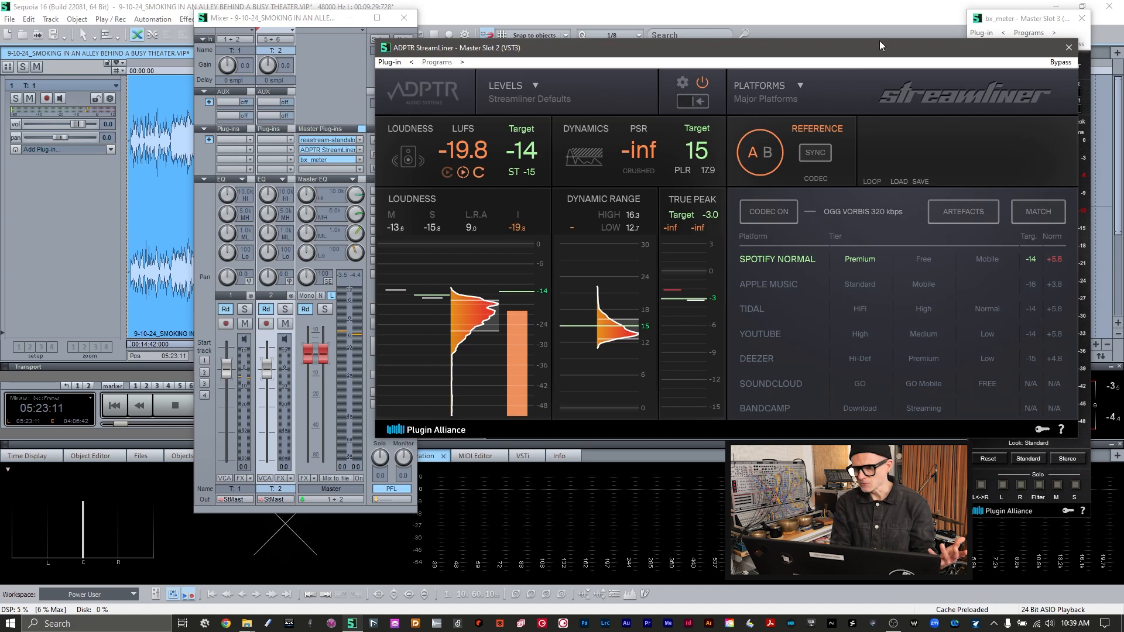
click(1068, 50)
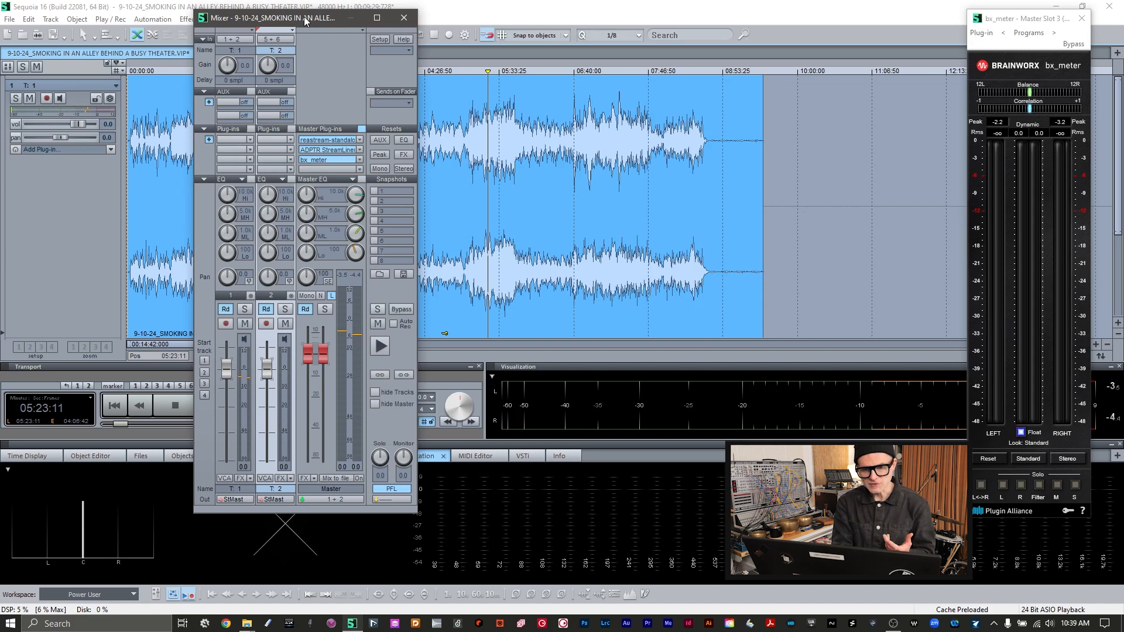
click(406, 19)
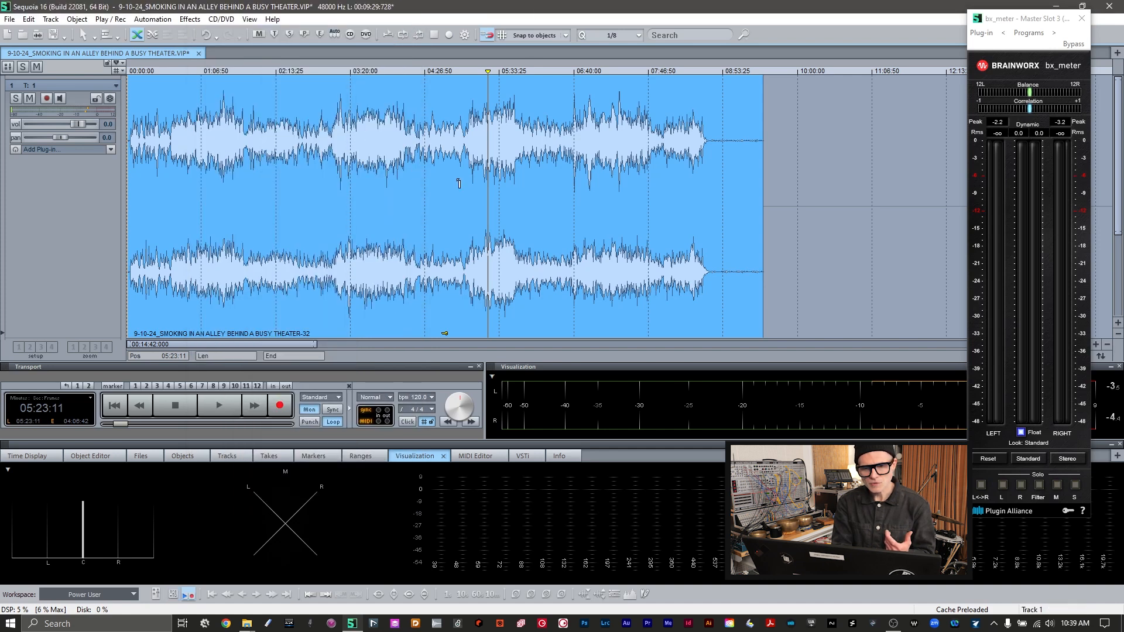
- Set the playhead to about 03:50 and normalize the mixdown object in the Object Editor
click(95, 458)
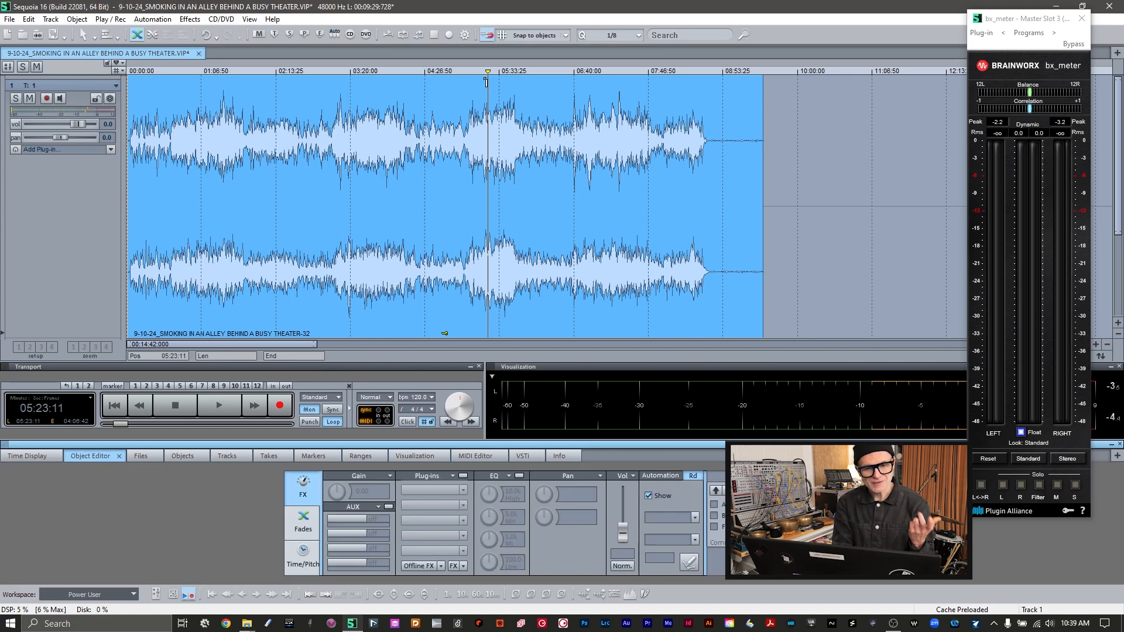
click(386, 123)
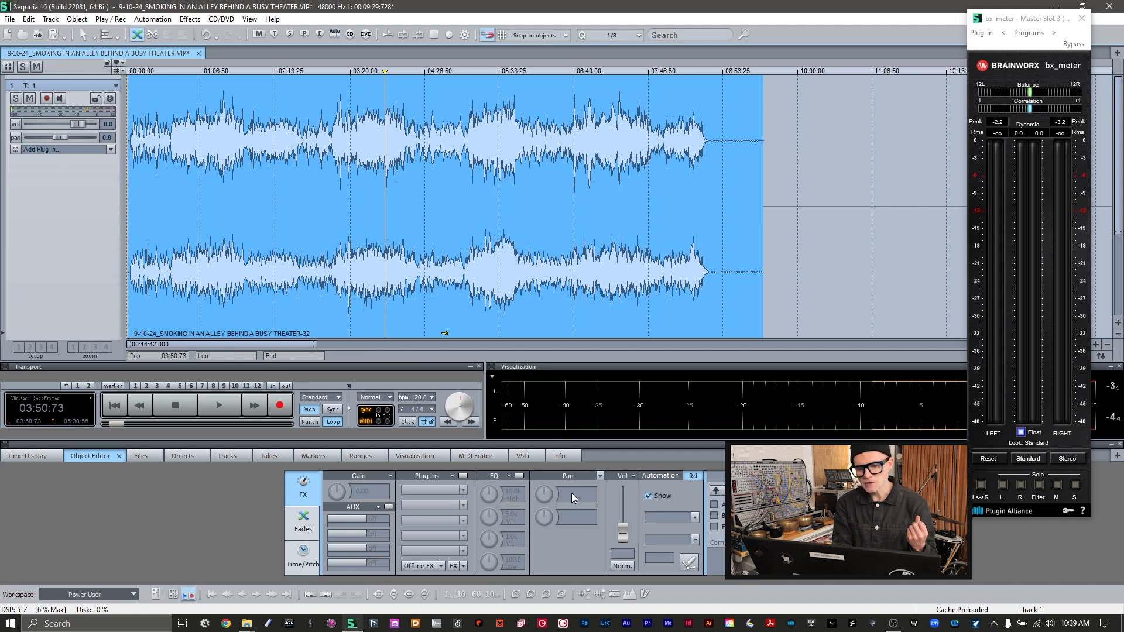
click(623, 567)
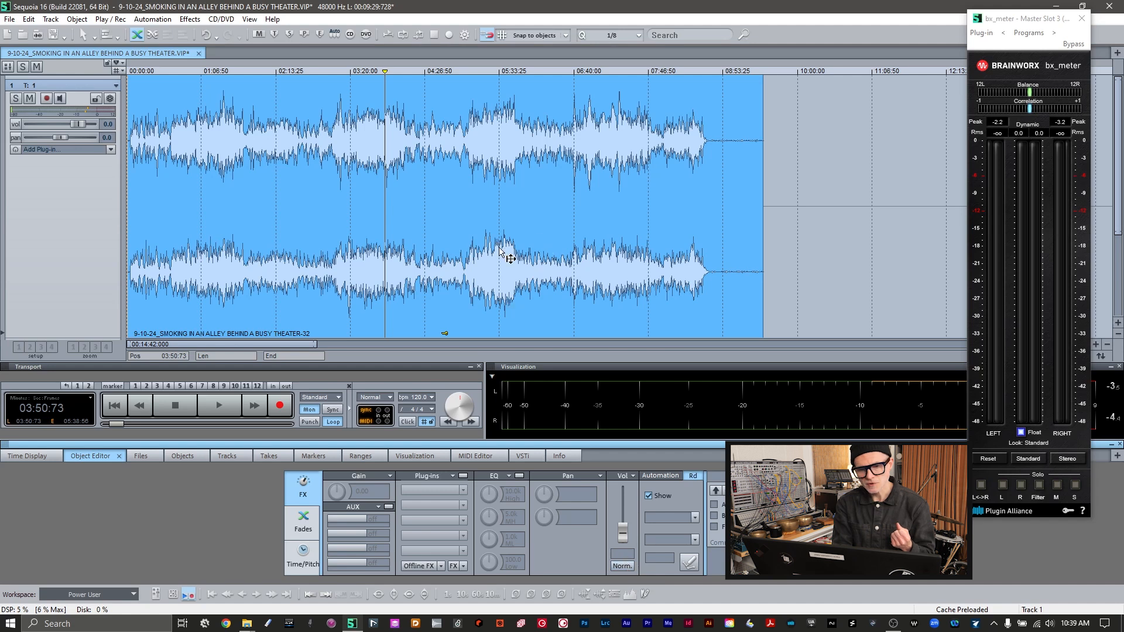
click(500, 249)
click(623, 567)
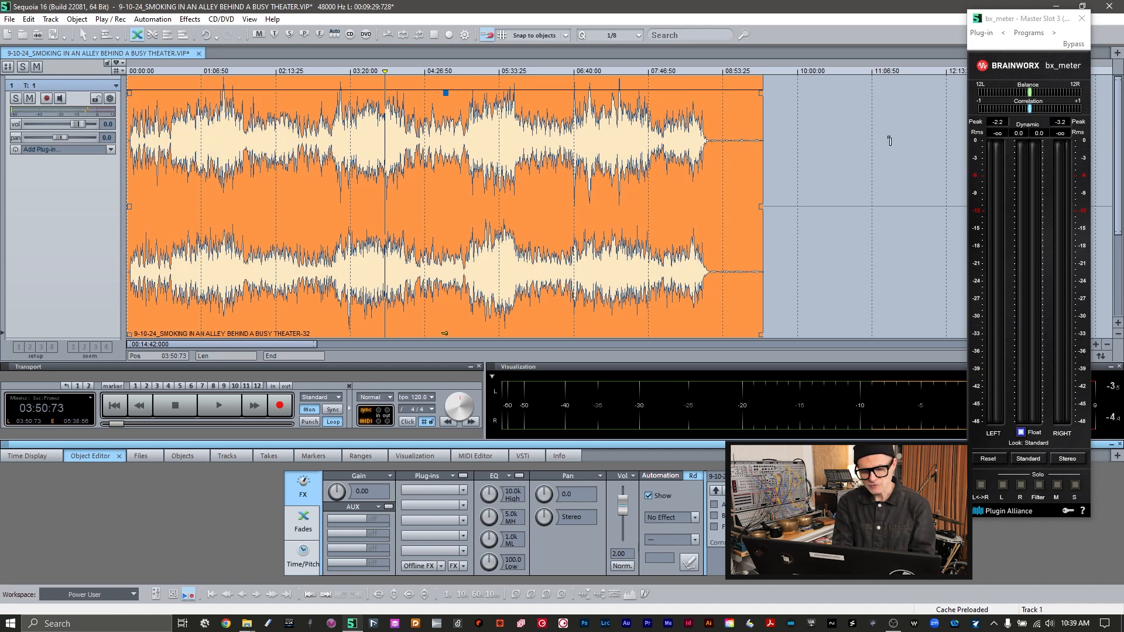
- Reset the object's volume to 0.00 and check the playing mix's loudness against Apple Music and Tidal in StreamLiner
key(m)
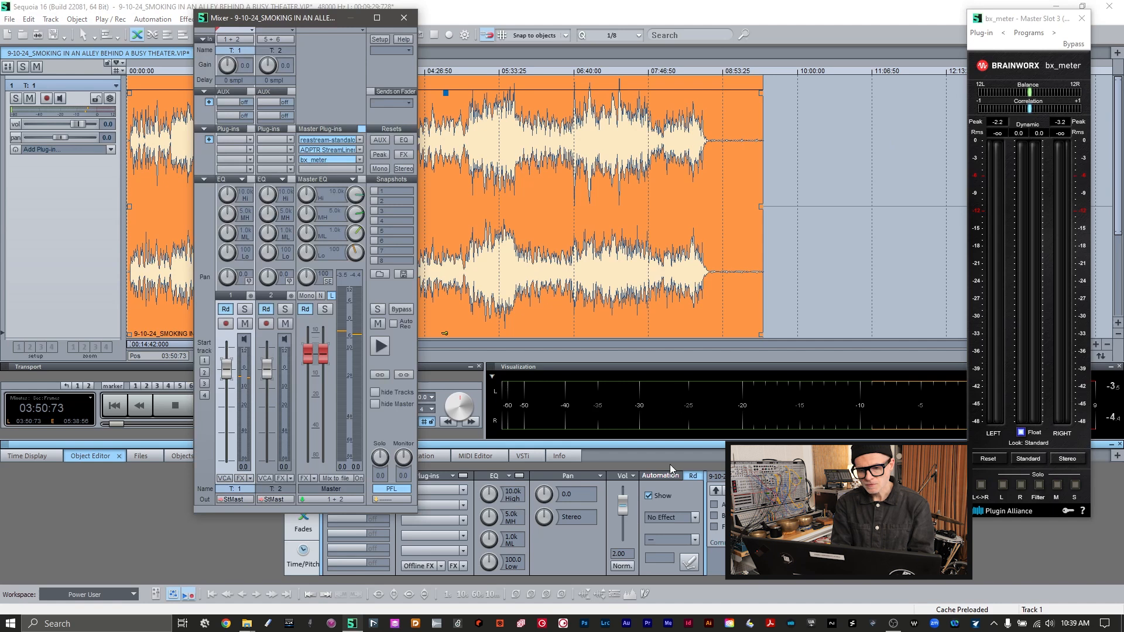
double_click(622, 504)
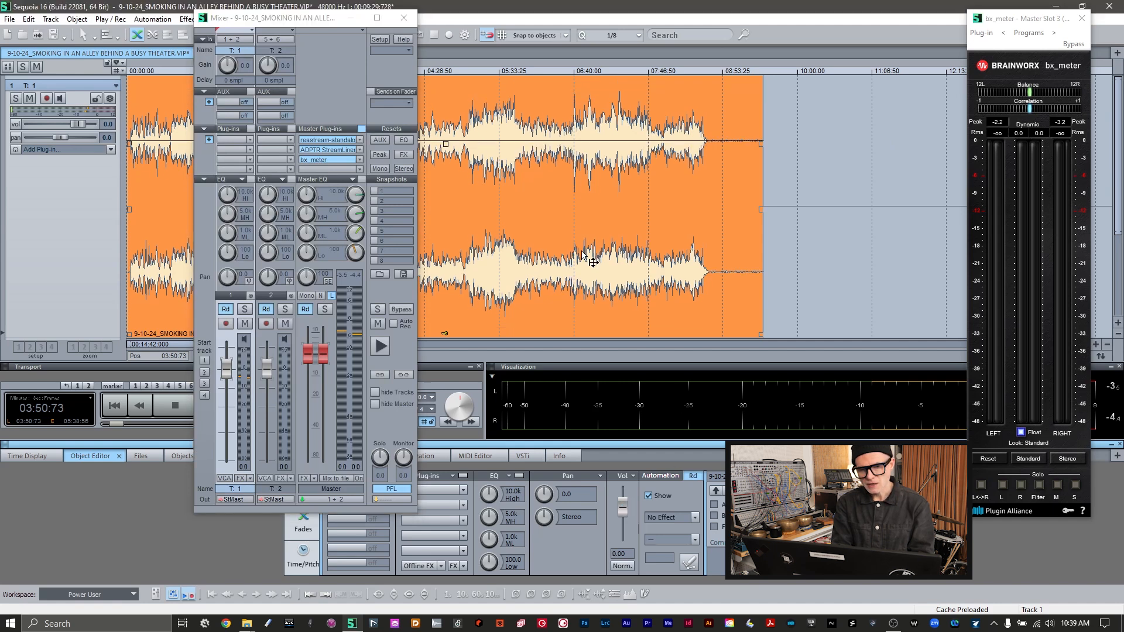
right_click(321, 153)
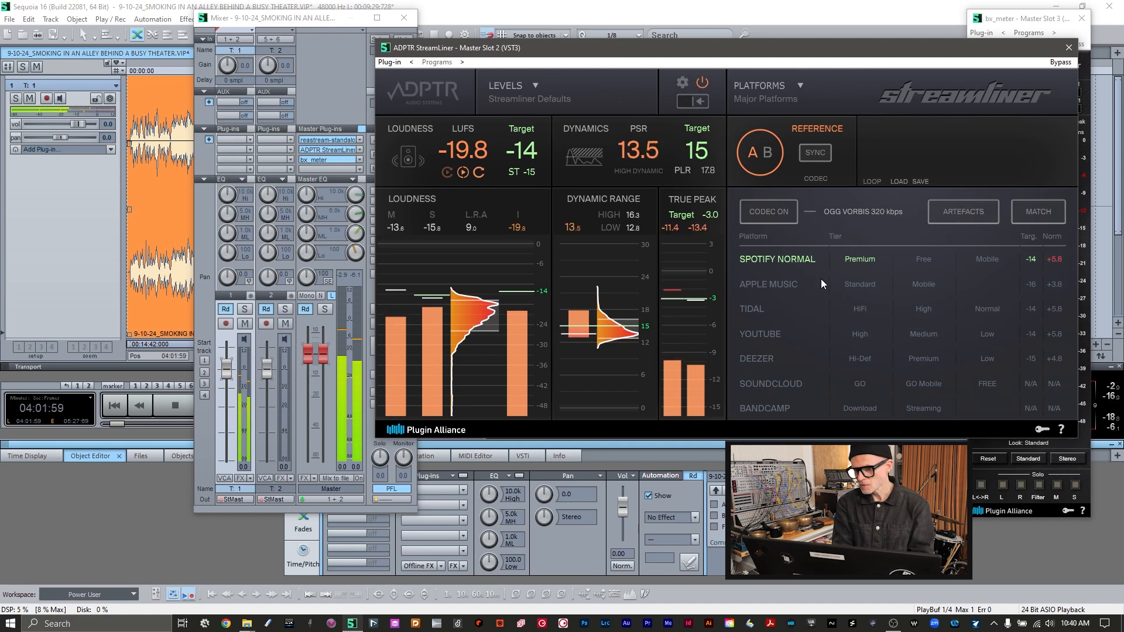
click(779, 287)
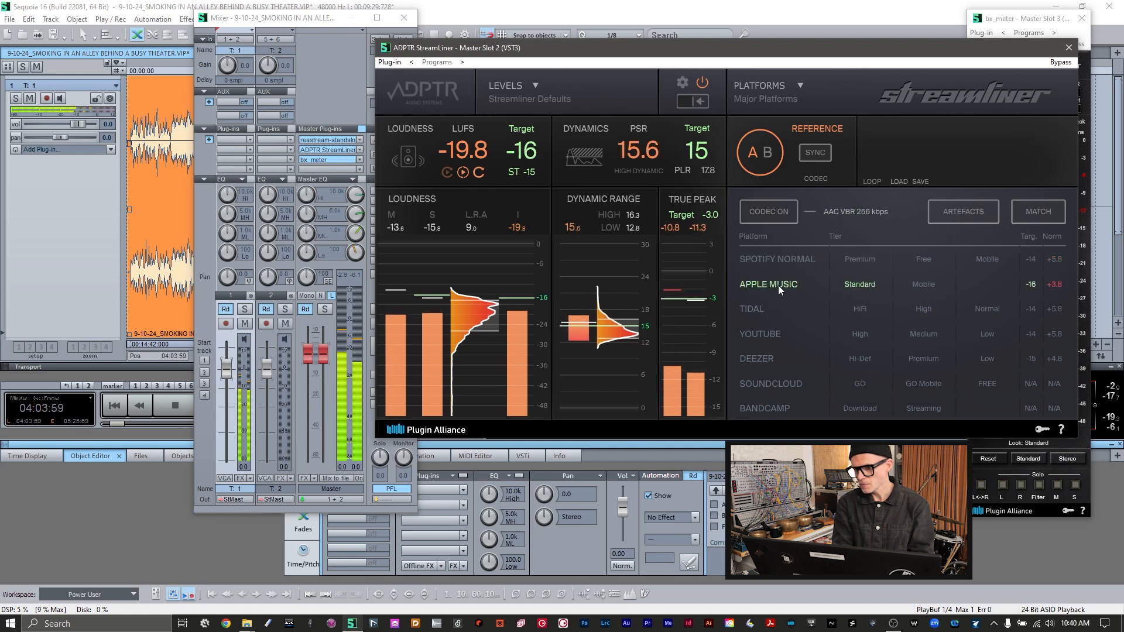
click(755, 308)
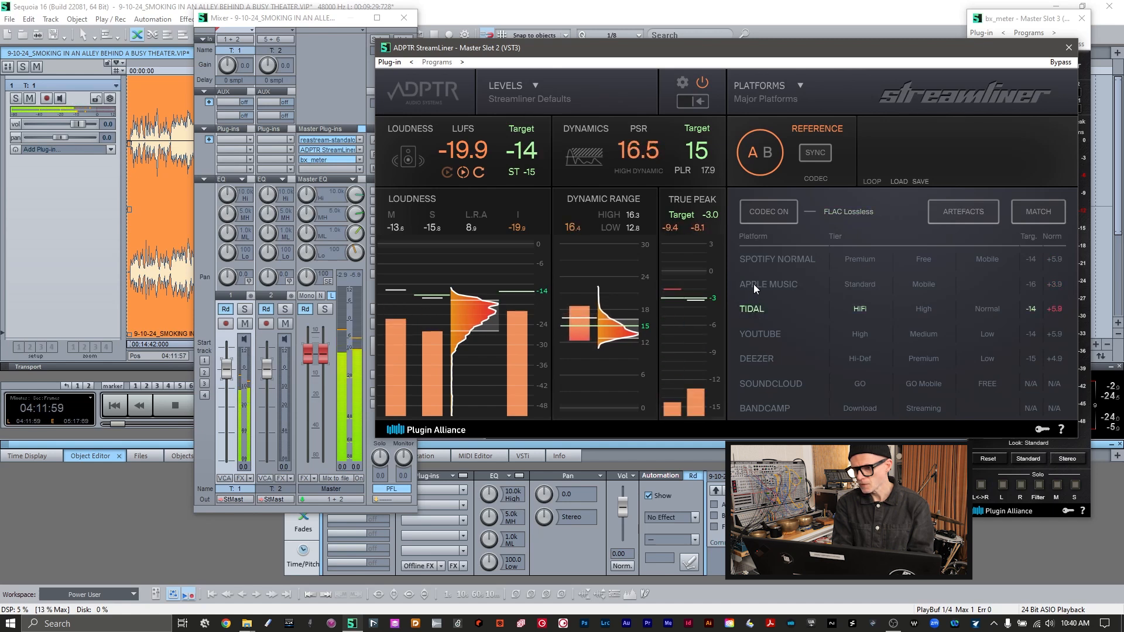
click(754, 284)
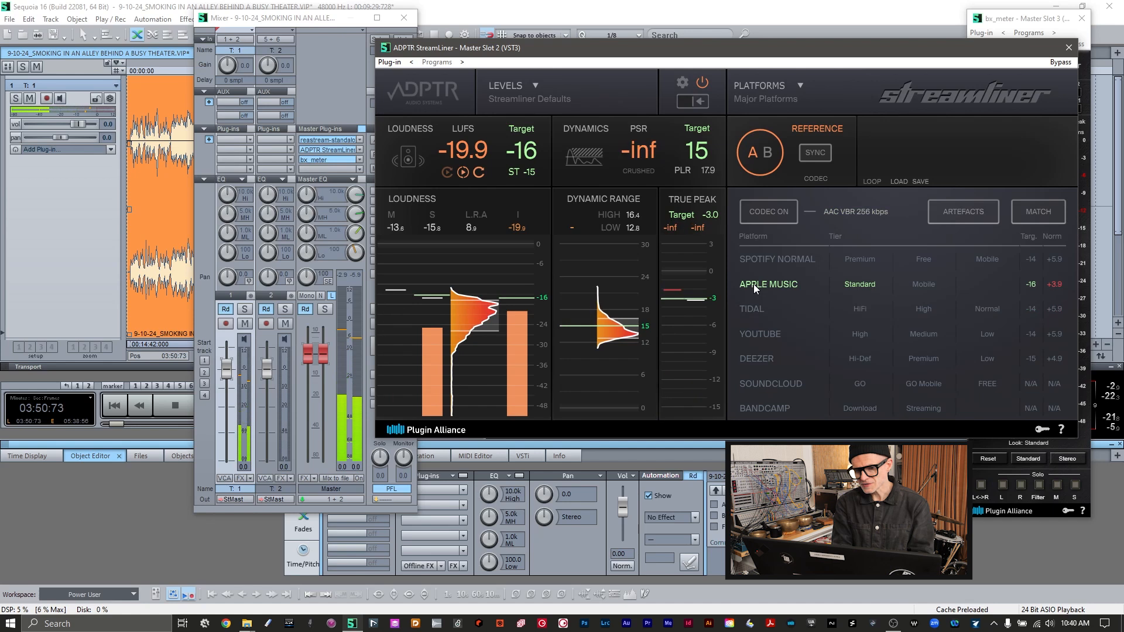
- Normalize the object again and play it, comparing its loudness with the Spotify Normal target in StreamLiner
click(620, 566)
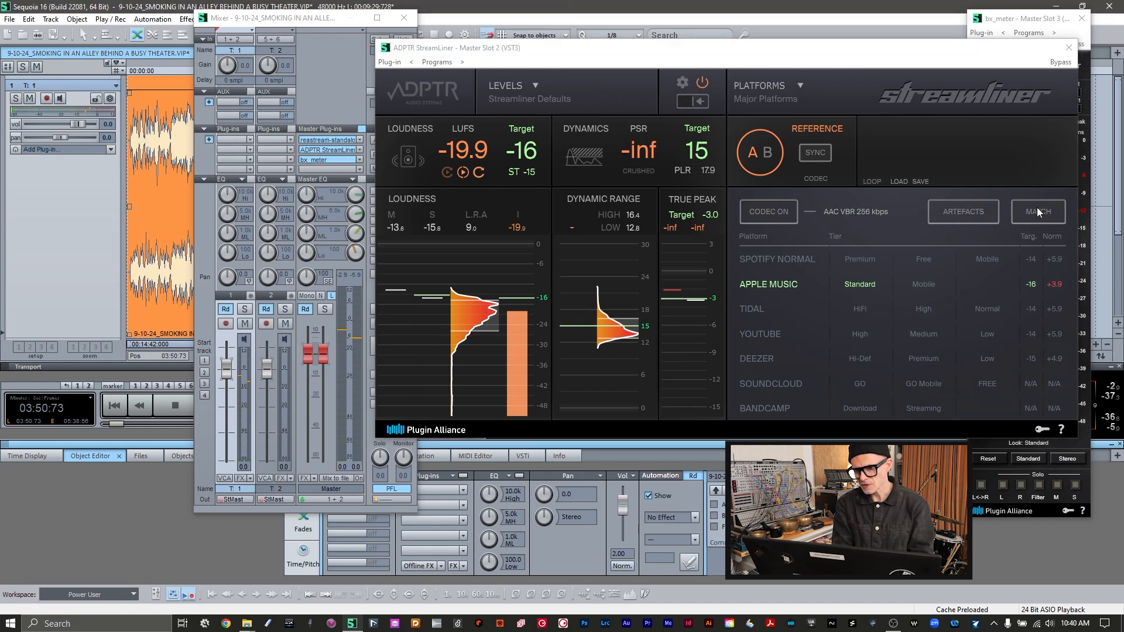
key(space)
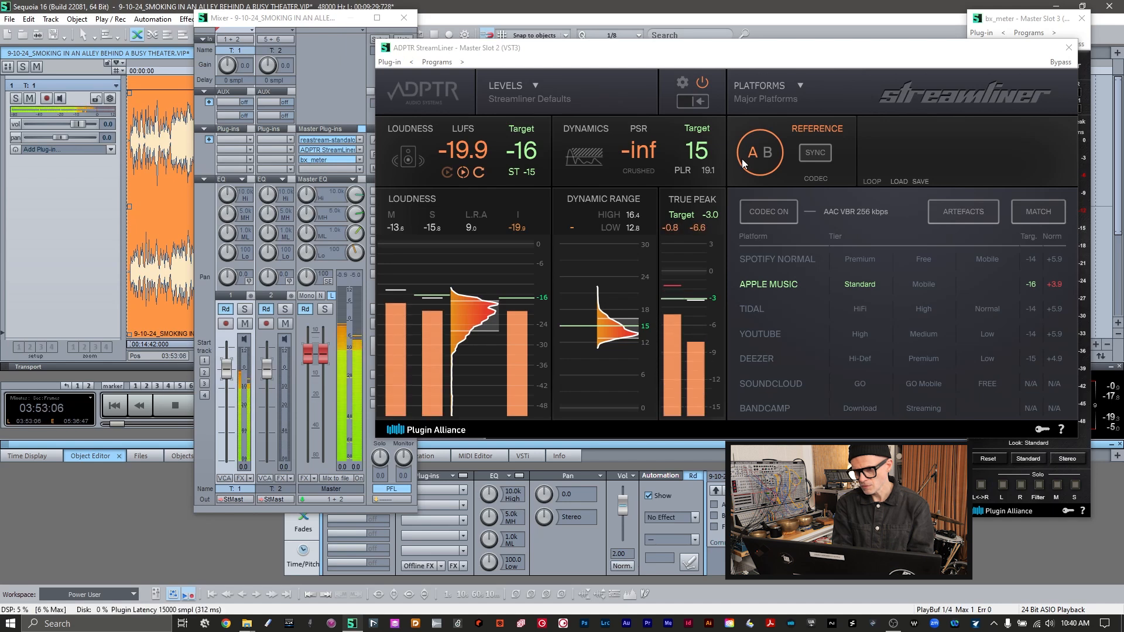
click(778, 258)
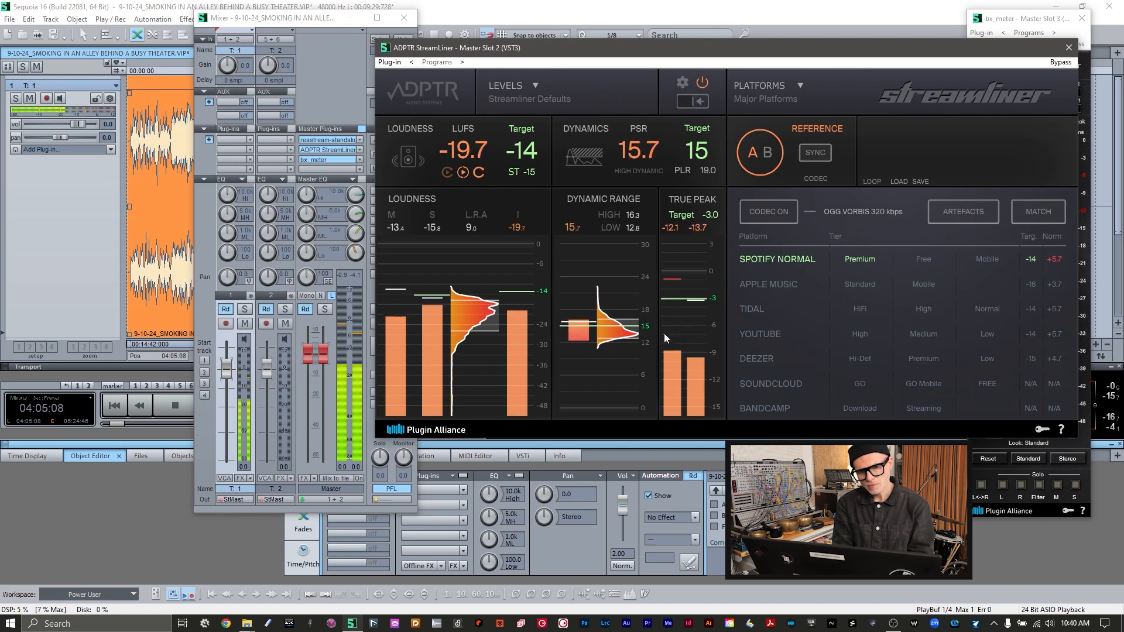
- Close StreamLiner, place the bx_meter window over the empty area after the object and stop playback
click(1068, 46)
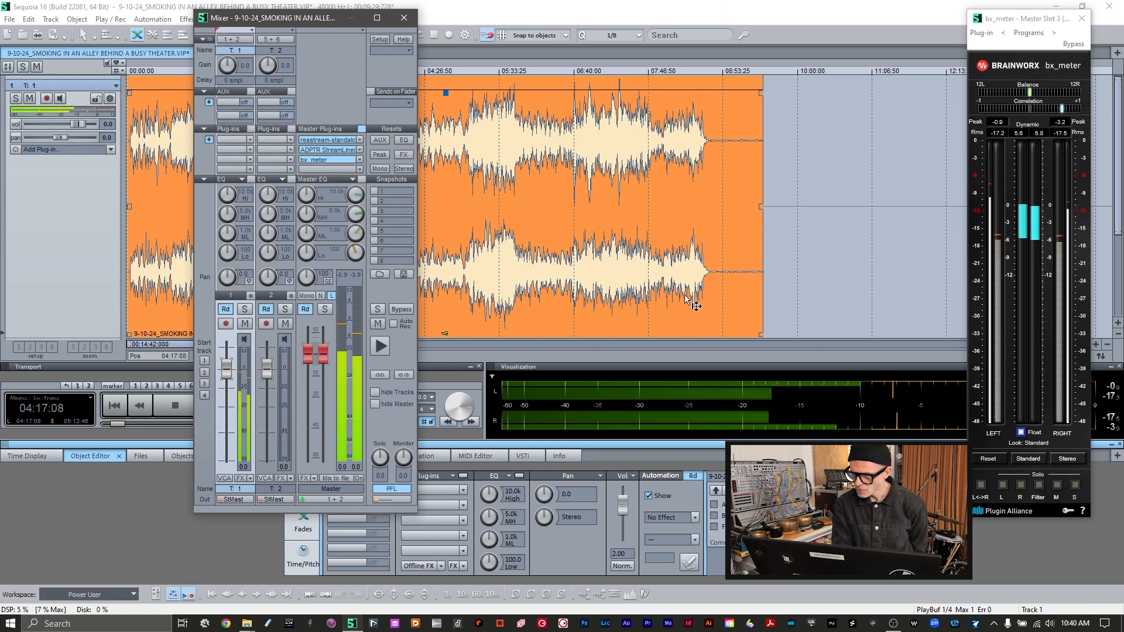
click(1031, 21)
drag(1031, 21, 874, 42)
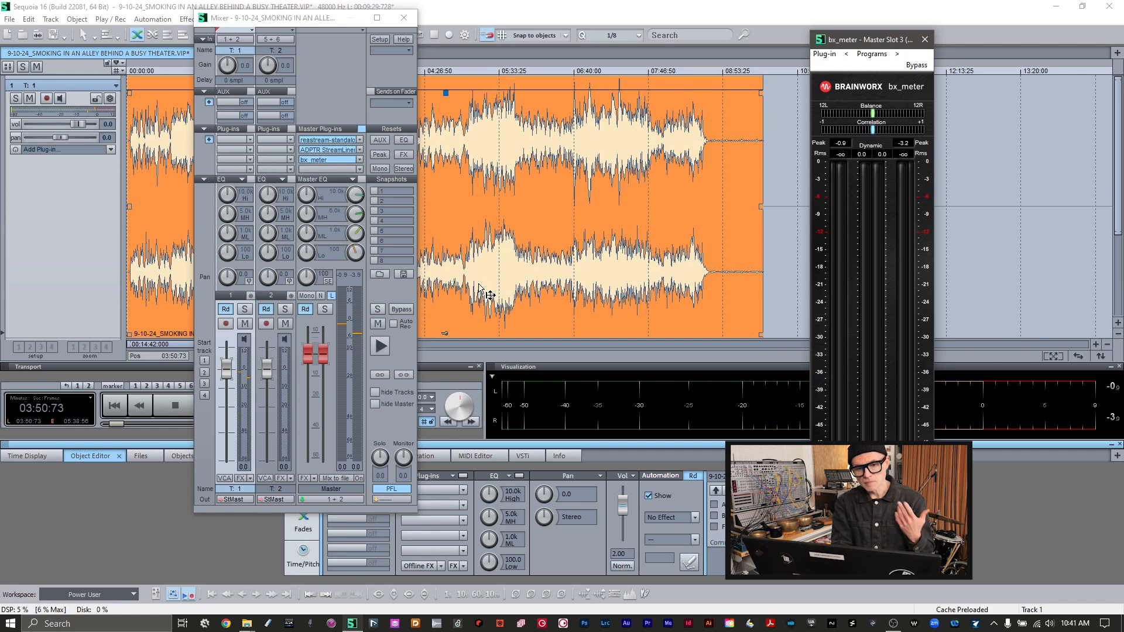
- Reset the mixdown object's volume to 0.00 and hide the Mixer
double_click(623, 511)
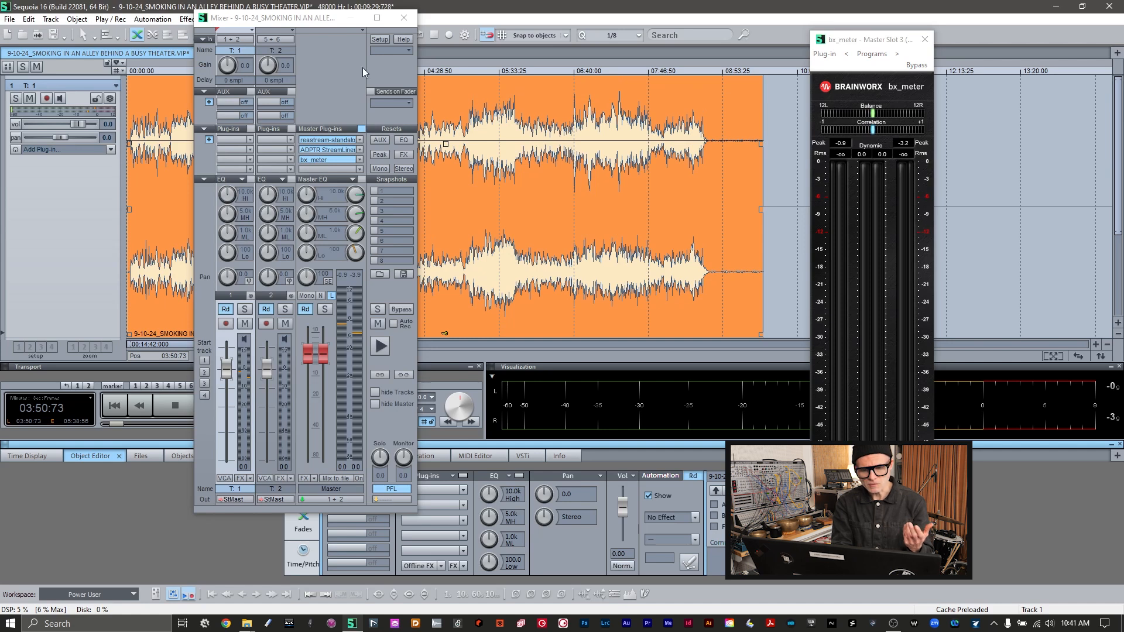
key(m)
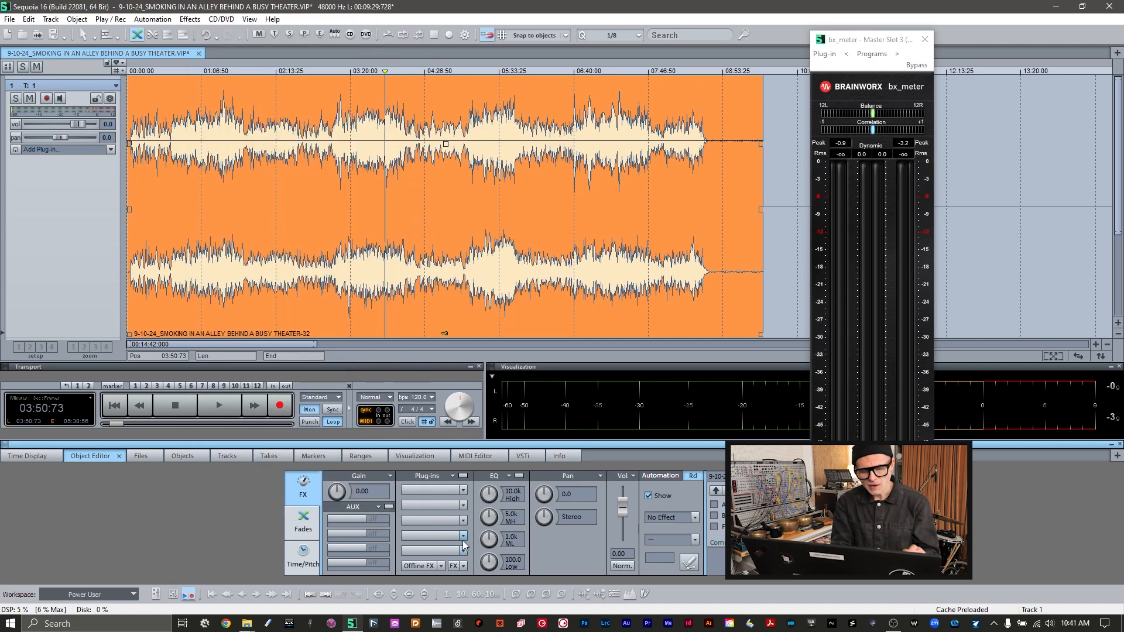
- Insert the VST3 version of iZotope Ozone 8 Equalizer in the mixdown object's first plug-in slot
click(459, 490)
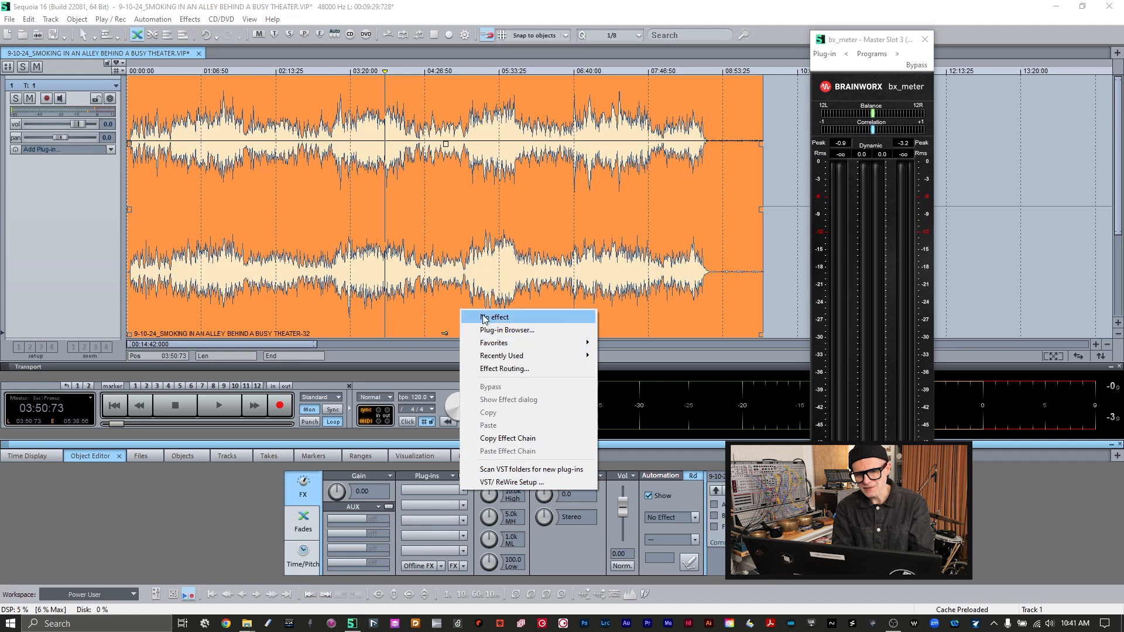
click(485, 330)
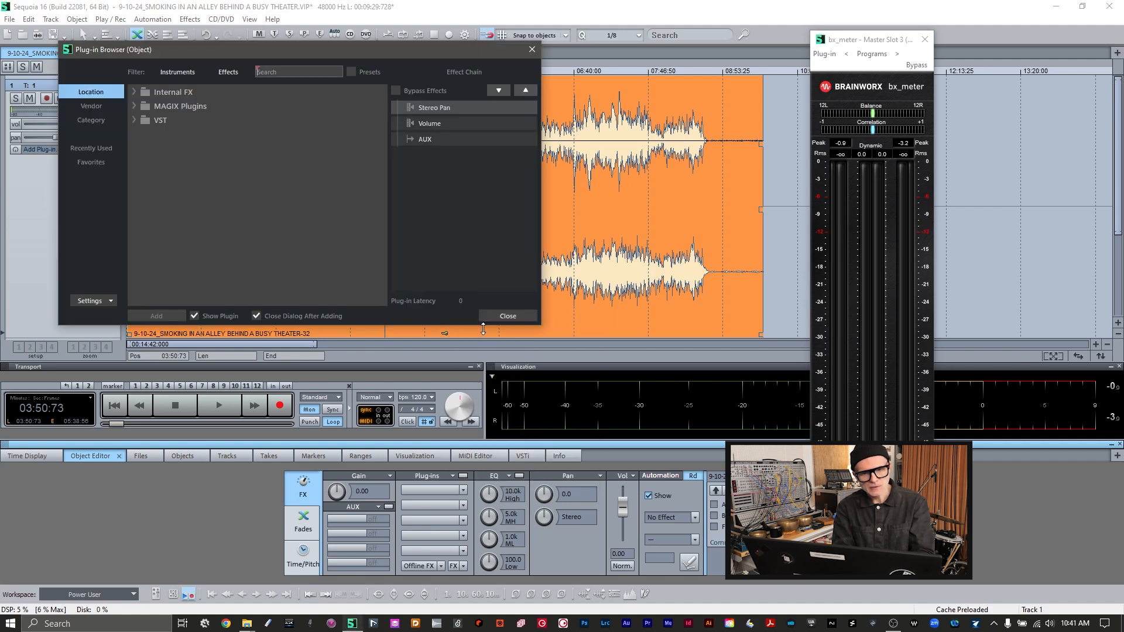
click(134, 120)
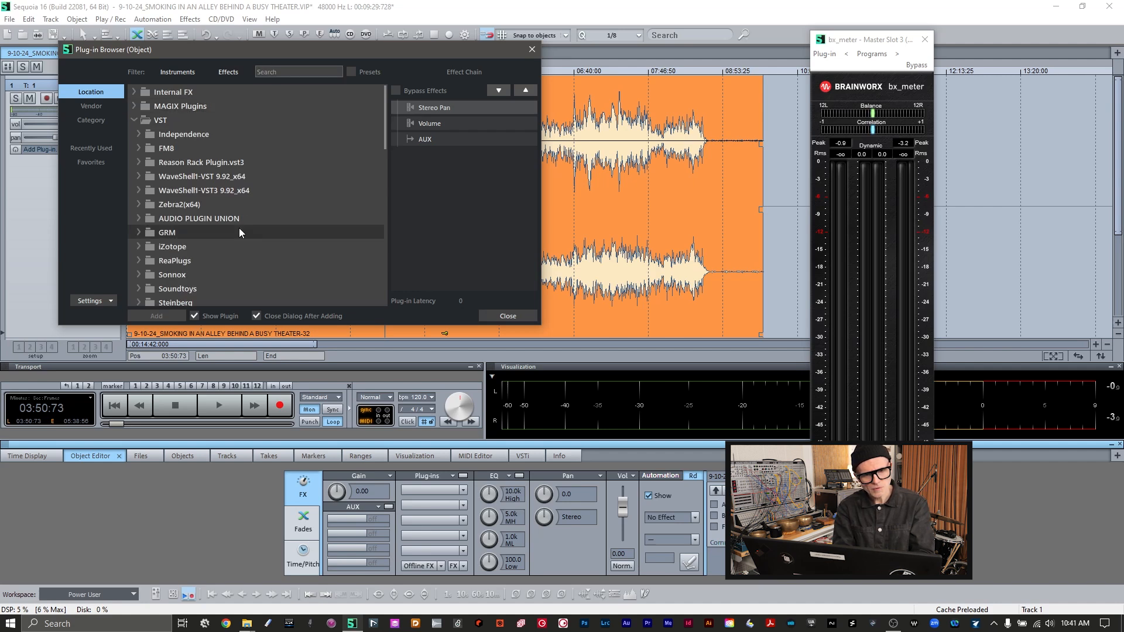
click(135, 248)
scroll(284, 212, down, 3)
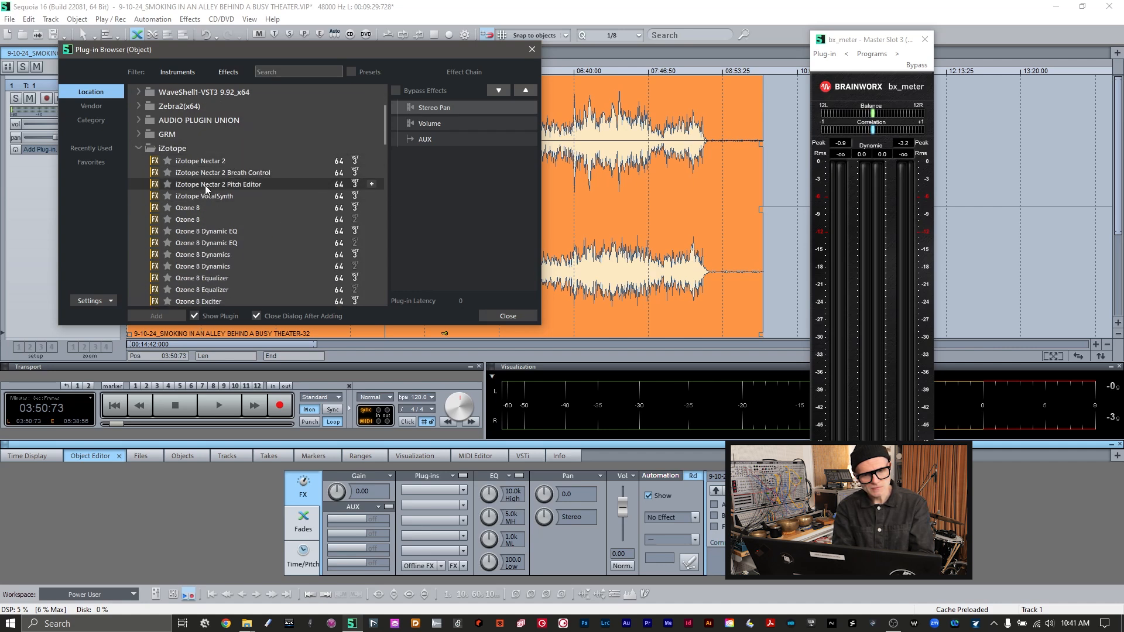
scroll(220, 209, down, 1)
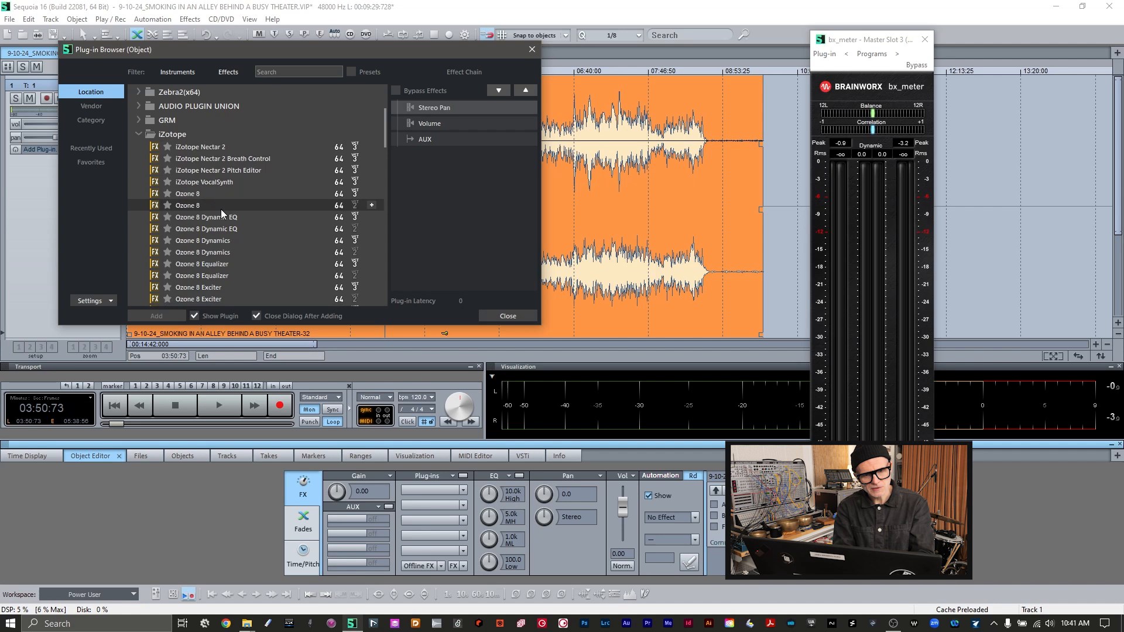
scroll(251, 223, down, 2)
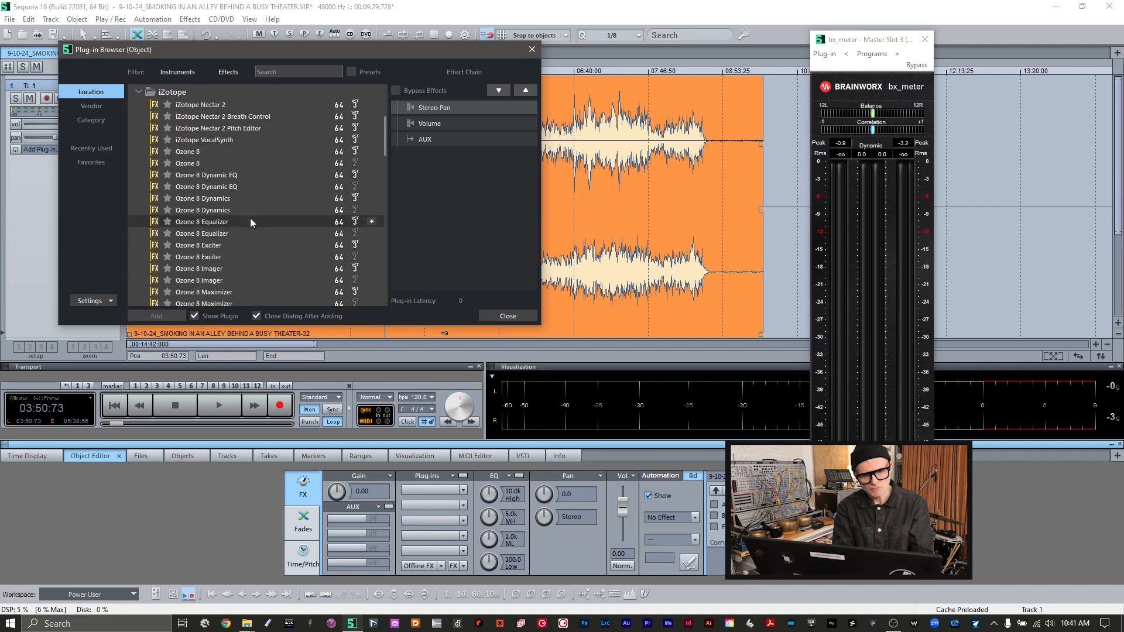
scroll(251, 221, down, 4)
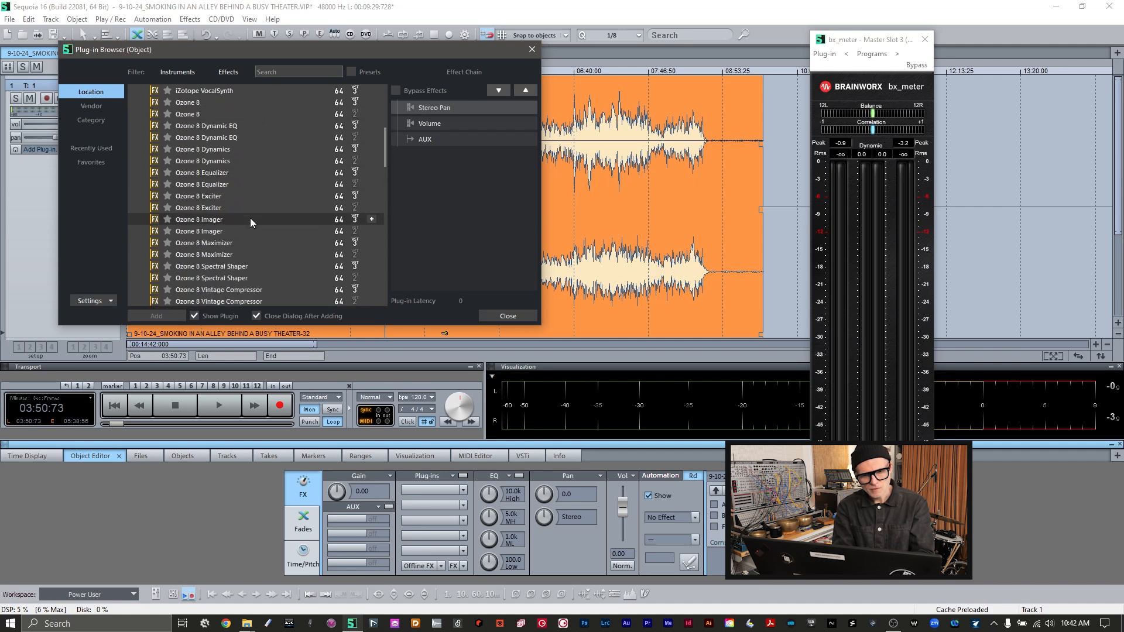
scroll(250, 221, down, 2)
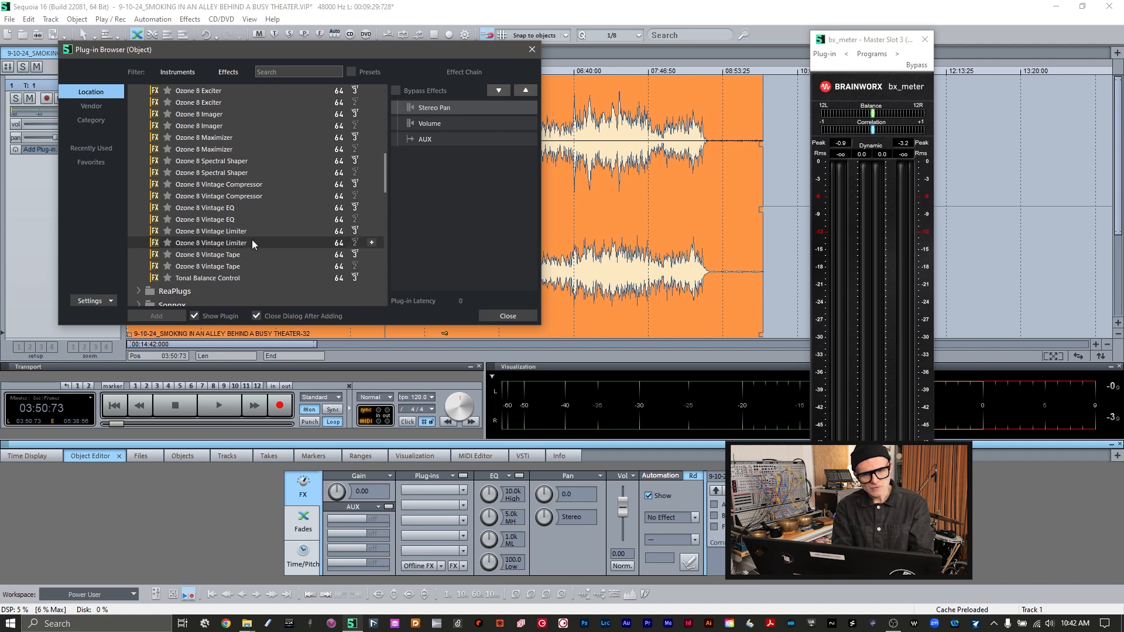
scroll(253, 243, up, 1)
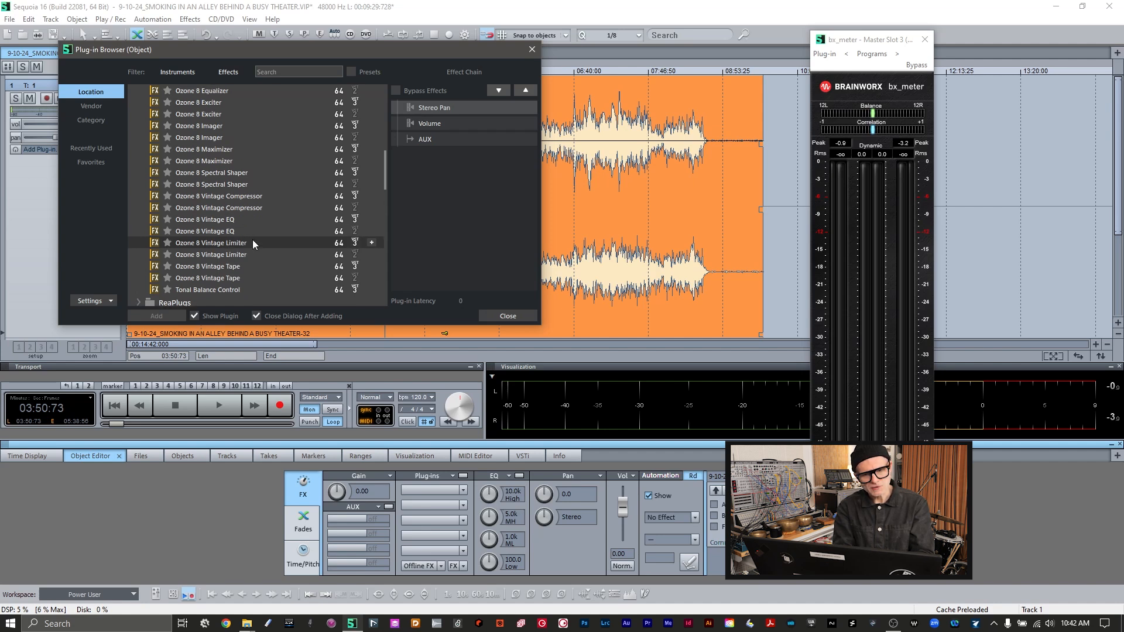
scroll(252, 240, up, 2)
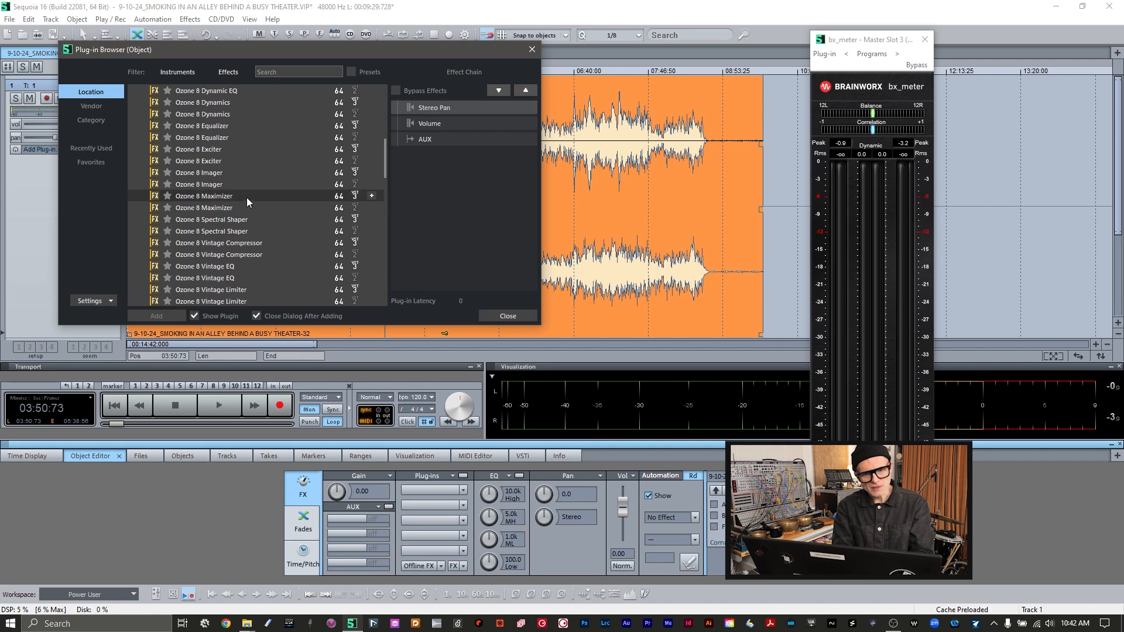
scroll(247, 198, up, 3)
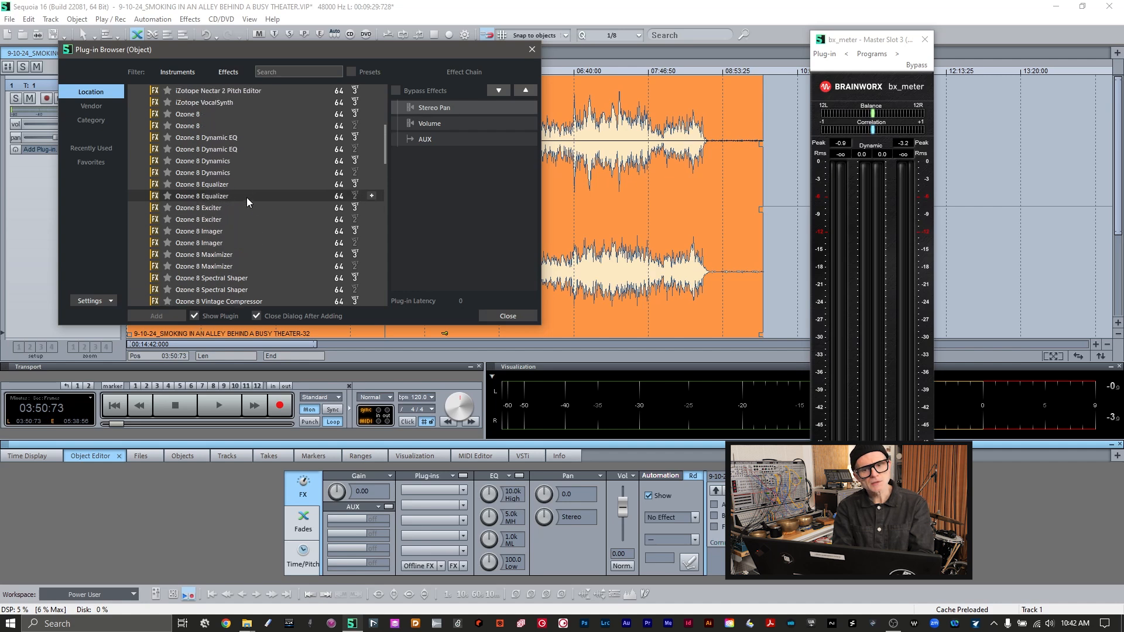
scroll(247, 198, down, 2)
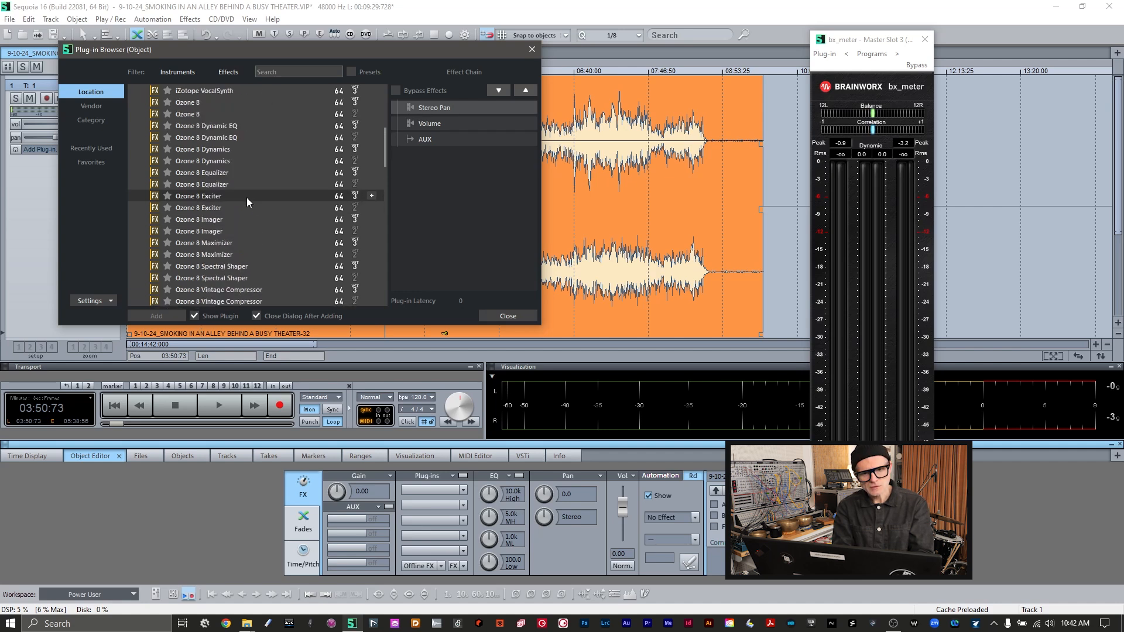
double_click(204, 173)
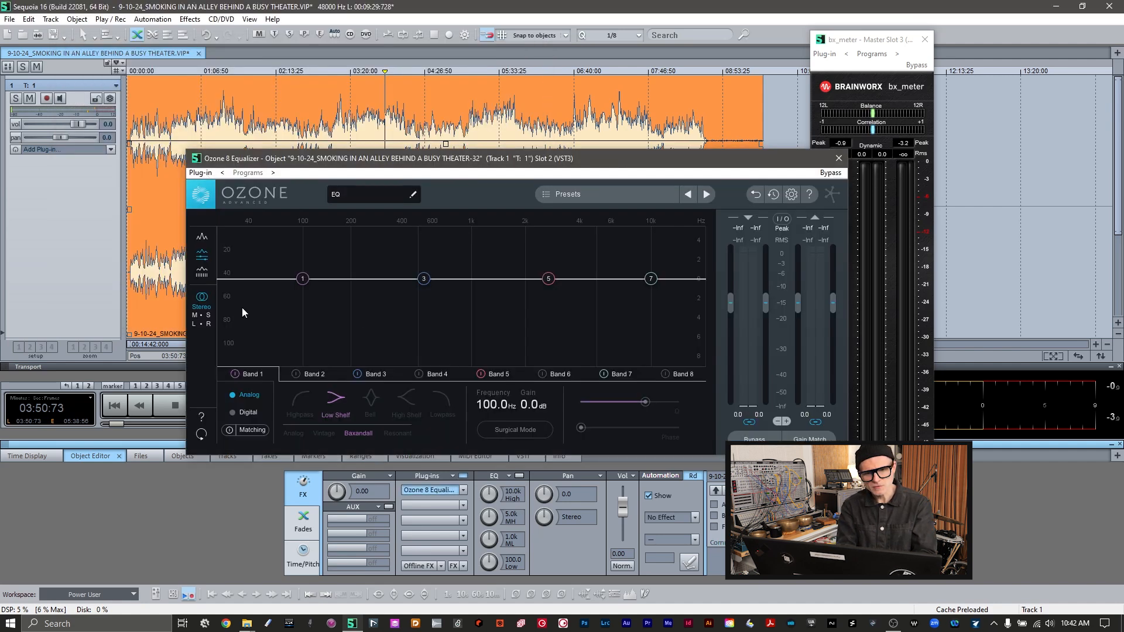
- Switch the Ozone equalizer to Digital mode and make band 1 a flat highpass at 32 Hz
click(232, 413)
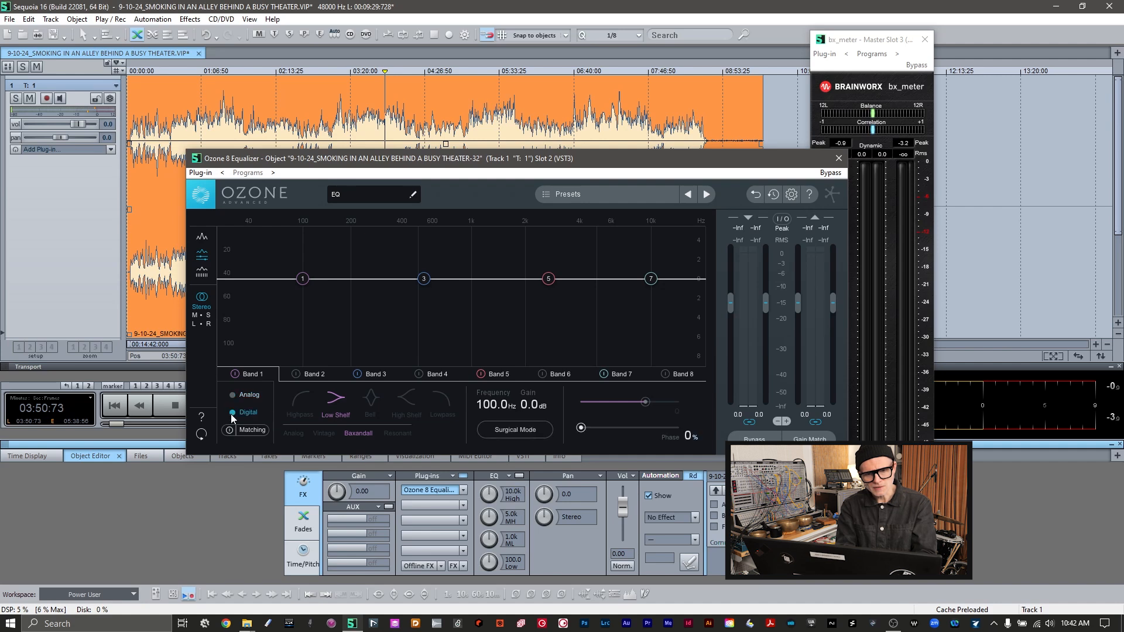
click(298, 402)
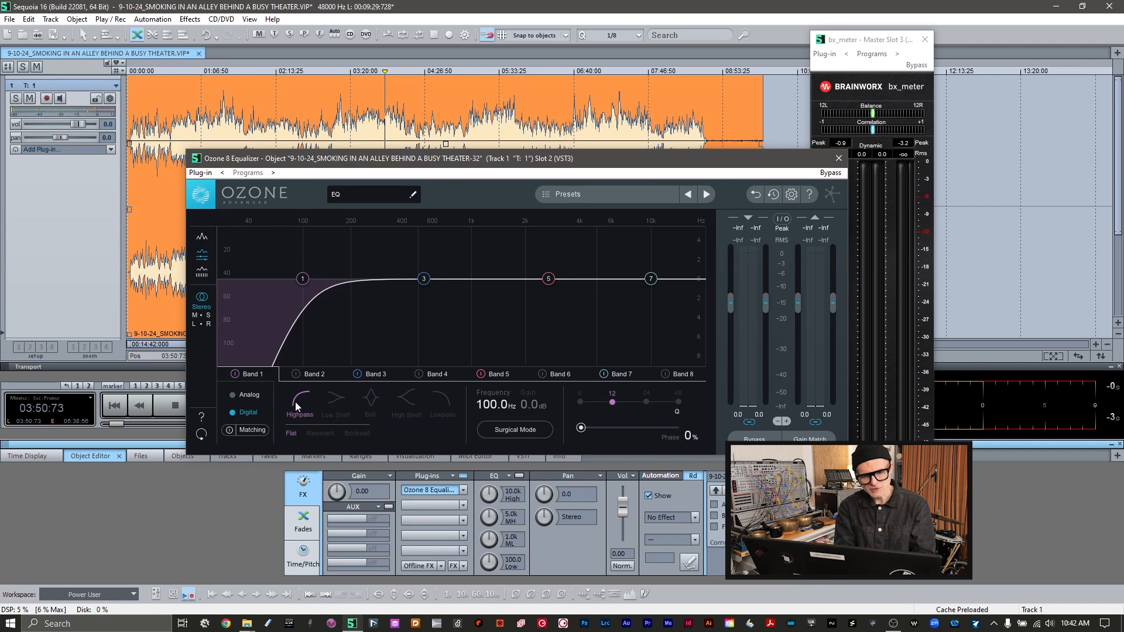
double_click(481, 409)
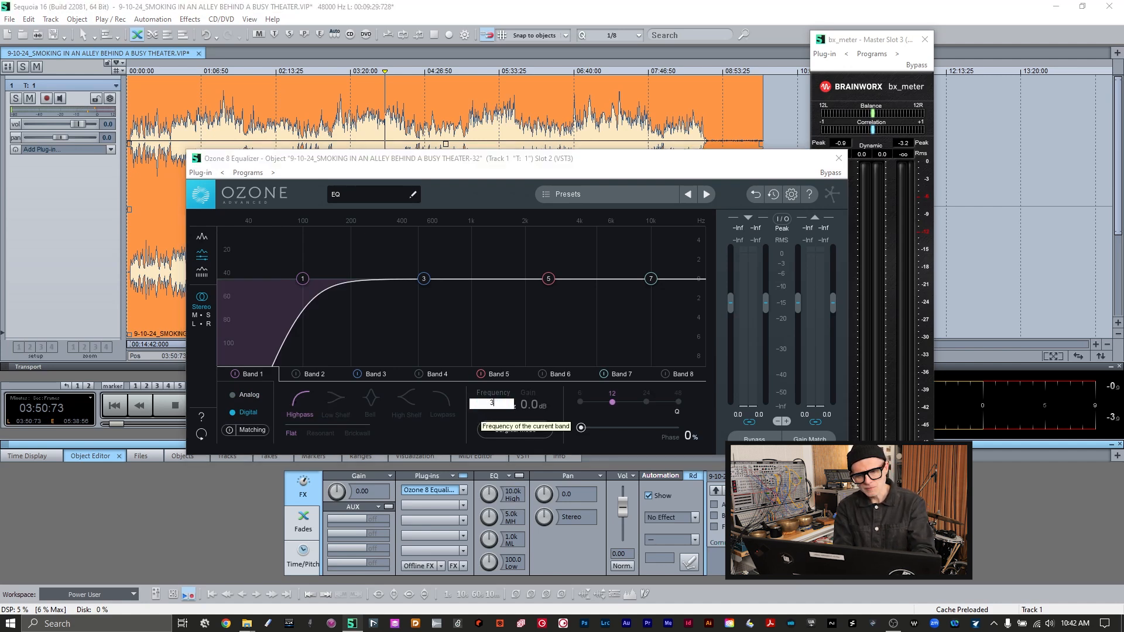
text(32)
key(Return)
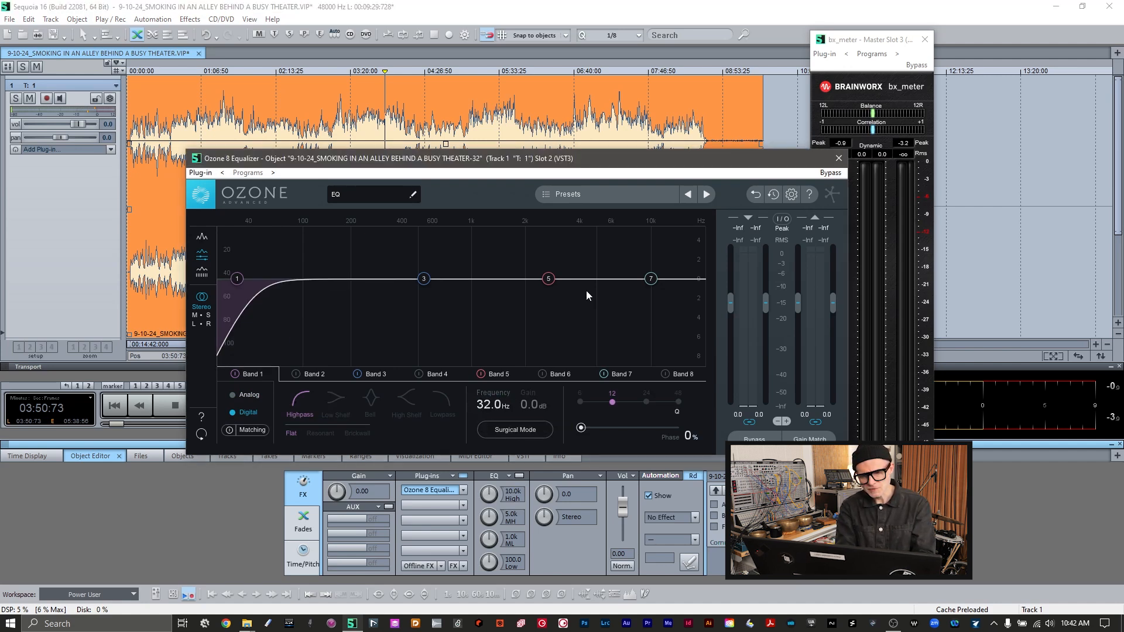
- Enable equalizer band 8 as a flat lowpass at 16 kHz and play the mix from about 05:31
click(672, 374)
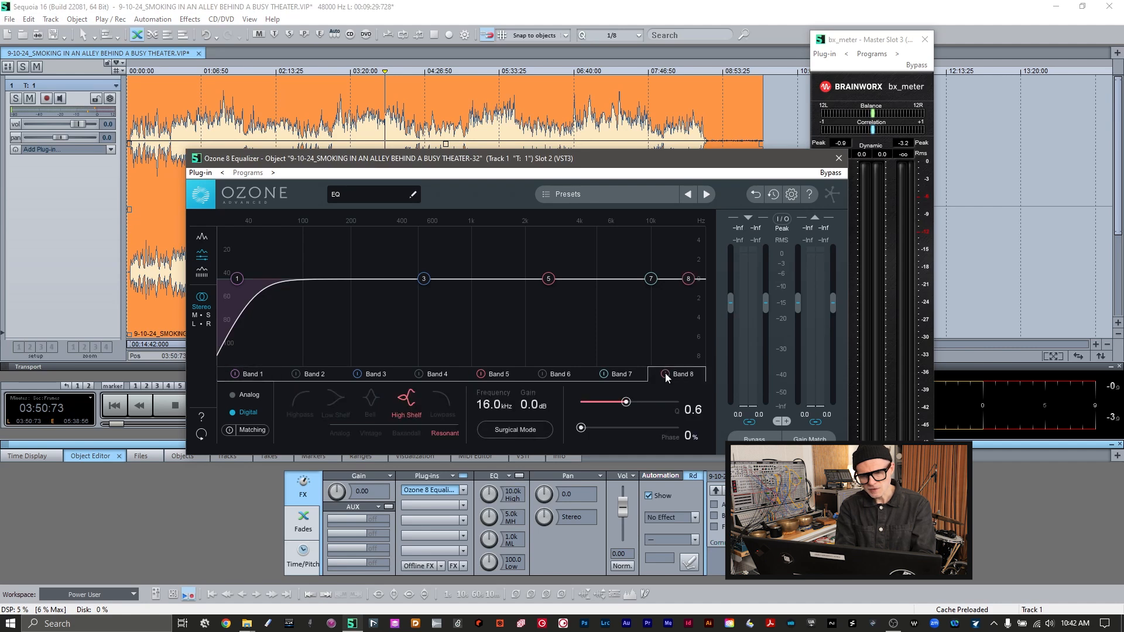
click(442, 399)
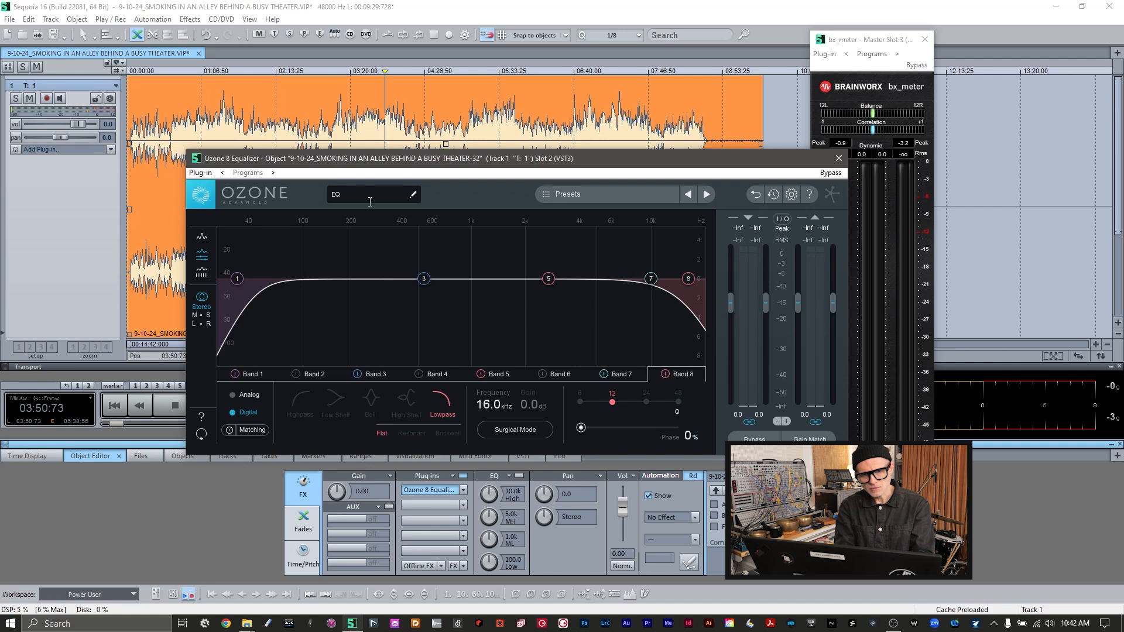
click(497, 76)
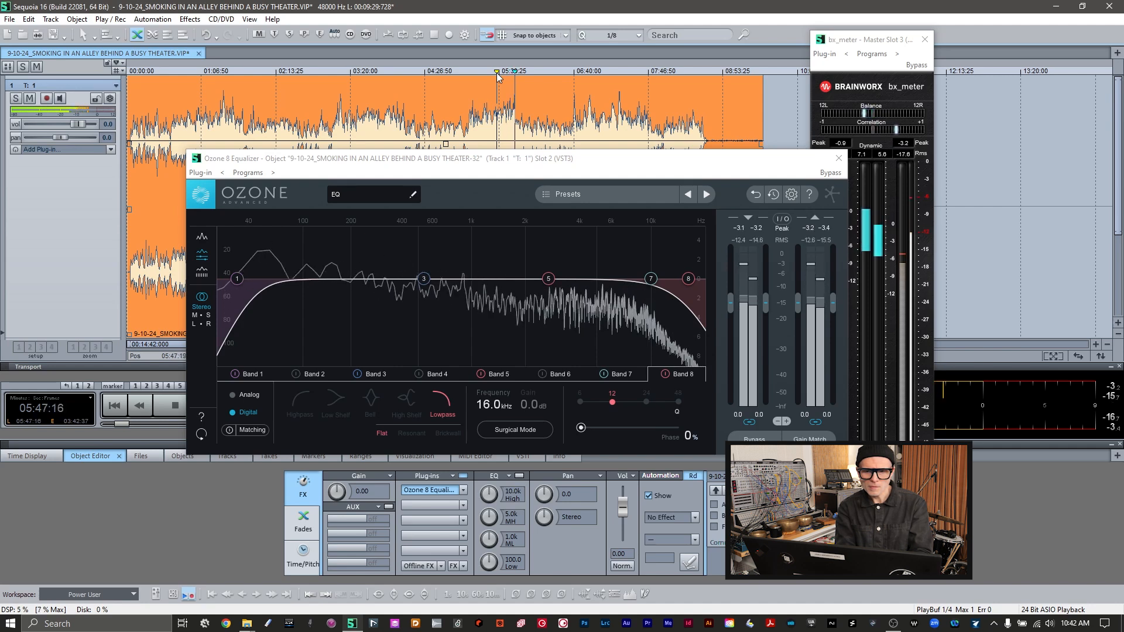
click(497, 72)
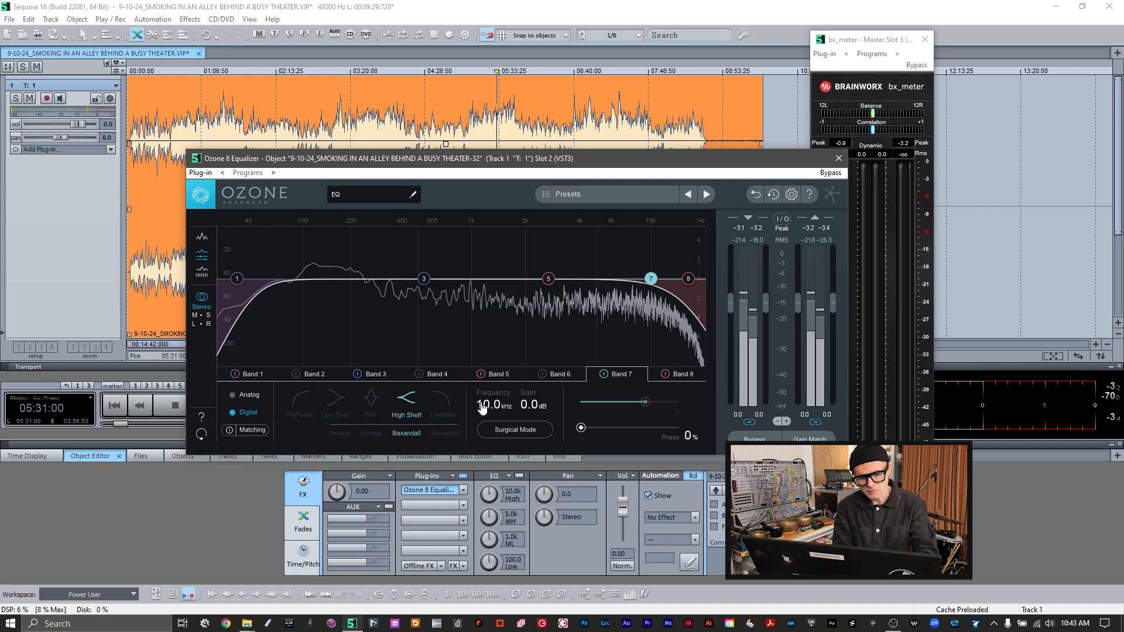
- Set the band 7 high shelf's frequency to 4.01 kHz and close the equalizer window
drag(481, 405, 484, 485)
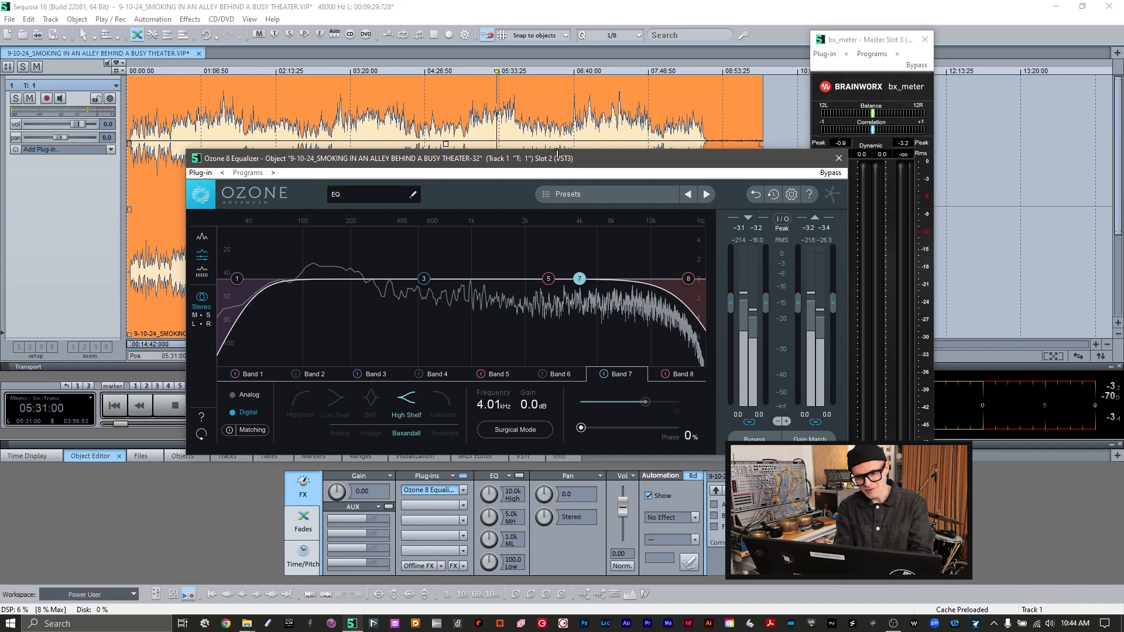
click(838, 159)
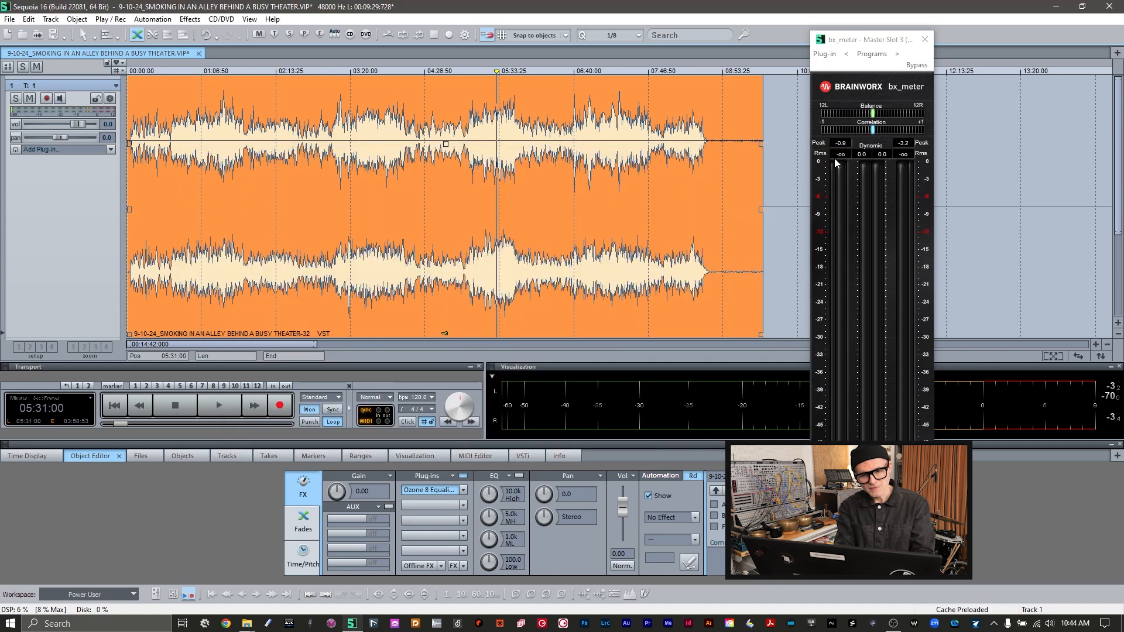
- Insert the UADx Studer A800 Tape Recorder in the object's second plug-in slot and move its window over the start of the waveform
click(462, 507)
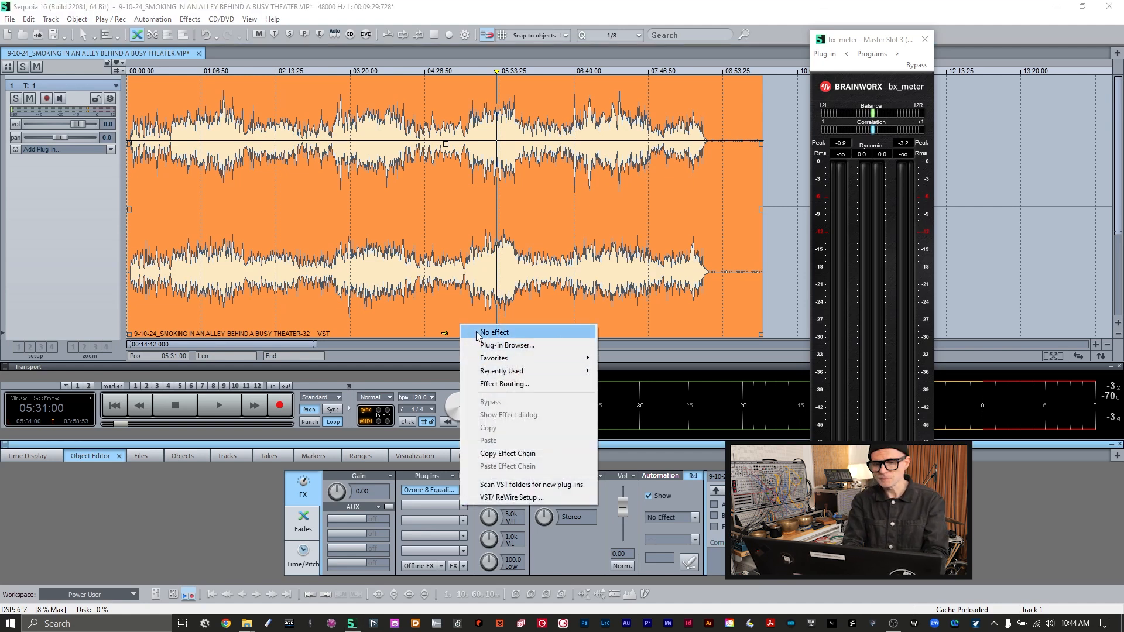
click(476, 332)
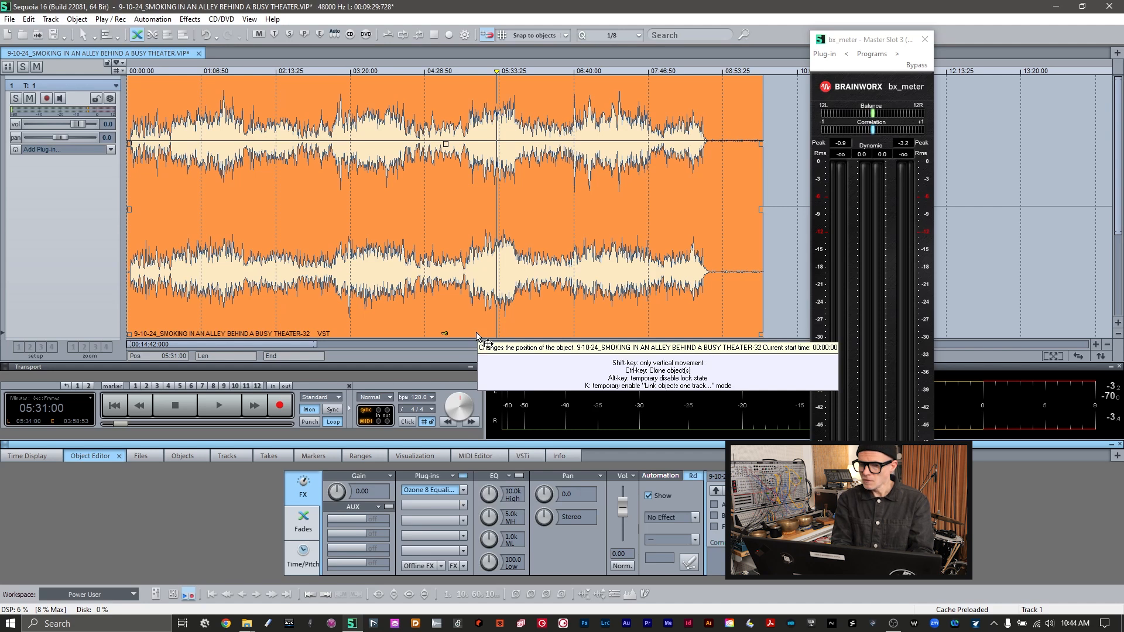
click(462, 507)
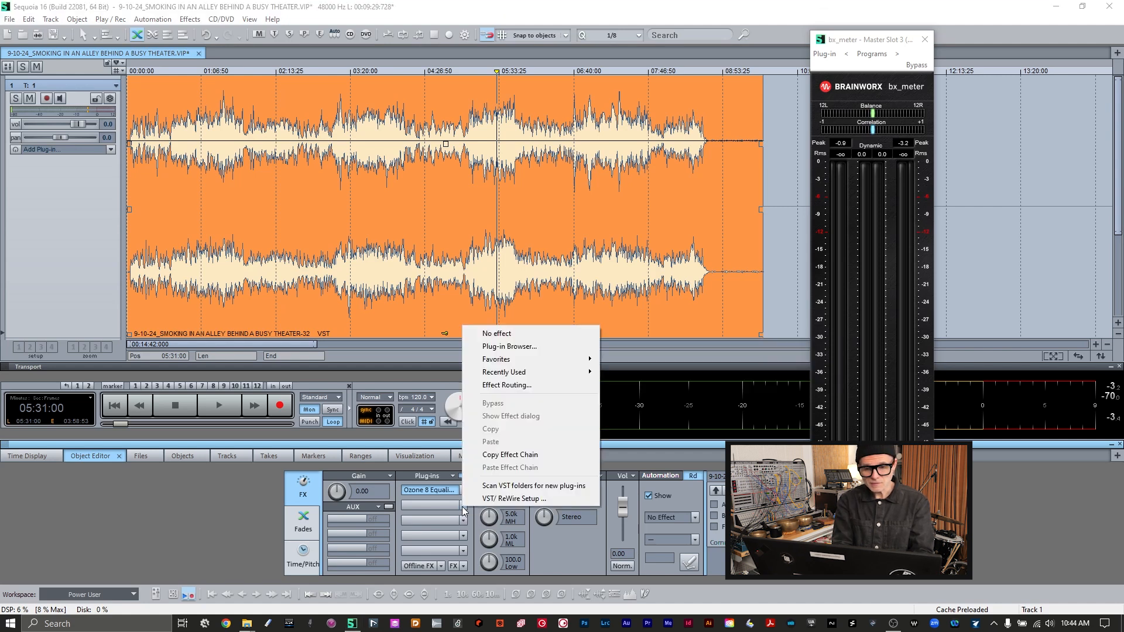
click(500, 348)
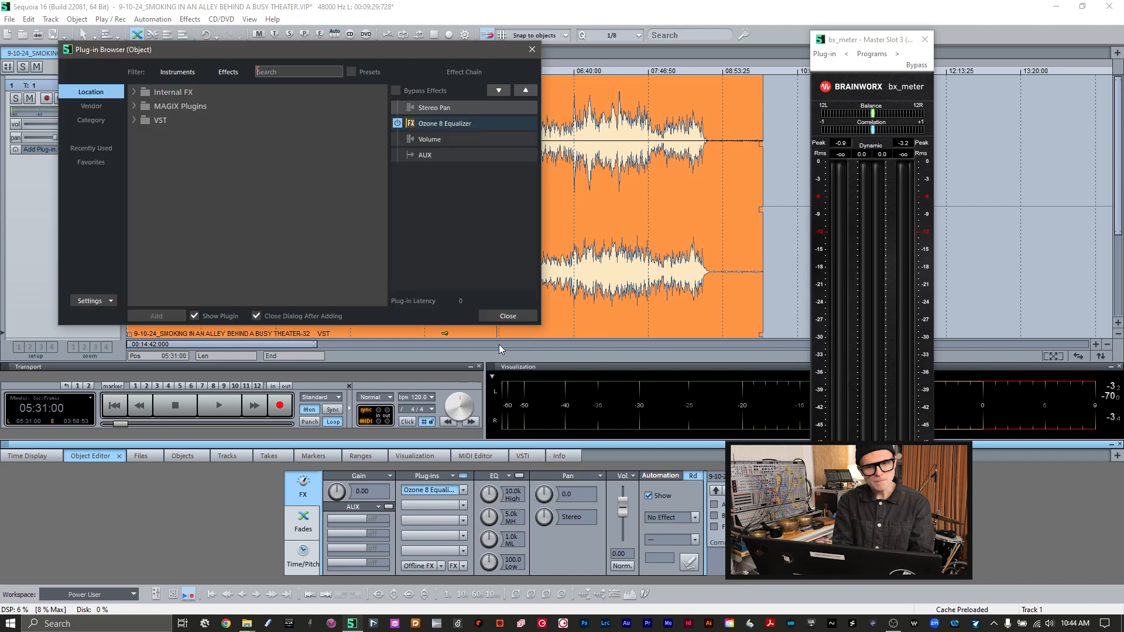
click(134, 120)
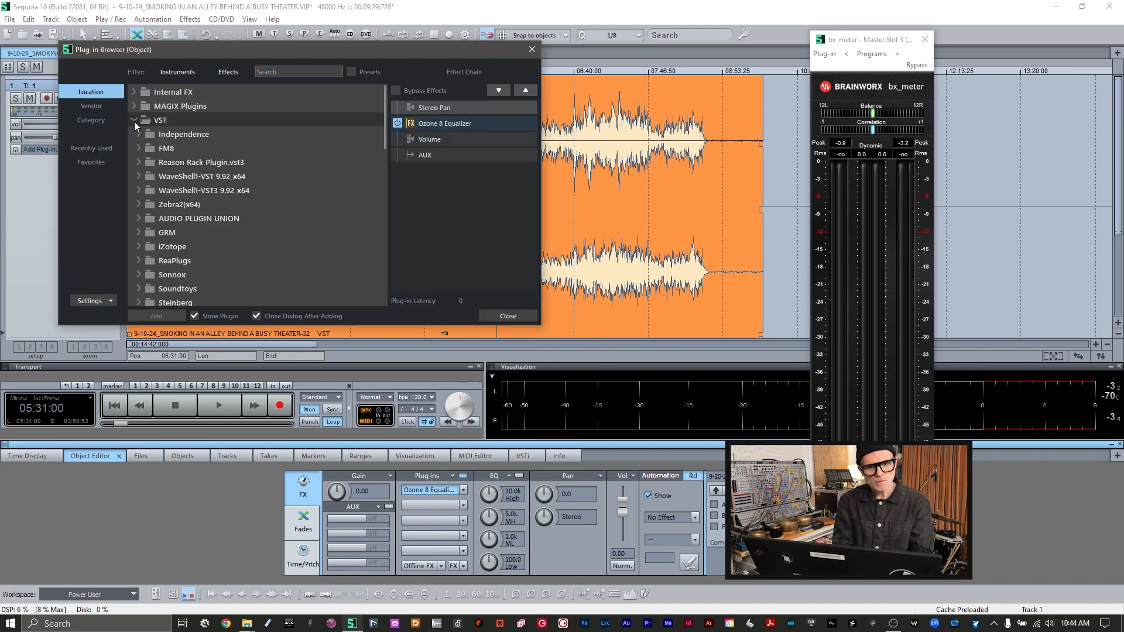
scroll(237, 201, down, 10)
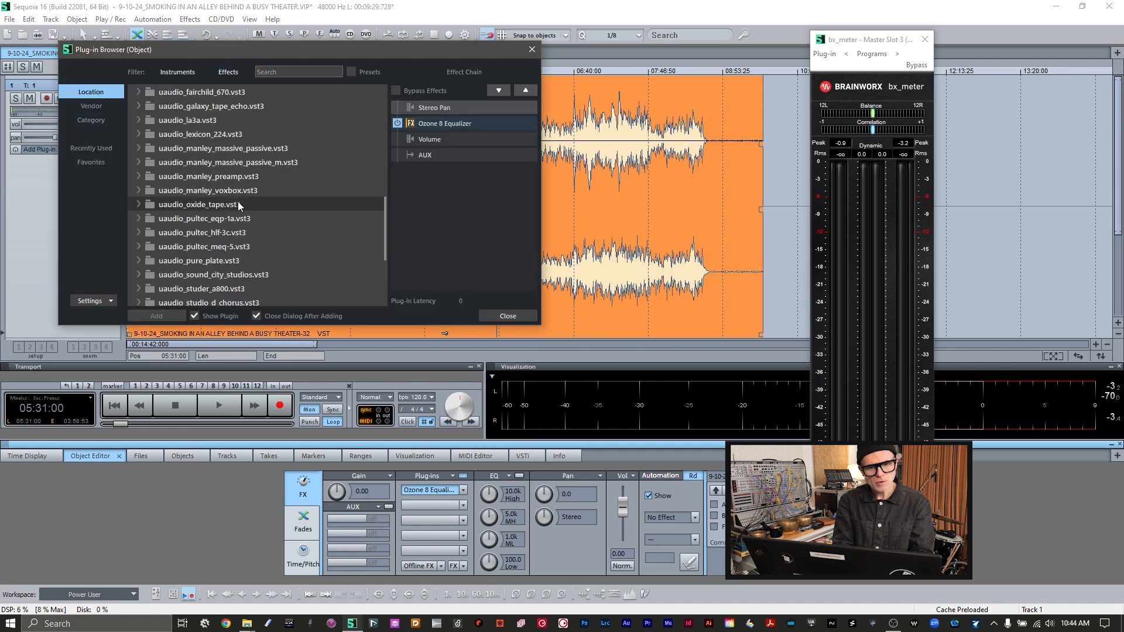
scroll(237, 202, up, 10)
click(269, 72)
text(STUD)
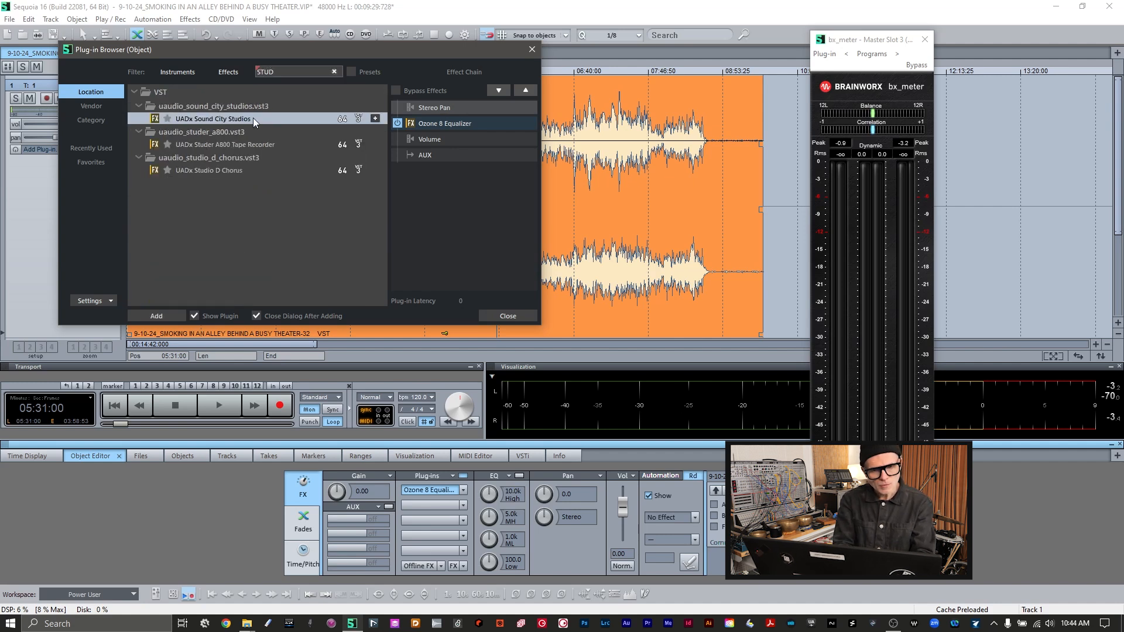
double_click(222, 144)
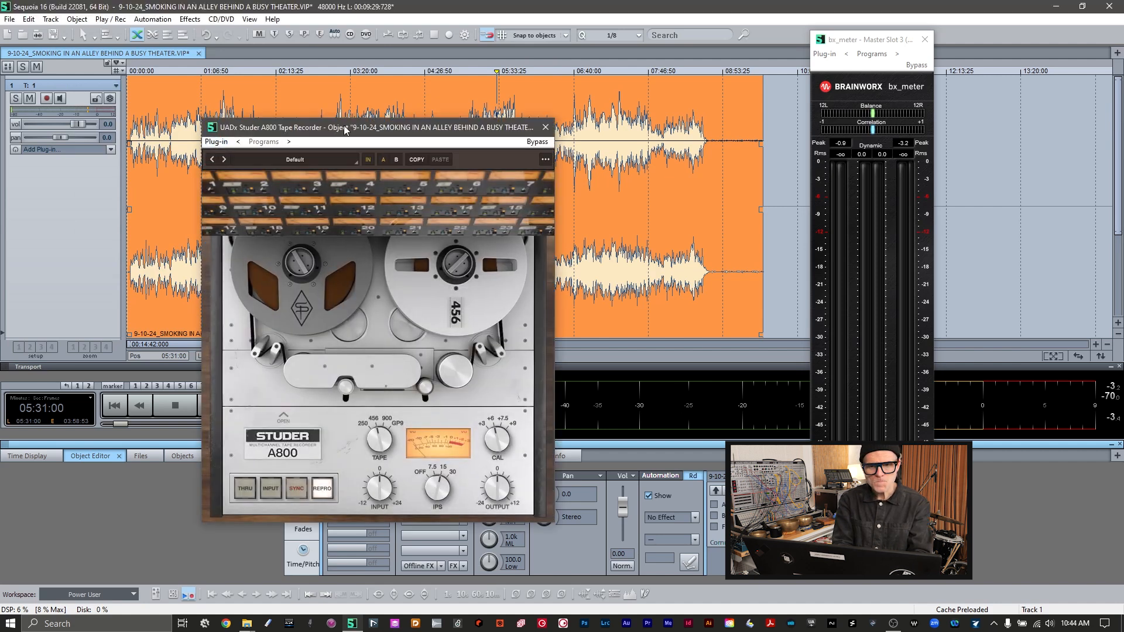
drag(345, 127, 322, 62)
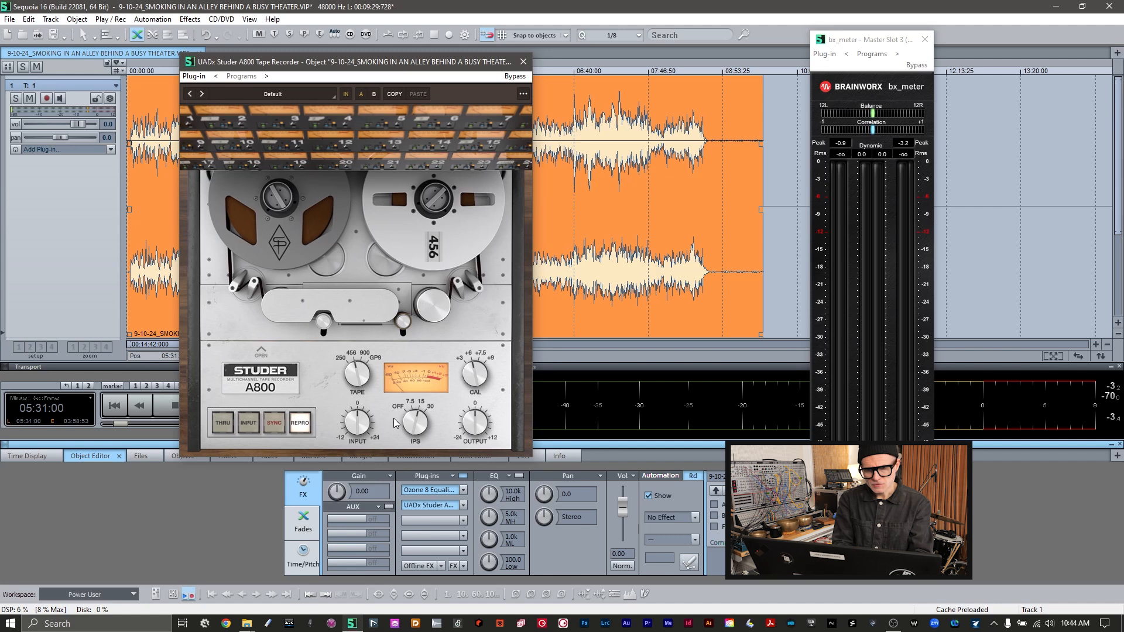
drag(429, 64, 333, 70)
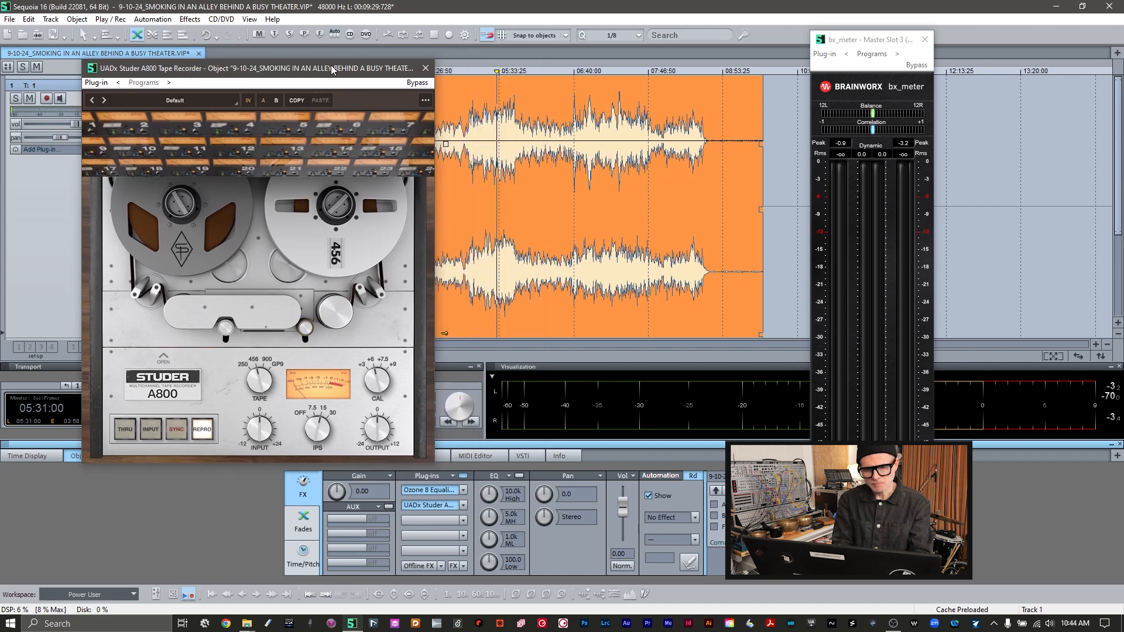
- Audition the mix through the Studer A800 and try other tape types
key(space)
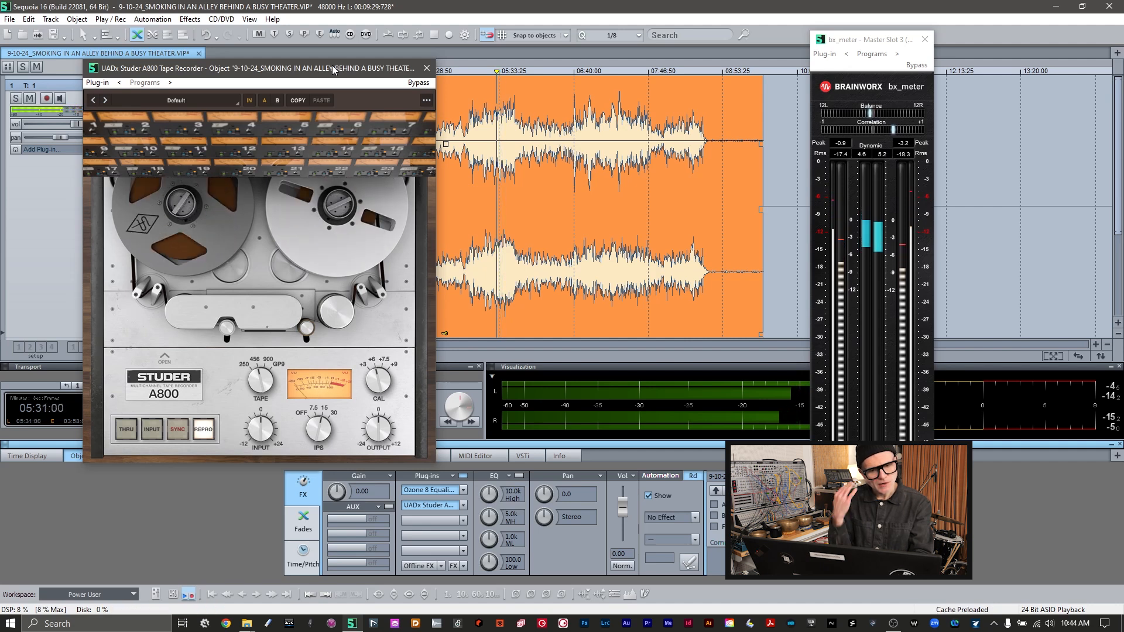
key(space)
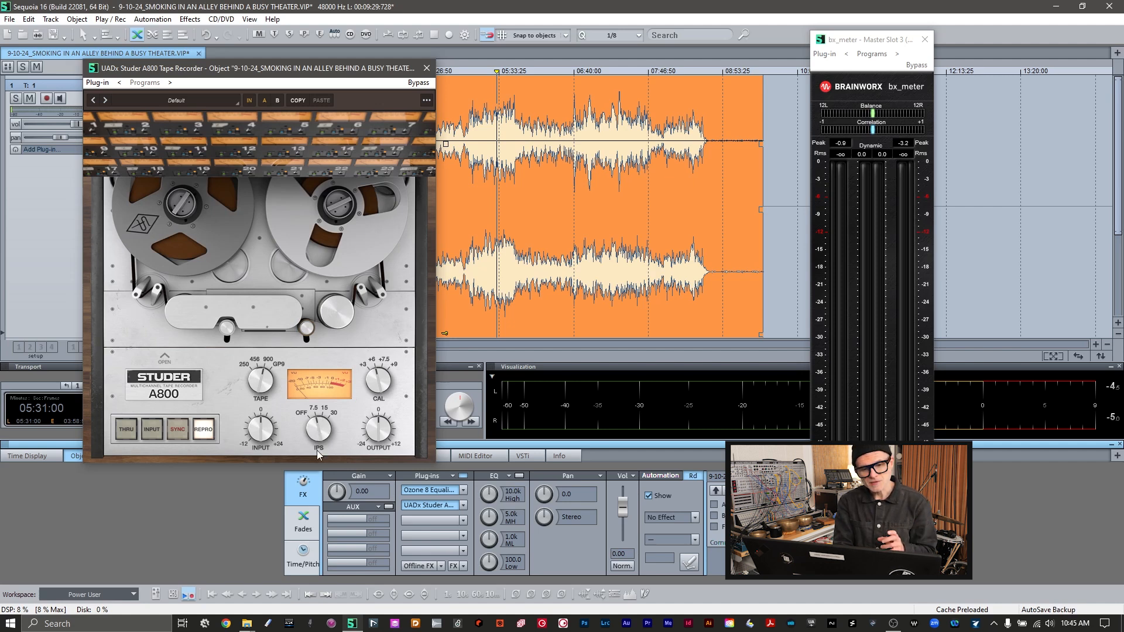
drag(257, 380, 258, 459)
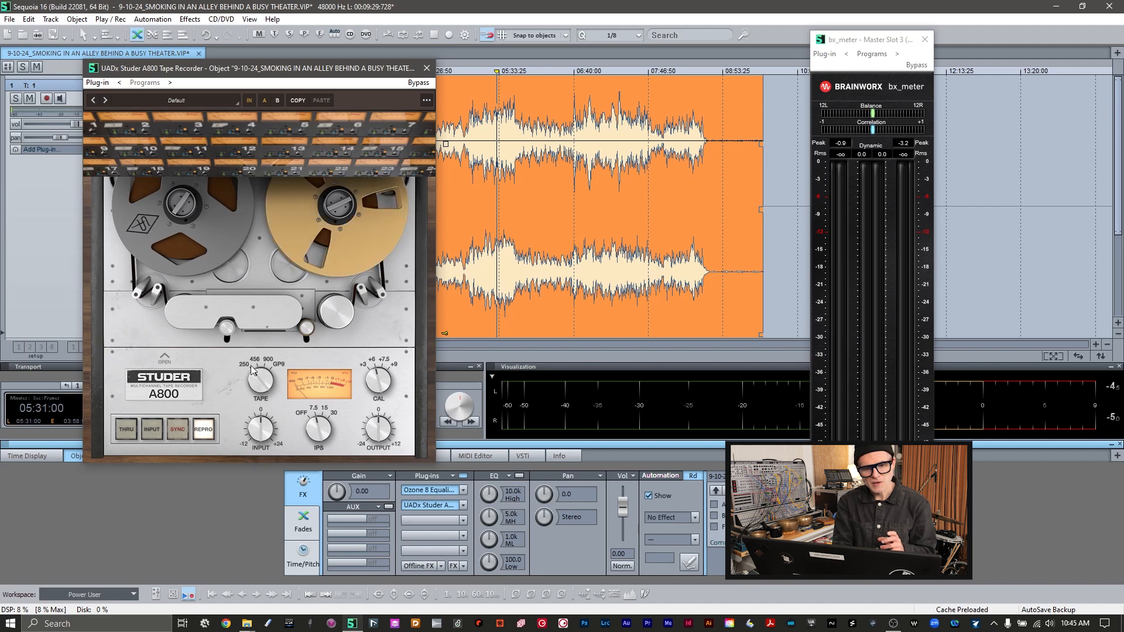
drag(255, 377, 287, 171)
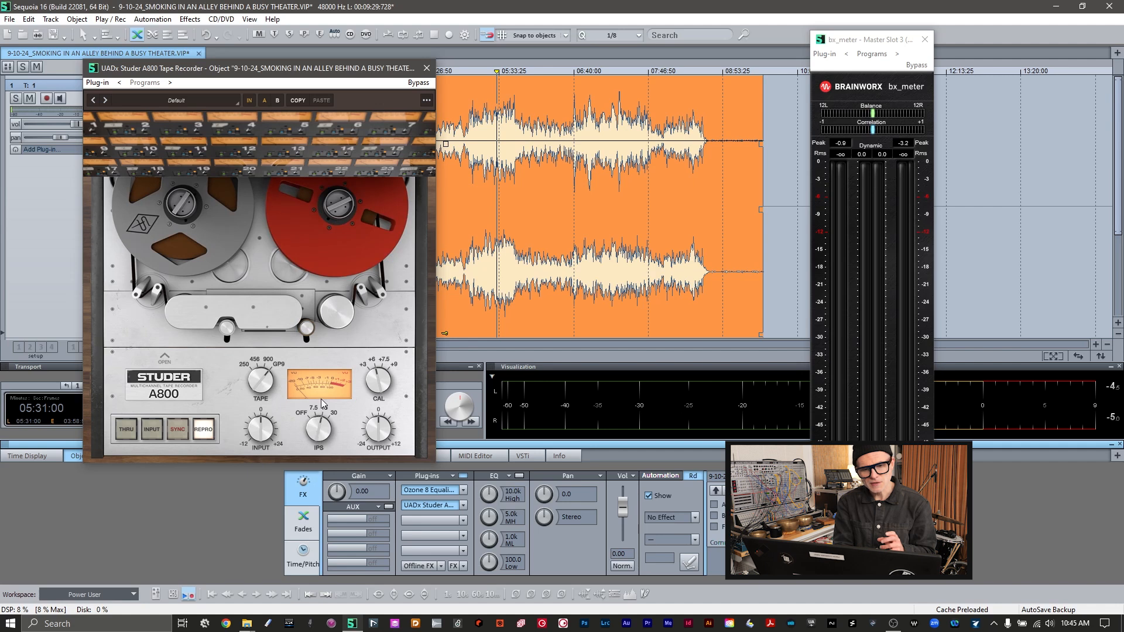
- Play the mix from 05:31 to compare it with and without the Studer A800, stop, and close the tape recorder's window
key(space)
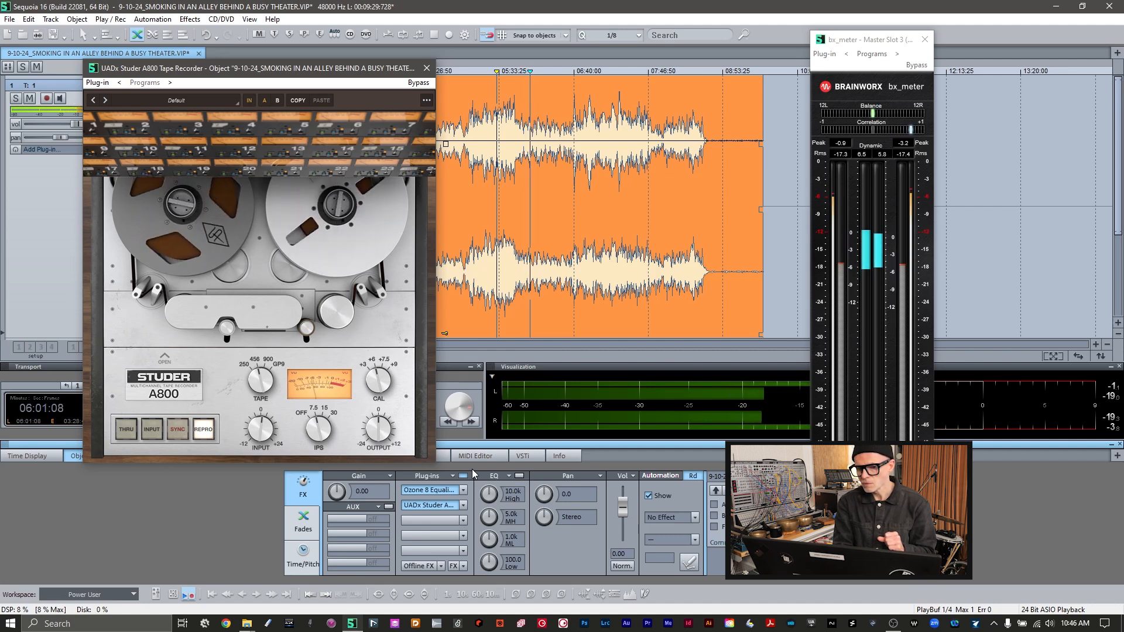
click(441, 509)
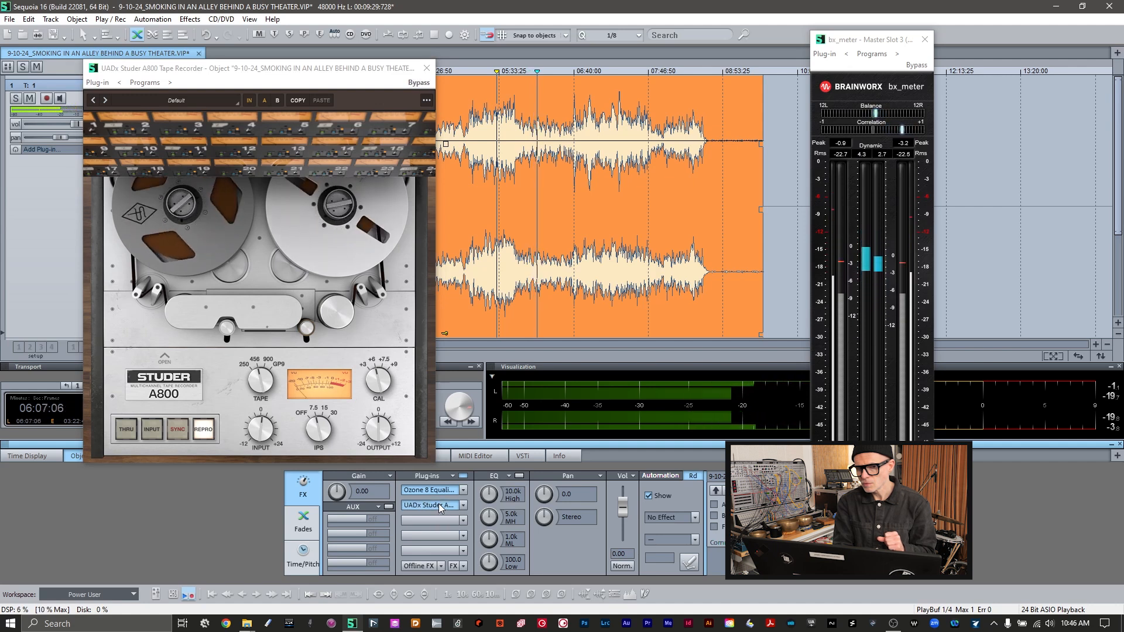
key(space)
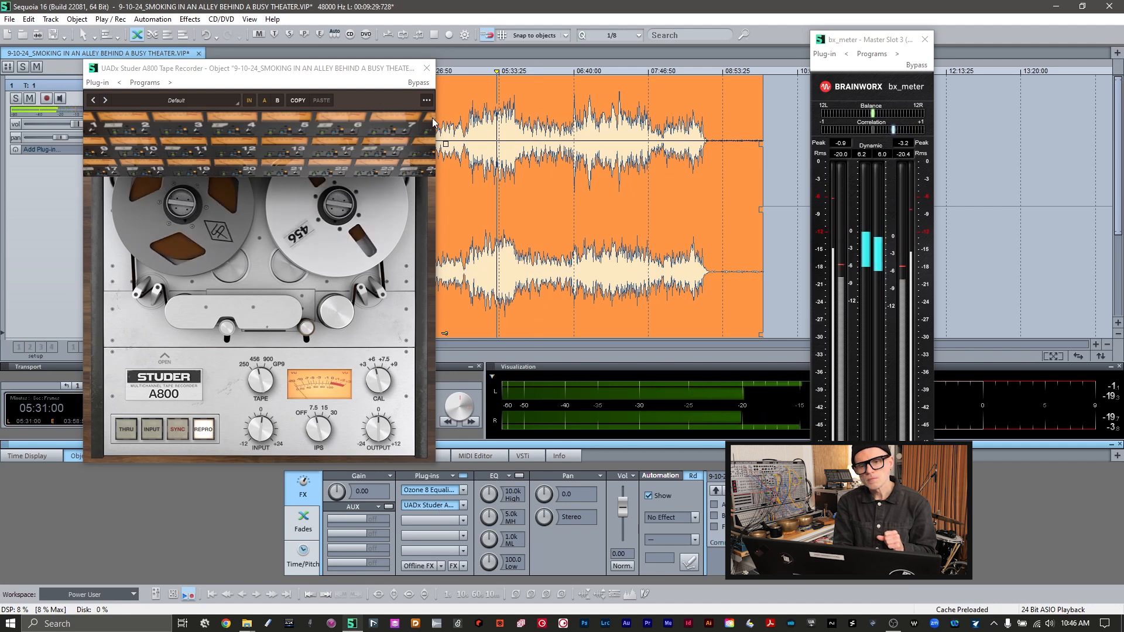
click(426, 68)
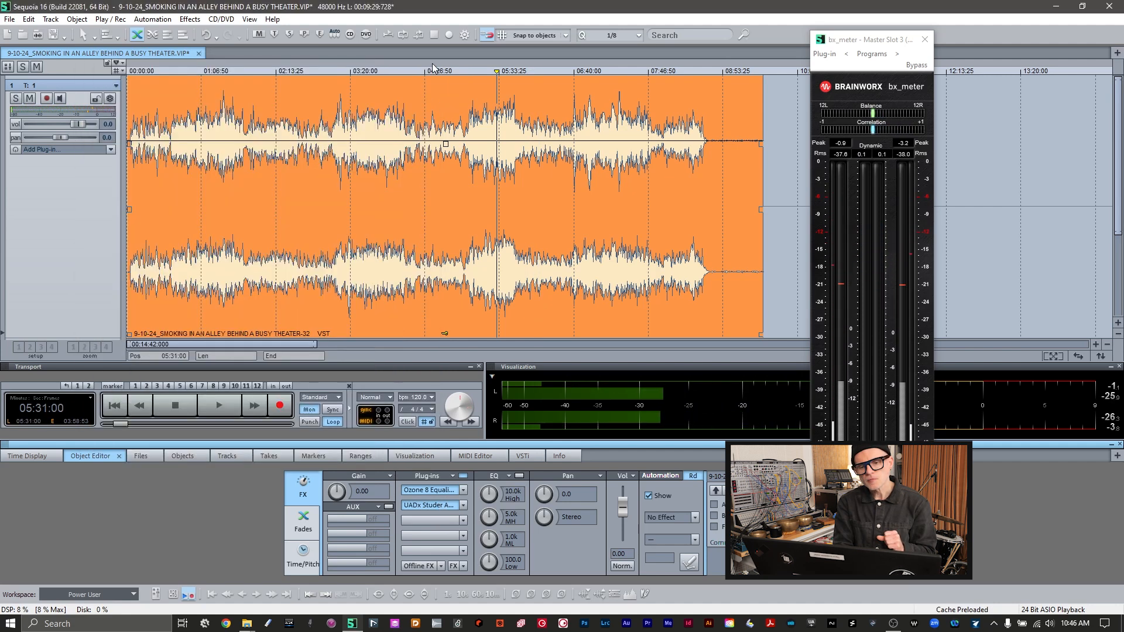
- Insert the iZotope Ozone 8 Imager in the object's third plug-in slot
click(463, 520)
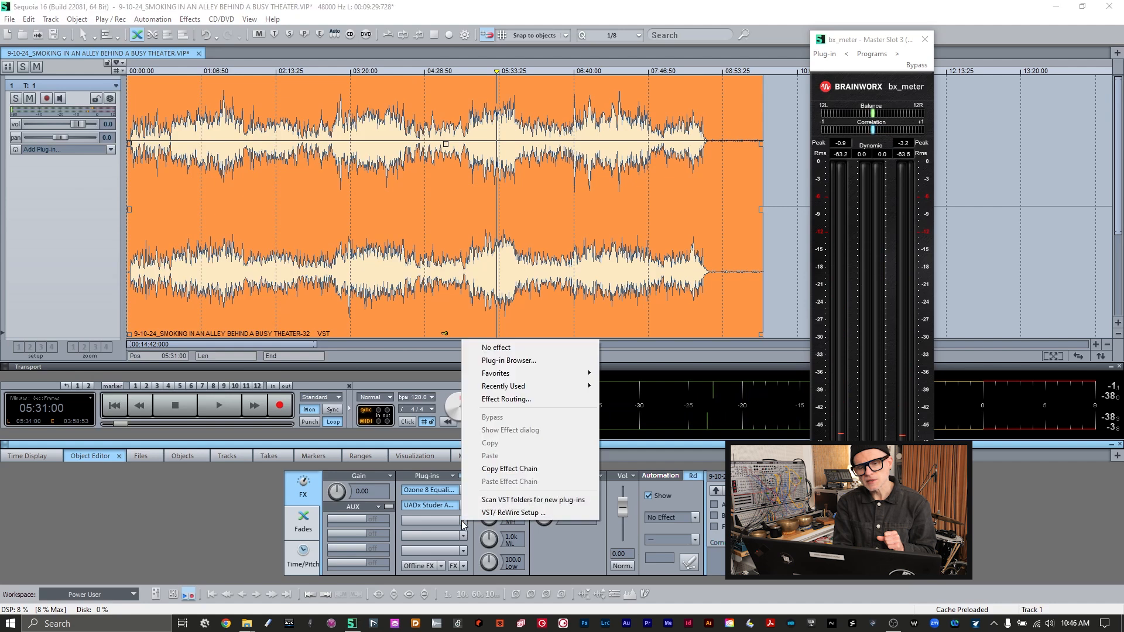
click(505, 346)
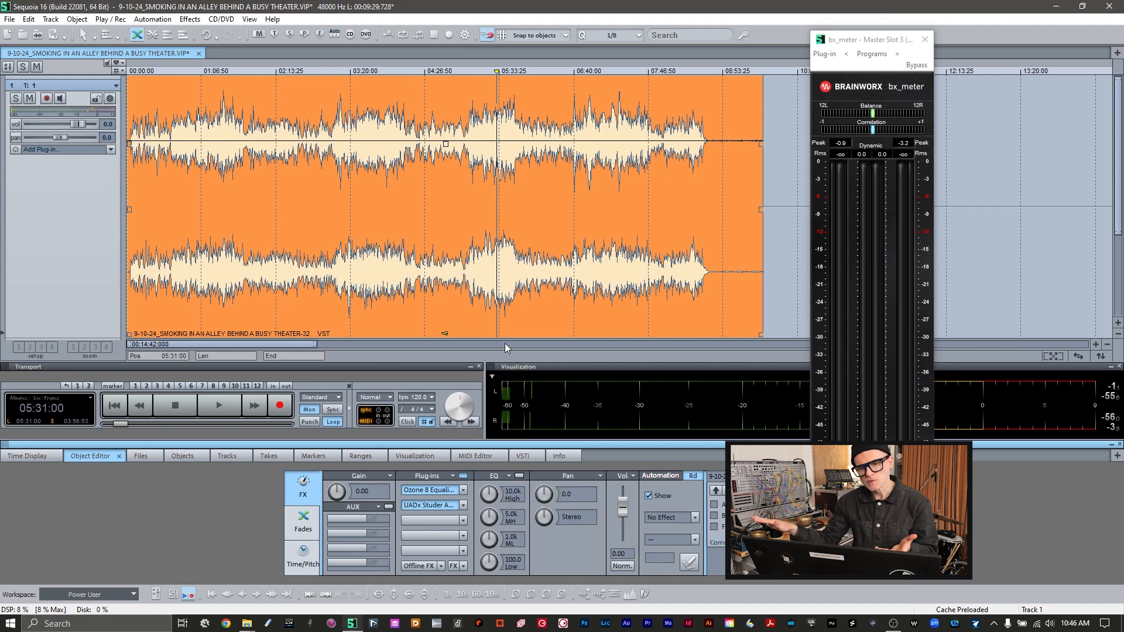
click(462, 522)
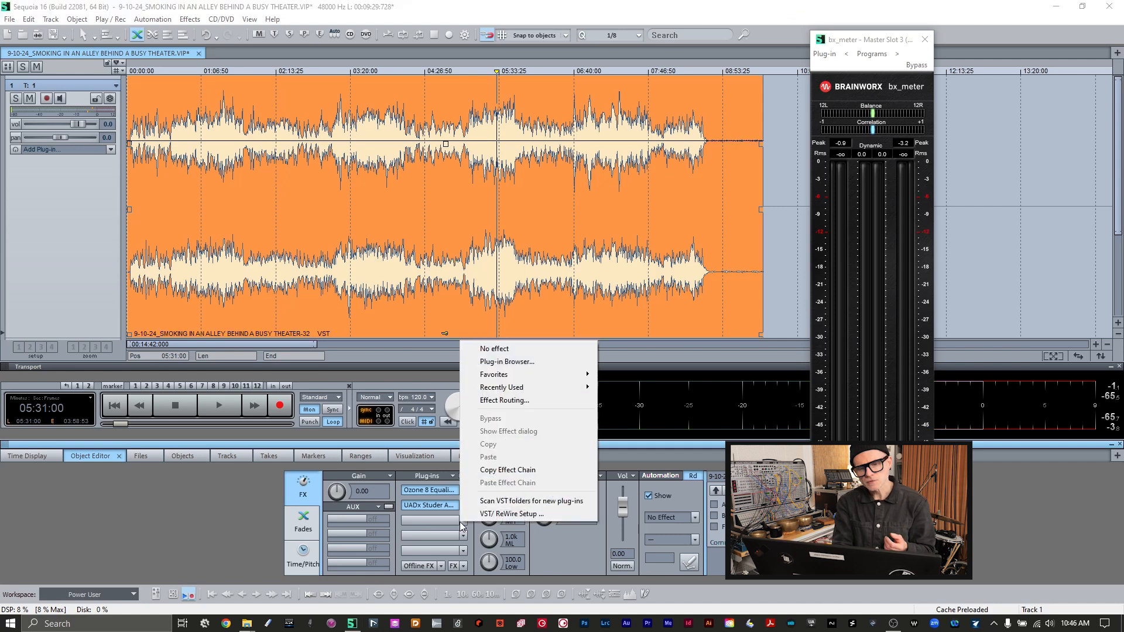
click(494, 361)
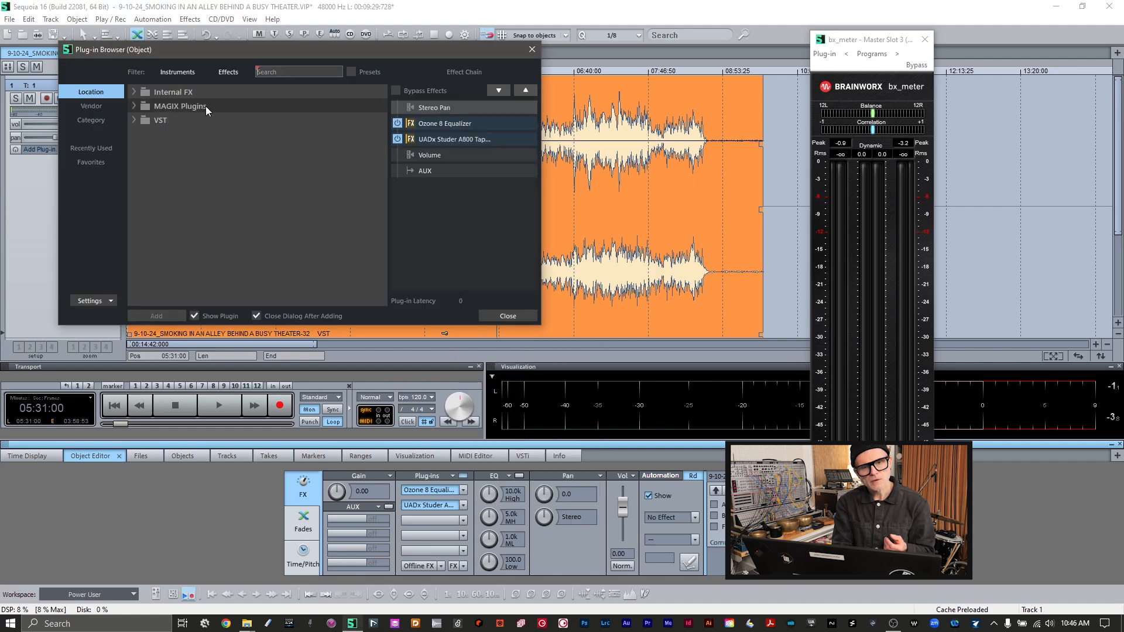
click(135, 120)
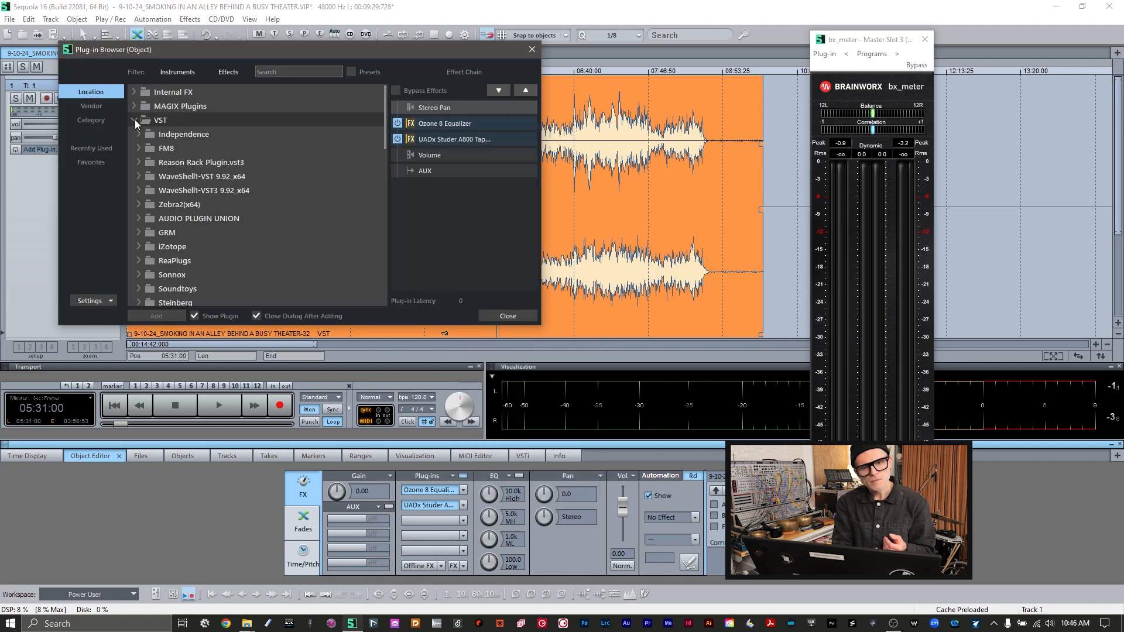
click(139, 245)
scroll(255, 254, down, 2)
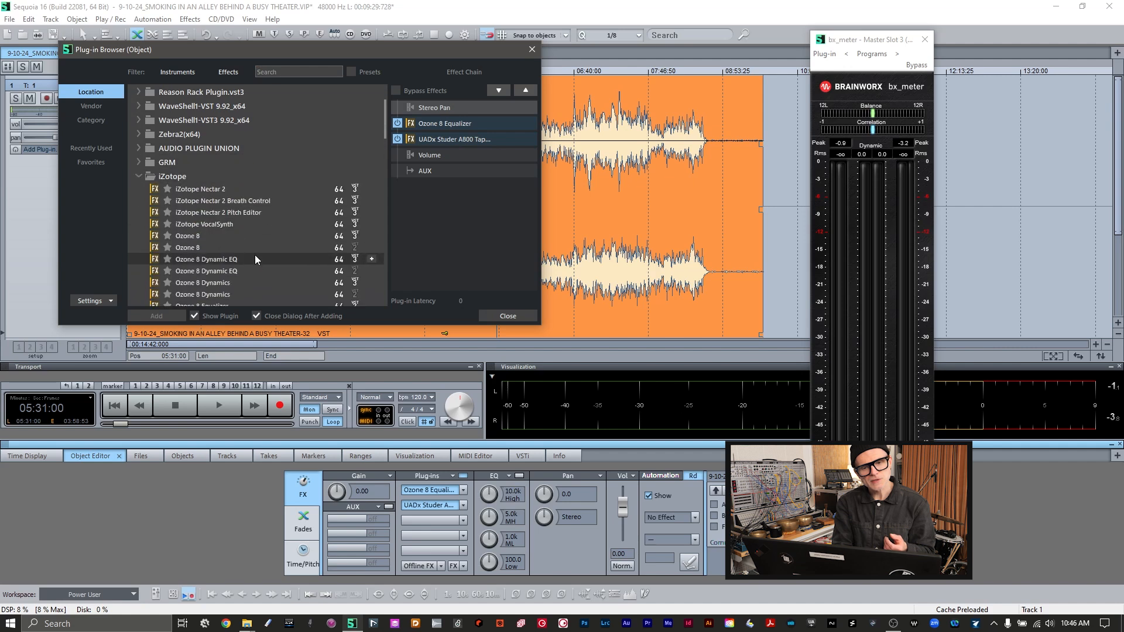
scroll(254, 260, down, 2)
scroll(253, 254, down, 2)
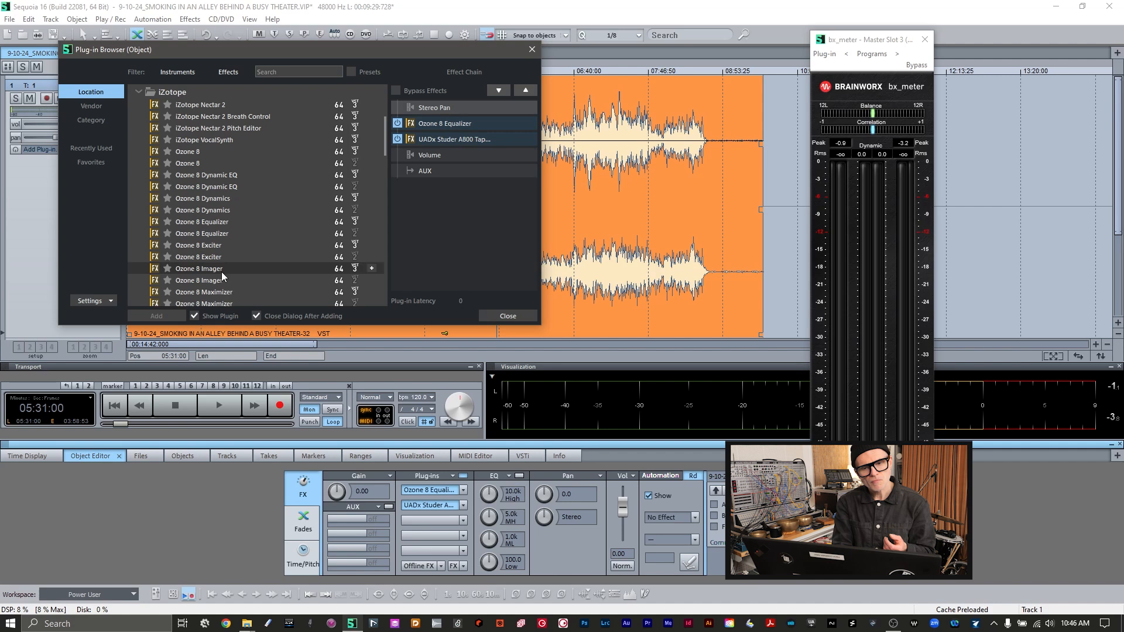
key(Escape)
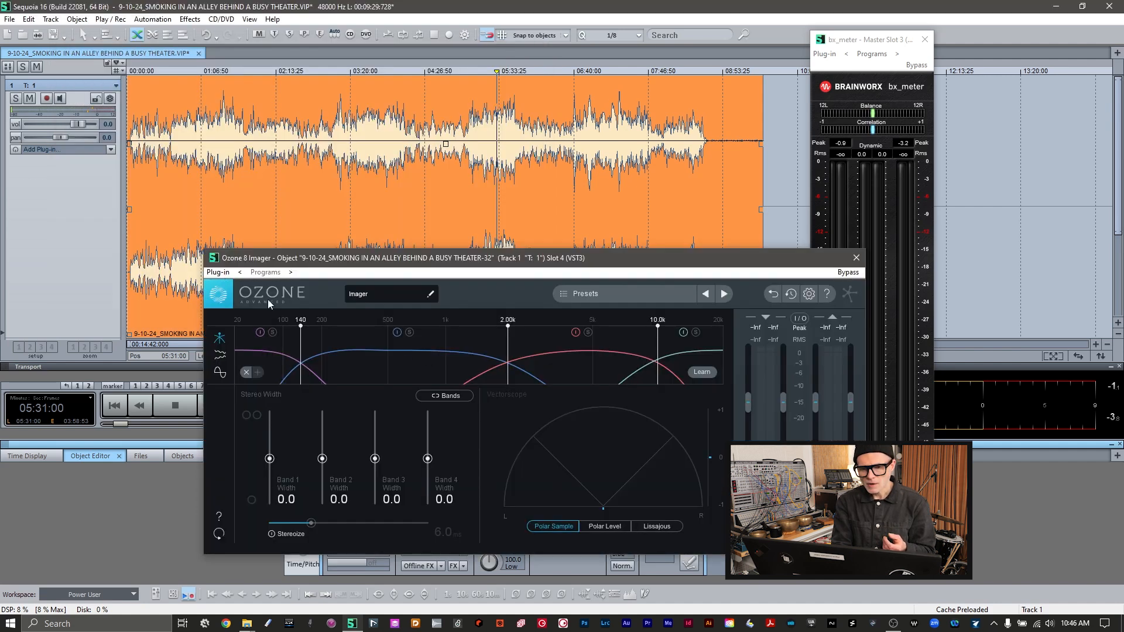
- Load the Modern Width preset in the Imager and play the mix from about 03:21
click(591, 292)
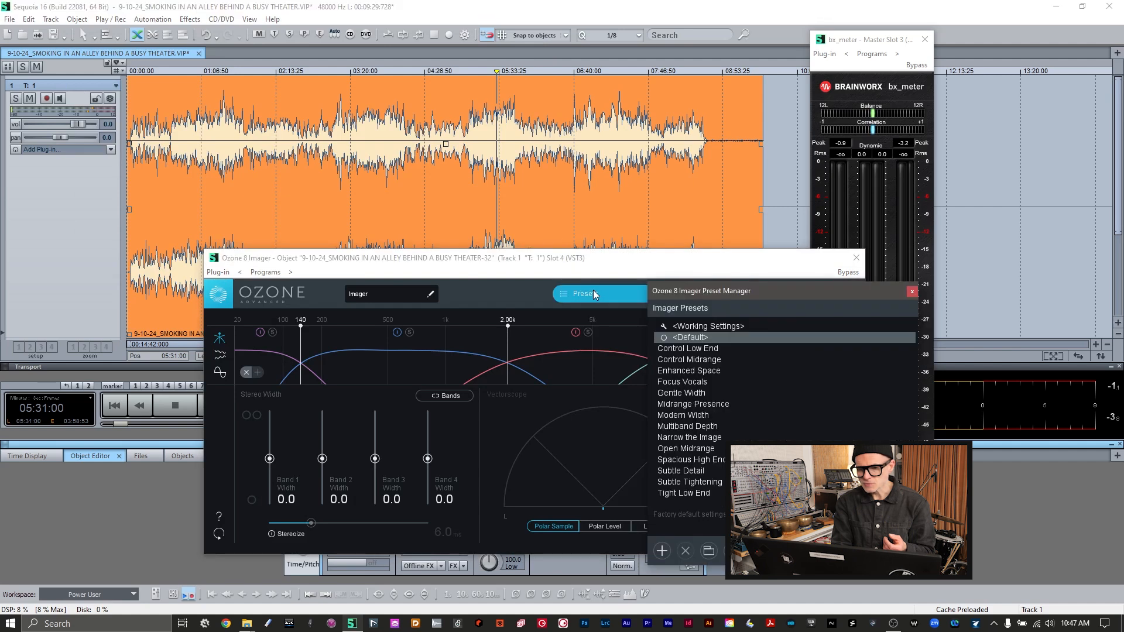
click(678, 415)
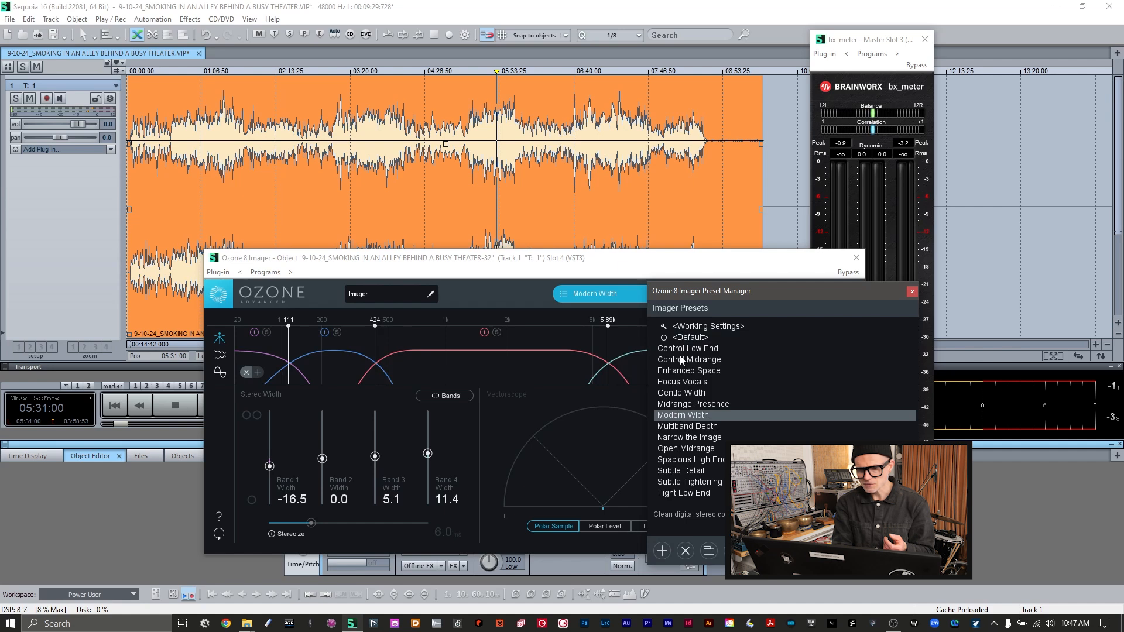
double_click(675, 415)
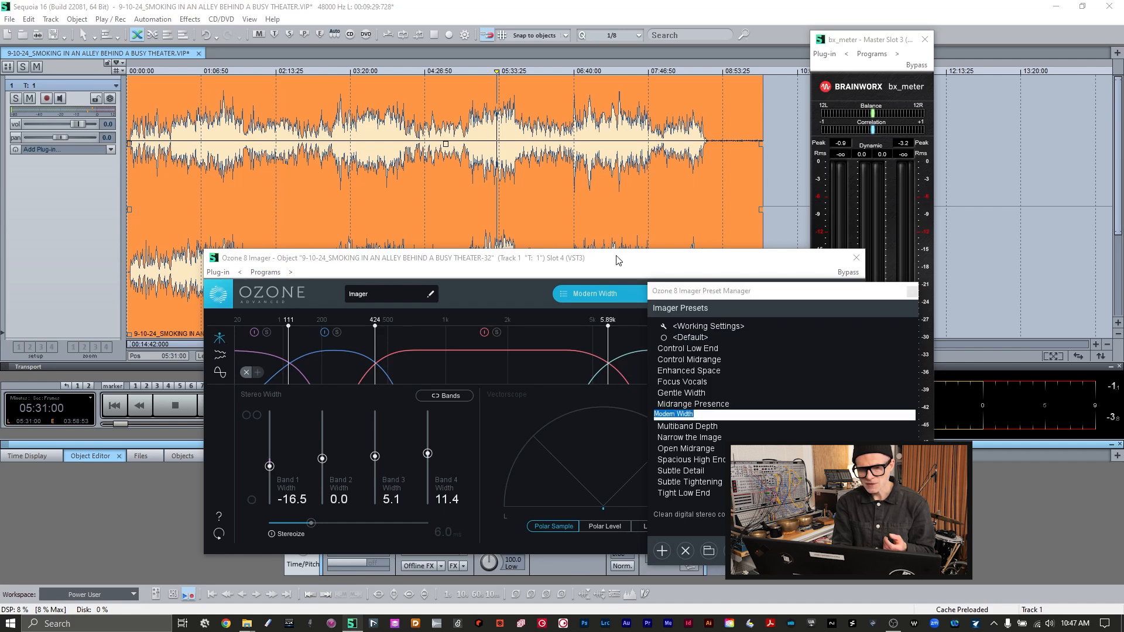
click(352, 71)
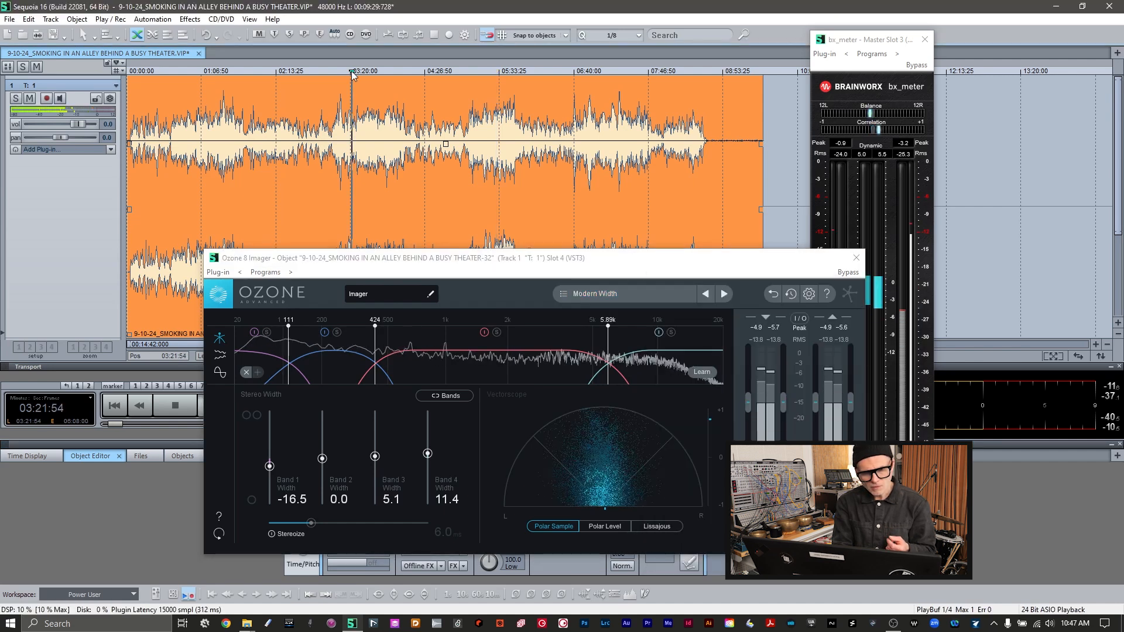
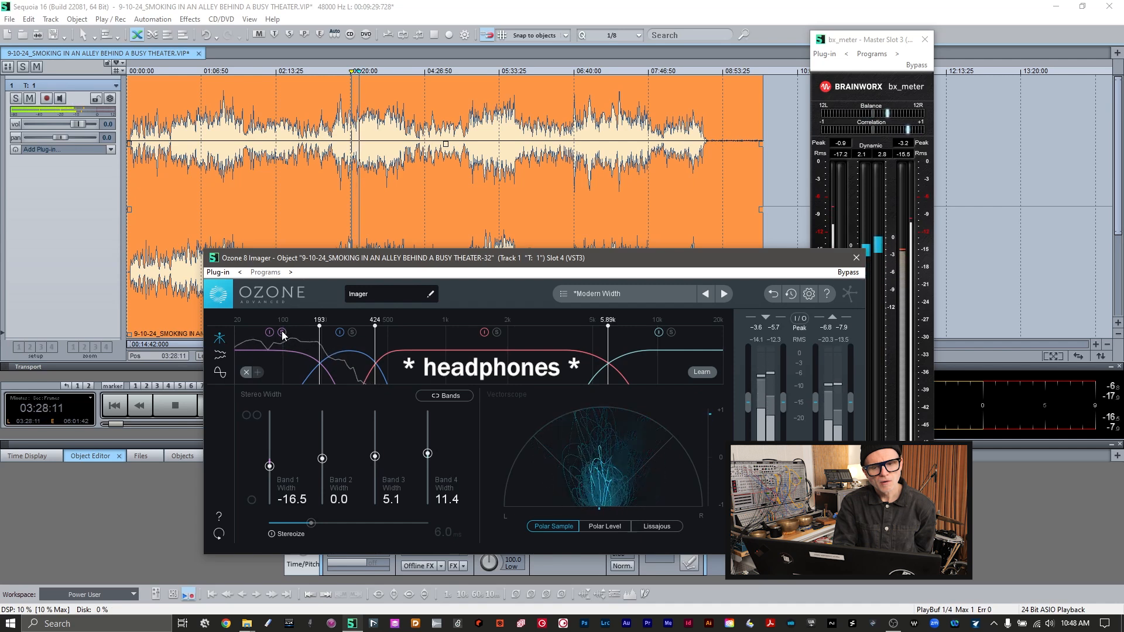
- Narrow the Imager's band 1 width to -51.9 and move the crossover between bands 2 and 3 to 611 Hz
key(space)
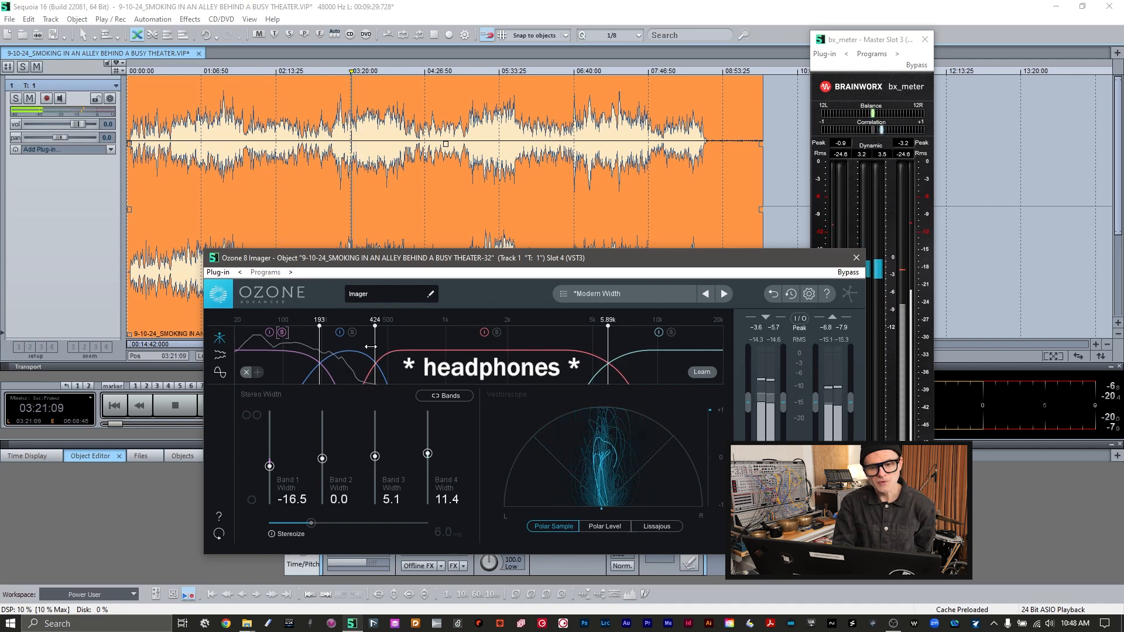
drag(374, 345, 389, 344)
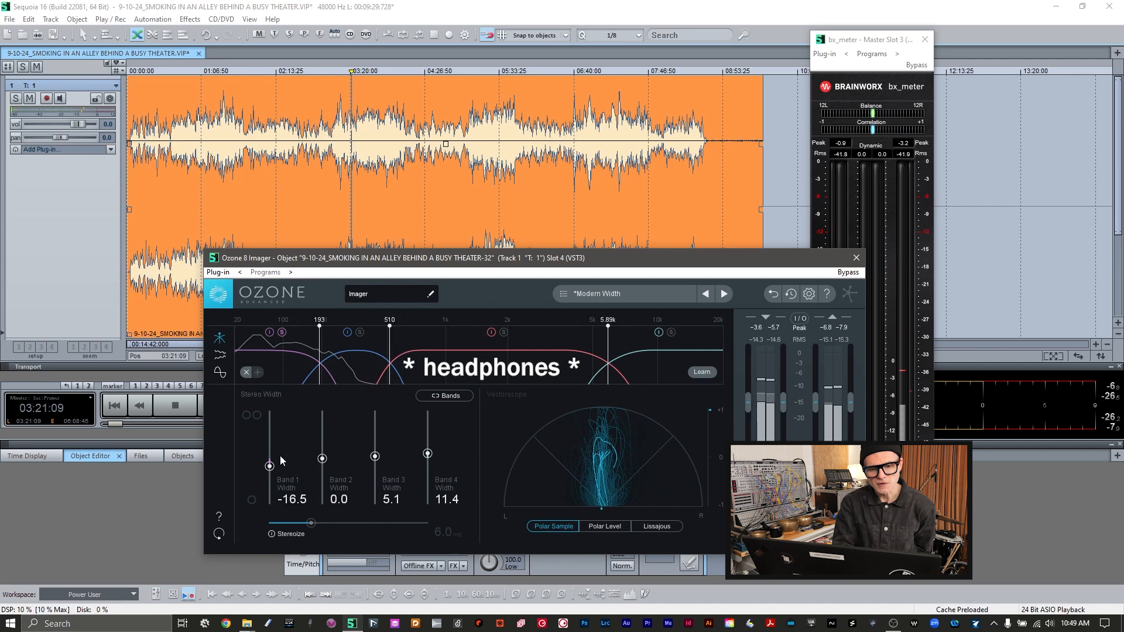
drag(269, 467, 264, 483)
key(space)
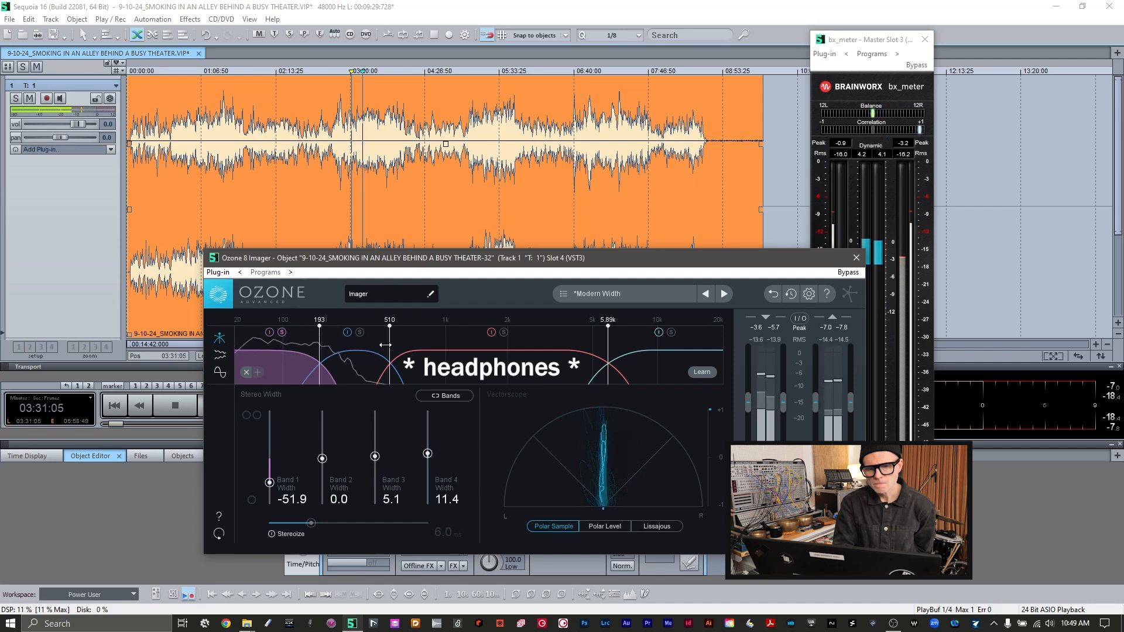
drag(385, 345, 404, 345)
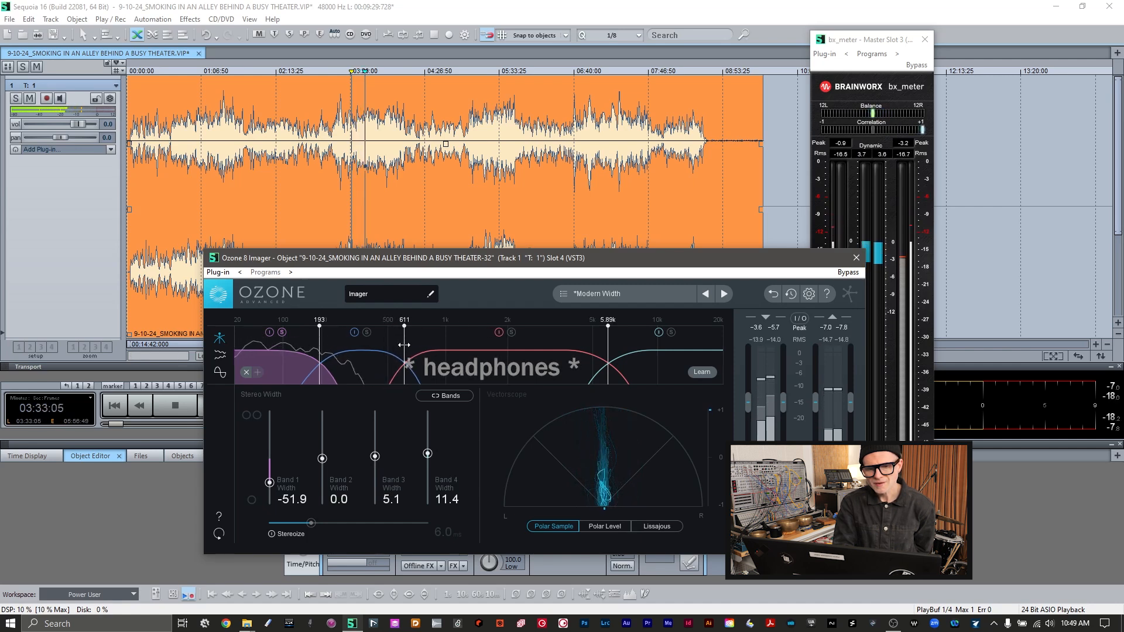
- Audition the Imager's bands 2 and 4 with solo and widen band 4 to 31.6
click(367, 332)
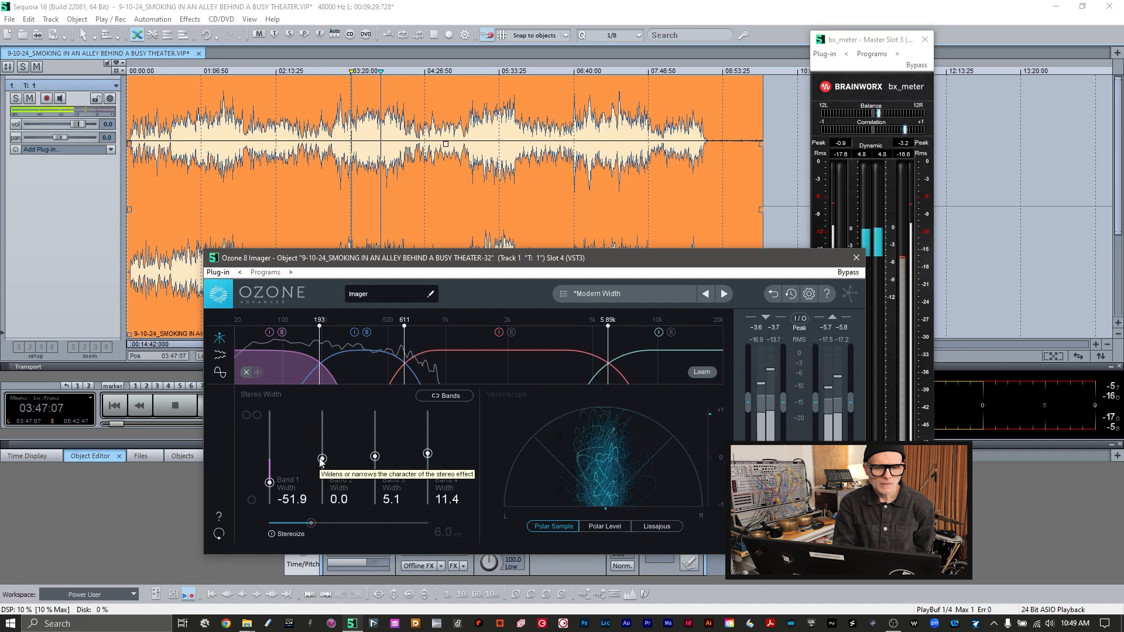
key(space)
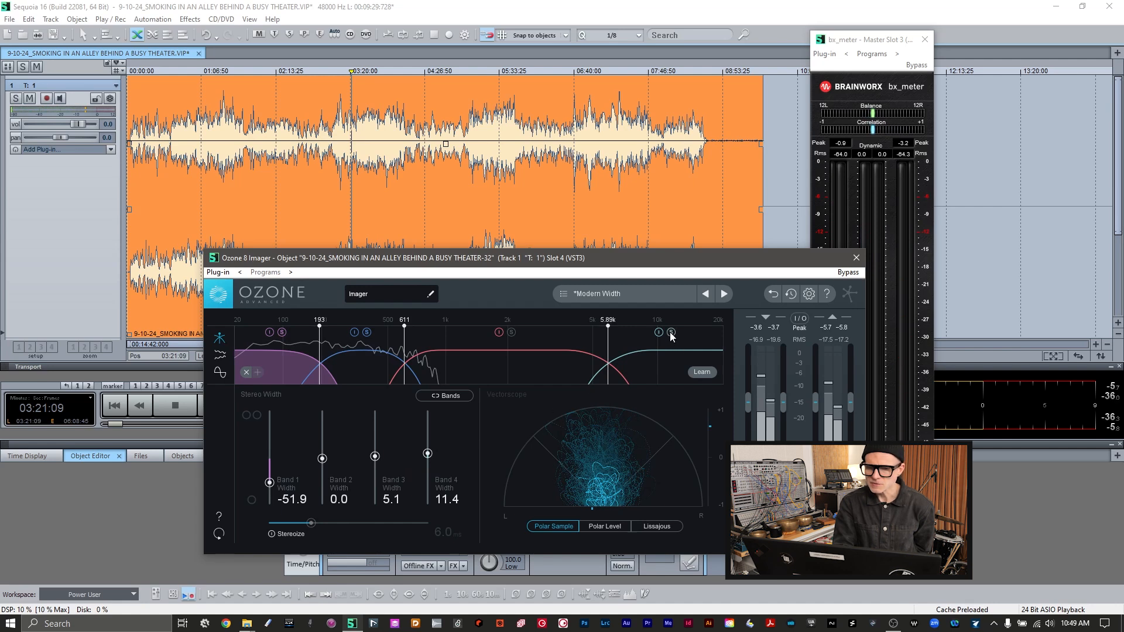
key(space)
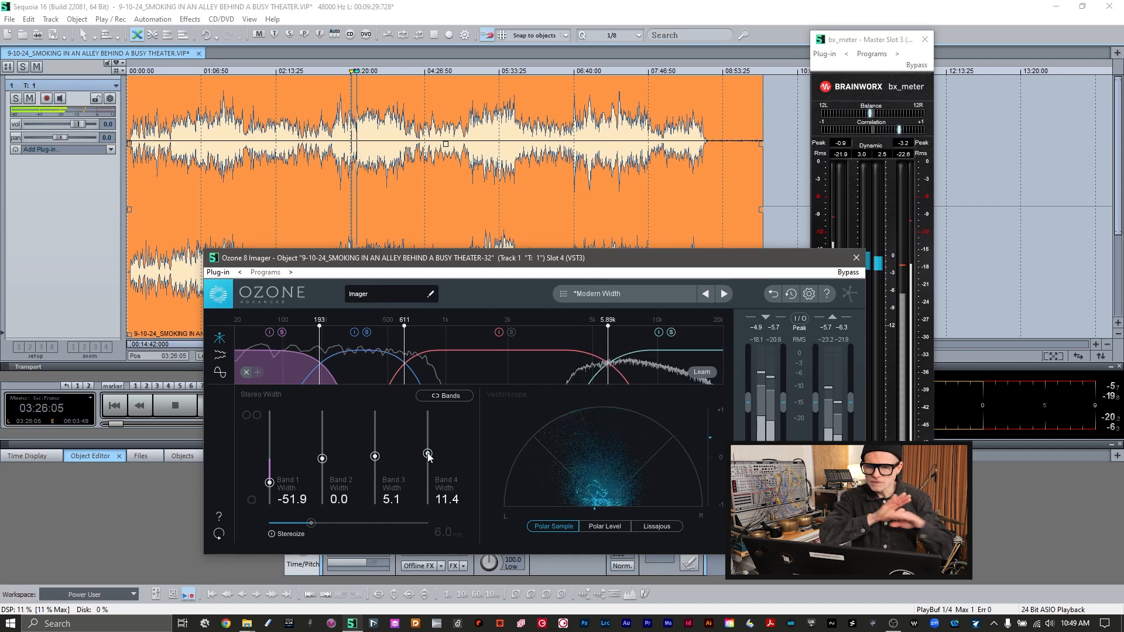
key(space)
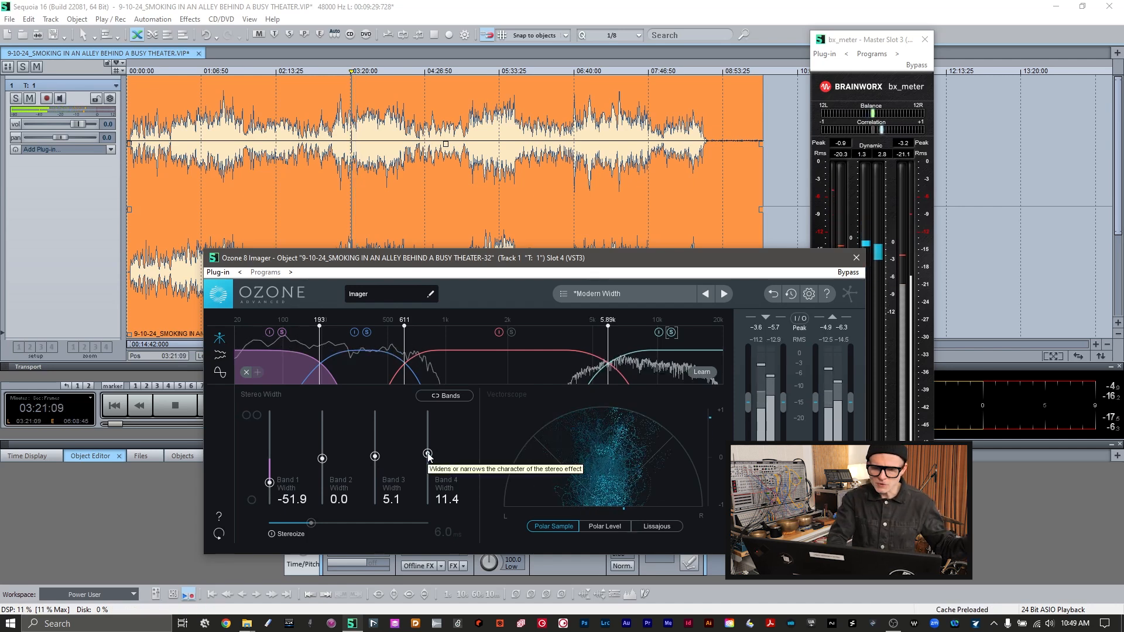
mouse_move(428, 454)
mouse_down()
mouse_move(429, 430)
mouse_move(429, 444)
mouse_up()
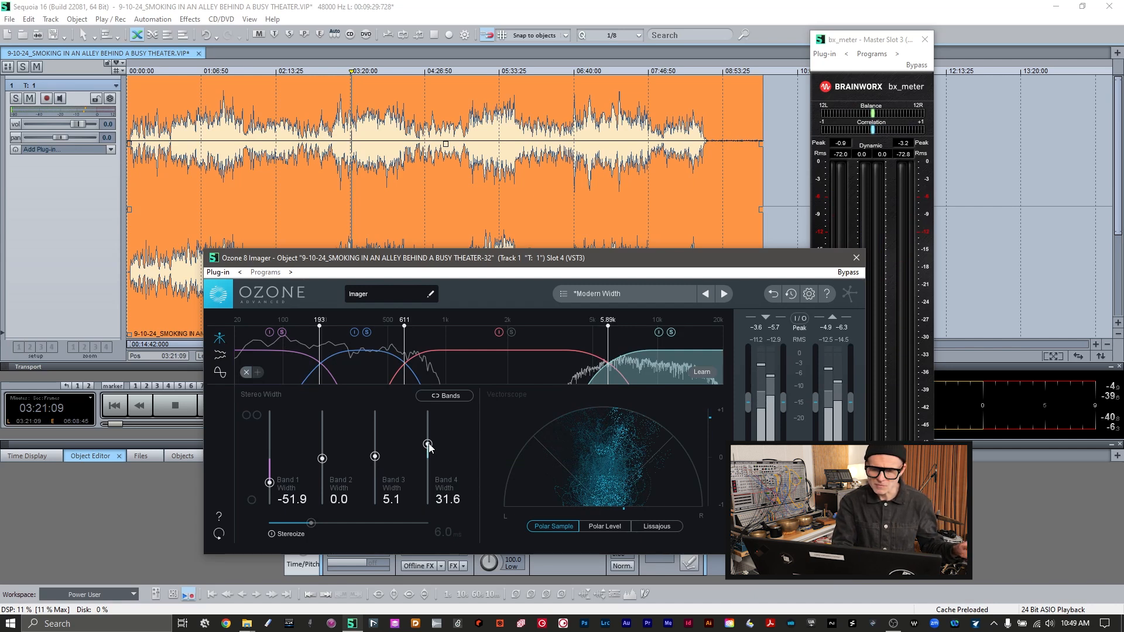
key(space)
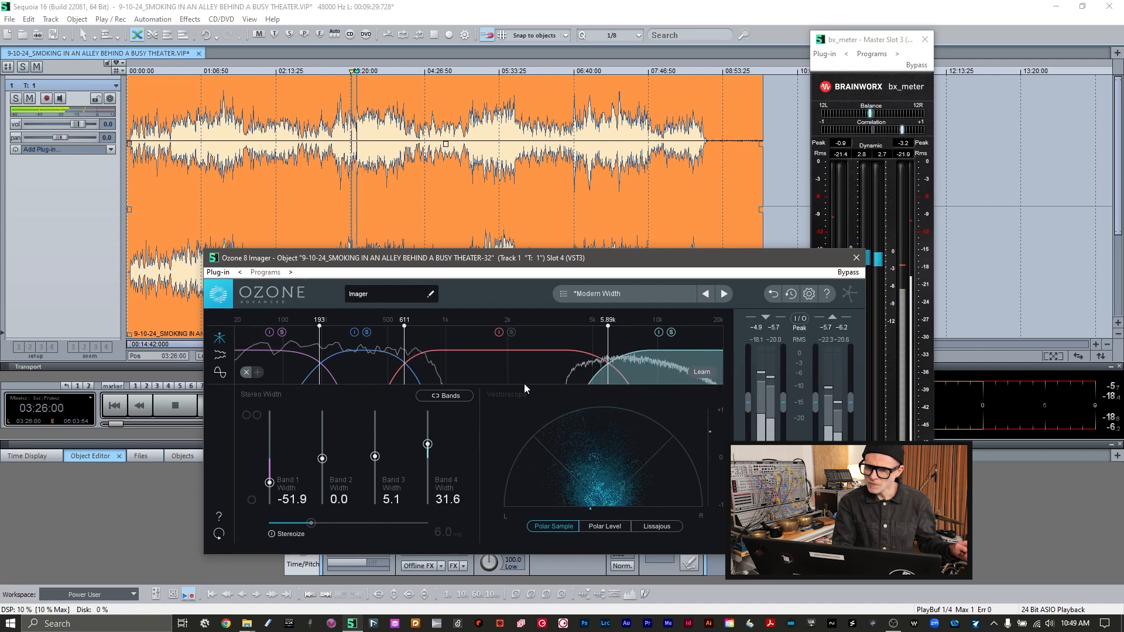
- With band 3 soloed during playback, set the Imager widths to -6.3 for band 2, 15.2 for band 3 and 35.4 for band 4
key(space)
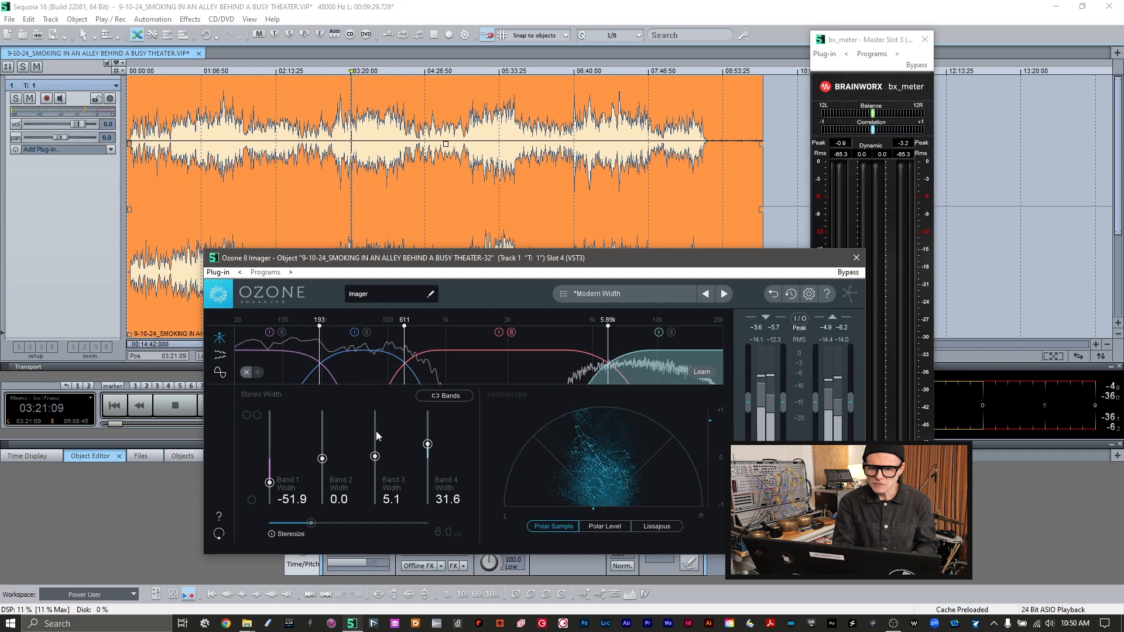
key(space)
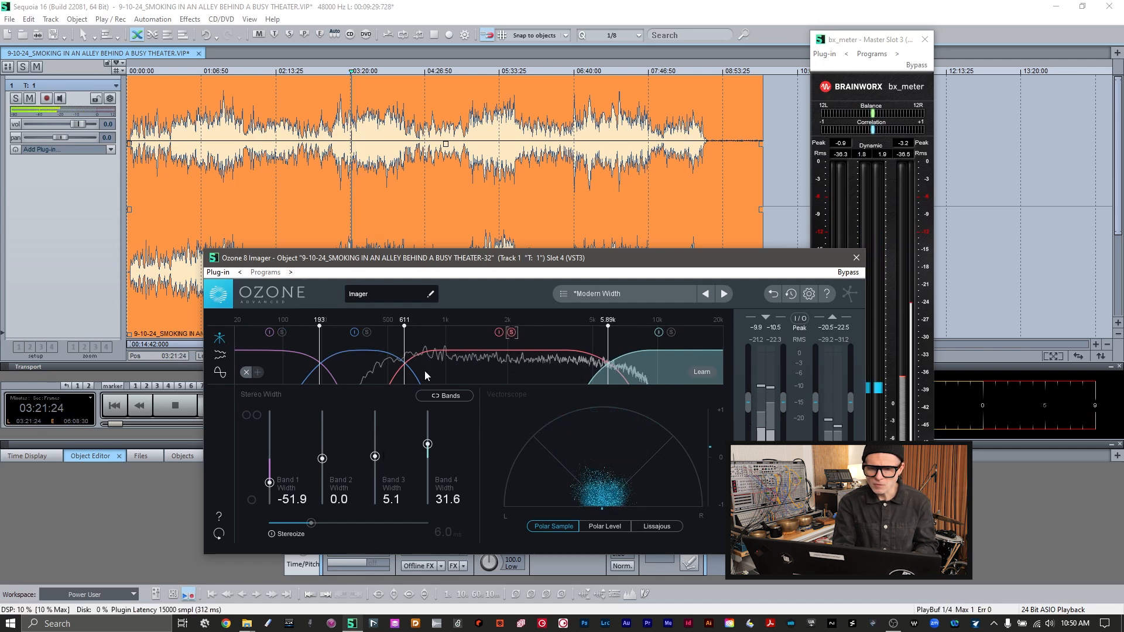
drag(374, 457, 375, 450)
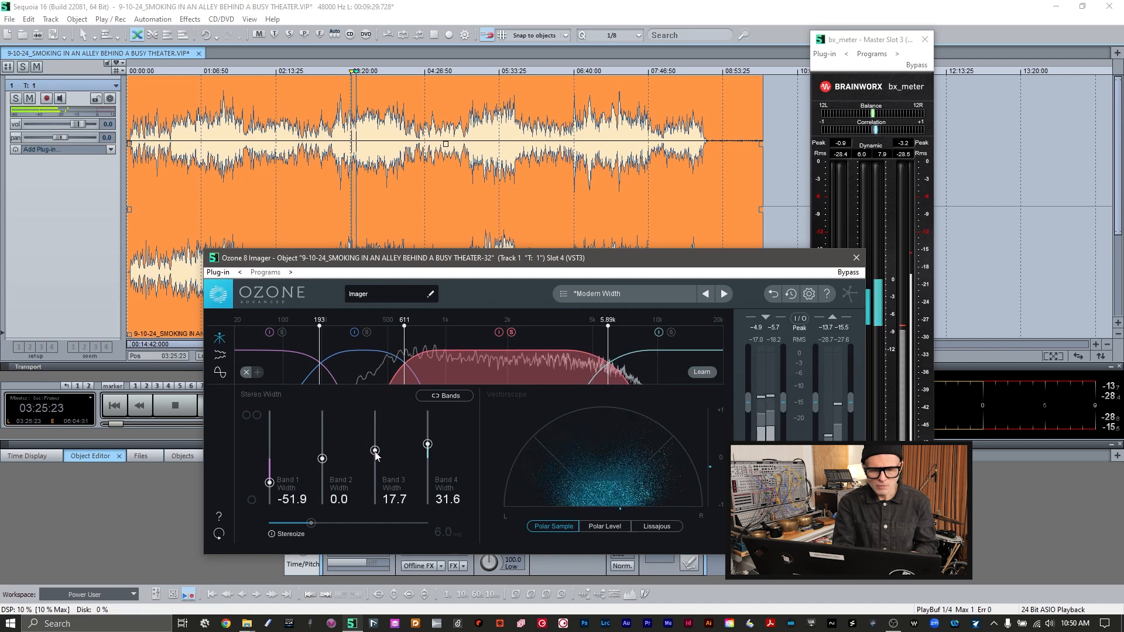
drag(322, 458, 376, 452)
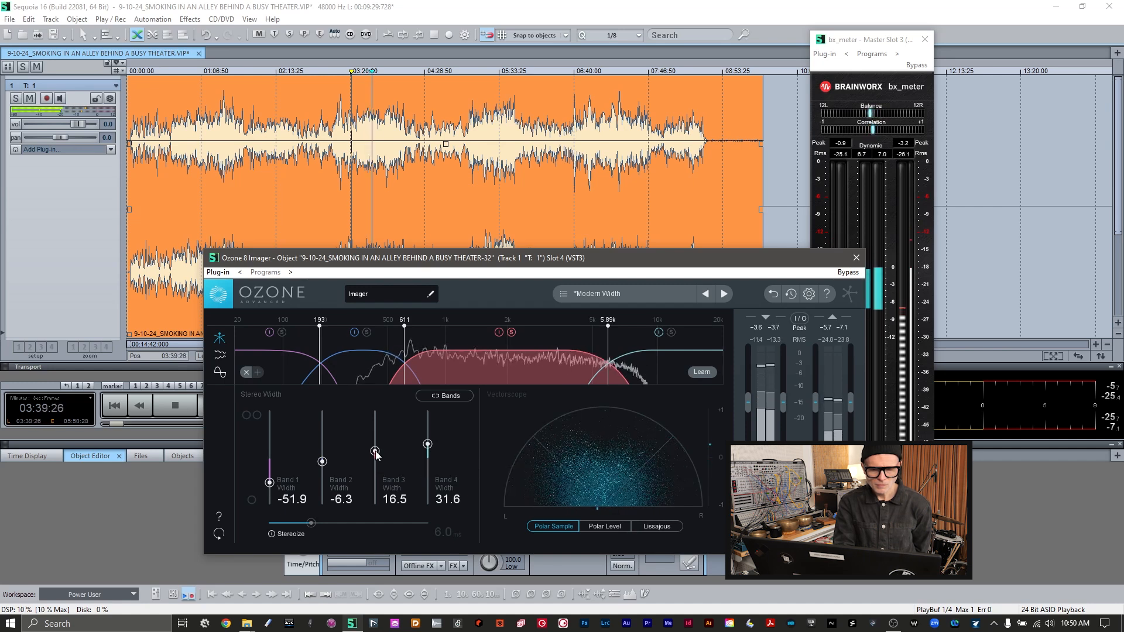
drag(428, 444, 376, 457)
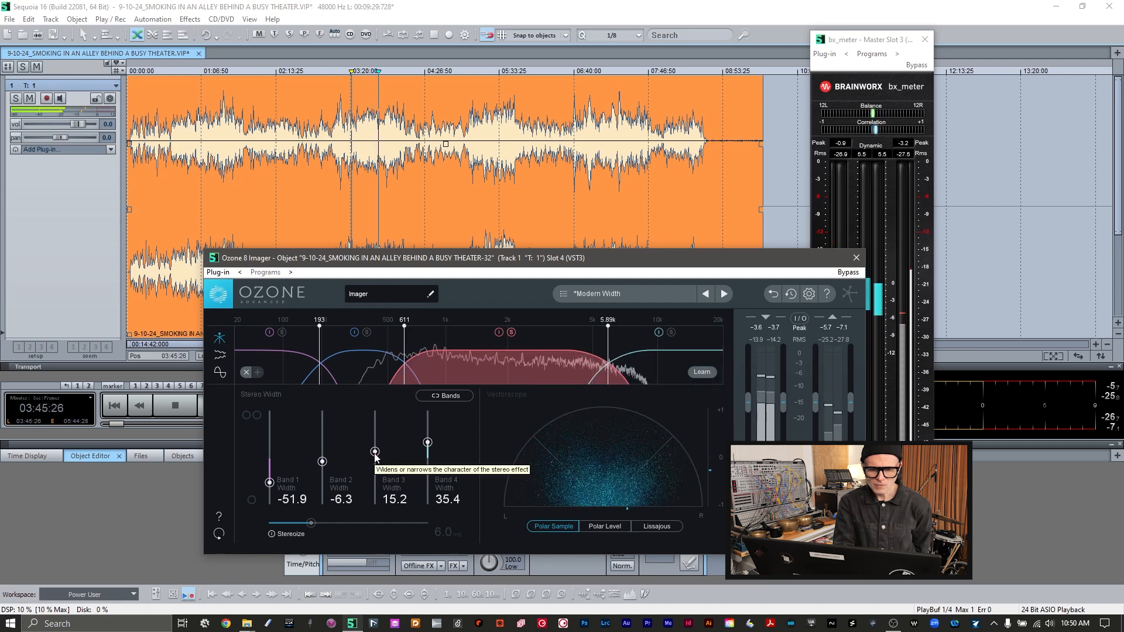
- Audition the track while setting the Ozone Imager's Band 3 width to 0.0 and Band 4 width to 21.5
key(space)
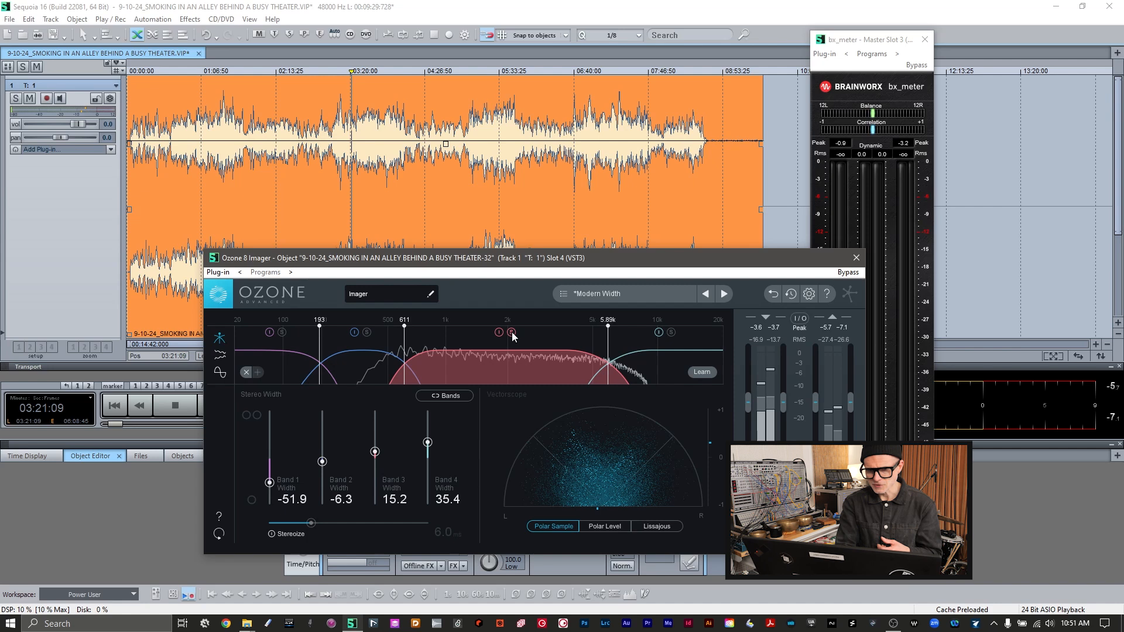
key(space)
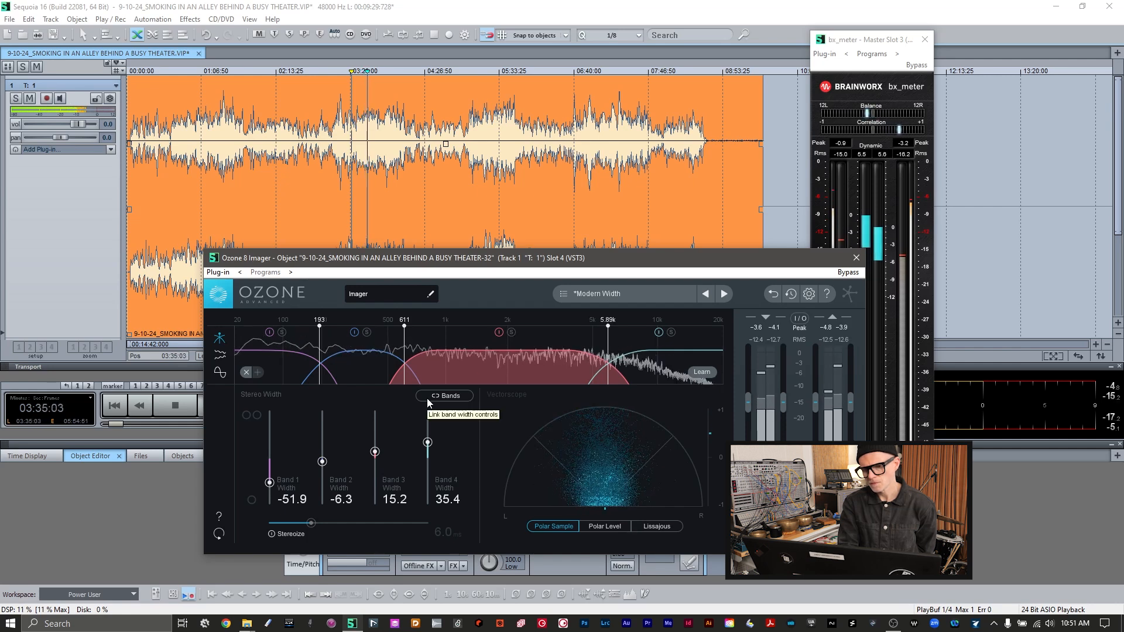
click(374, 453)
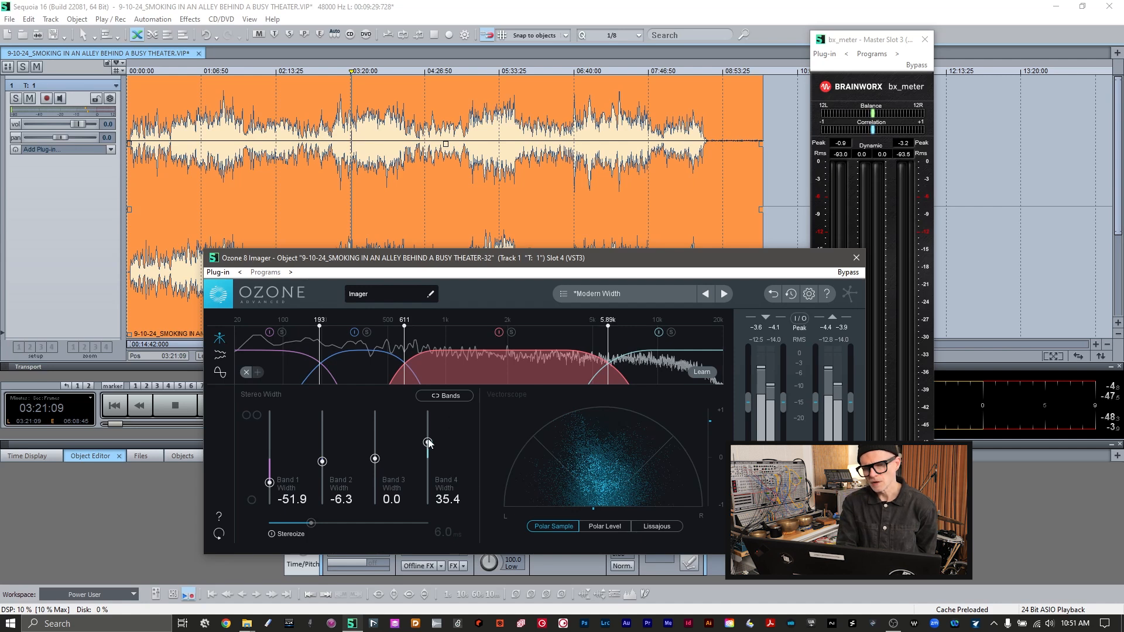
drag(428, 446, 429, 448)
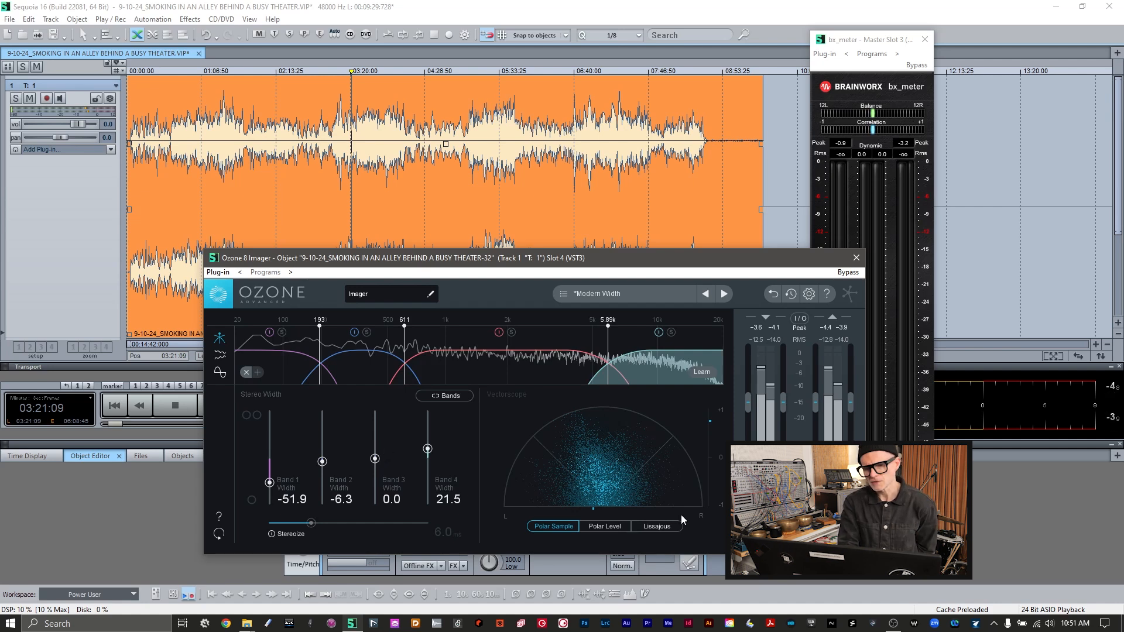
key(space)
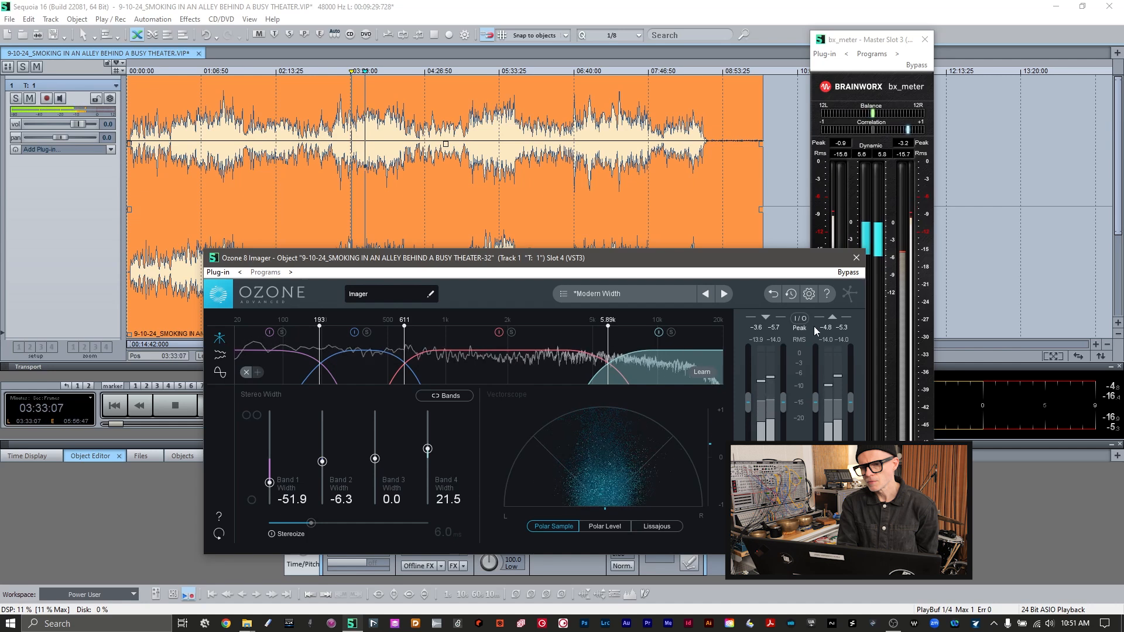
- Move the Imager window aside, insert SPL HawkEye in the master plug-in chain and reposition its window
drag(803, 262, 723, 137)
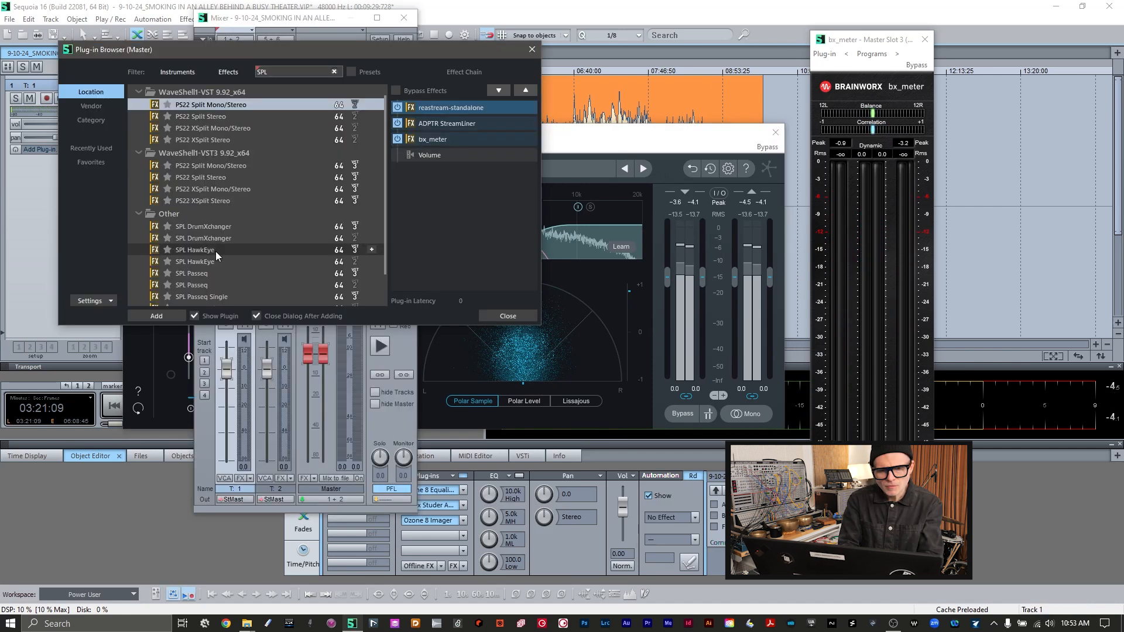
double_click(216, 251)
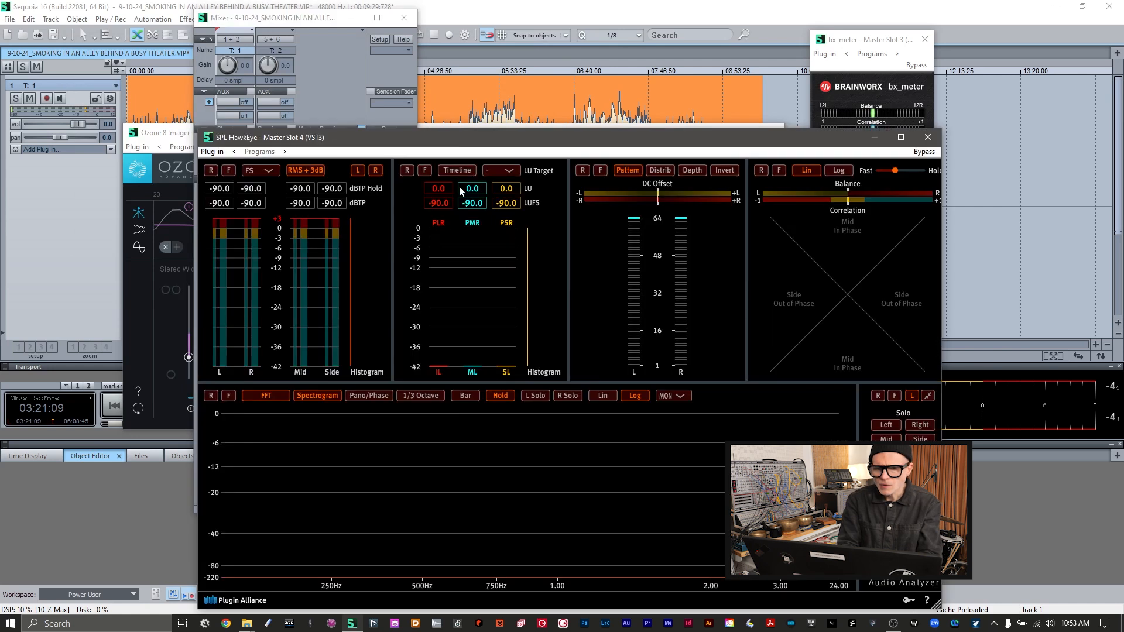
drag(507, 143, 475, 57)
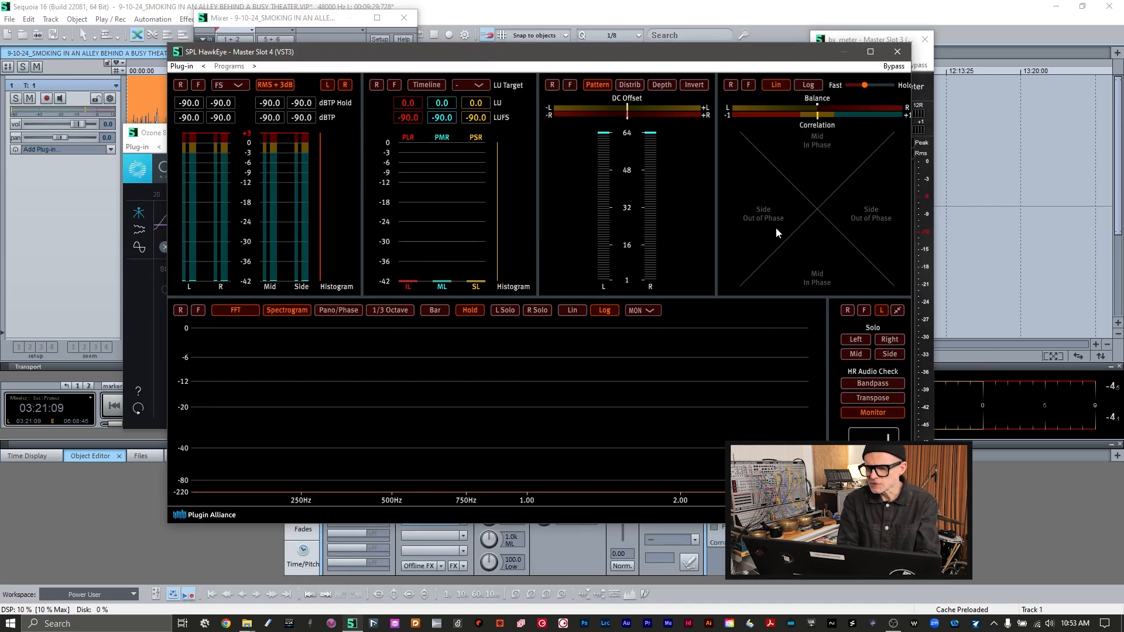
- Play the track to examine its levels, loudness, stereo image and spectrum in HawkEye, and close the analyzer window
key(space)
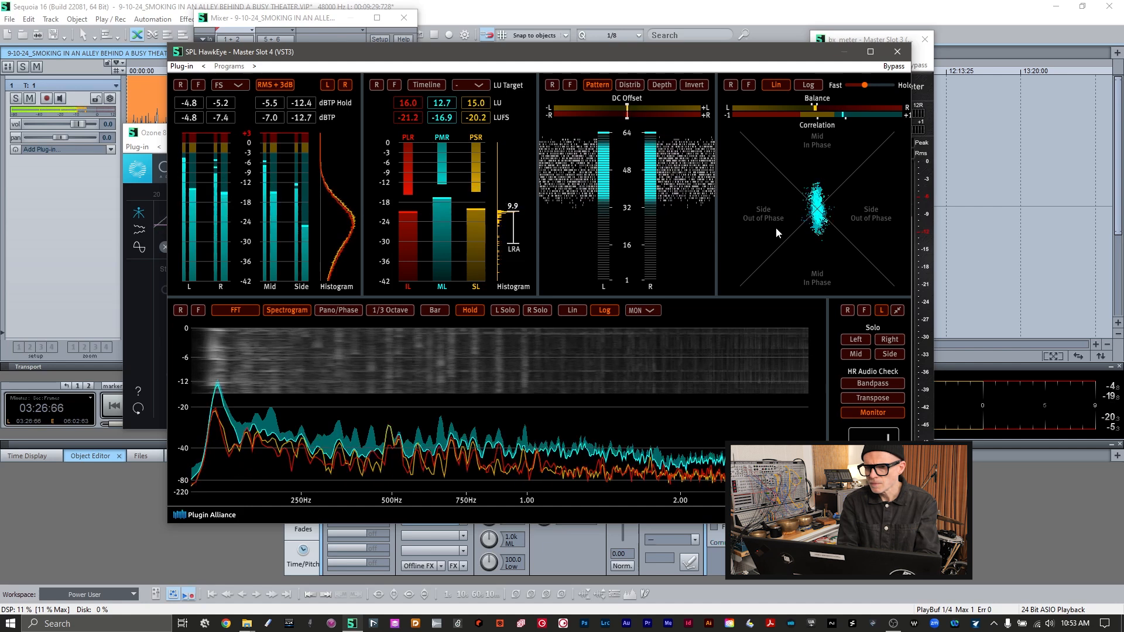
key(space)
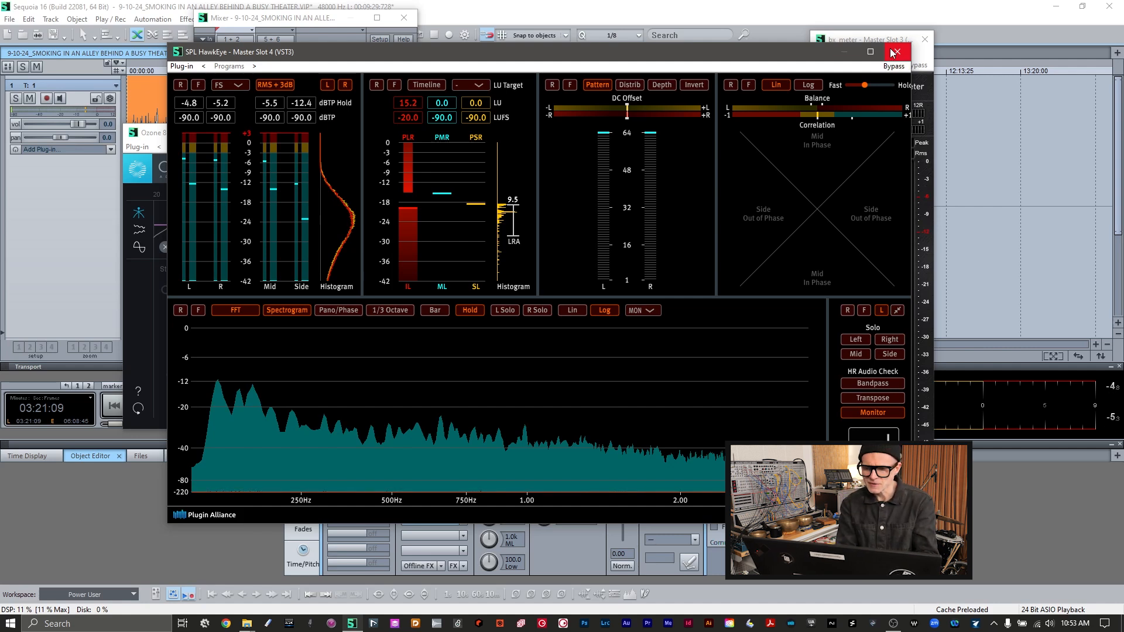
key(space)
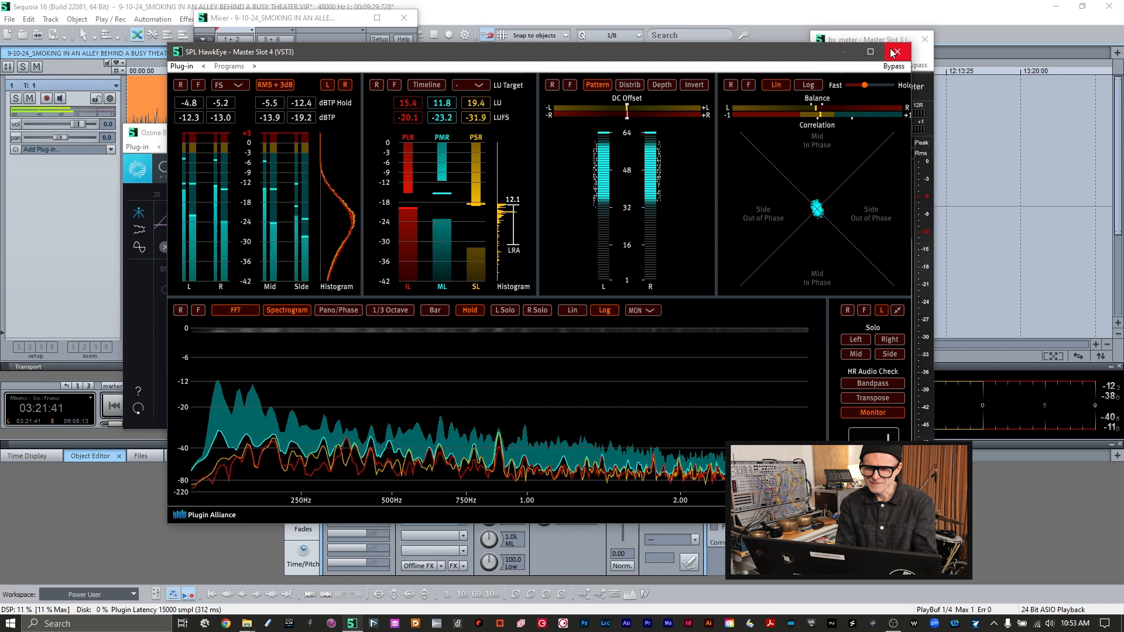
key(space)
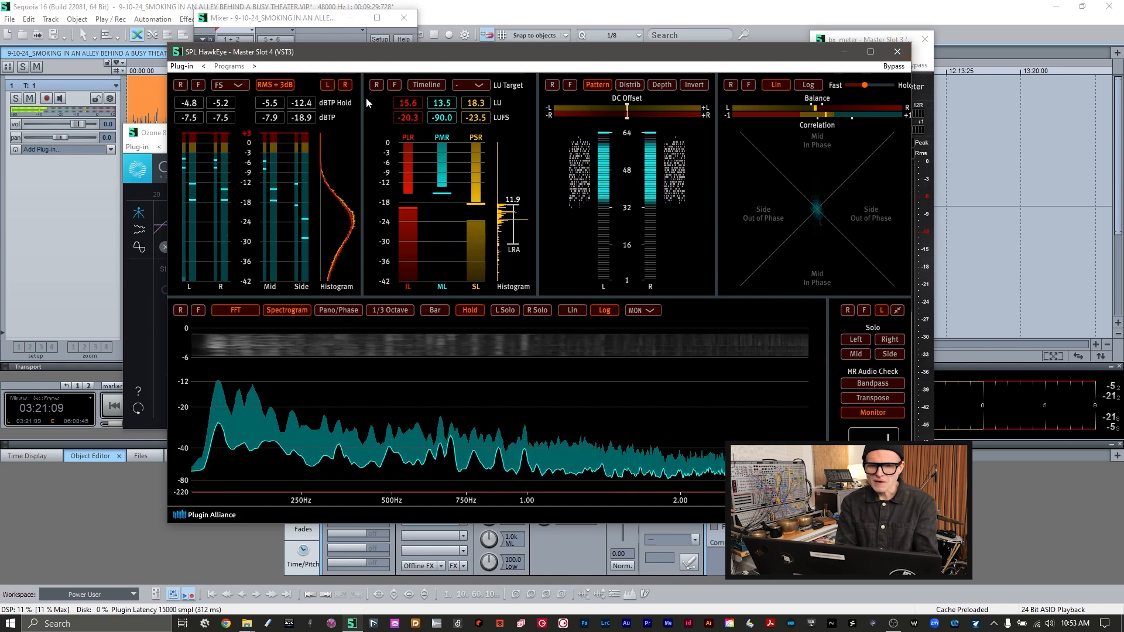
click(870, 52)
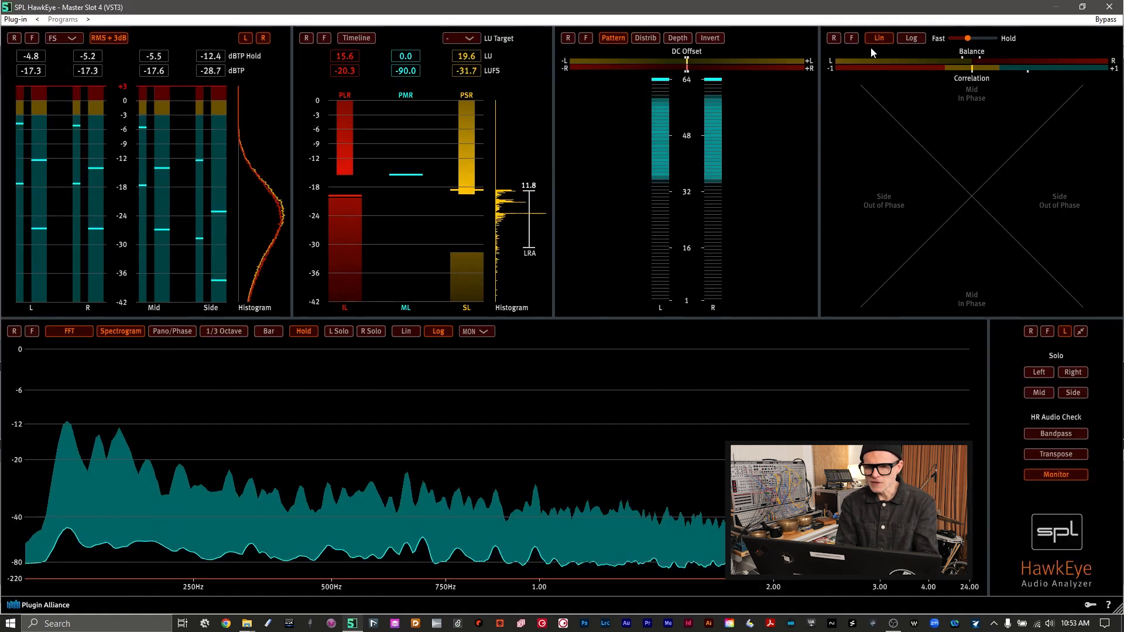
click(1082, 7)
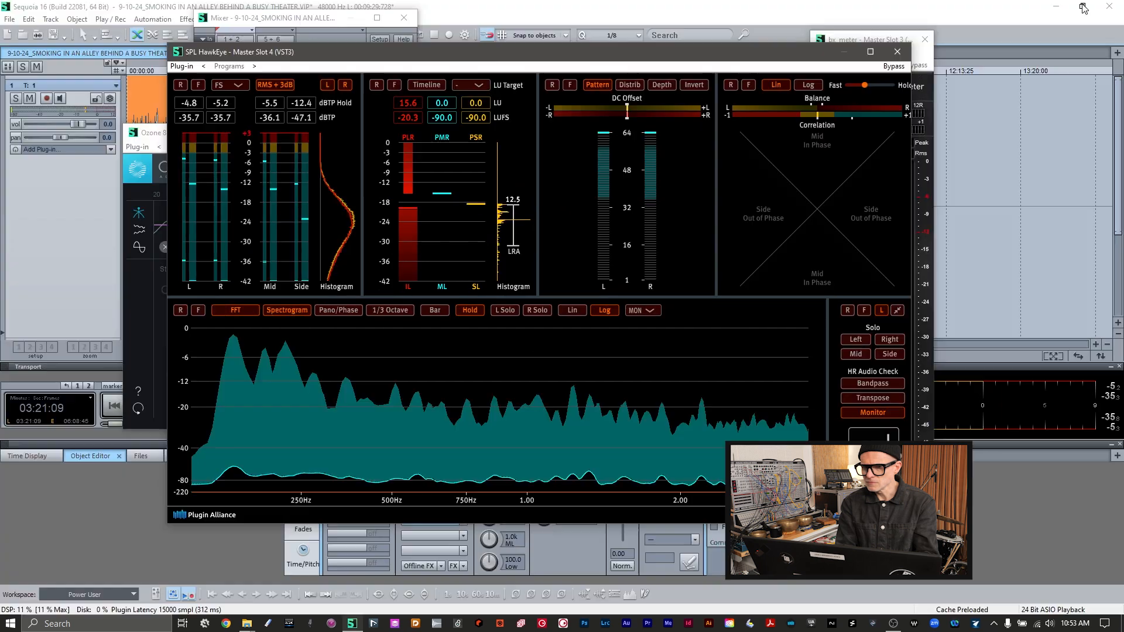
click(898, 51)
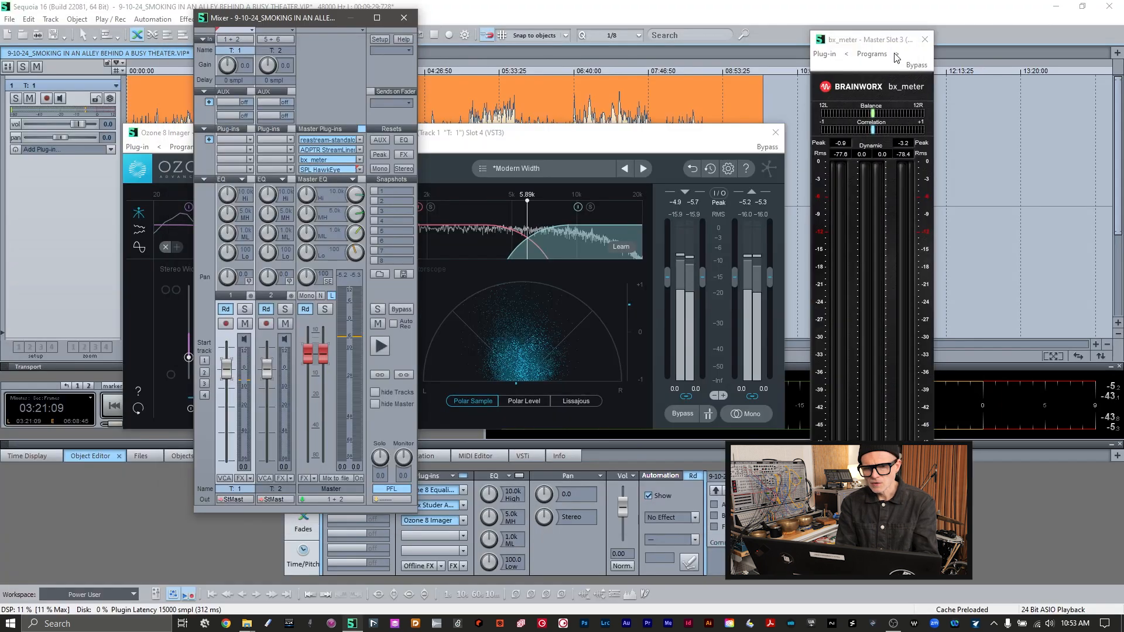
- Play the track from about 05:20 and compare the mono sum with stereo in the Ozone Imager
click(515, 142)
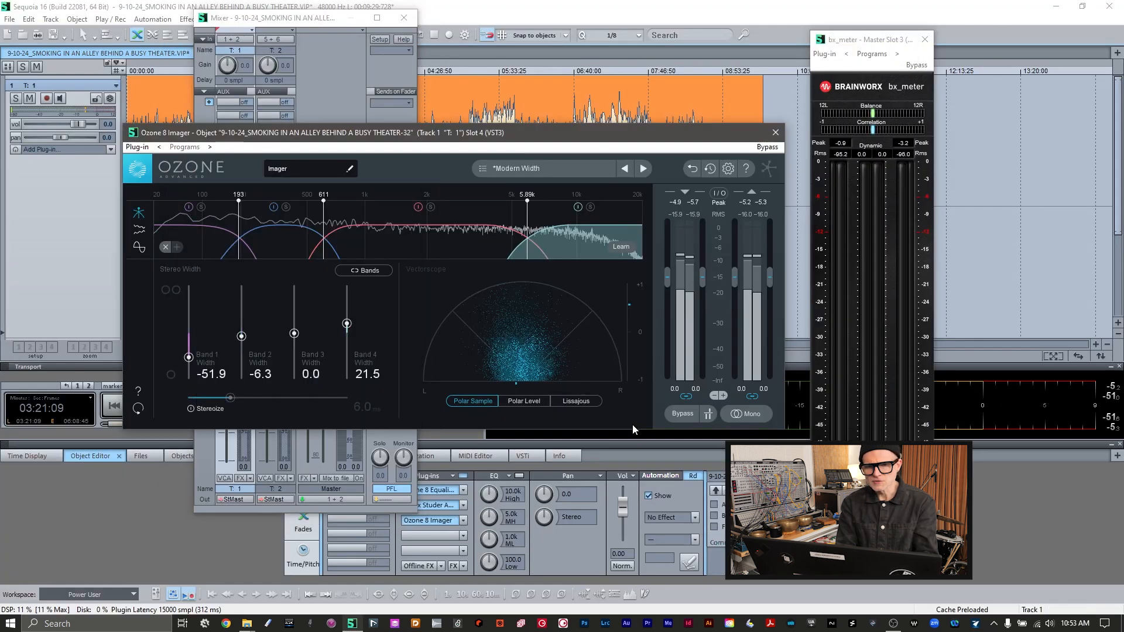
click(484, 70)
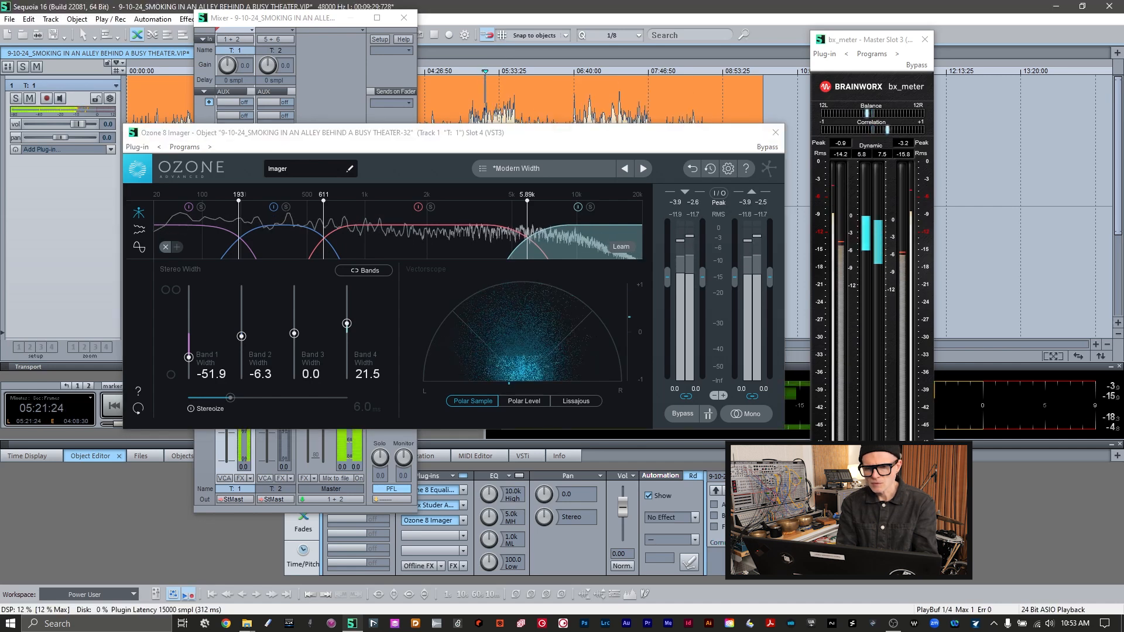
click(749, 416)
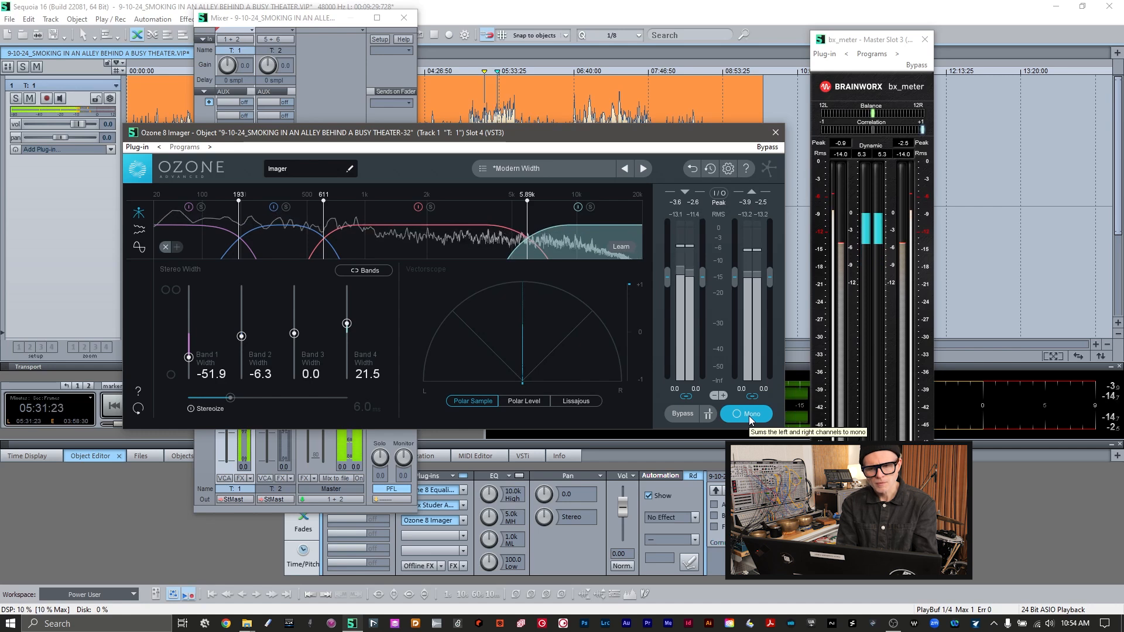
click(750, 416)
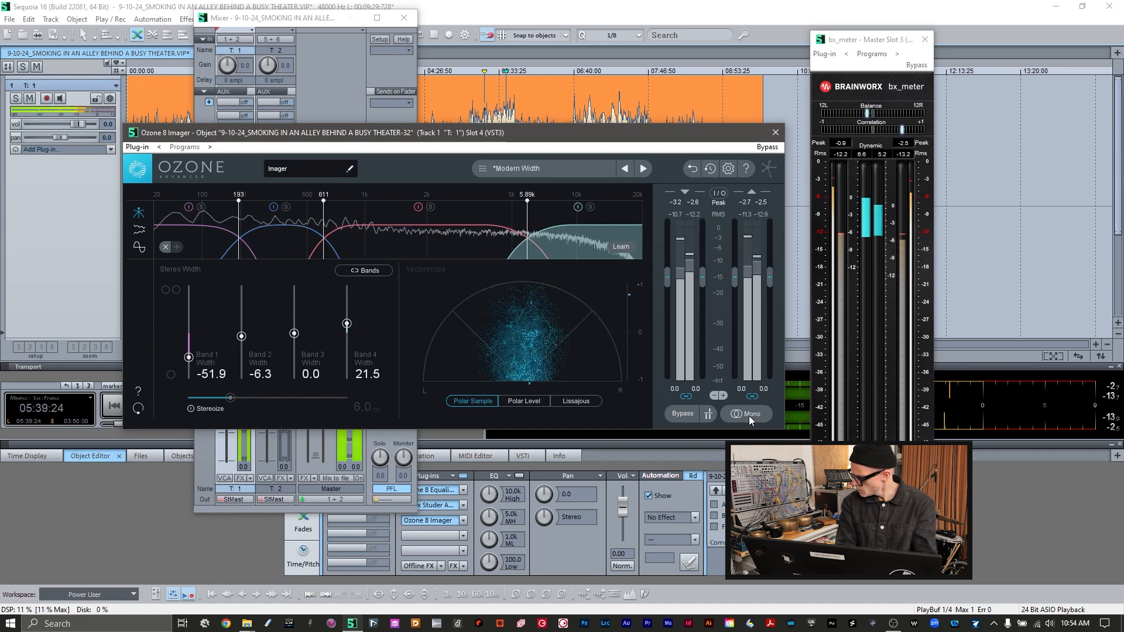
click(750, 415)
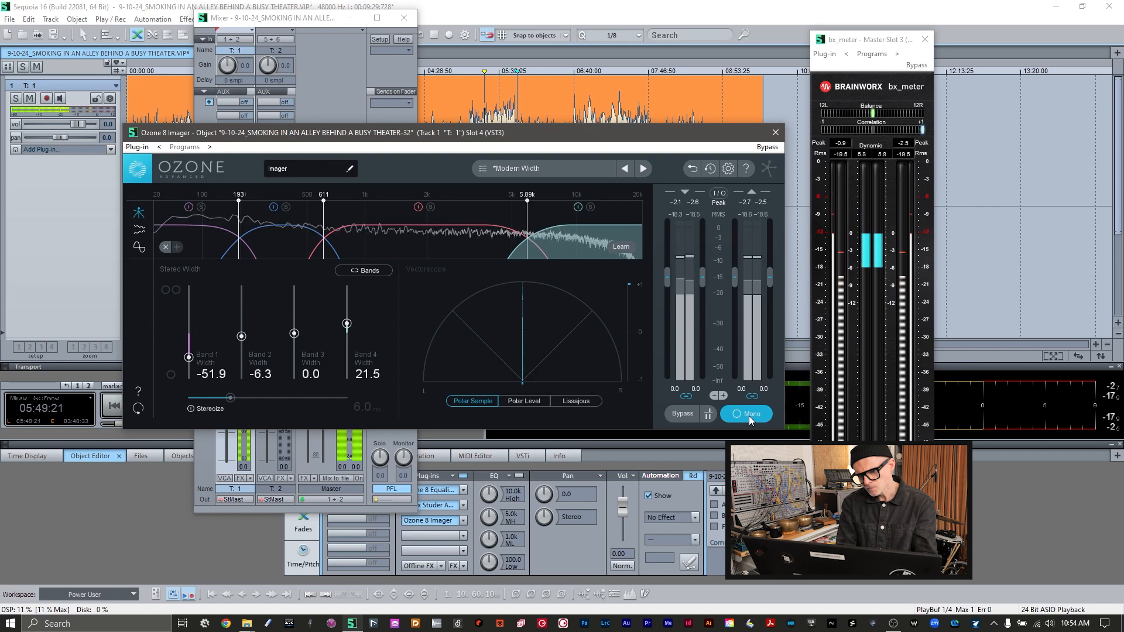
click(749, 415)
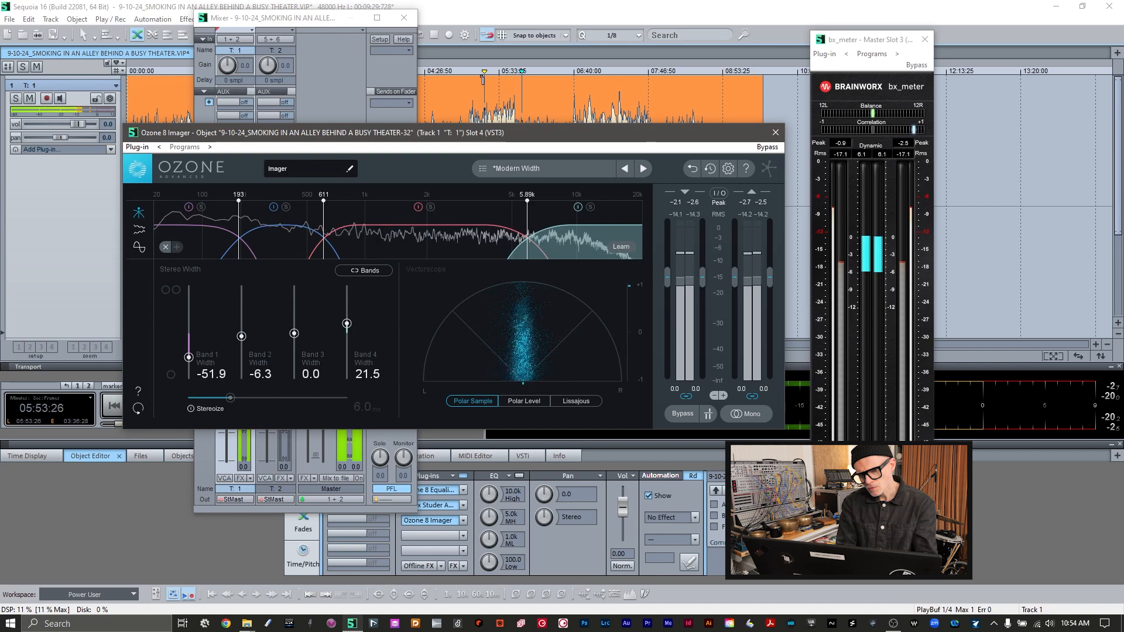
- Replay the louder passage from about 05:06 and check its mono compatibility again, returning the Imager to stereo
click(469, 72)
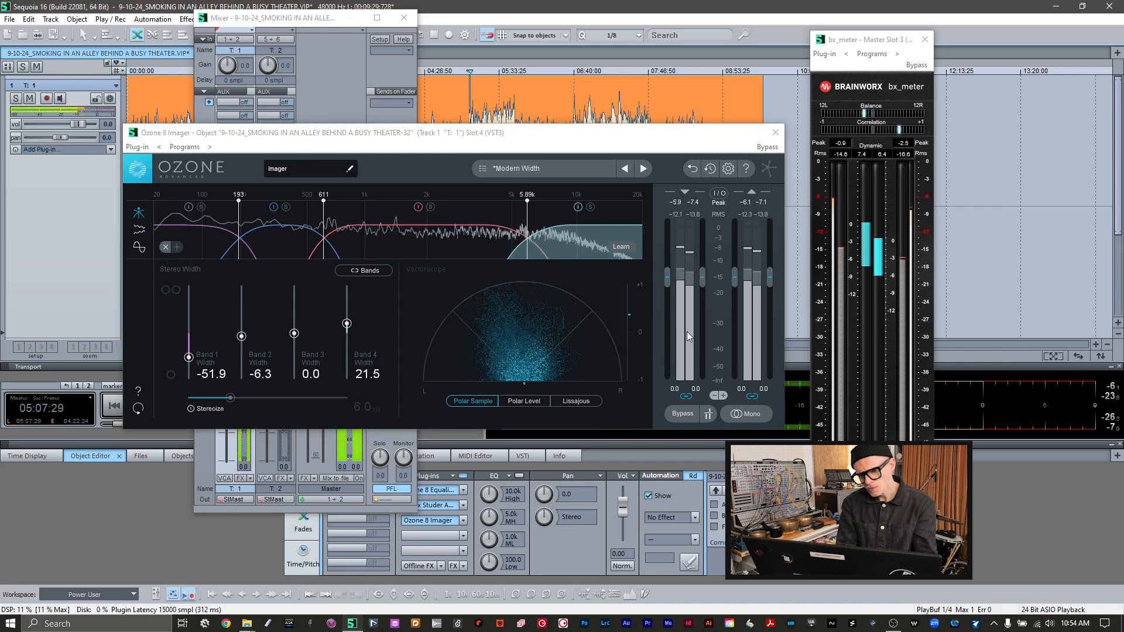
click(746, 416)
click(746, 414)
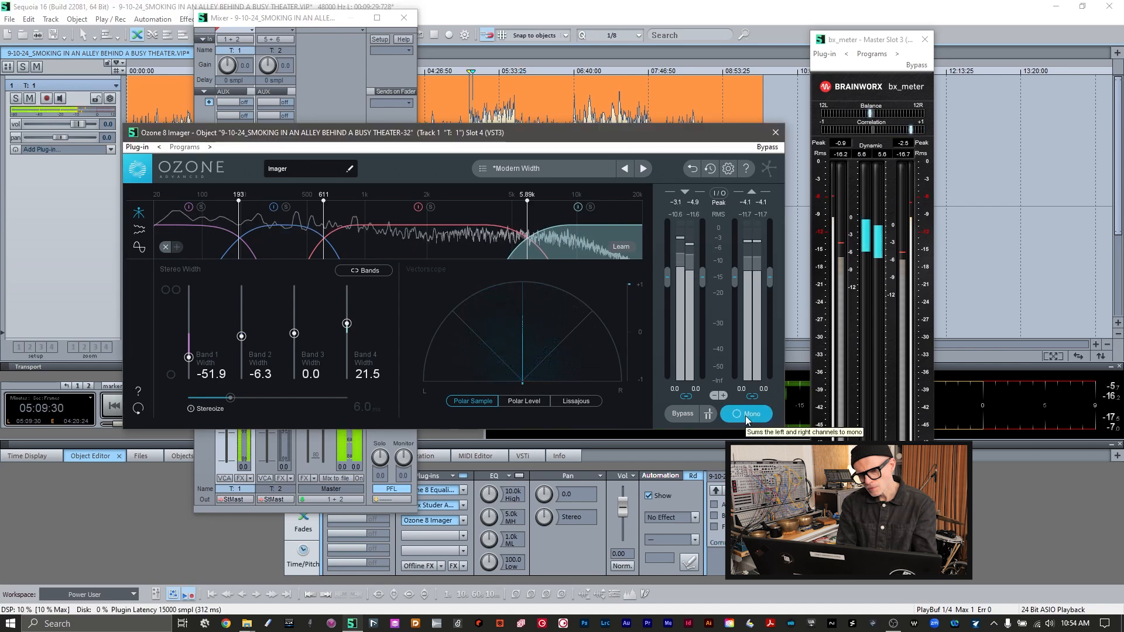
click(746, 415)
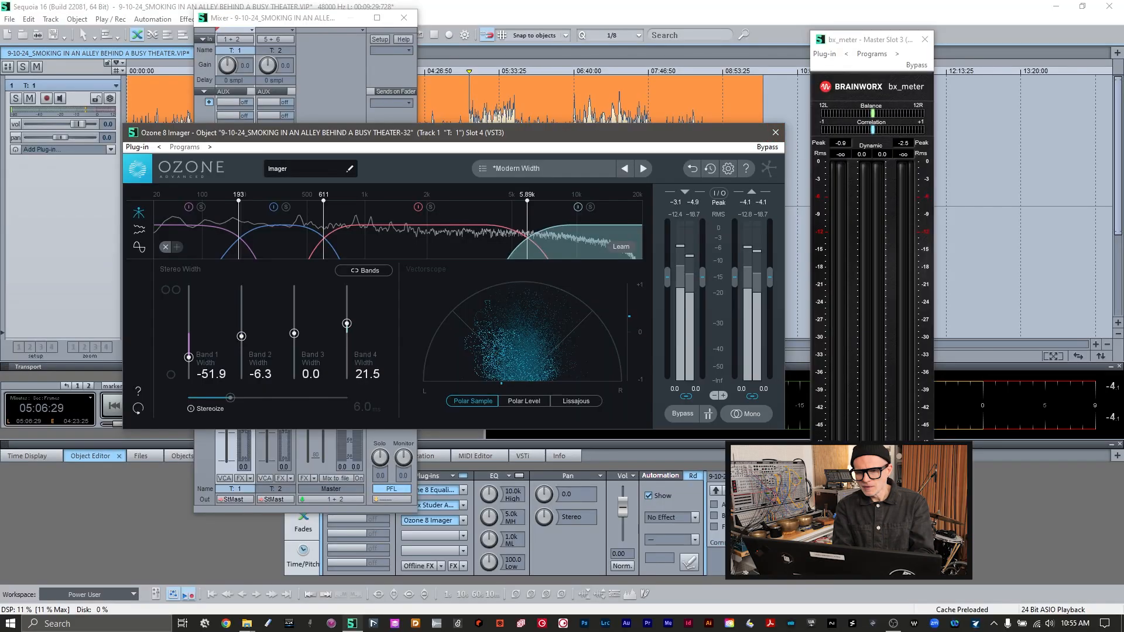
- Close the Imager and mixer windows, and audition the track from about 05:14, 07:12 and 03:04
click(776, 133)
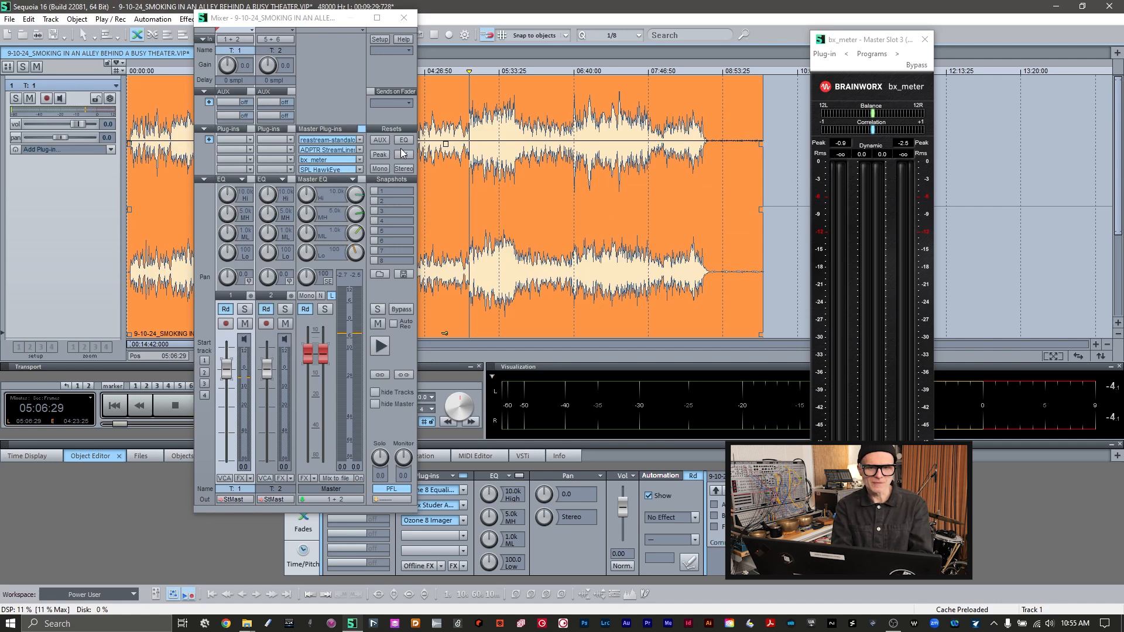
key(m)
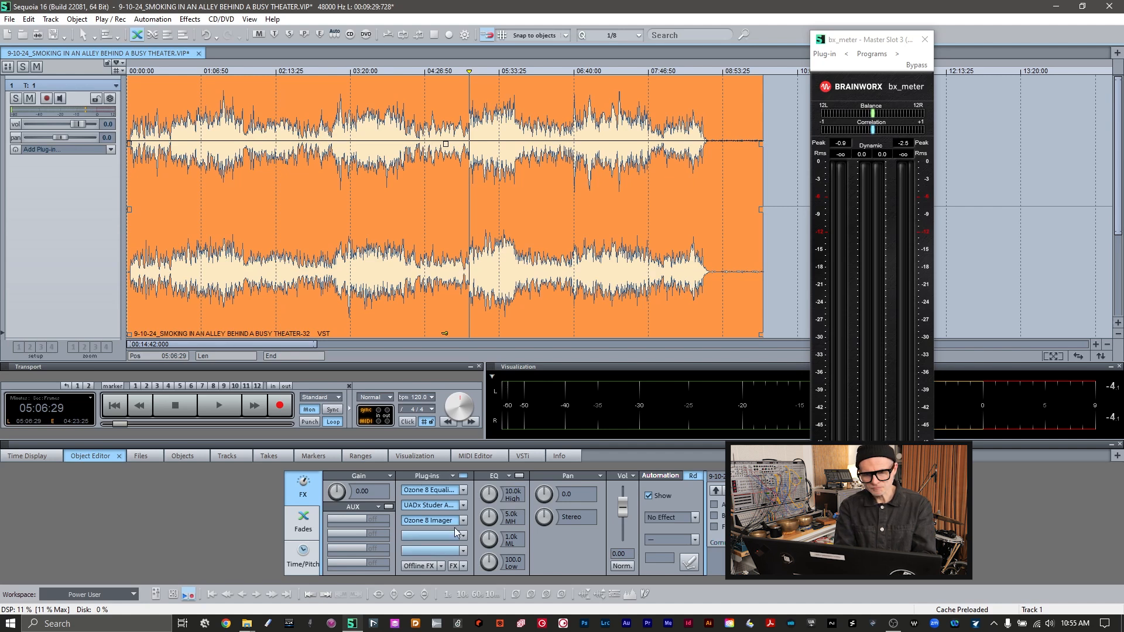
click(478, 104)
key(space)
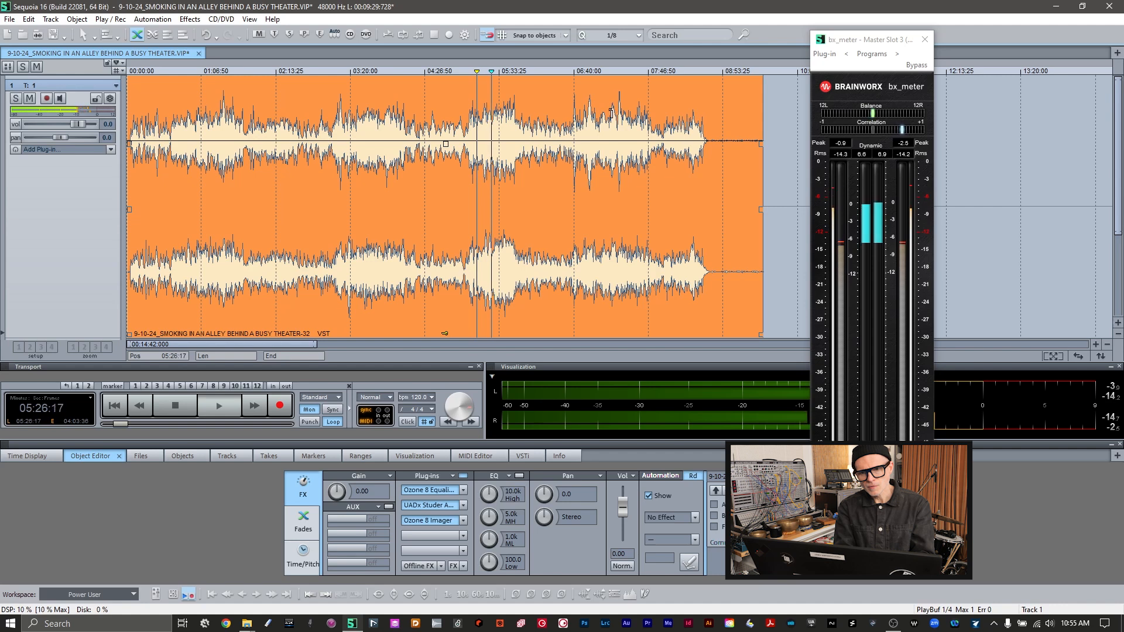
click(611, 113)
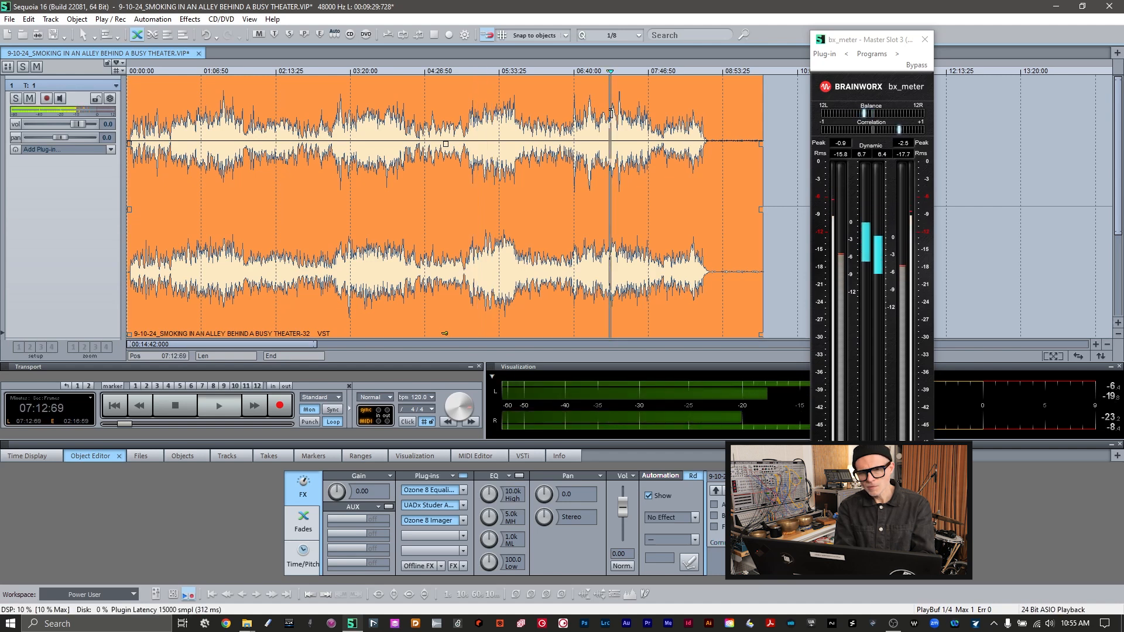
click(335, 118)
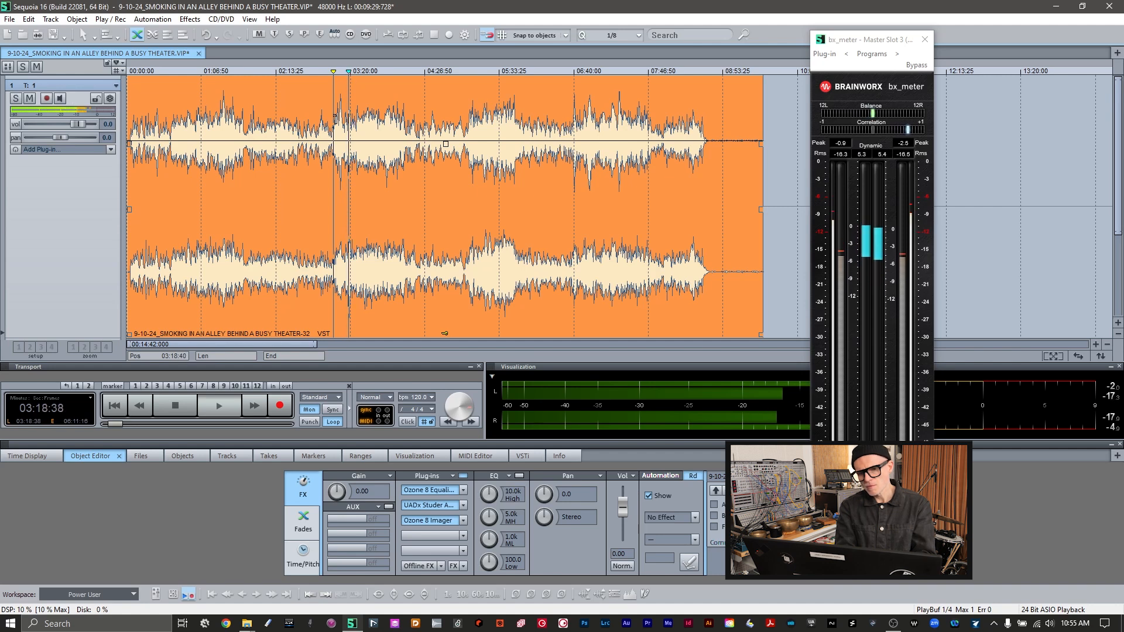
key(space)
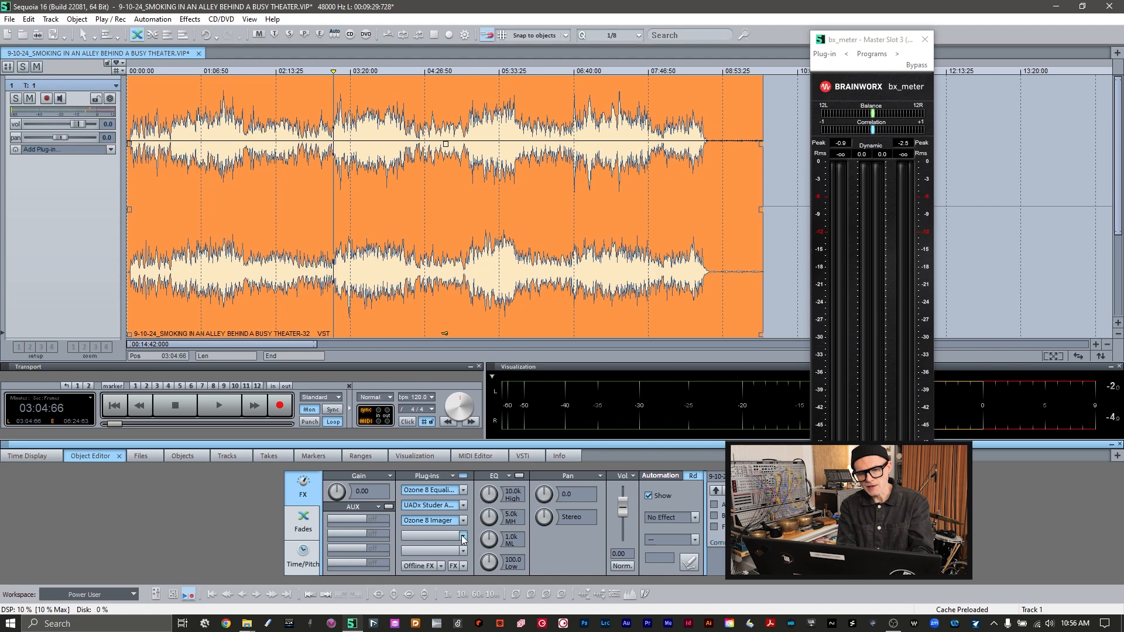
- Insert Ozone 8 Dynamic EQ in the object's plug-in slot after the Ozone Imager and bypass it
click(463, 536)
click(494, 363)
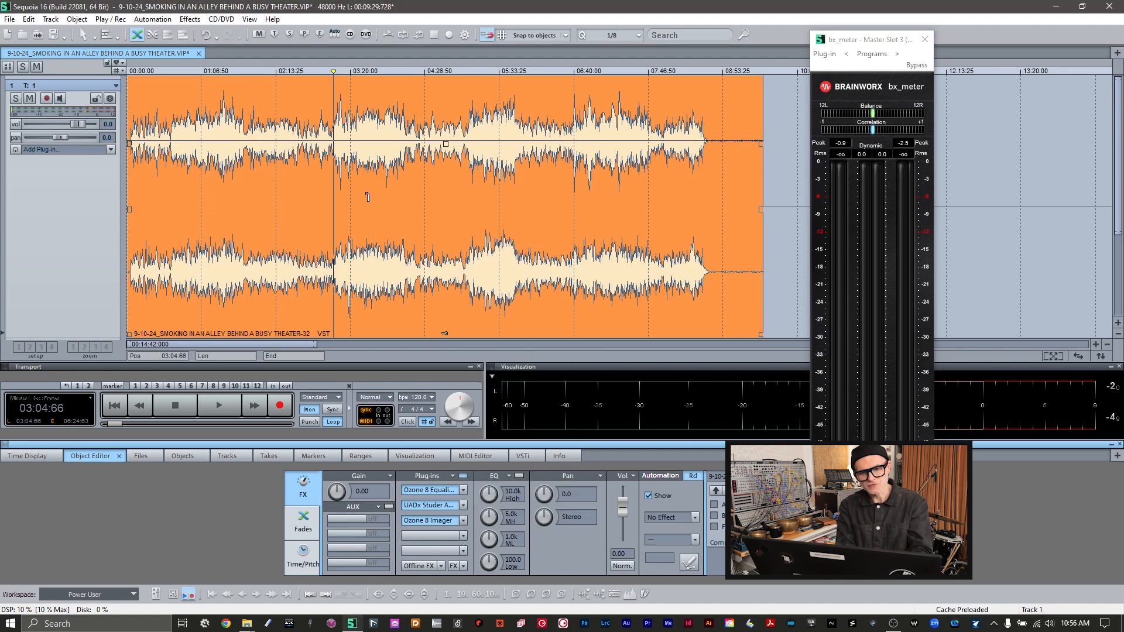
click(462, 538)
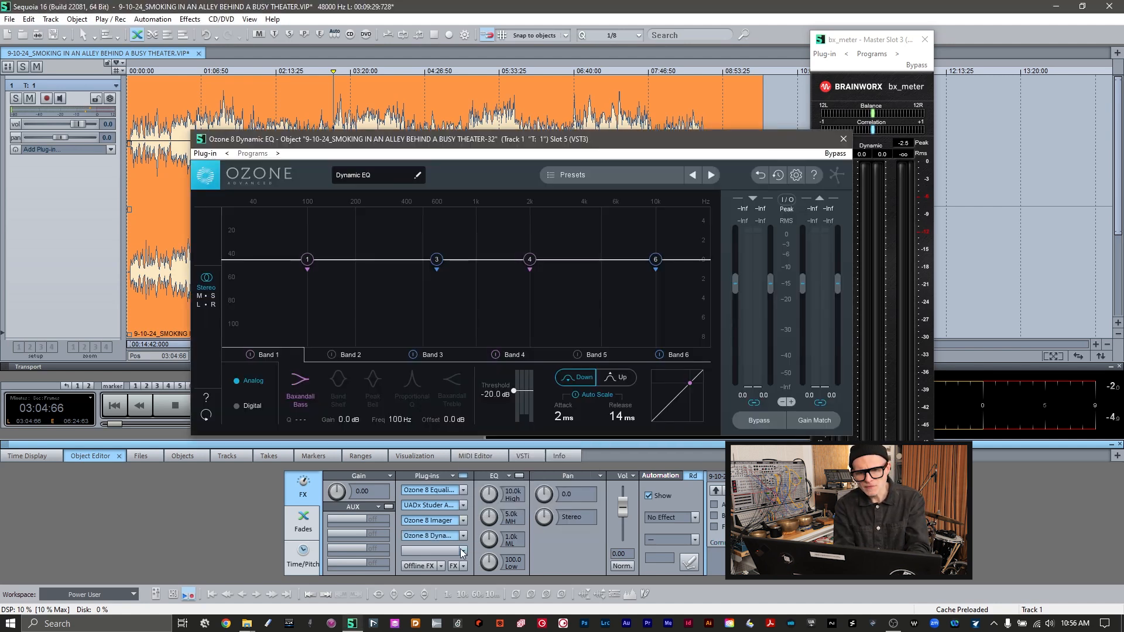
click(433, 538)
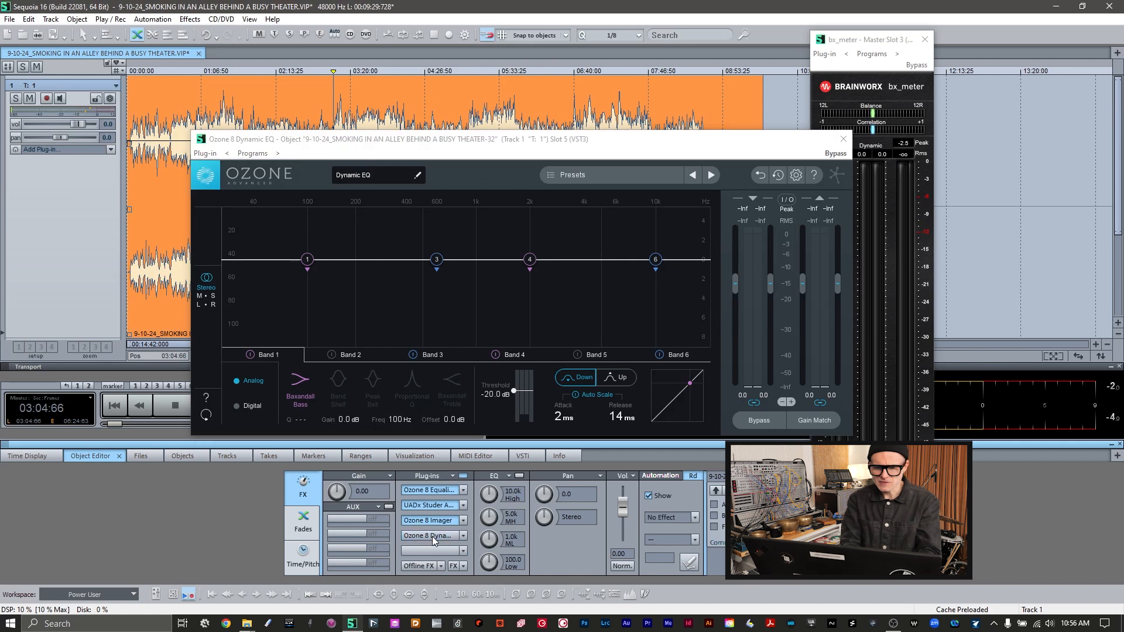
- Insert the soothe2 plug-in in the object's free slot below the Dynamic EQ
click(463, 552)
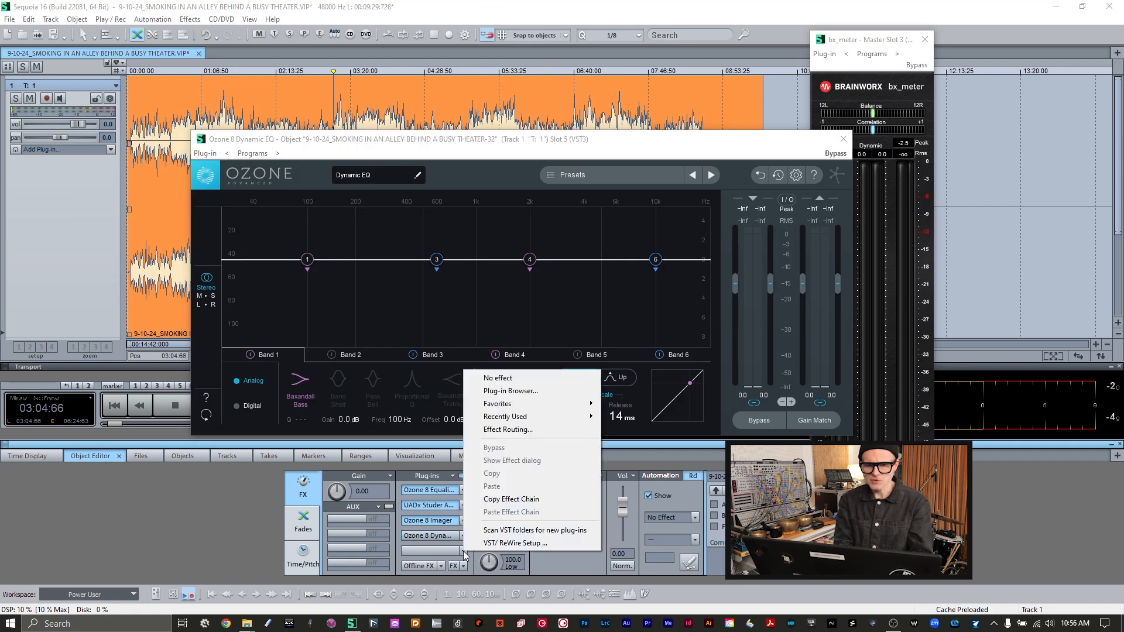
click(495, 392)
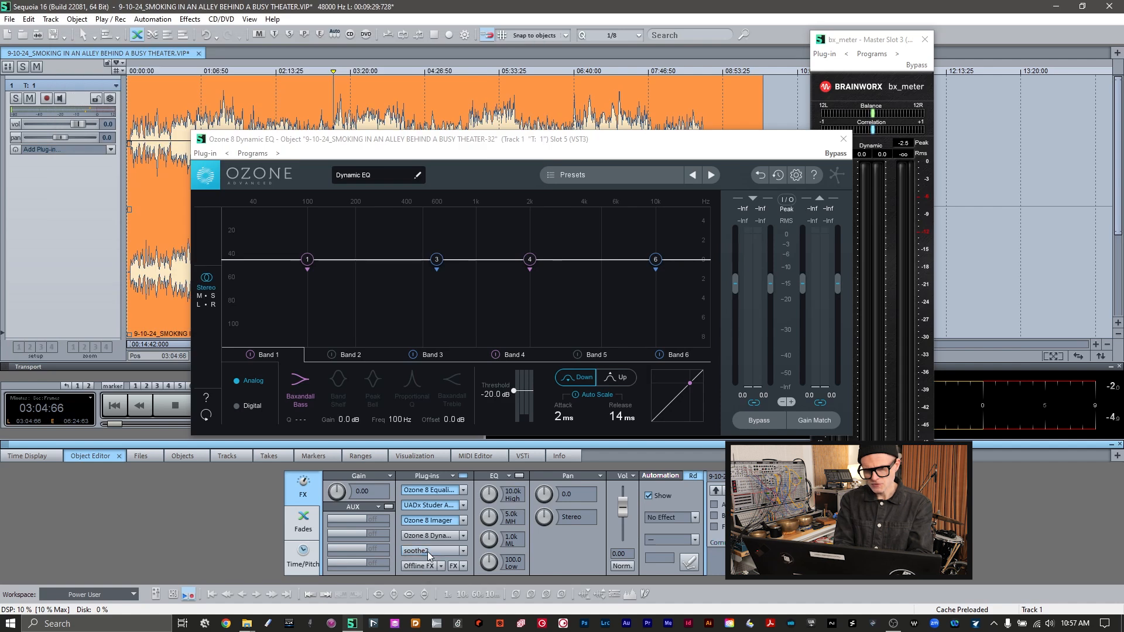
- Set the sensitivity of soothe2's 5 kHz band to 0 dB and close the plug-in window
click(428, 552)
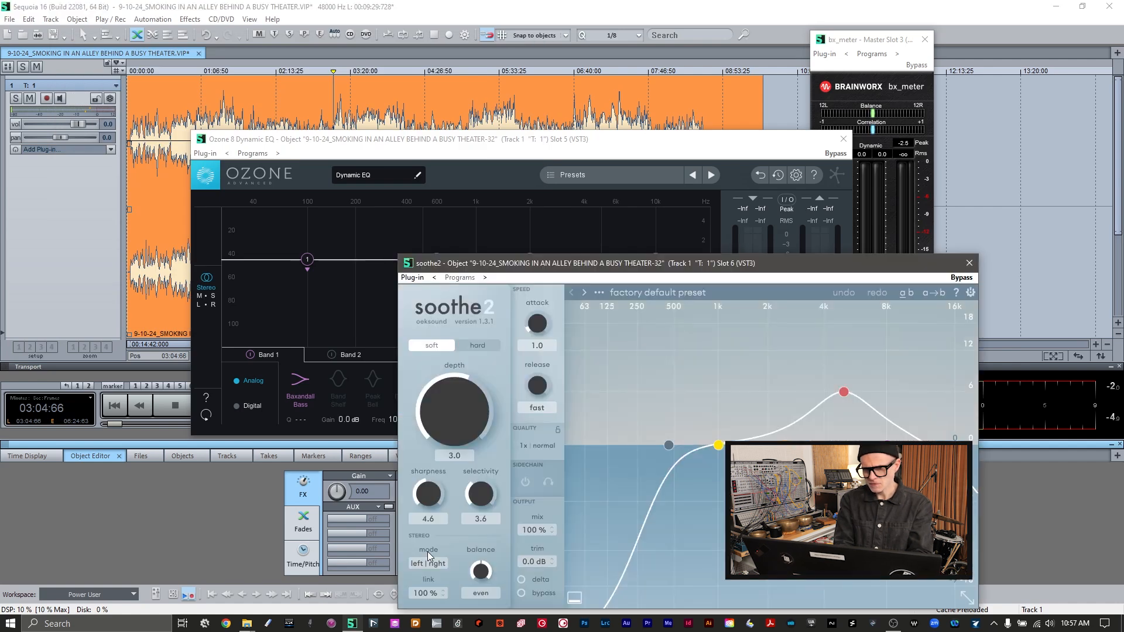
drag(777, 262, 730, 104)
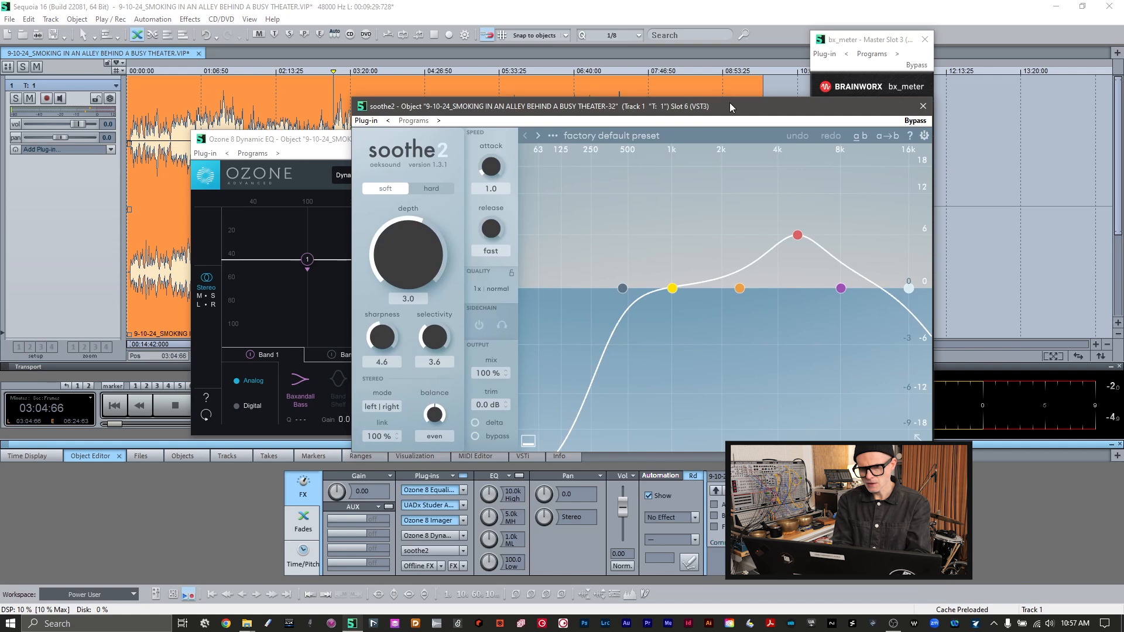
click(798, 234)
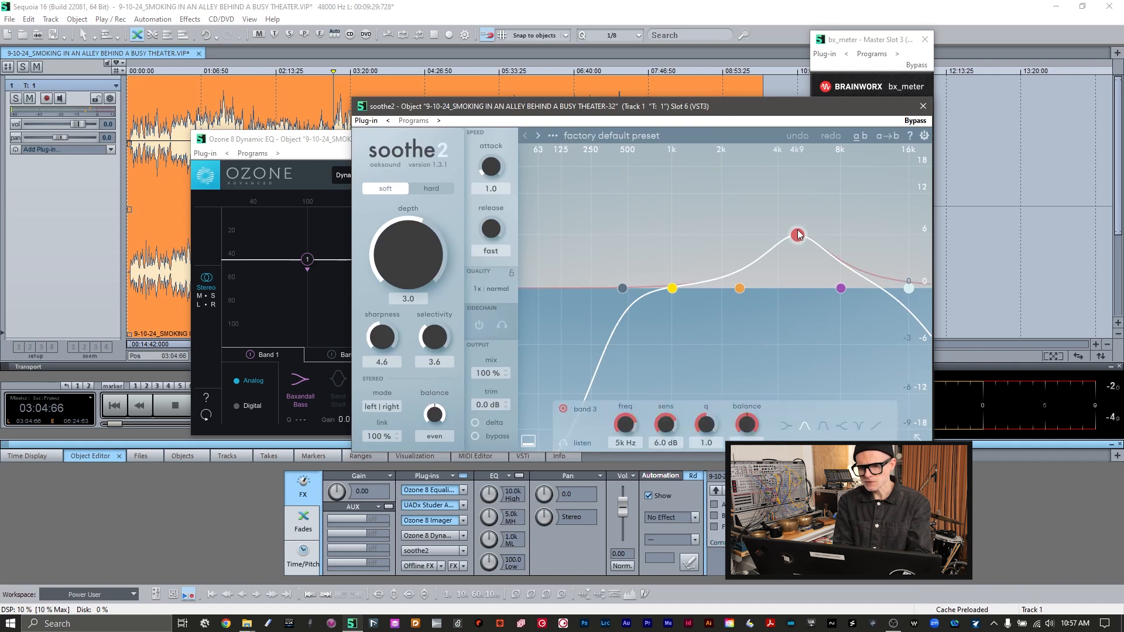
double_click(659, 444)
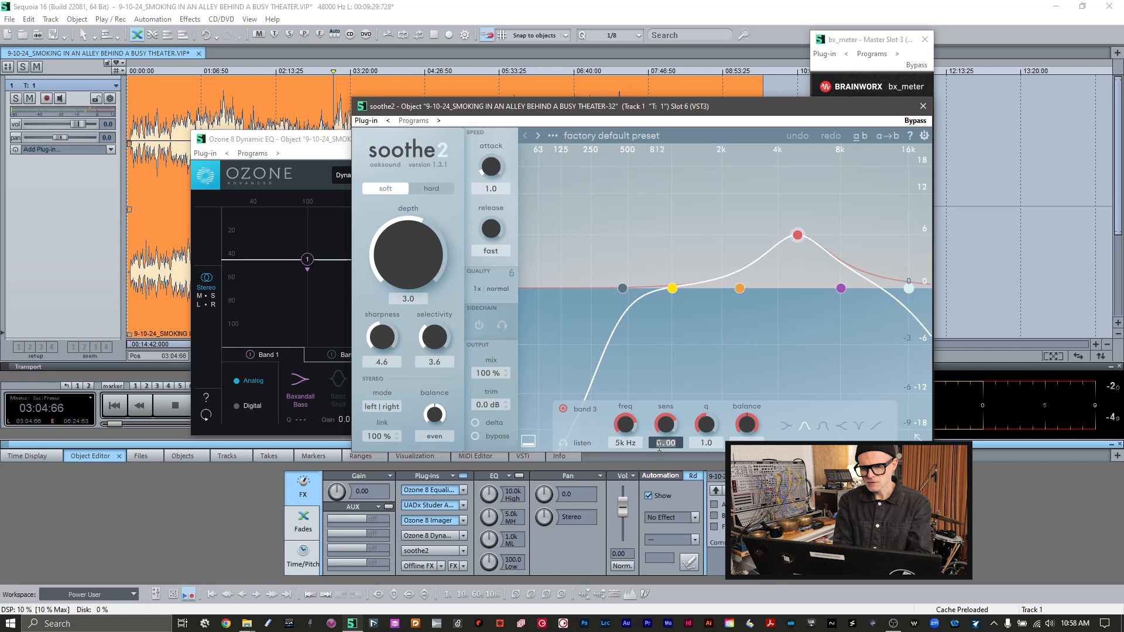
text(0)
key(Return)
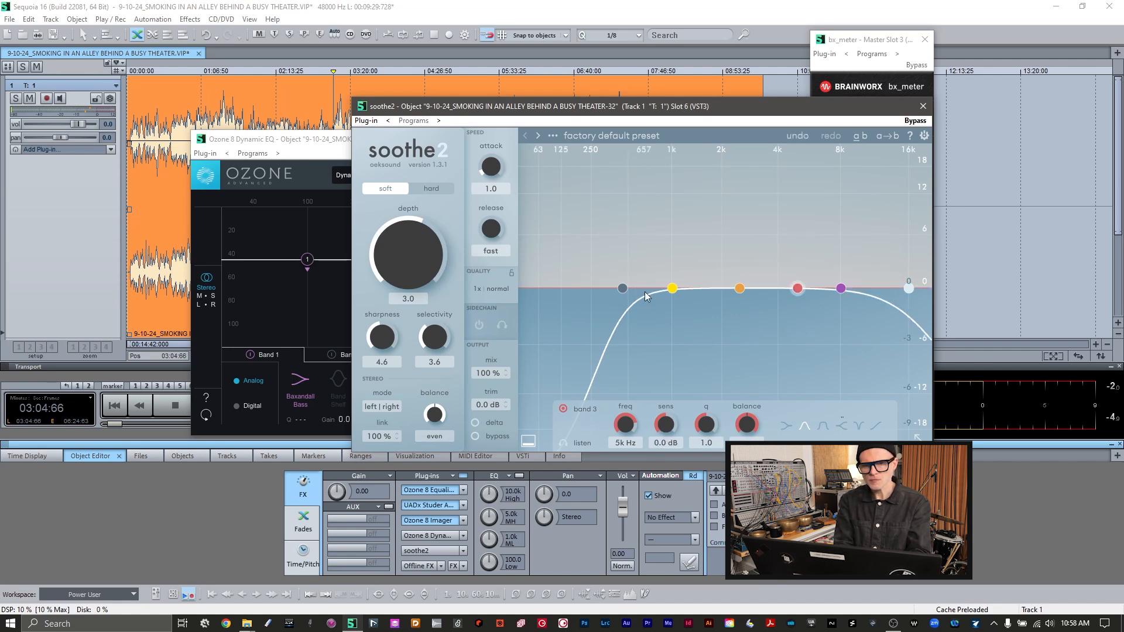
click(924, 107)
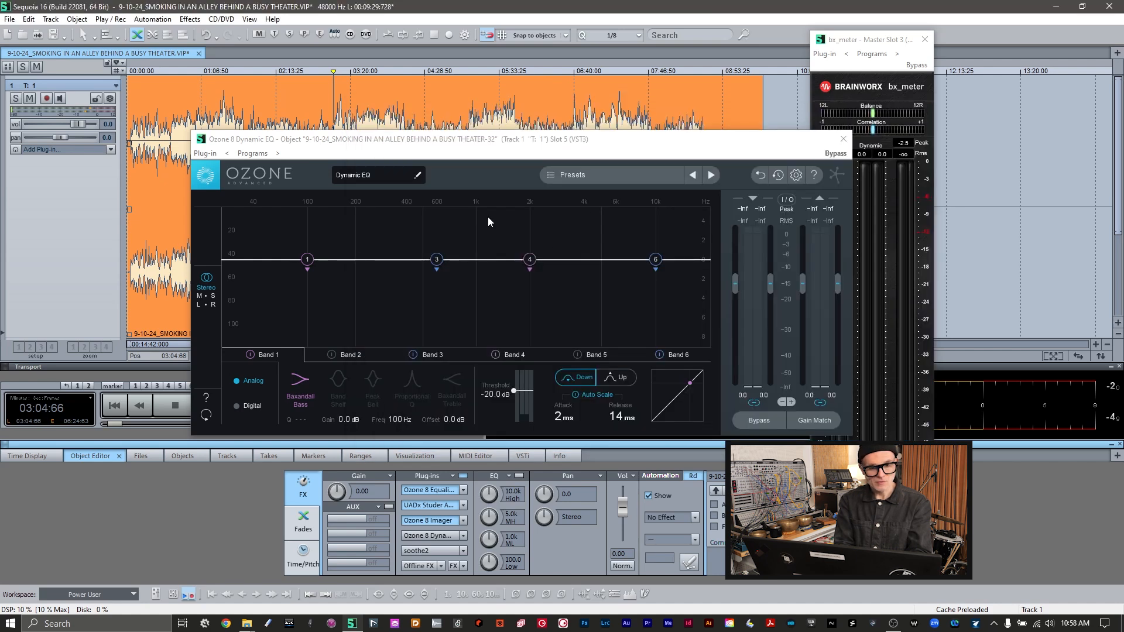
- Switch the Ozone 8 Dynamic EQ from analog to digital mode and close its window
click(237, 407)
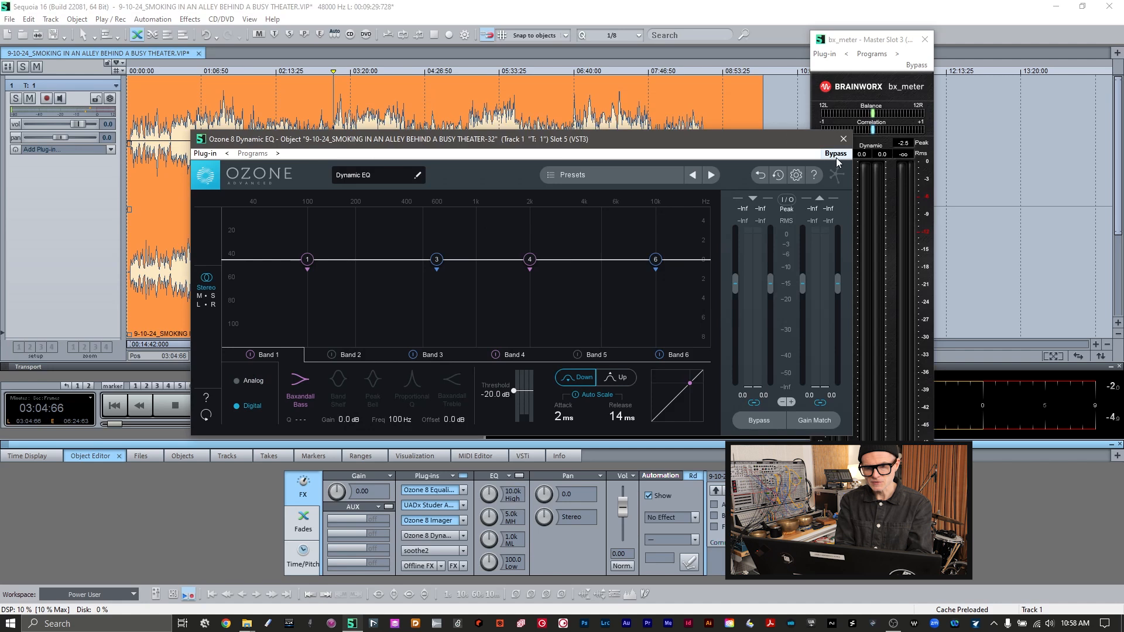
click(843, 139)
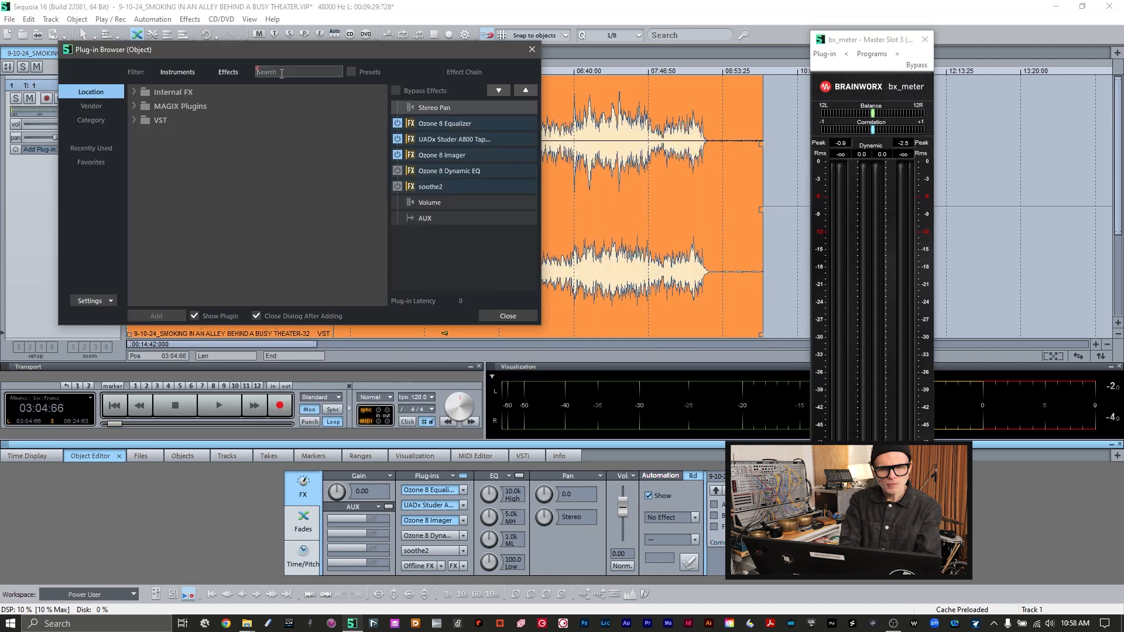
- Add Oxford Inflator Native to the object's effect chain after soothe2 and move its window clear of the waveform
click(282, 74)
text(INFLAT)
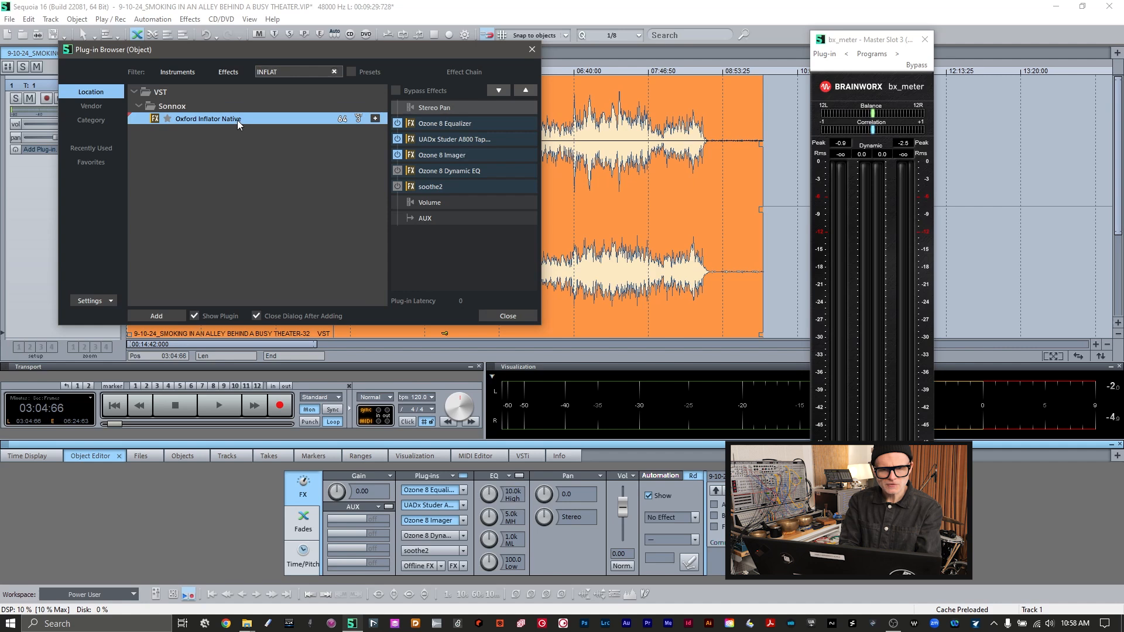
double_click(239, 119)
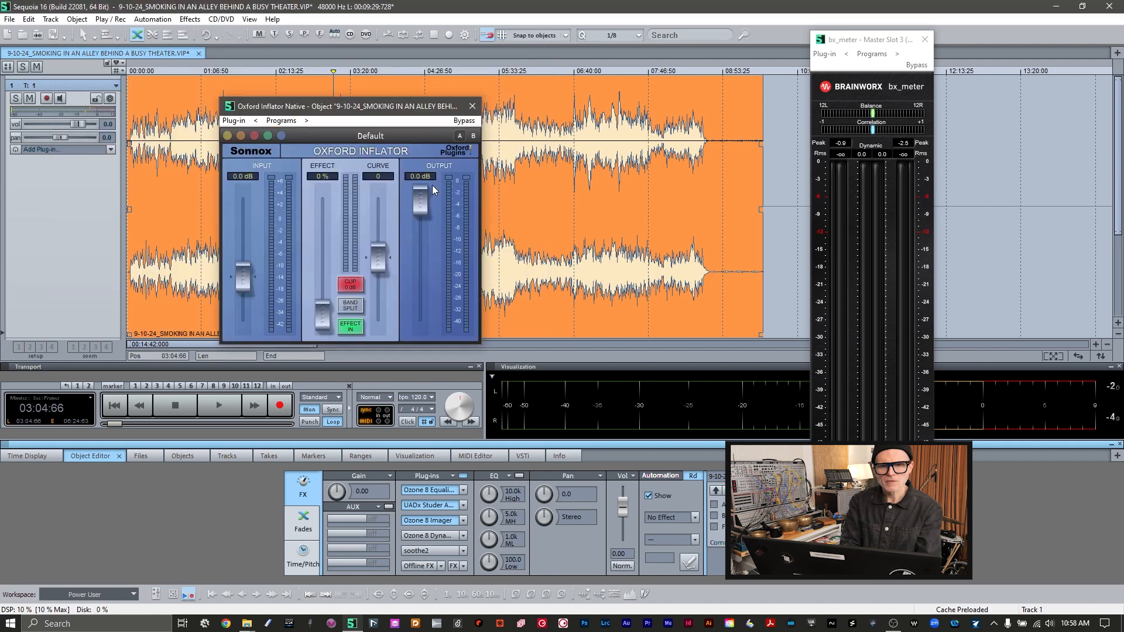
drag(357, 108, 667, 147)
- Audition from 03:04 while setting the Inflator's Effect to about 15% and Curve to about 14, with Band Split enabled
key(space)
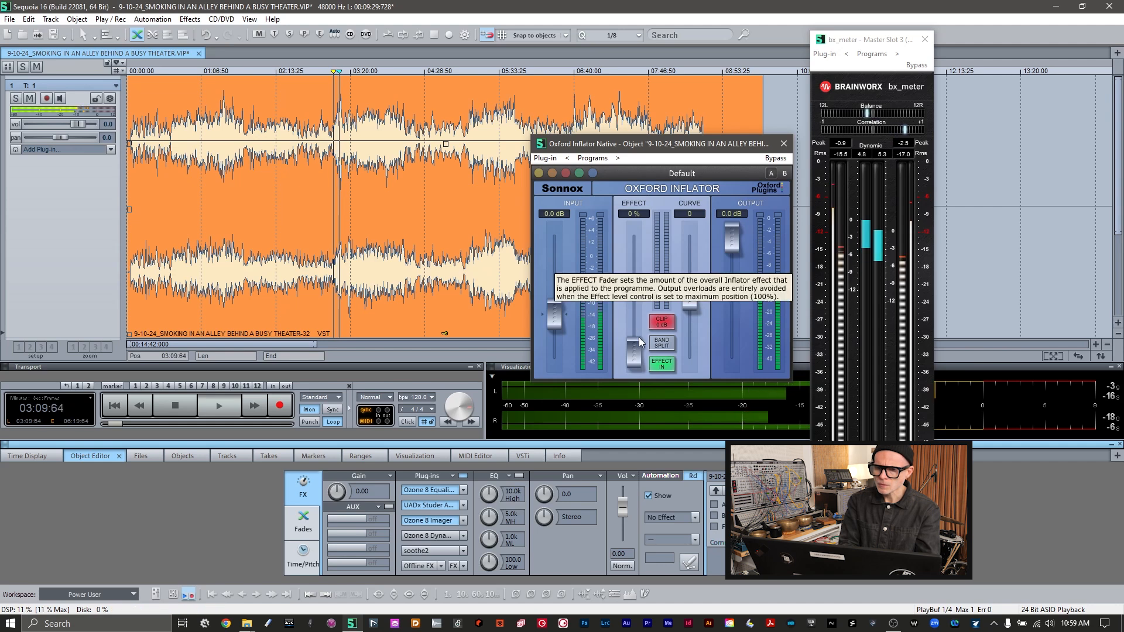
drag(634, 345, 638, 331)
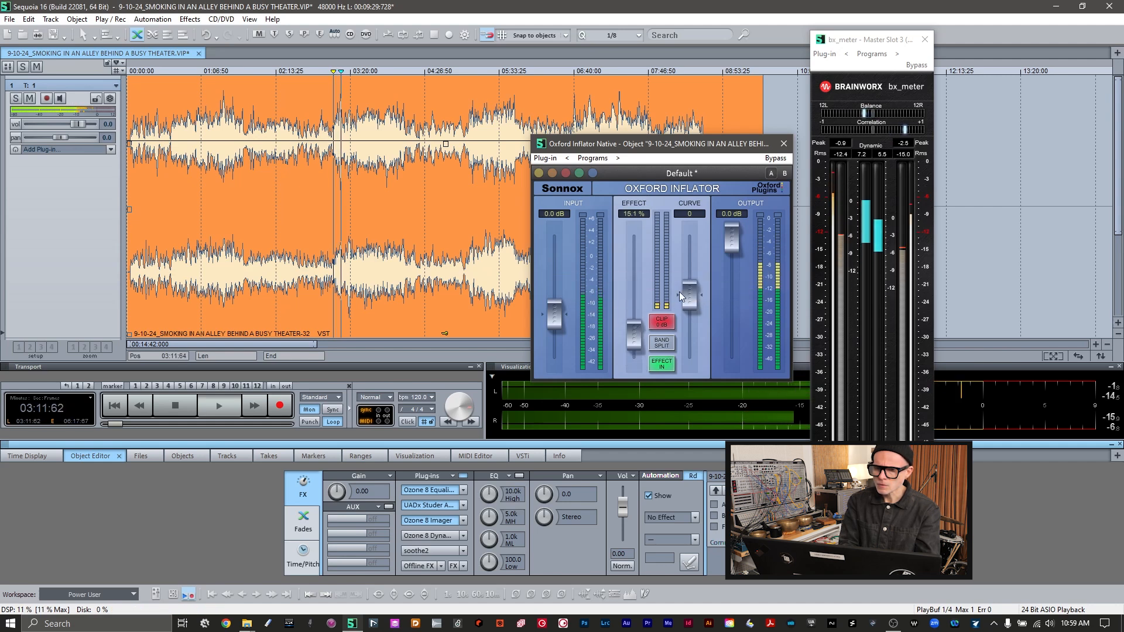
click(665, 344)
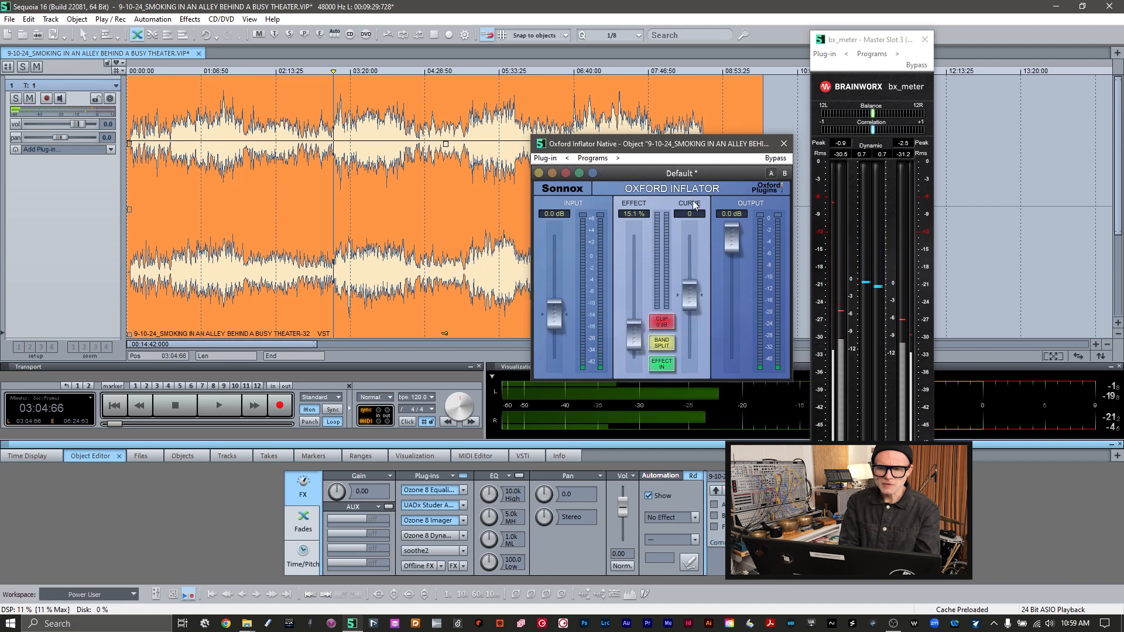
drag(687, 307, 688, 289)
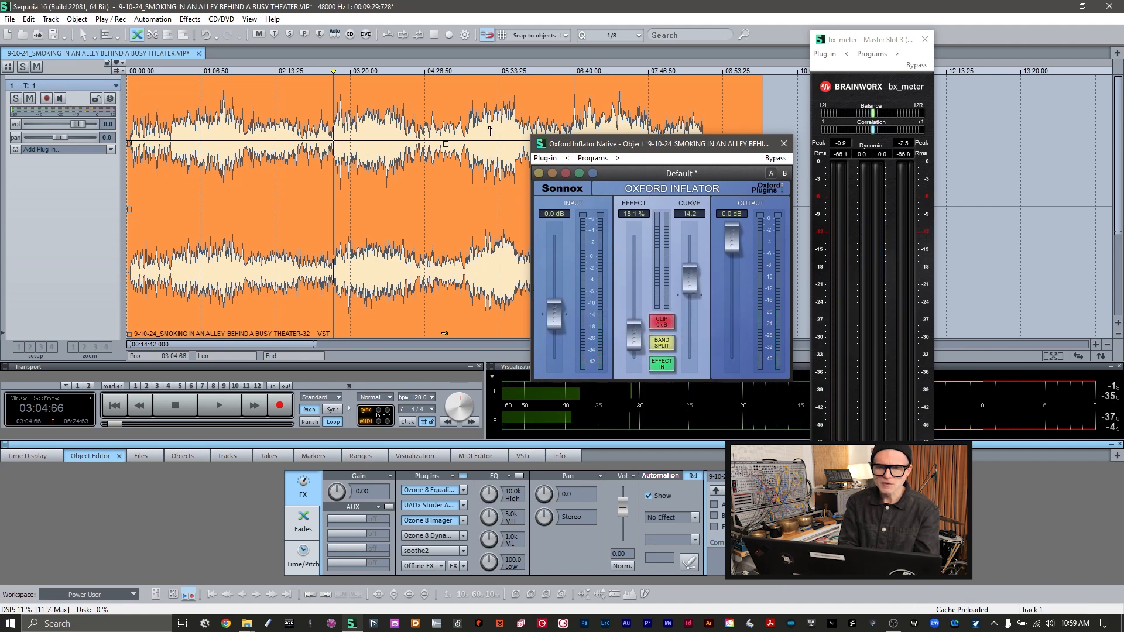
- Play from about 05:23, set the Inflator's Curve to 12.7 and Effect to about 30%, then close it and stop playback
click(489, 132)
key(space)
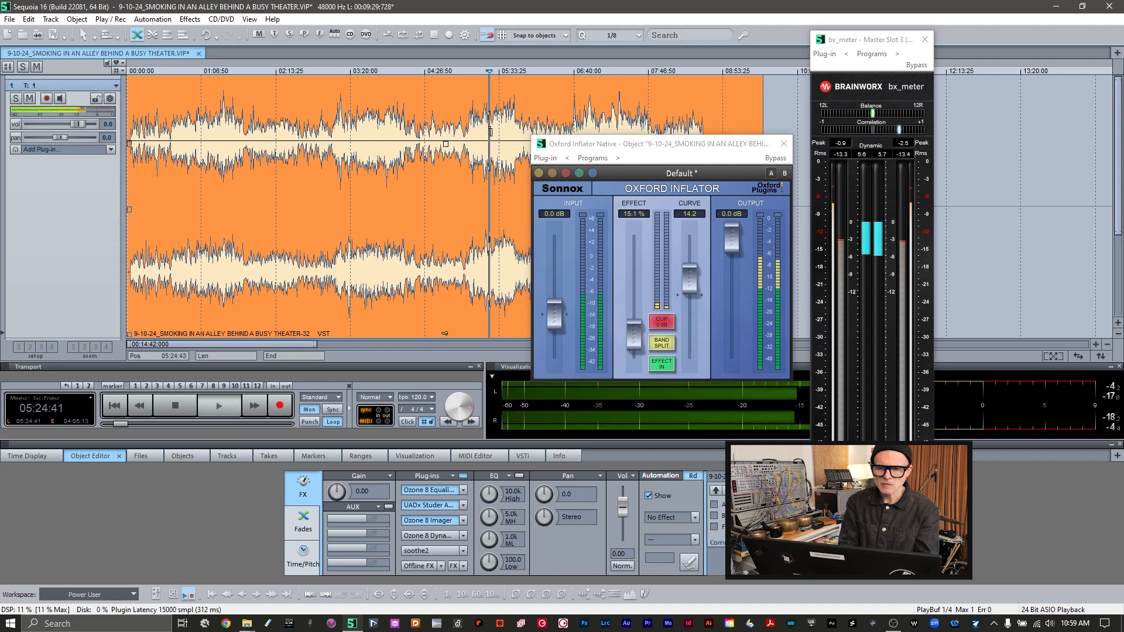
drag(692, 280, 692, 281)
drag(633, 337, 633, 321)
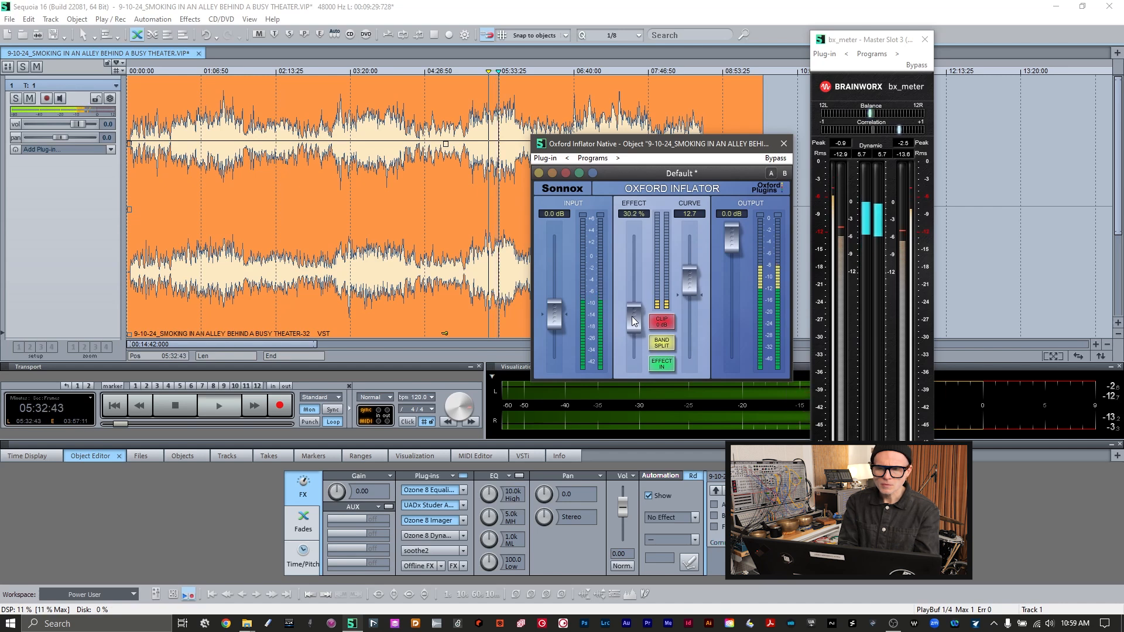
click(784, 144)
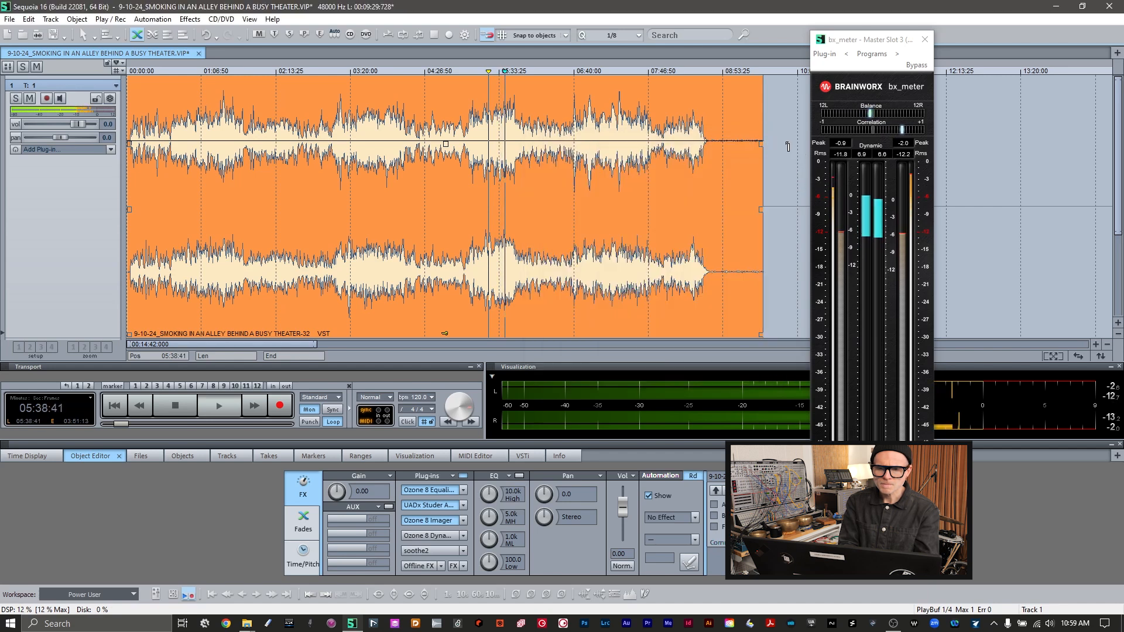
key(space)
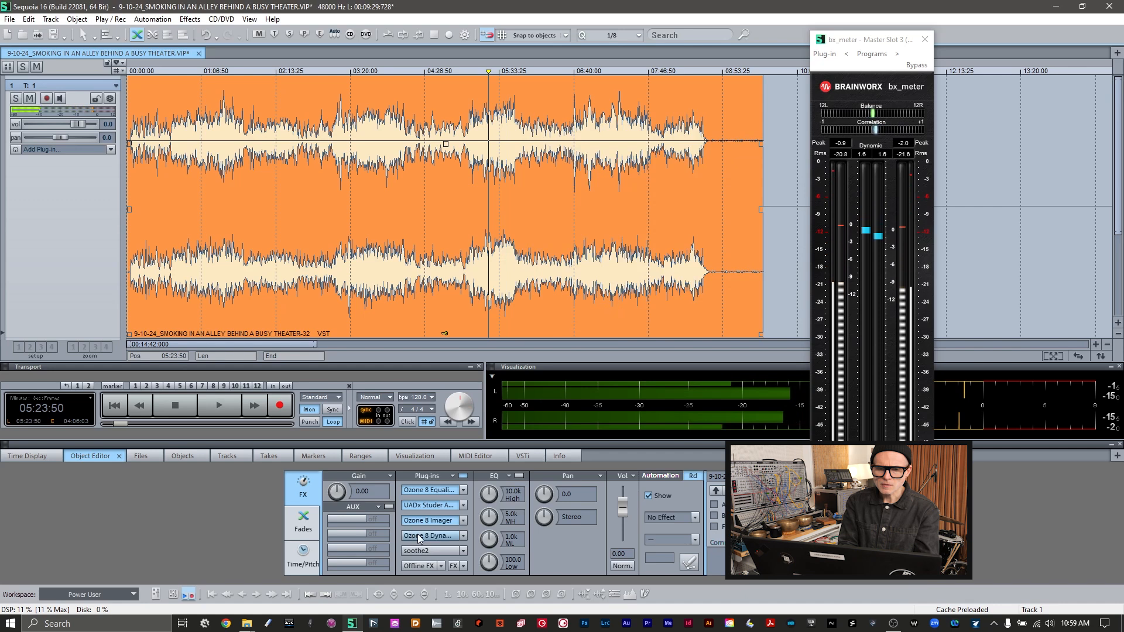
- Add the VST3 version of elysia alpha master to the object's effect chain after the Oxford Inflator
click(453, 566)
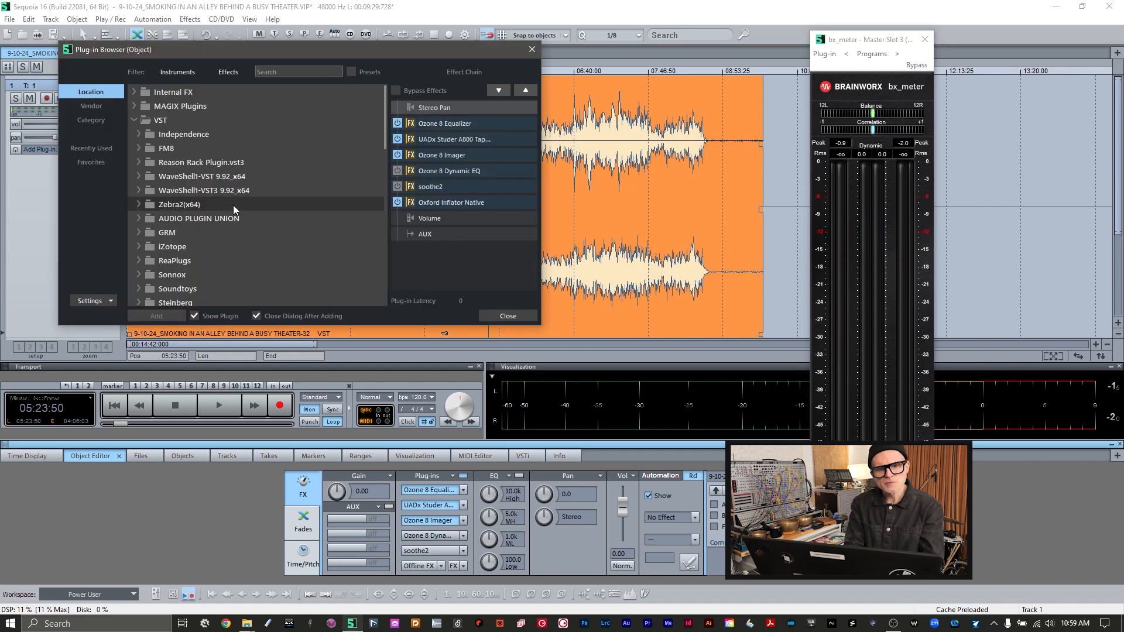
scroll(234, 204, down, 1)
scroll(234, 204, down, 6)
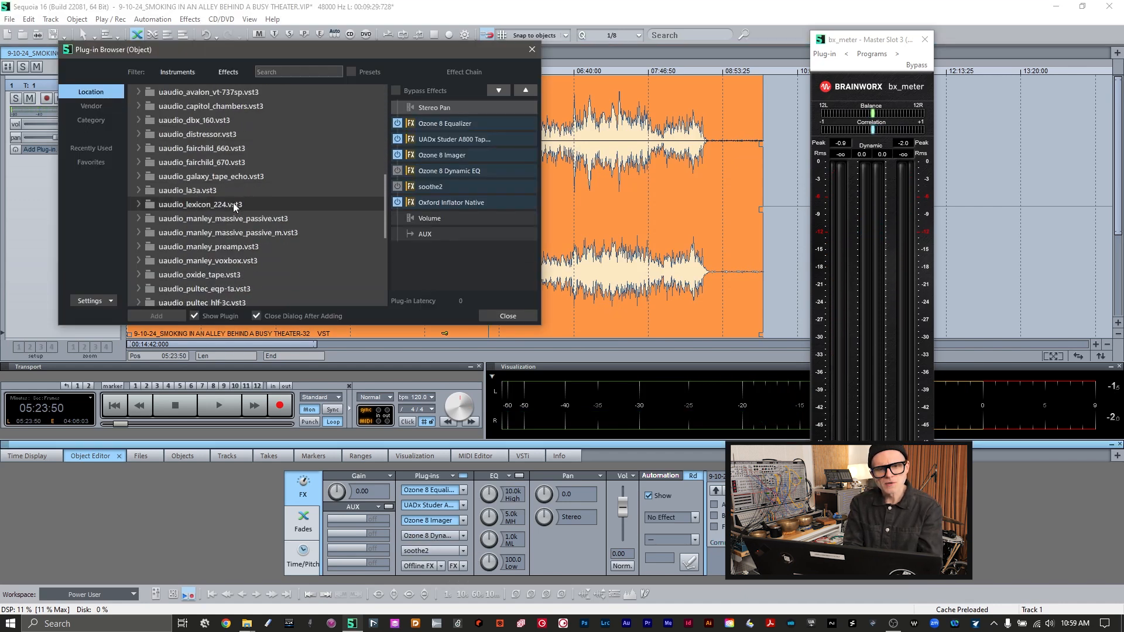
click(139, 289)
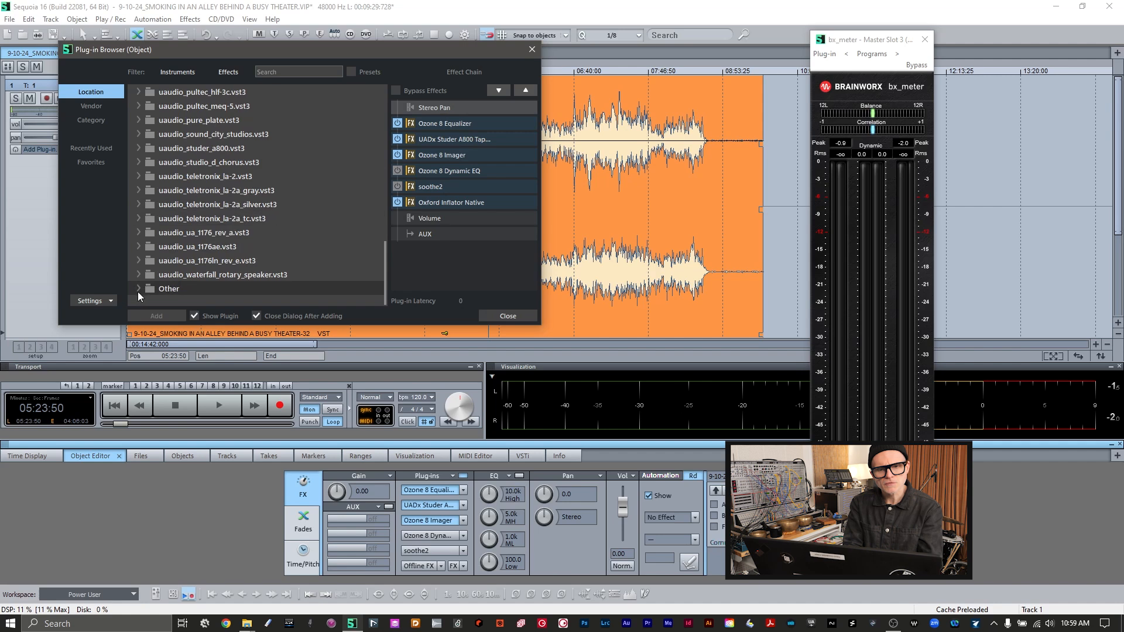
scroll(249, 247, down, 2)
scroll(249, 253, down, 5)
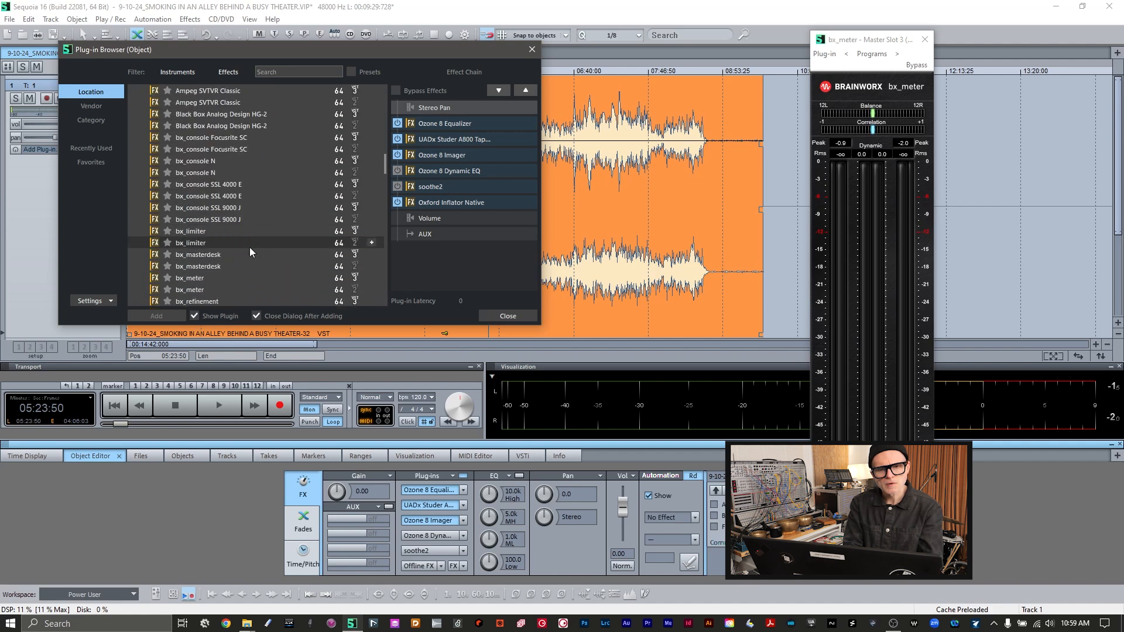
scroll(251, 241, down, 3)
scroll(251, 245, down, 4)
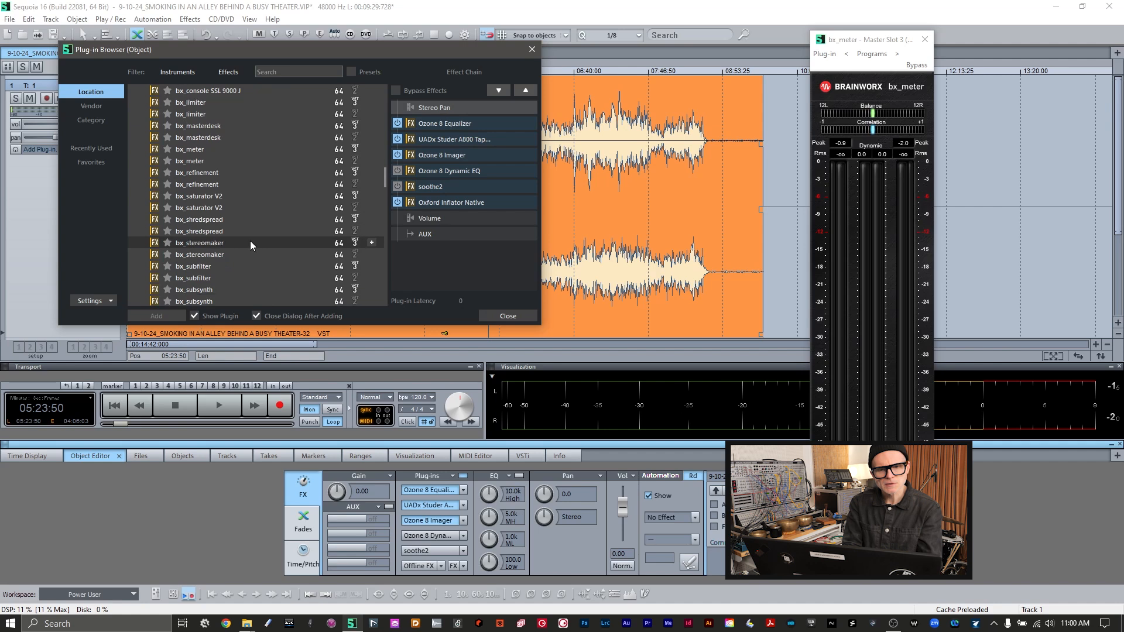
scroll(250, 244, down, 1)
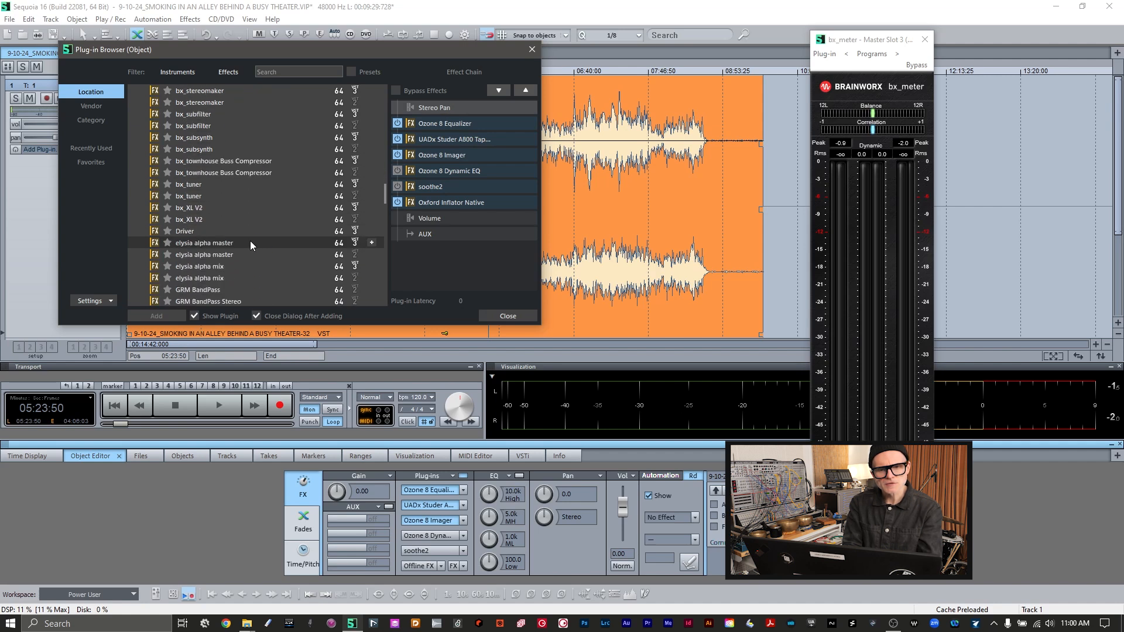
click(200, 244)
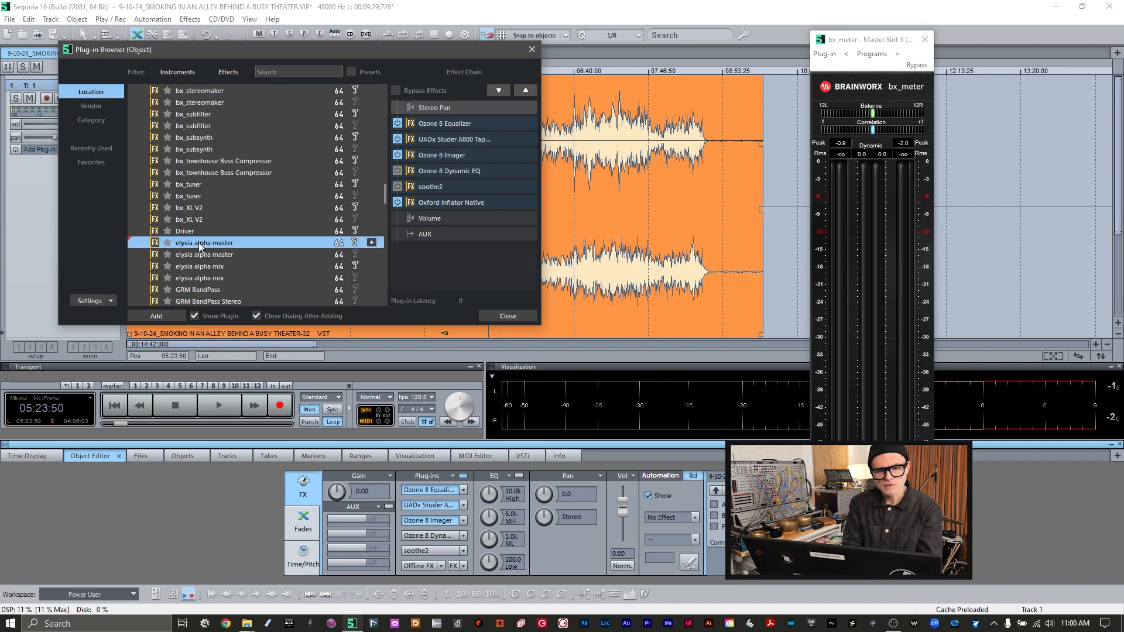
double_click(200, 244)
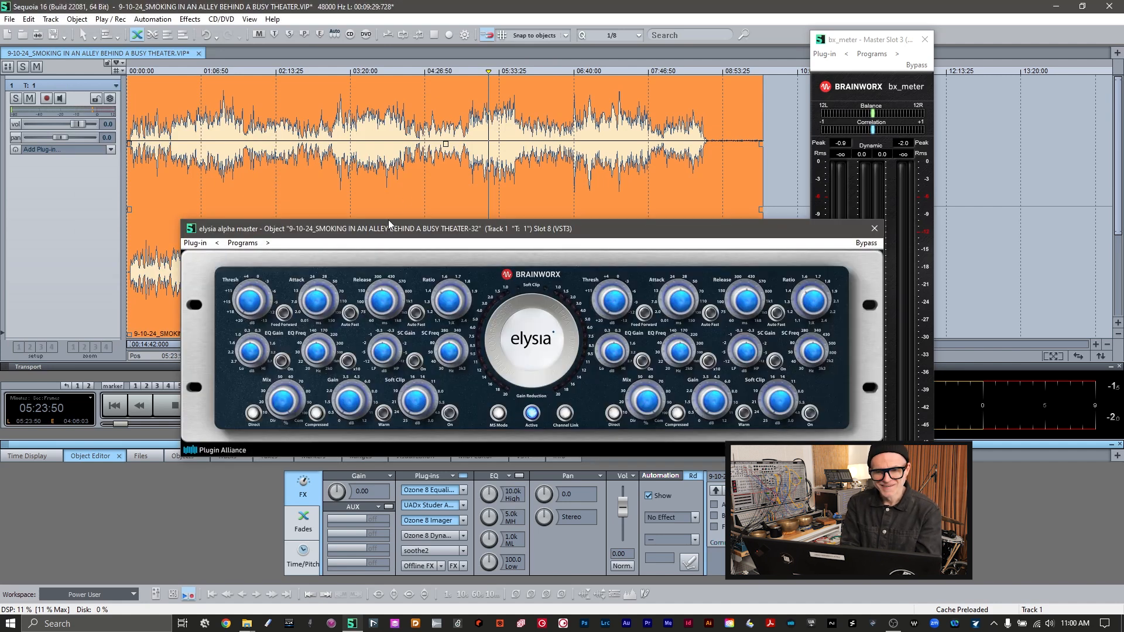
drag(386, 227, 361, 146)
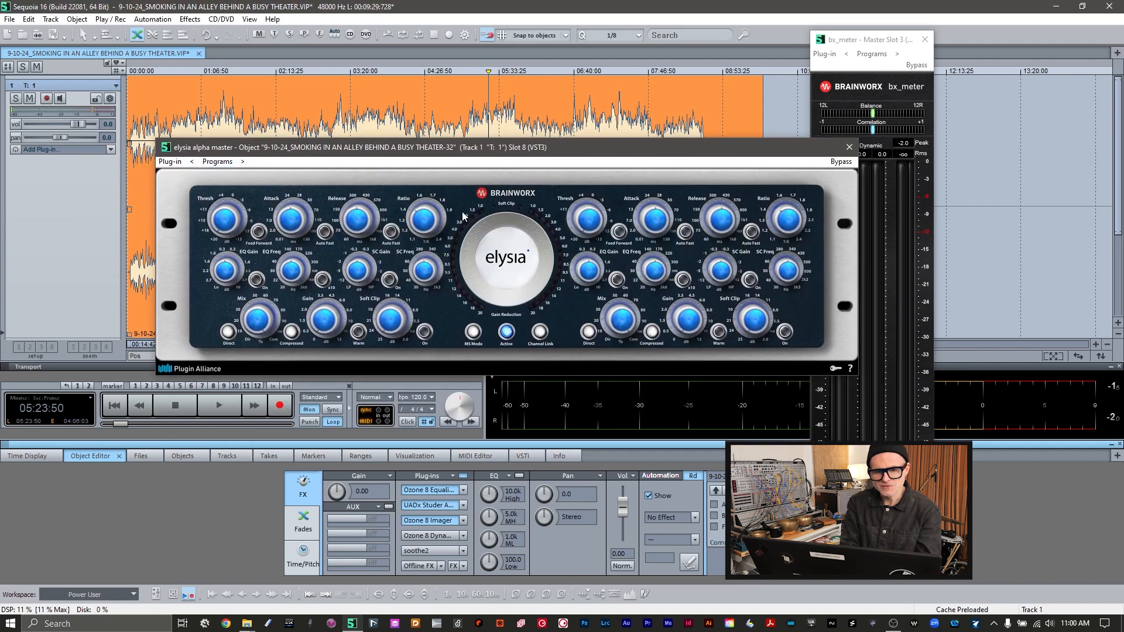
- Load the "14 Upward Leveling" preset in elysia alpha master
click(216, 161)
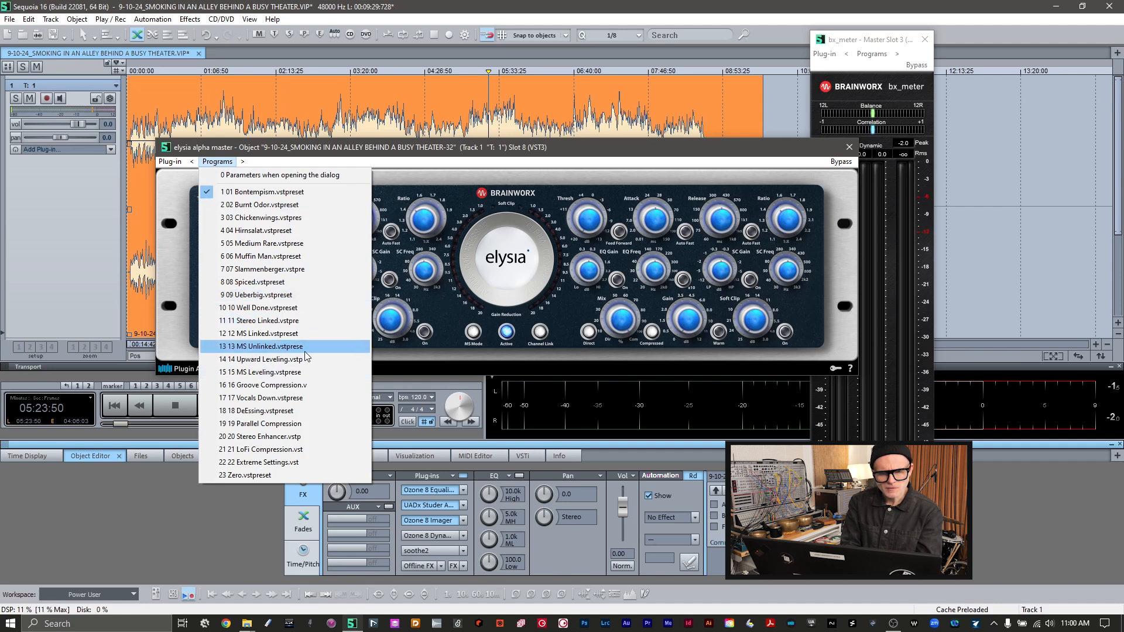
click(268, 360)
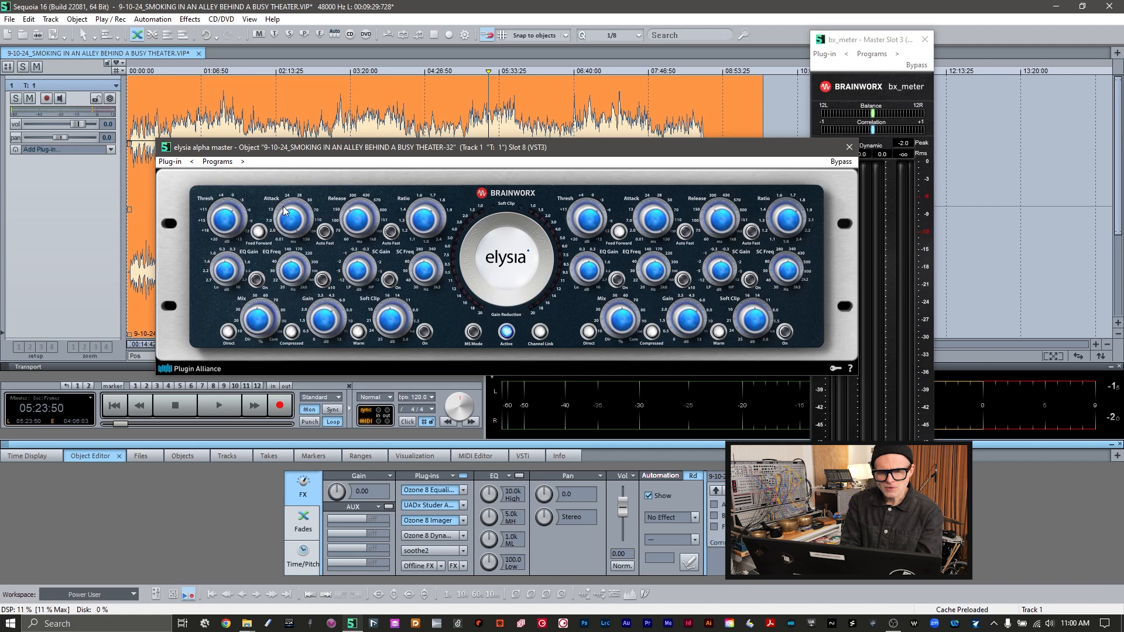
mouse_move(325, 323)
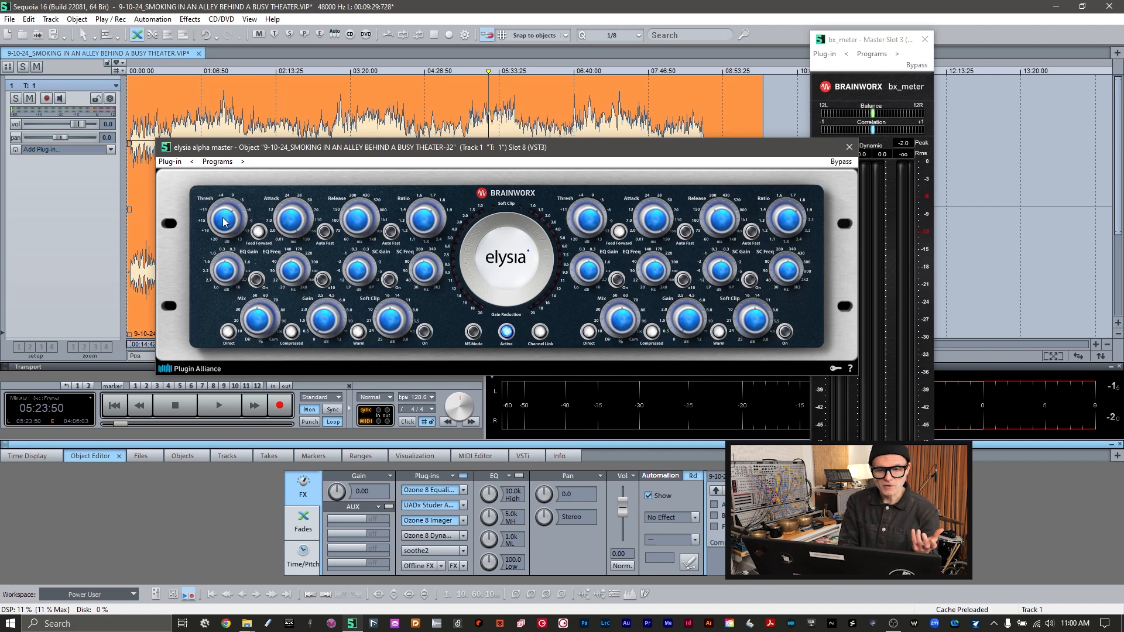
- Play from about 03:41 and raise the first channel's compressor threshold in elysia alpha master to about +3 dB
click(375, 70)
key(space)
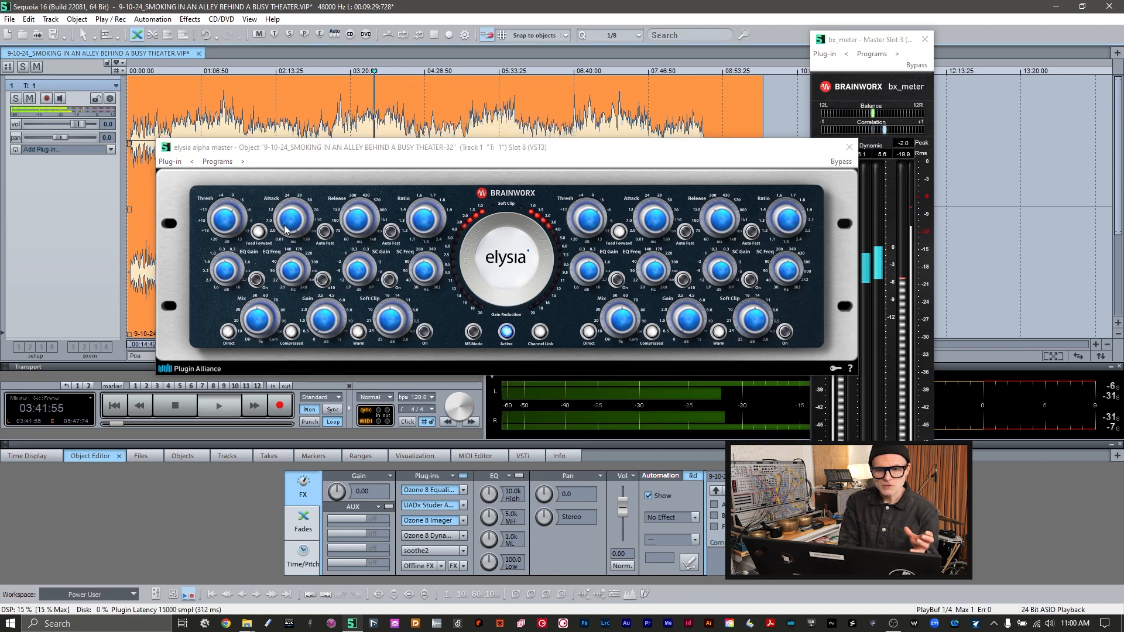
key(space)
key(space)
click(227, 221)
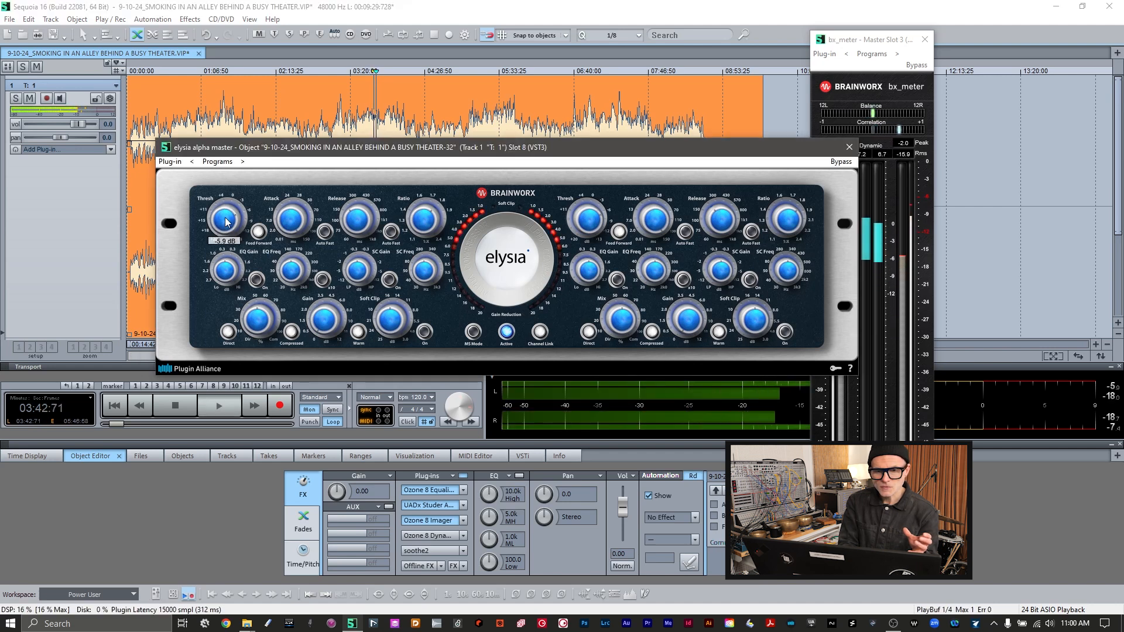
drag(228, 221, 227, 242)
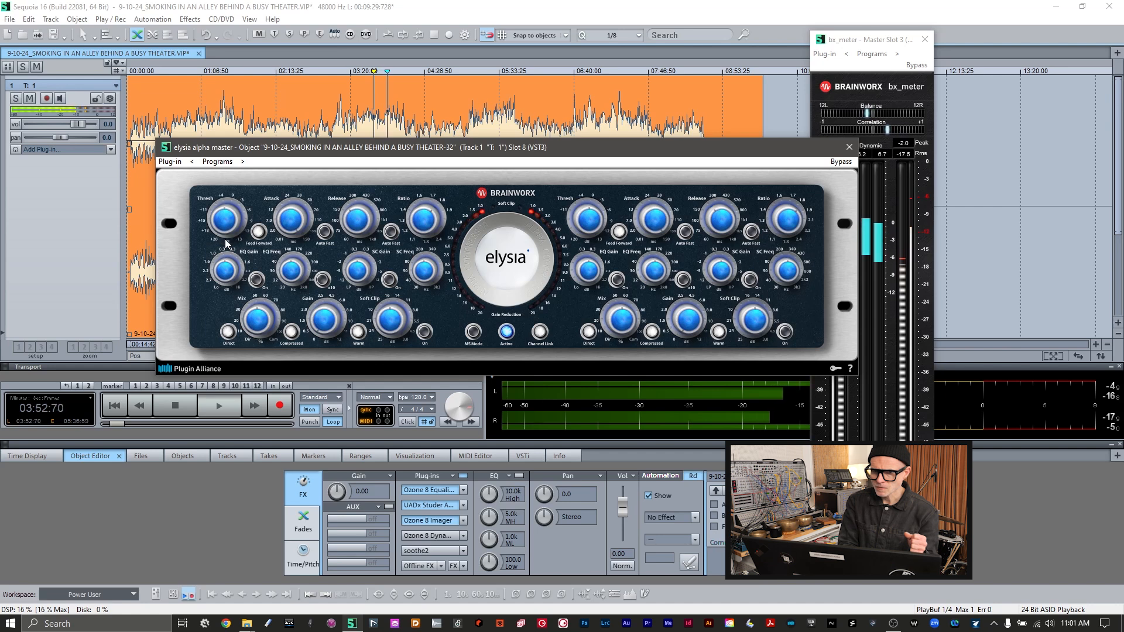
drag(226, 240, 226, 242)
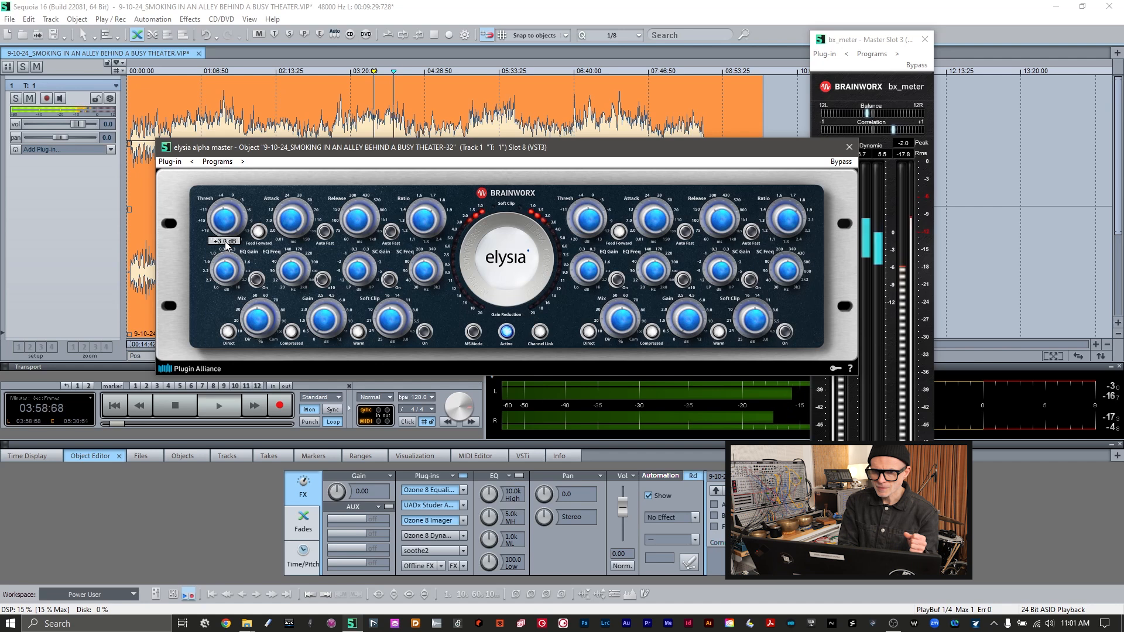
drag(226, 245, 225, 246)
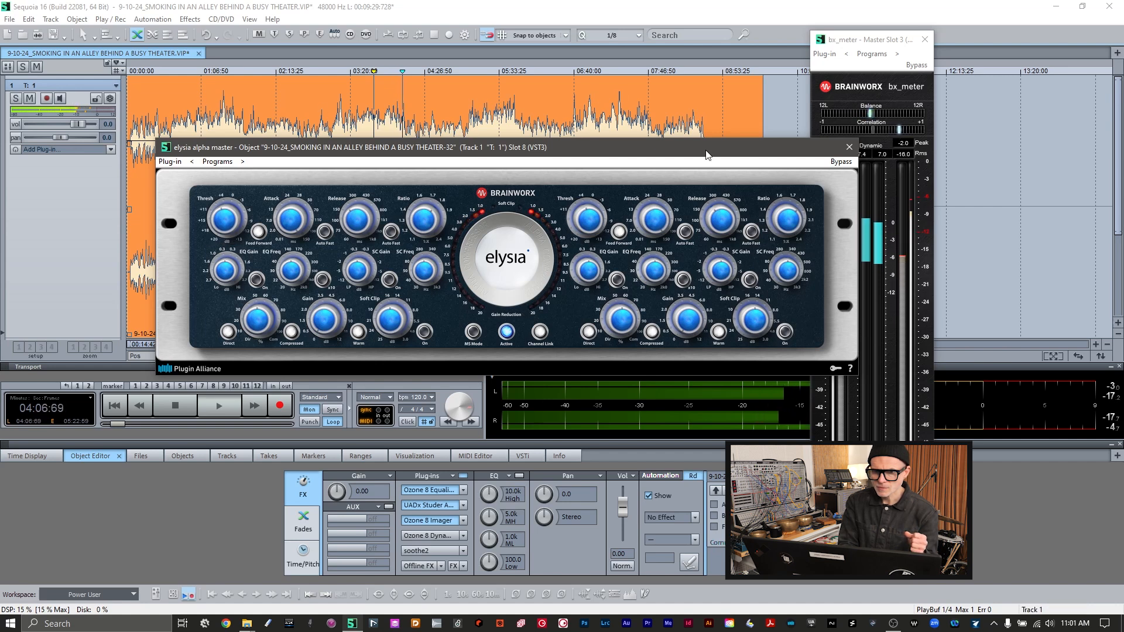
- Close elysia alpha master and stop playback, leaving soothe2's window closed as well
click(849, 148)
key(space)
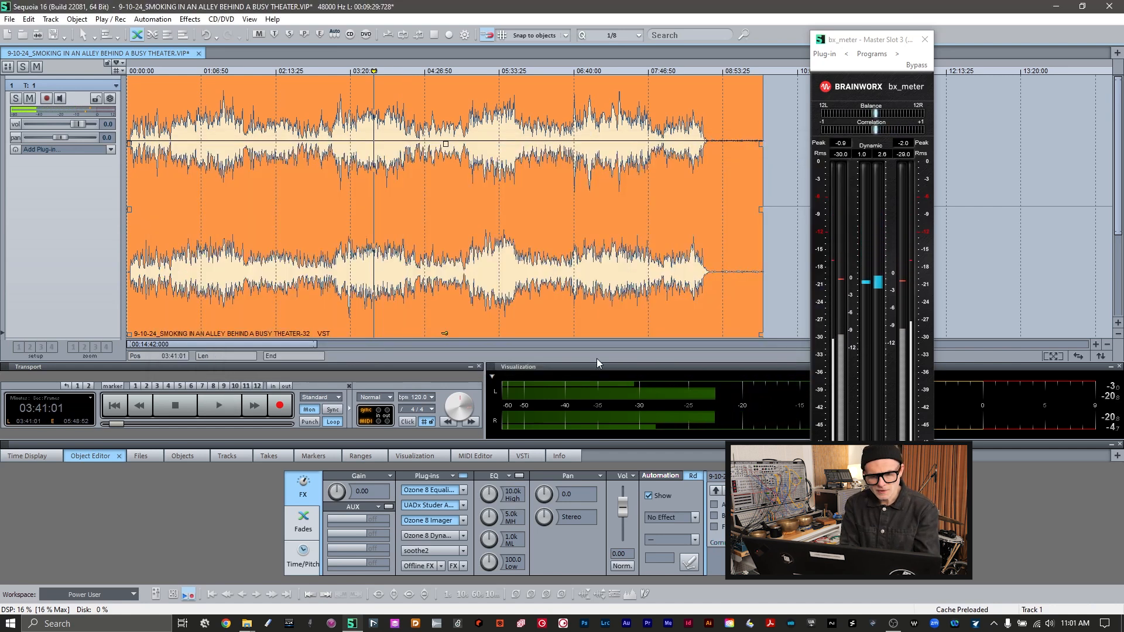
click(441, 551)
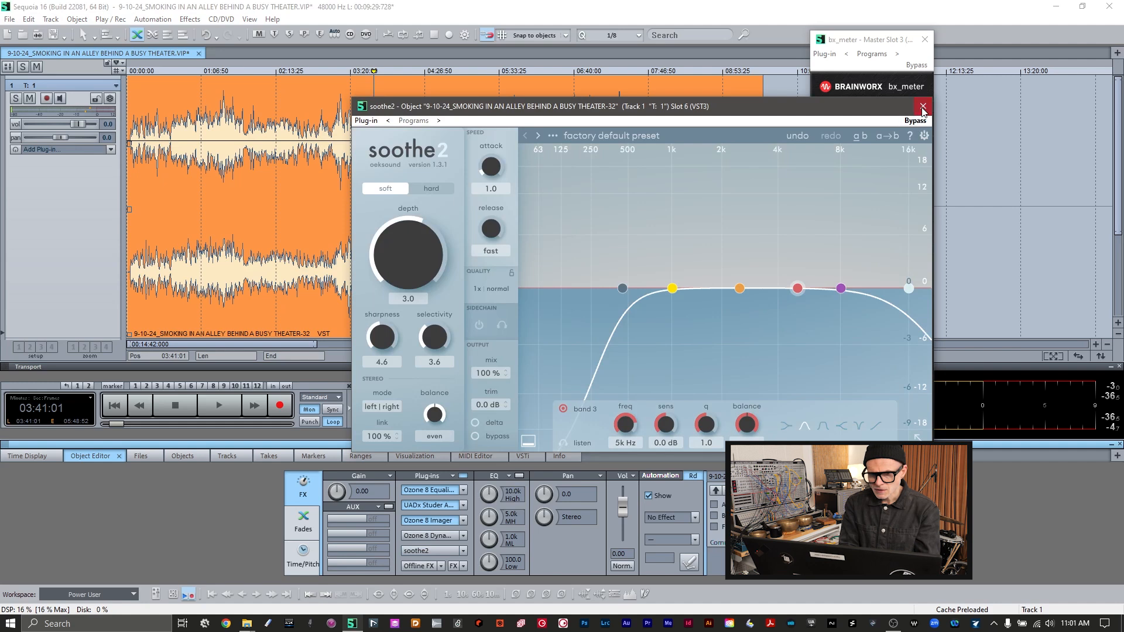
click(923, 106)
- Move elysia alpha master up the object's effect chain to sit between Ozone 8 Imager and Ozone 8 Dynamic EQ
click(455, 566)
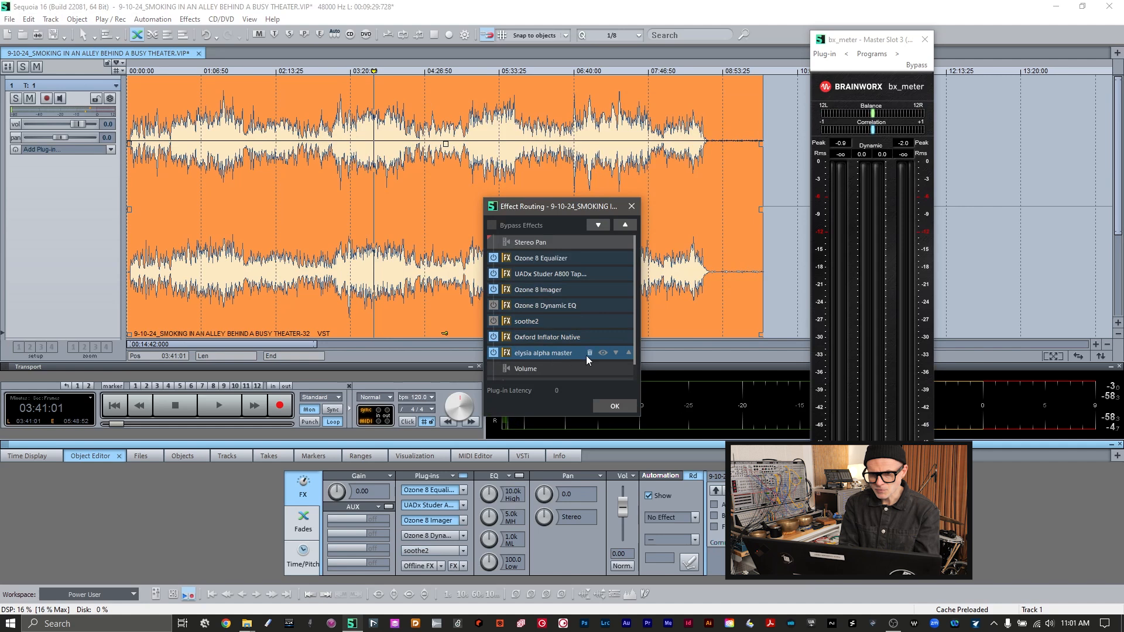
click(628, 351)
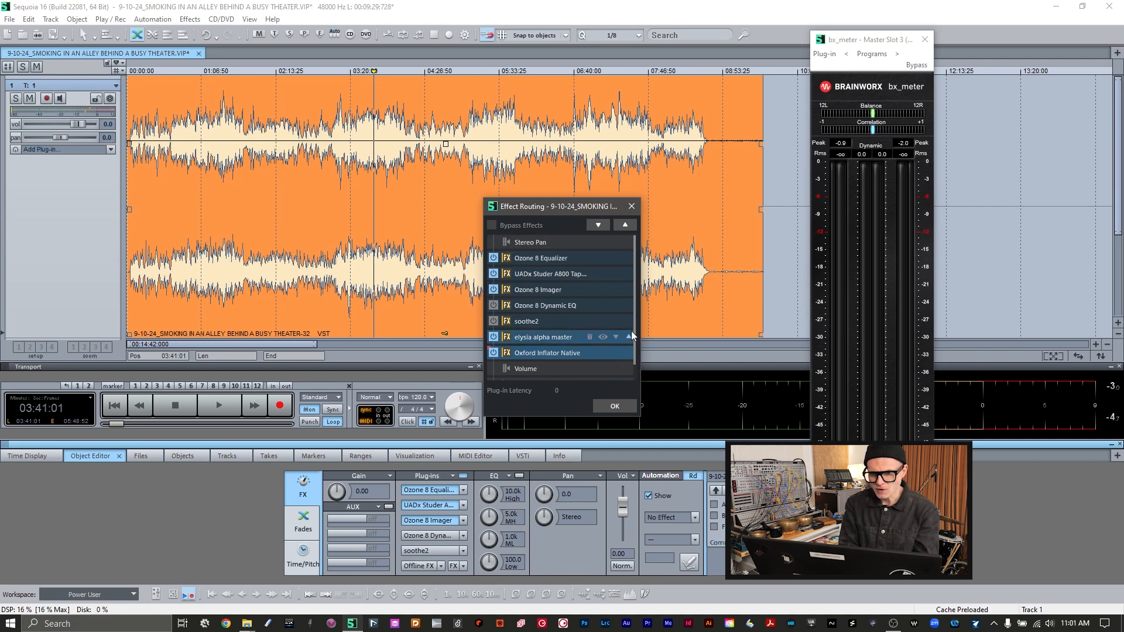
click(629, 336)
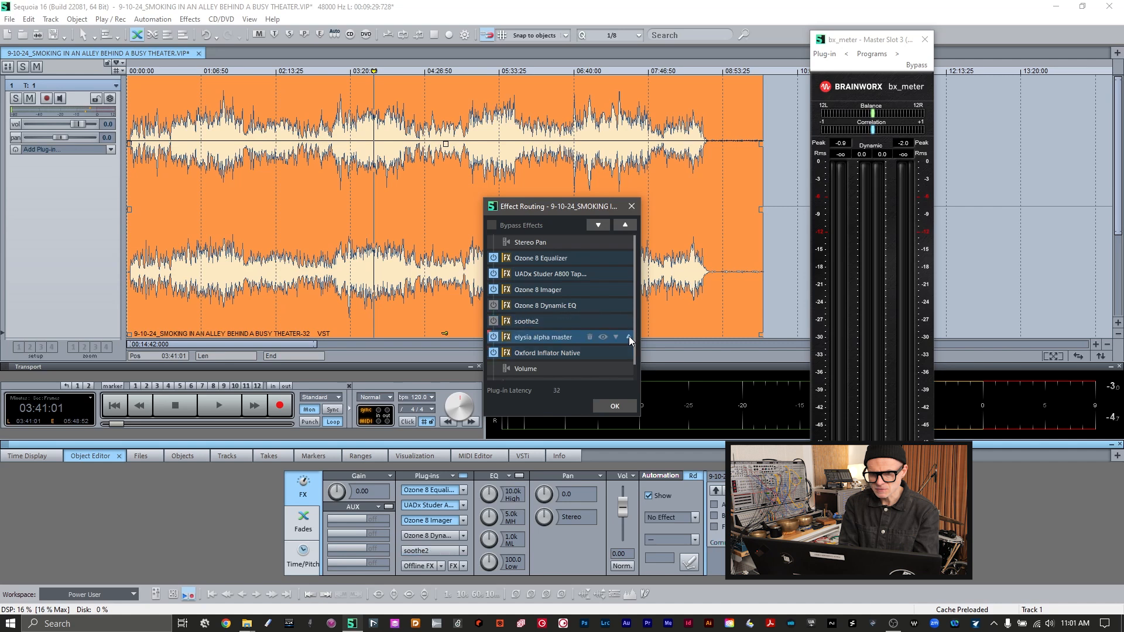
click(628, 338)
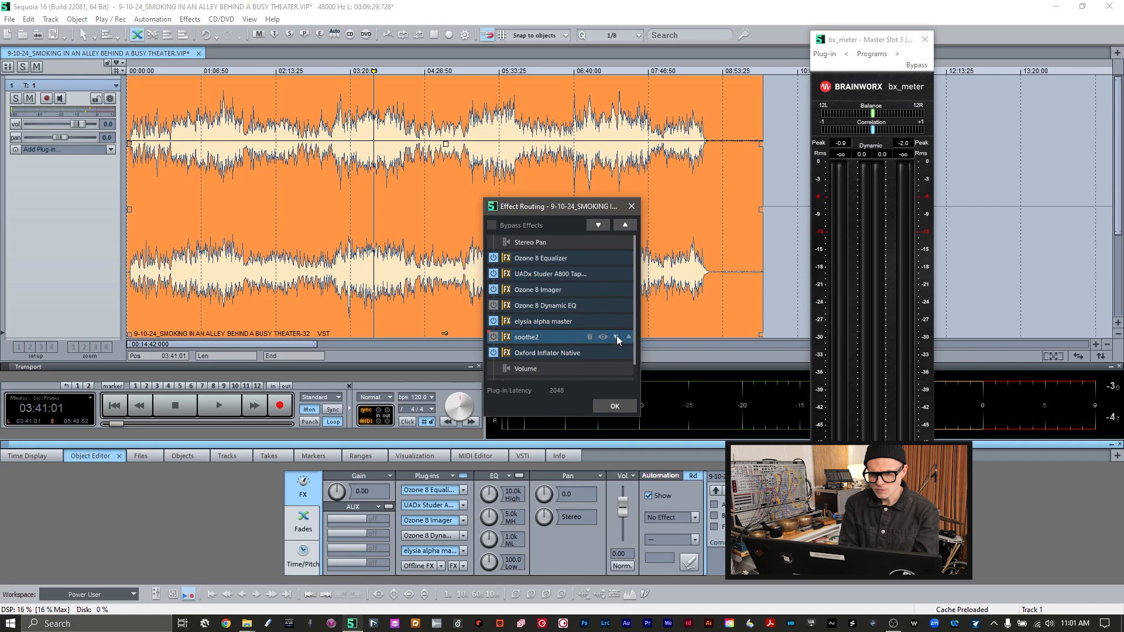
click(627, 321)
click(629, 322)
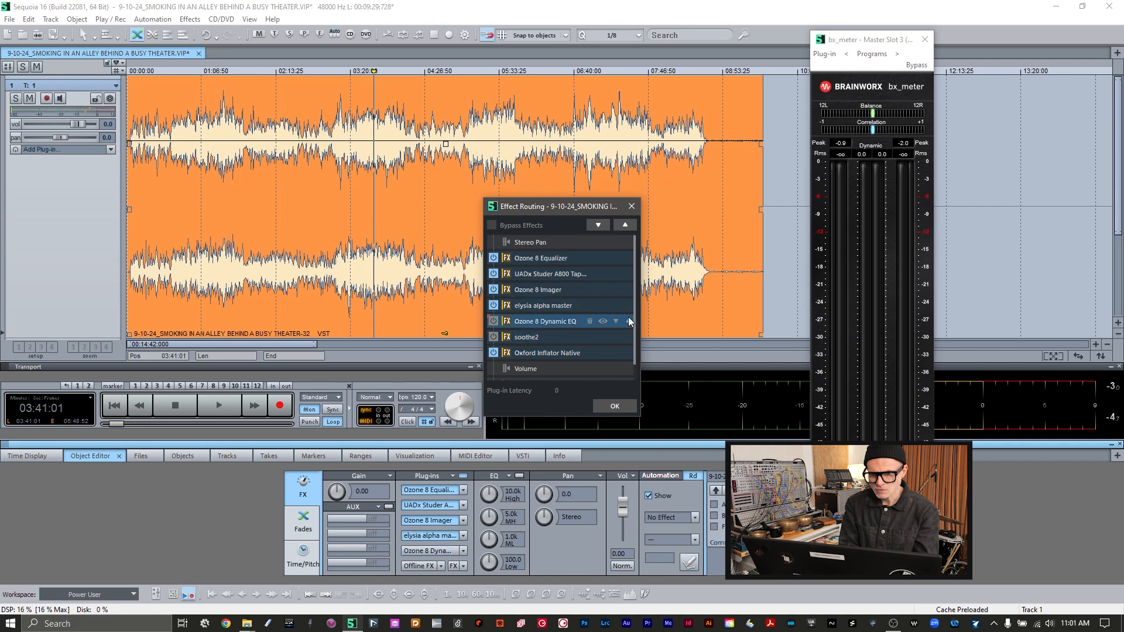
scroll(629, 323, down, 1)
click(616, 405)
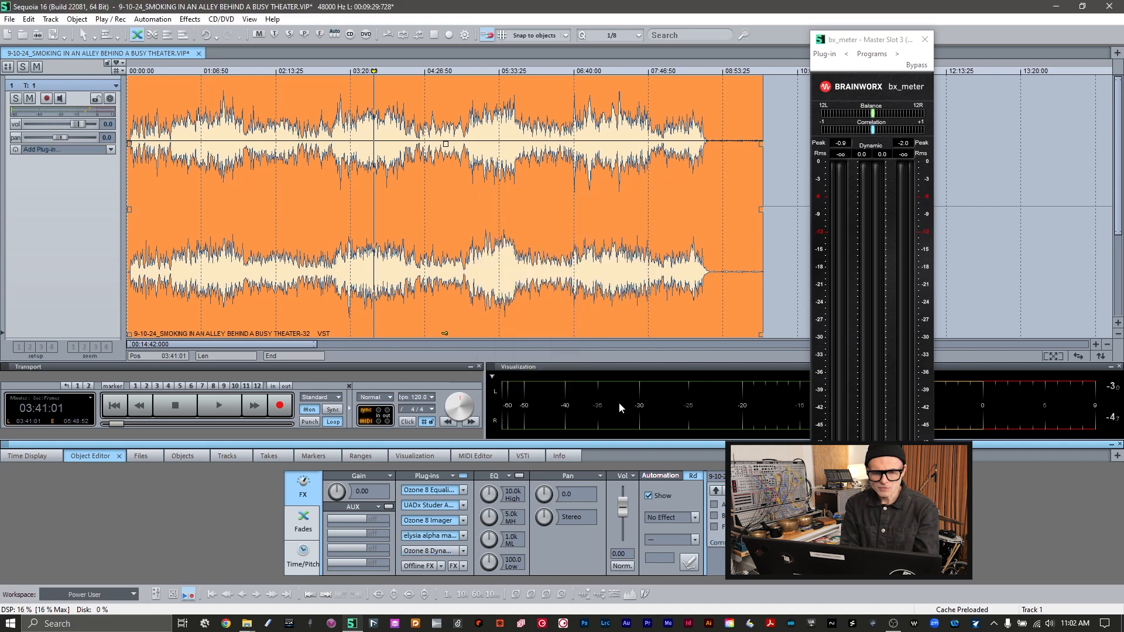
- Add the VST3 version of Ozone 8 Maximizer to the object's effect chain after the Oxford Inflator
click(463, 551)
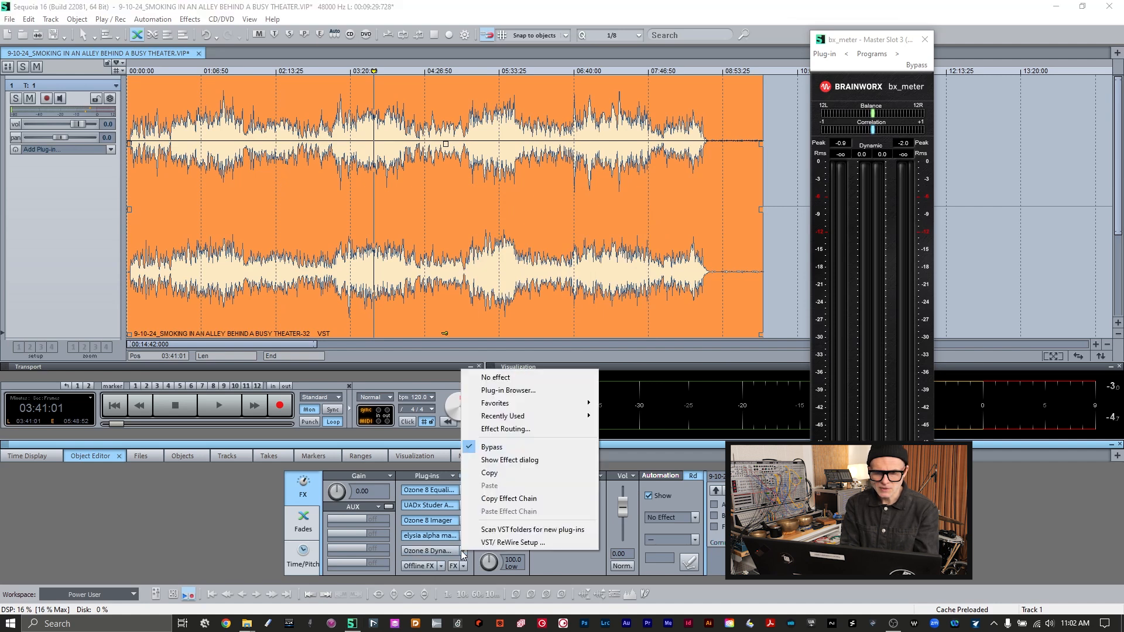
click(495, 391)
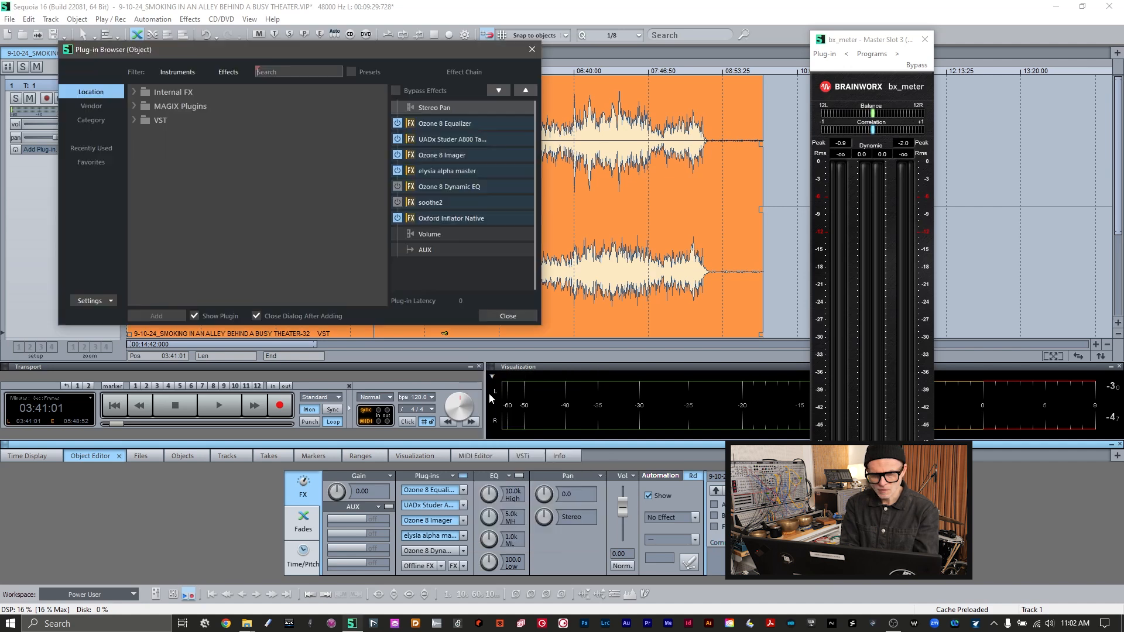
click(135, 117)
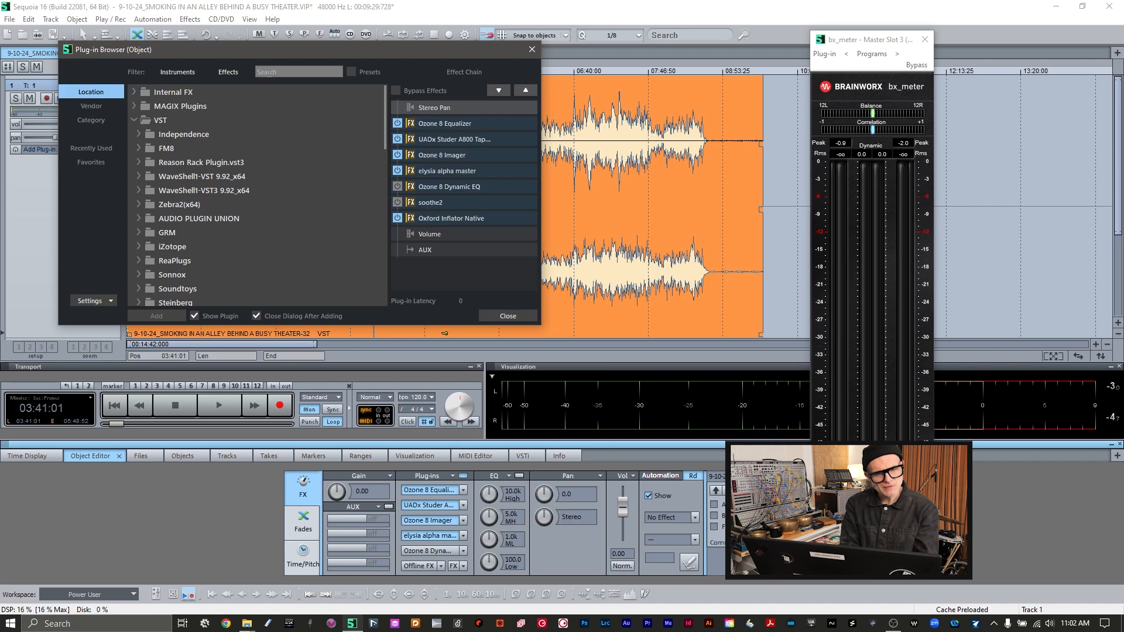
click(271, 71)
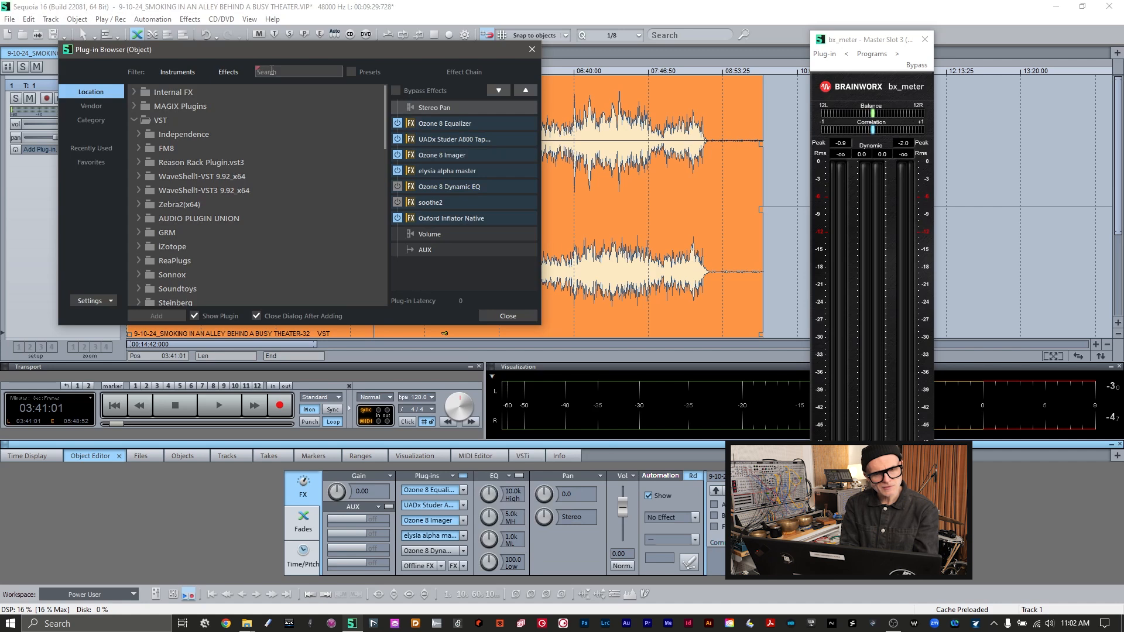
click(138, 246)
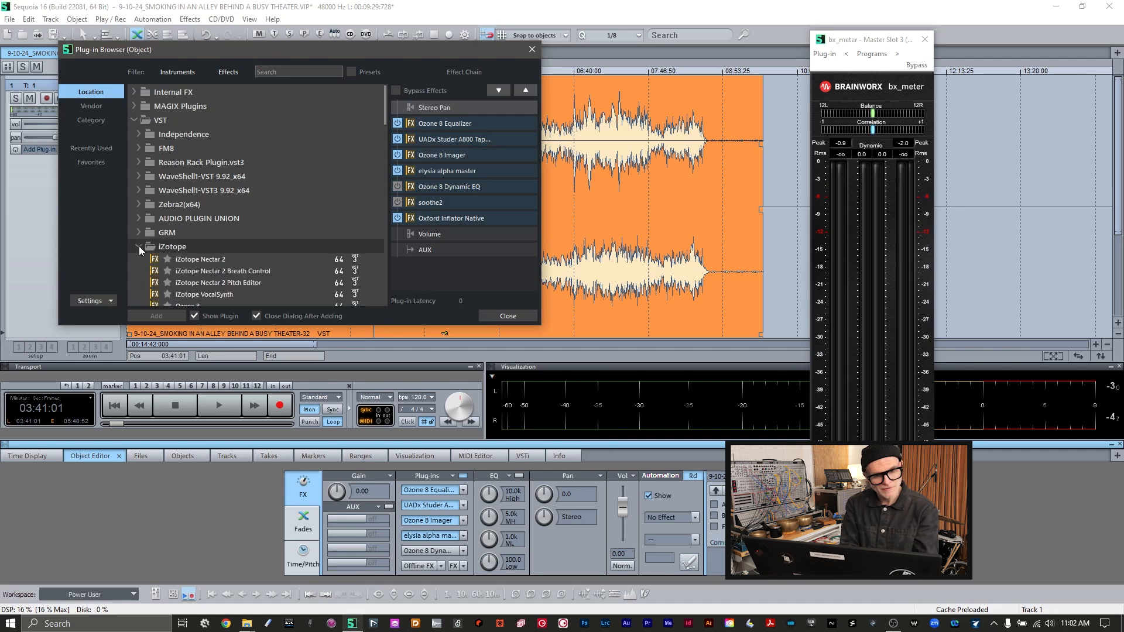
scroll(251, 228, down, 3)
scroll(253, 233, down, 4)
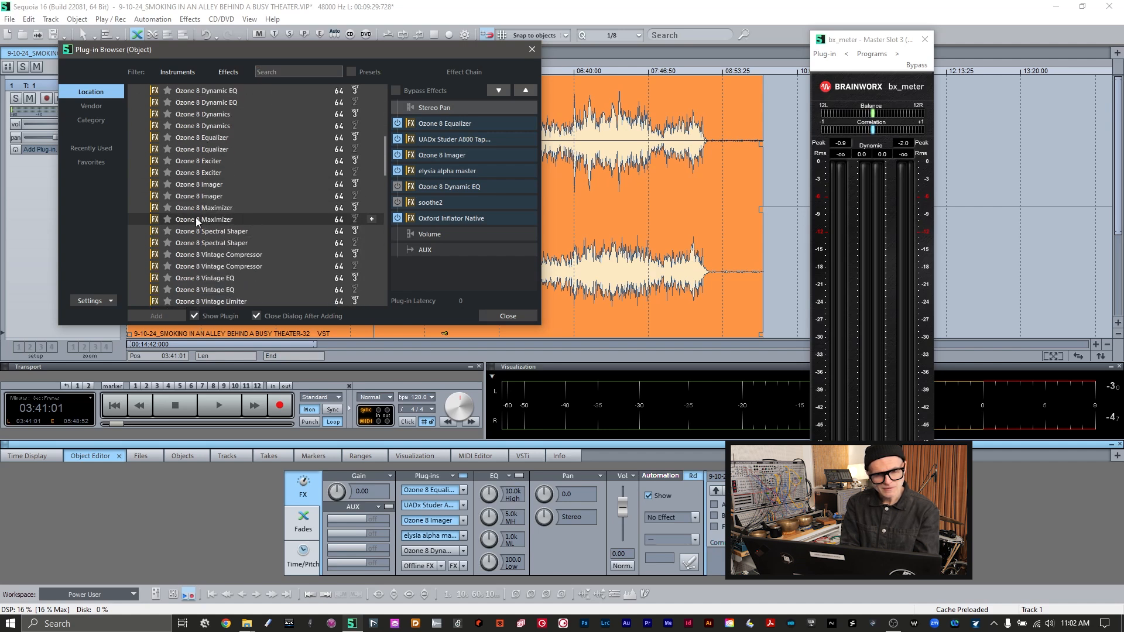
double_click(202, 208)
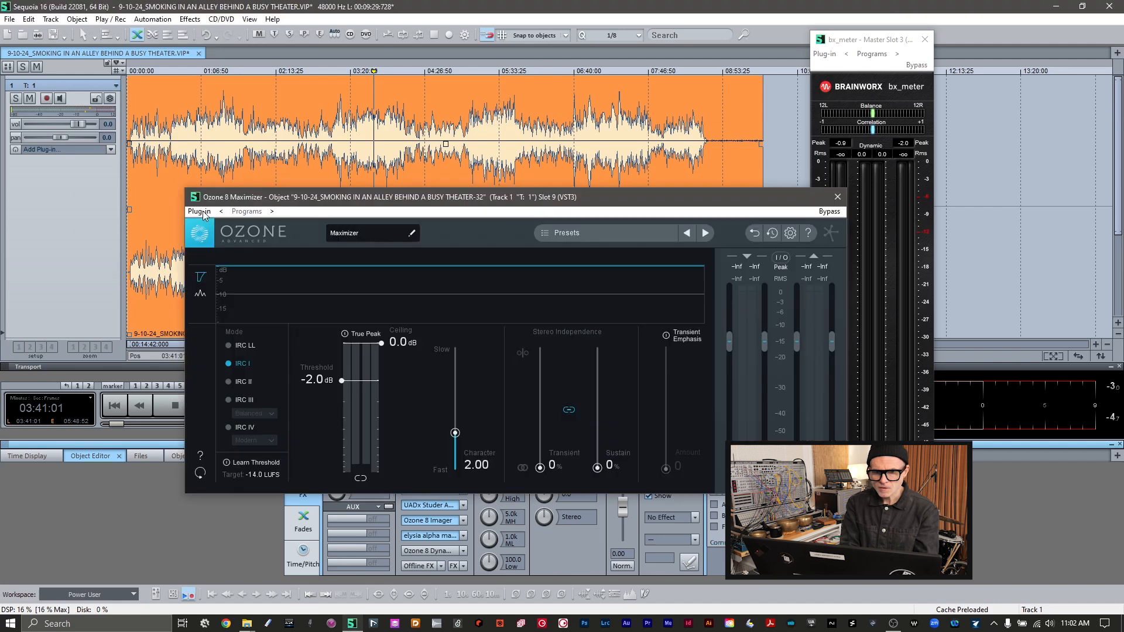
- Set the Maximizer to IRC IV mode with both its ceiling and its threshold at -1.0 dB
click(228, 427)
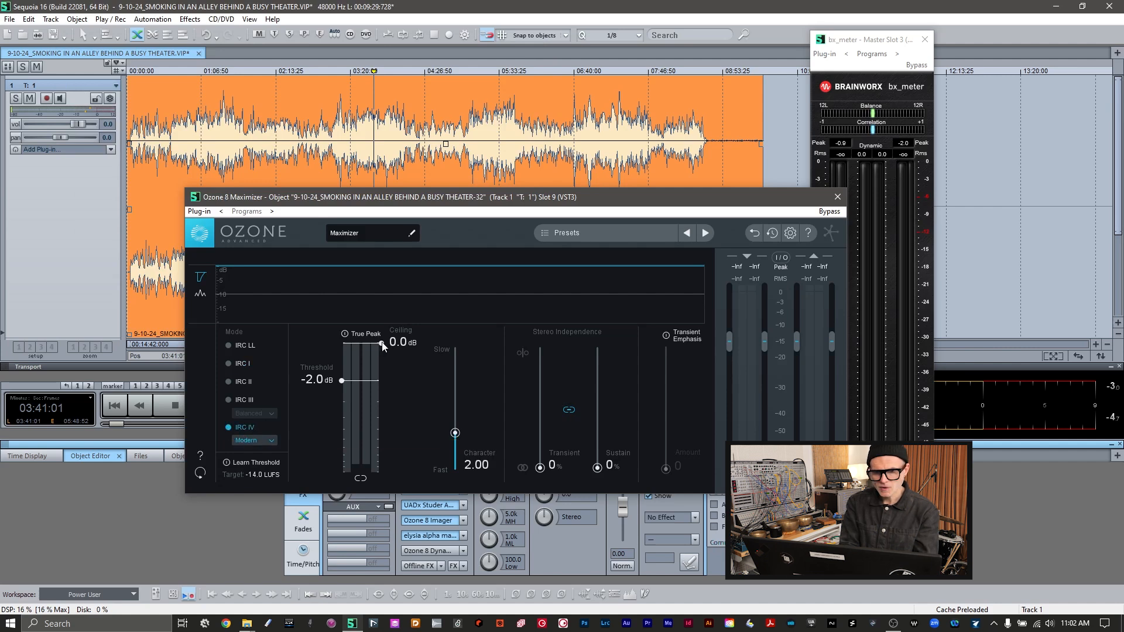
drag(381, 343, 383, 357)
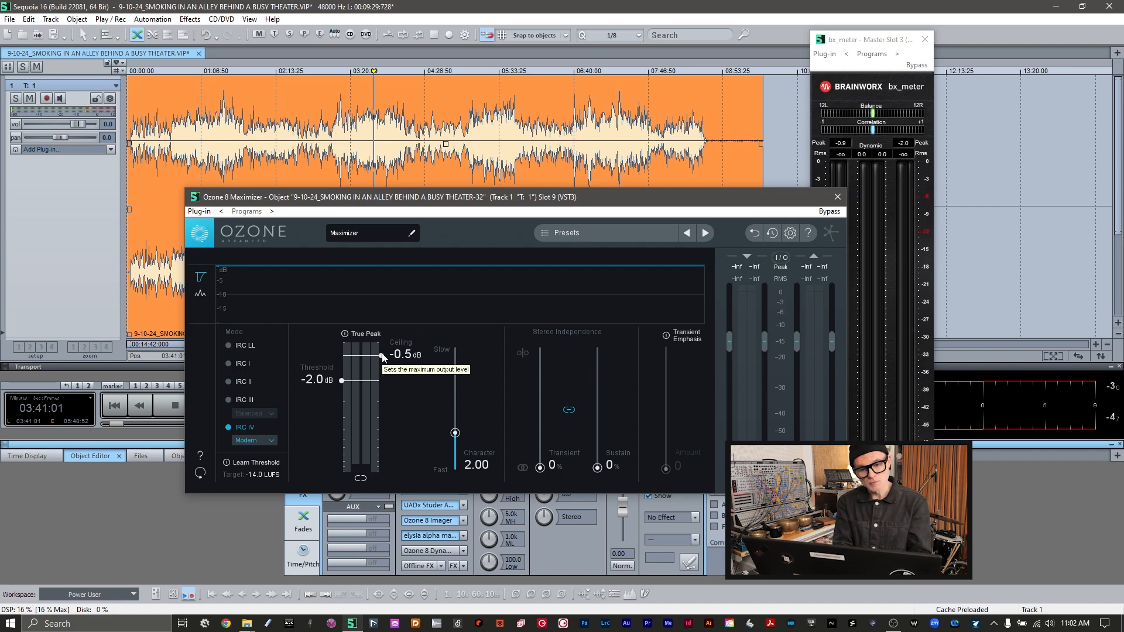
drag(381, 358, 383, 368)
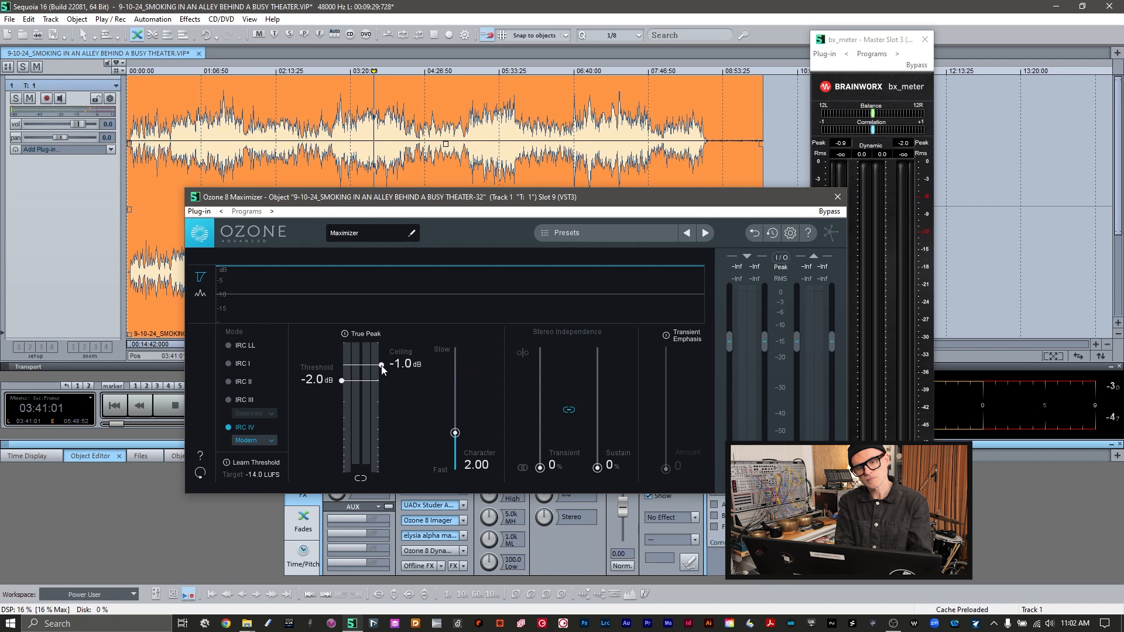
drag(343, 379, 342, 375)
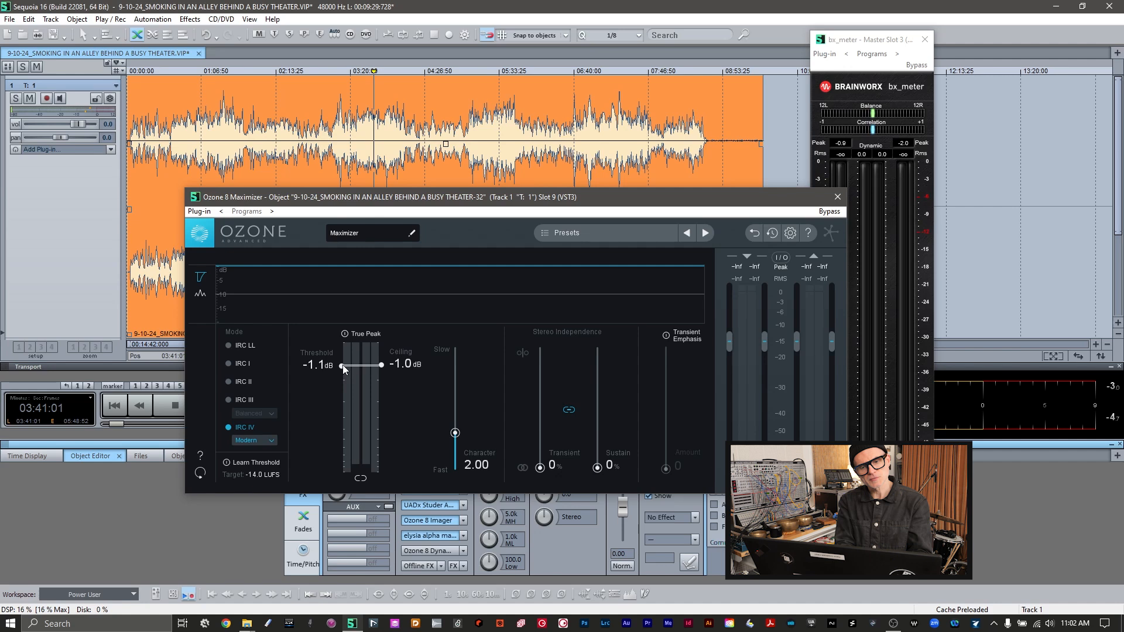
drag(343, 364, 343, 363)
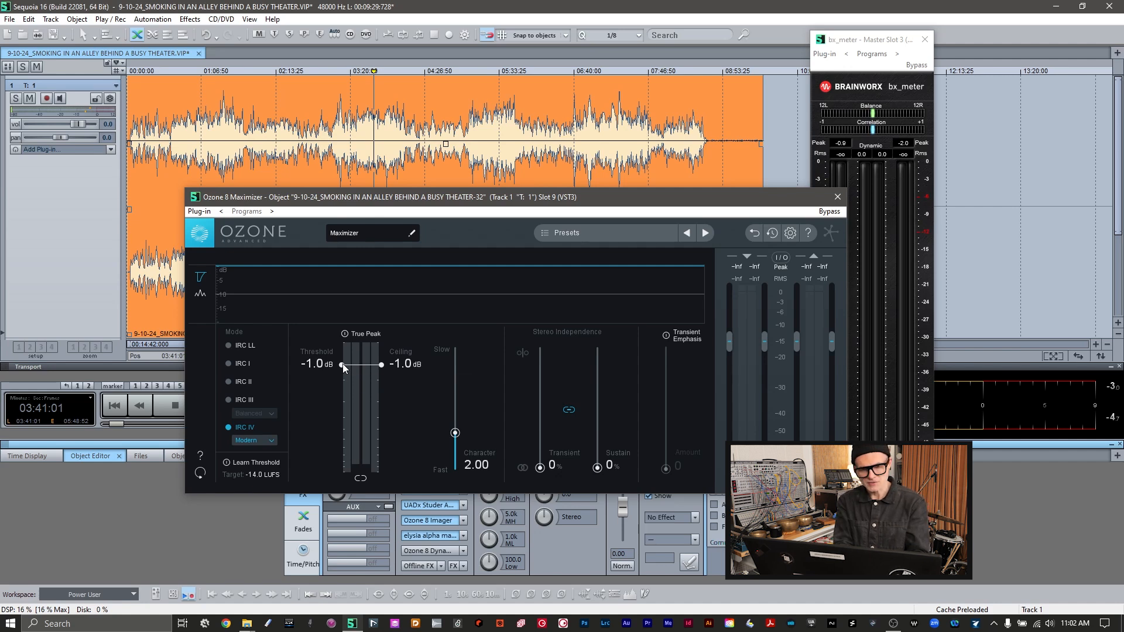
- Audition the track from about 03:41 with the Maximizer's threshold lowered to -4.0 dB, then stop playback and close the plug-in
key(space)
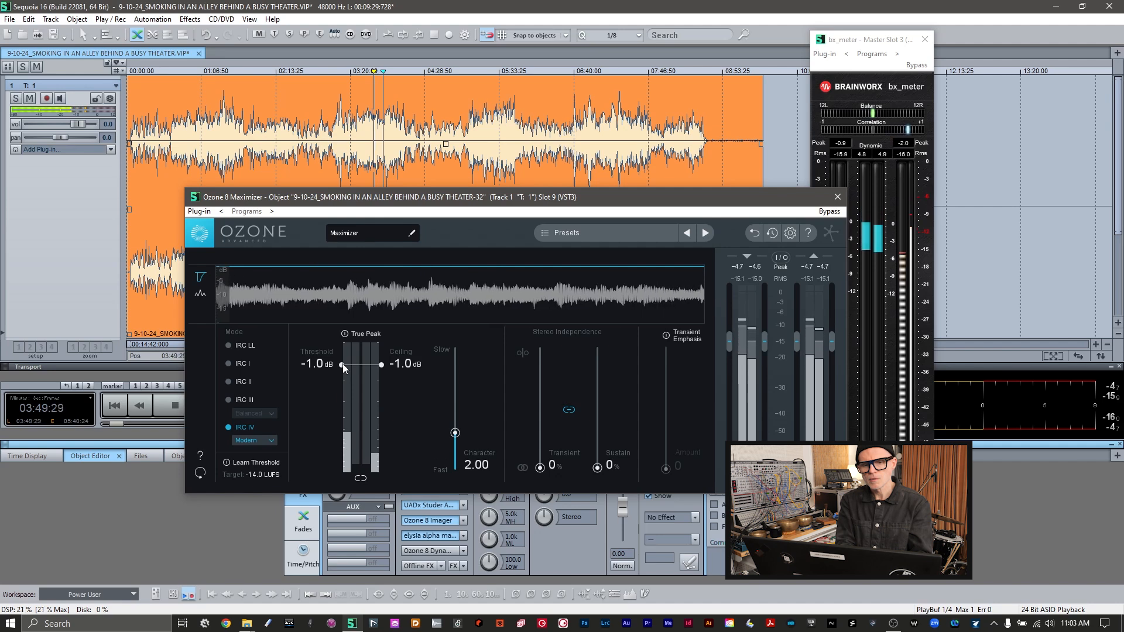
drag(343, 364, 343, 391)
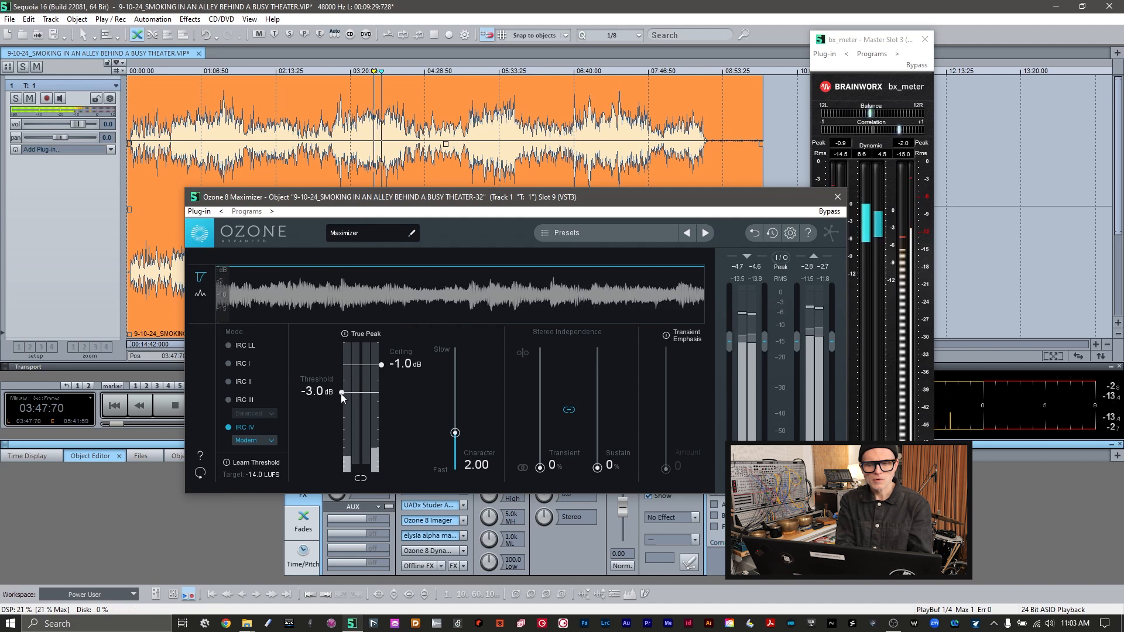
drag(341, 393, 341, 404)
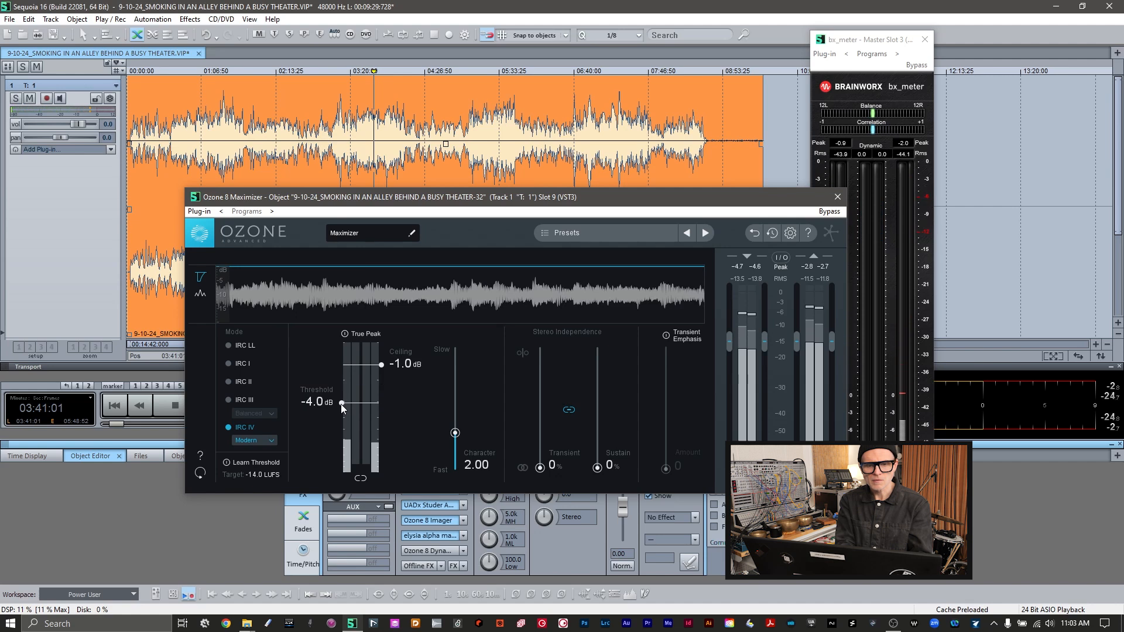
key(space)
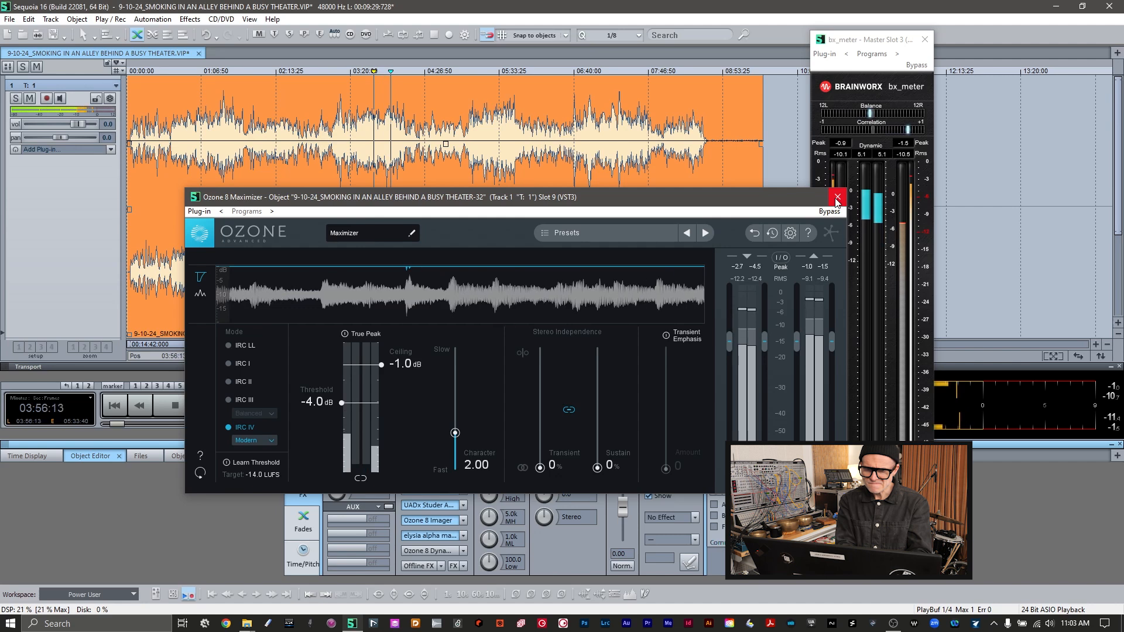
key(space)
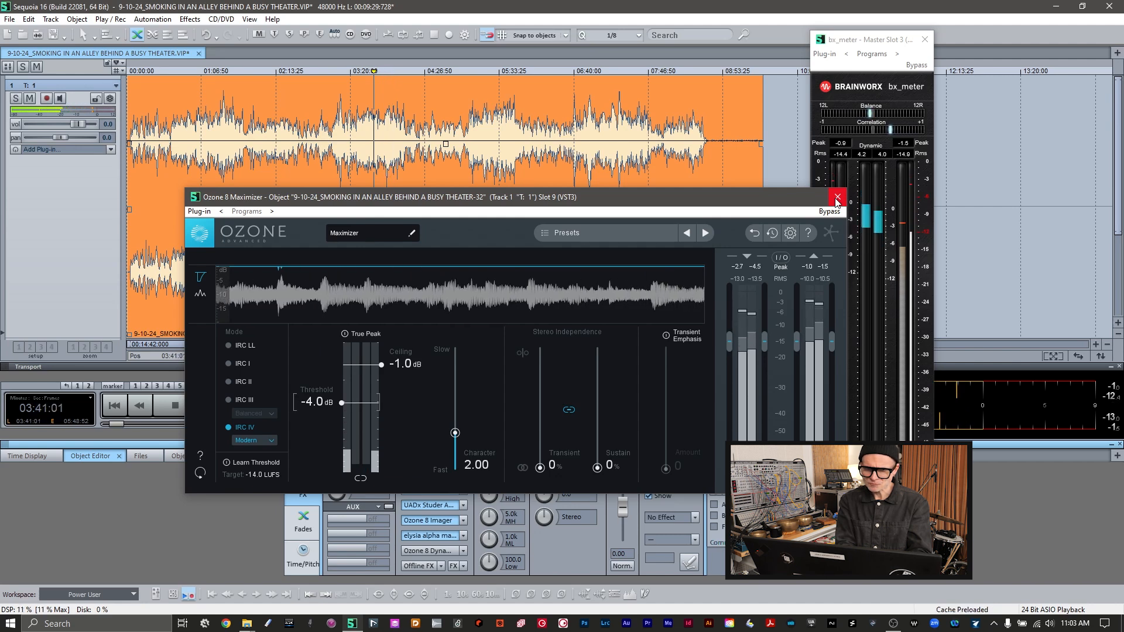
click(837, 199)
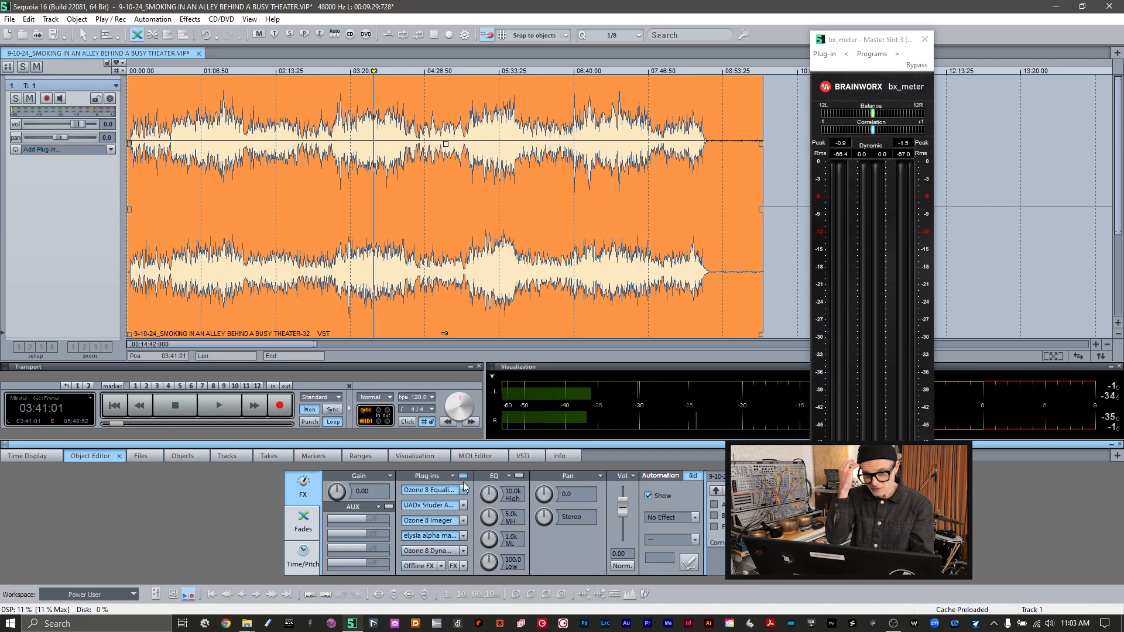
- Reopen Ozone 8 Maximizer from the object's effect routing and set its threshold to -1.0 dB
click(451, 564)
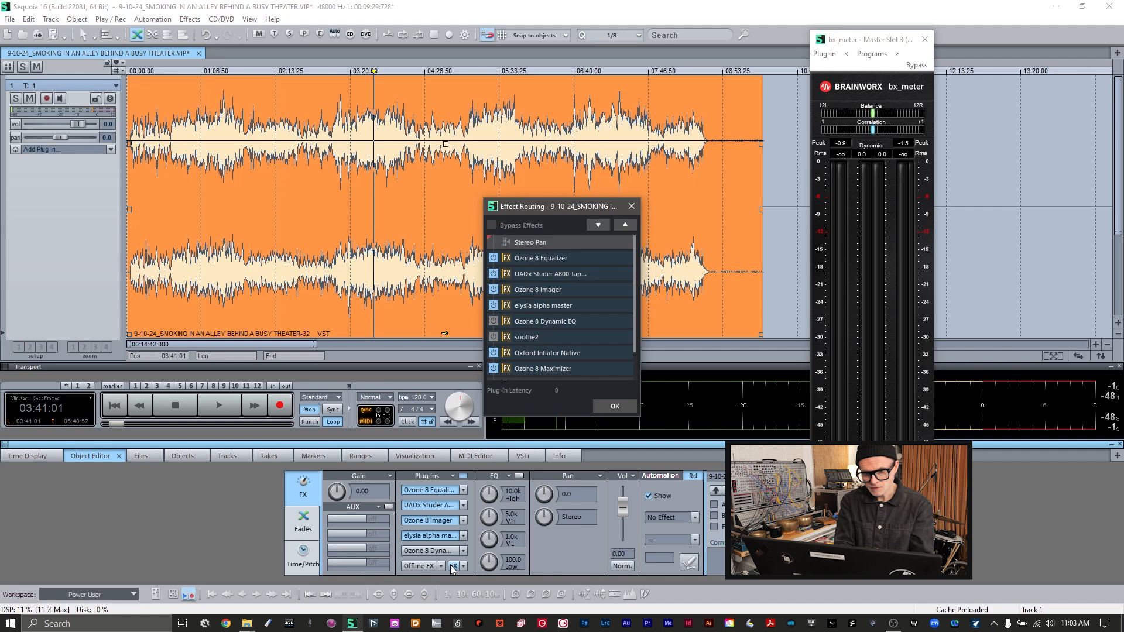
double_click(552, 370)
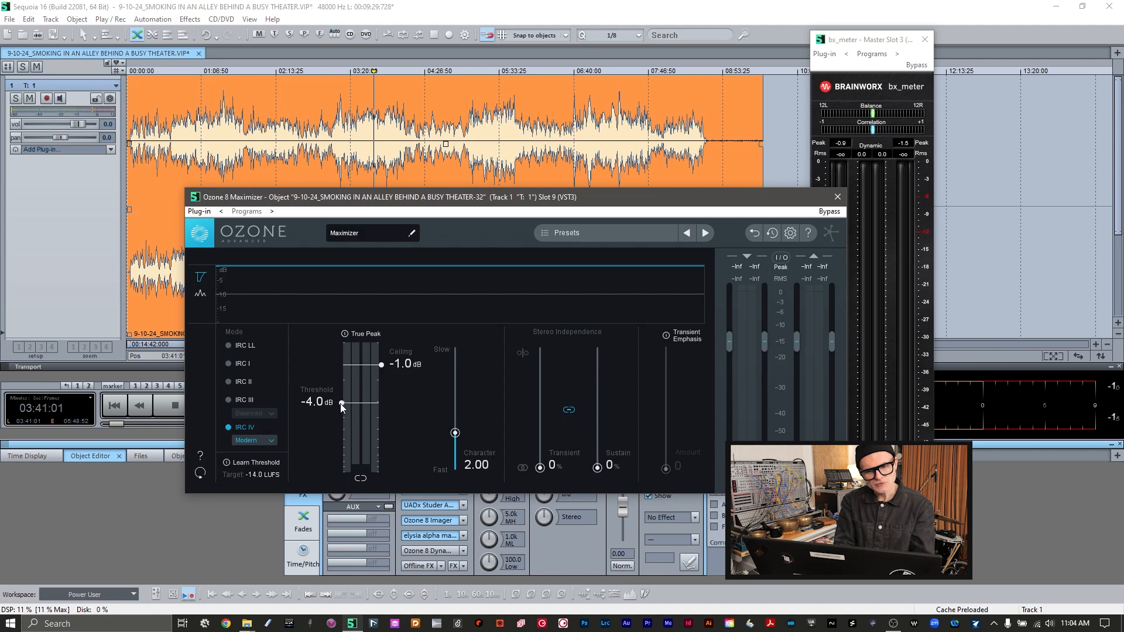
drag(340, 379, 341, 365)
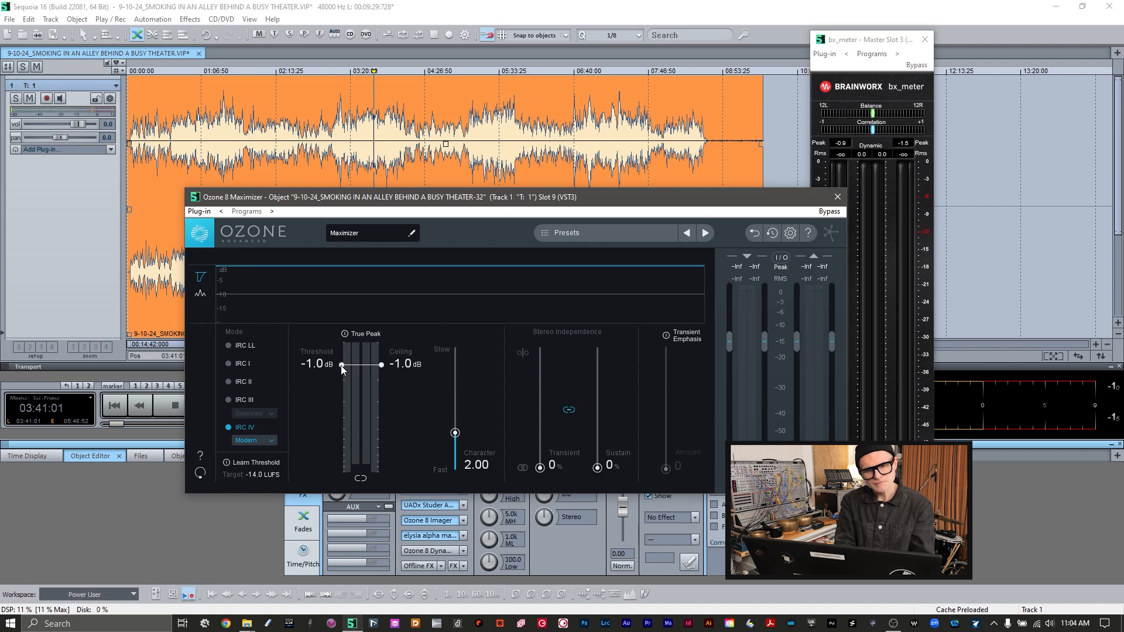
- Play the track from 03:41 and compare the sound with the Maximizer bypassed and active, then stop playback
key(space)
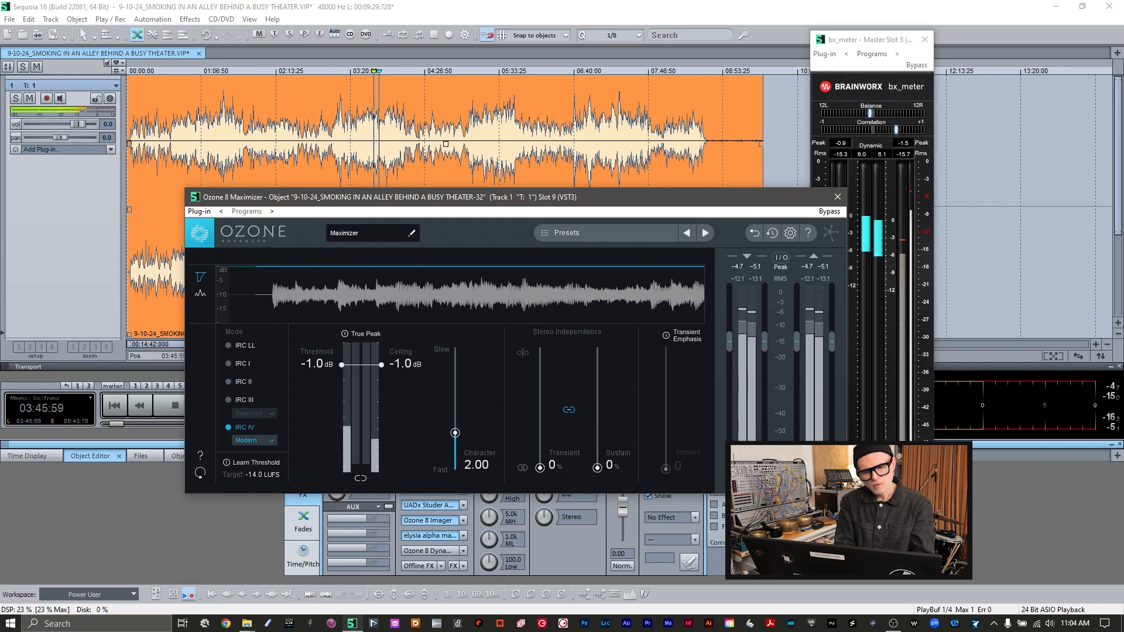
key(space)
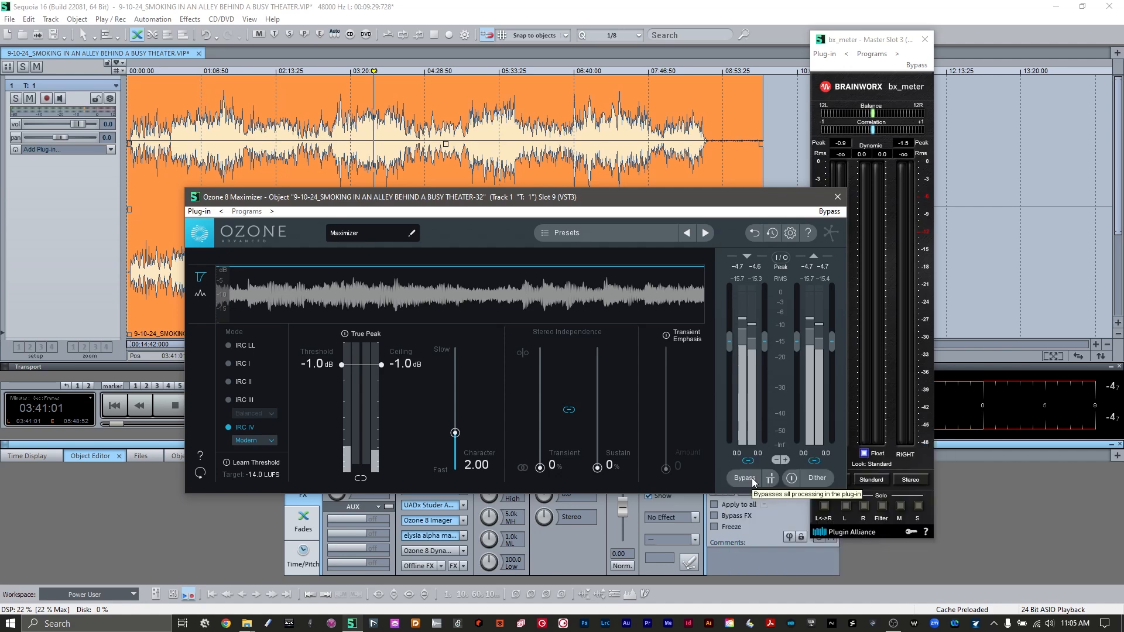
key(space)
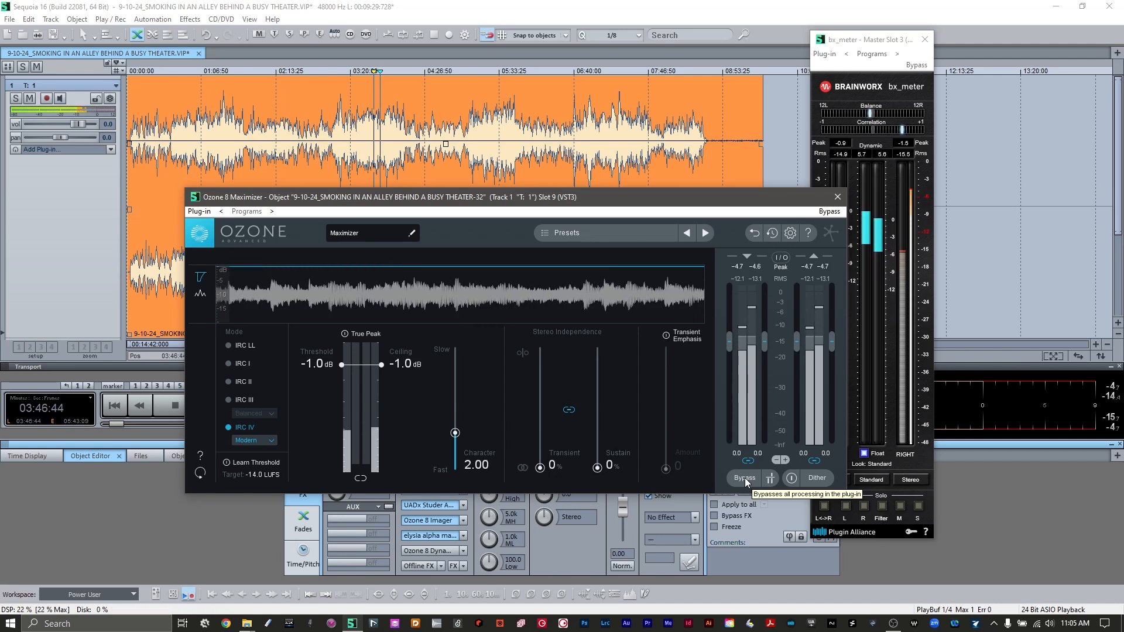
click(745, 478)
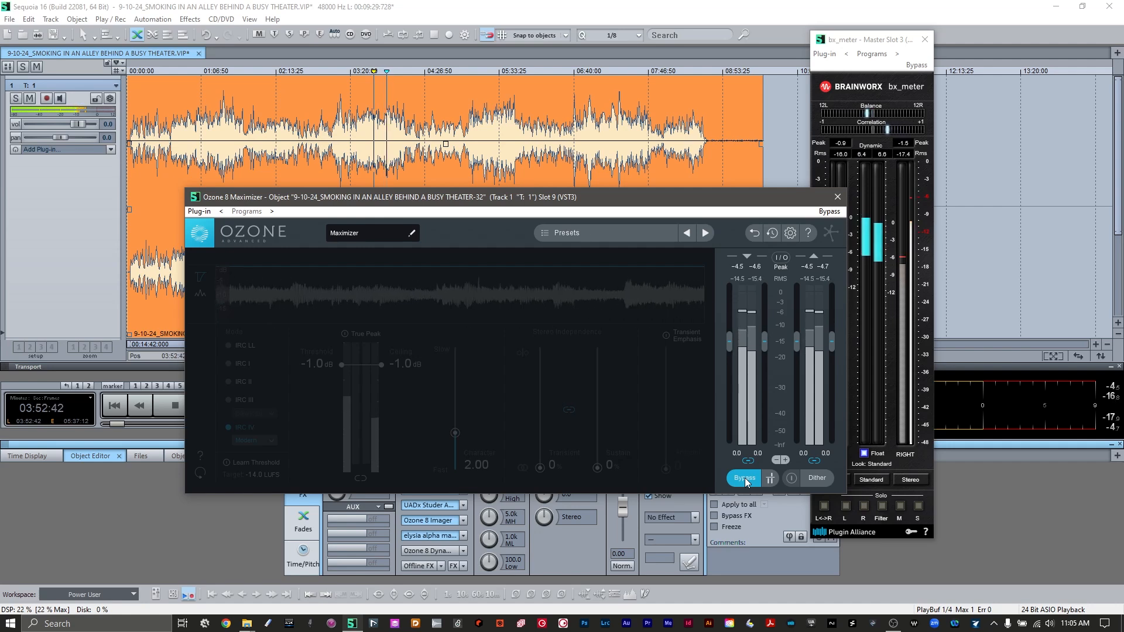
click(745, 479)
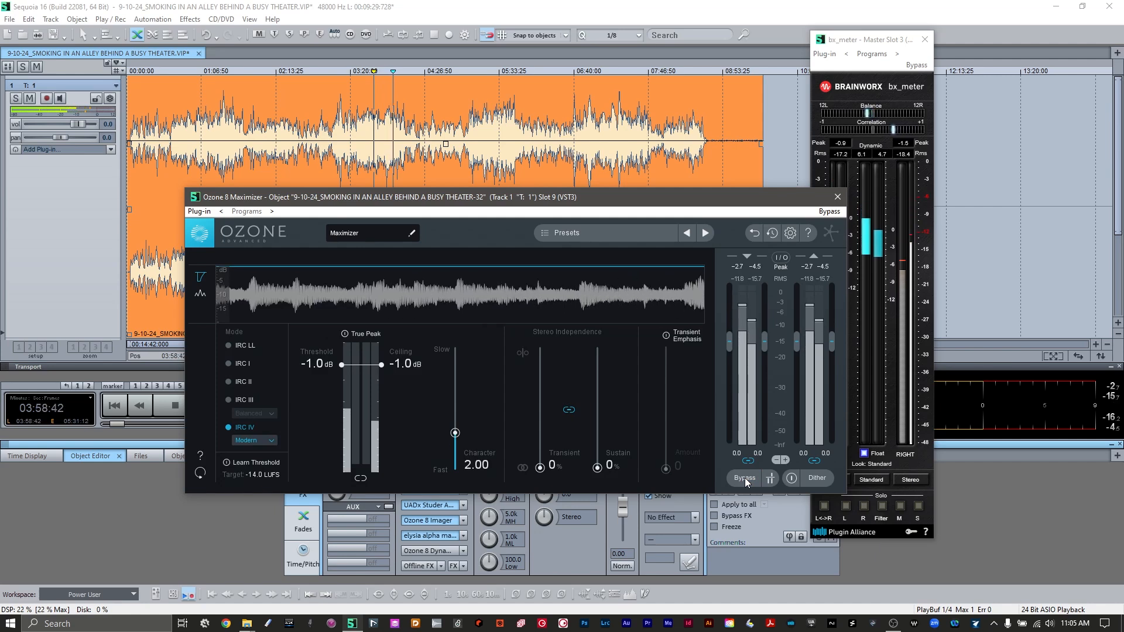
click(745, 478)
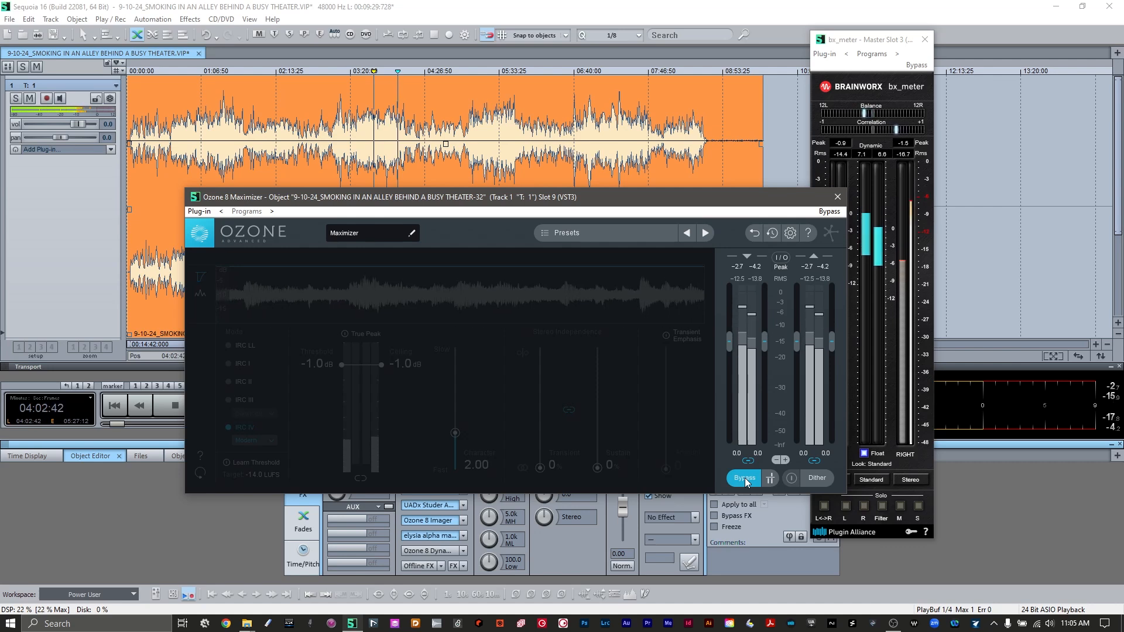
click(744, 477)
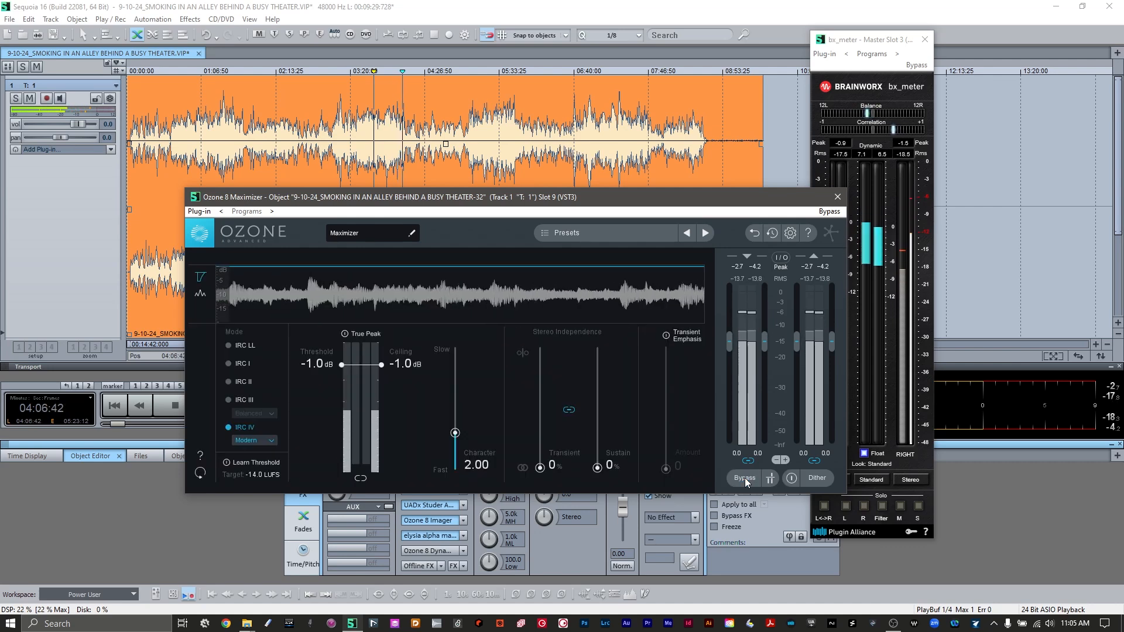
key(space)
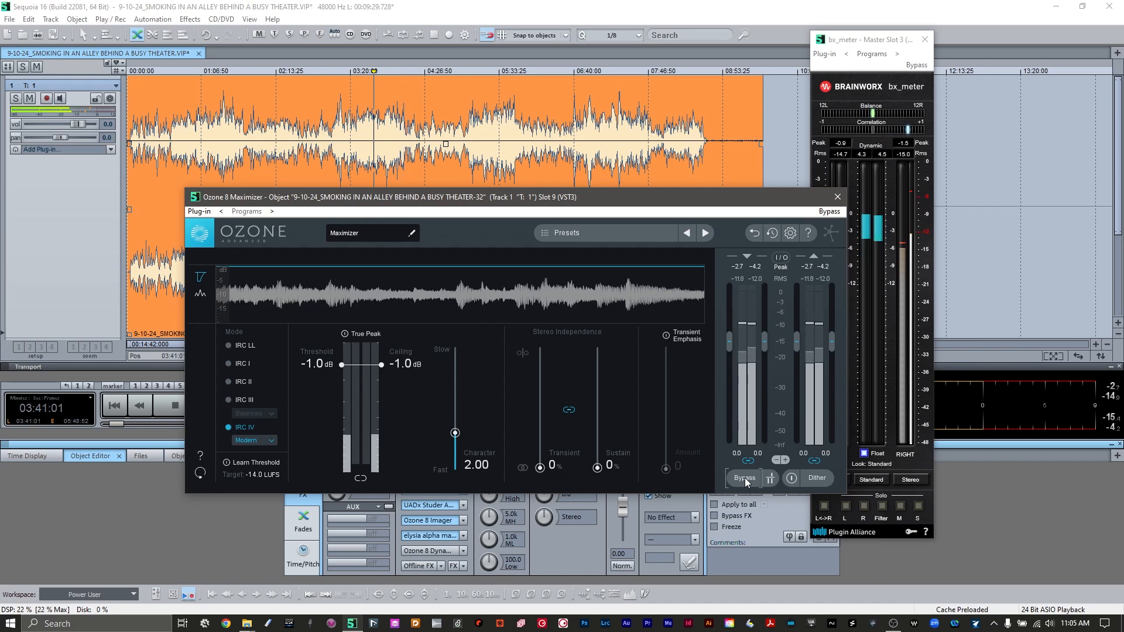
- Audition the track from 03:41 with the Maximizer's threshold at -4.0 dB, then set the threshold to -2.0 dB
drag(342, 364, 342, 397)
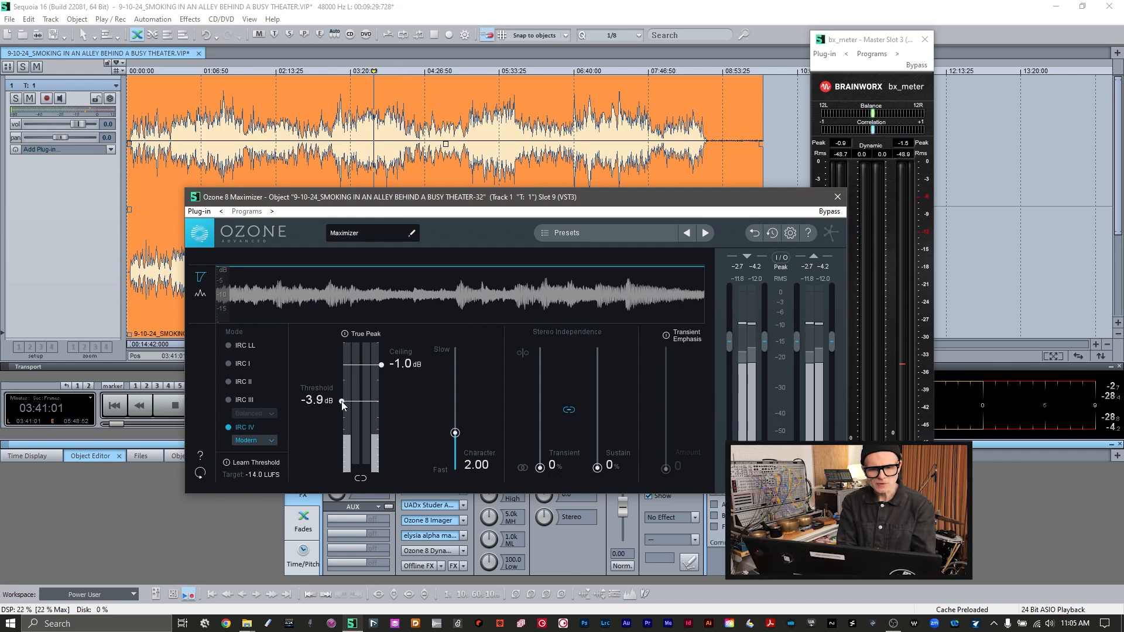
drag(342, 401, 342, 404)
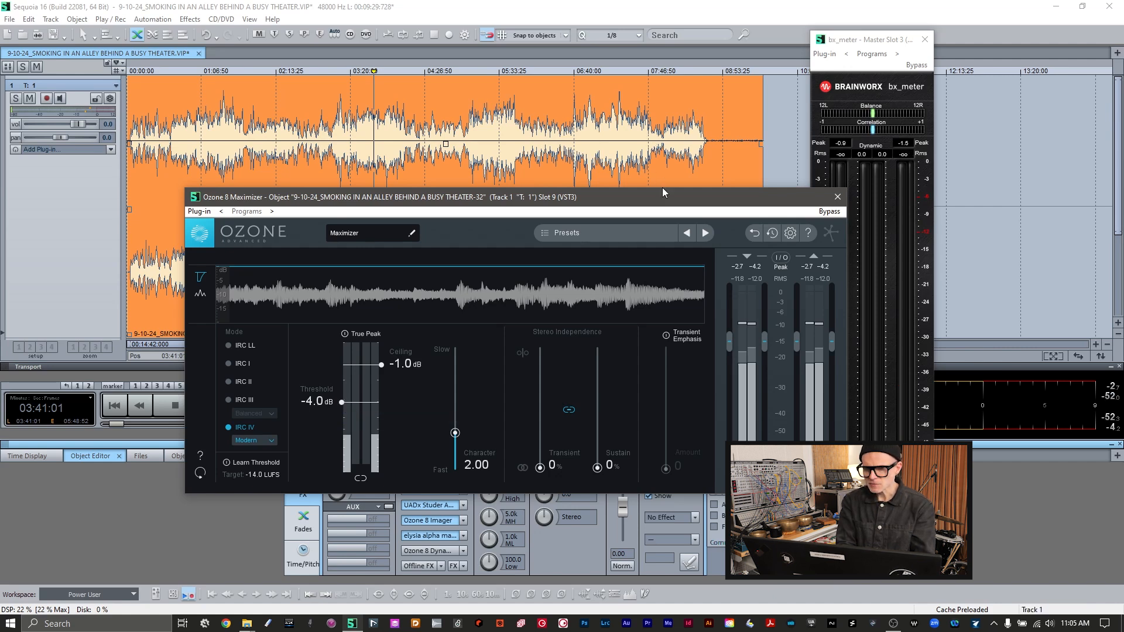
drag(662, 192, 606, 139)
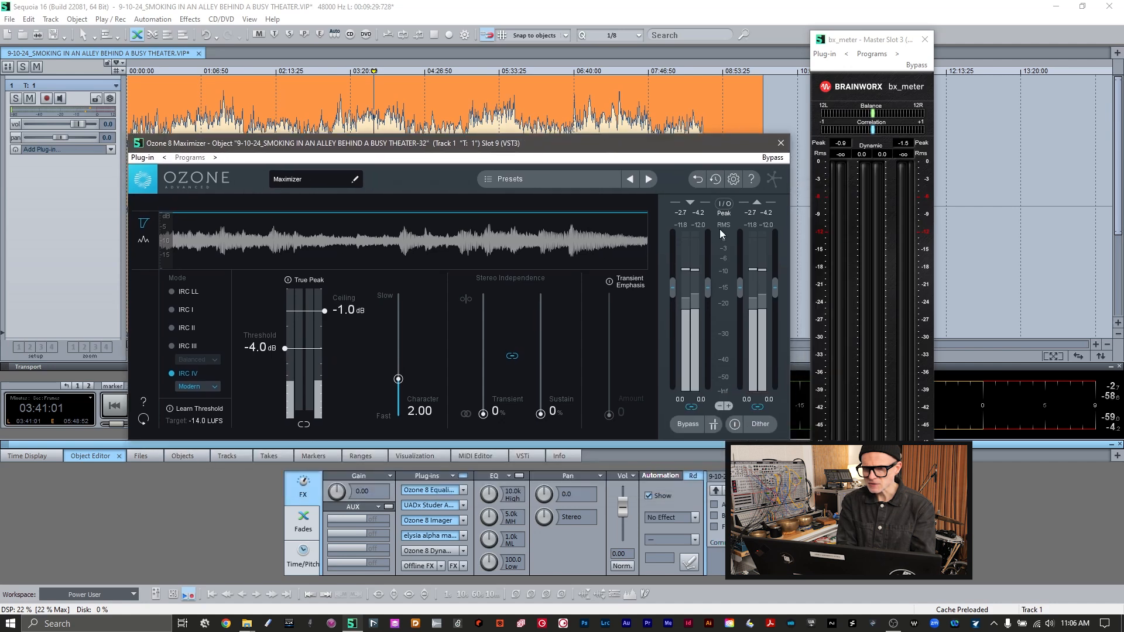
key(space)
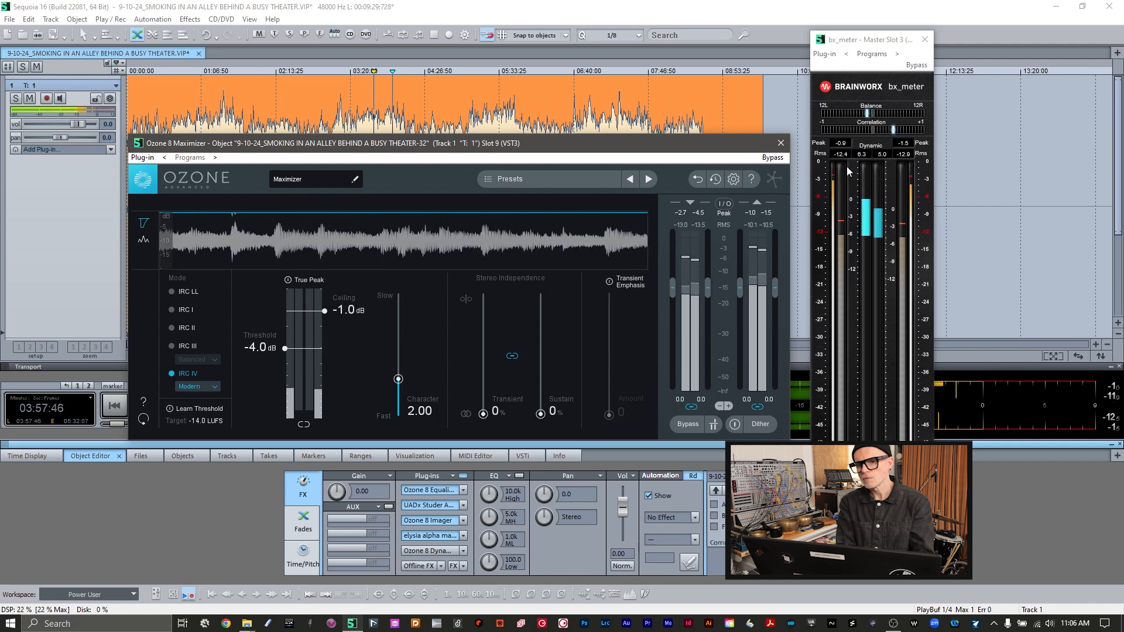
key(space)
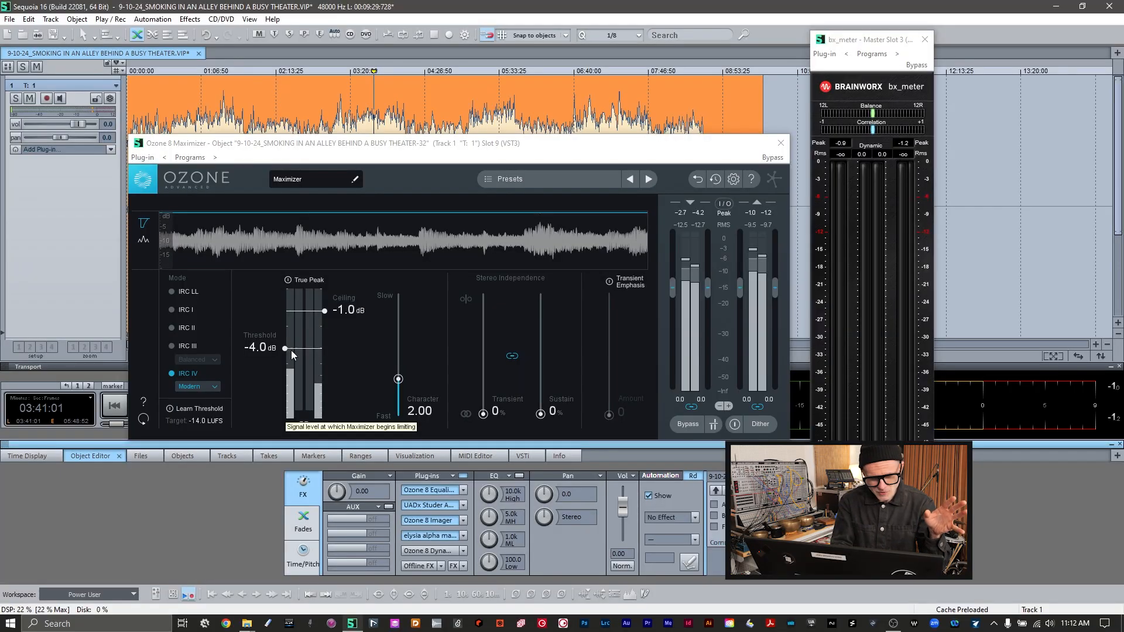
drag(286, 347, 287, 331)
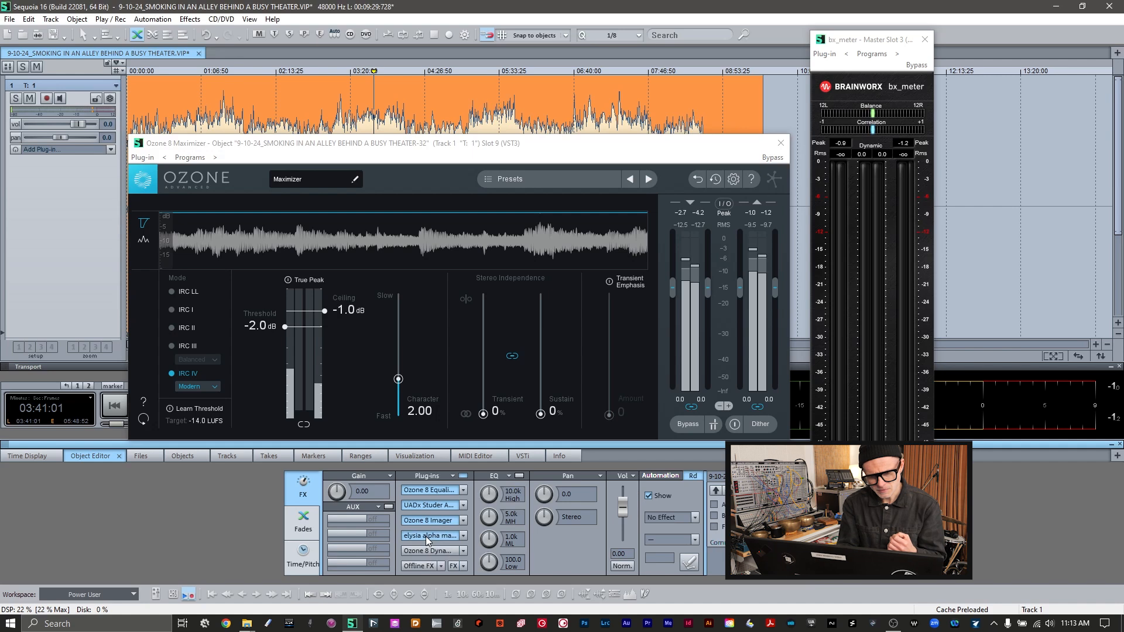
- Open elysia alpha master from the object's plug-in chain and fine-tune its first channel's gain while playing the track from 03:41
click(426, 536)
key(space)
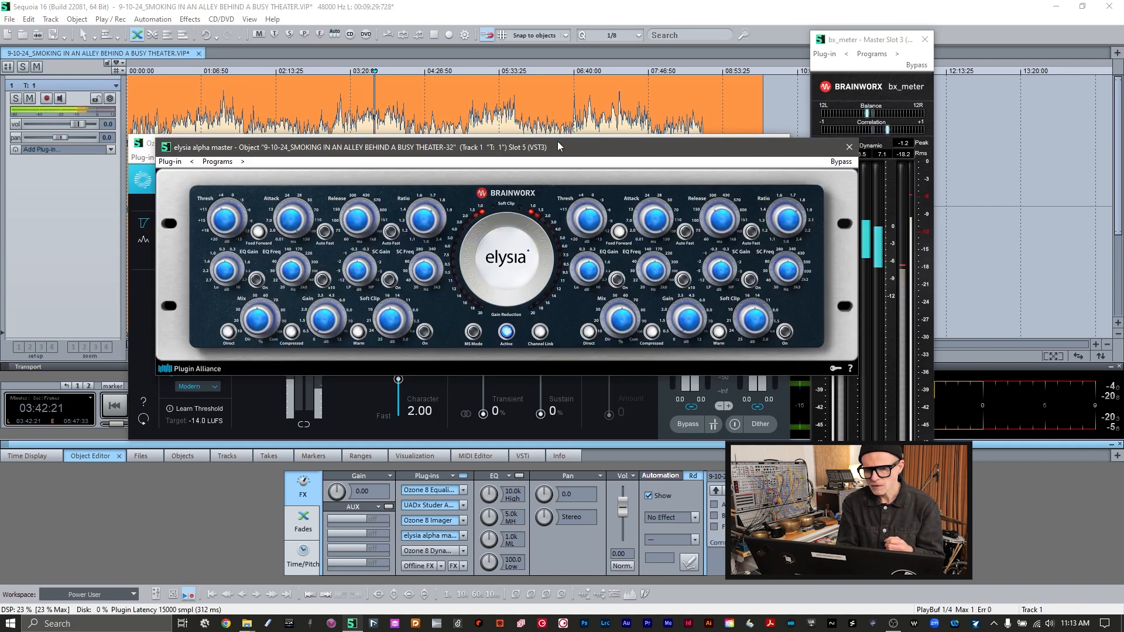
drag(558, 144, 511, 124)
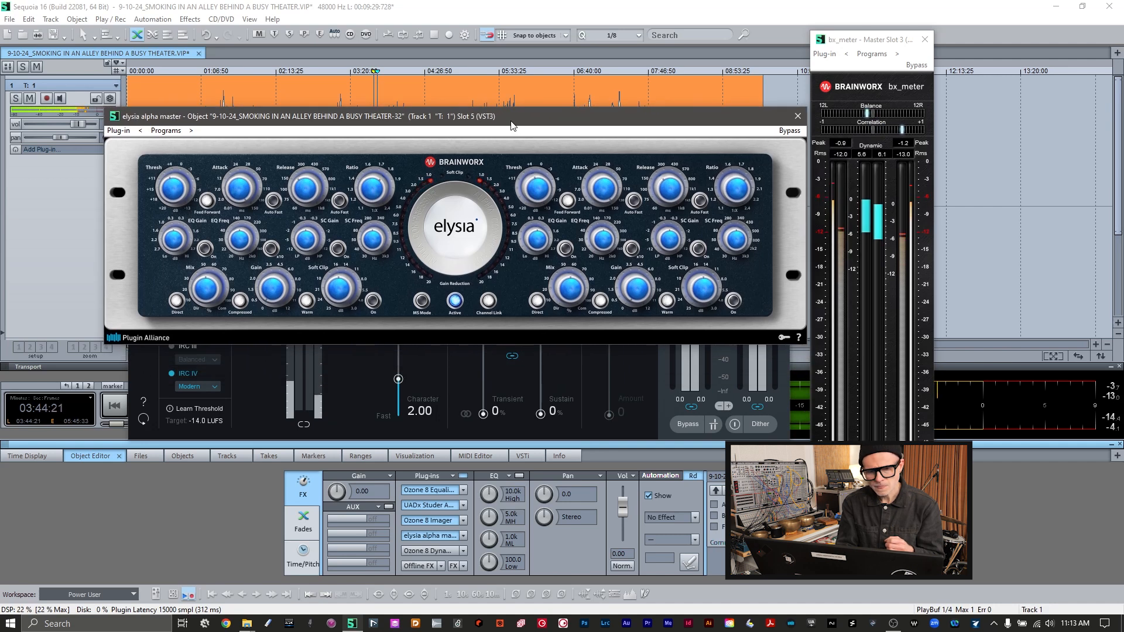
mouse_move(270, 291)
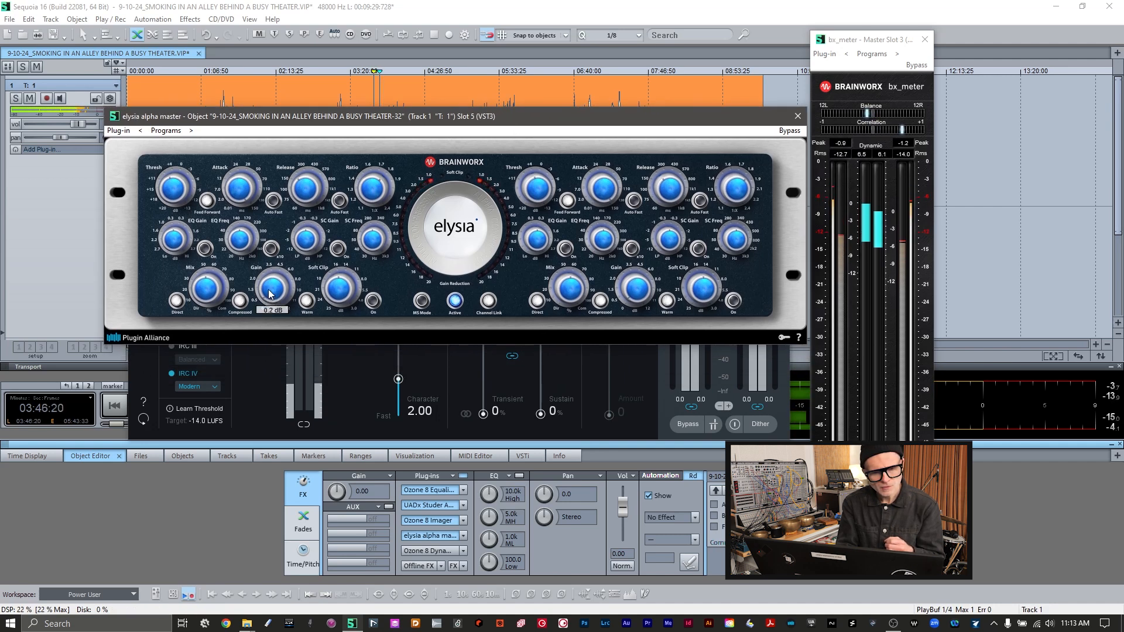
drag(267, 289, 265, 286)
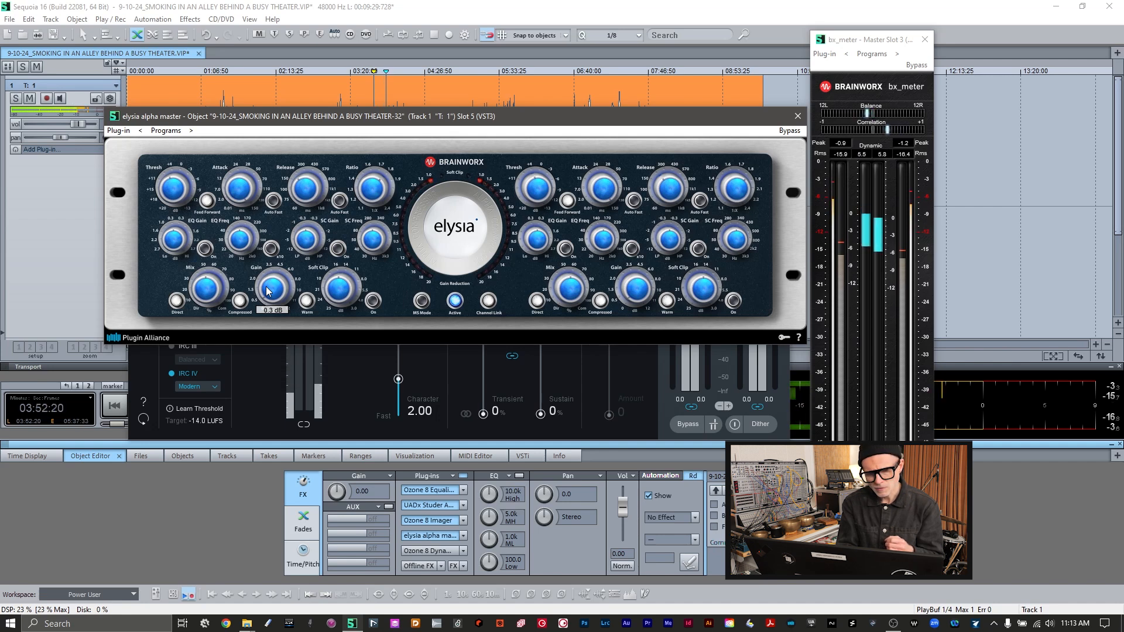
scroll(267, 288, down, 1)
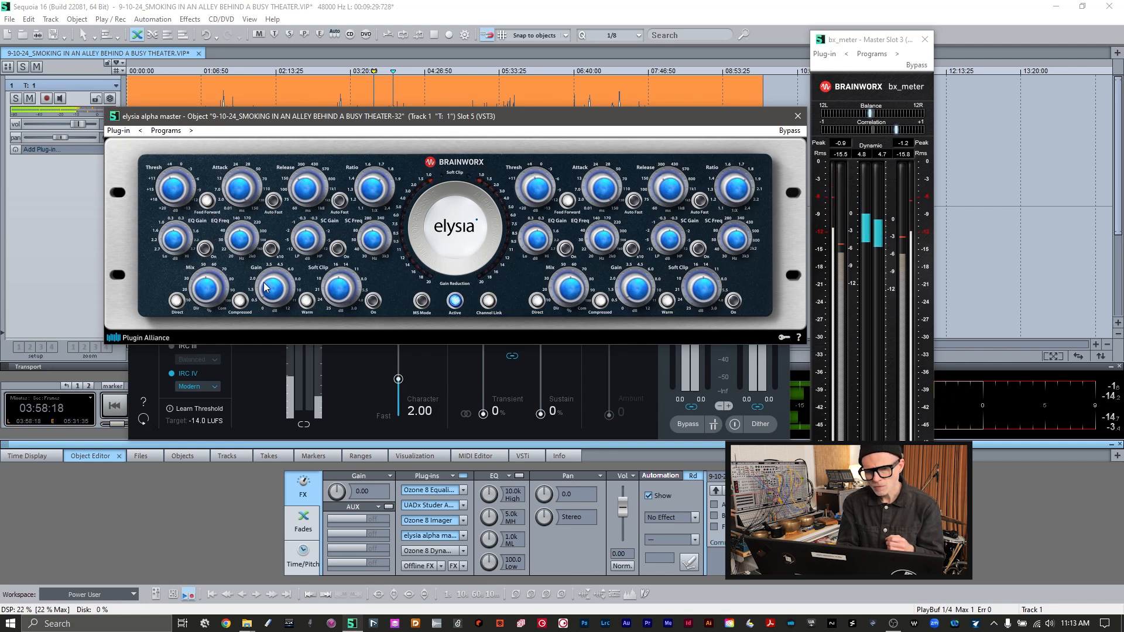
drag(264, 283, 264, 276)
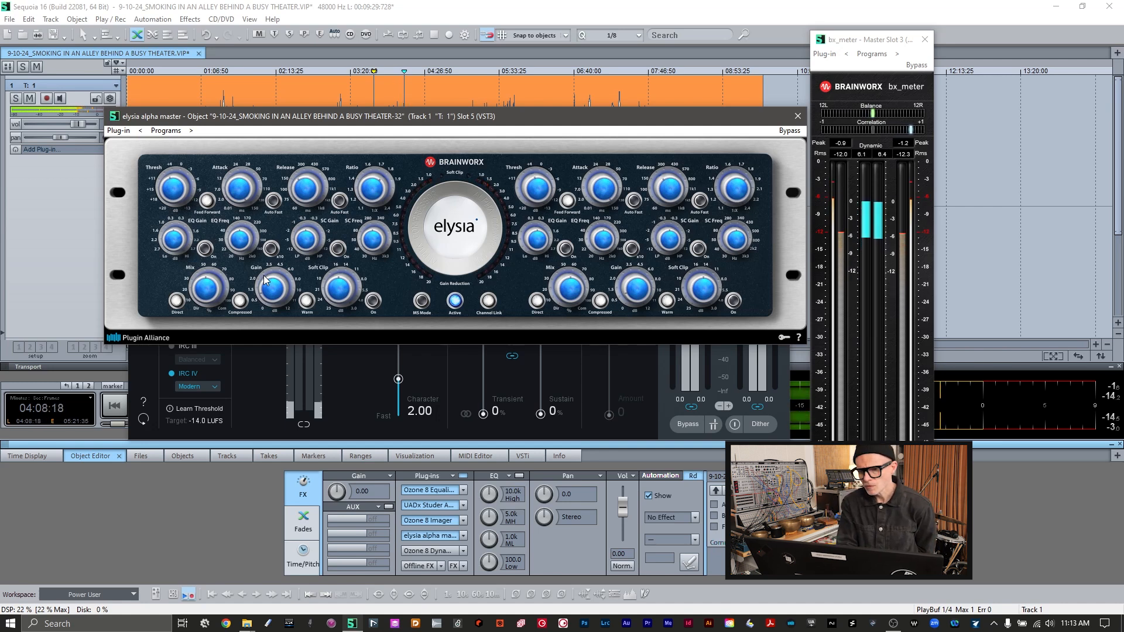
key(space)
key(space)
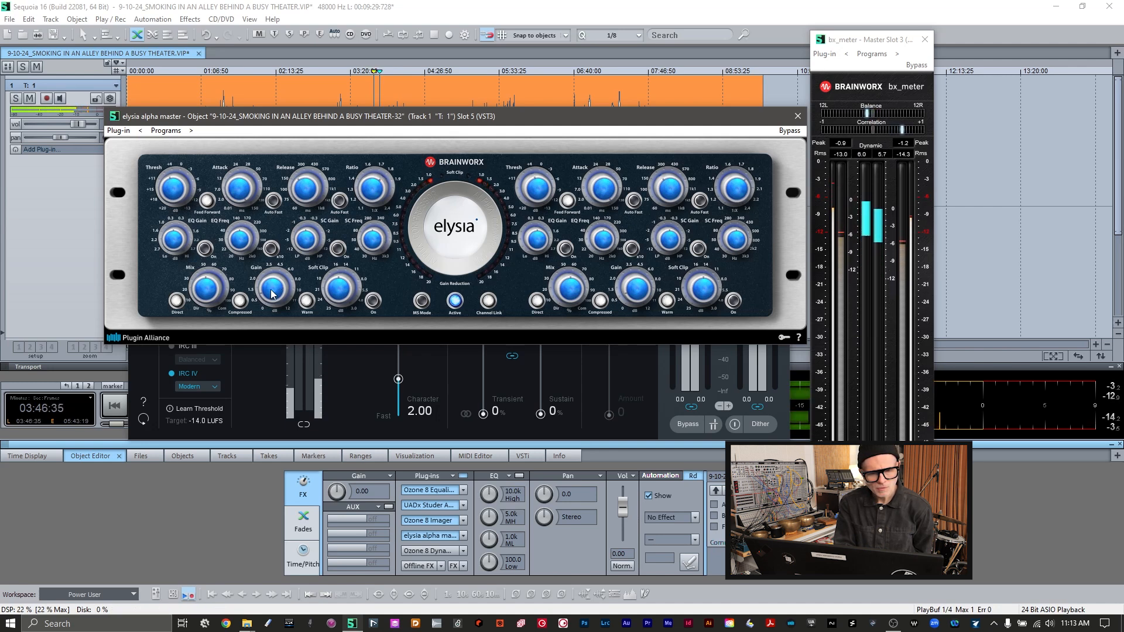
mouse_move(271, 294)
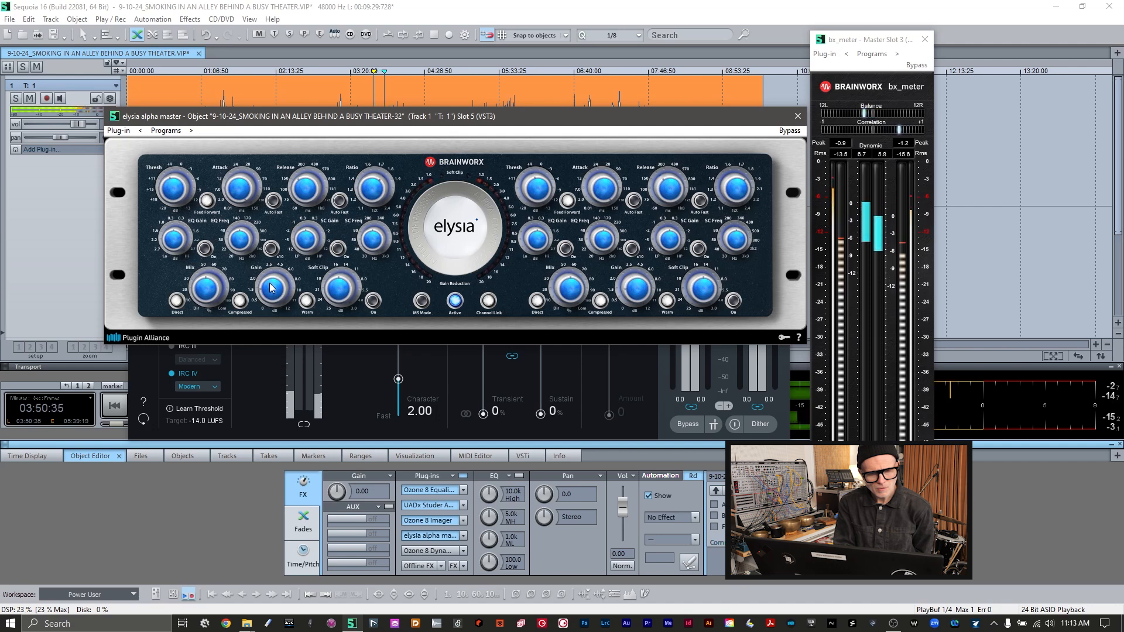
click(426, 536)
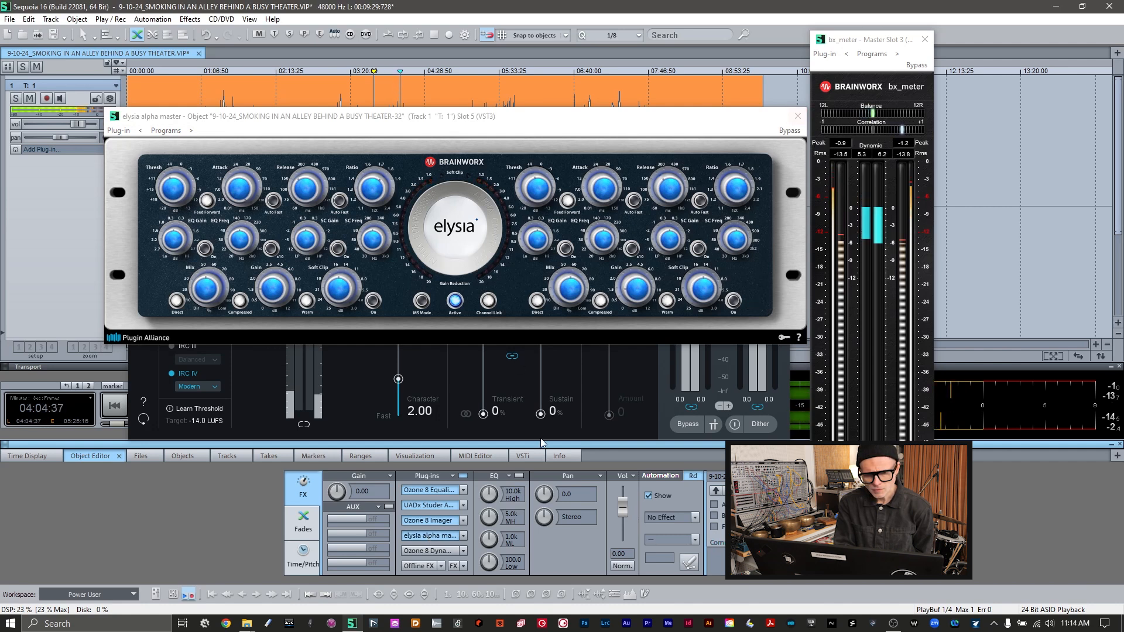
- Open Oxford Inflator from the object's effect routing, set its effect to 33.0 %, adjust its curve during playback and close the plug-in
click(451, 566)
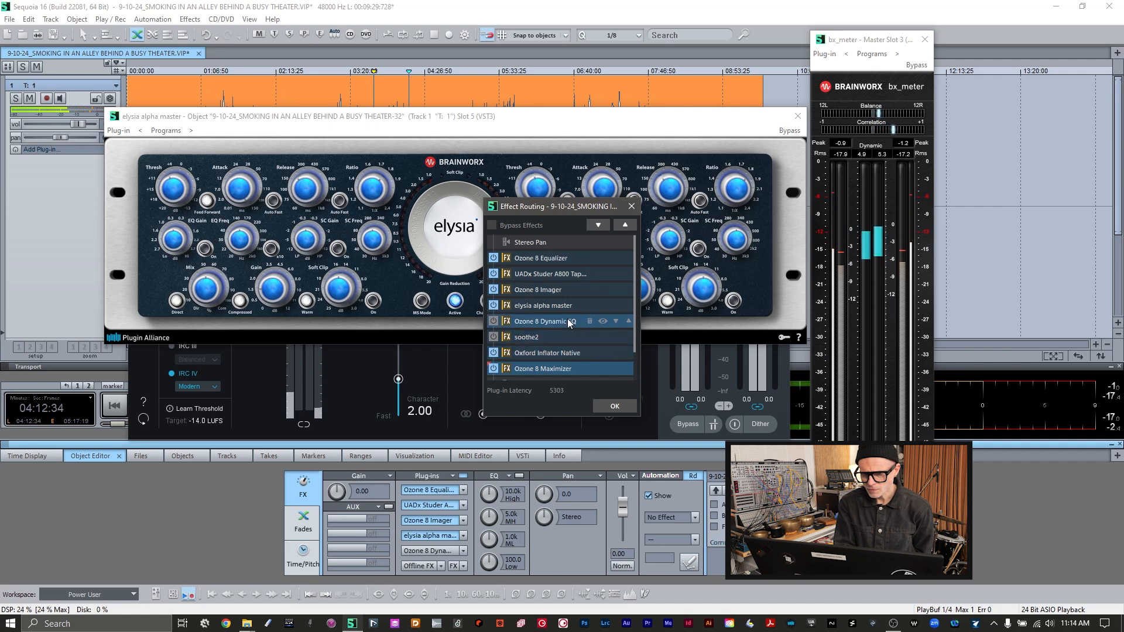
double_click(540, 354)
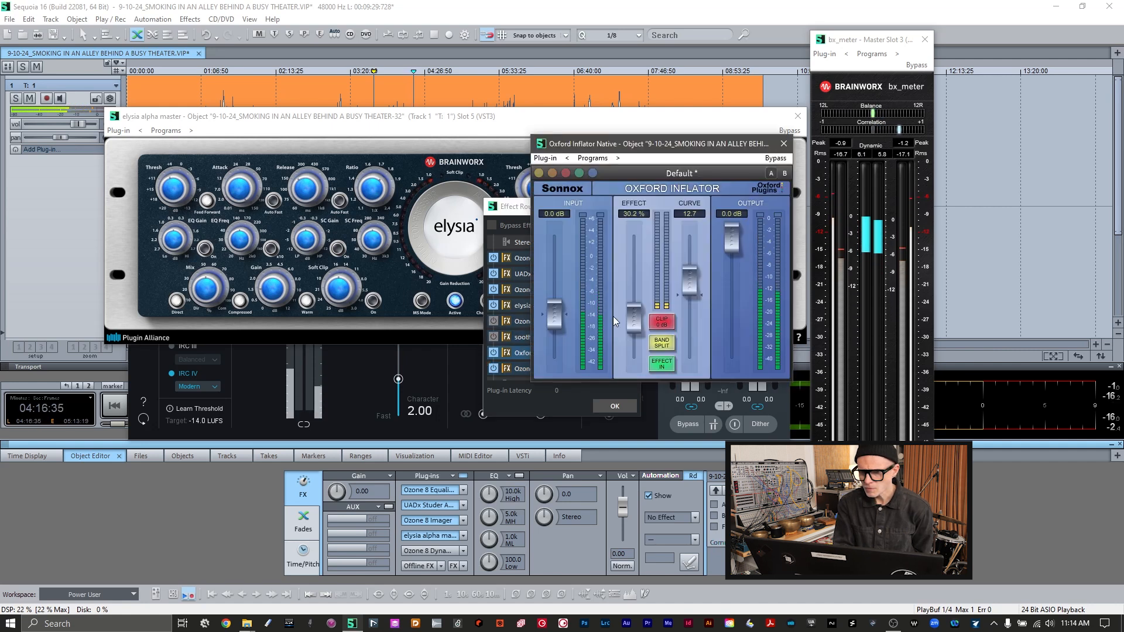
drag(638, 319, 637, 314)
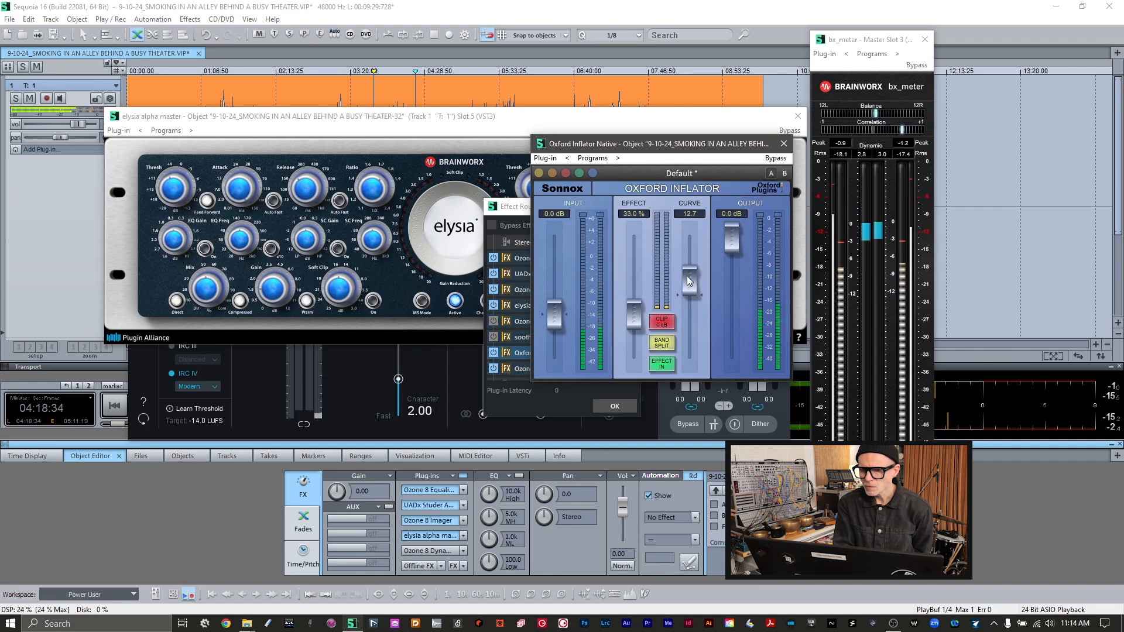
mouse_move(697, 277)
mouse_down()
mouse_move(697, 238)
mouse_move(697, 283)
mouse_up()
drag(754, 202, 754, 192)
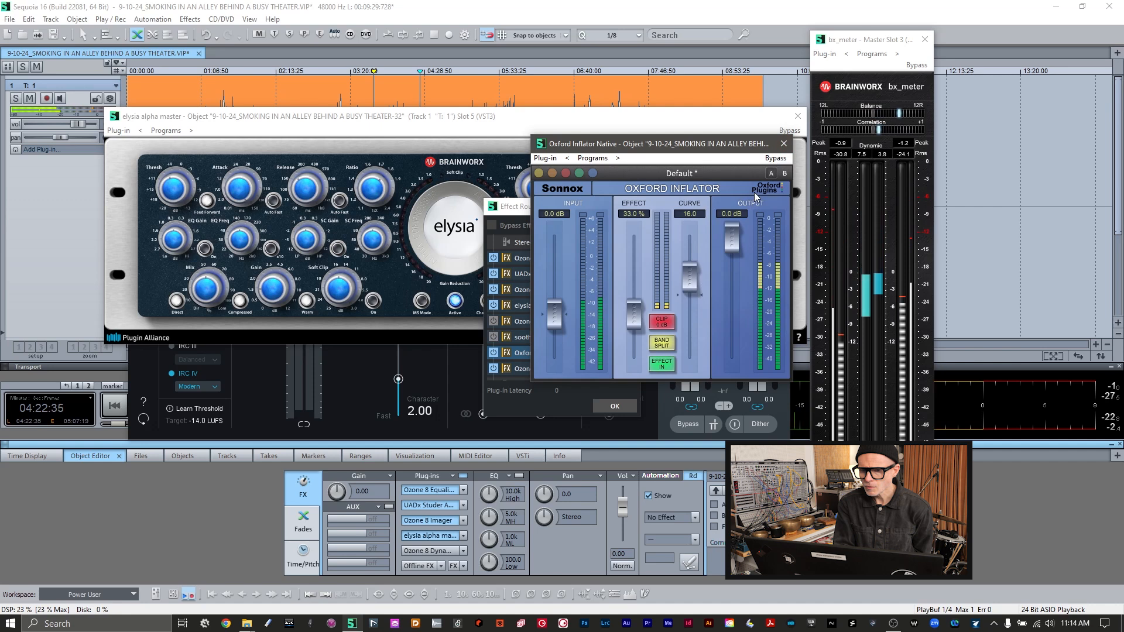
drag(693, 281, 690, 277)
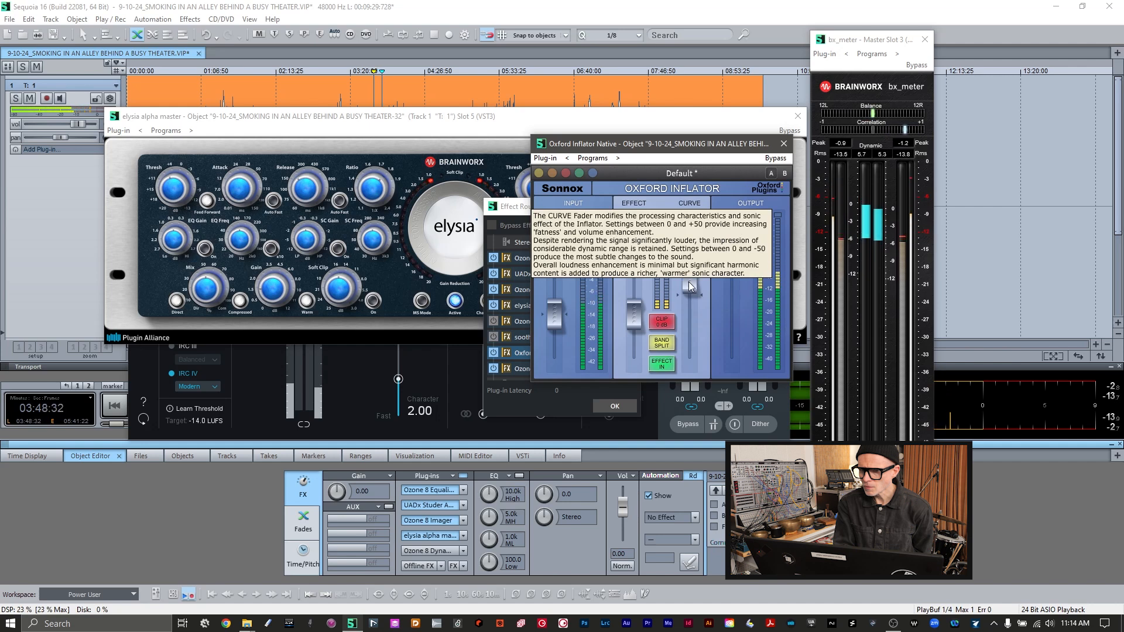
click(782, 144)
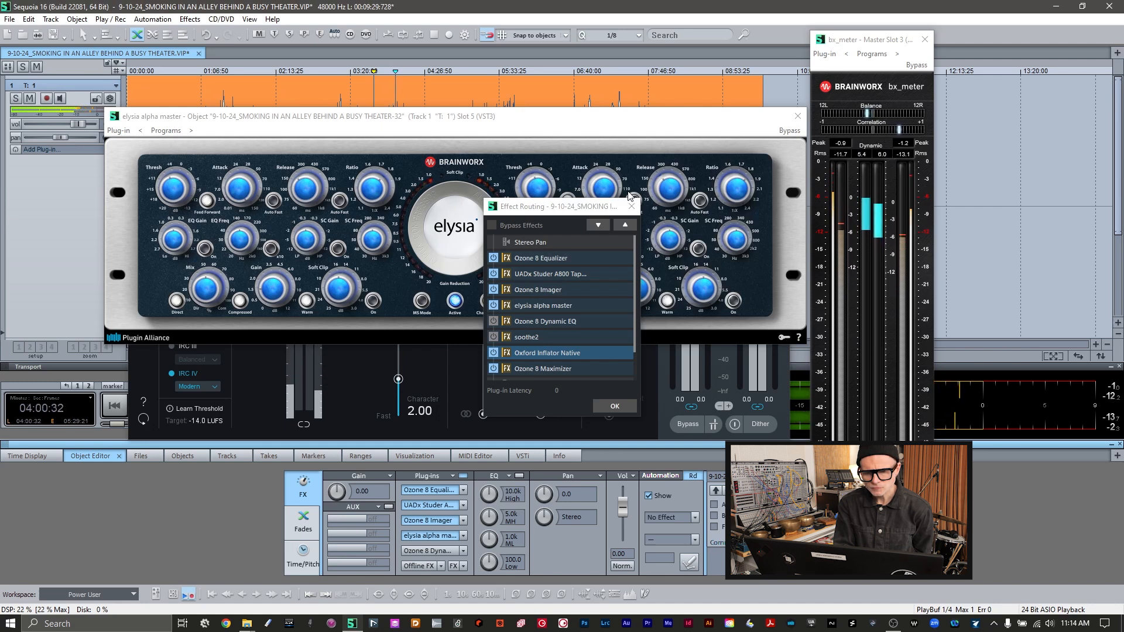
- Reopen Ozone 8 Maximizer from the effect routing, set its threshold to -2.5 dB and restart playback from 03:41
mouse_move(533, 276)
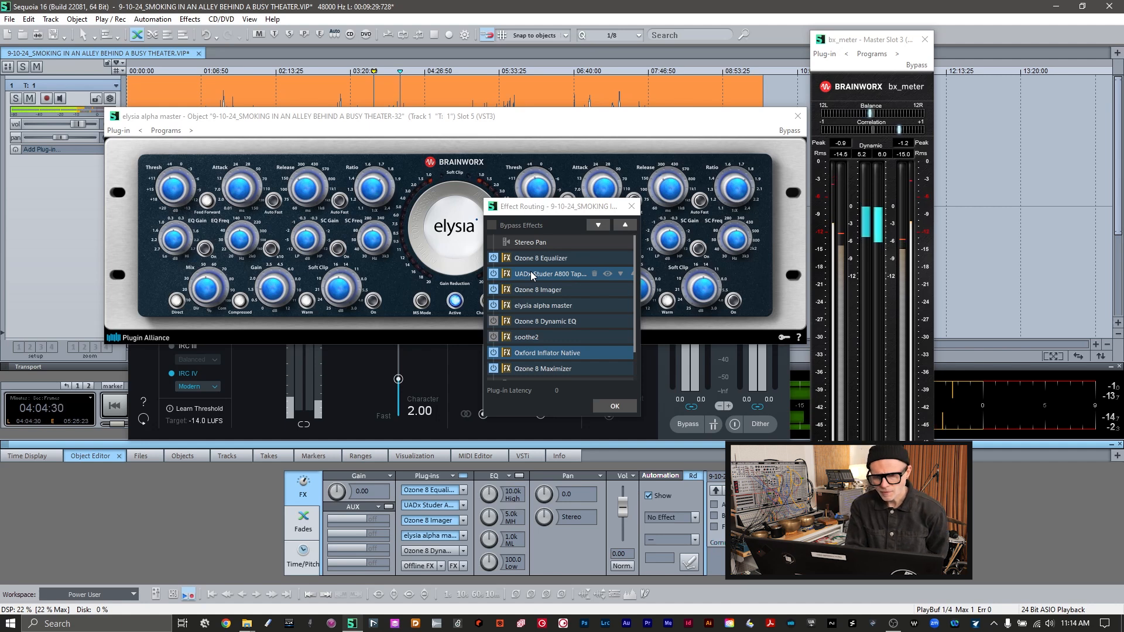
double_click(540, 370)
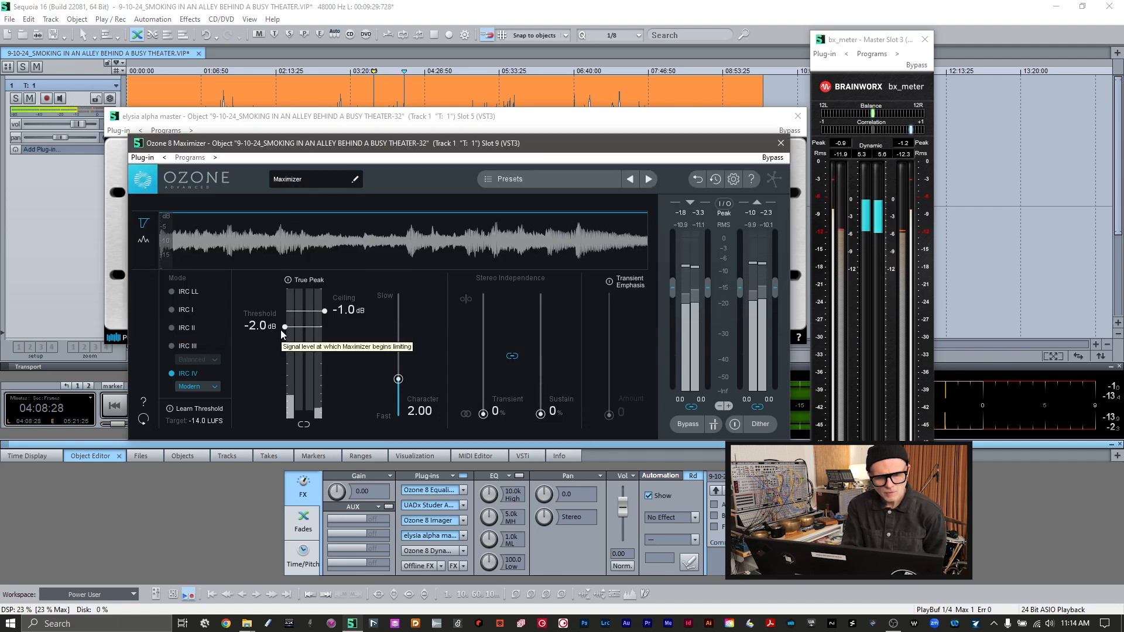
drag(286, 326, 286, 332)
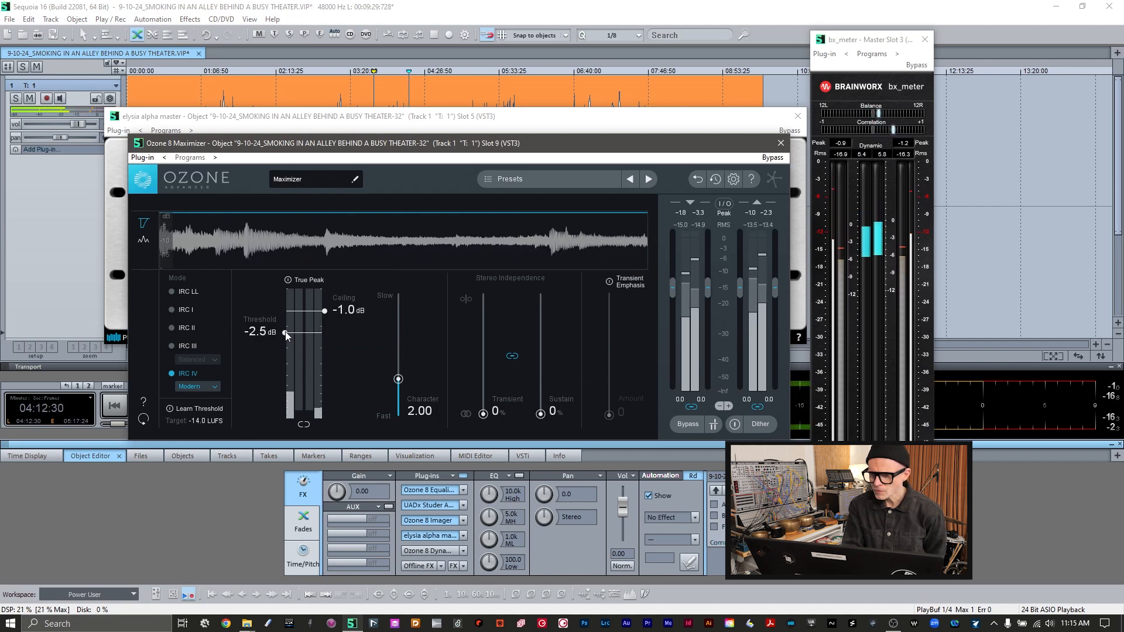
key(space)
key(space)
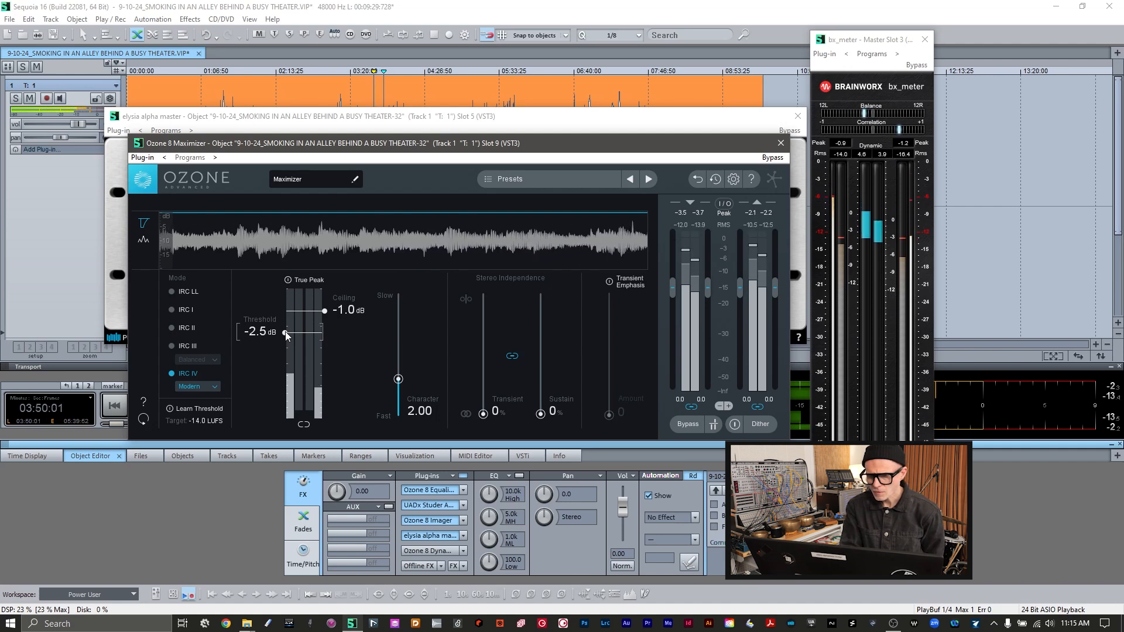
- Open ADPTR StreamLiner from the mixer's master plug-ins to check the track's loudness, dynamics and true peak during playback
click(462, 18)
key(m)
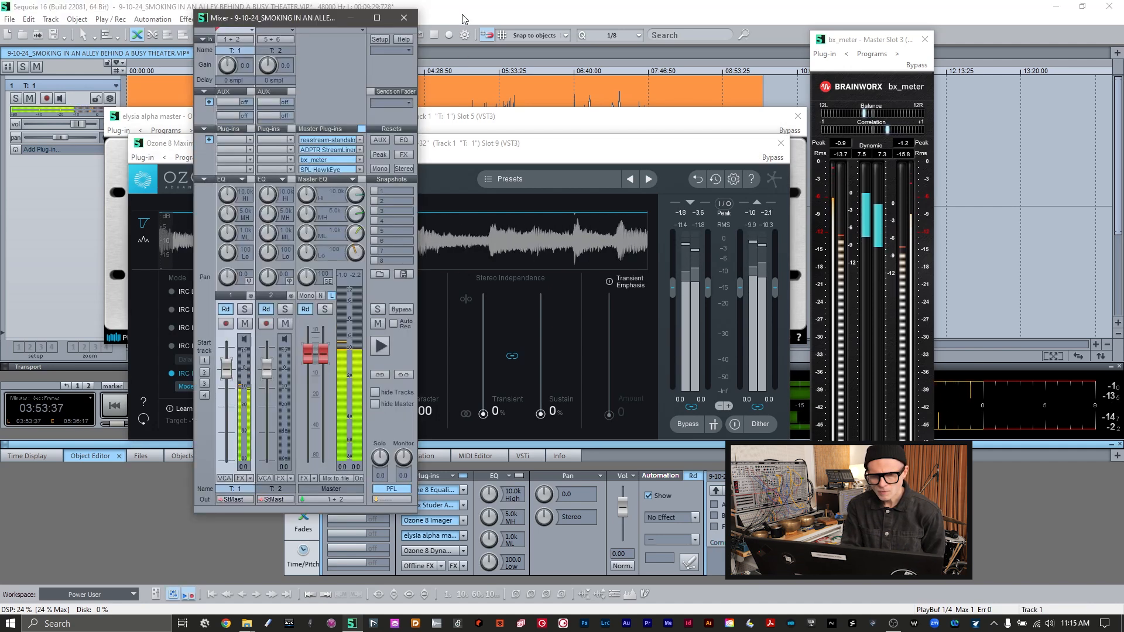
click(328, 151)
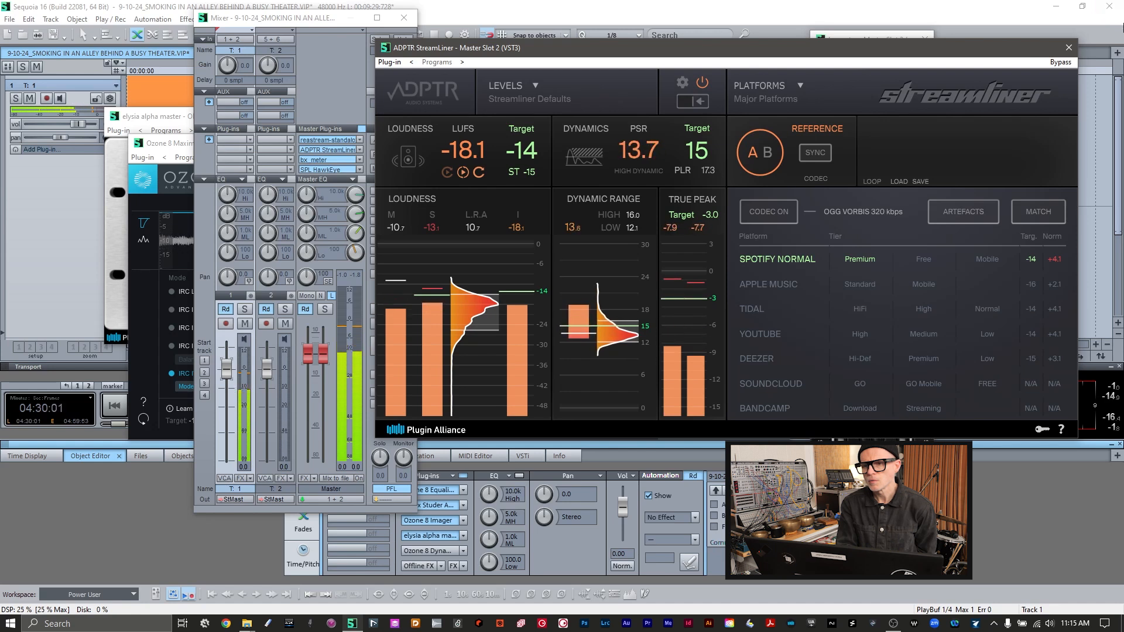
- Close StreamLiner and the mixer, set Ozone 8 Maximizer's threshold to -3.0 dB and close it while auditioning from 03:41
click(1070, 48)
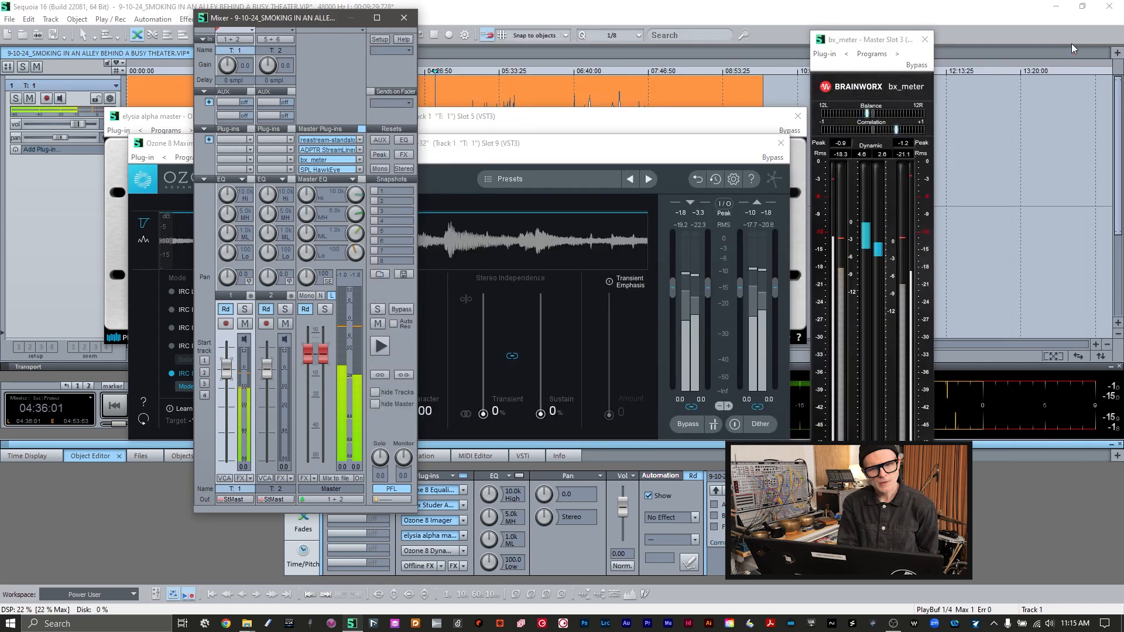
click(404, 18)
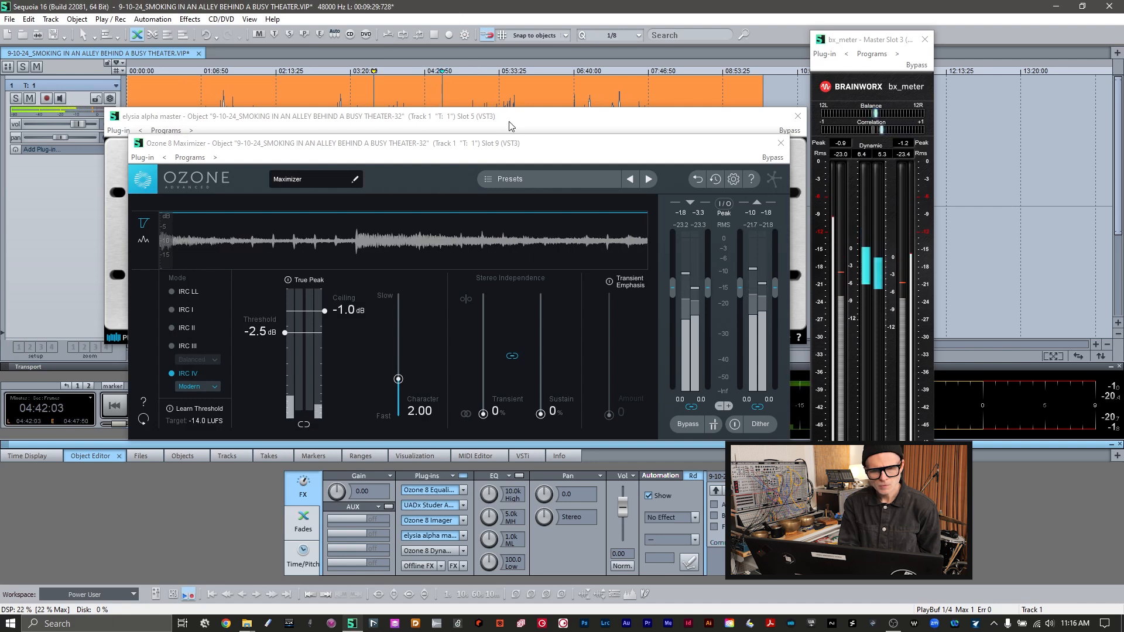
drag(283, 333, 283, 340)
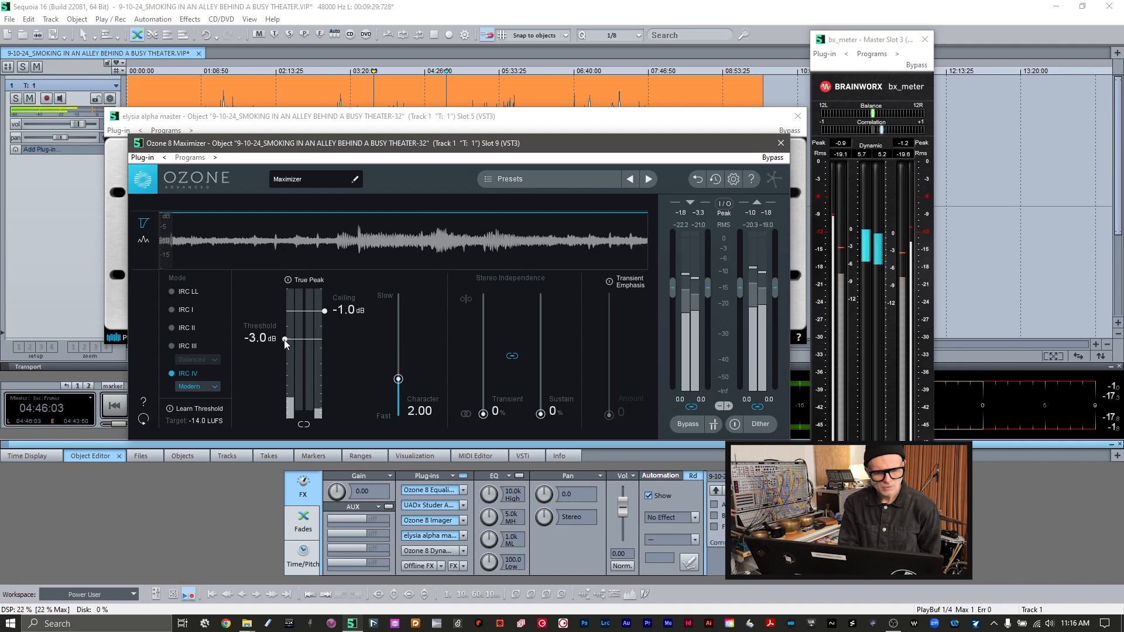
key(space)
key(space)
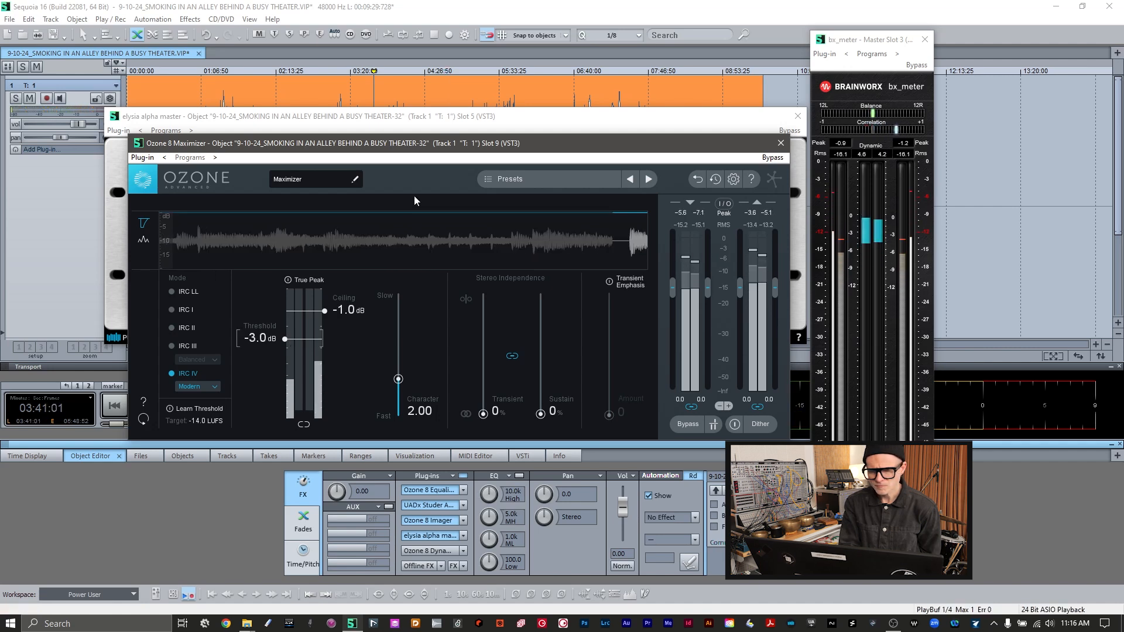
click(781, 144)
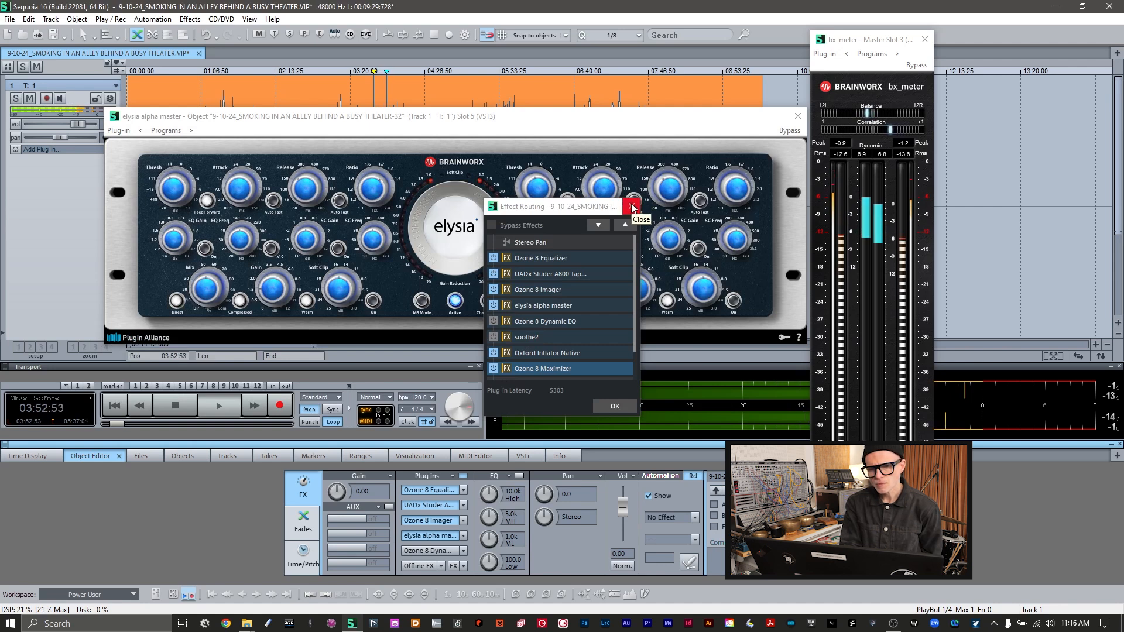
key(space)
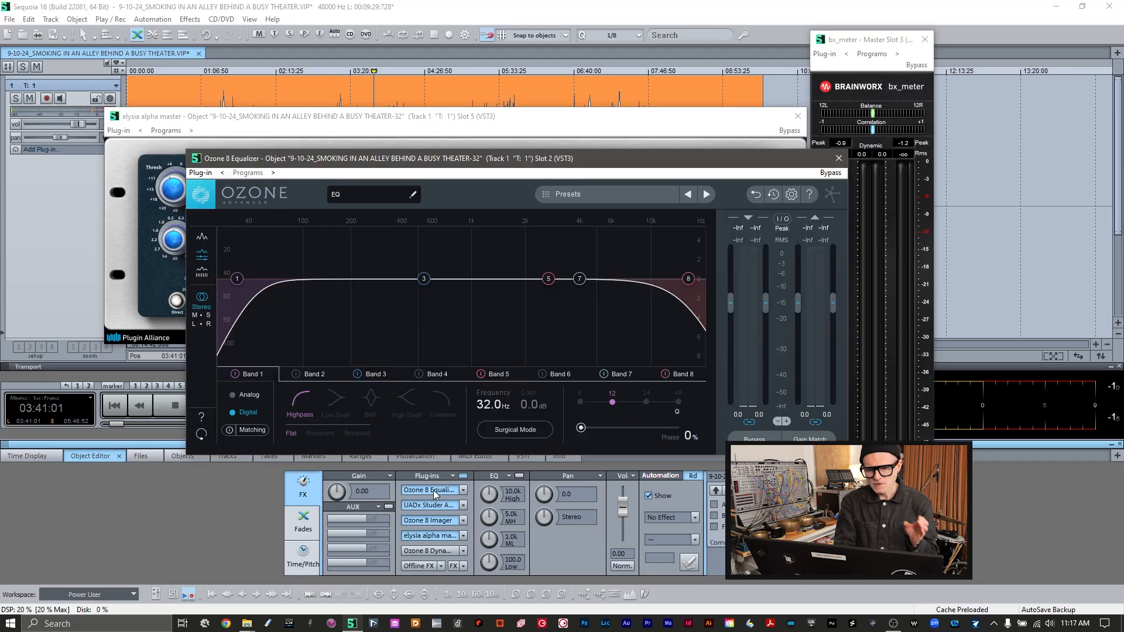
- Set band 7's high-shelf gain to -3 dB in Ozone 8 Equalizer and audition the track from 03:41
click(616, 376)
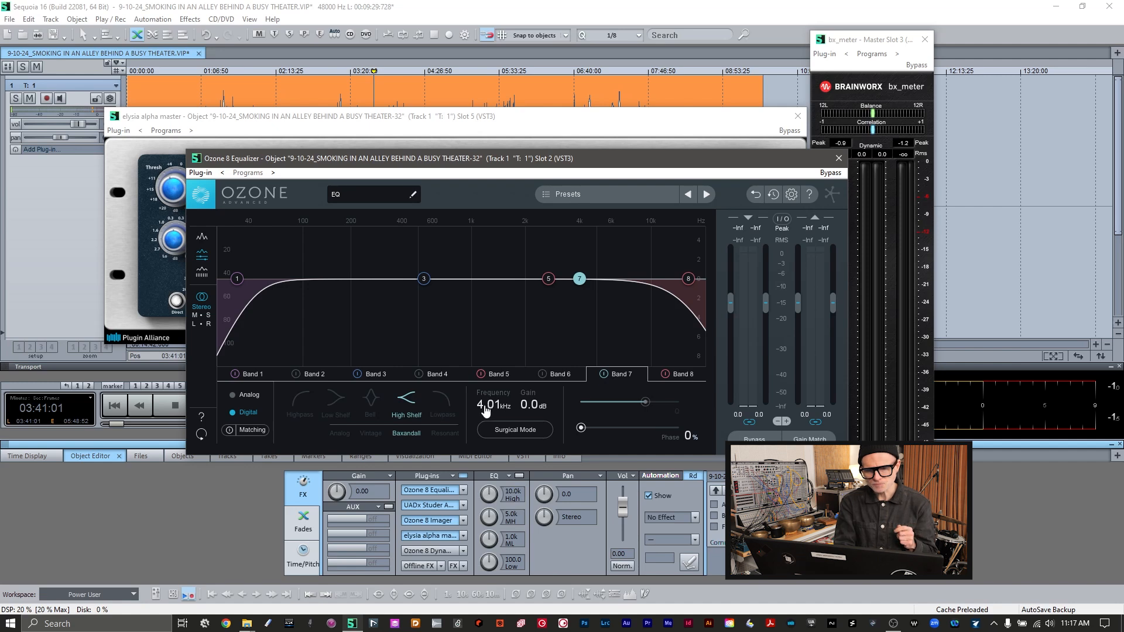
double_click(525, 409)
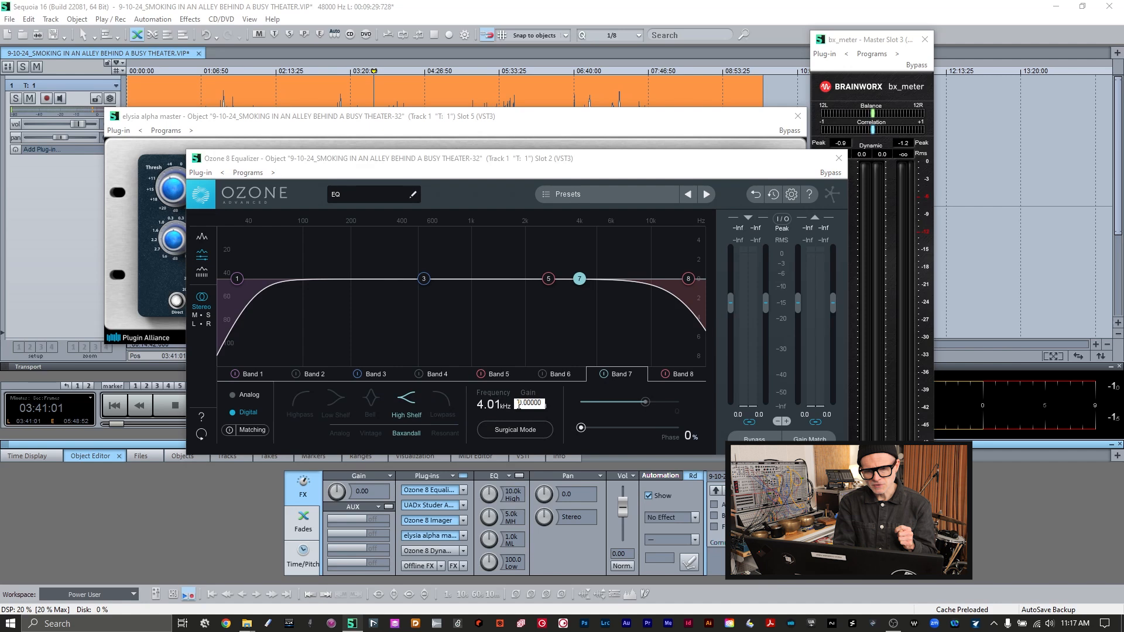
drag(519, 405, 568, 401)
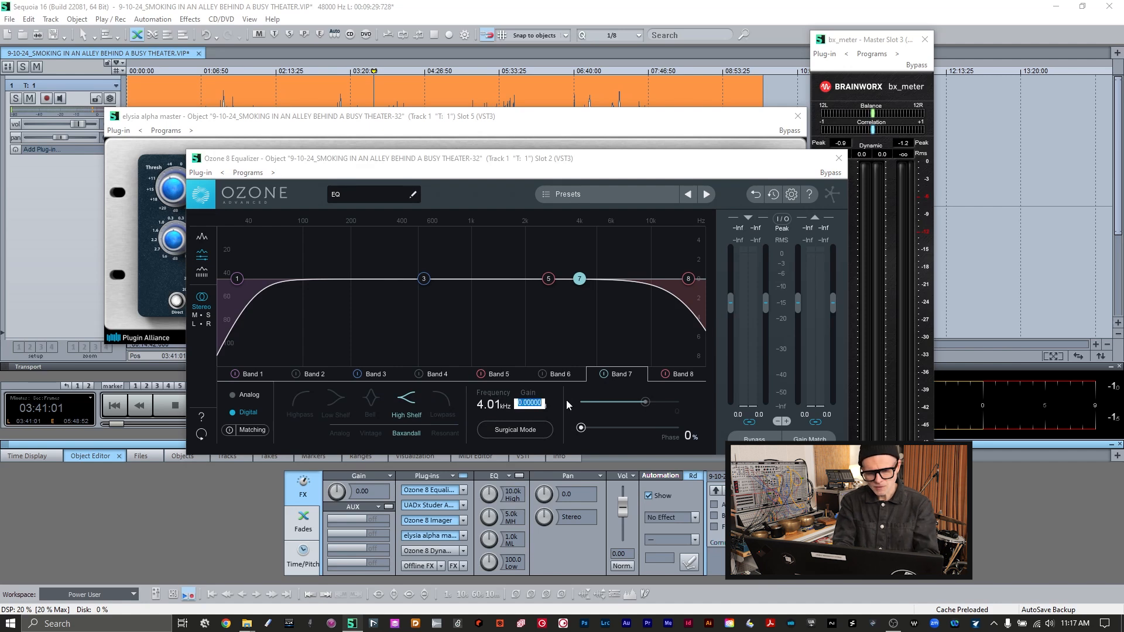
text(-3)
key(Return)
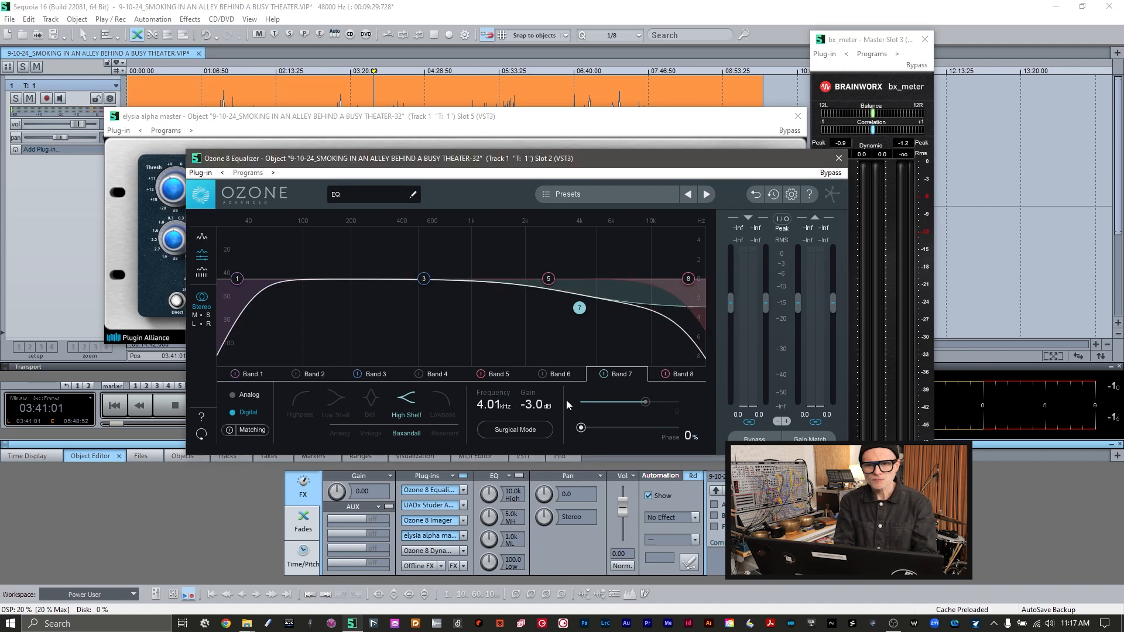
key(space)
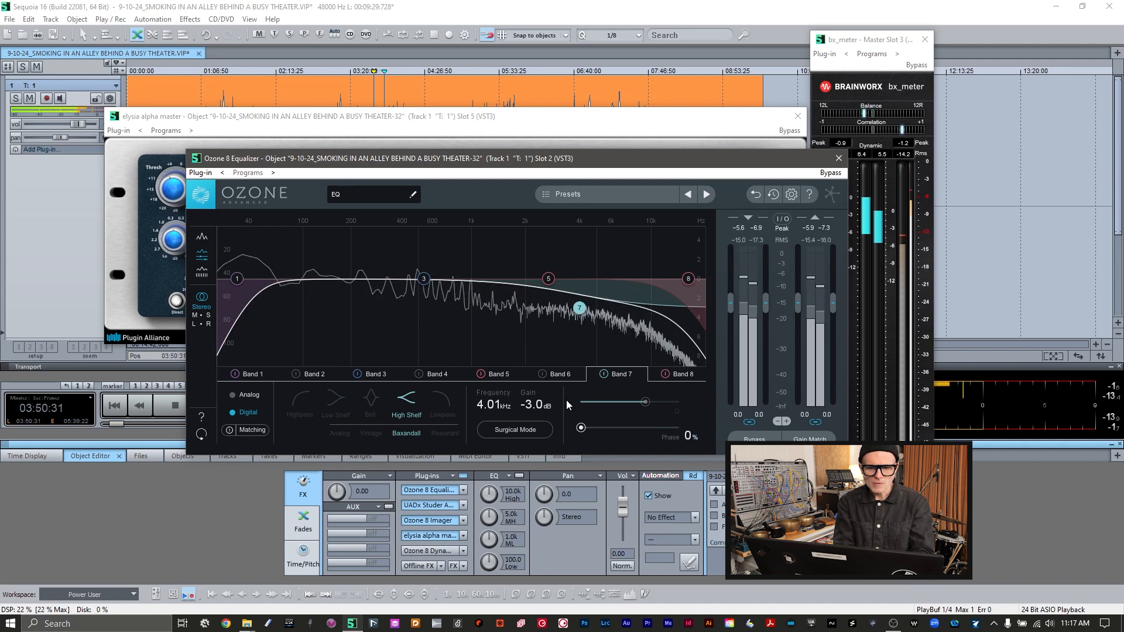
key(space)
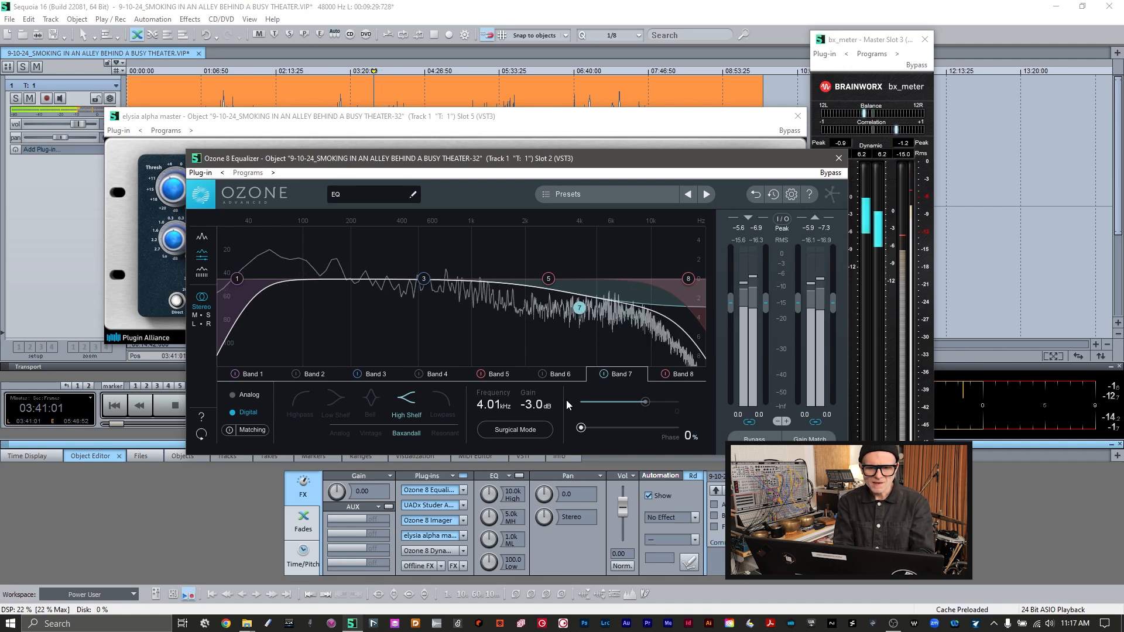
- Set the band 7 high shelf's frequency to 3 kHz and play the track again from 03:41
double_click(479, 409)
text(3)
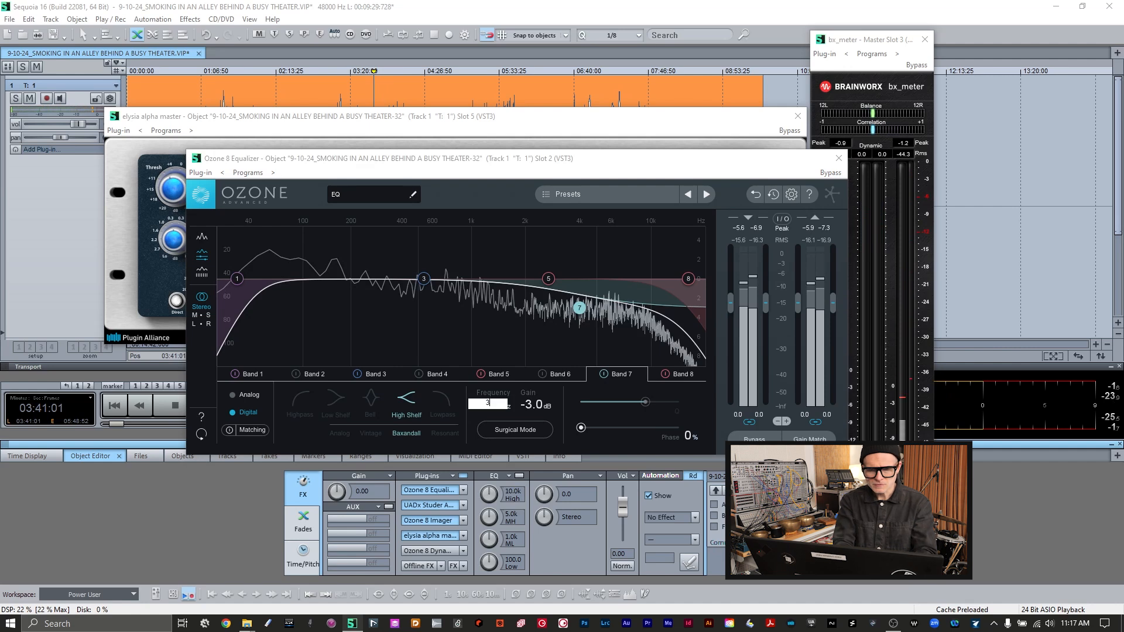
key(Return)
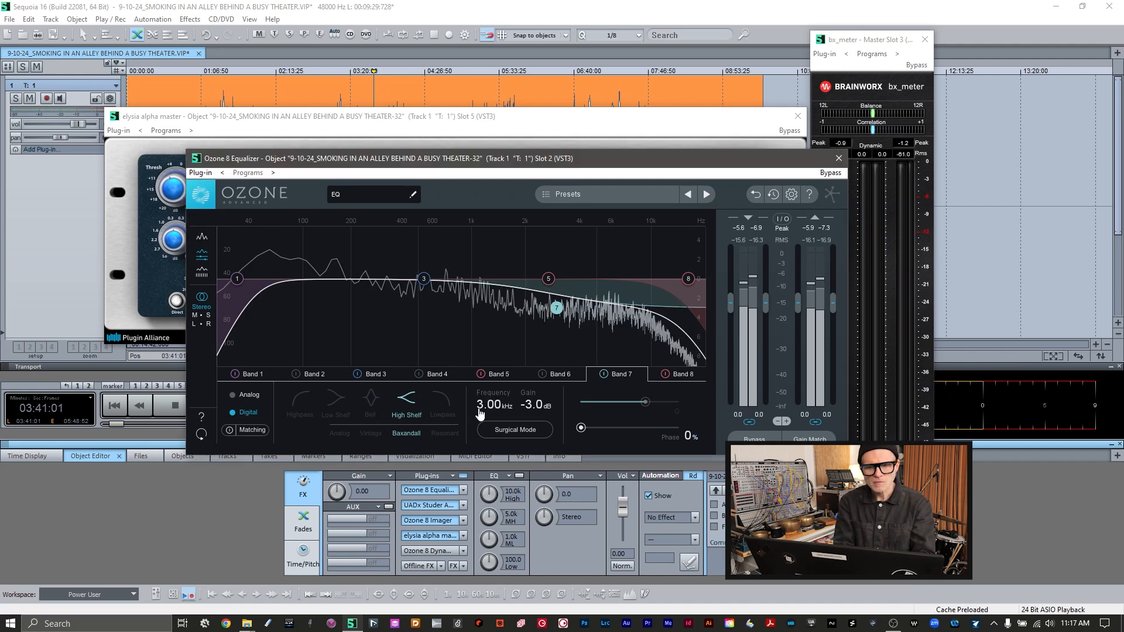
key(space)
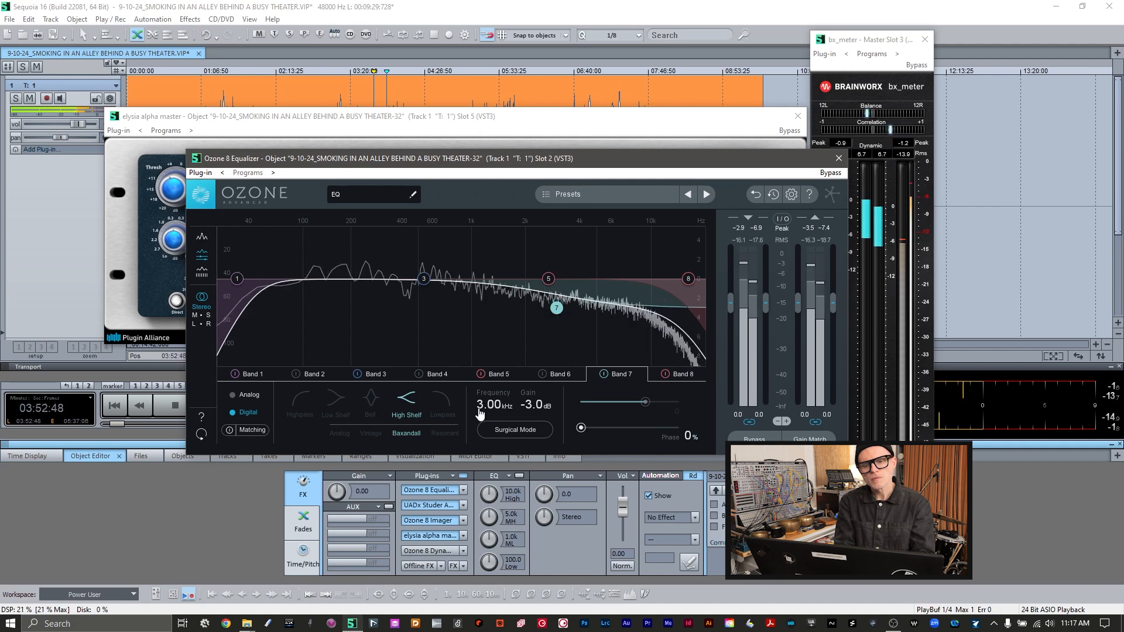
key(space)
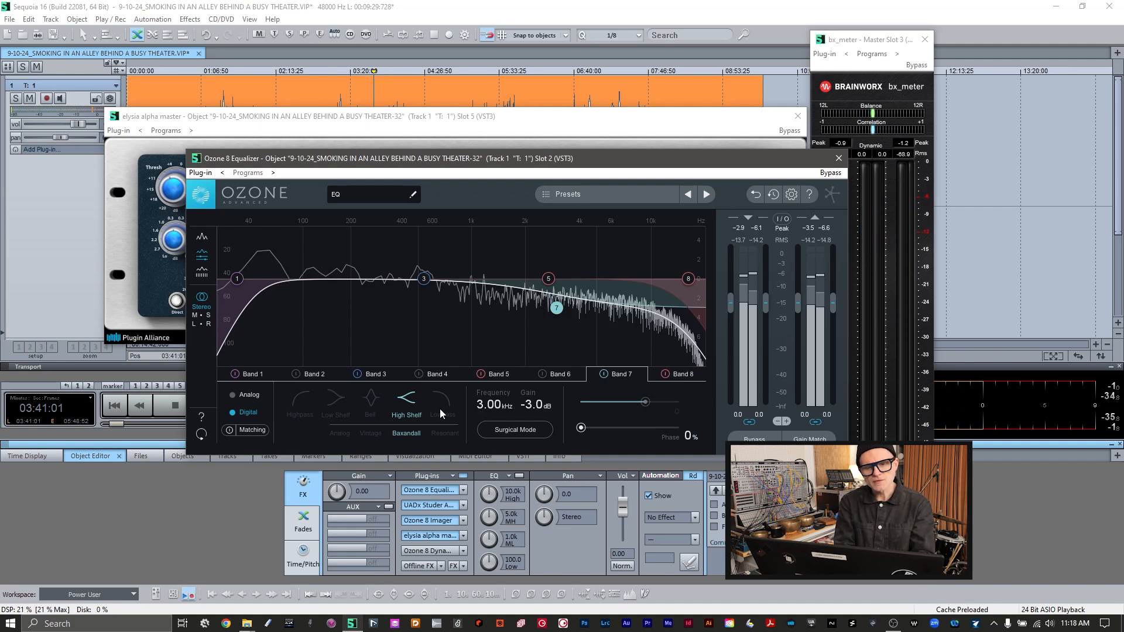
- Set the equalizer's band 3 bell to 250 Hz with -2 dB gain, audition the cut and close the plug-in
click(370, 375)
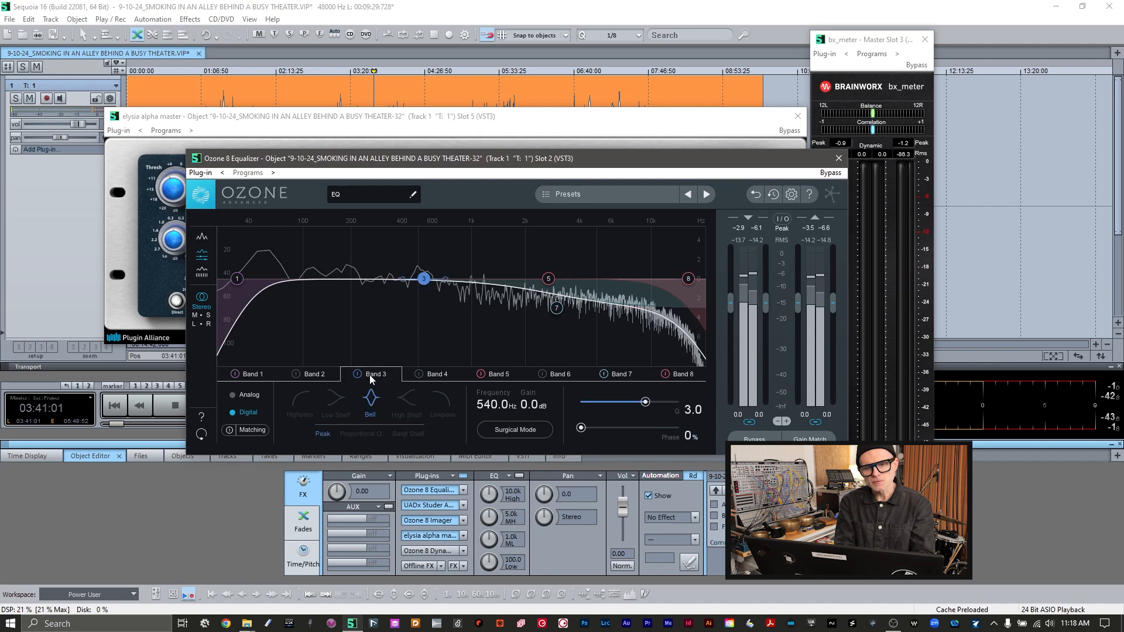
double_click(488, 408)
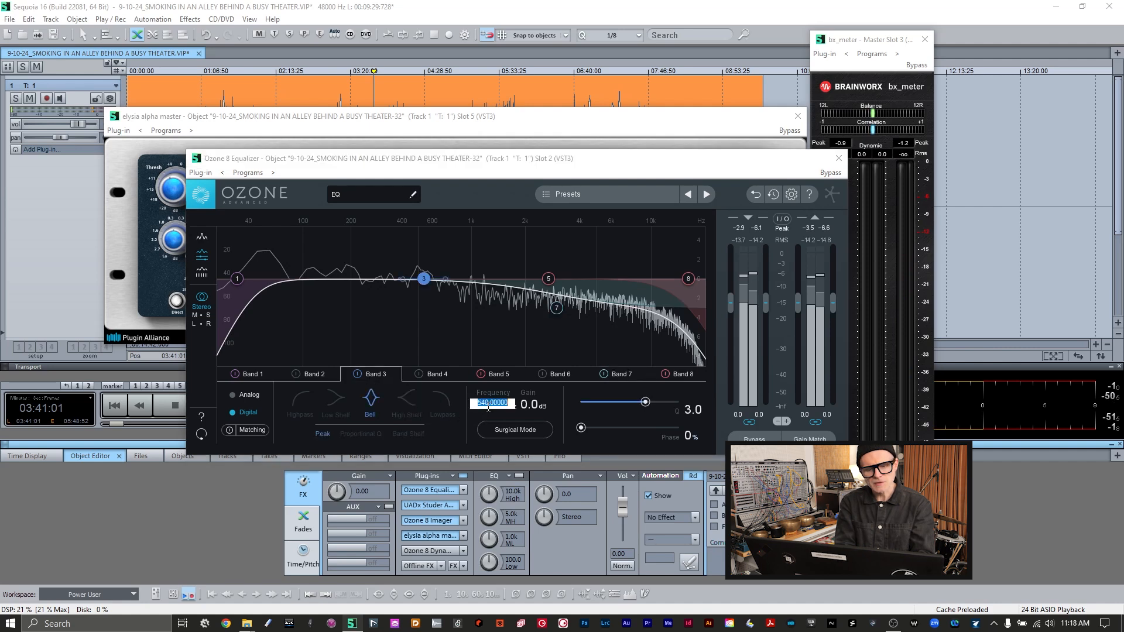
text(250)
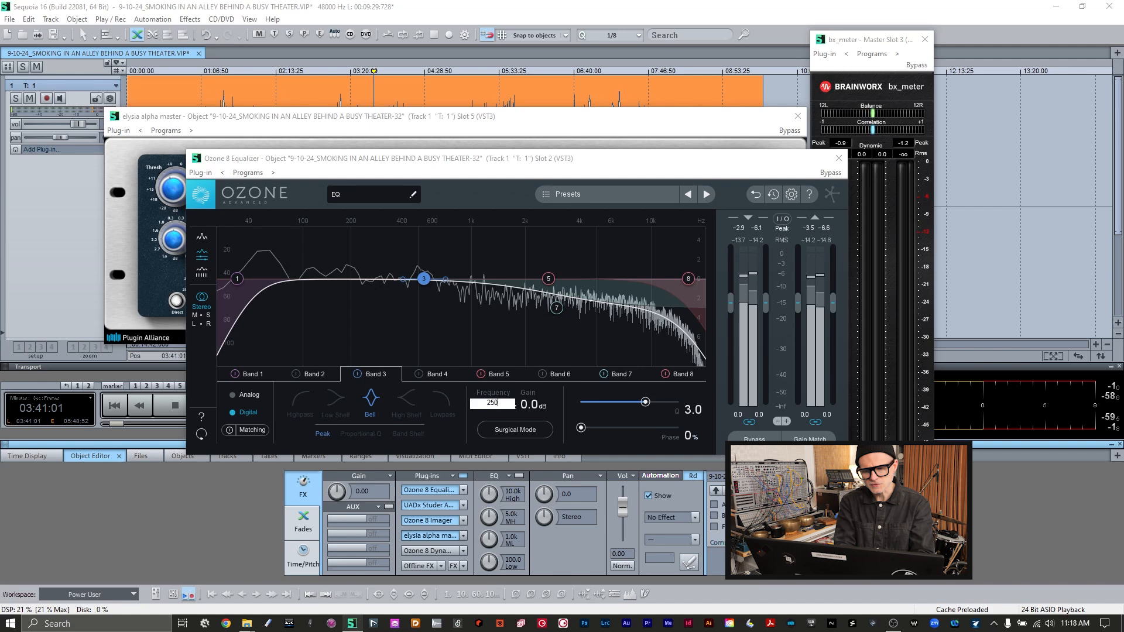
key(Return)
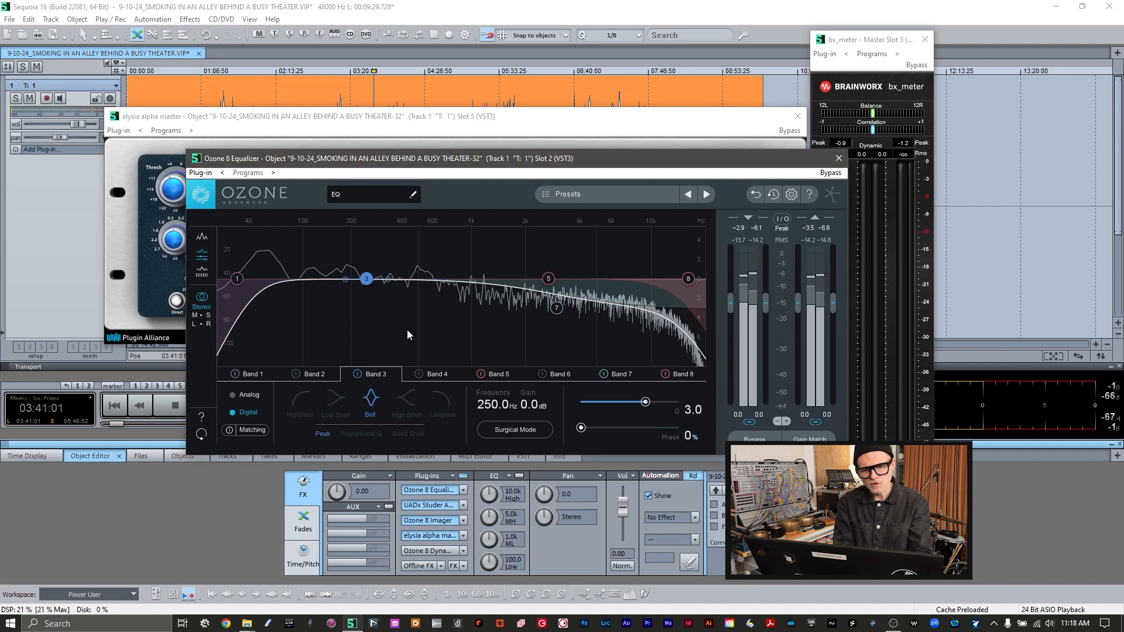
double_click(529, 408)
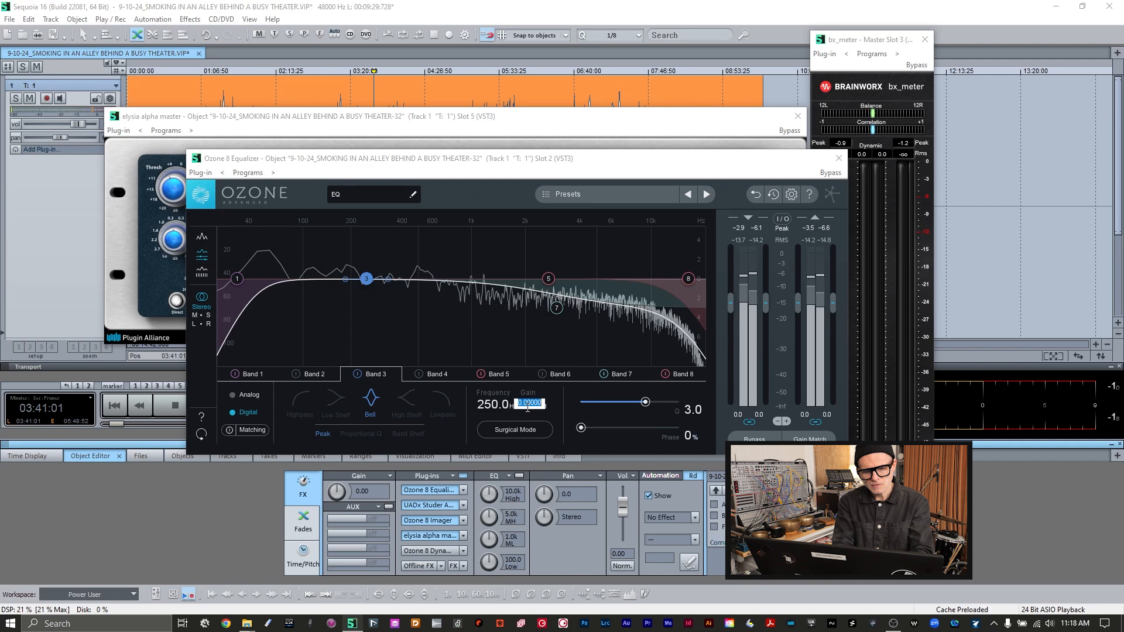
key(Return)
key(space)
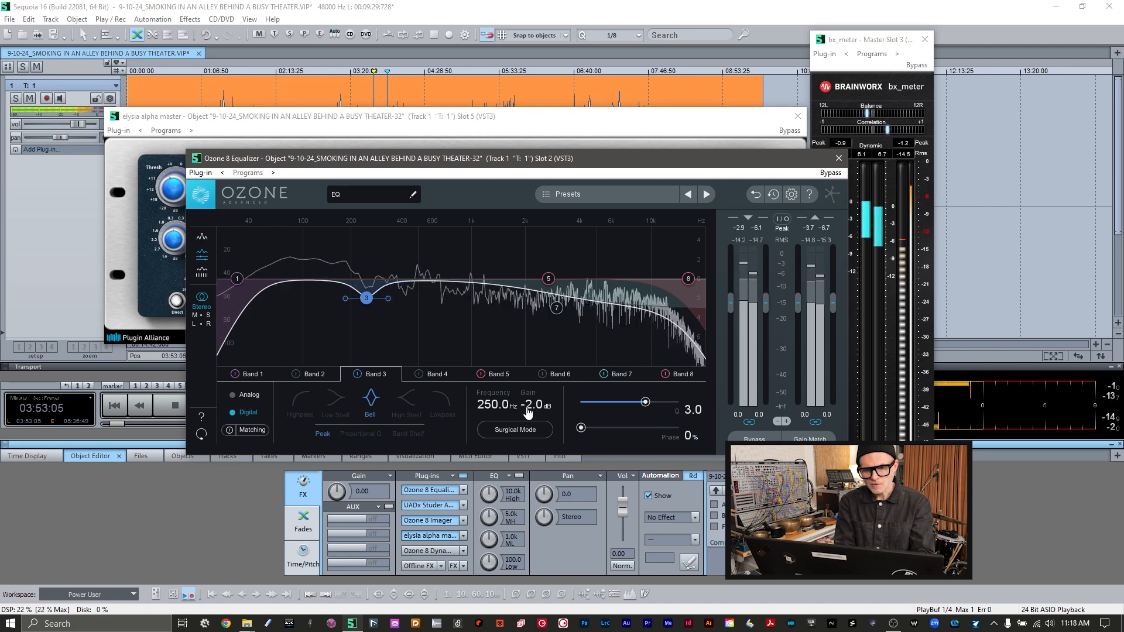
key(space)
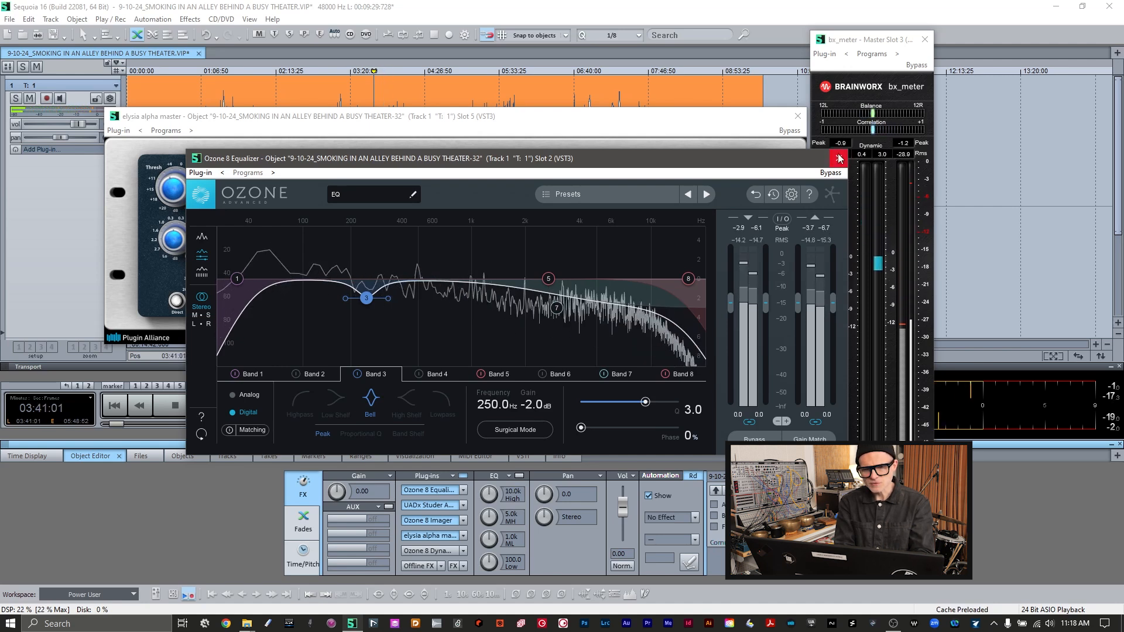
click(840, 158)
- Enable and open Ozone 8 Dynamic EQ from the object's effect routing, turn on band 5 and select band 4
key(space)
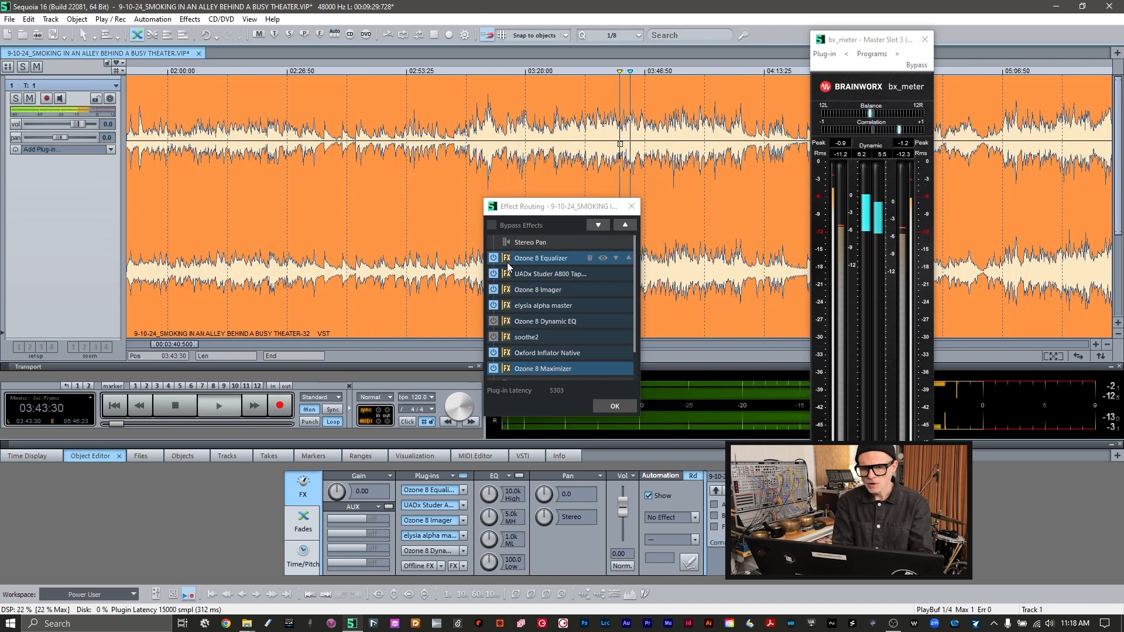
key(space)
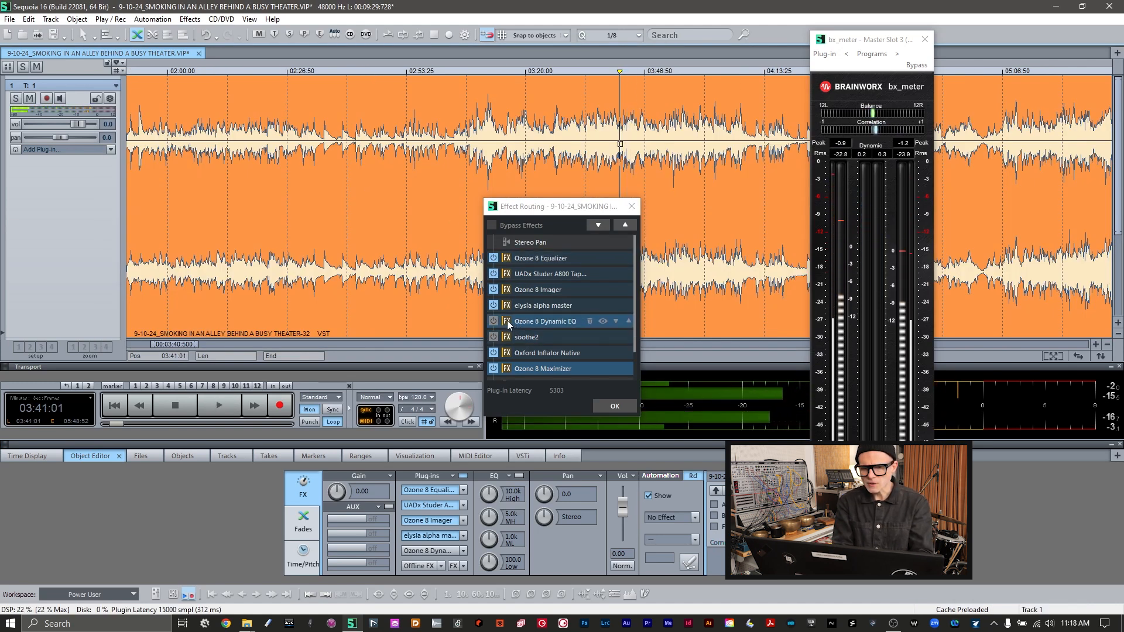
click(507, 322)
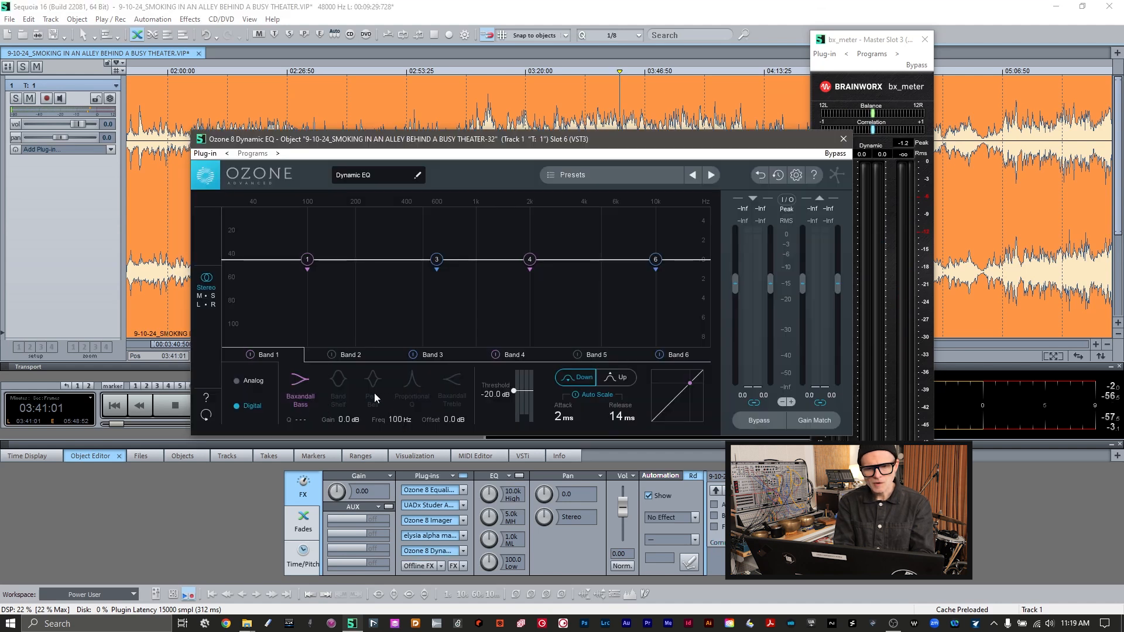
click(433, 355)
click(514, 354)
click(585, 356)
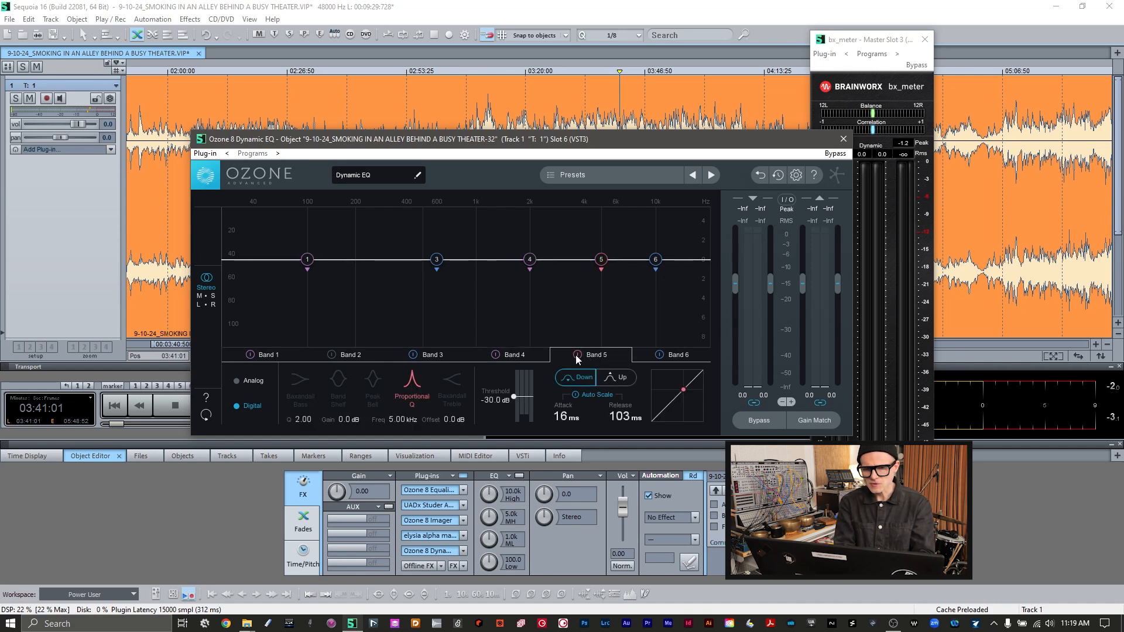
click(524, 358)
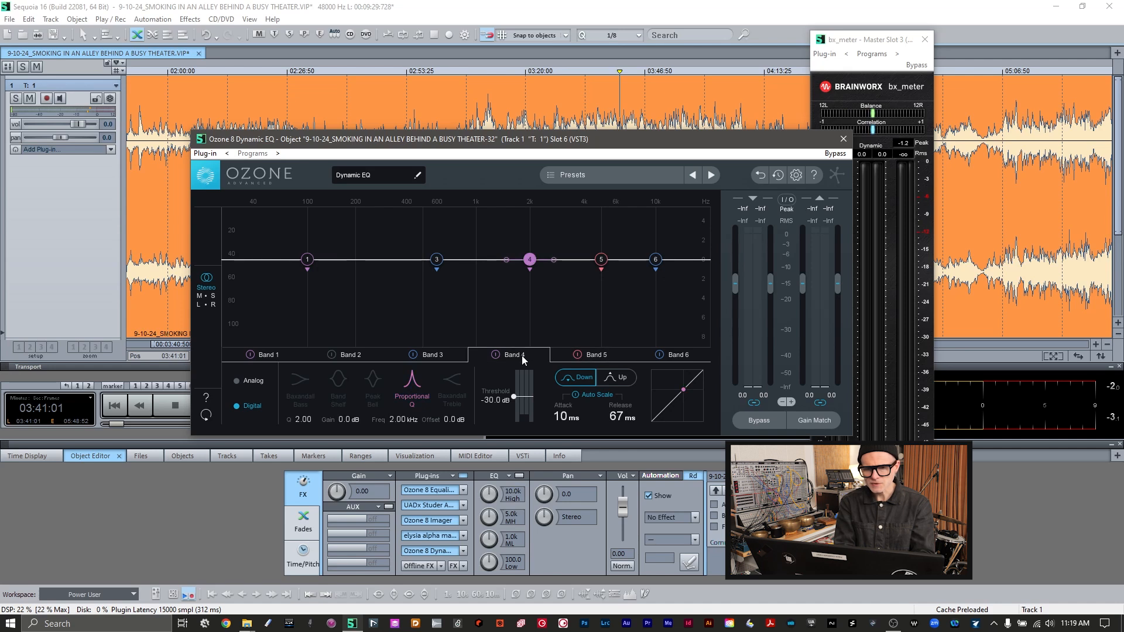
- Play the track through the dynamic EQ to check its spectrum, moving the playback start to 03:38:10
key(space)
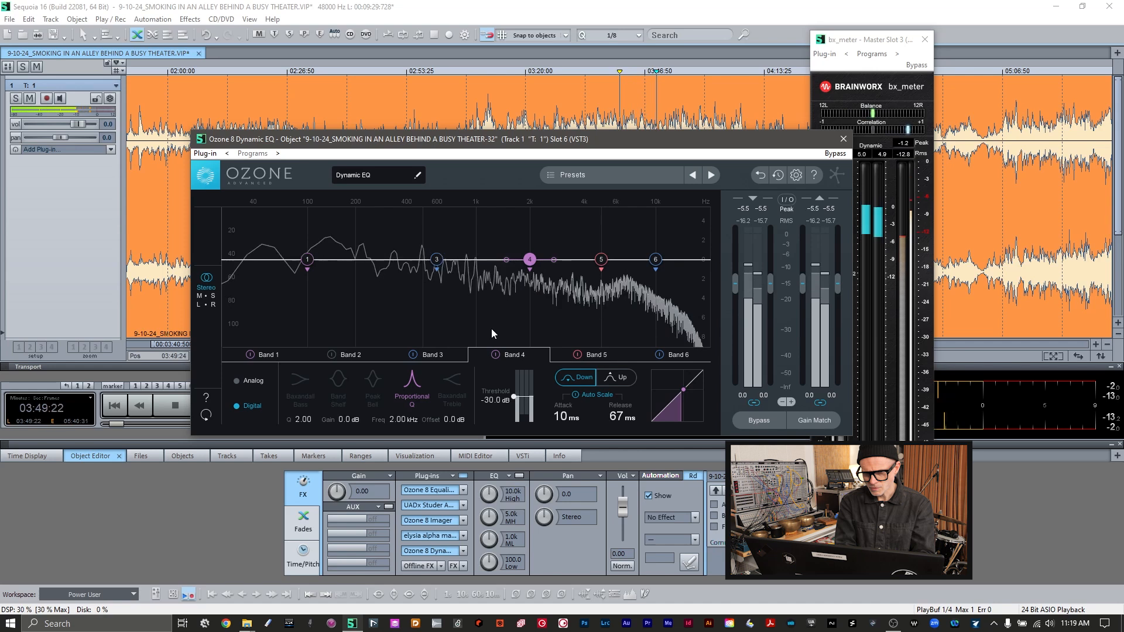
key(space)
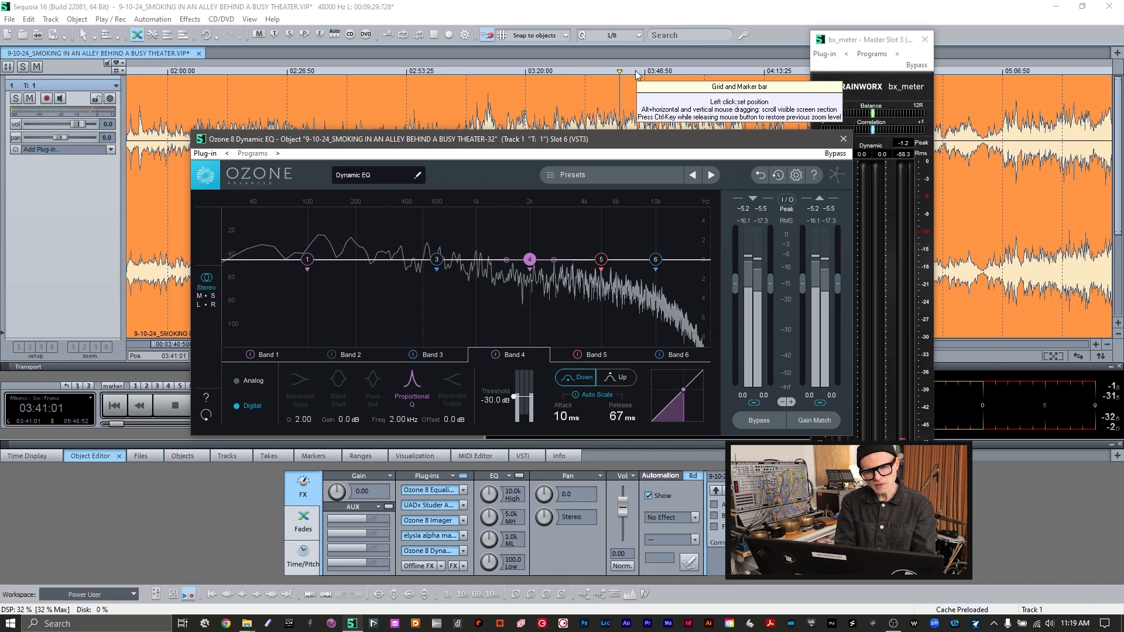
key(space)
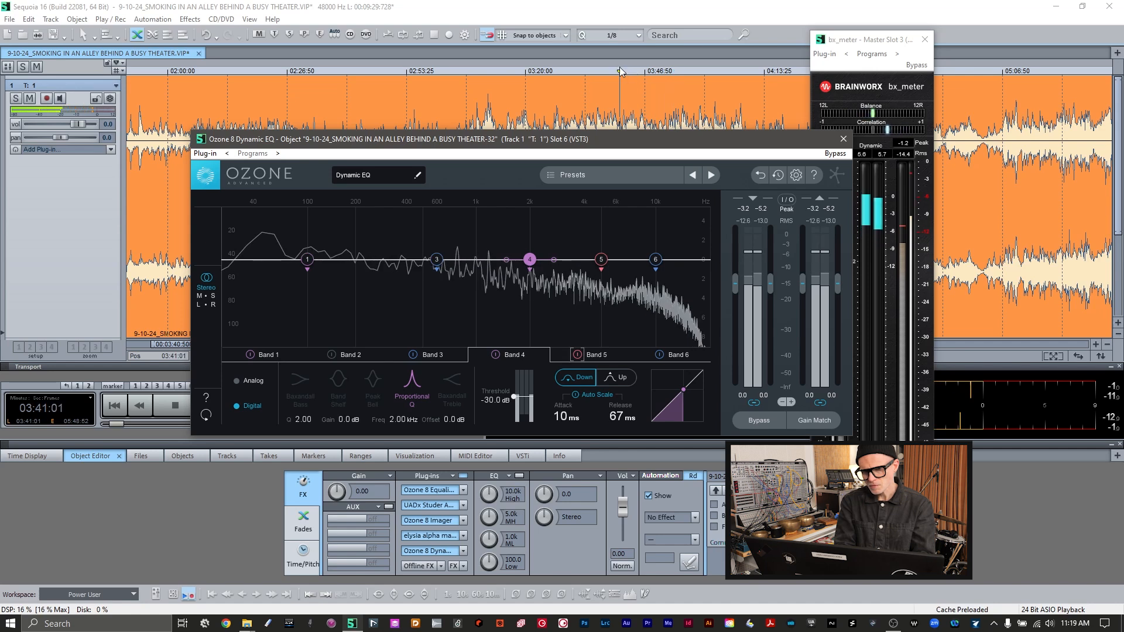
click(609, 73)
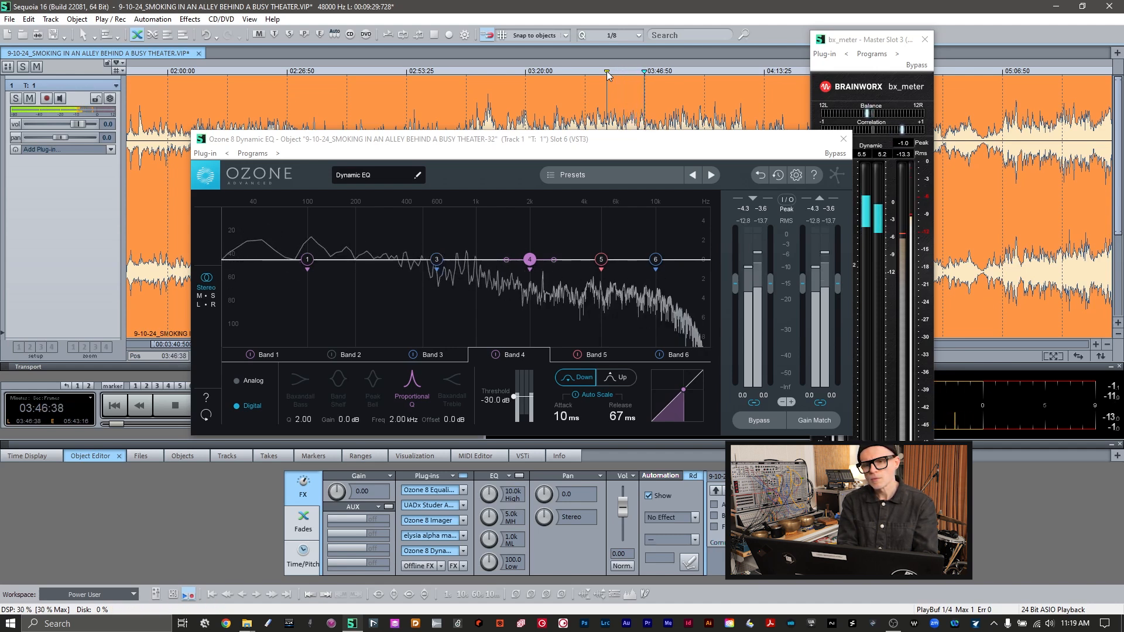
key(space)
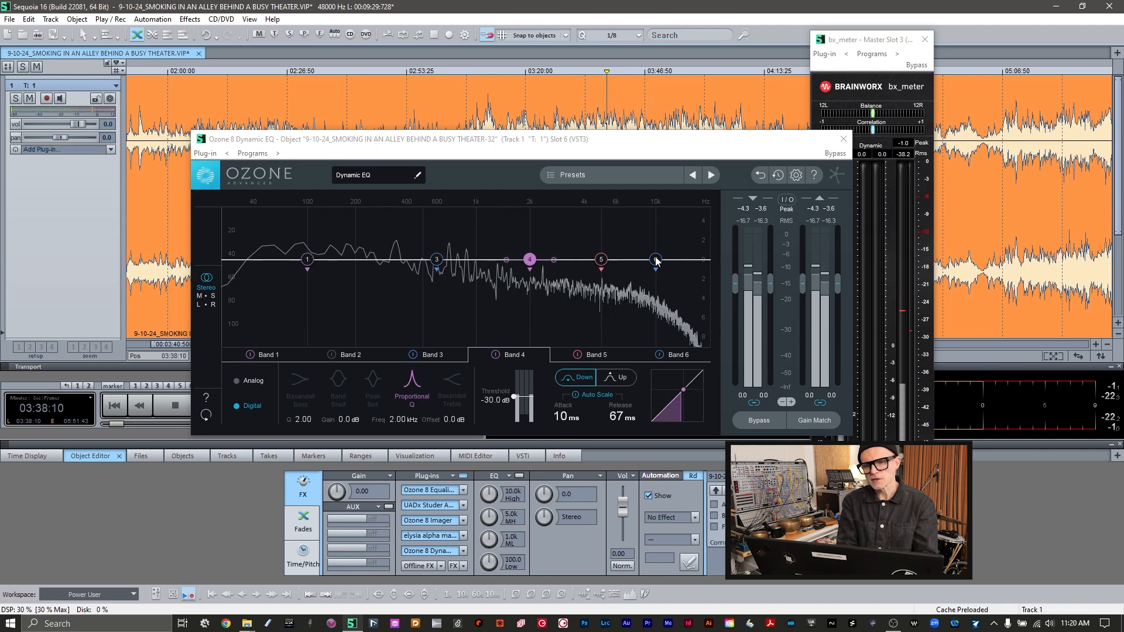
- Set the frequency of the dynamic EQ's band 6 treble shelf to 3 kHz
click(675, 355)
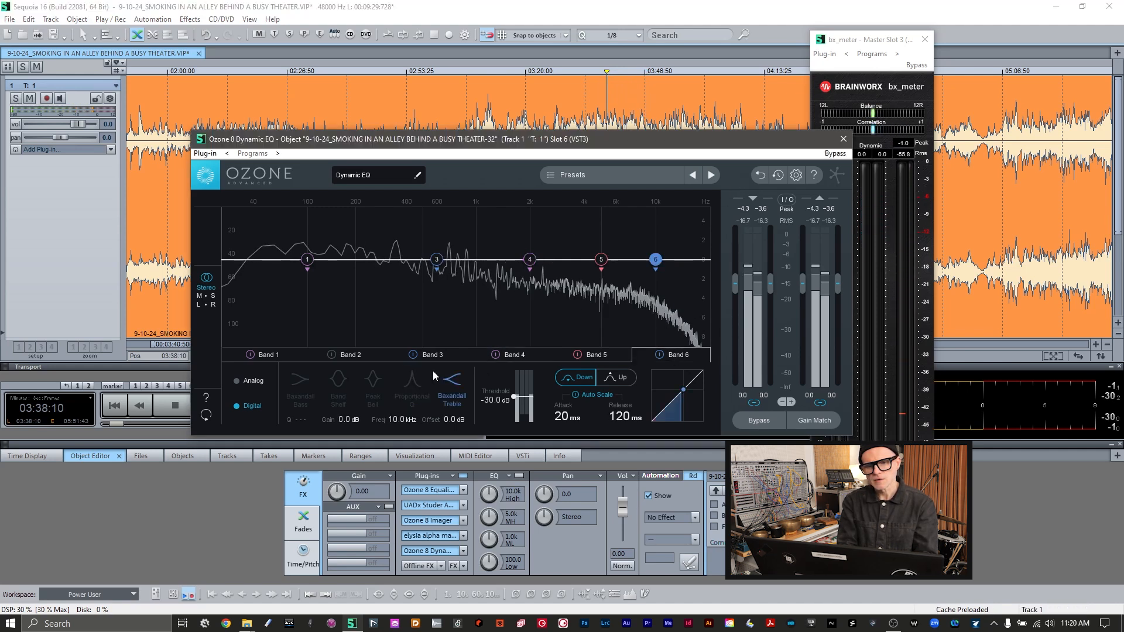
drag(399, 425, 390, 507)
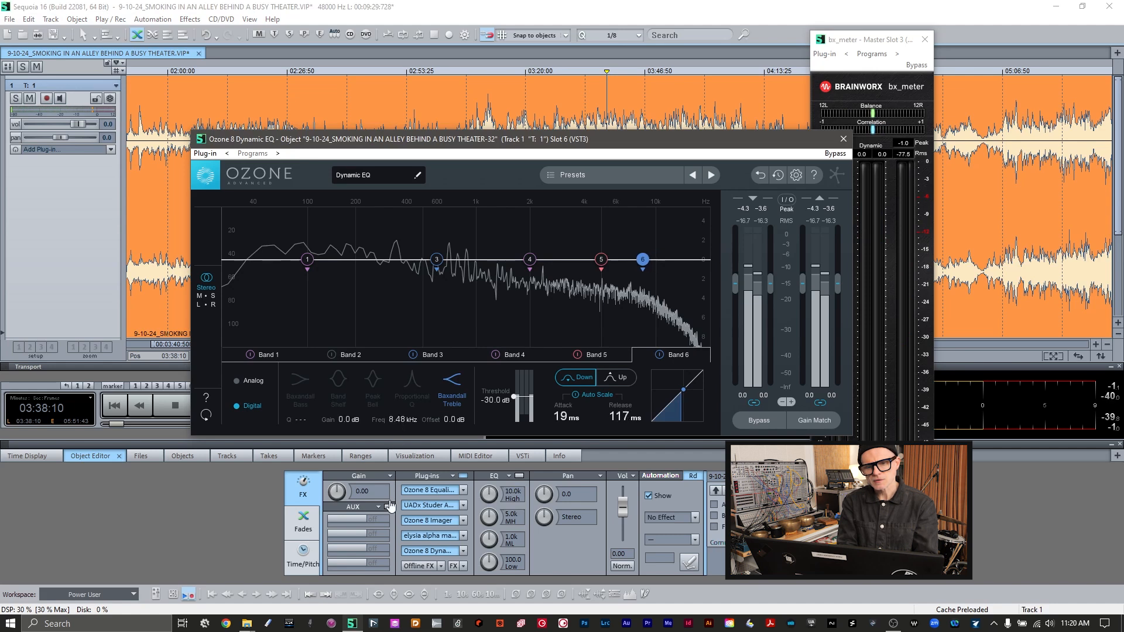
double_click(391, 417)
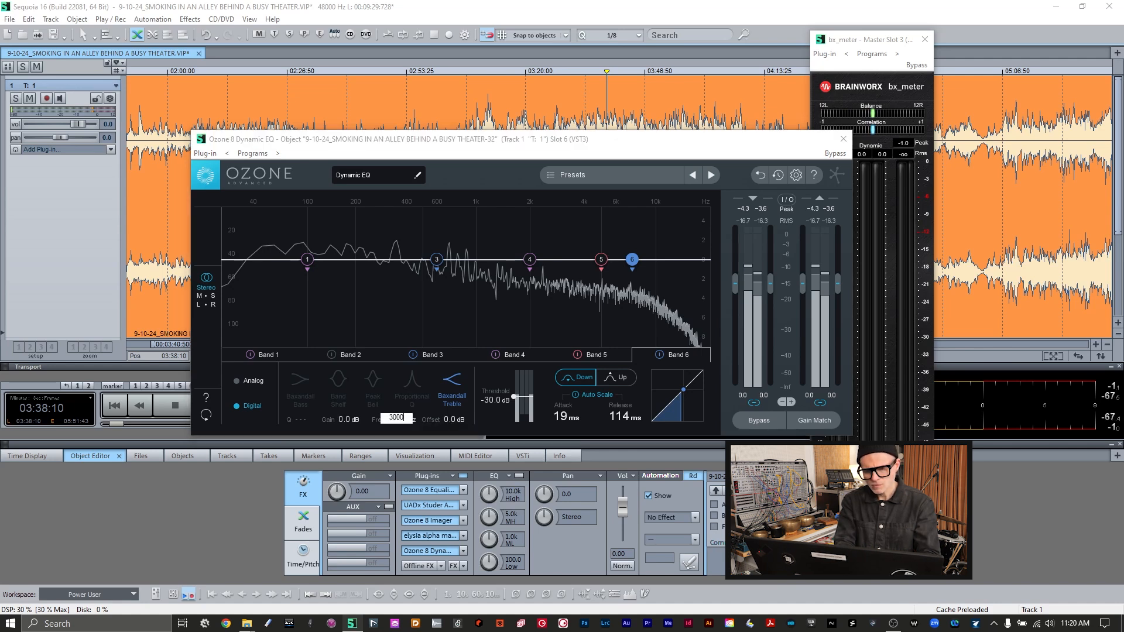
text(3000)
key(Return)
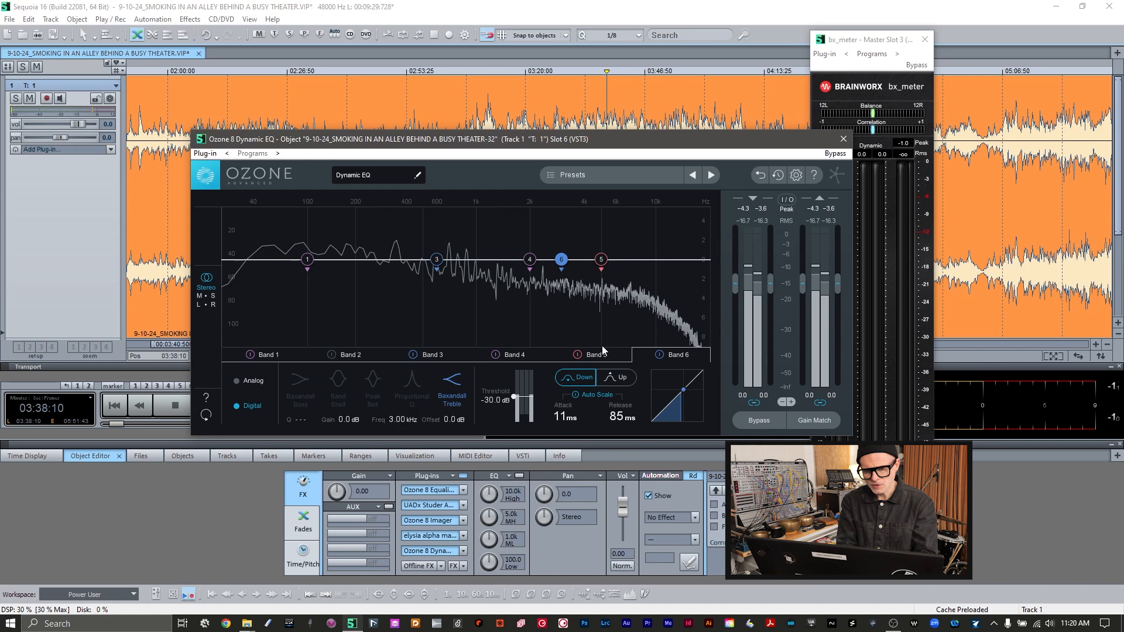
- Set band 6's gain to -6 dB, audition the dynamic treble cut during playback and close the plug-in
click(597, 356)
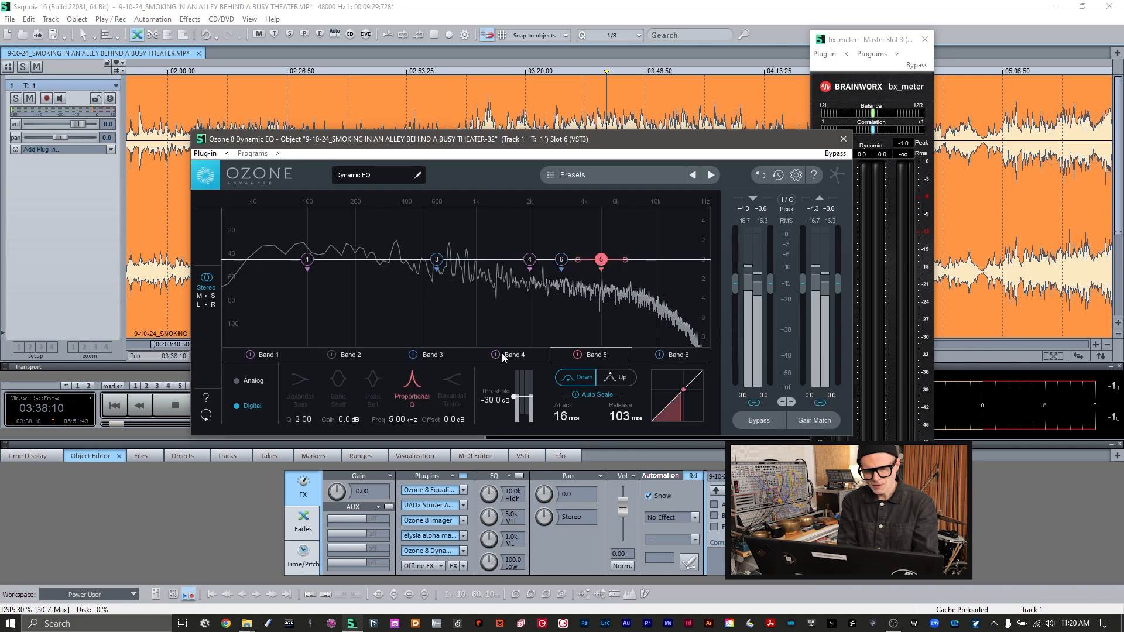
click(429, 358)
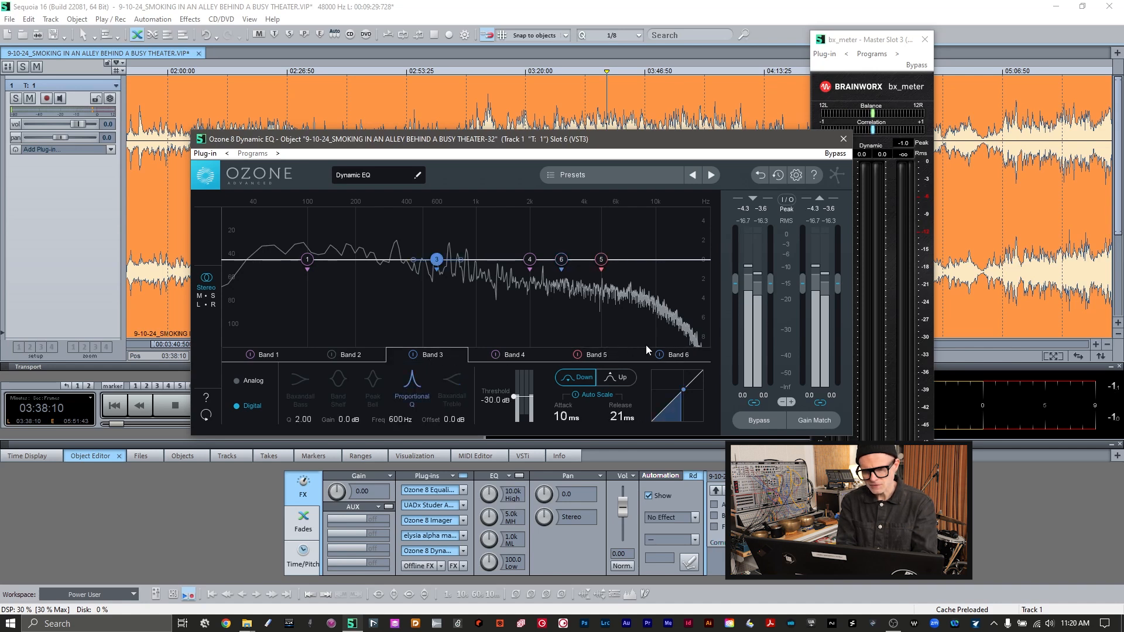
click(673, 355)
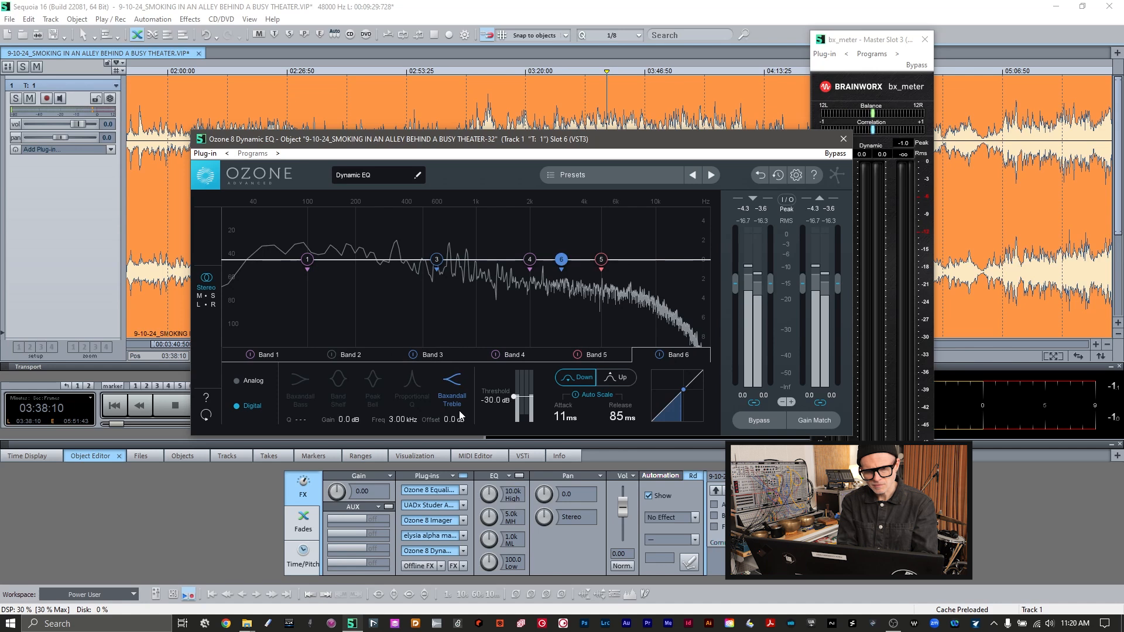
double_click(344, 419)
text(-6)
key(Return)
key(space)
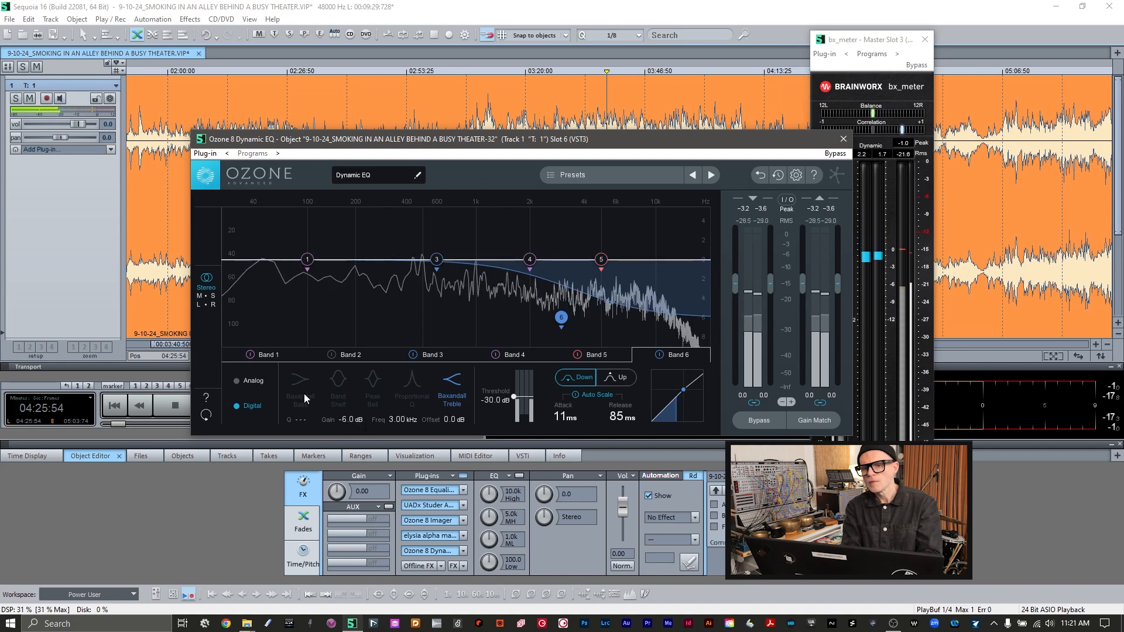
click(843, 139)
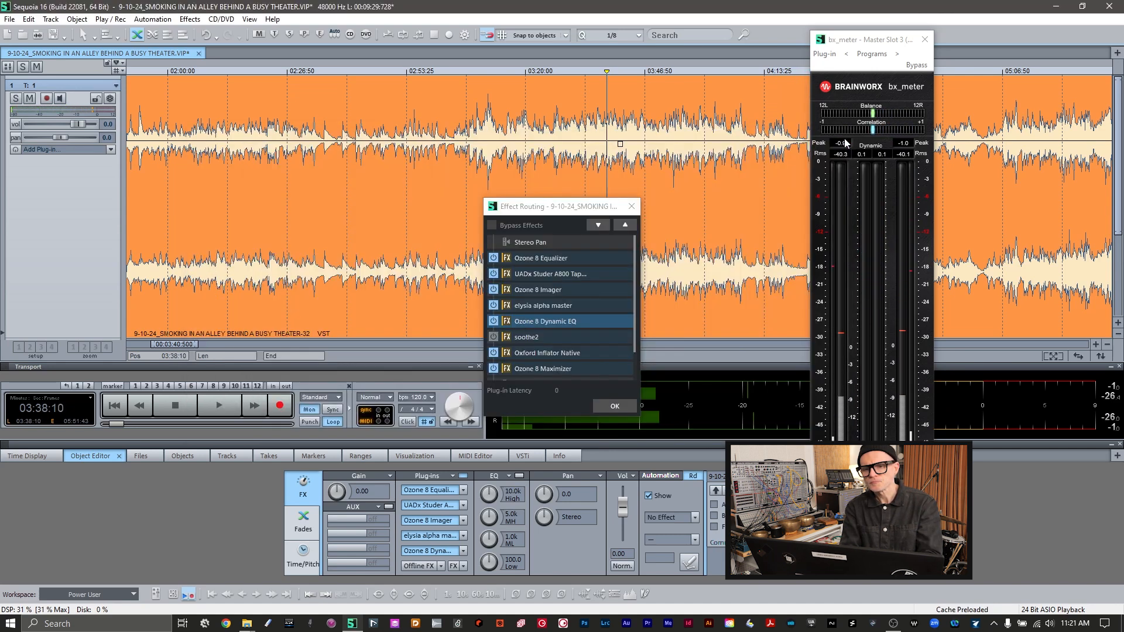
- Enable and open soothe2 from the object's effect routing and lower its low cut to about 54 Hz
click(493, 338)
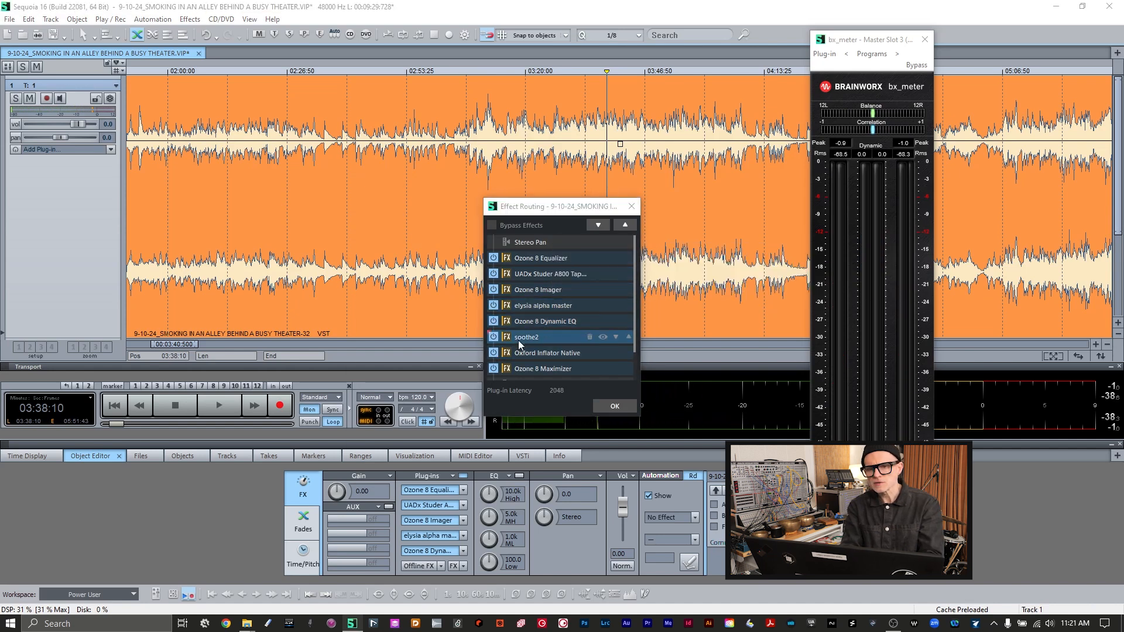
double_click(519, 341)
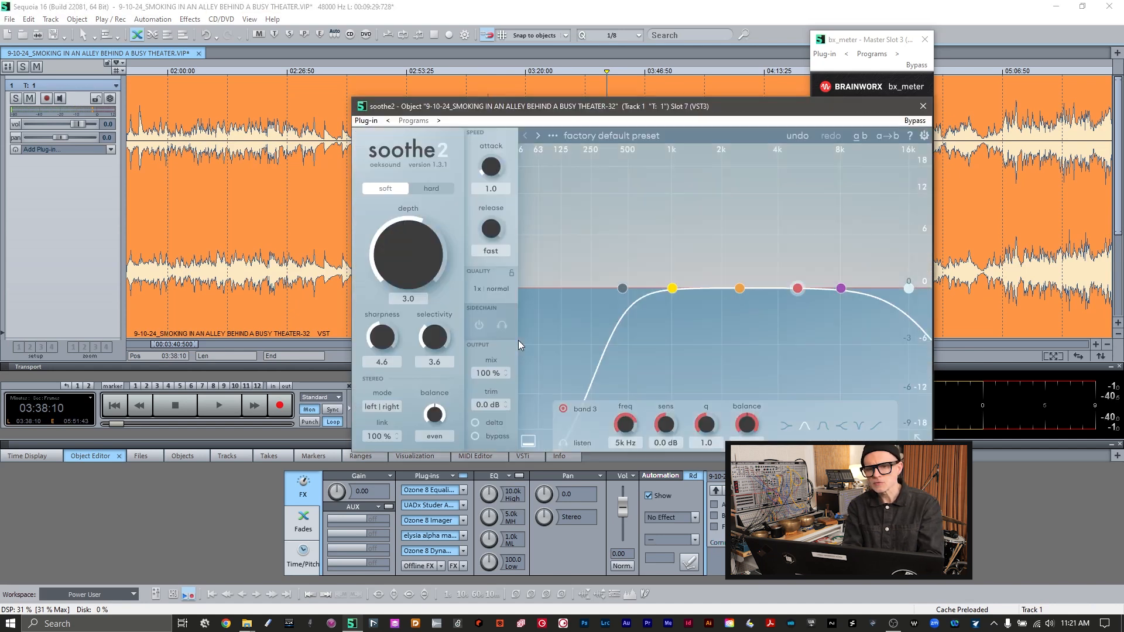
click(622, 289)
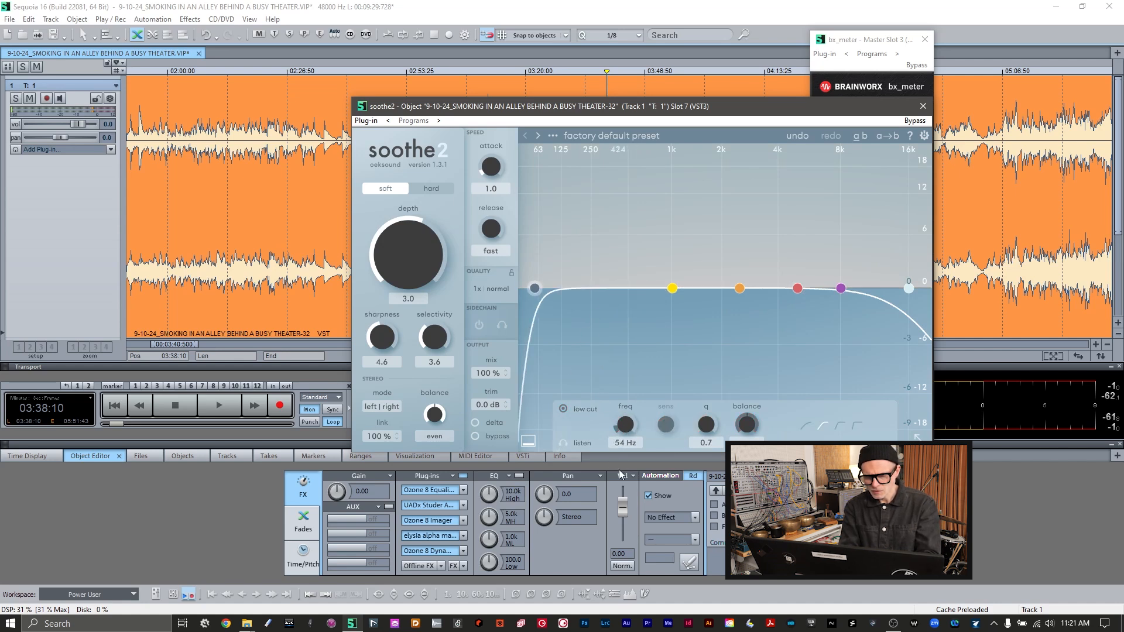
- Play the track through soothe2 and raise band 4's sensitivity to about 4.4 dB at about 7.7 kHz
key(space)
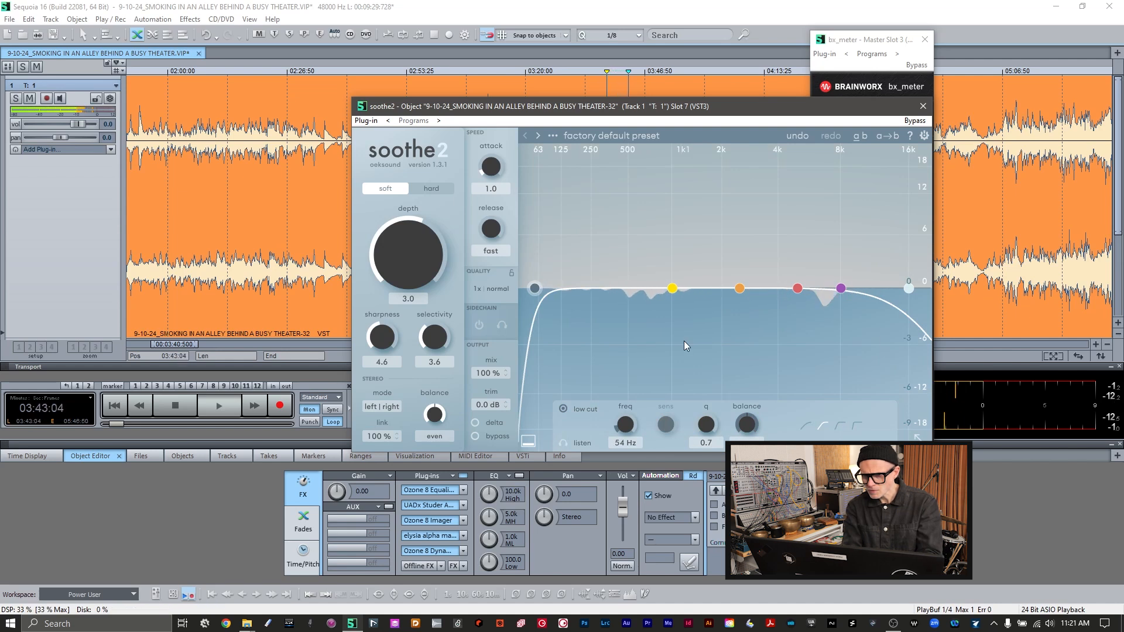
key(space)
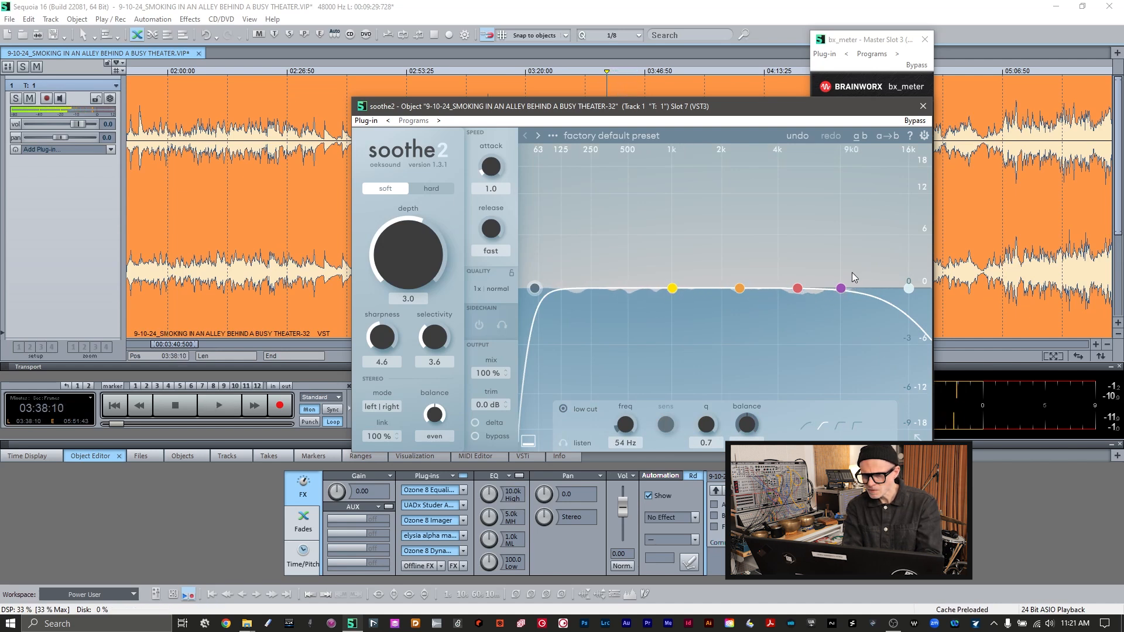
key(space)
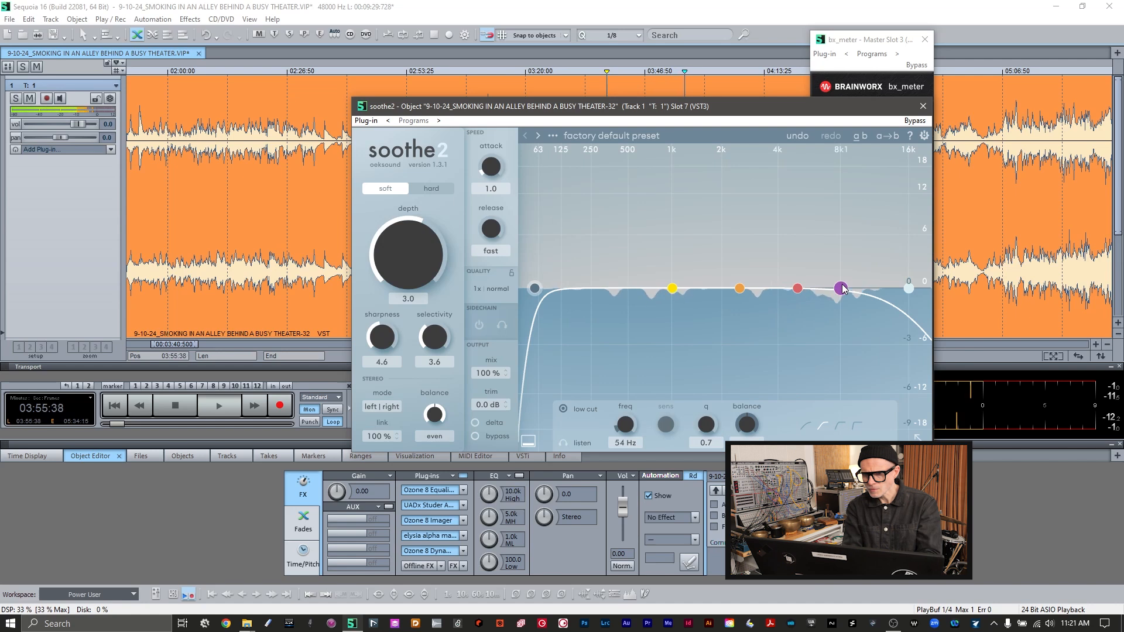
drag(842, 288, 839, 248)
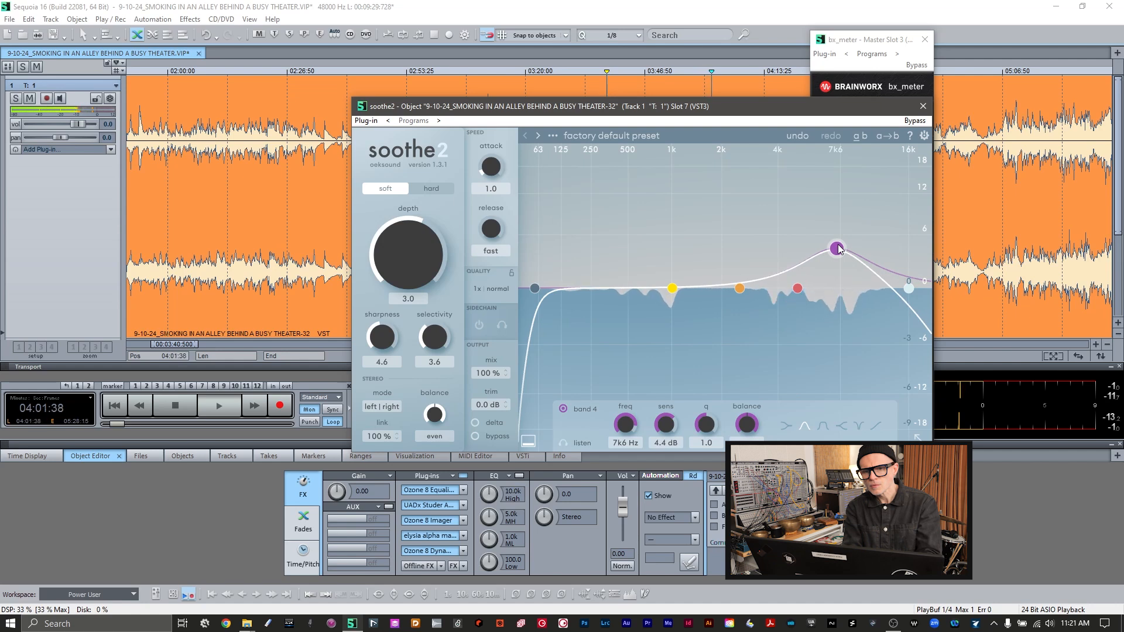
drag(839, 248, 841, 249)
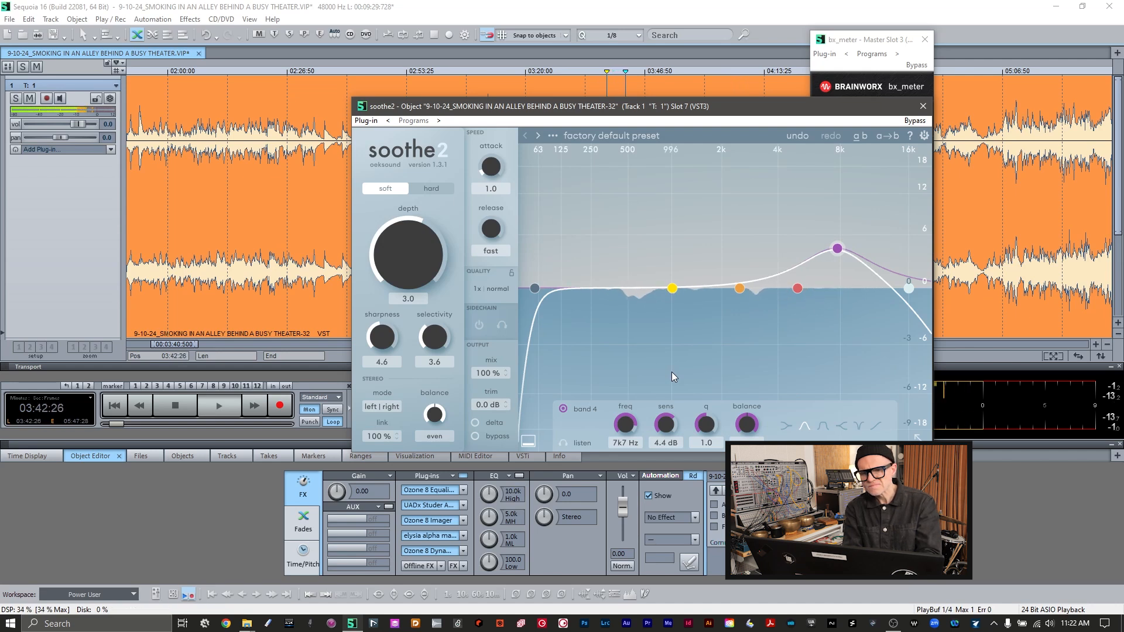
- Audition soothe2's band 4 region in listen mode, restarting playback from 03:38:10, and return to the full signal
click(564, 444)
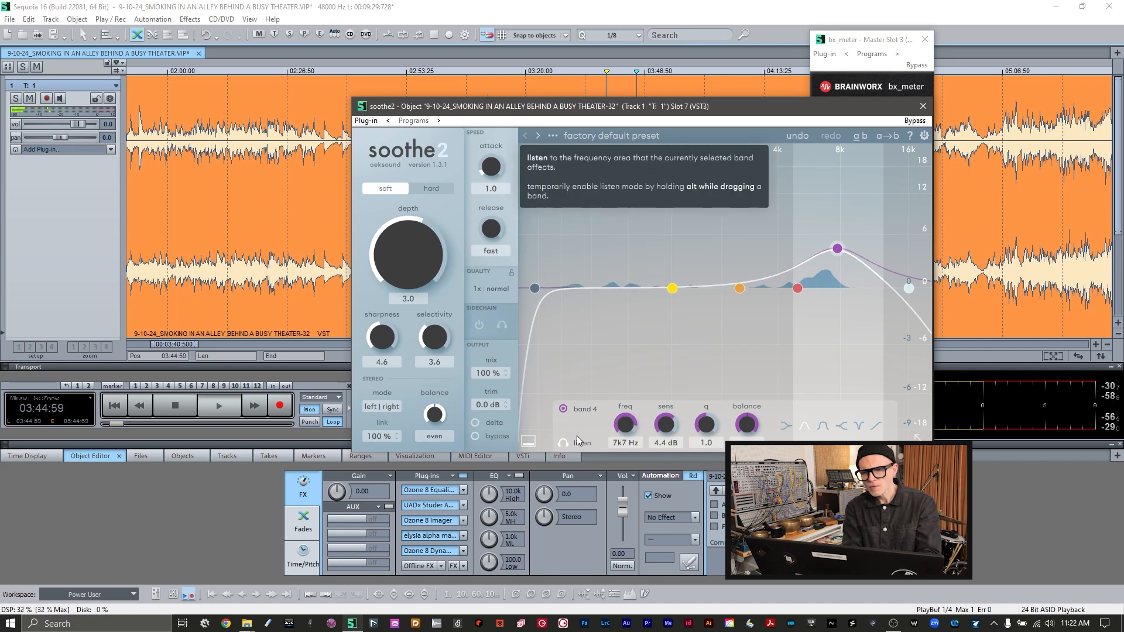
key(space)
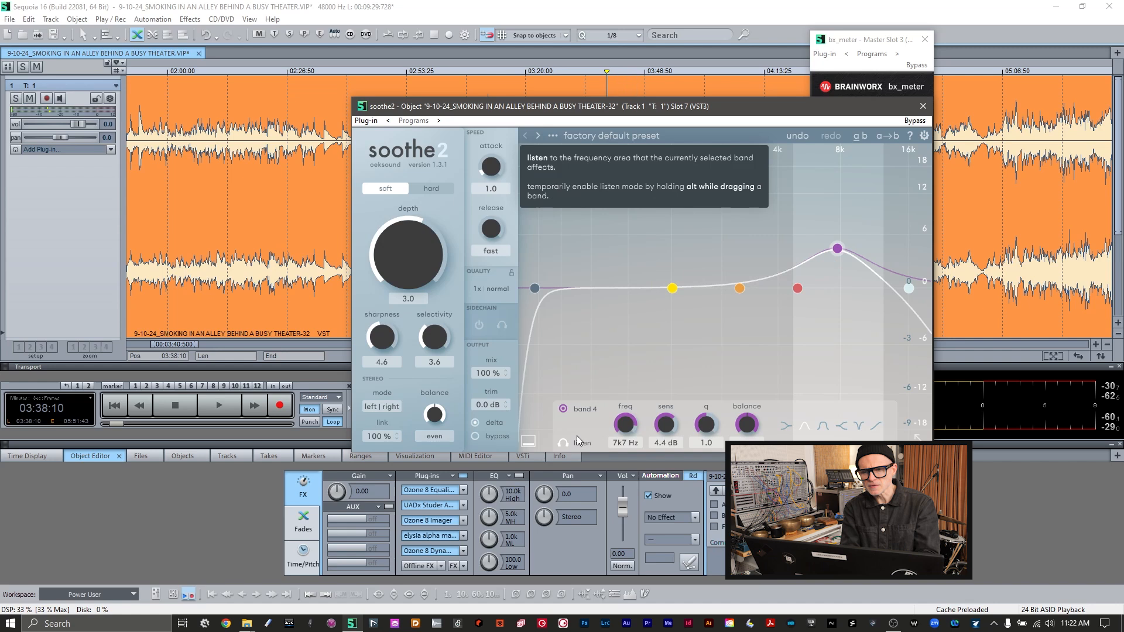
key(space)
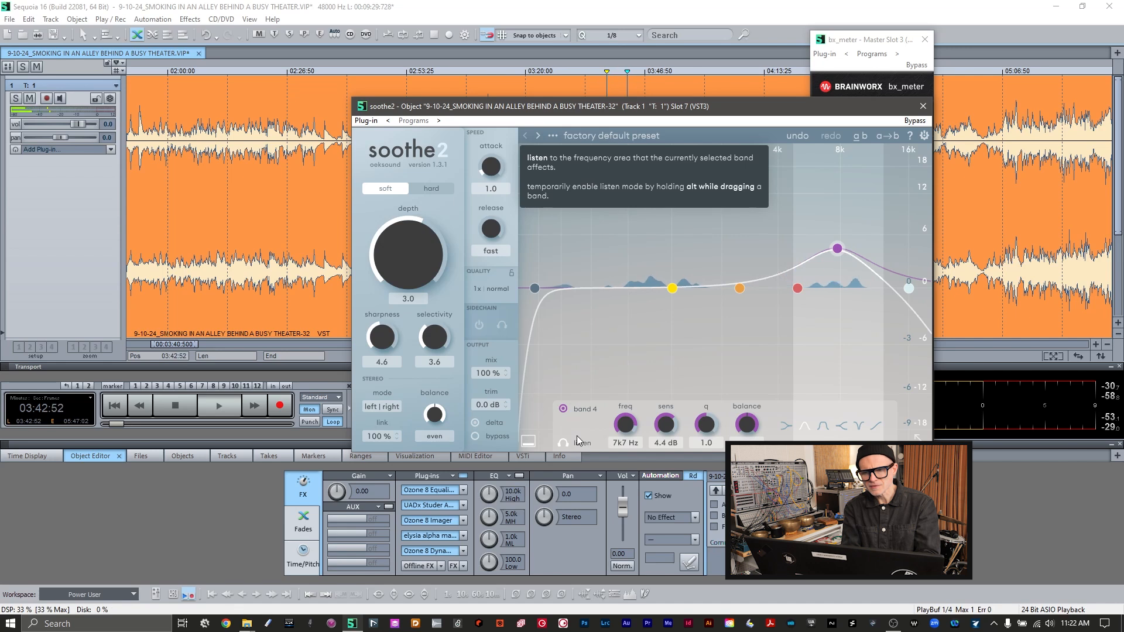
key(space)
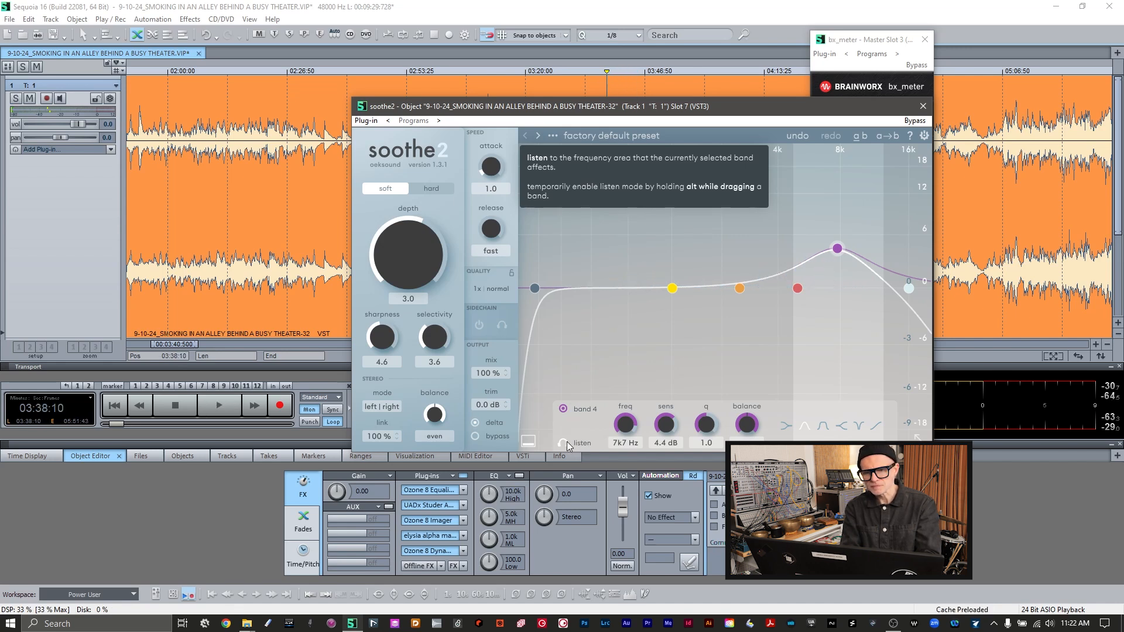
key(space)
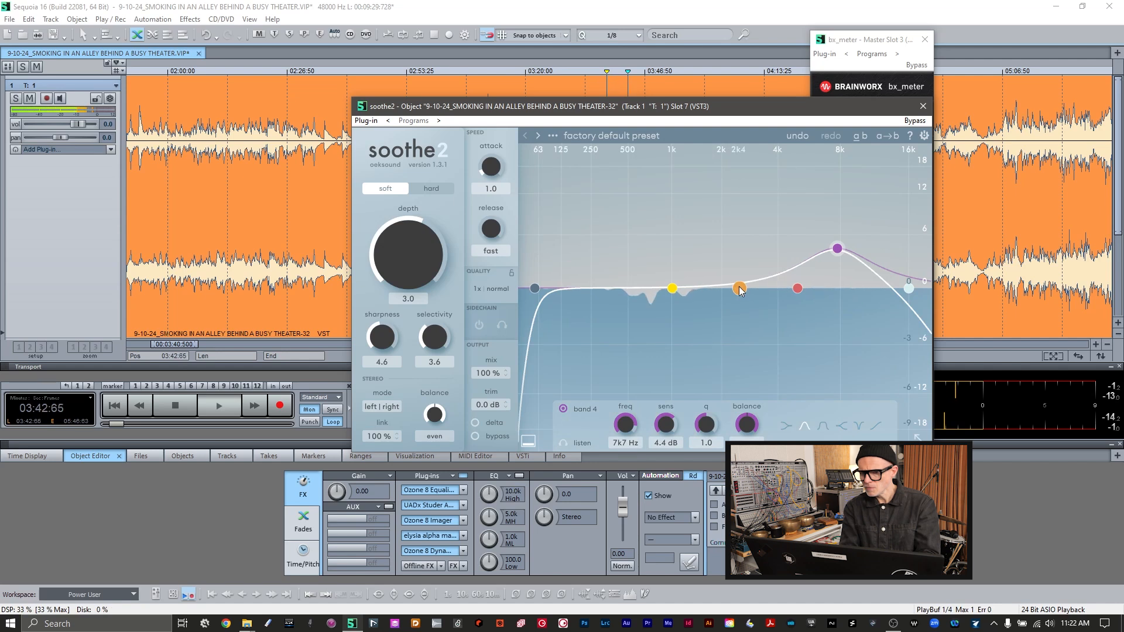
- Move soothe2's band 3 to 4 kHz, set its Q to 0.9 in listen mode and raise its sensitivity to about 7.2 dB
click(798, 289)
drag(800, 291, 780, 294)
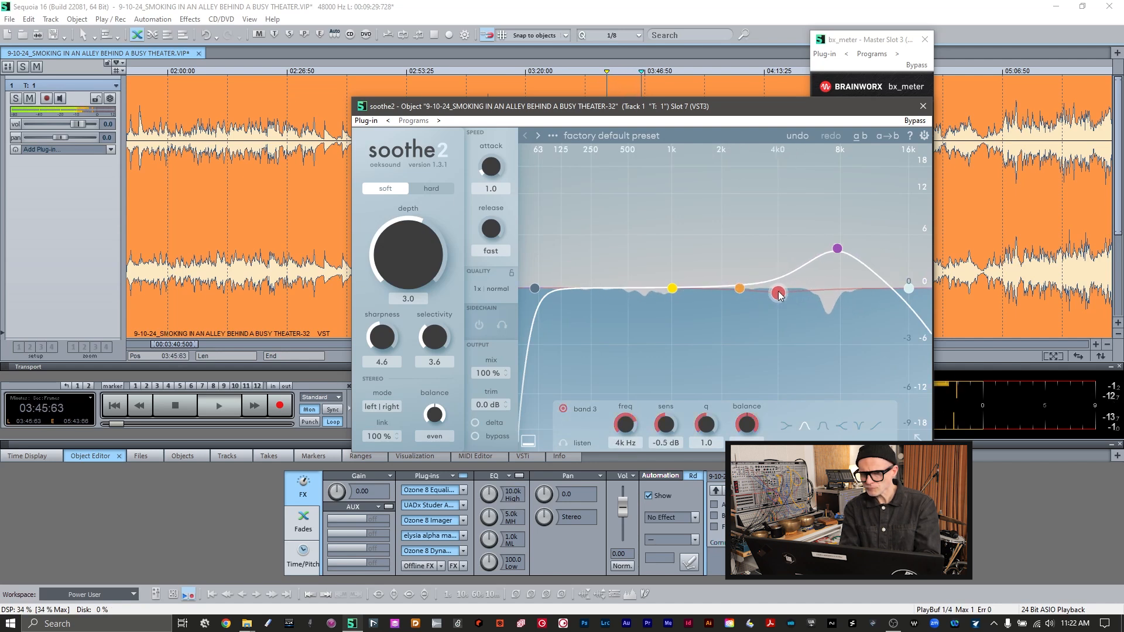
click(564, 443)
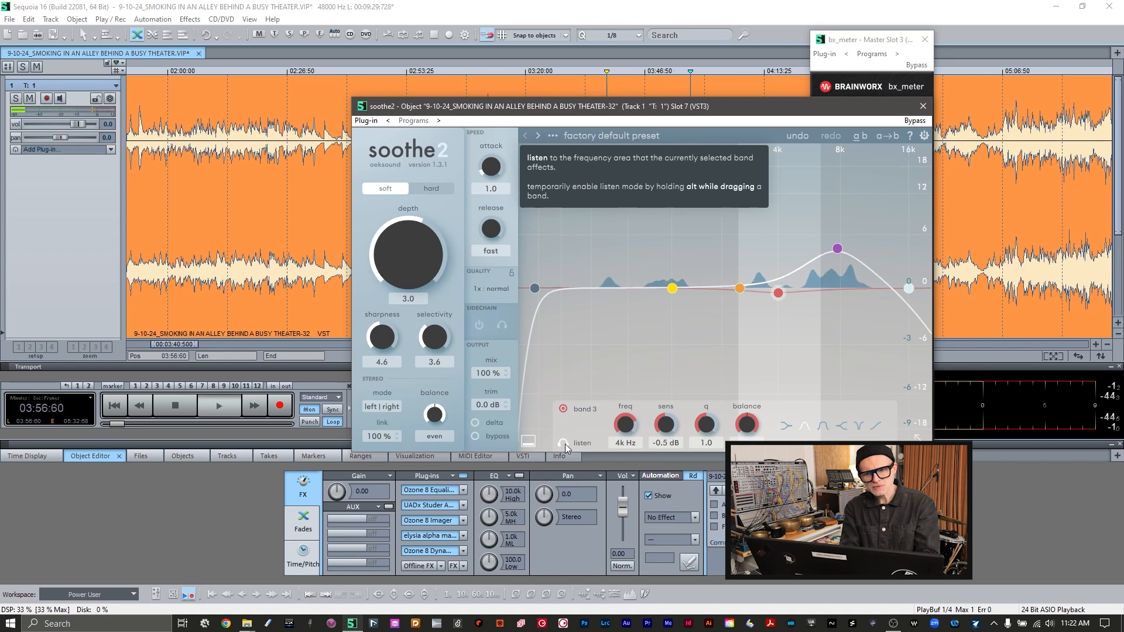
drag(704, 424, 705, 429)
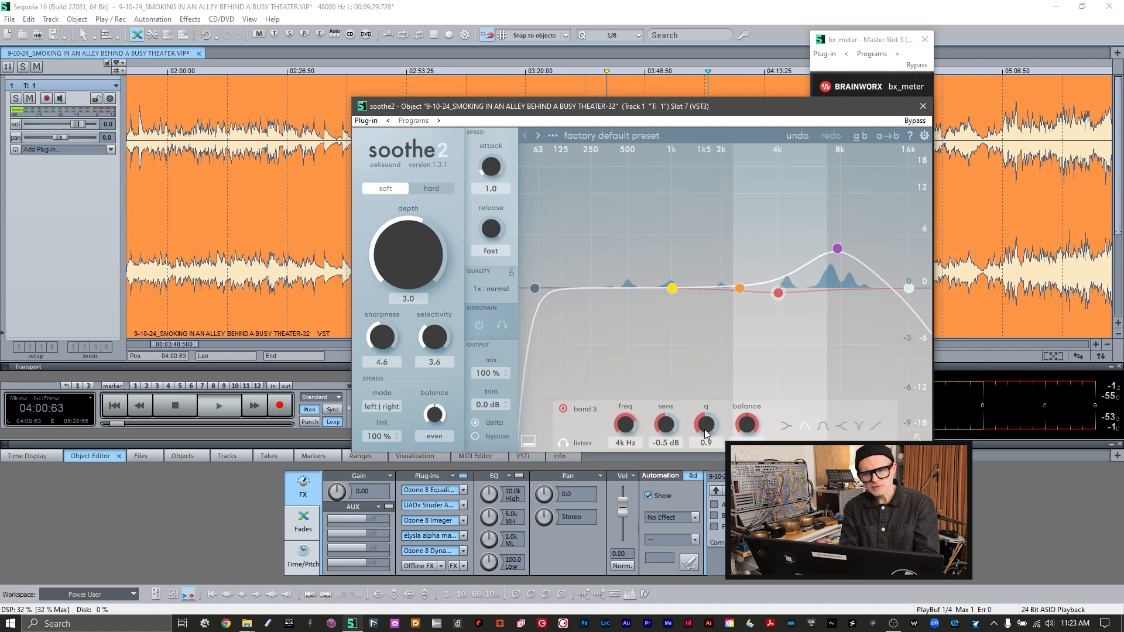
drag(779, 291, 780, 224)
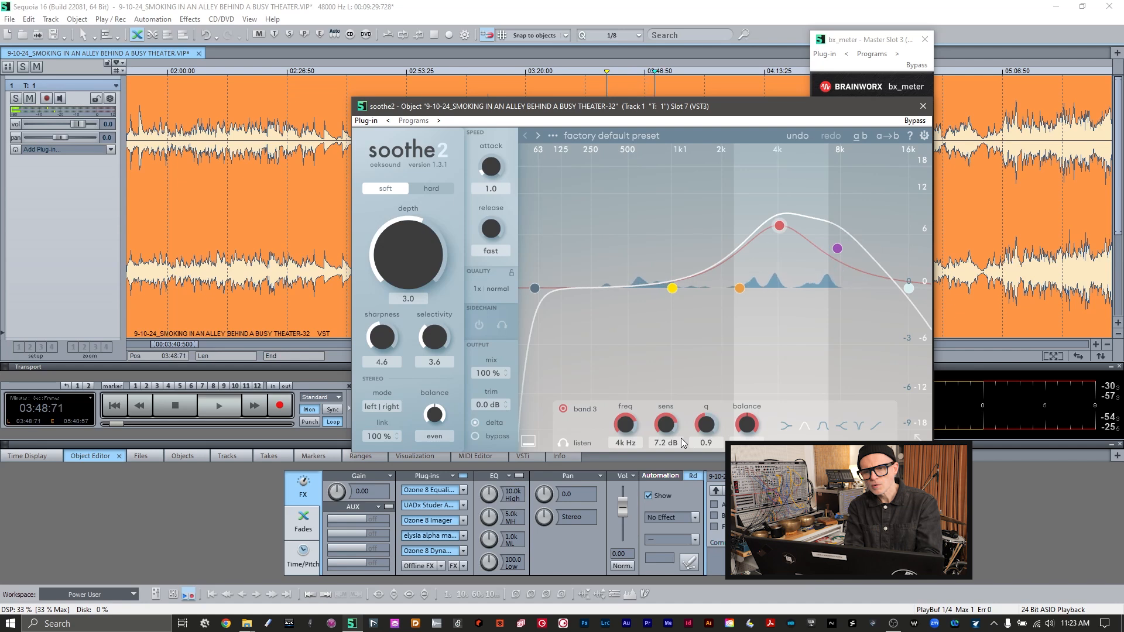
- Replay the full signal and refine band 3 to about 3.7 kHz with 7.9 dB sensitivity and band 4 to 4.3 dB
key(space)
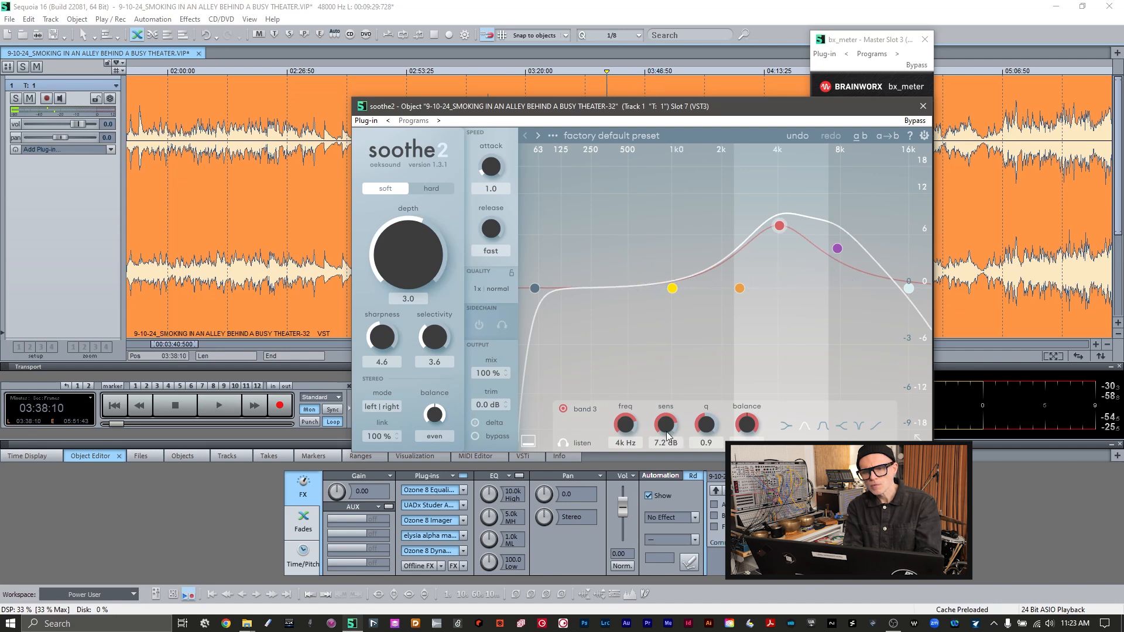
key(space)
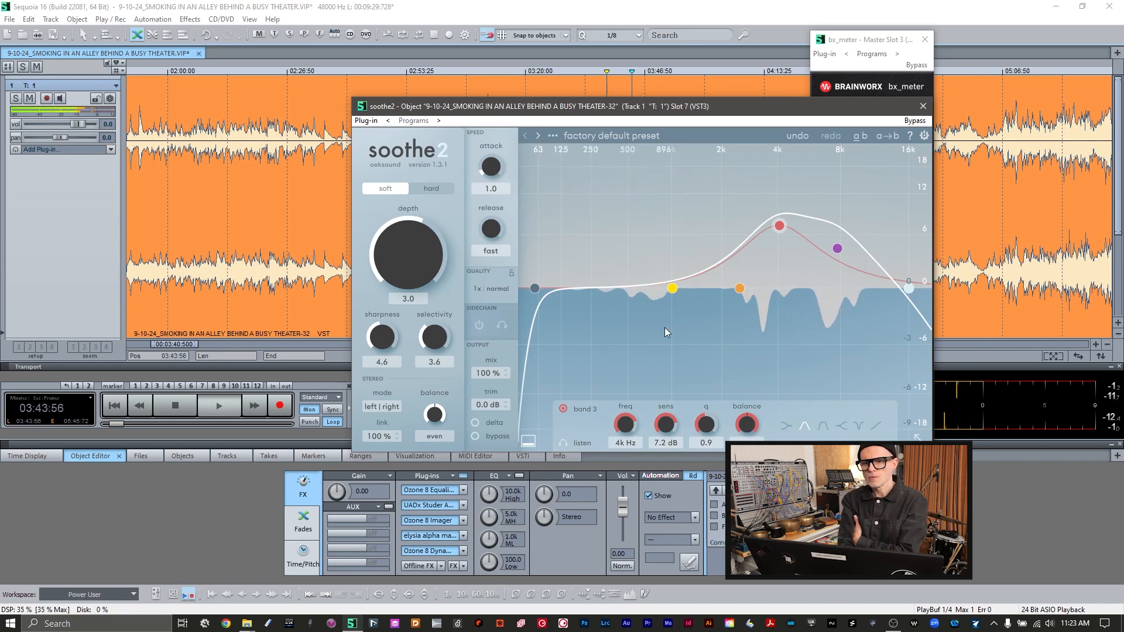
mouse_move(781, 233)
mouse_down()
mouse_move(746, 230)
mouse_move(773, 225)
mouse_up()
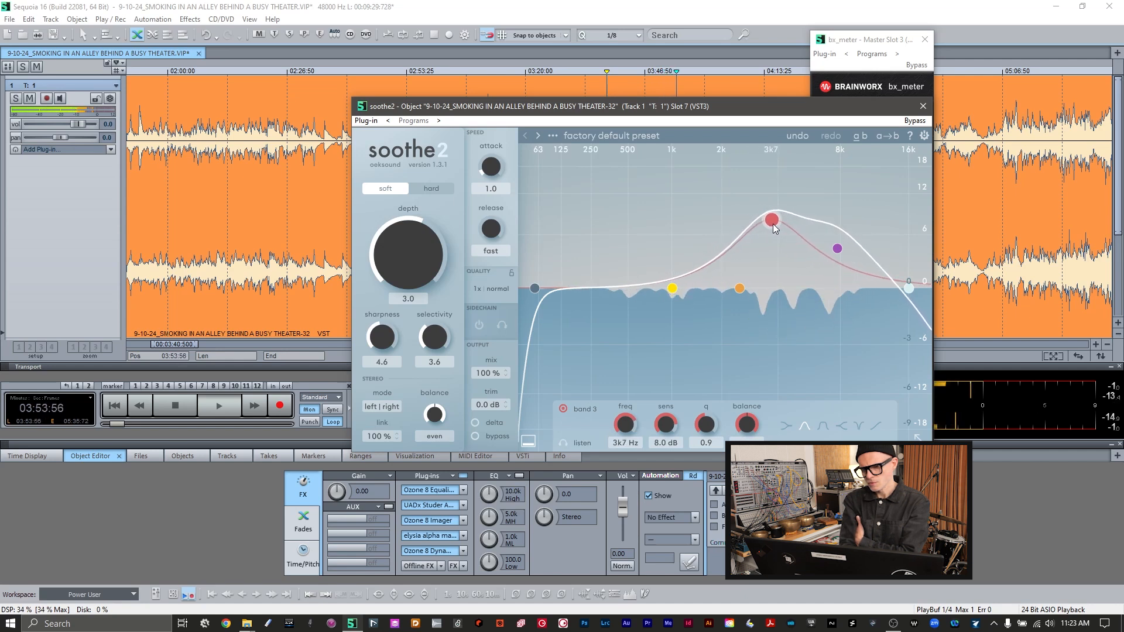
drag(772, 224, 773, 225)
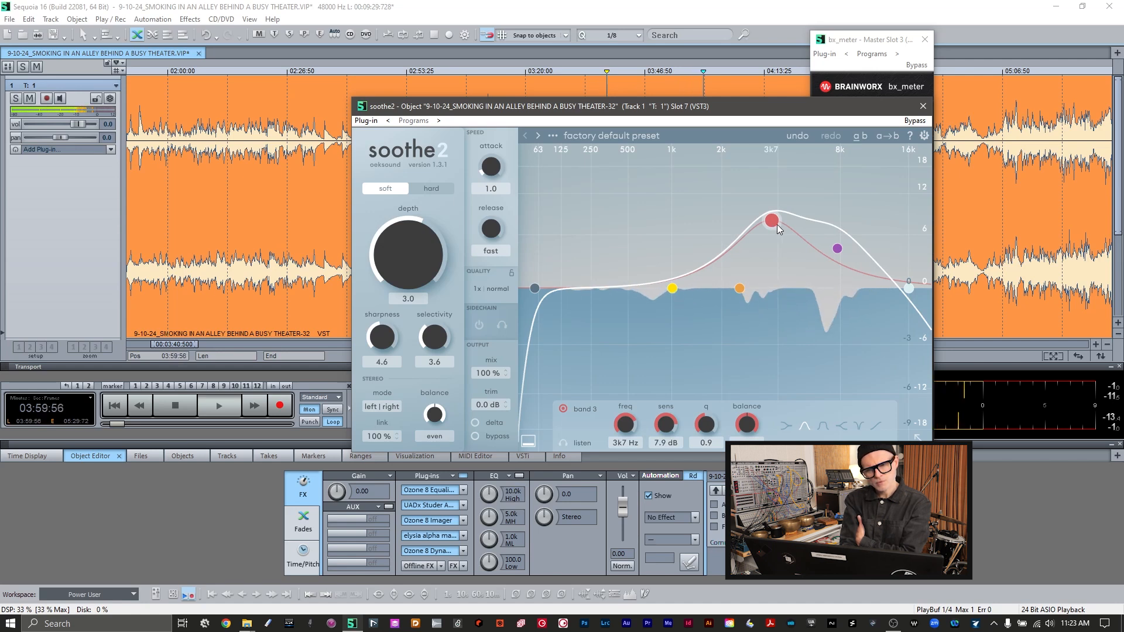
click(838, 250)
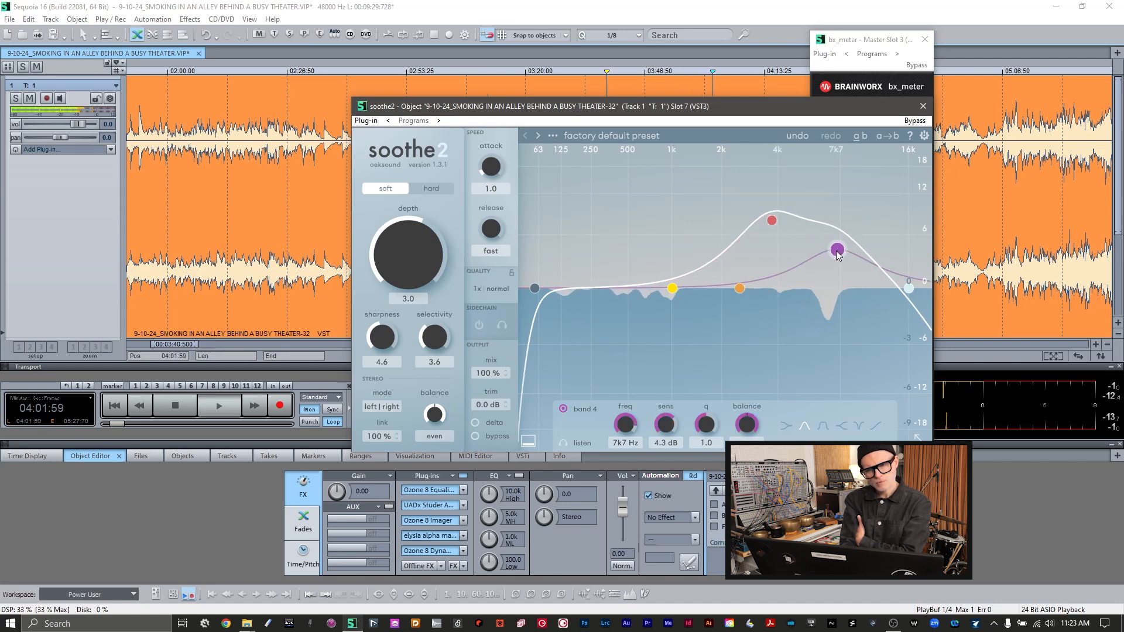
click(772, 221)
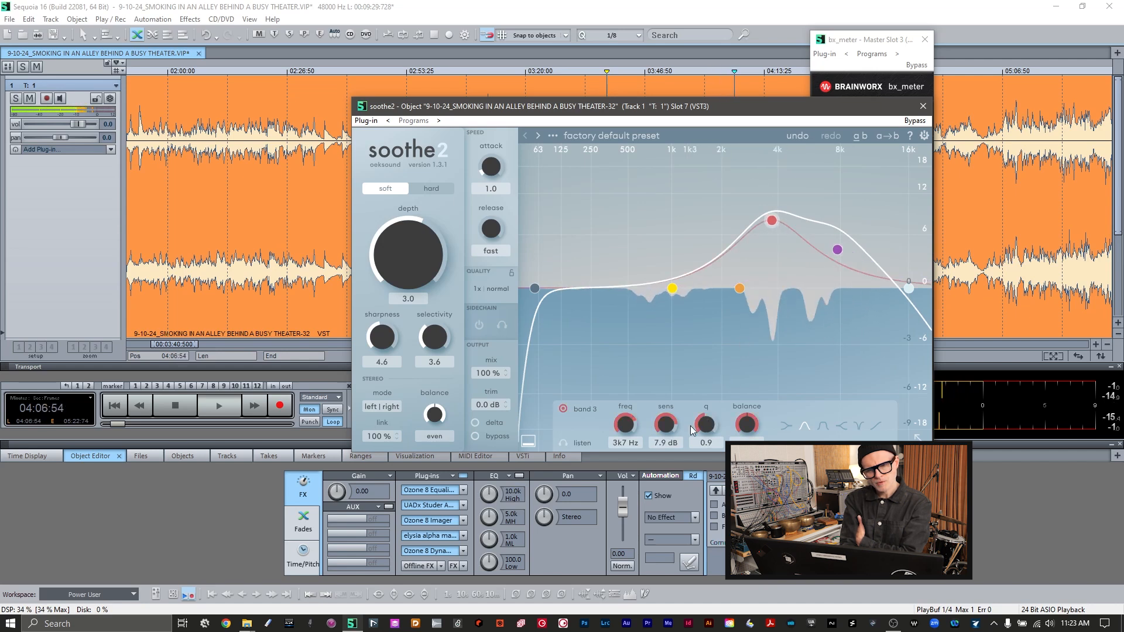
- Audition soothe2's band 1 region in listen mode and move band 2 to about 2.1 kHz with -0.1 dB sensitivity
click(671, 289)
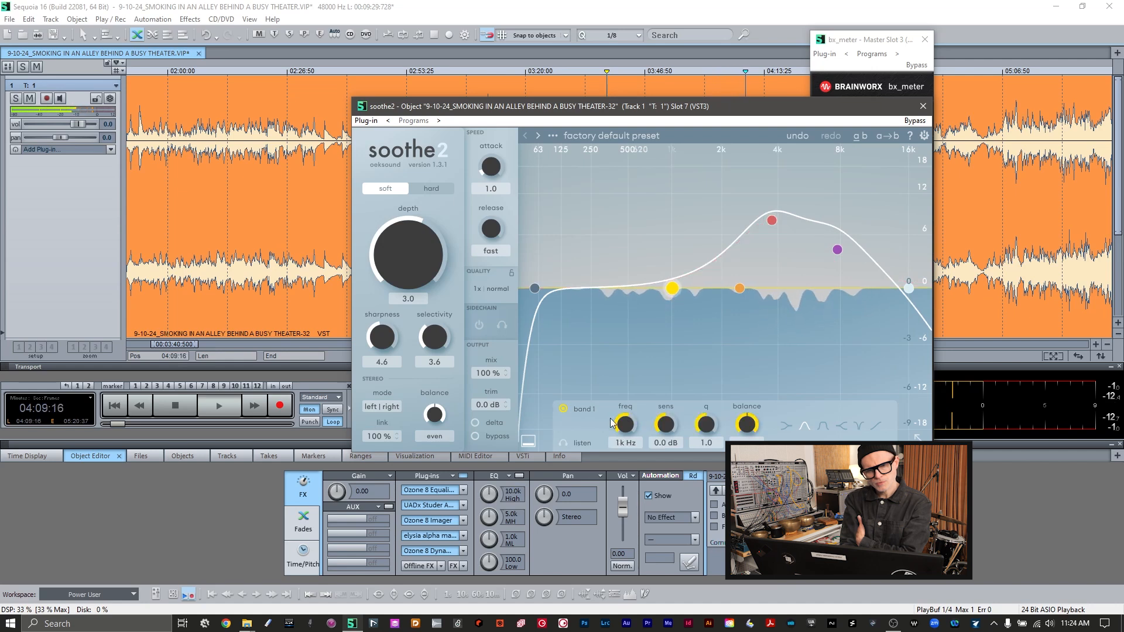
click(564, 441)
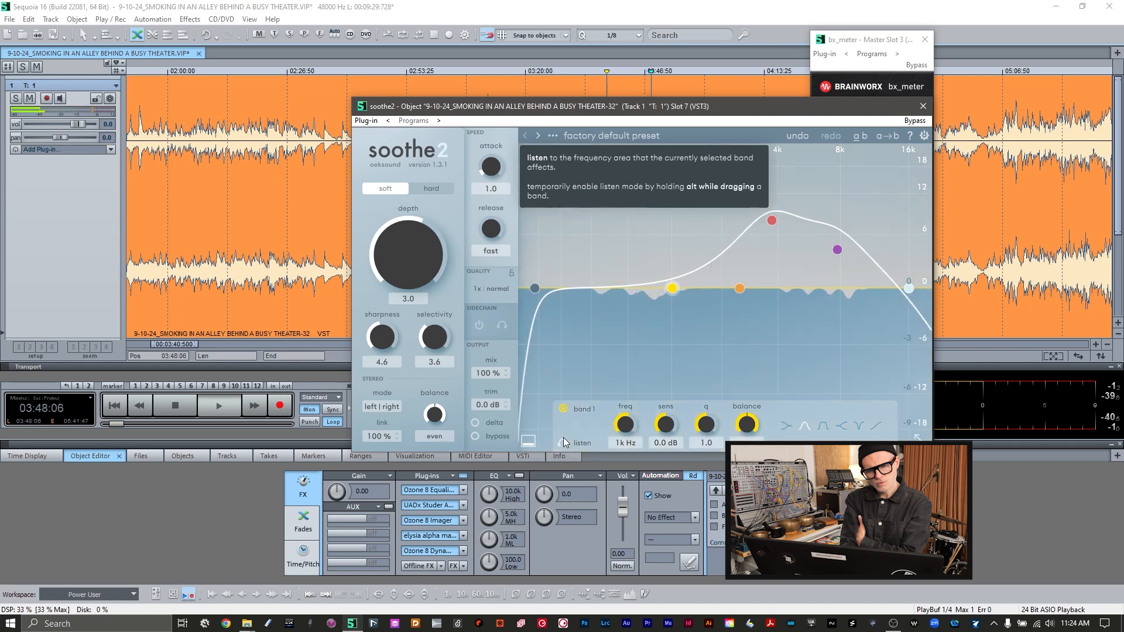
drag(740, 289, 726, 291)
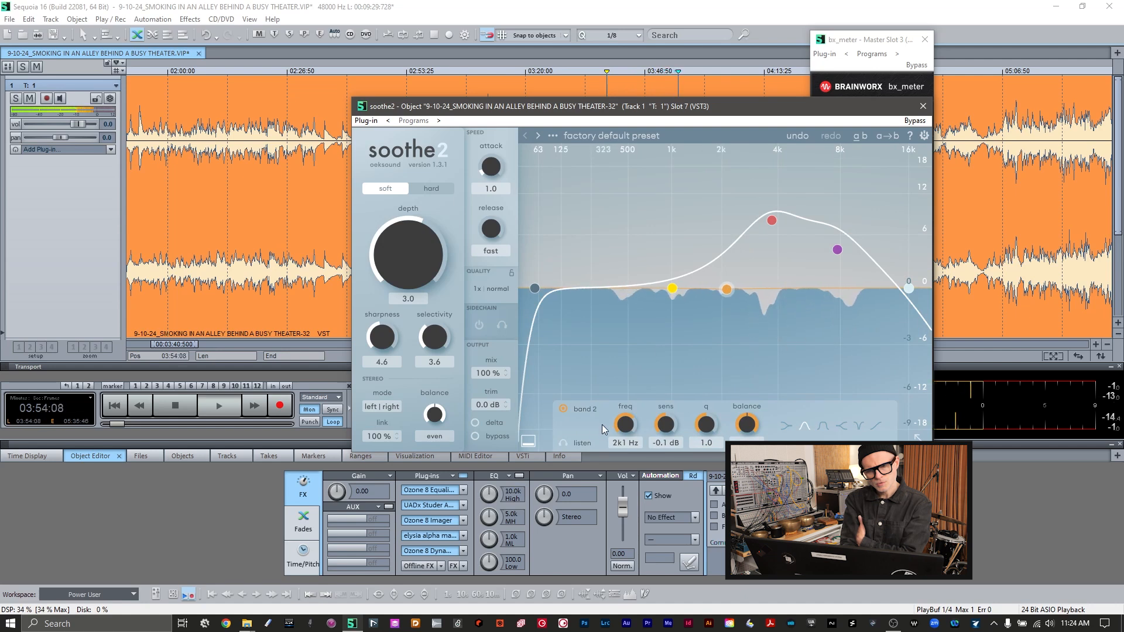
- Raise soothe2's band 2 sensitivity to about 1.3 dB in listen mode, then replay the full signal from 03:38:10 and stop
click(563, 443)
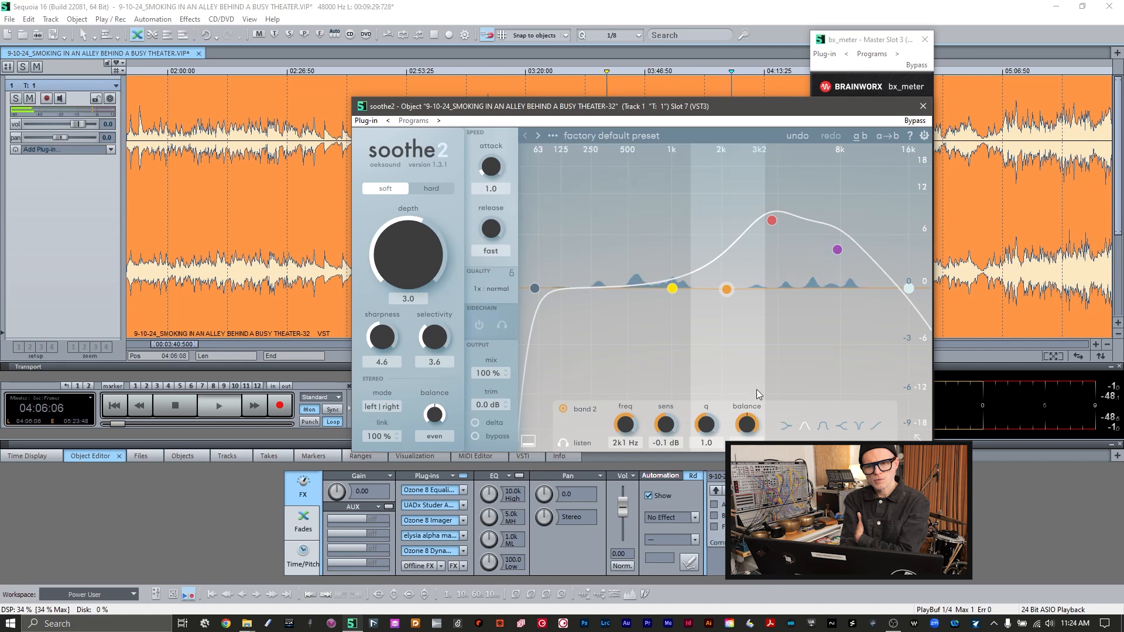
drag(728, 288, 727, 275)
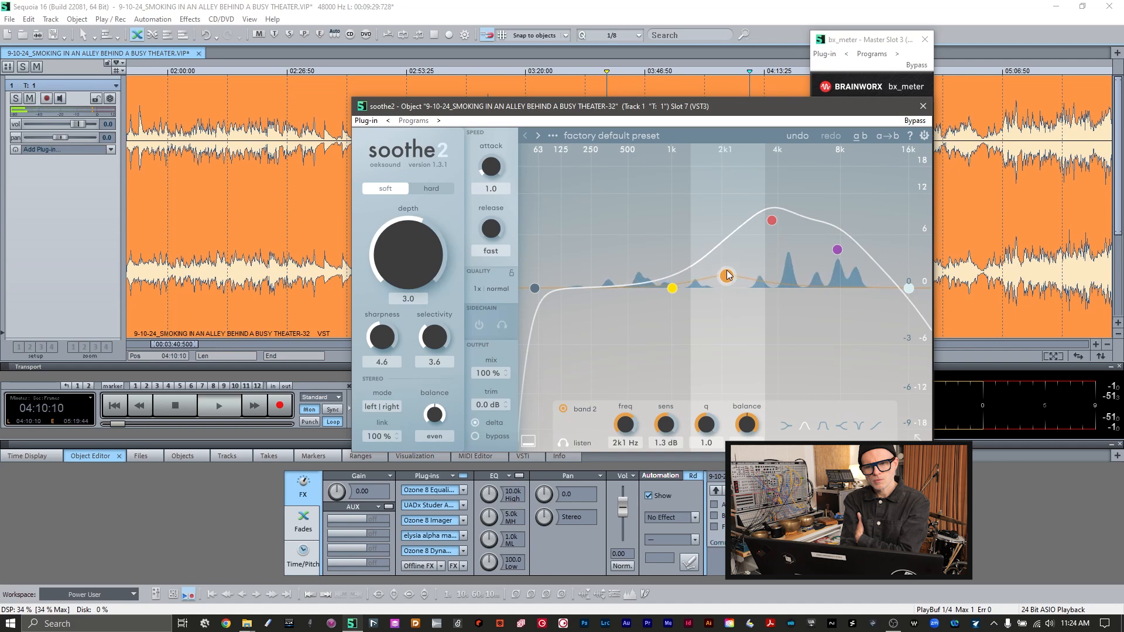
click(560, 443)
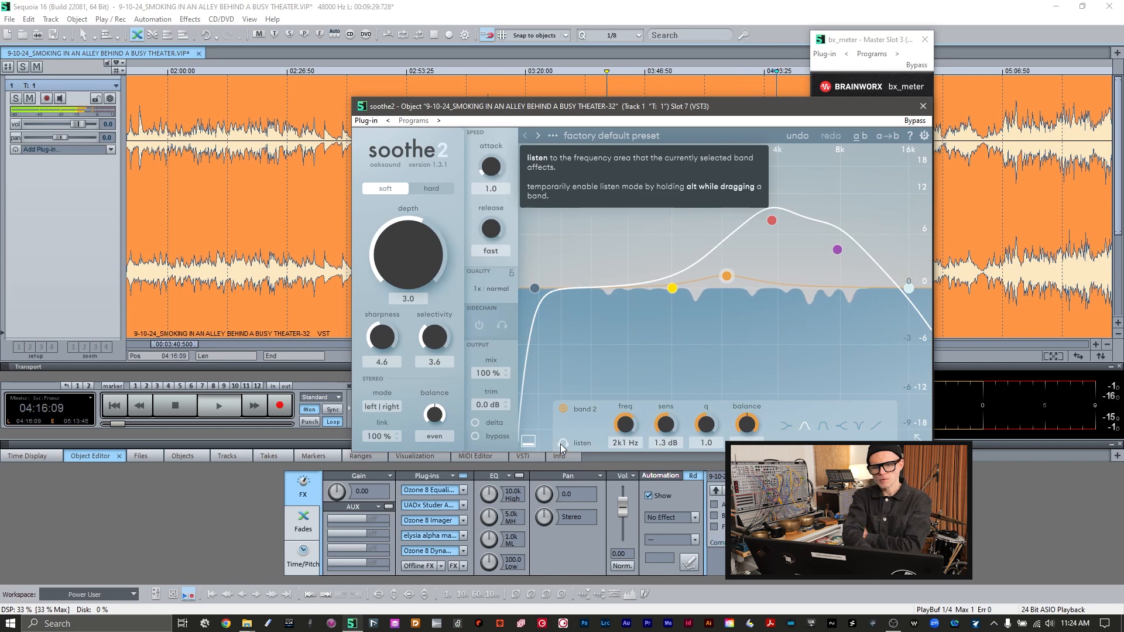
key(space)
key(space)
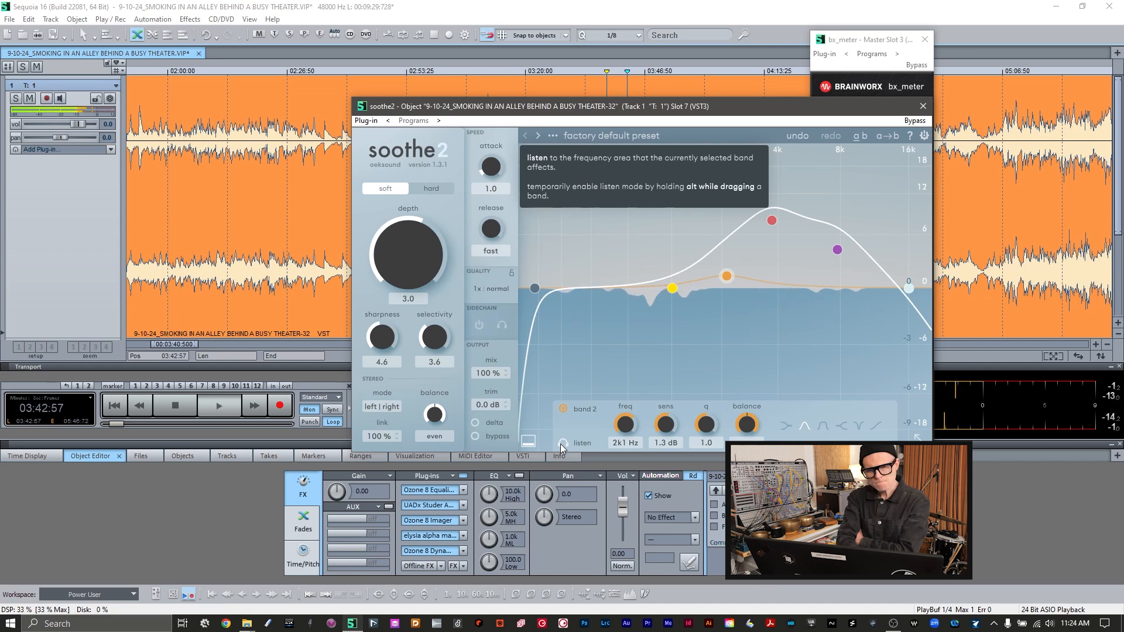
key(space)
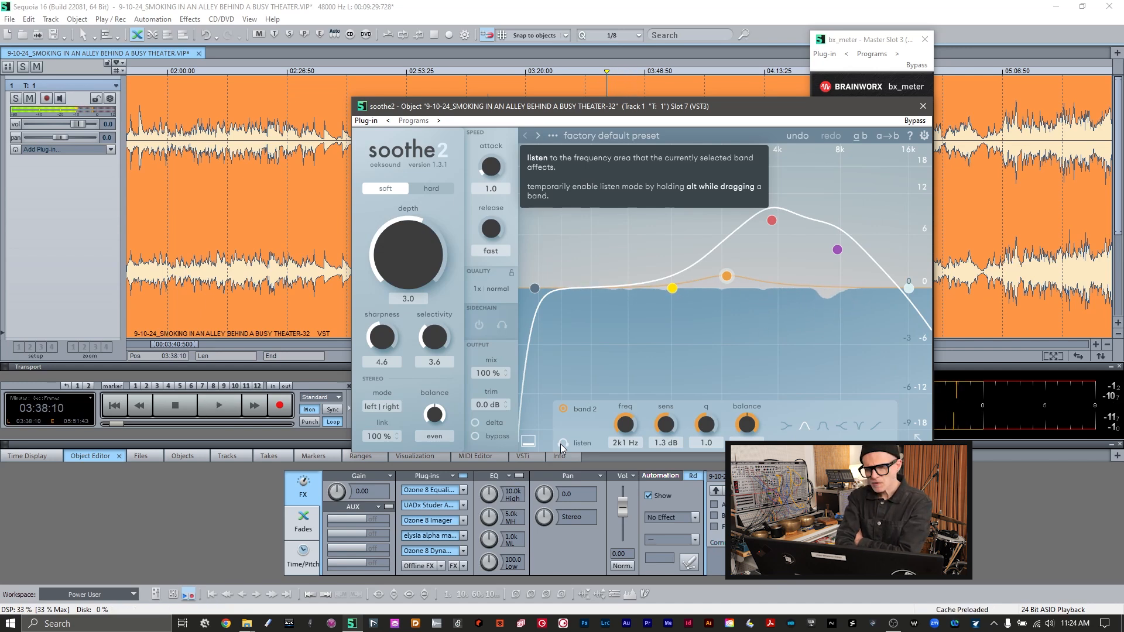
- Open the object's Ozone 8 Equalizer and set the band 7 high shelf's gain to -6 dB
click(423, 490)
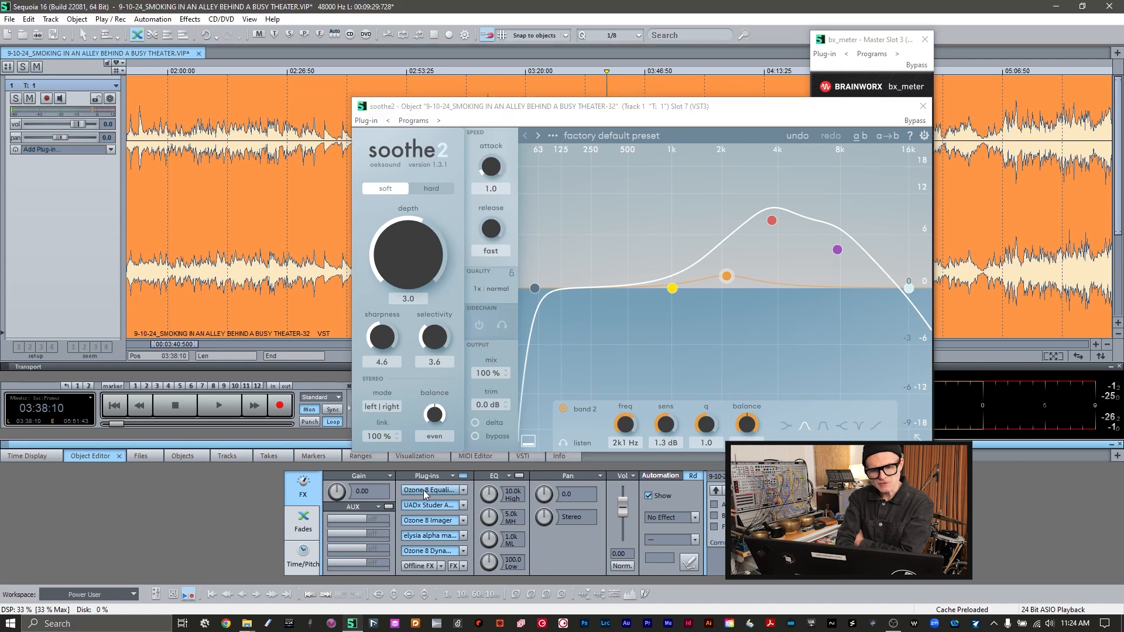
double_click(423, 490)
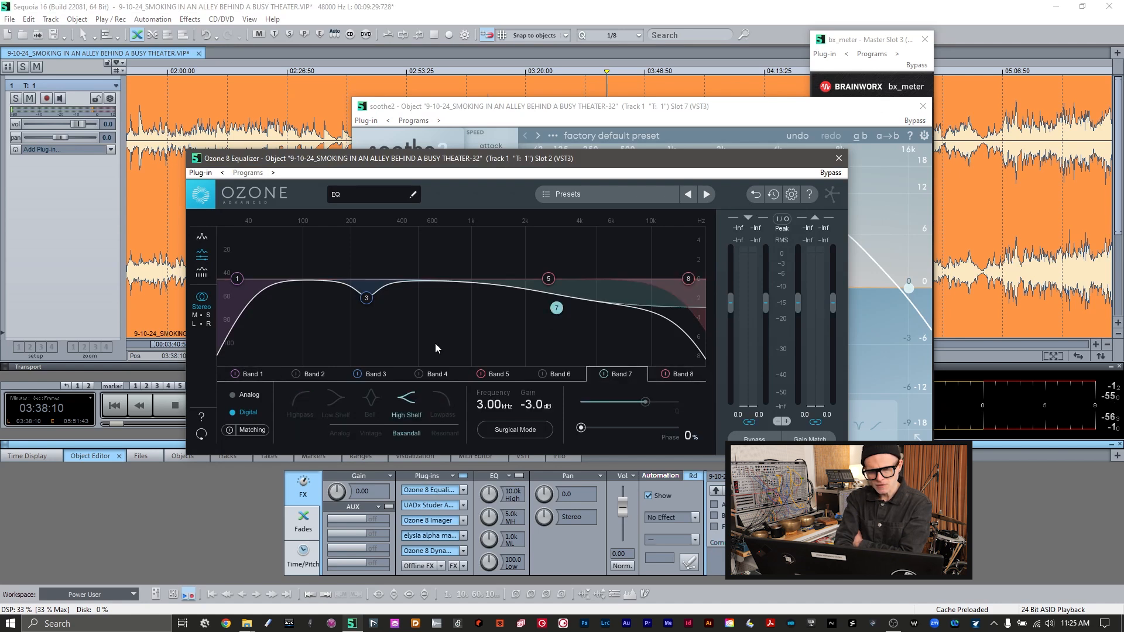
double_click(529, 406)
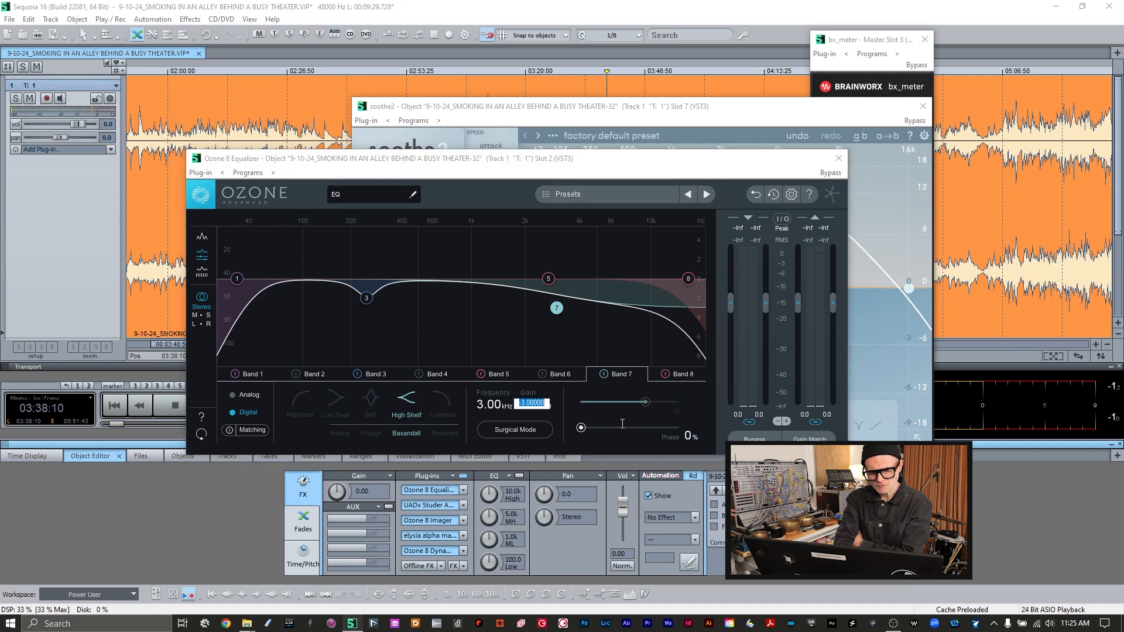
text(-6)
key(Return)
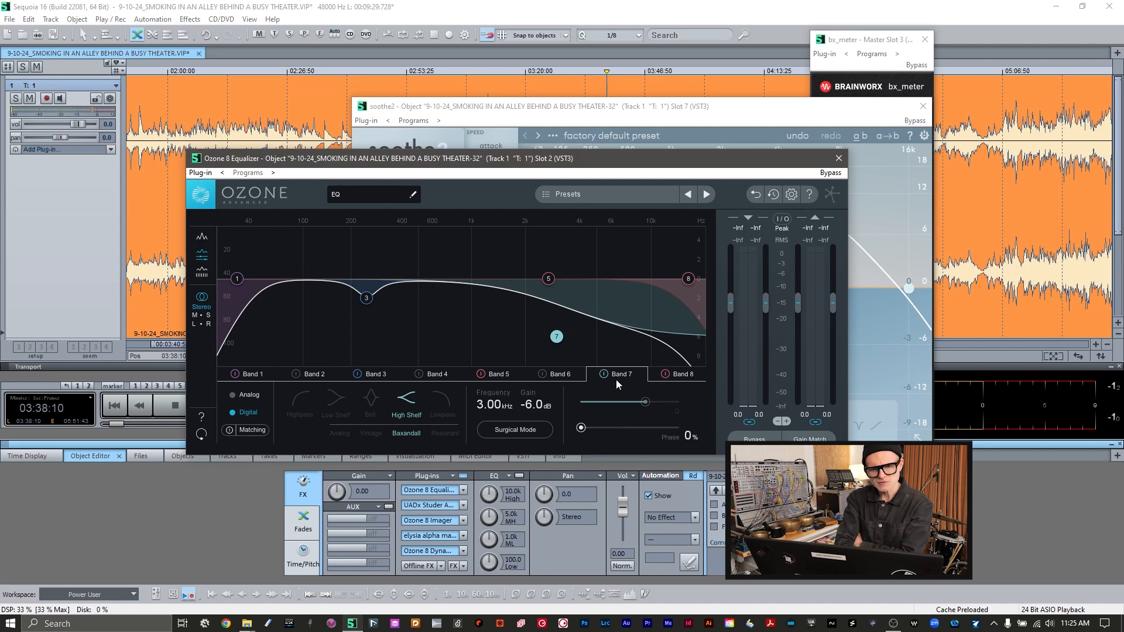
- Play from 03:38:10 and compare the sound with the equalizer's band 7 switched off and on
key(space)
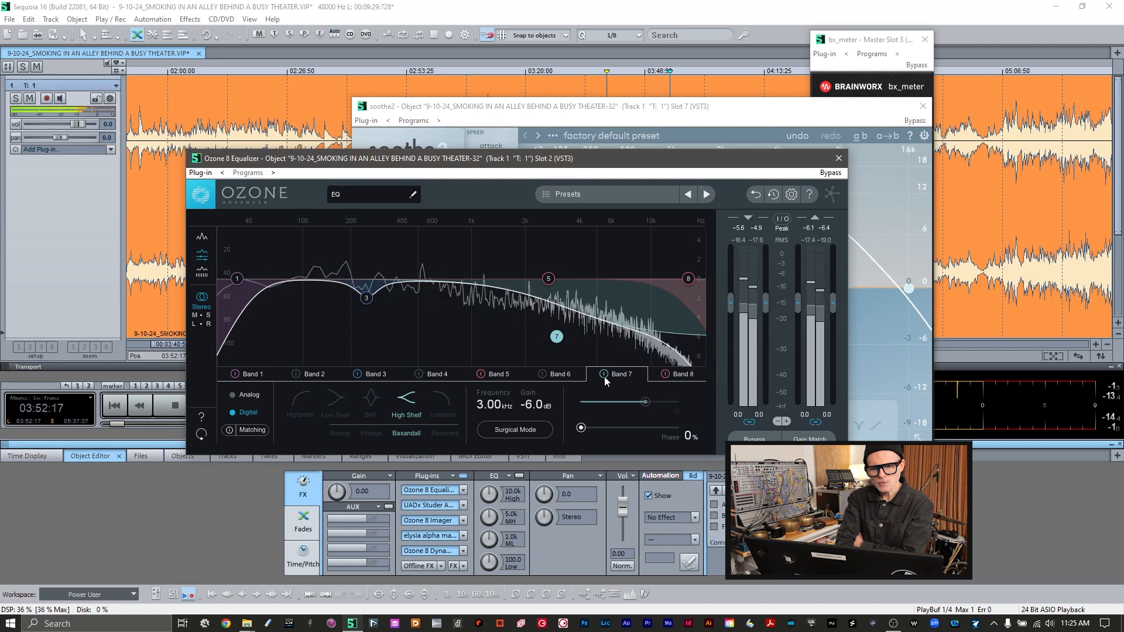
click(604, 376)
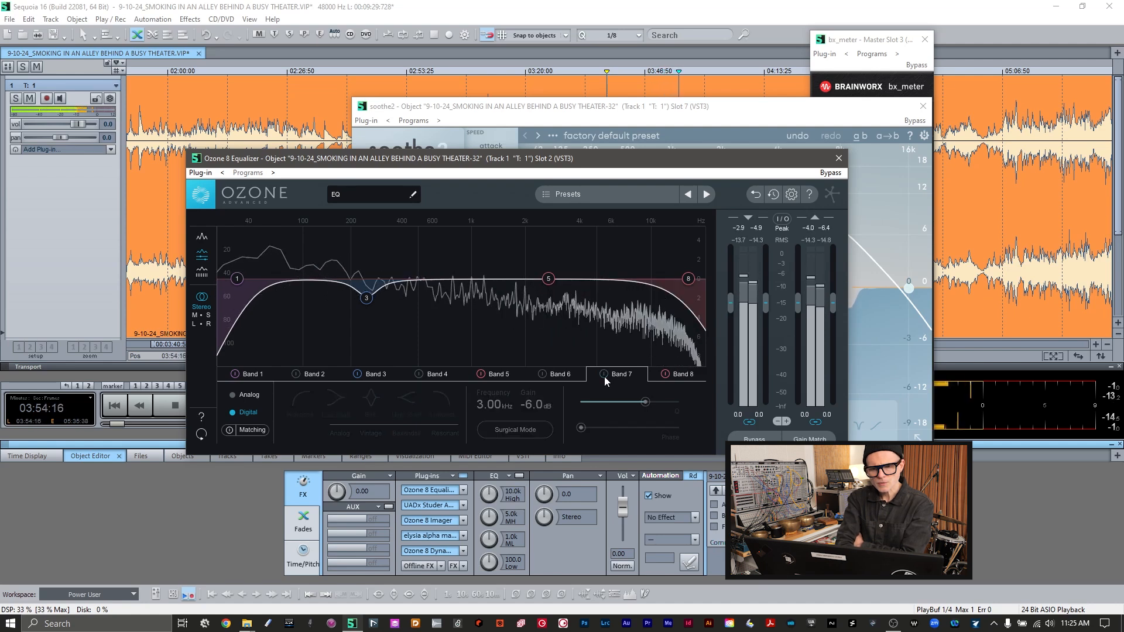
click(604, 375)
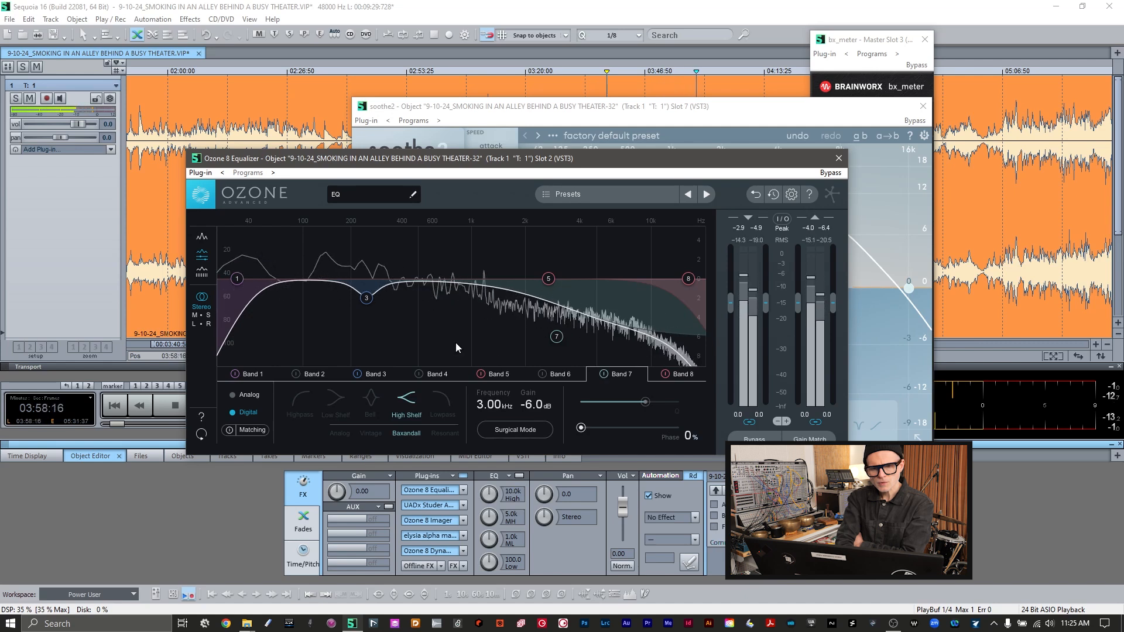
- Set the gain of the equalizer's 250 Hz band 3 to -3 dB during playback
click(377, 377)
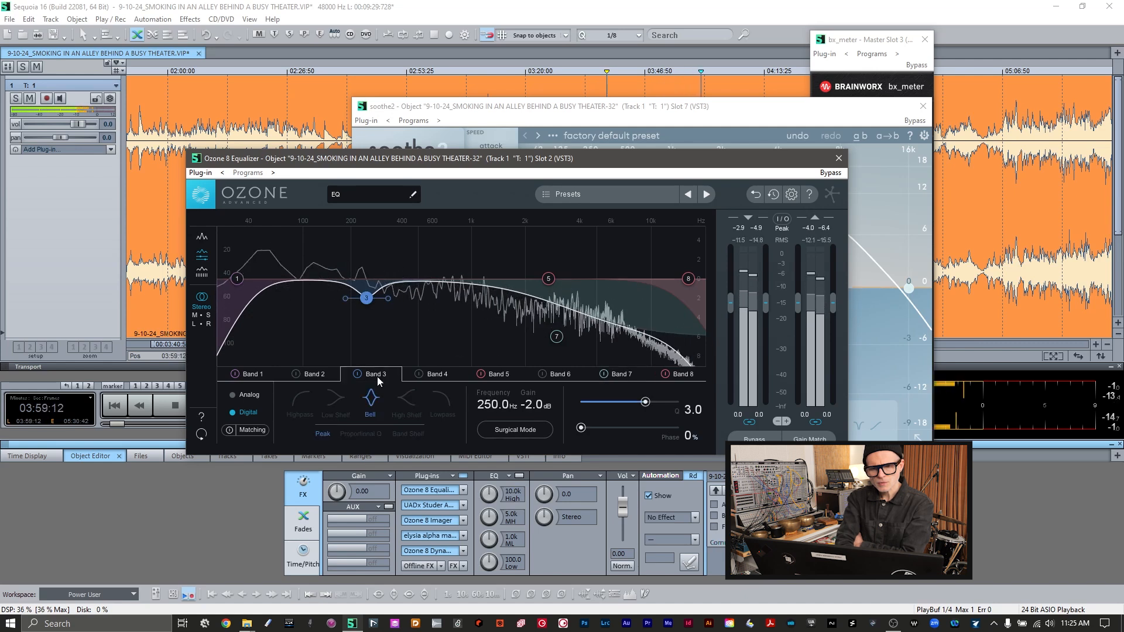
click(532, 405)
text(-3)
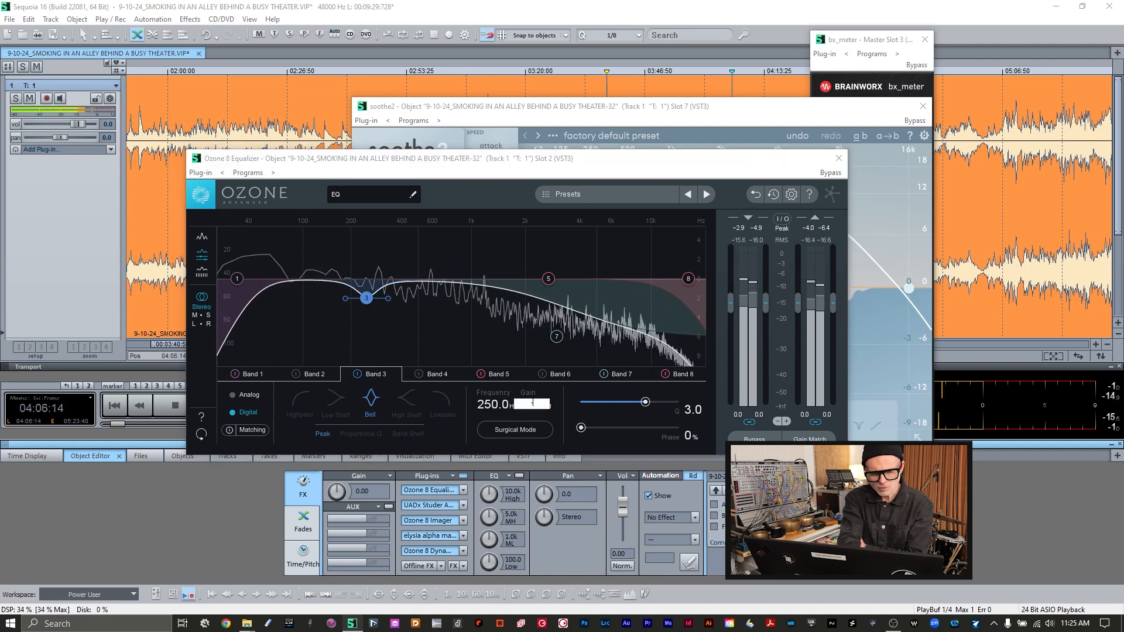
key(Return)
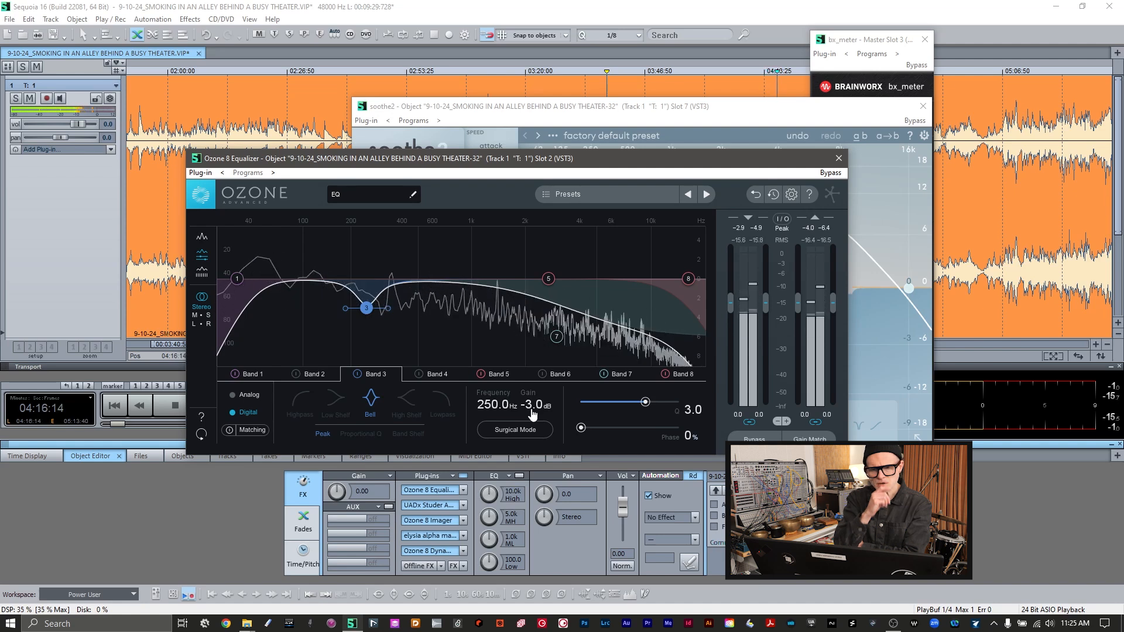
- Close the equalizer and inspect band 6 of the Ozone 8 Dynamic EQ while the track plays
click(838, 158)
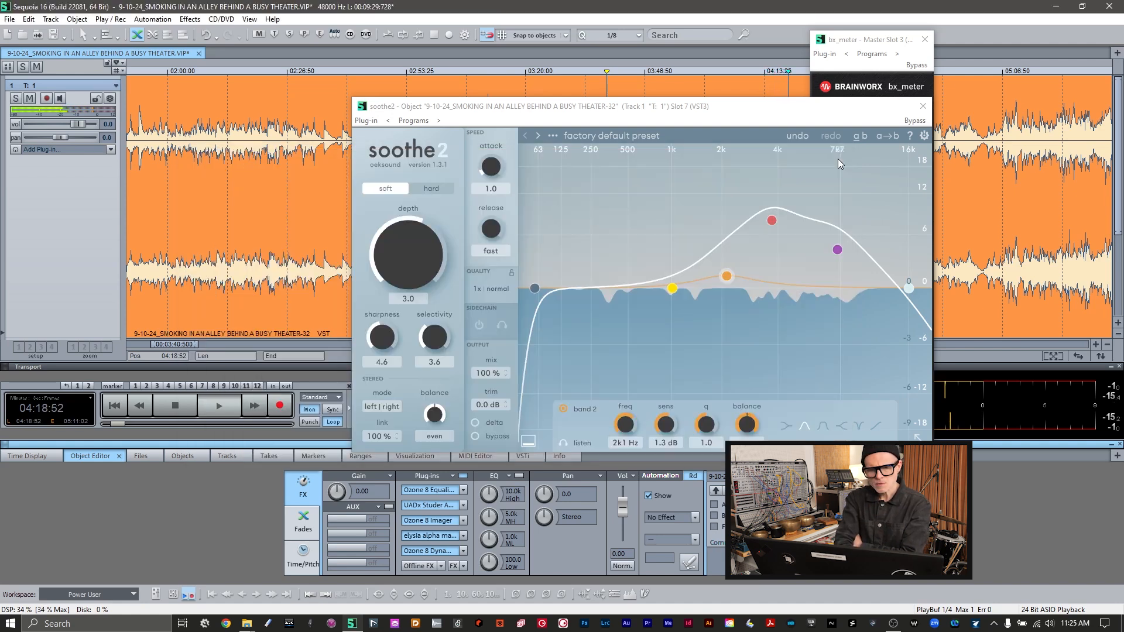
click(434, 548)
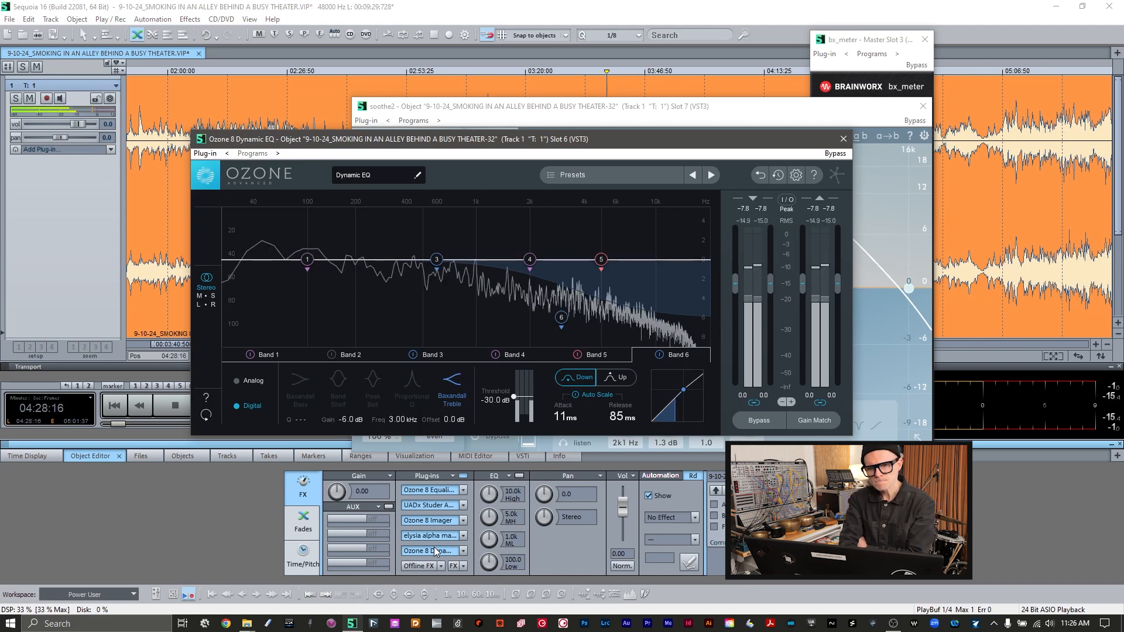
click(561, 321)
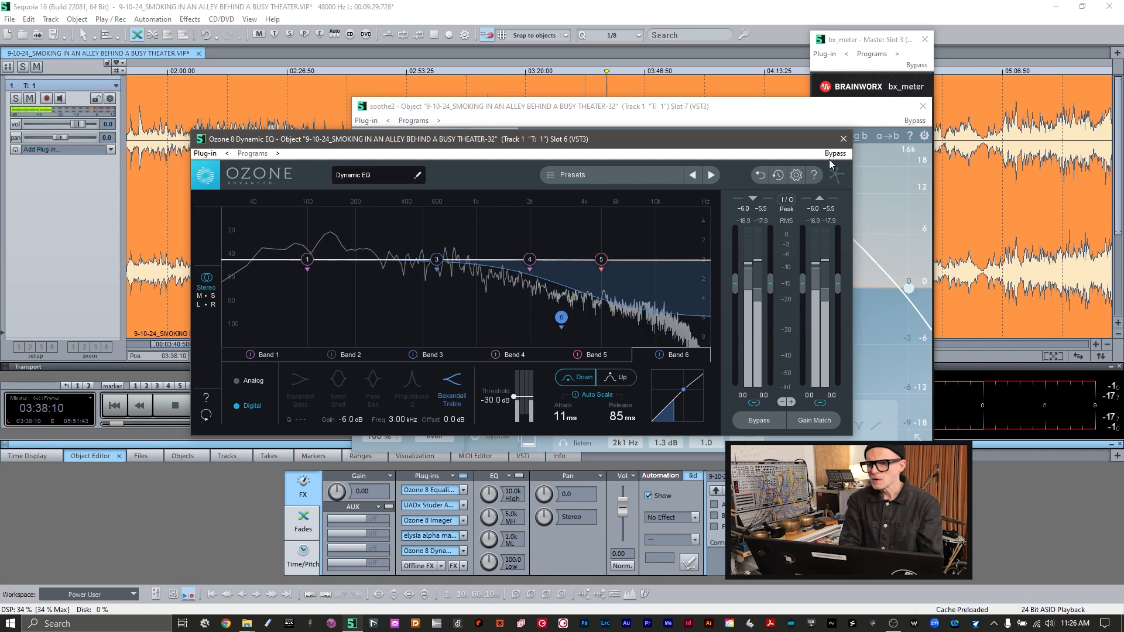
- Close the Dynamic EQ, soothe2, Effect Routing and bx_meter windows
click(843, 140)
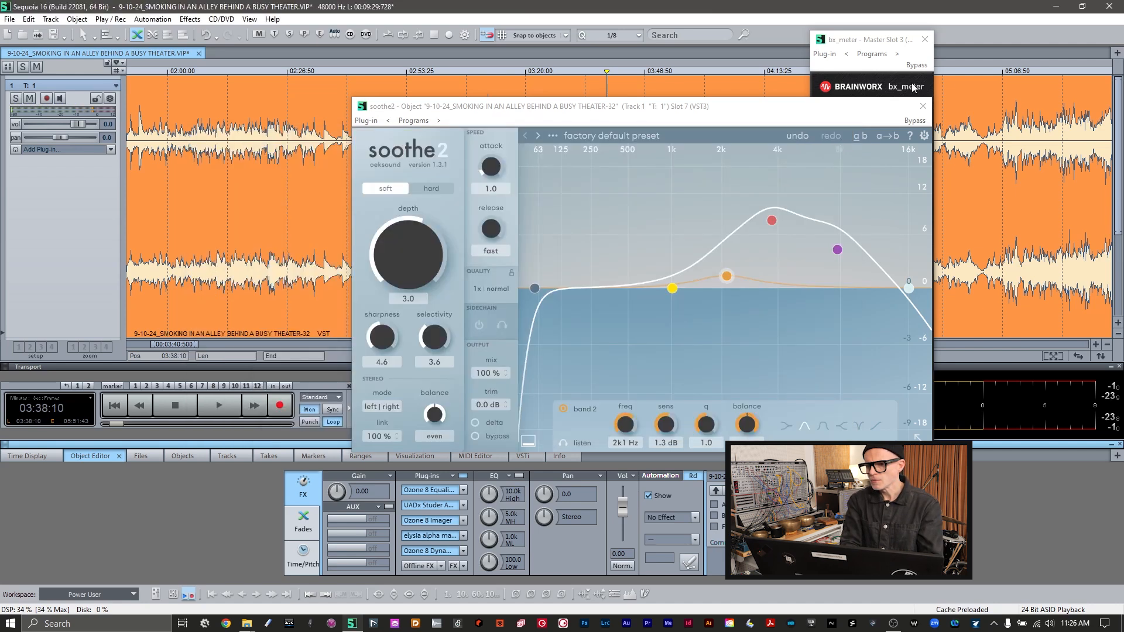
click(917, 106)
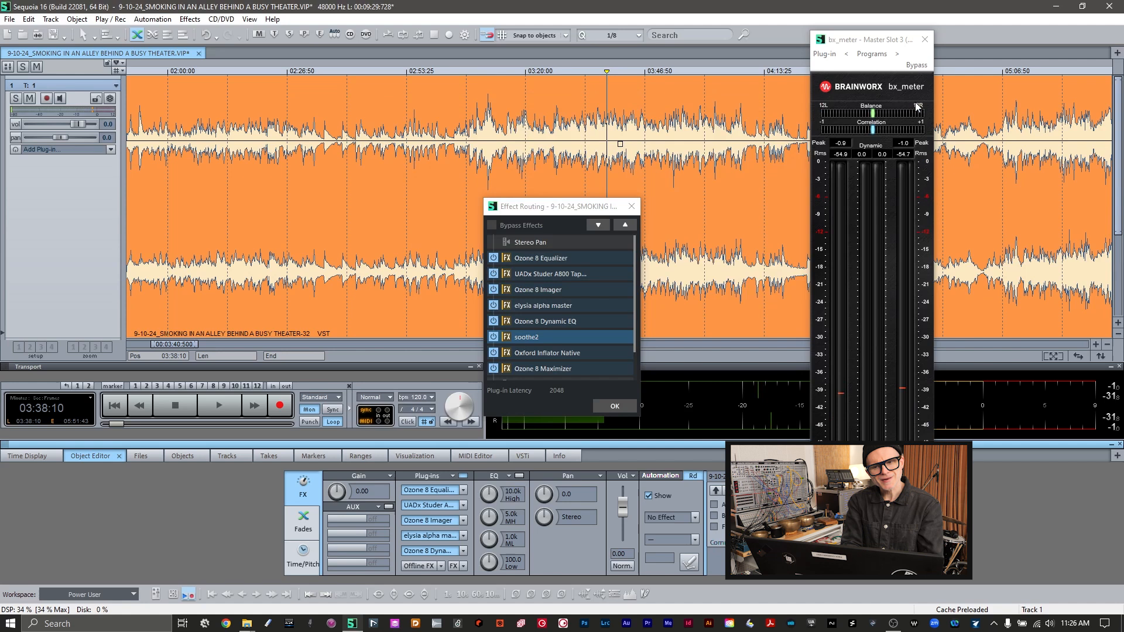
click(629, 206)
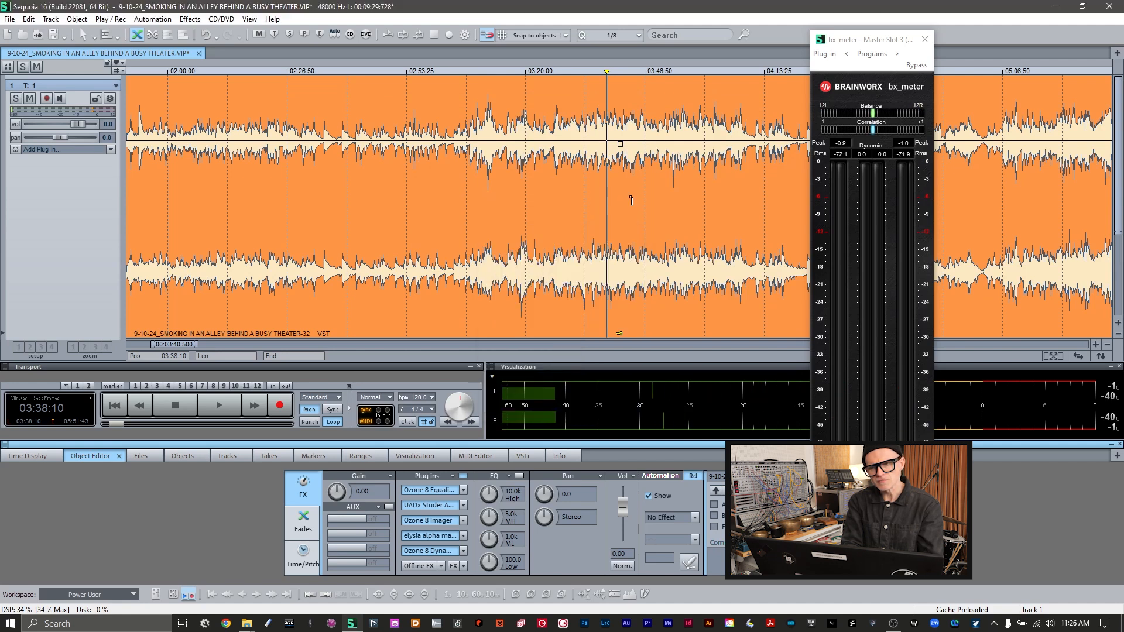
click(924, 39)
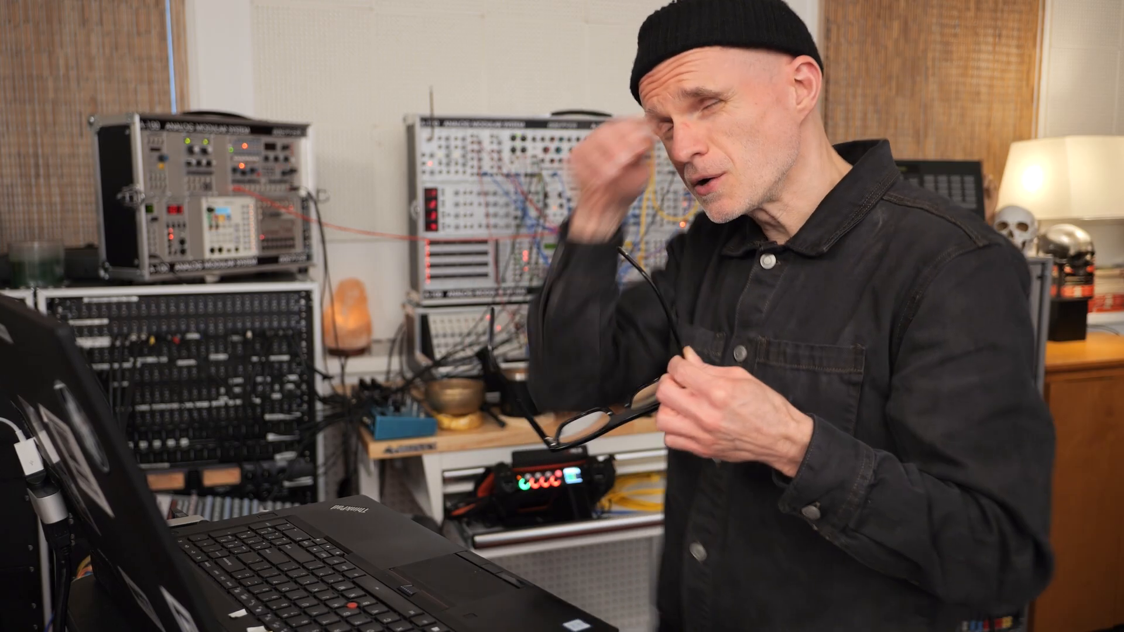
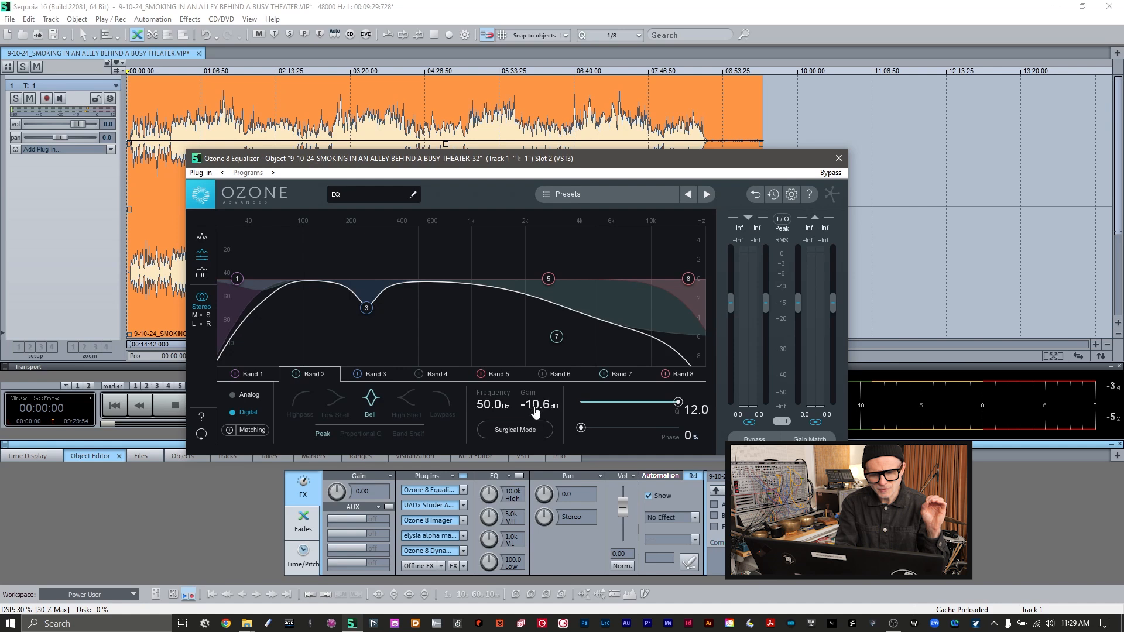
- Lower the equalizer's 50 Hz band 2 gain to about -16.3 dB and open the Ozone 8 Dynamic EQ
drag(534, 414, 533, 436)
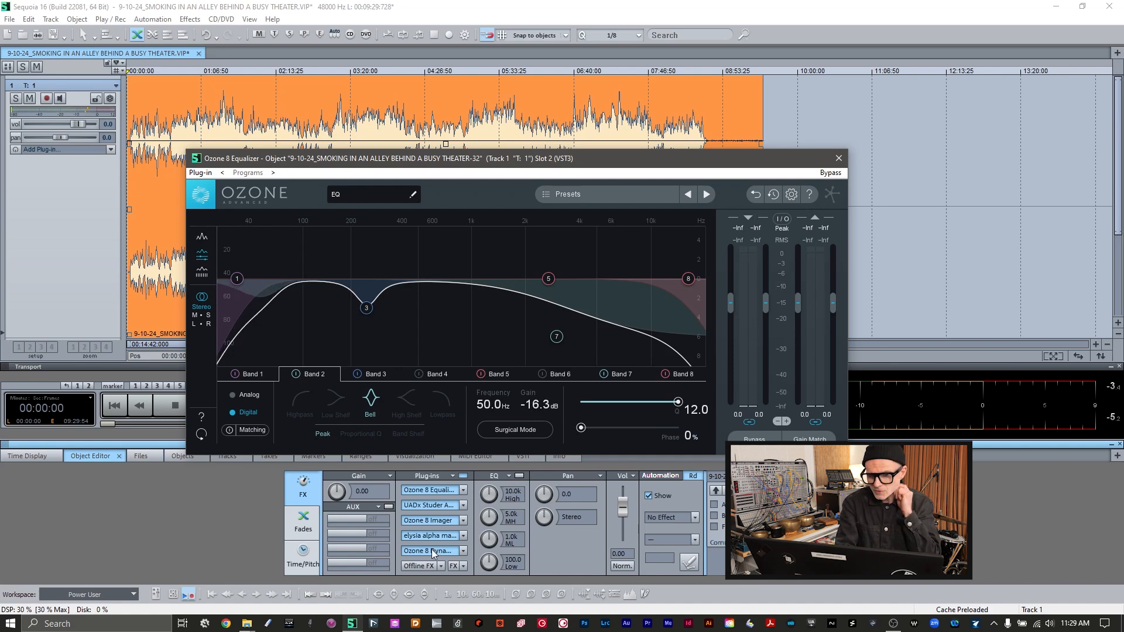
right_click(432, 553)
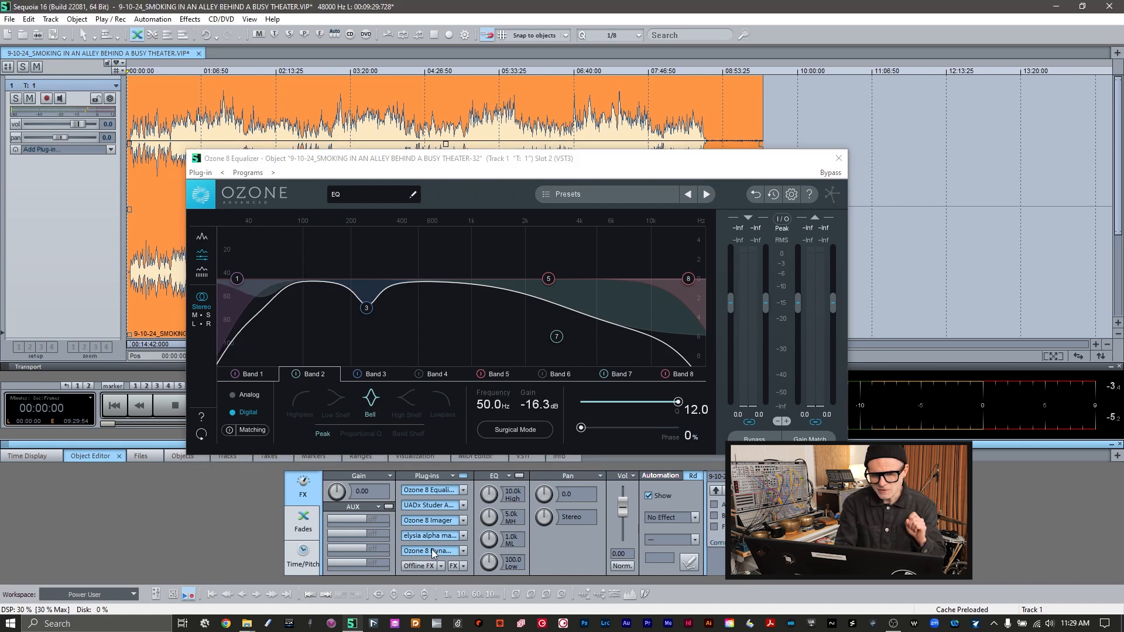
click(432, 554)
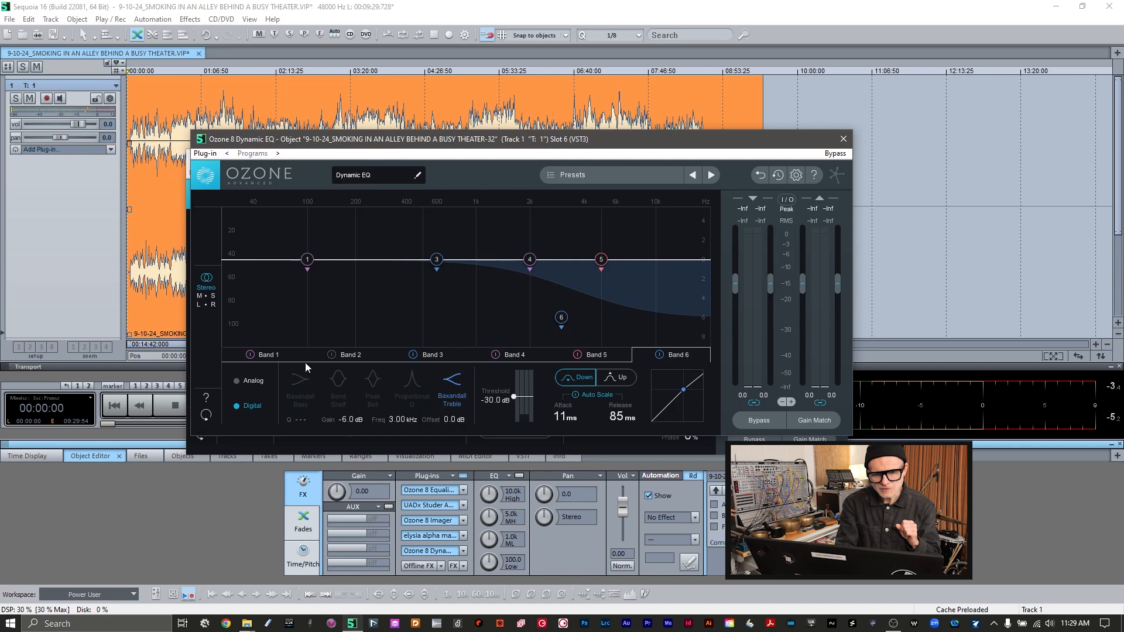
- Make Dynamic EQ band 1 a Proportional Q filter at 50 Hz with about -12.4 dB gain and a Q of 5.90
click(264, 355)
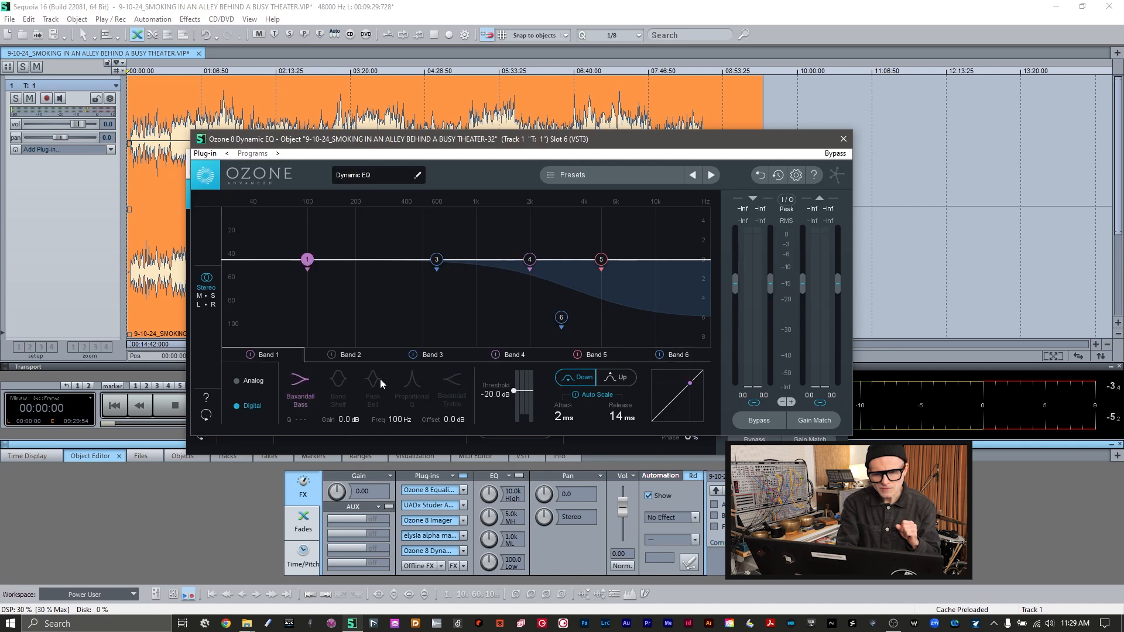
click(408, 380)
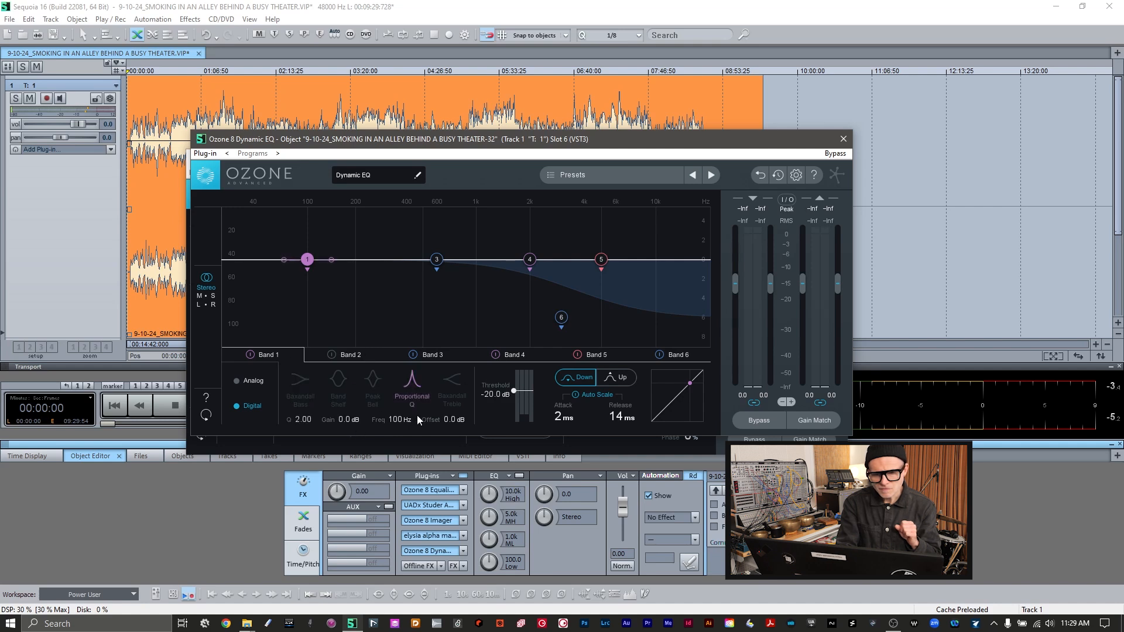
click(402, 419)
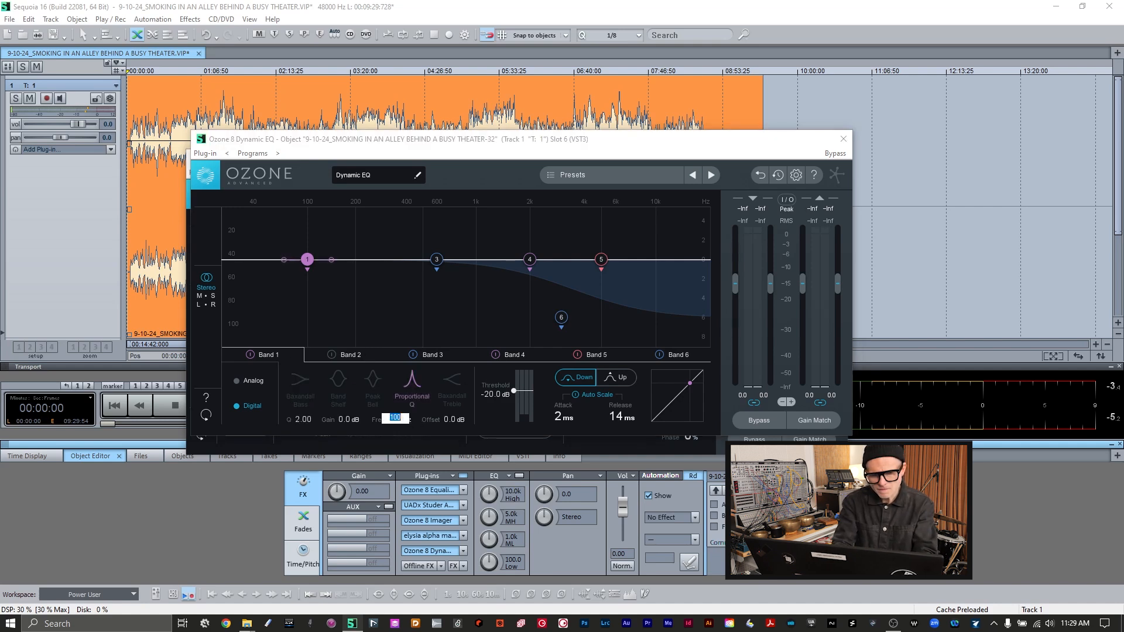
key(Return)
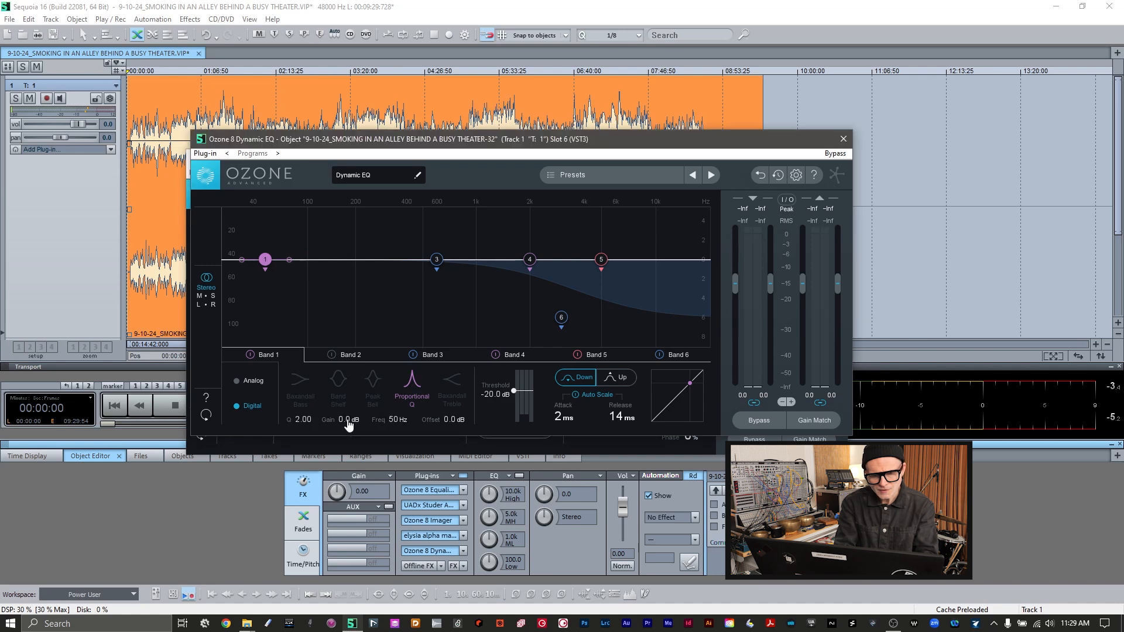
drag(349, 429, 351, 443)
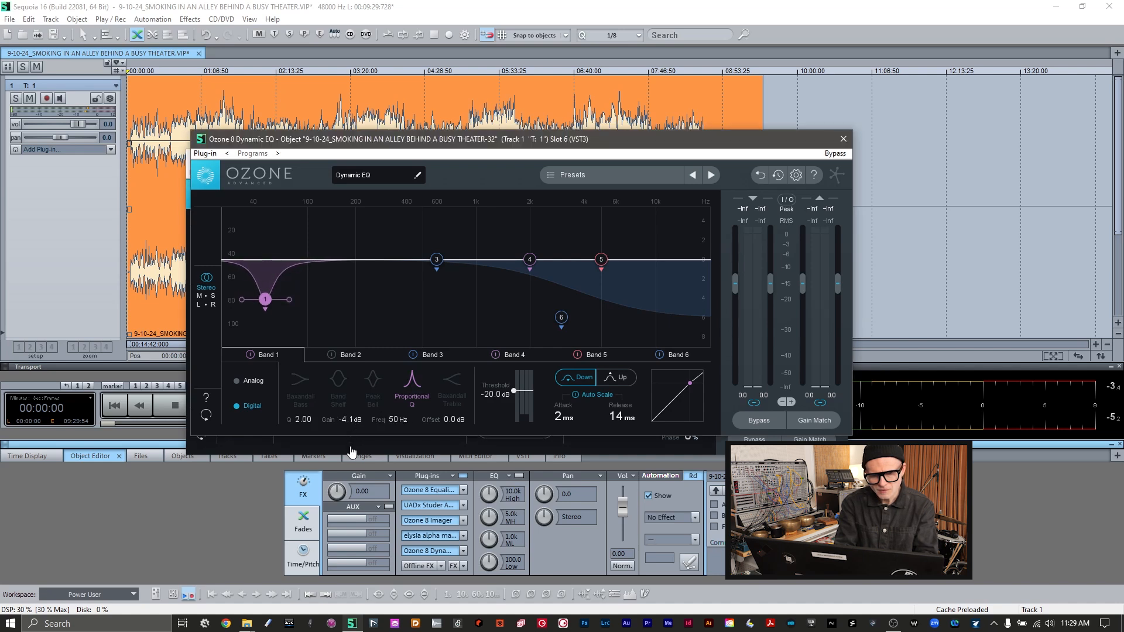
drag(312, 425, 317, 315)
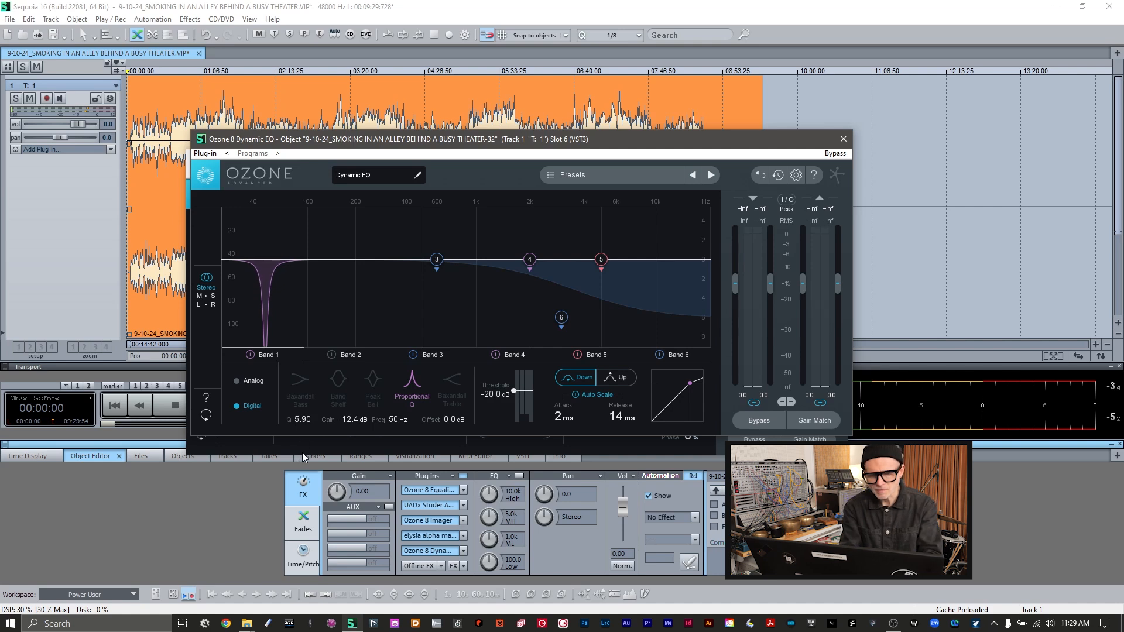
- Play from the start with the Dynamic EQ window moved clear of the equalizer, and lower band 1's Q to 4.40
key(space)
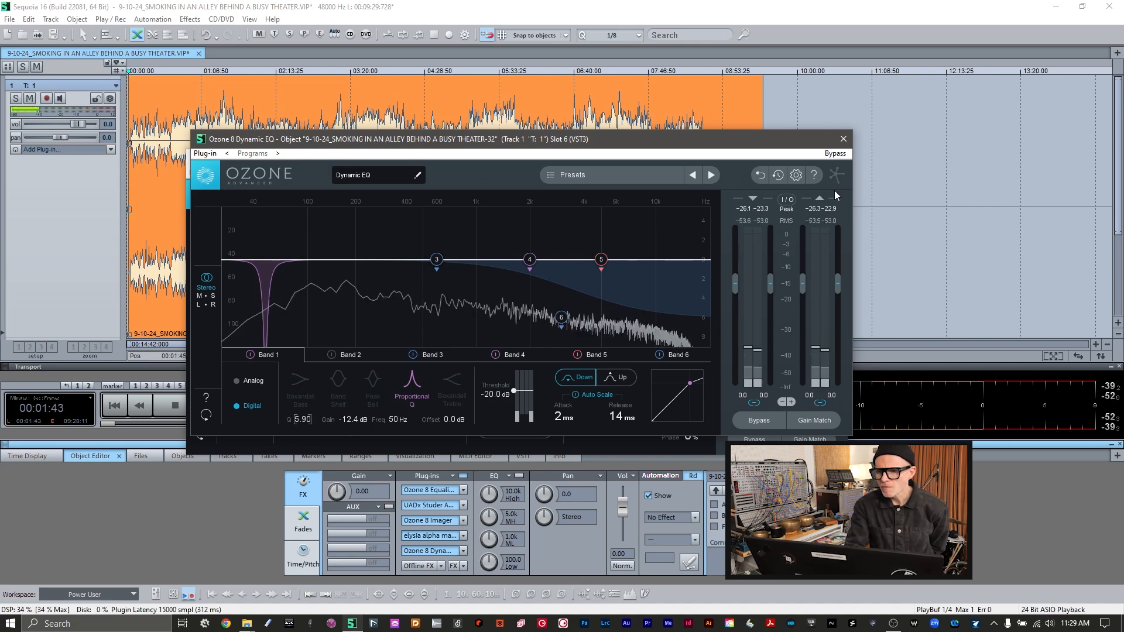
drag(769, 134, 1021, 27)
drag(809, 50, 878, 27)
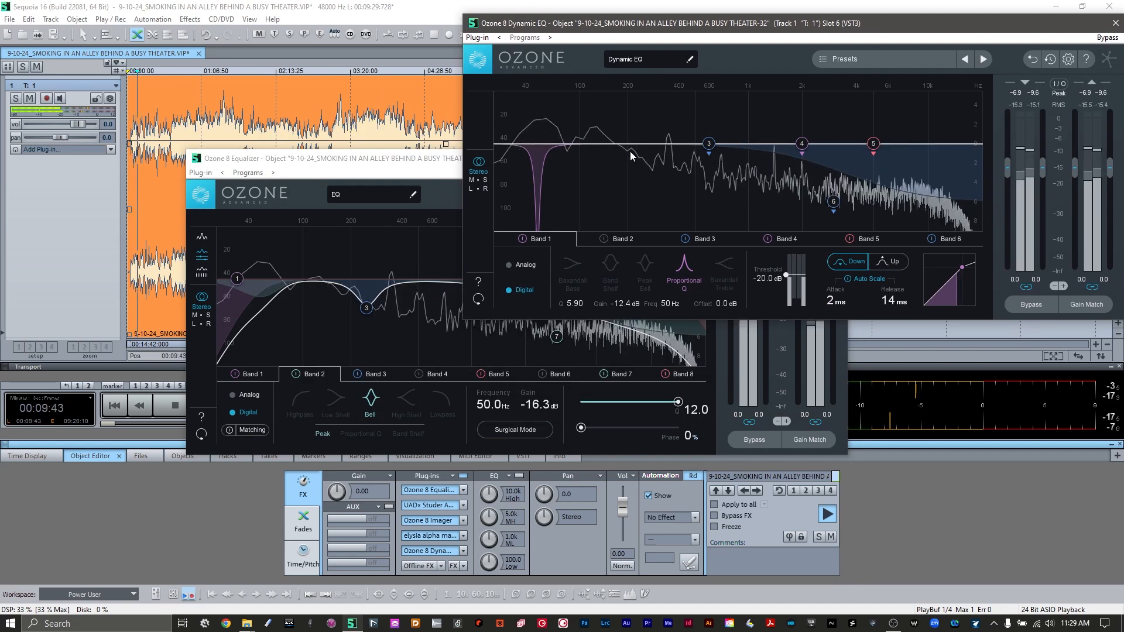
drag(573, 308, 573, 316)
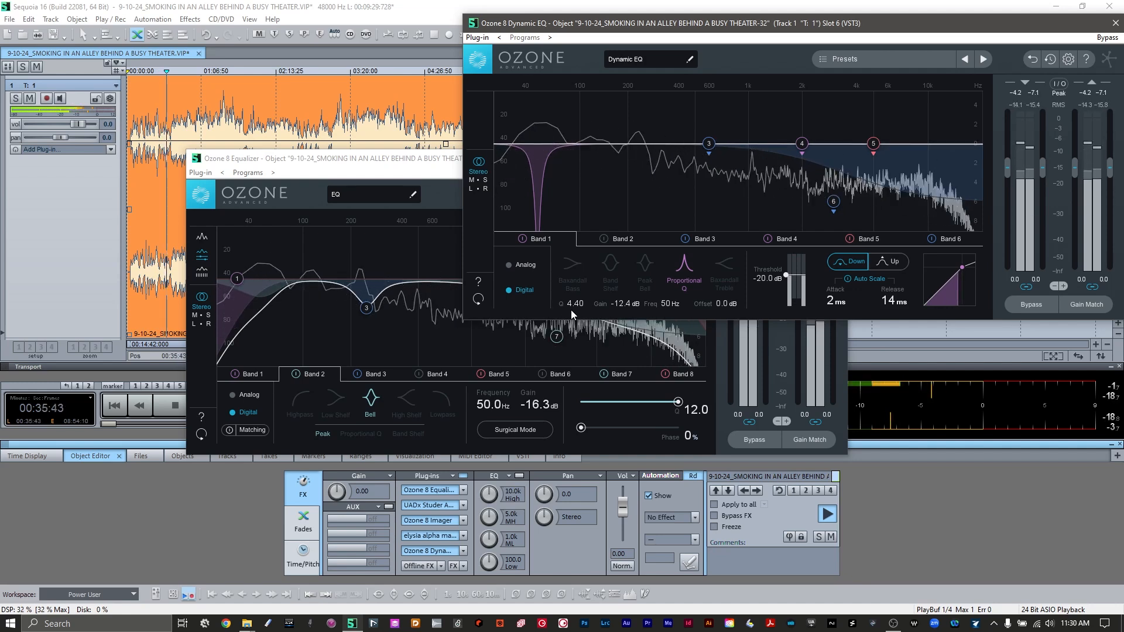
- Open the mixer's SPL HawkEye and ADPTR StreamLiner master meters and spread their windows out to check levels and loudness during playback
click(377, 20)
key(m)
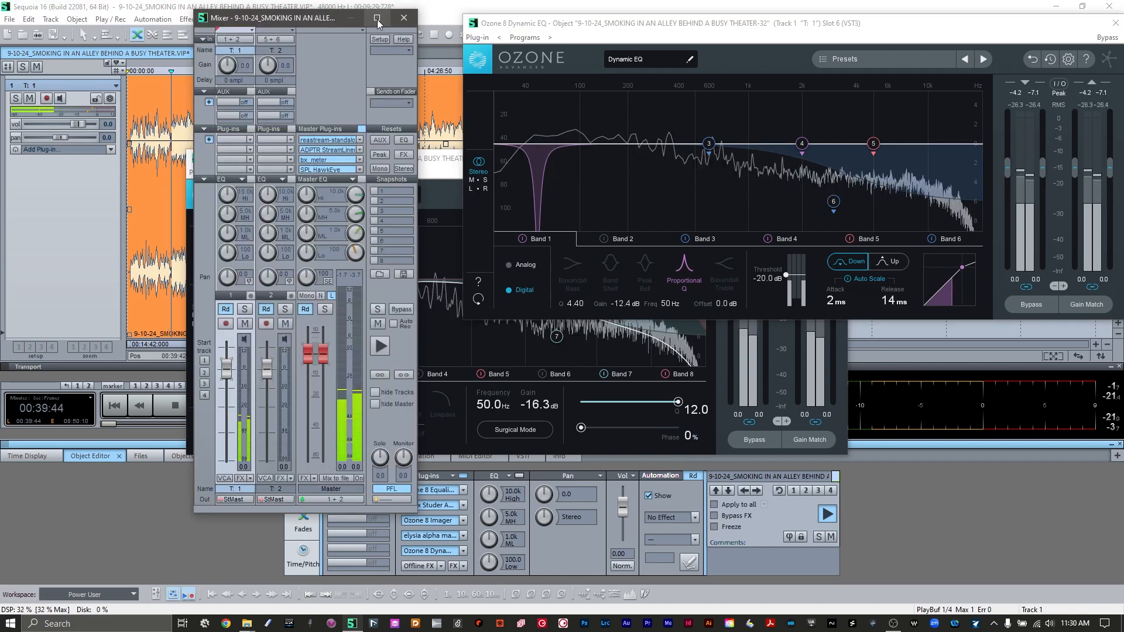
click(329, 170)
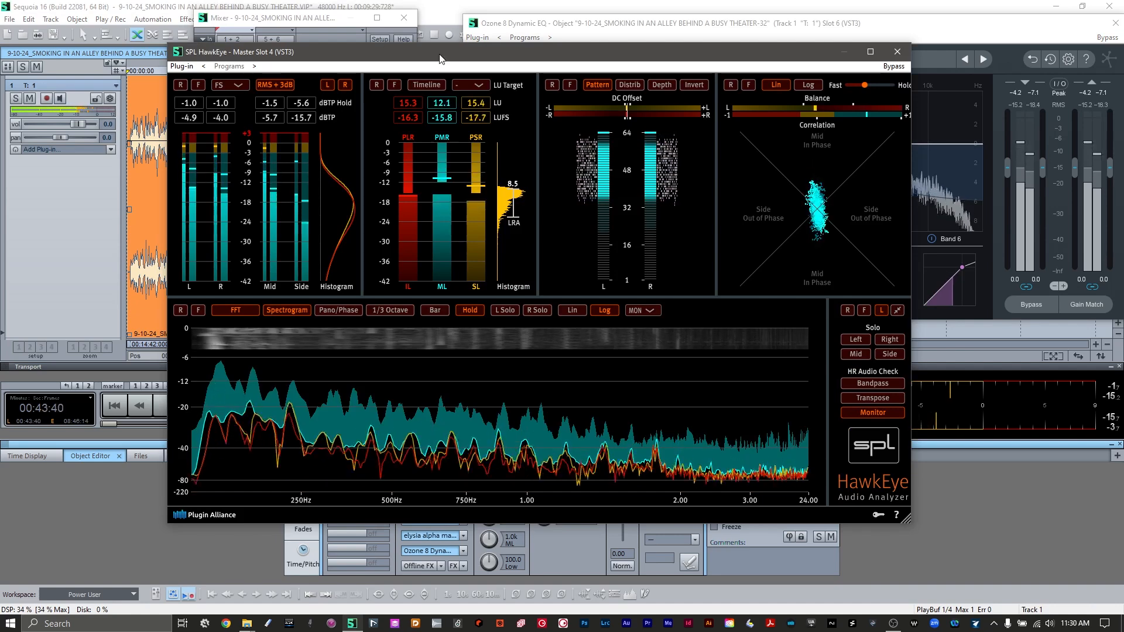
drag(440, 58, 666, 48)
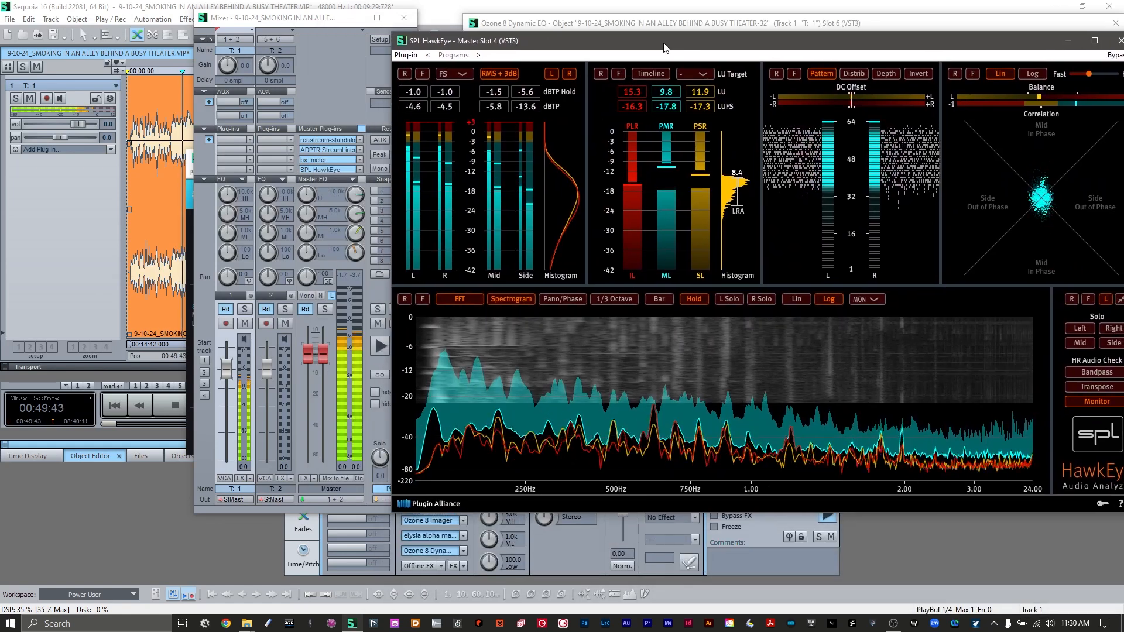
drag(331, 22, 191, 25)
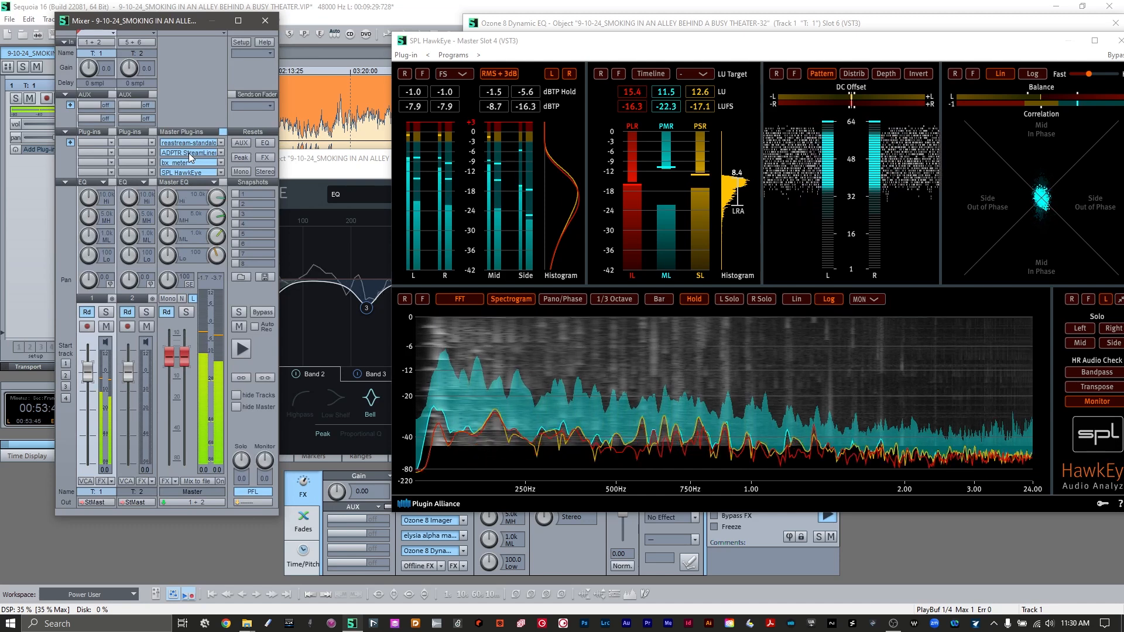
click(189, 153)
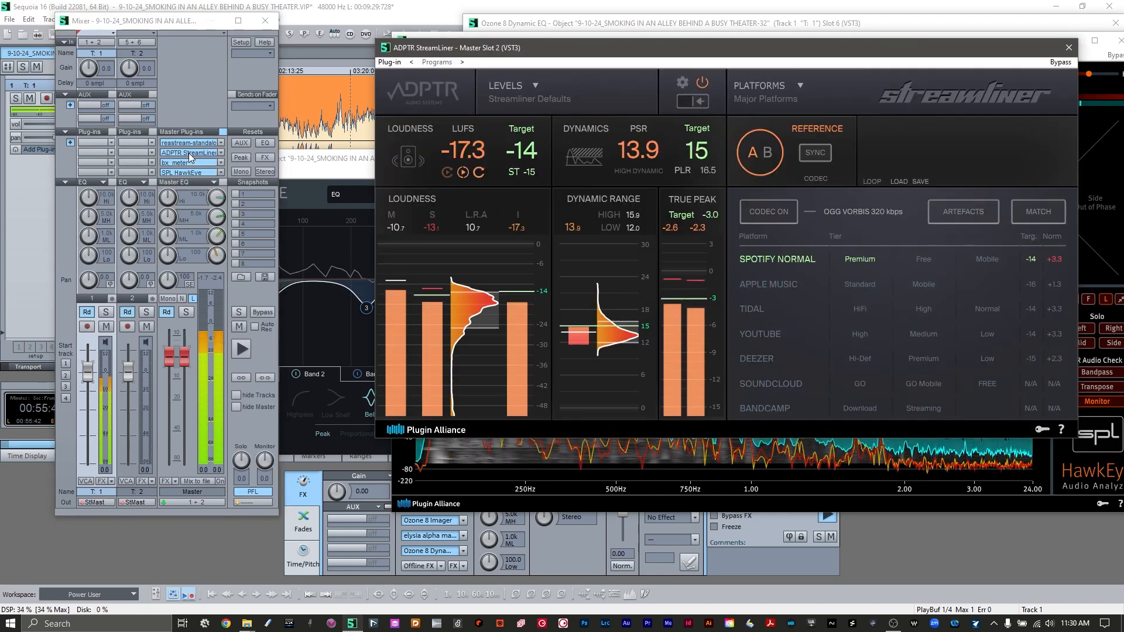
drag(634, 55, 292, 26)
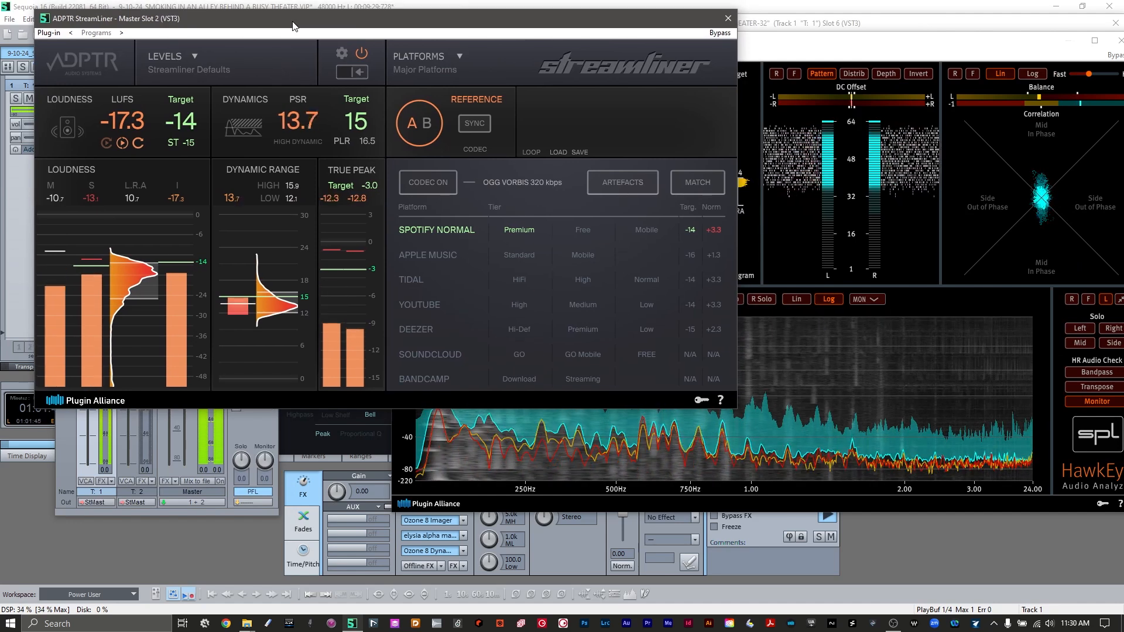
- Close the HawkEye, mixer and StreamLiner windows
click(800, 45)
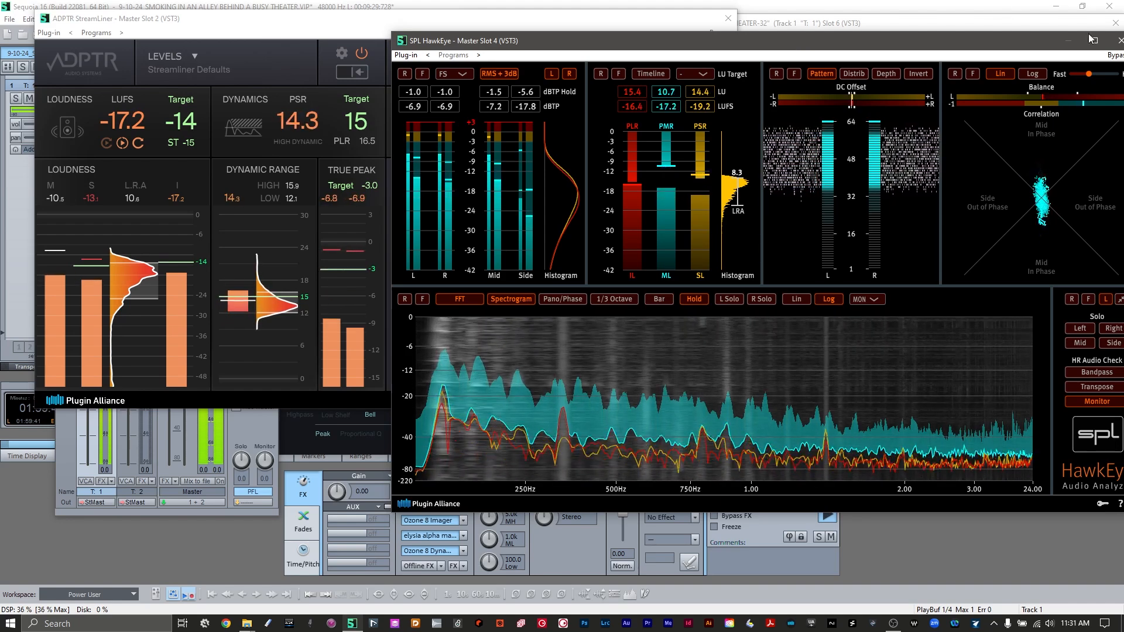
click(1120, 41)
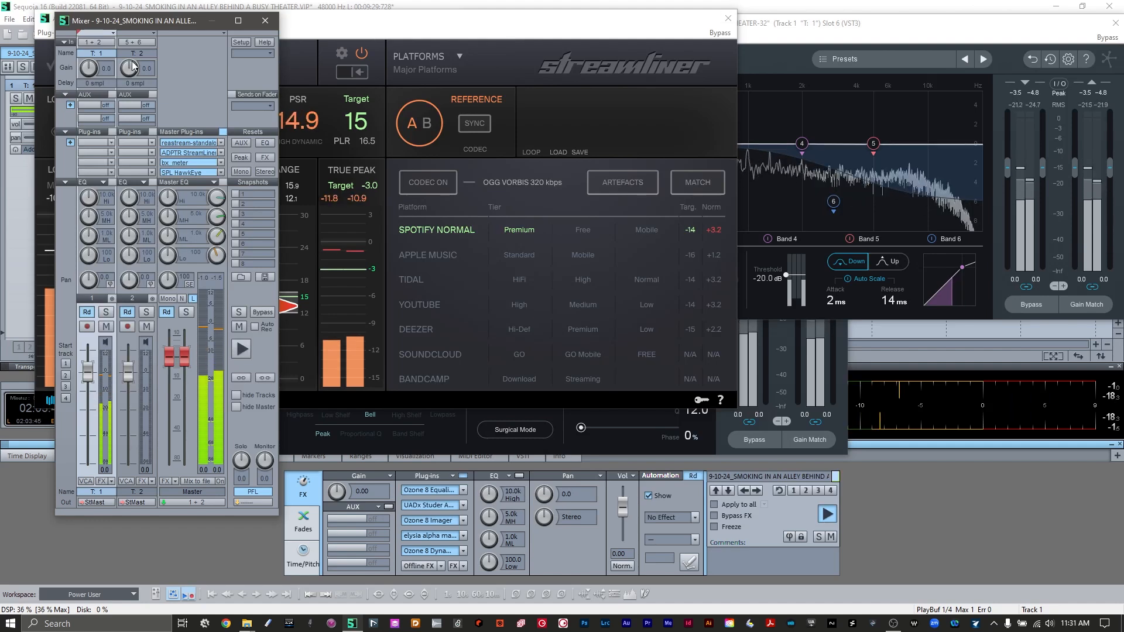
click(270, 18)
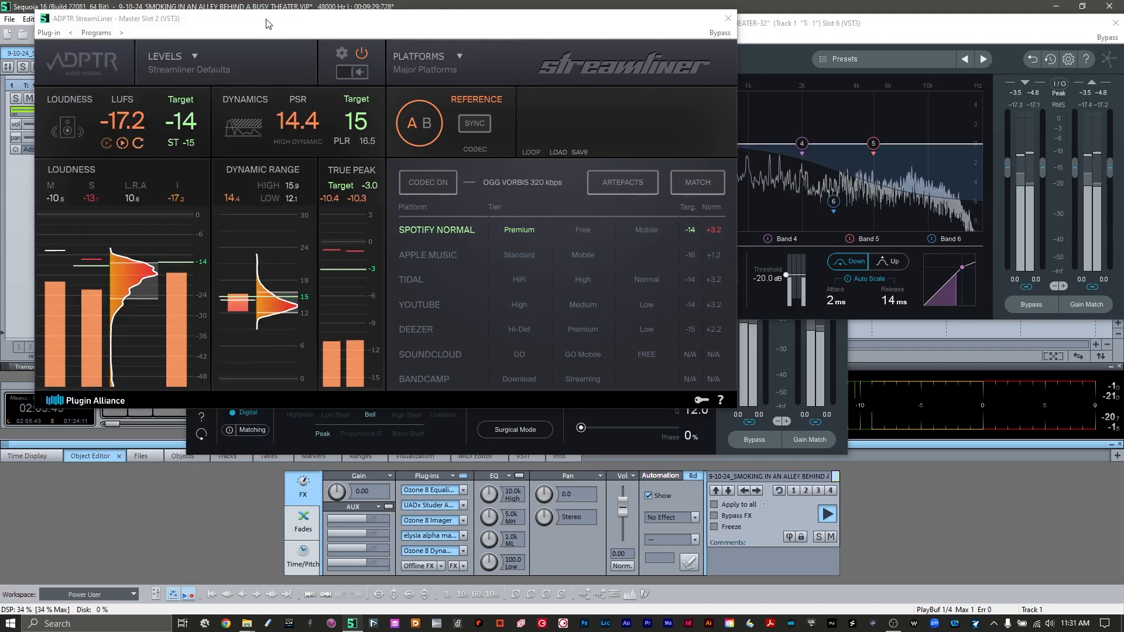
drag(672, 28, 782, 27)
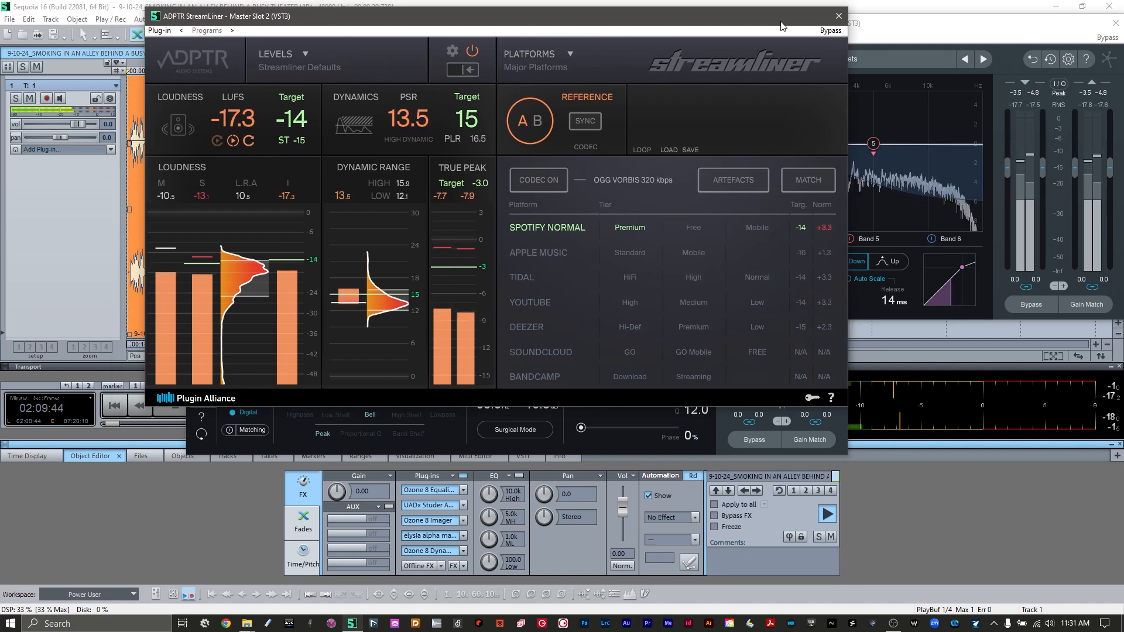
click(838, 17)
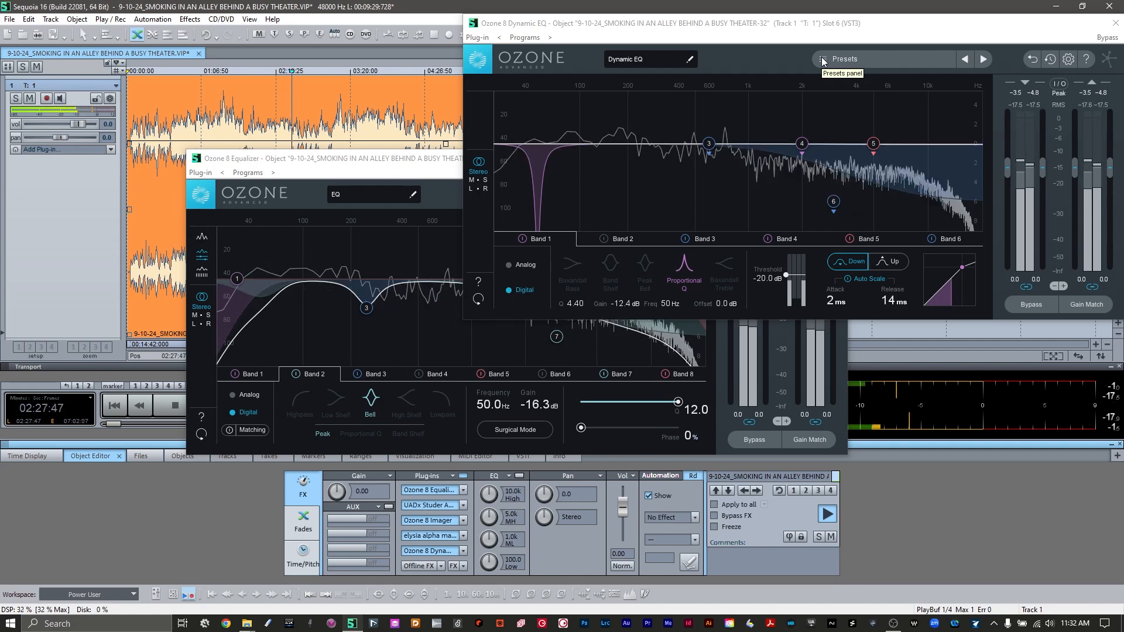
- Lower the Q of the Dynamic EQ's 50 Hz band 1 to 2.60
click(536, 240)
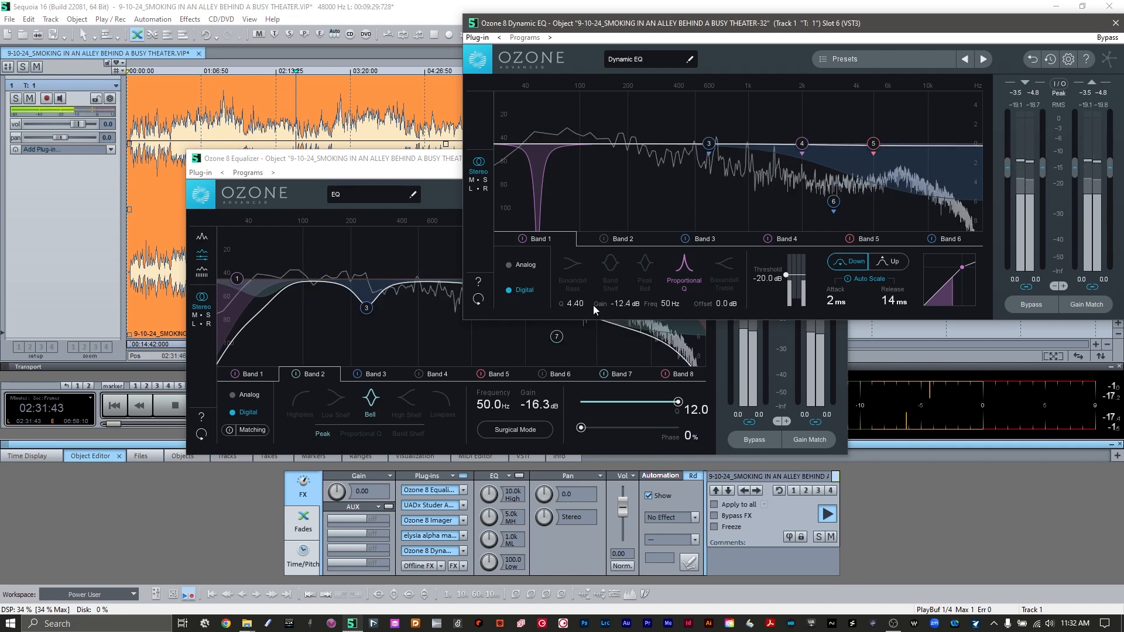
drag(573, 307, 574, 317)
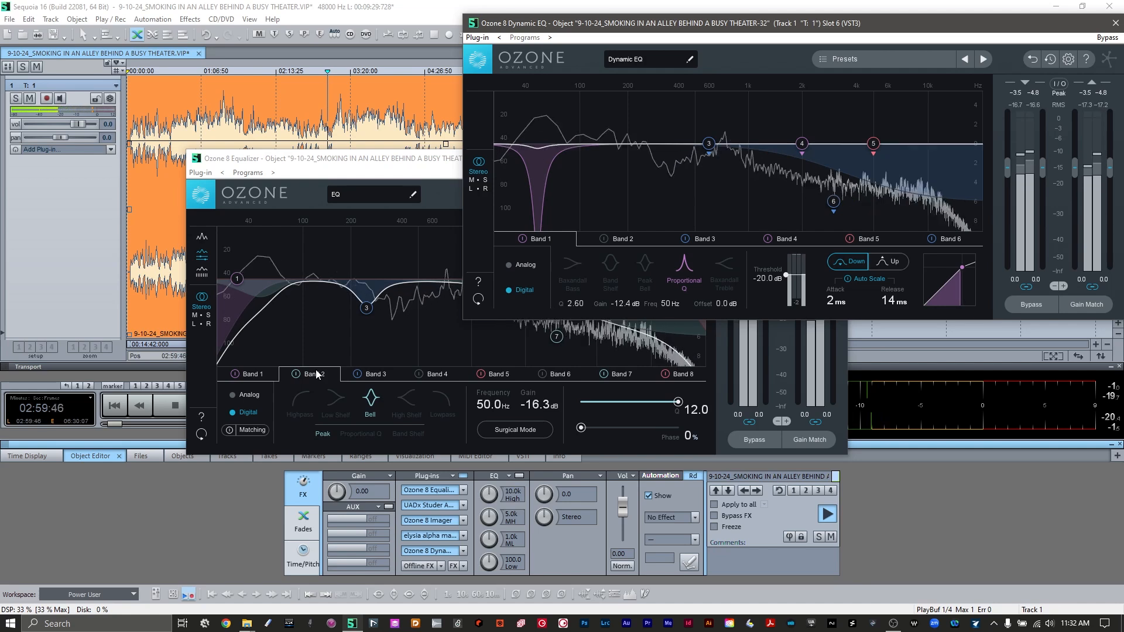
- Compare Low Shelf with Bell on the equalizer's 50 Hz band 2, keep Bell, and lower its Q to 9.6
click(339, 397)
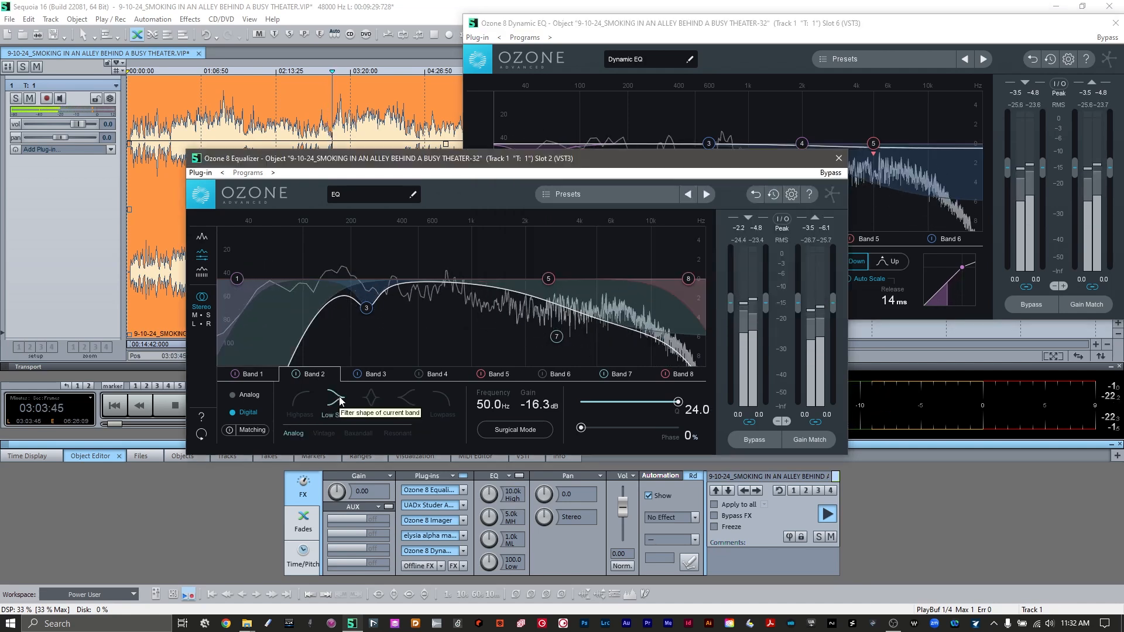
click(368, 401)
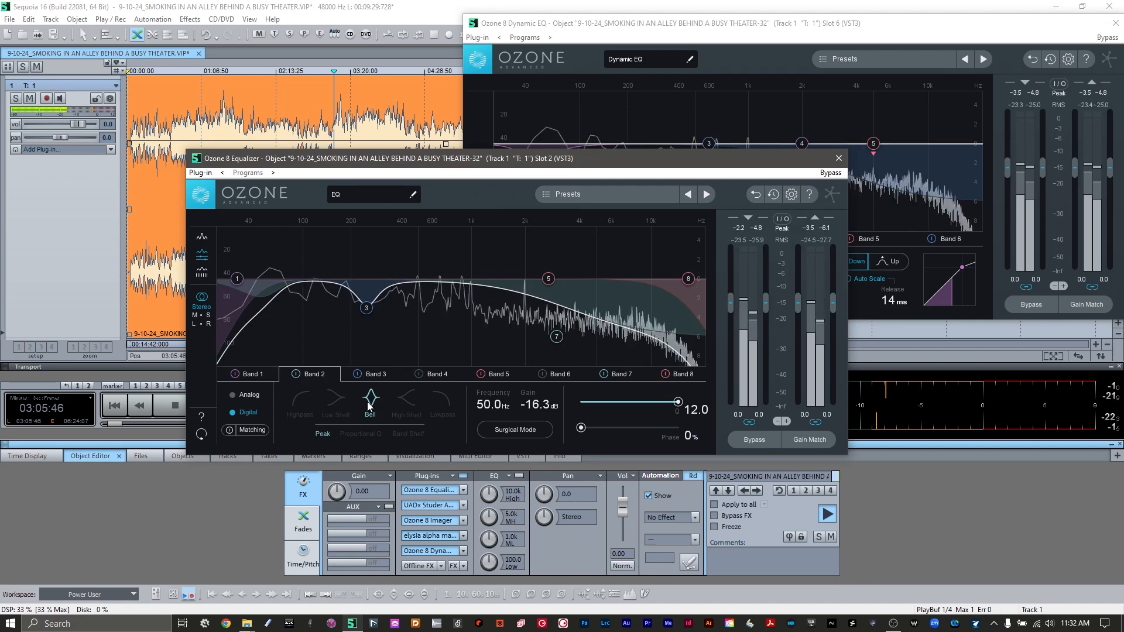
click(336, 402)
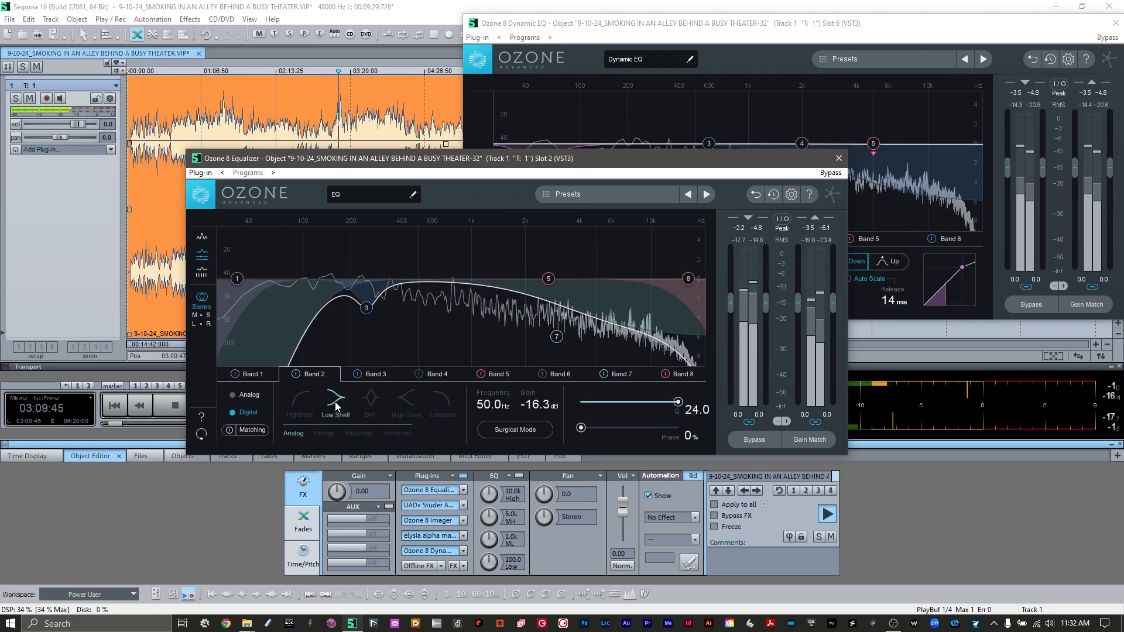
click(369, 400)
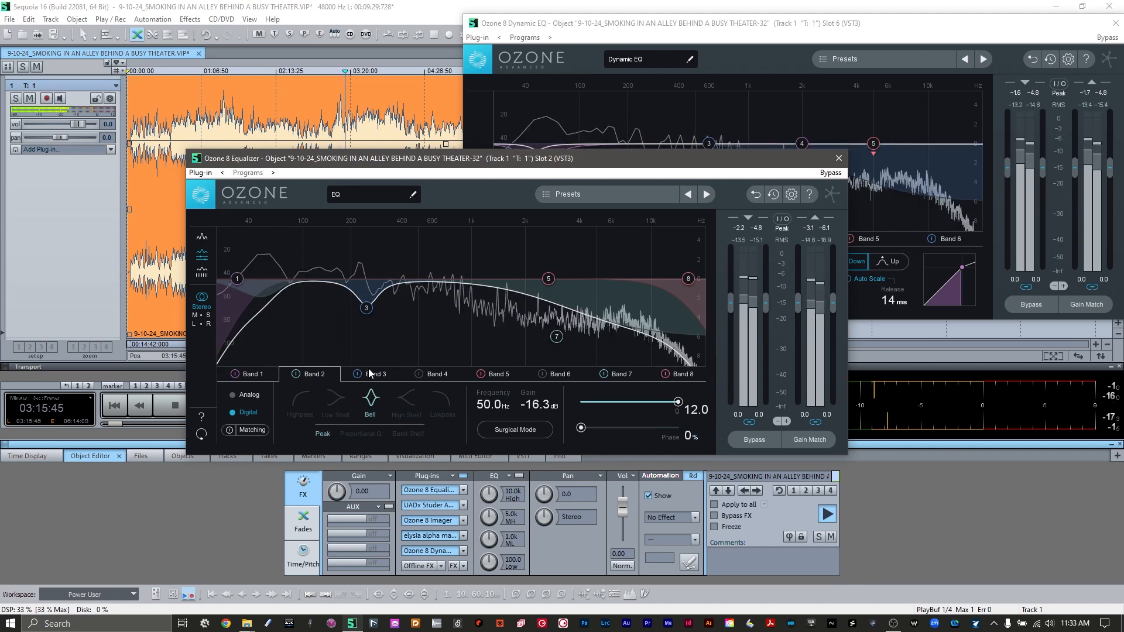
drag(678, 403, 669, 402)
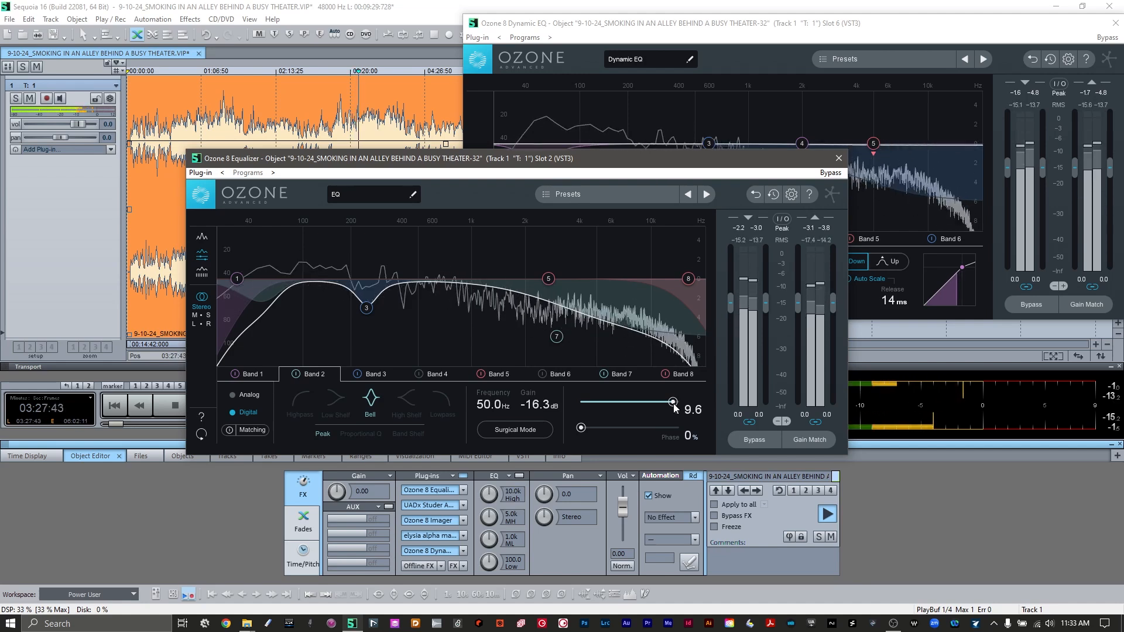
- Compare the equalizer with its 250 Hz band 3 off and on, set that band's gain to -2 dB, and close the equalizer
click(359, 375)
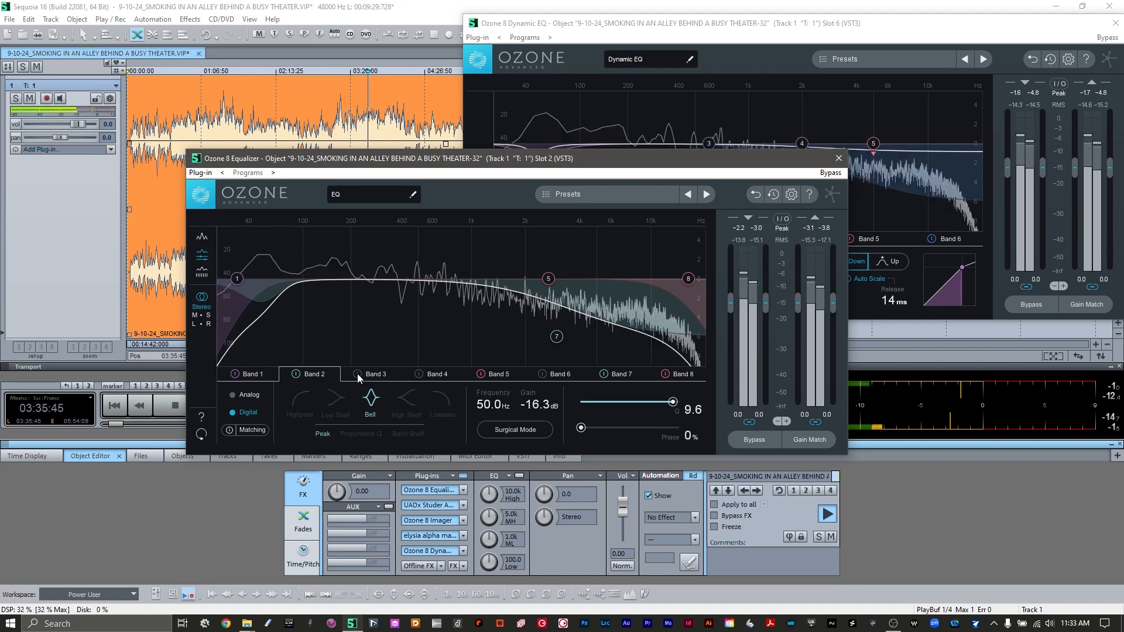
click(370, 377)
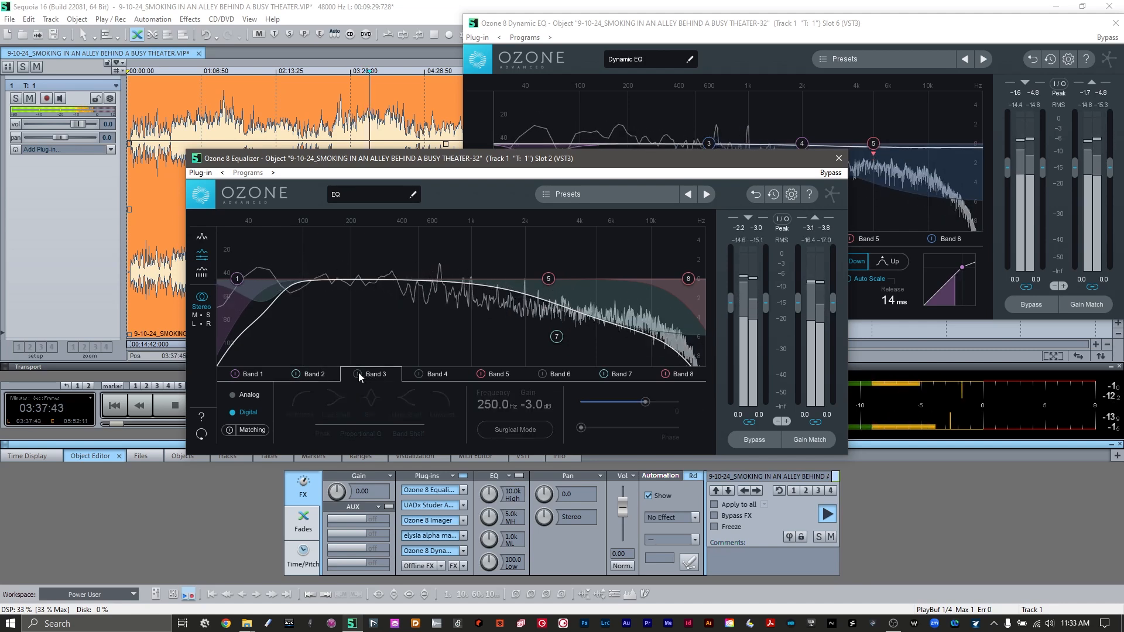
click(356, 373)
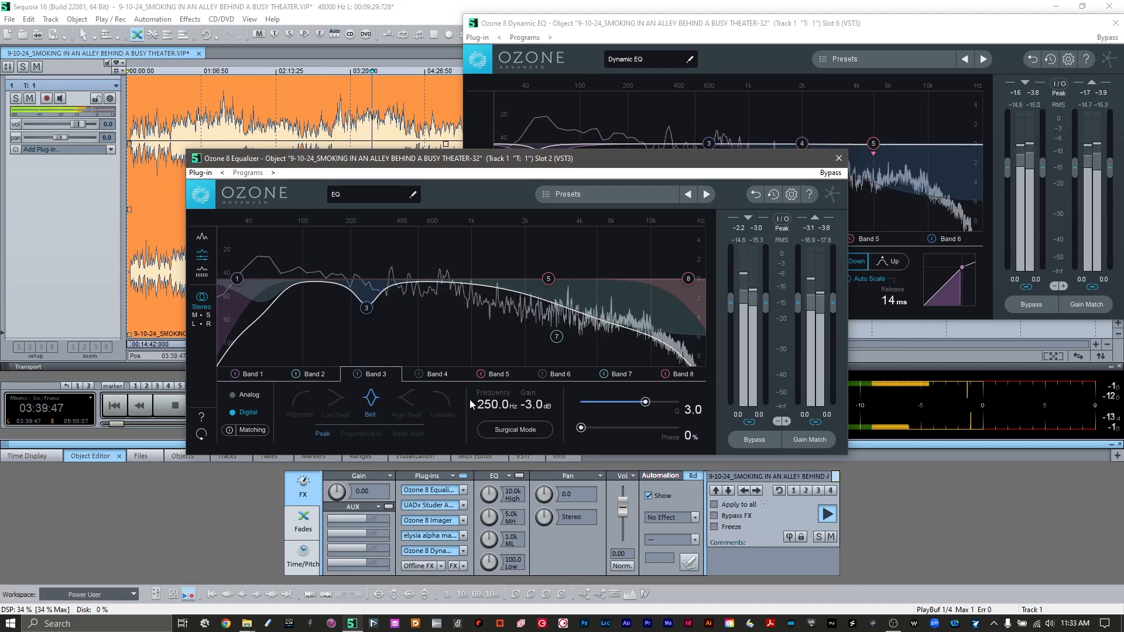
double_click(525, 410)
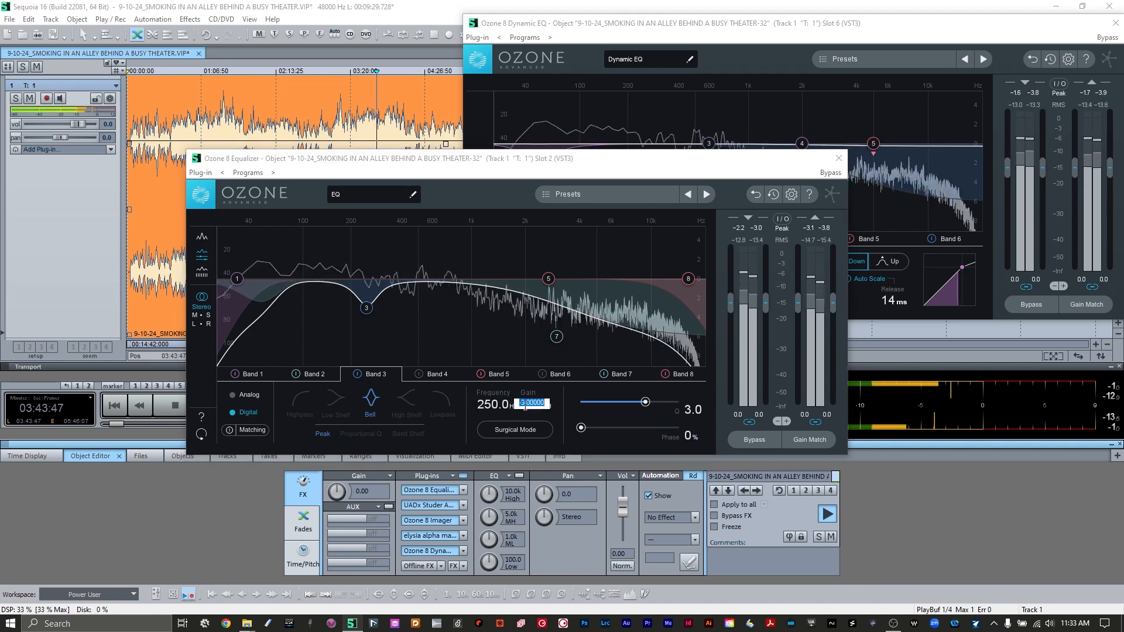
text(-2)
key(Escape)
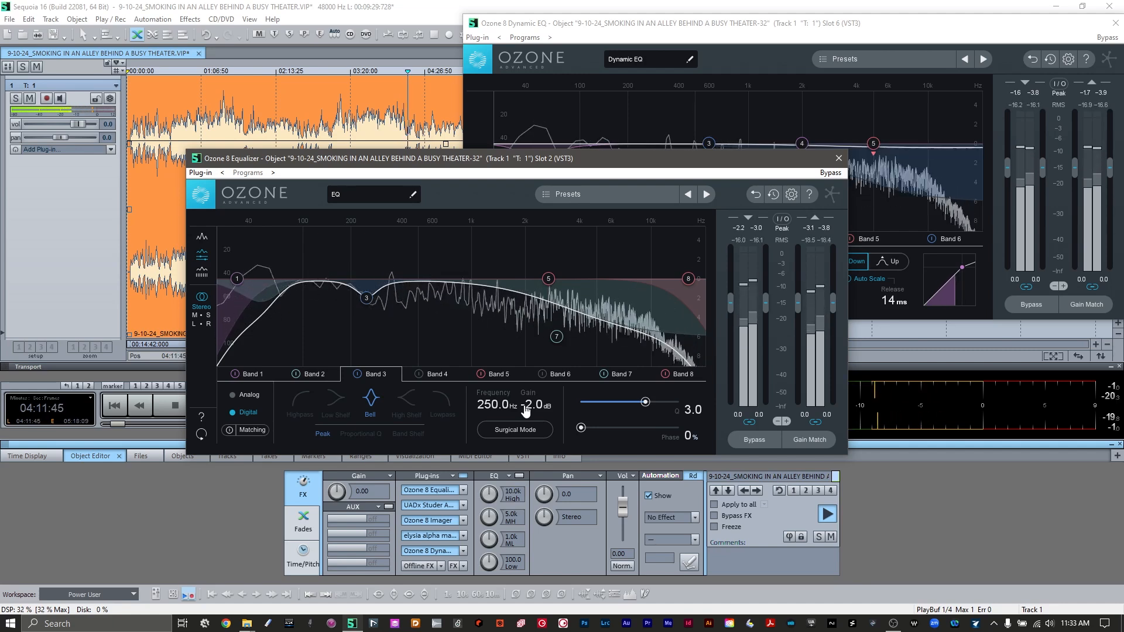
click(838, 159)
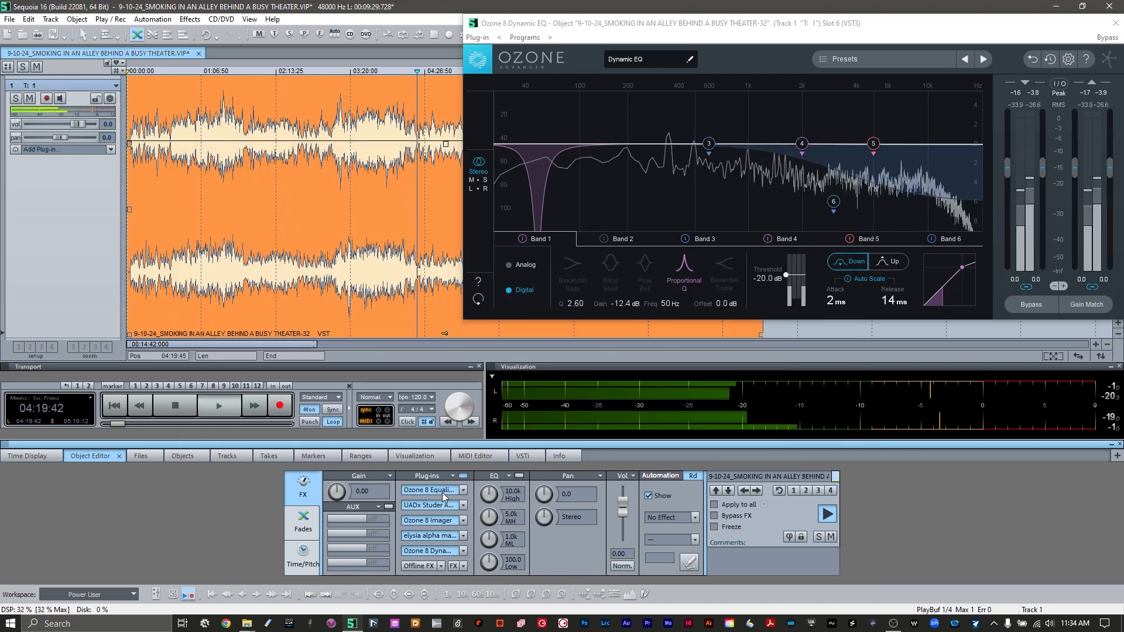
- Review the object's plug-in chain in Effect Routing, and close the routing, equalizer and Dynamic EQ windows
click(455, 565)
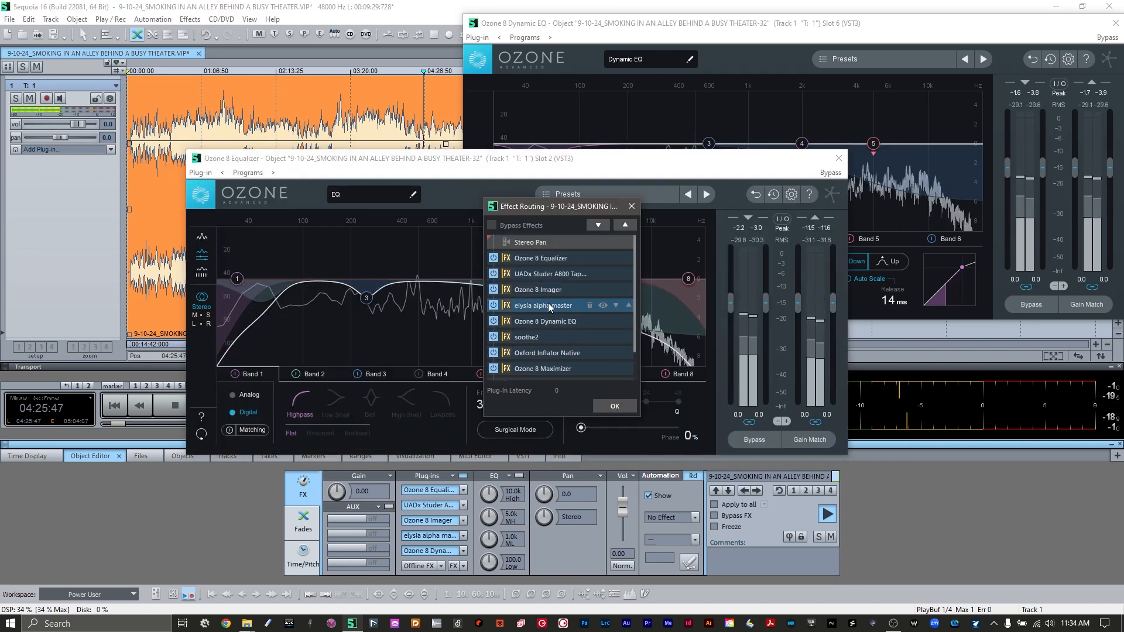
scroll(548, 303, down, 1)
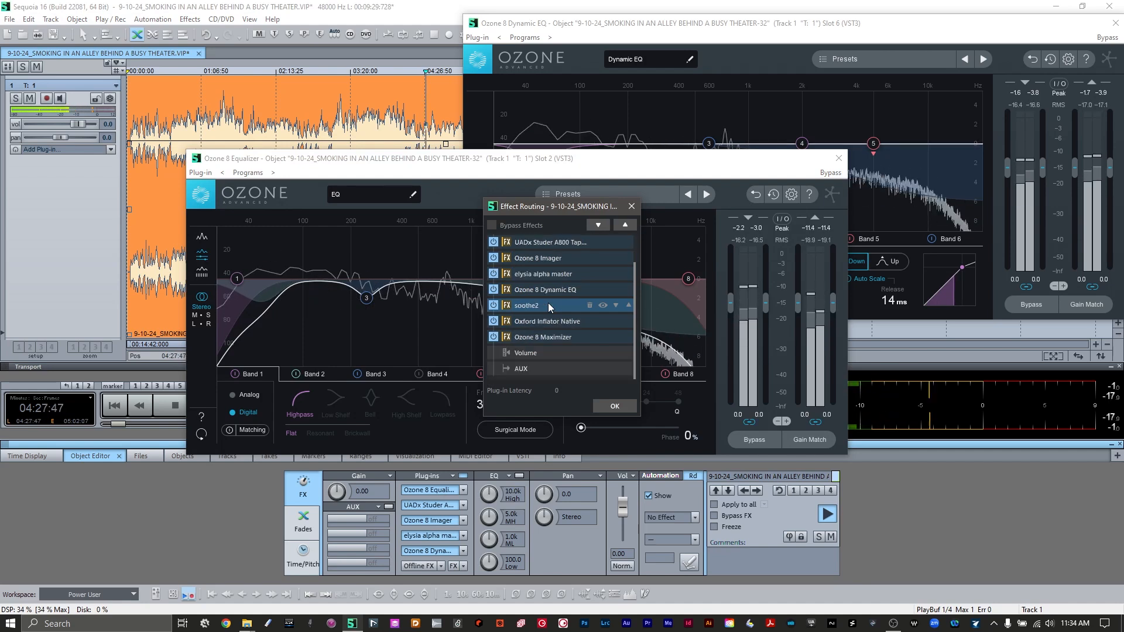
click(632, 208)
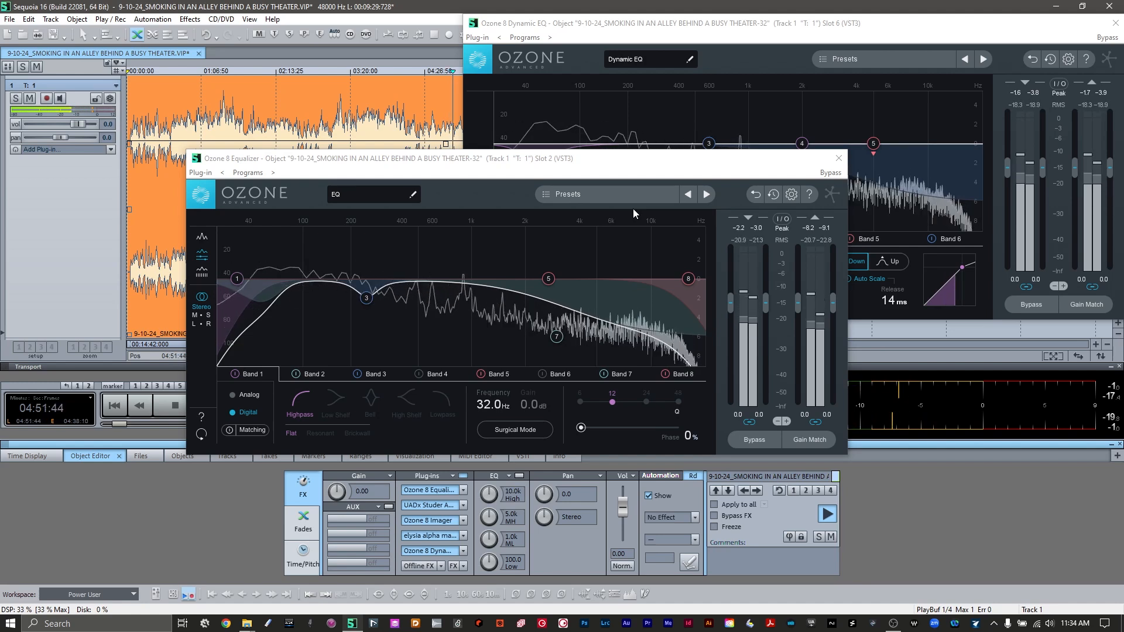
click(836, 159)
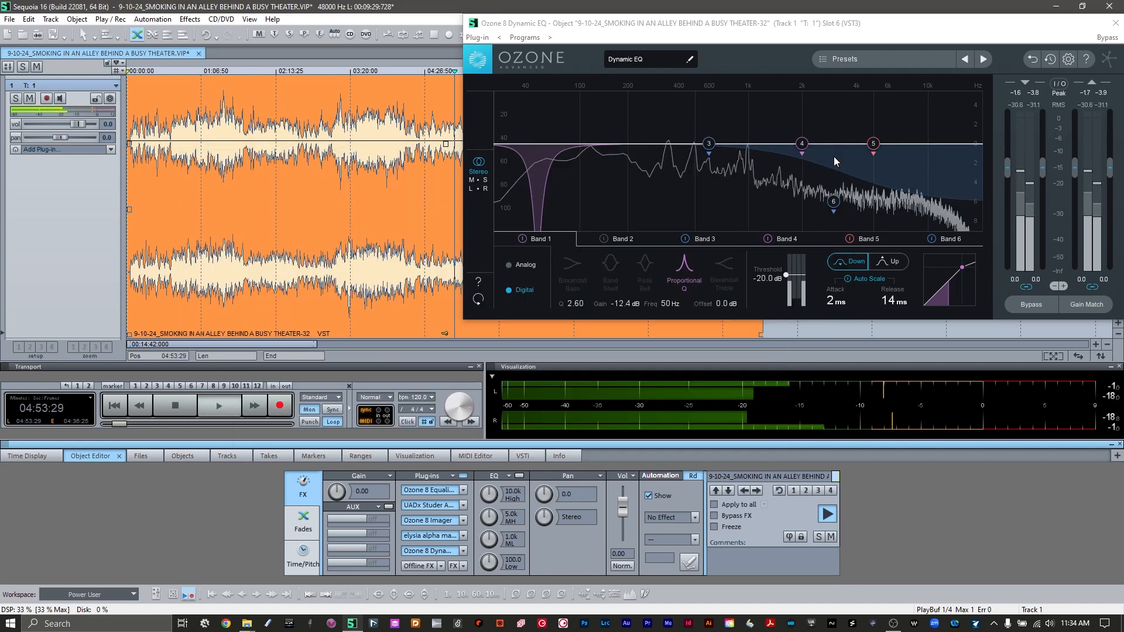
click(1112, 26)
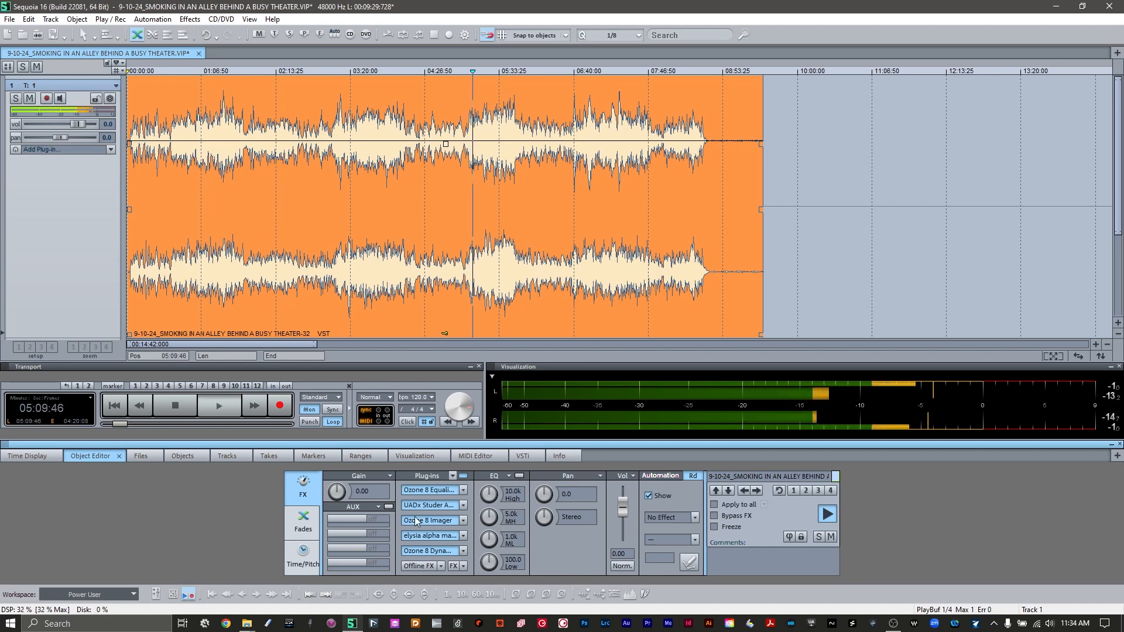
- Reopen the Dynamic EQ, set band 4 to 1.22 kHz with about -8.1 dB gain and a Q of 1.10, and close it
click(440, 554)
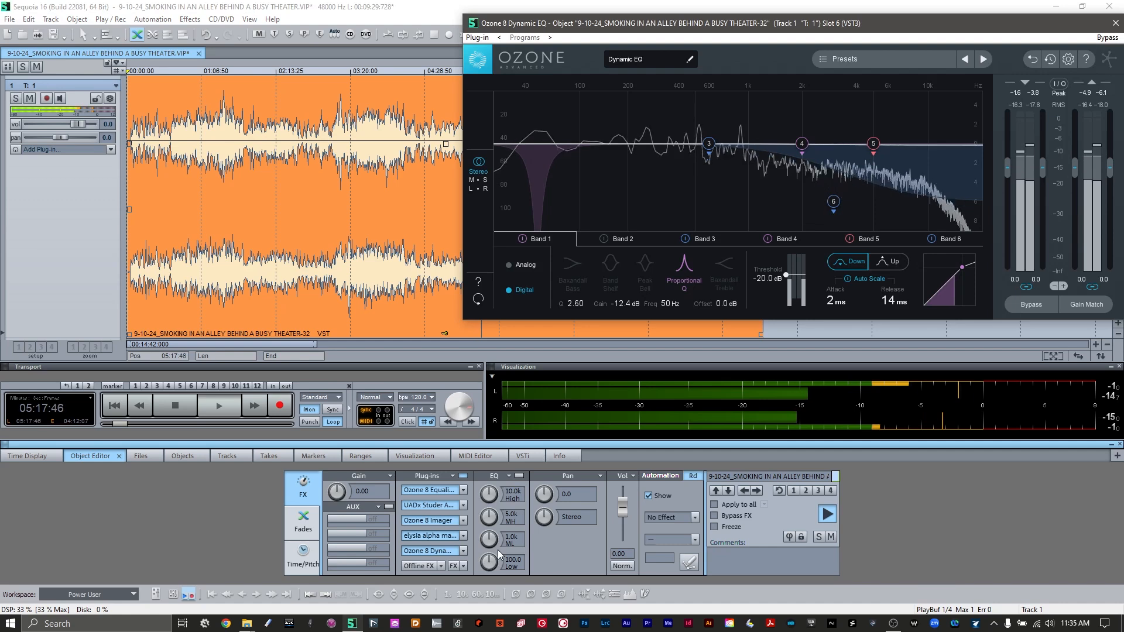
click(782, 240)
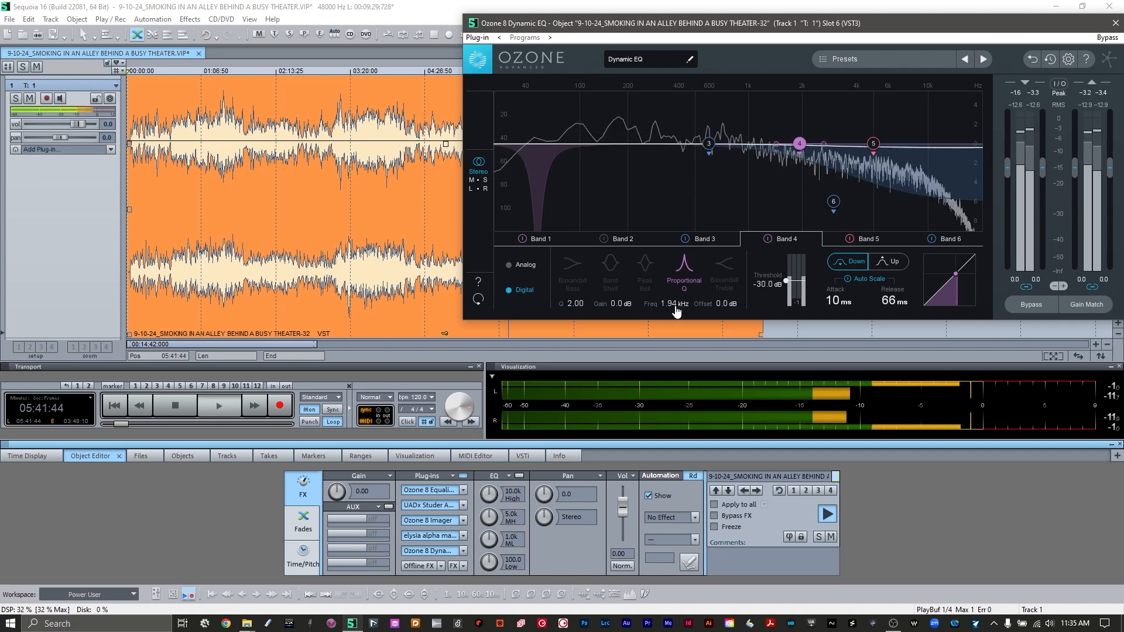
drag(677, 311, 671, 348)
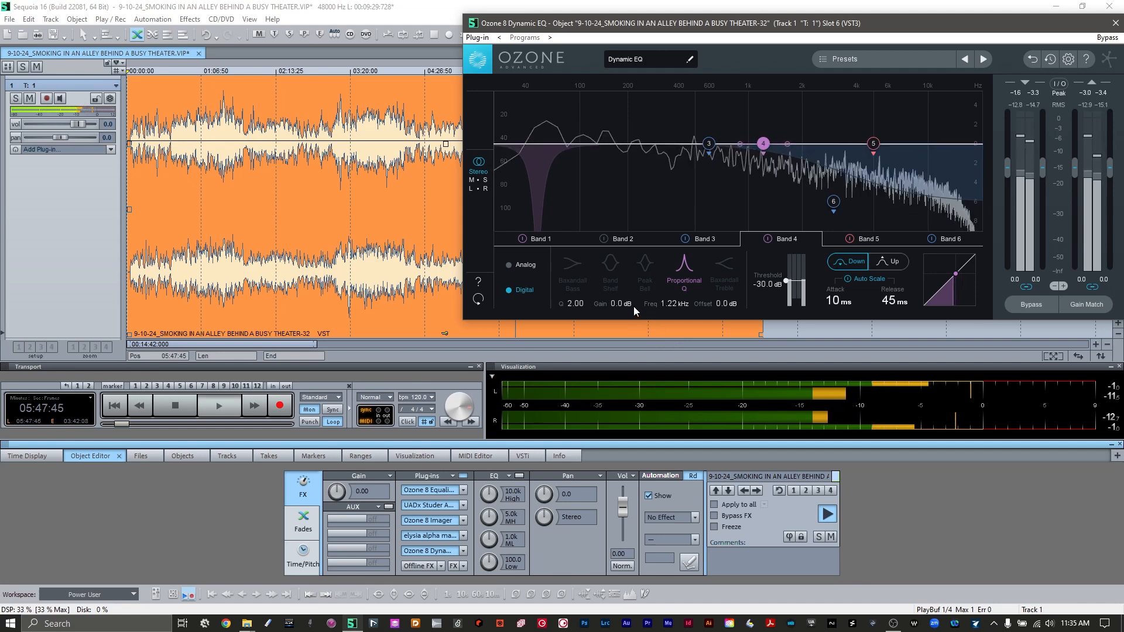
drag(626, 312, 579, 314)
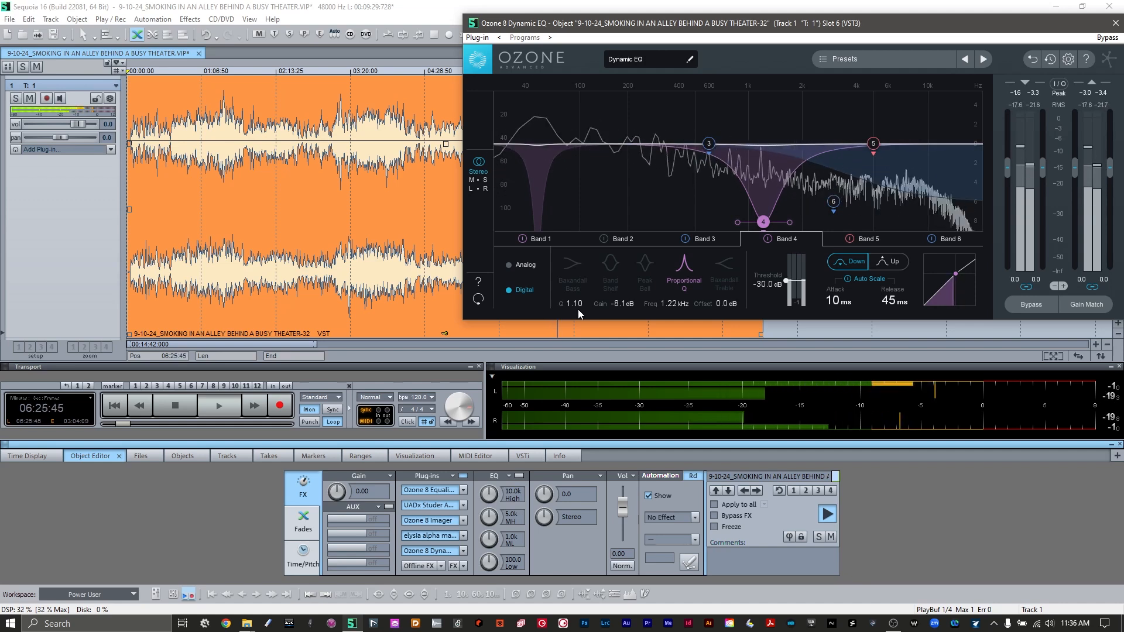
click(1115, 23)
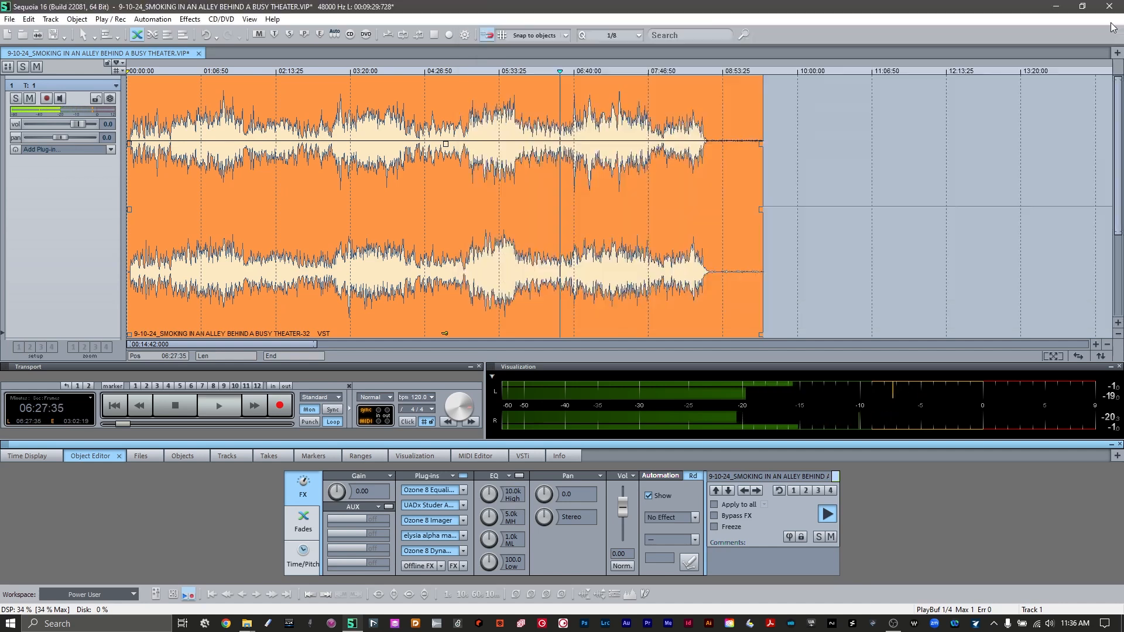
- Show the Visualization meters to examine the stereo image and frequency spectrum during playback
click(417, 458)
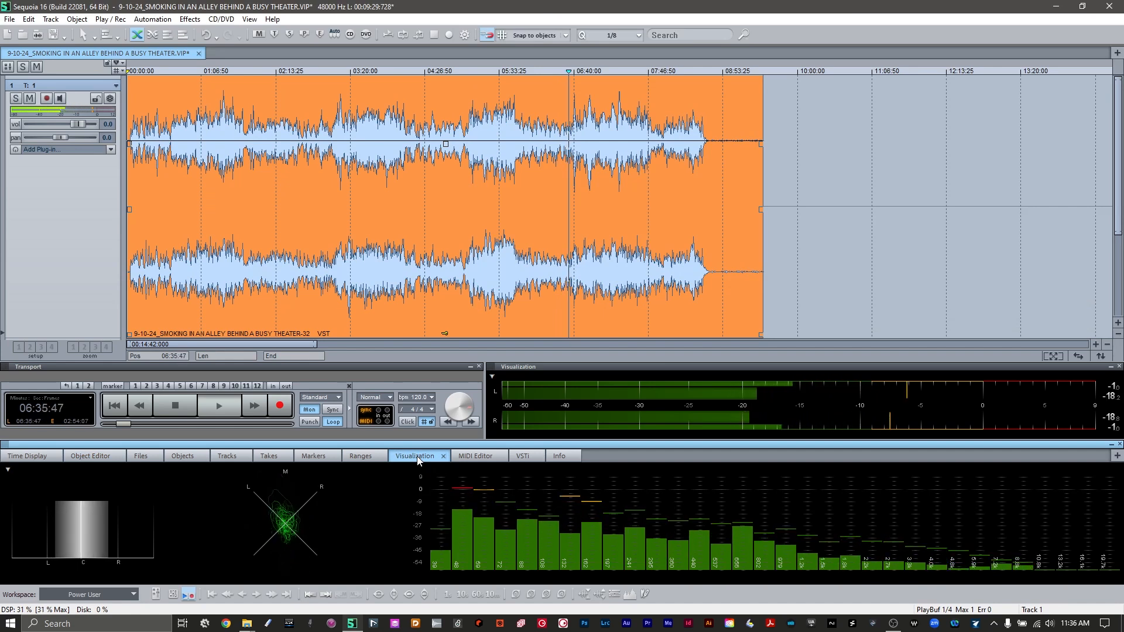
- Check the playback position in the large Time Display, and return to the Visualization meters
click(31, 459)
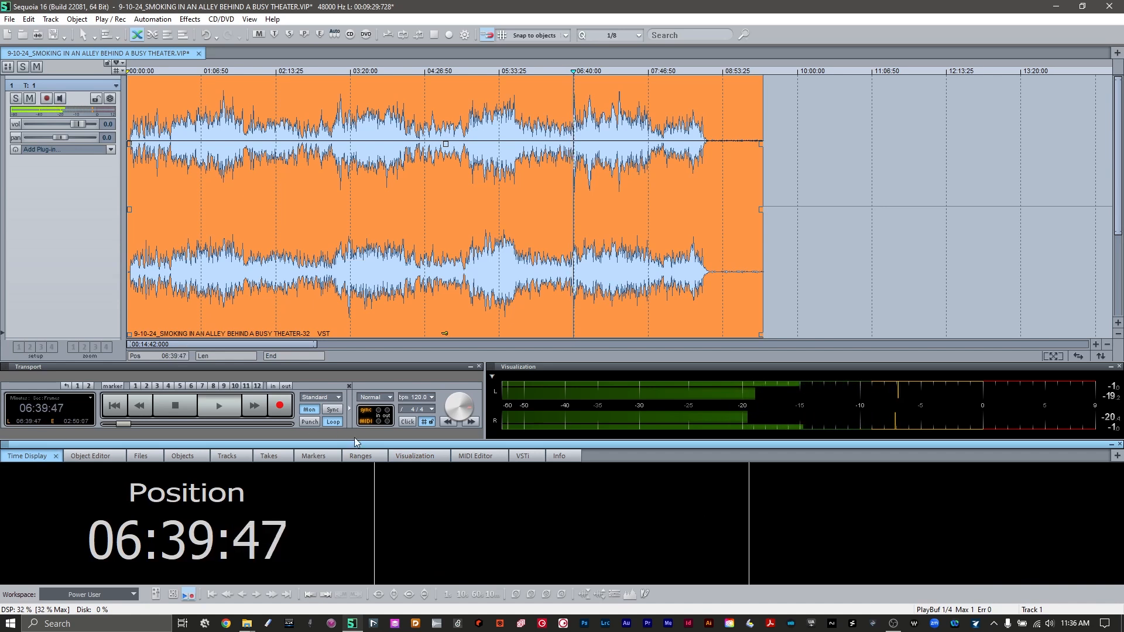
click(409, 458)
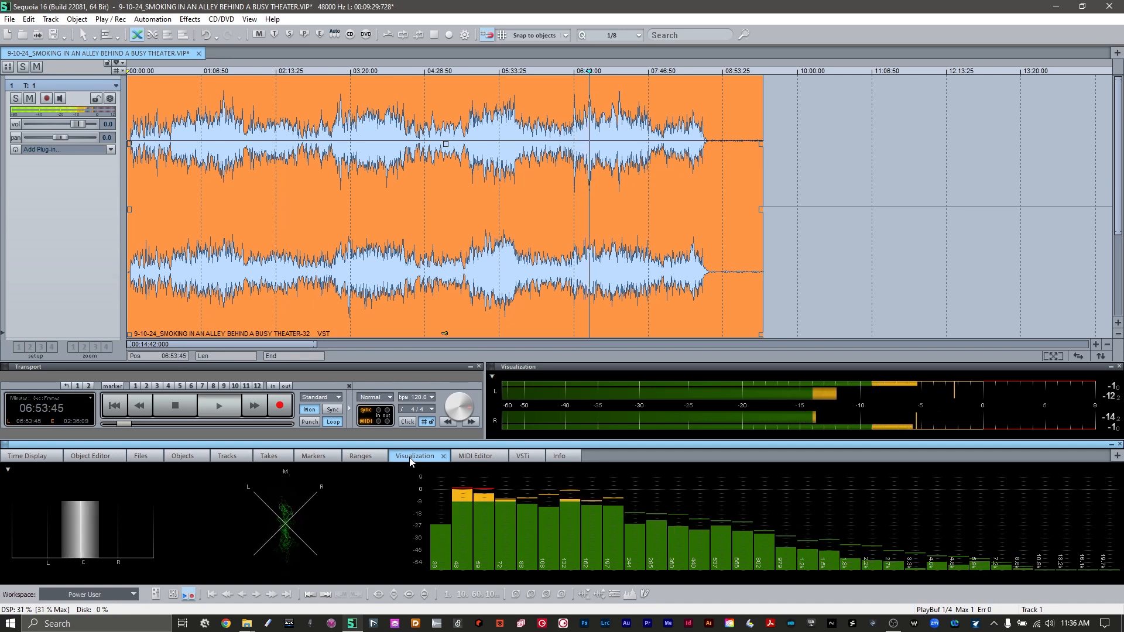
- Open the master's bx_meter from the mixer, hide the mixer, and move the meter window over the start of the track
key(m)
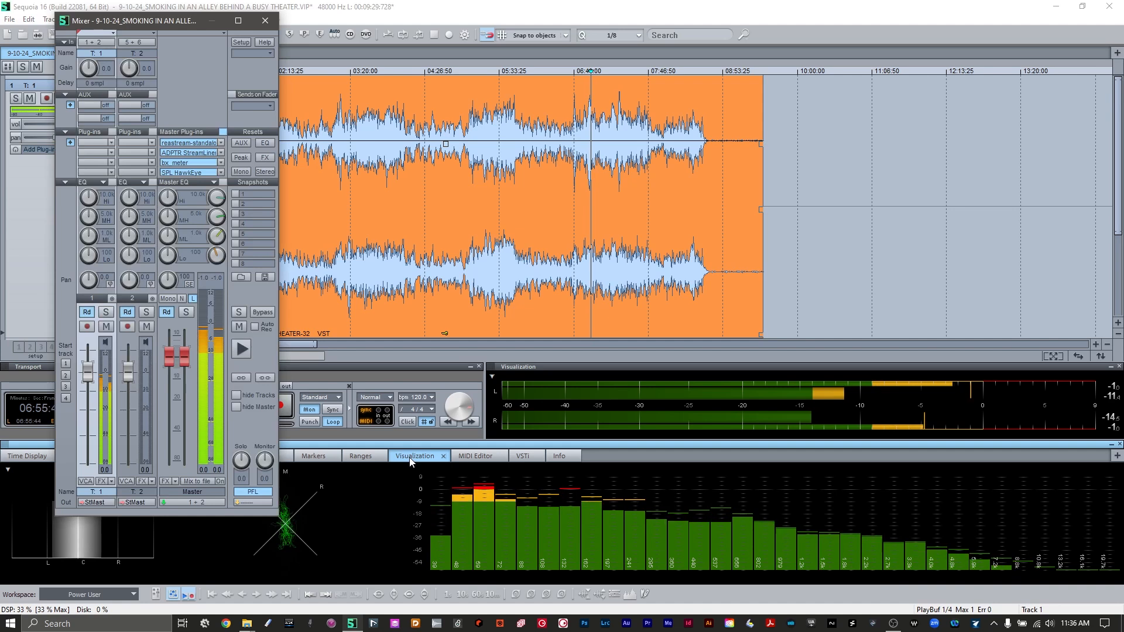
click(200, 164)
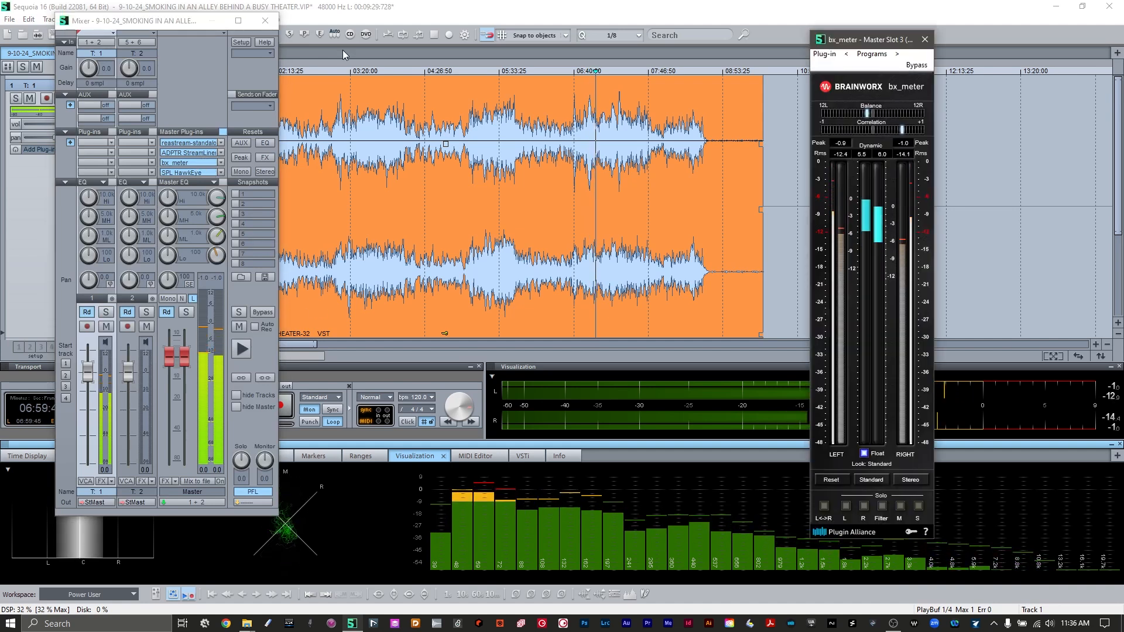
click(201, 25)
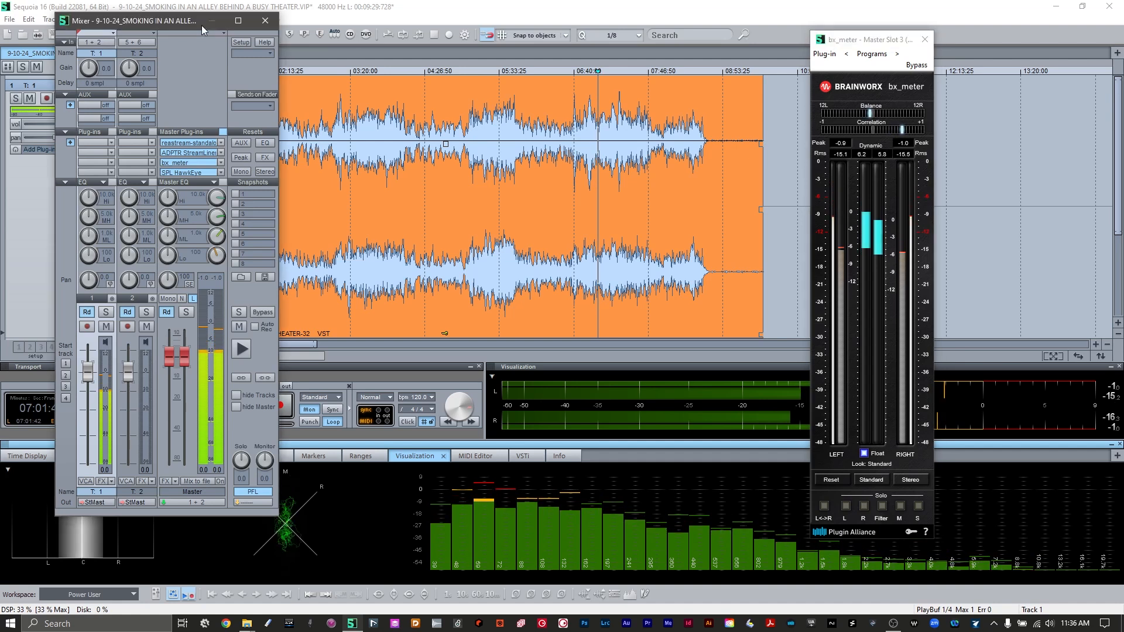
key(m)
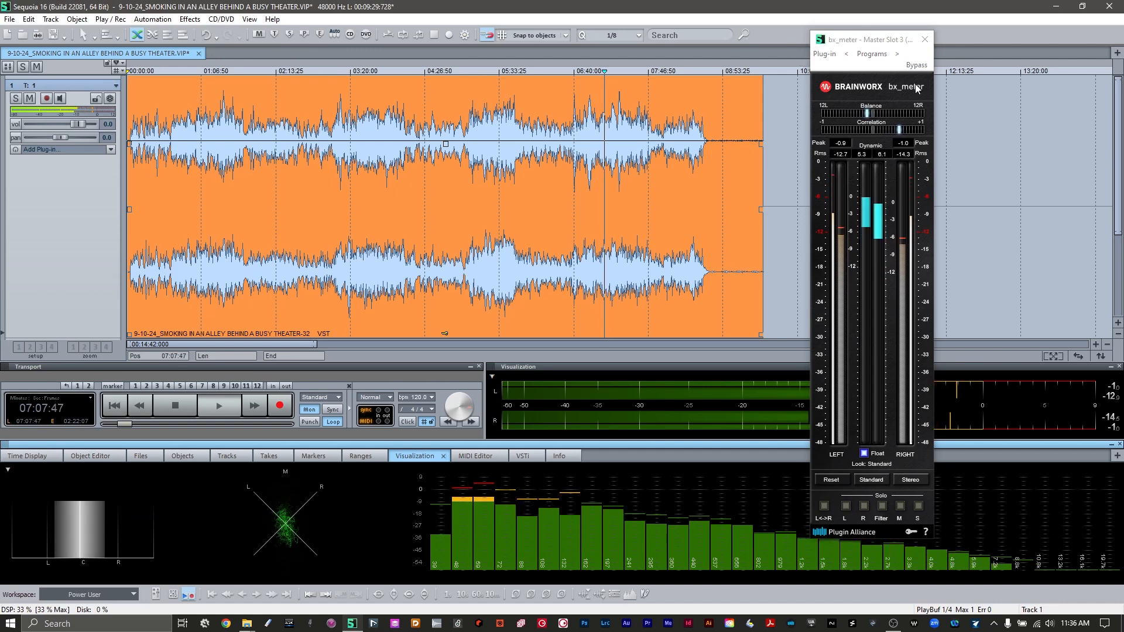
click(870, 41)
drag(870, 41, 190, 80)
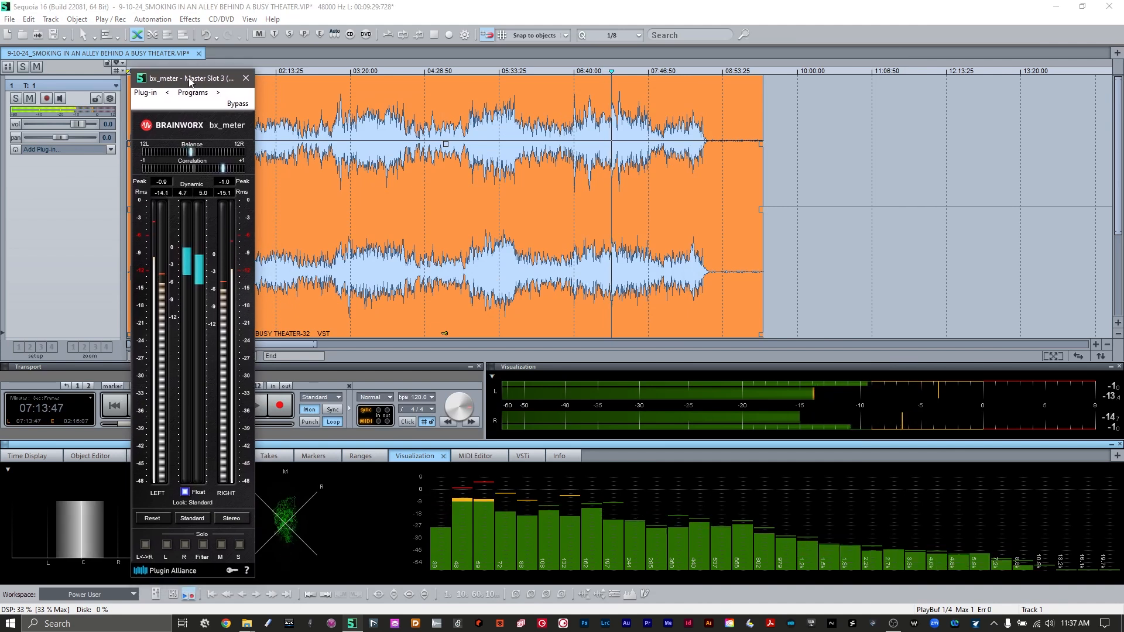